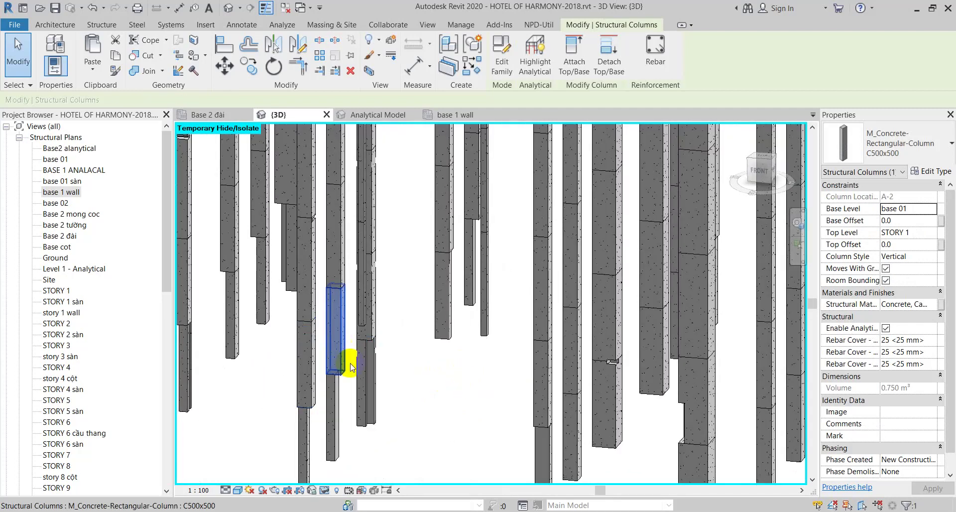
Select the isolated columns and orbit the 3D view to check their base and top levels
{"action": "left_click", "coordinate": [350, 367]}
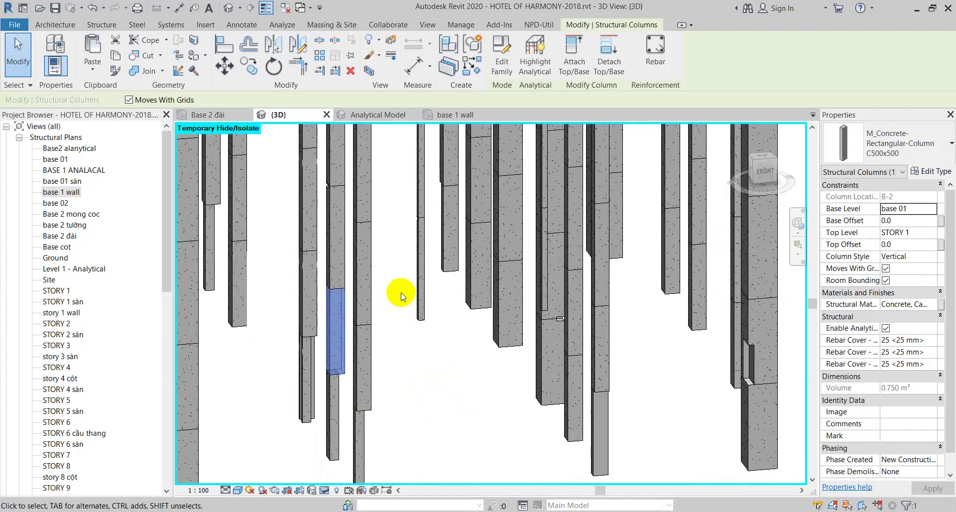
{"action": "scroll", "coordinate": [916, 373], "scroll_direction": "down", "scroll_amount": 1}
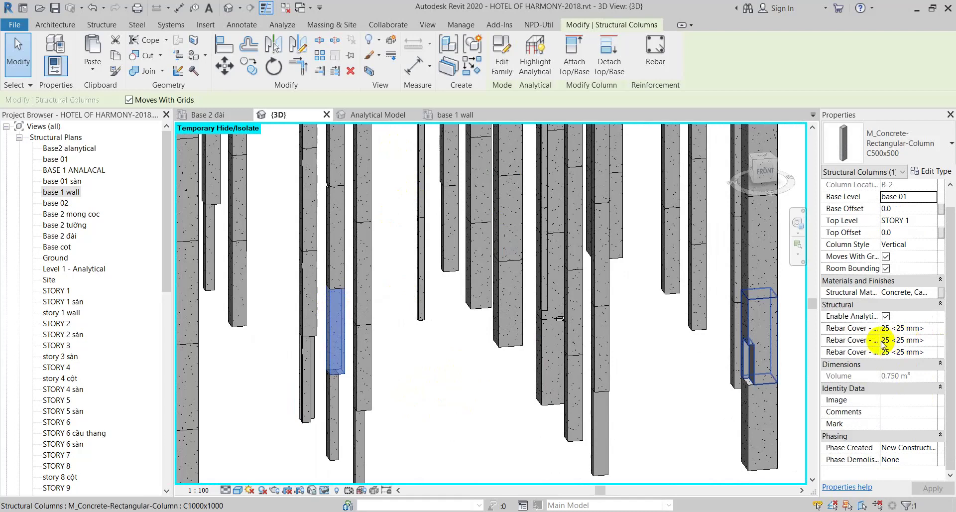
{"action": "left_click", "coordinate": [433, 359]}
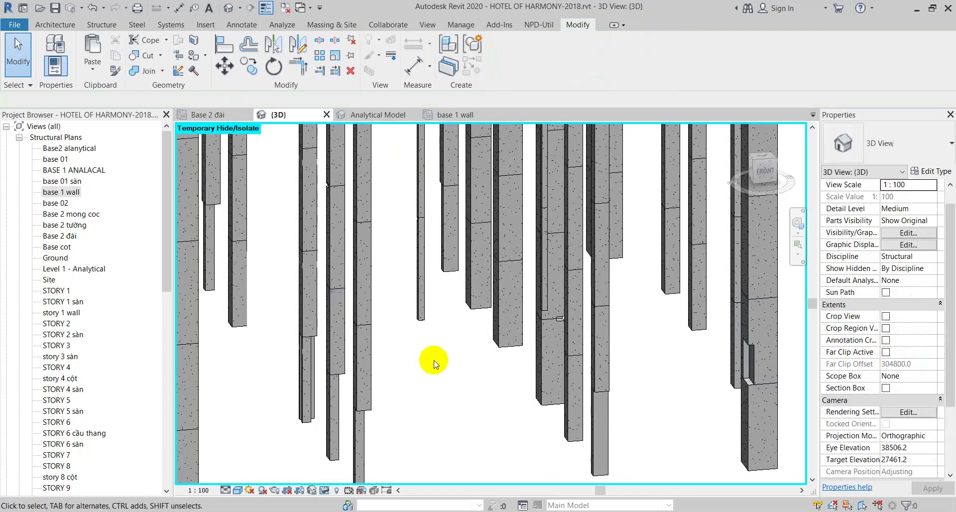
{"action": "mouse_move", "coordinate": [433, 359]}
{"action": "middle_mouse_down", "text": "shift"}
{"action": "mouse_move", "coordinate": [526, 403]}
{"action": "mouse_move", "coordinate": [561, 405]}
{"action": "middle_mouse_up", "text": "shift"}
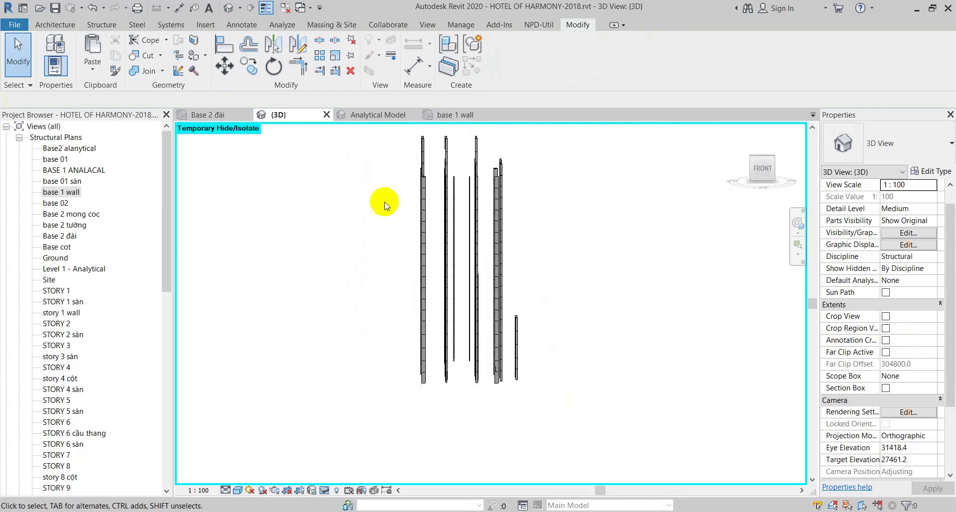
{"action": "left_click_drag", "start_coordinate": [357, 169], "coordinate": [644, 451]}
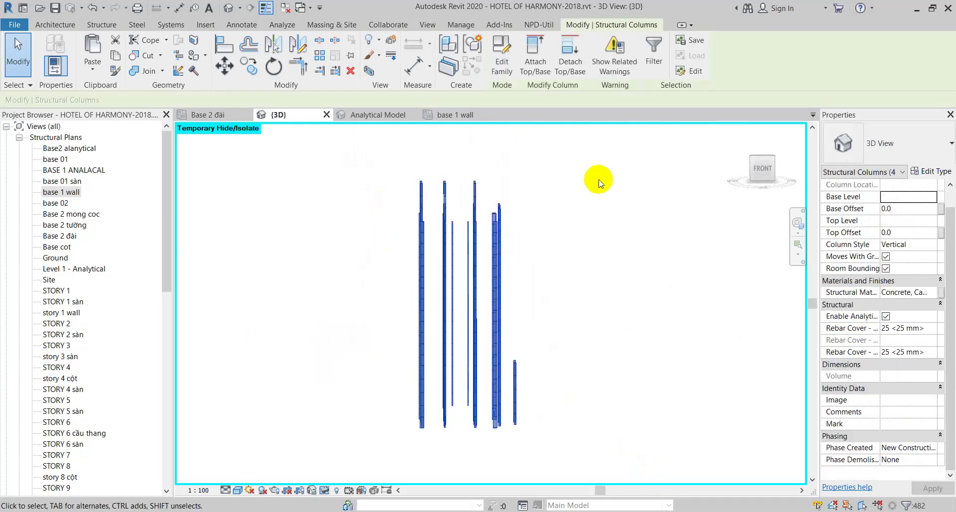
{"action": "left_click", "coordinate": [467, 440]}
{"action": "scroll", "coordinate": [468, 440], "scroll_direction": "up", "scroll_amount": 5}
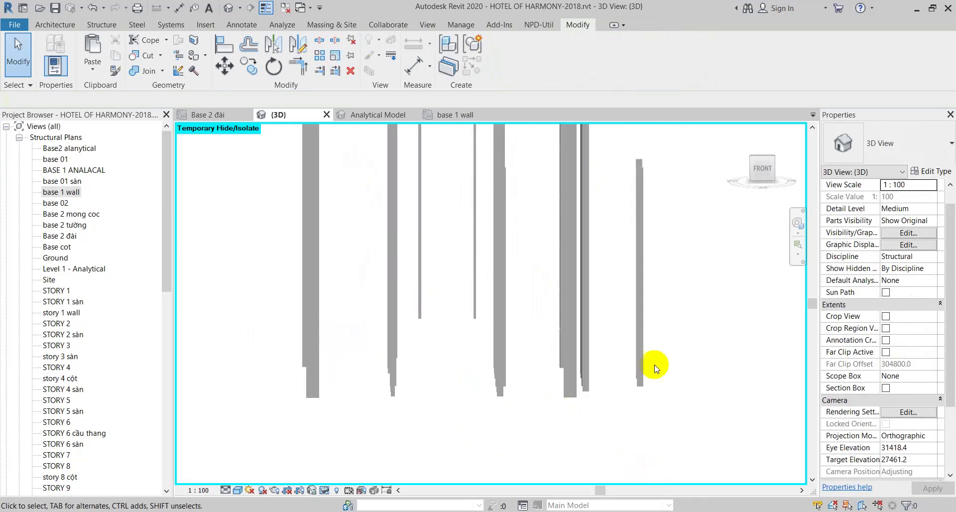
From the FRONT view, crossing-select column segments story by story and compare their levels
{"action": "left_click", "coordinate": [763, 177]}
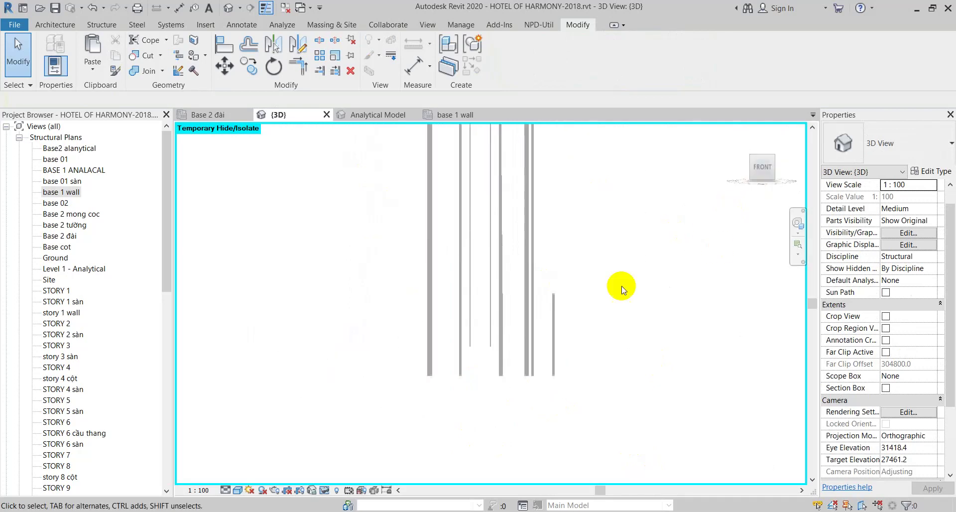
{"action": "left_click_drag", "start_coordinate": [755, 351], "coordinate": [435, 368]}
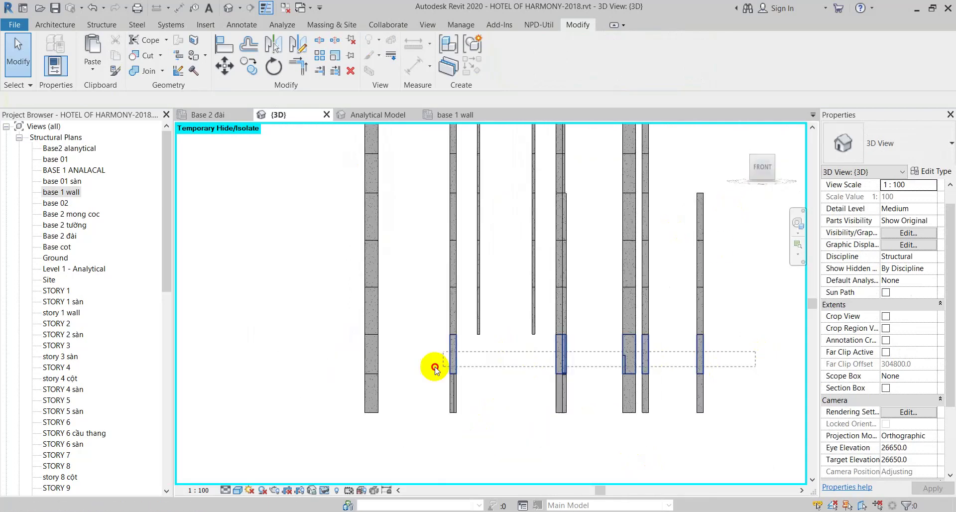
{"action": "left_click_drag", "start_coordinate": [316, 358], "coordinate": [316, 359]}
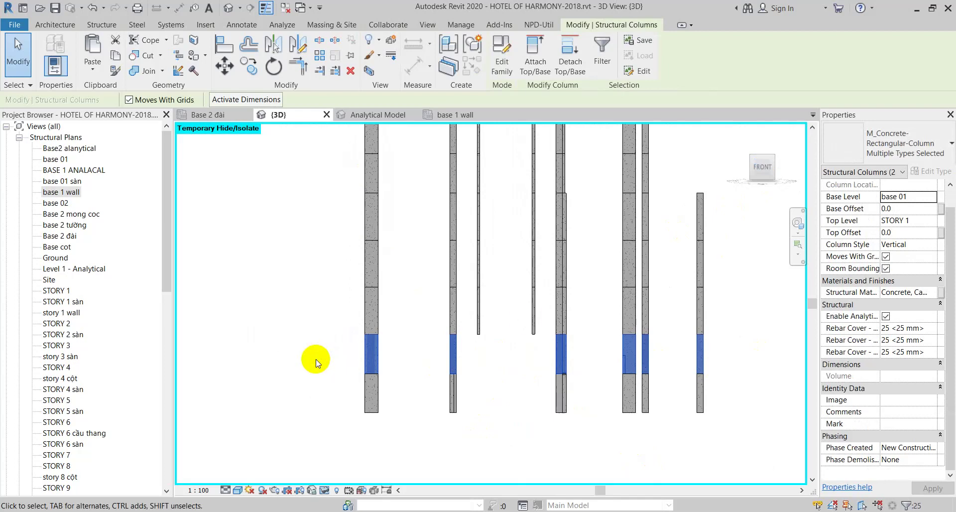
{"action": "left_click_drag", "start_coordinate": [737, 303], "coordinate": [309, 322]}
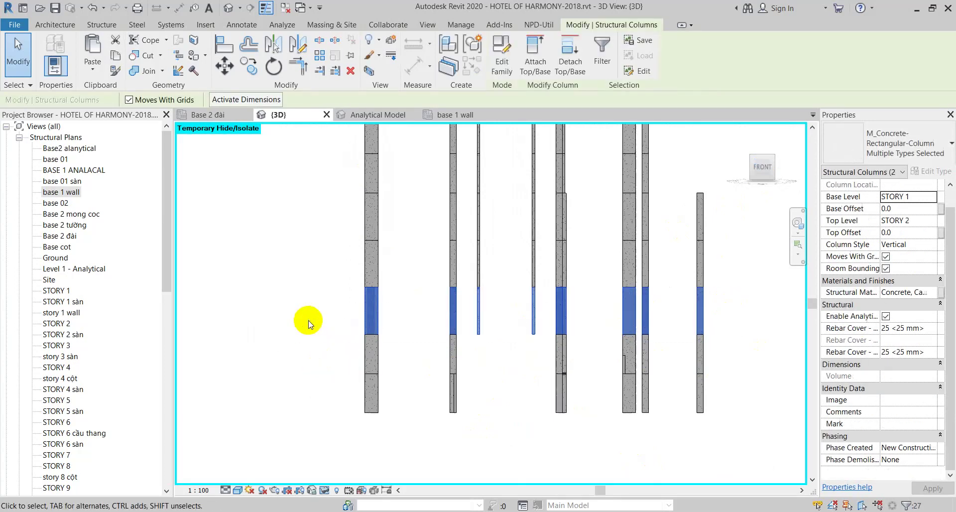
{"action": "left_click", "coordinate": [403, 302]}
{"action": "left_click", "coordinate": [368, 309]}
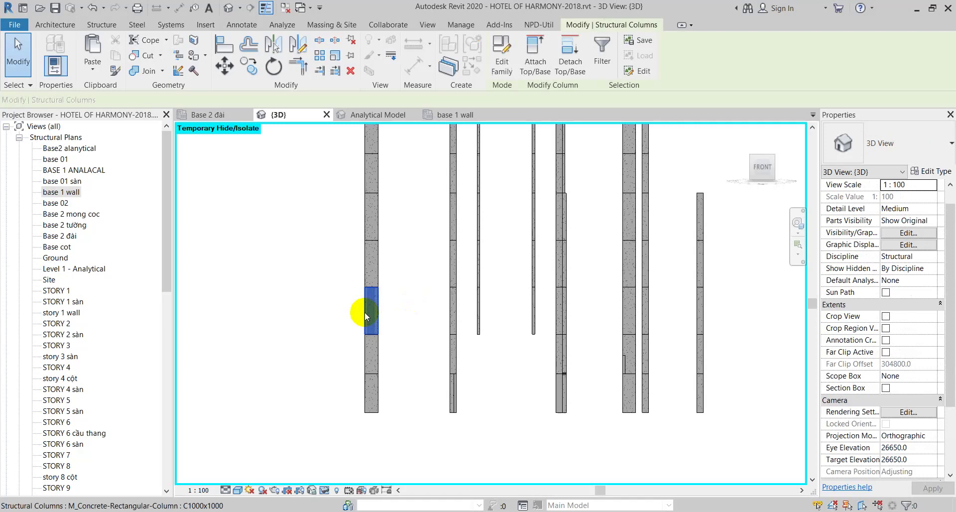
{"action": "left_click", "coordinate": [479, 309], "text": "shift"}
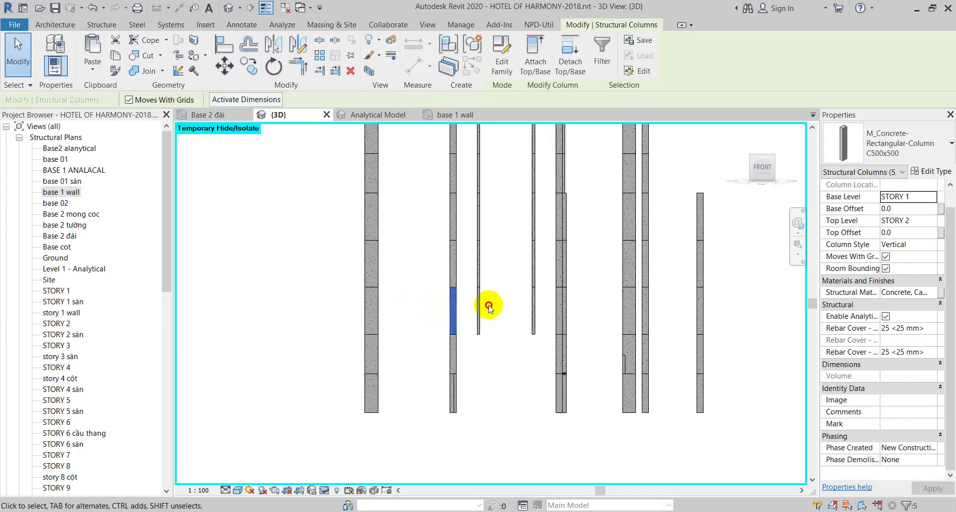
{"action": "left_click", "coordinate": [488, 305]}
{"action": "middle_click_drag", "start_coordinate": [486, 324], "coordinate": [444, 329], "text": "shift"}
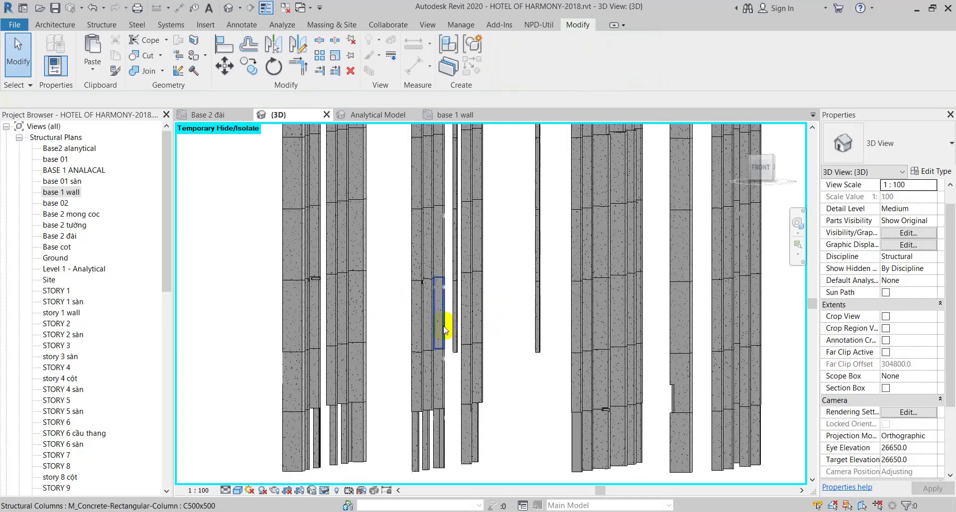
{"action": "left_click", "coordinate": [447, 334]}
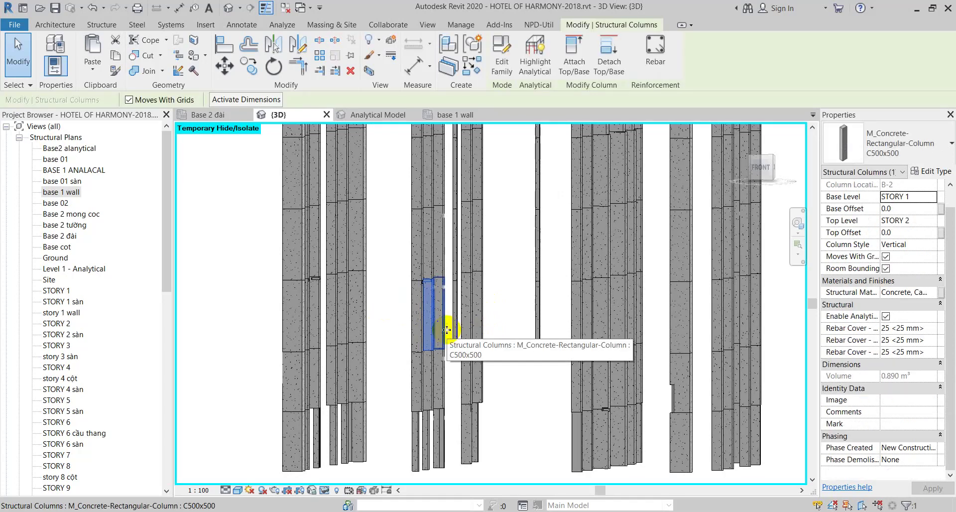
{"action": "middle_click_drag", "start_coordinate": [420, 337], "coordinate": [424, 348], "text": "shift"}
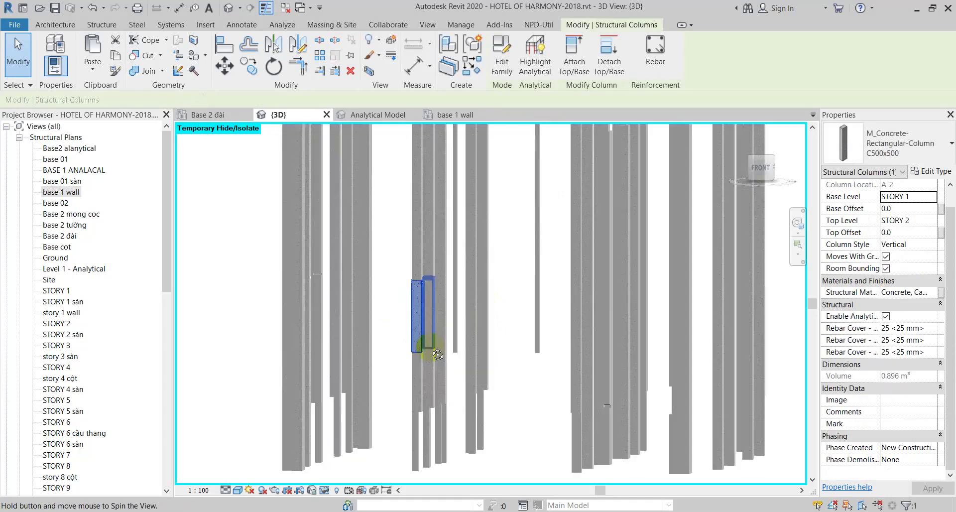
{"action": "left_click", "coordinate": [420, 319]}
{"action": "left_click", "coordinate": [446, 301]}
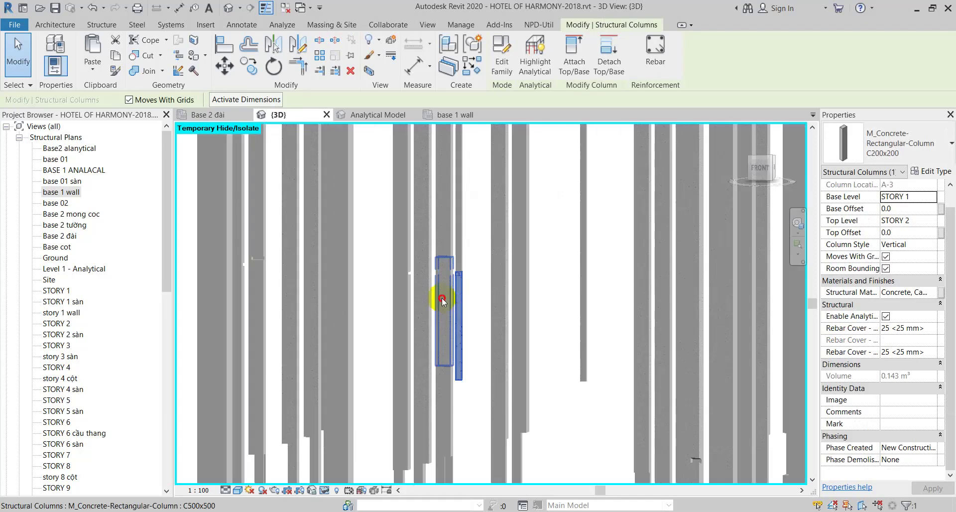
{"action": "scroll", "coordinate": [446, 309], "scroll_direction": "up", "scroll_amount": 2}
{"action": "middle_click_drag", "start_coordinate": [451, 323], "coordinate": [516, 362], "text": "shift"}
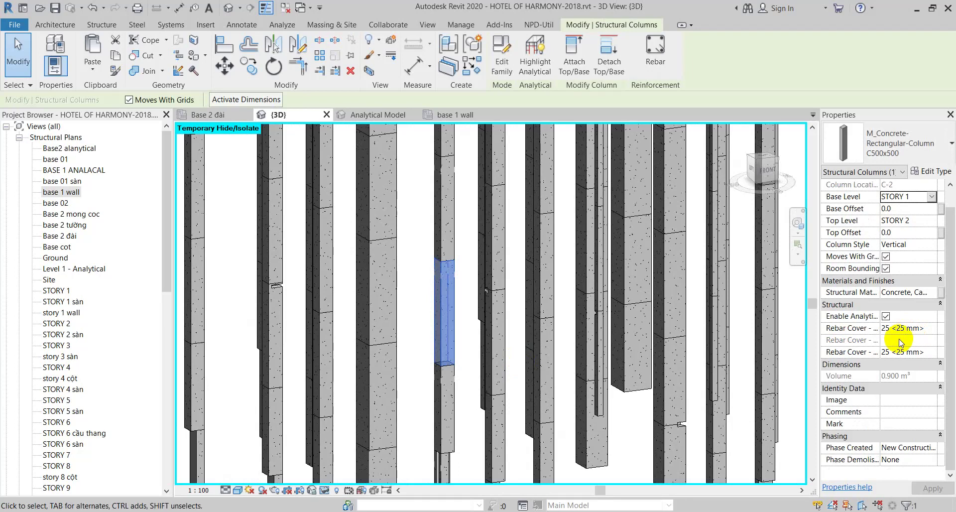
{"action": "mouse_move", "coordinate": [453, 362]}
{"action": "middle_mouse_down", "text": "shift"}
{"action": "mouse_move", "coordinate": [514, 384]}
{"action": "mouse_move", "coordinate": [516, 397]}
{"action": "middle_mouse_up", "text": "shift"}
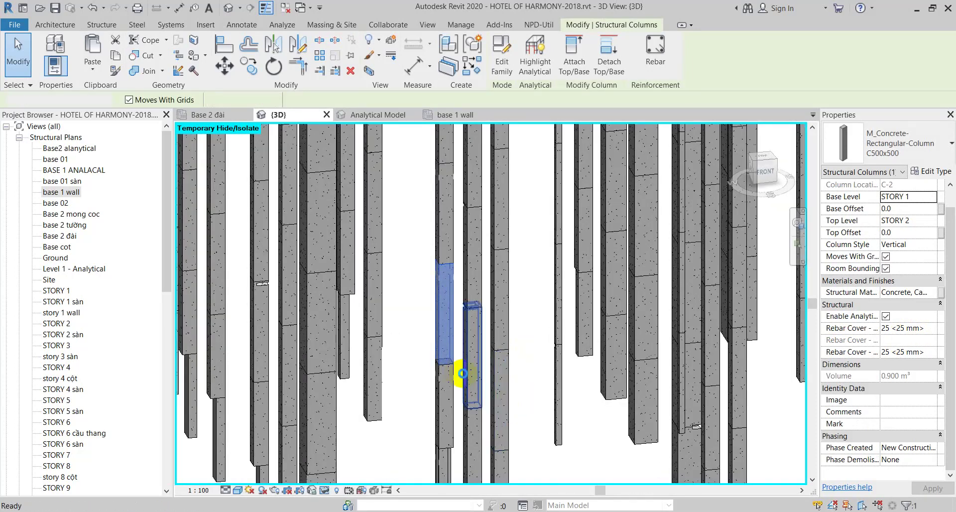
{"action": "left_click", "coordinate": [462, 373]}
{"action": "left_click", "coordinate": [93, 70]}
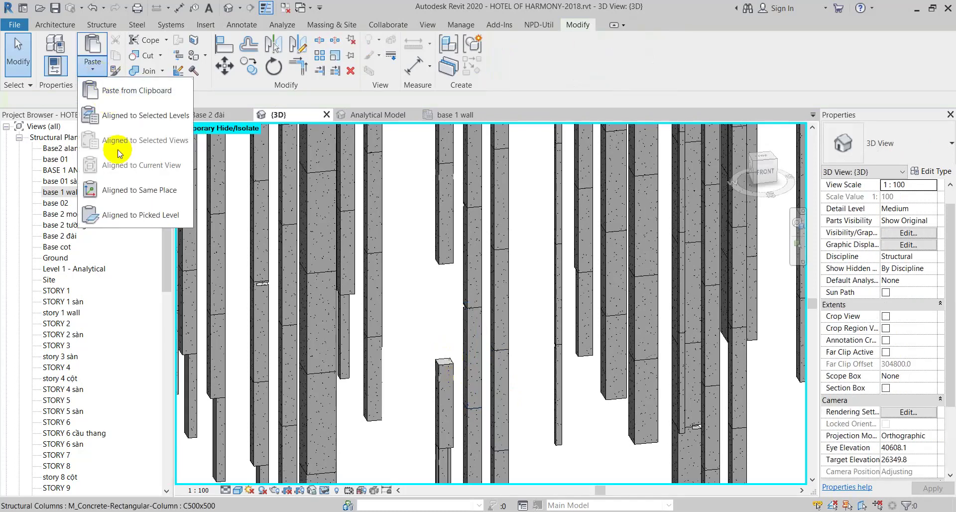
{"action": "left_click", "coordinate": [370, 277]}
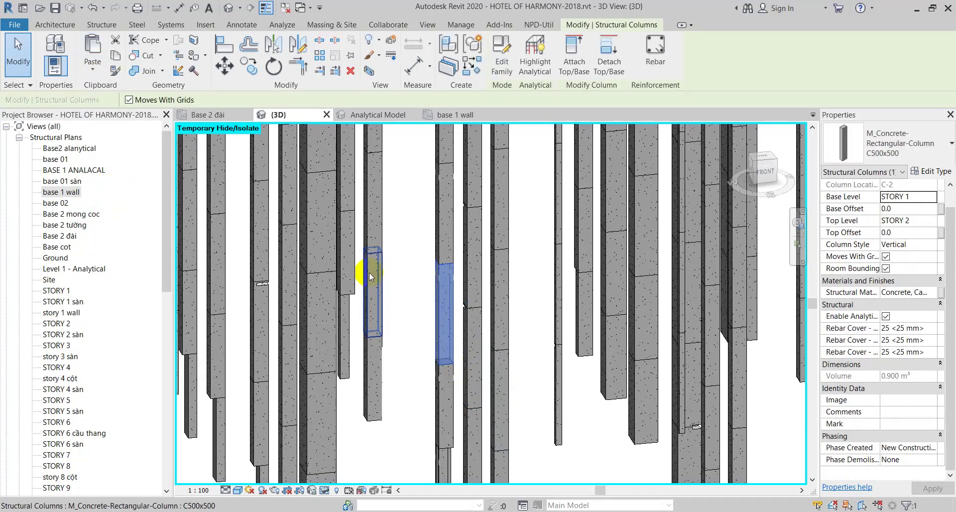
{"action": "mouse_move", "coordinate": [797, 349]}
{"action": "middle_mouse_down", "text": "shift"}
{"action": "mouse_move", "coordinate": [512, 267]}
{"action": "mouse_move", "coordinate": [639, 383]}
{"action": "mouse_move", "coordinate": [625, 332]}
{"action": "mouse_move", "coordinate": [761, 334]}
{"action": "middle_mouse_up", "text": "shift"}
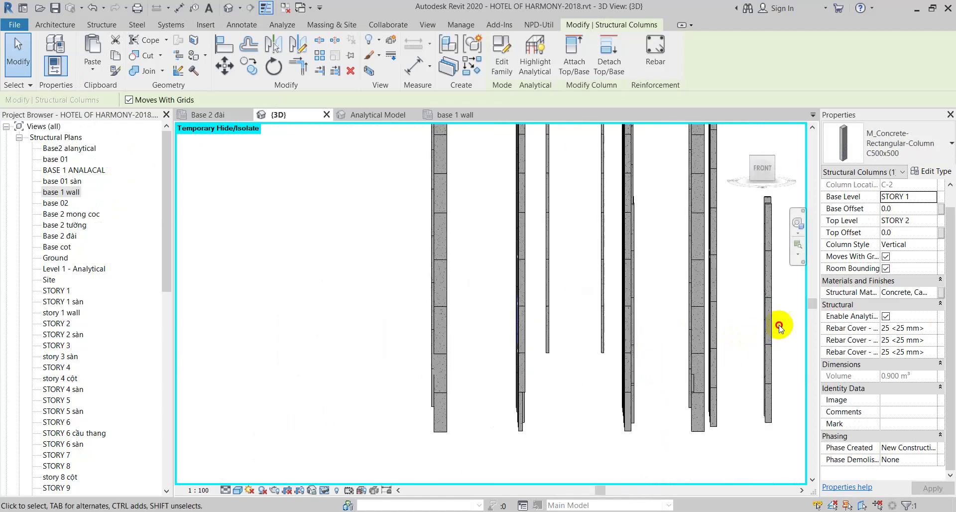
From the FRONT view, select the STORY 1 columns along the level line
{"action": "left_click", "coordinate": [779, 326]}
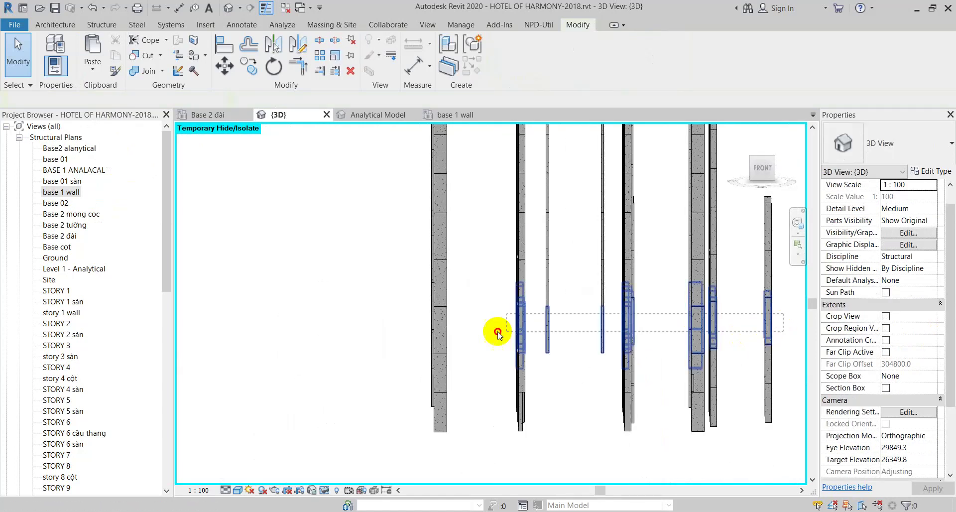
{"action": "left_click", "coordinate": [753, 179]}
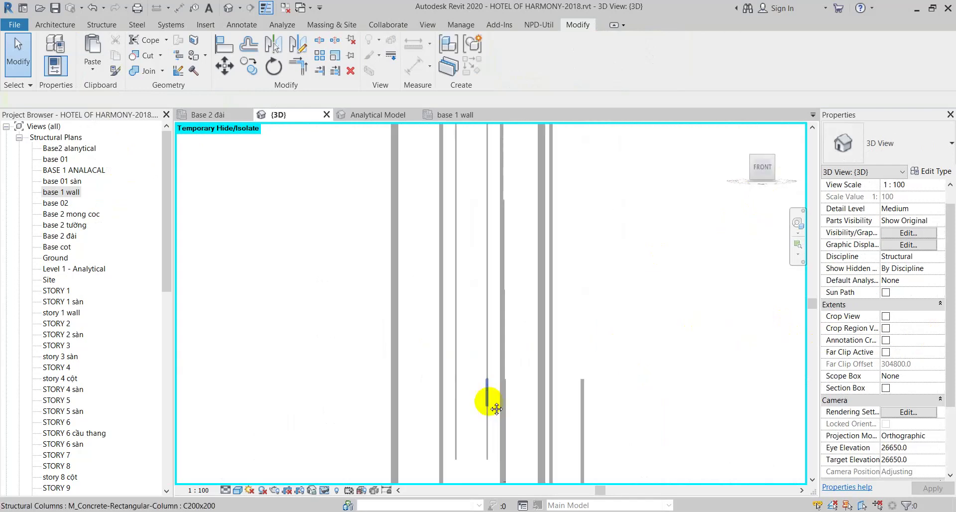
{"action": "left_click", "coordinate": [320, 366]}
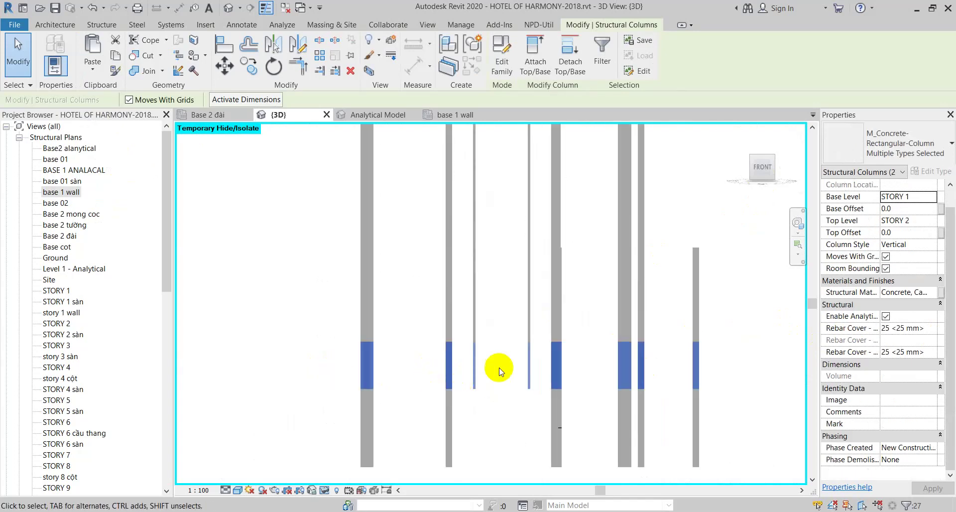
{"action": "scroll", "coordinate": [496, 365], "scroll_direction": "up", "scroll_amount": 2}
{"action": "left_click", "coordinate": [578, 359]}
{"action": "left_click_drag", "start_coordinate": [555, 367], "coordinate": [555, 368]}
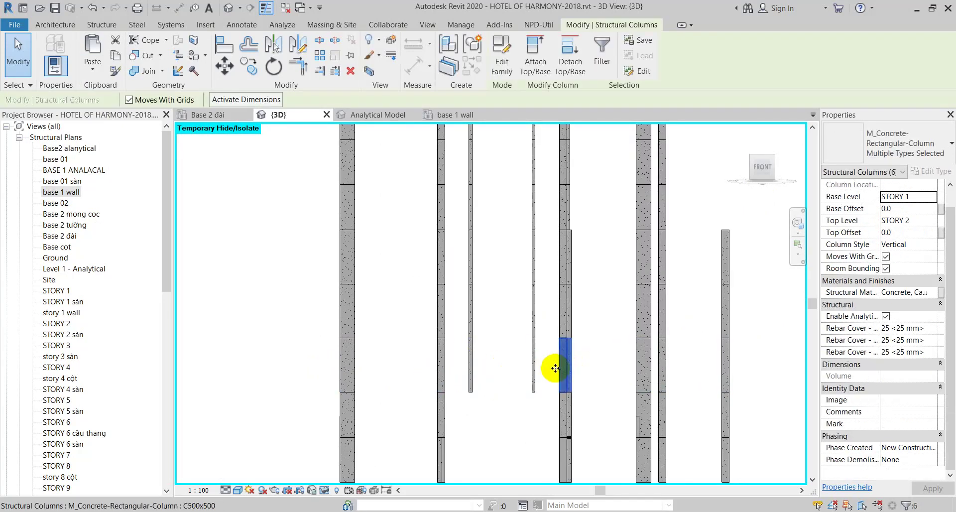
{"action": "scroll", "coordinate": [642, 367], "scroll_direction": "up", "scroll_amount": 2}
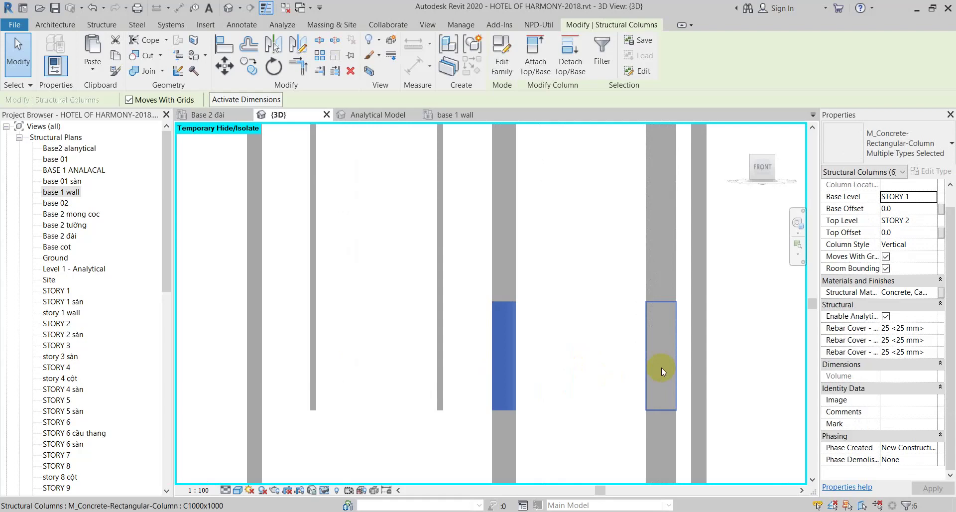
Compare the wide C1000x1000 and narrow C500x500 columns, then clear the selection
{"action": "left_click", "coordinate": [687, 345]}
{"action": "left_click", "coordinate": [686, 345]}
{"action": "left_click", "coordinate": [635, 372]}
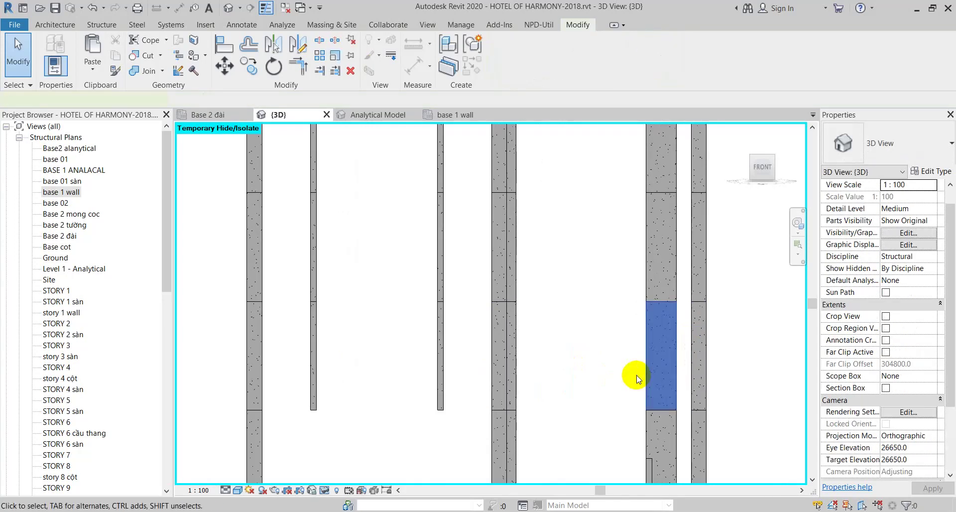
{"action": "left_click", "coordinate": [735, 360]}
{"action": "left_click", "coordinate": [699, 362]}
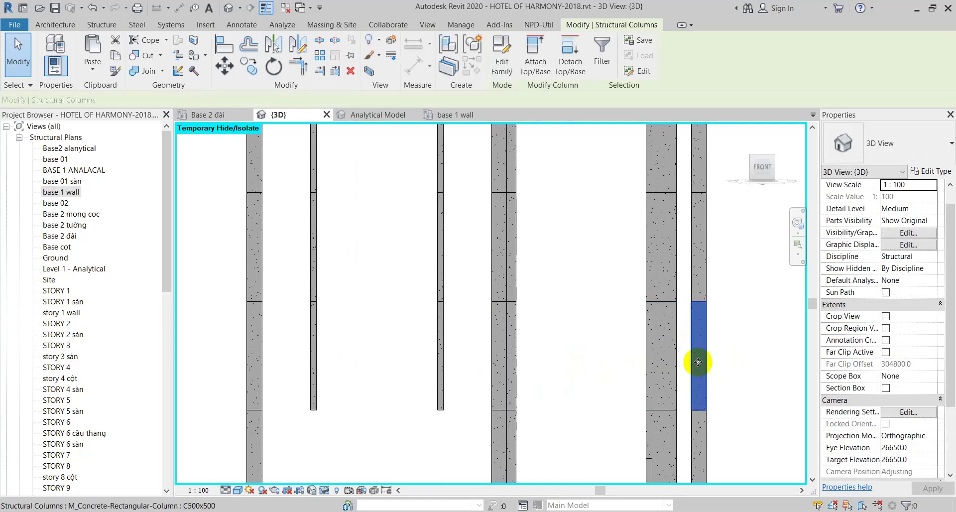
{"action": "middle_click_drag", "start_coordinate": [702, 364], "coordinate": [639, 373]}
{"action": "scroll", "coordinate": [640, 372], "scroll_direction": "down", "scroll_amount": 2}
{"action": "left_click", "coordinate": [653, 369]}
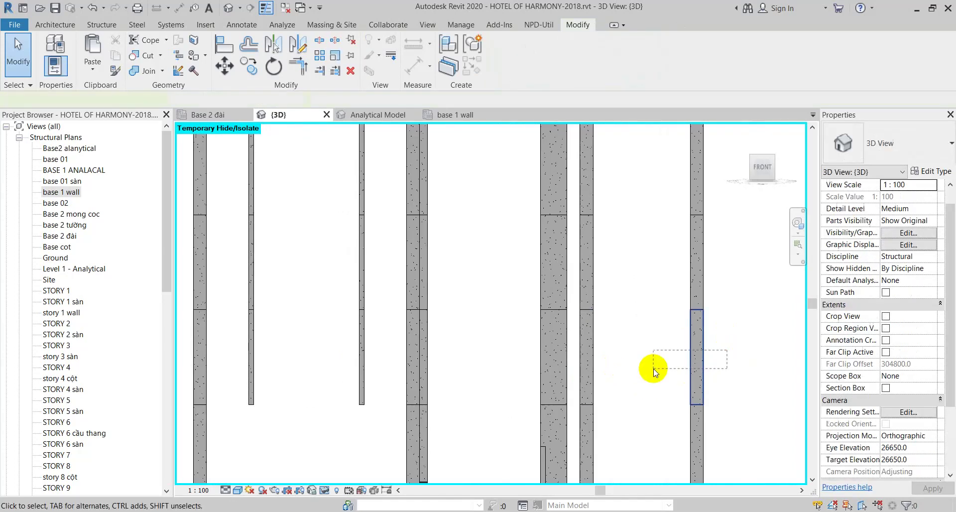
{"action": "left_click", "coordinate": [653, 368]}
{"action": "scroll", "coordinate": [653, 368], "scroll_direction": "down", "scroll_amount": 1}
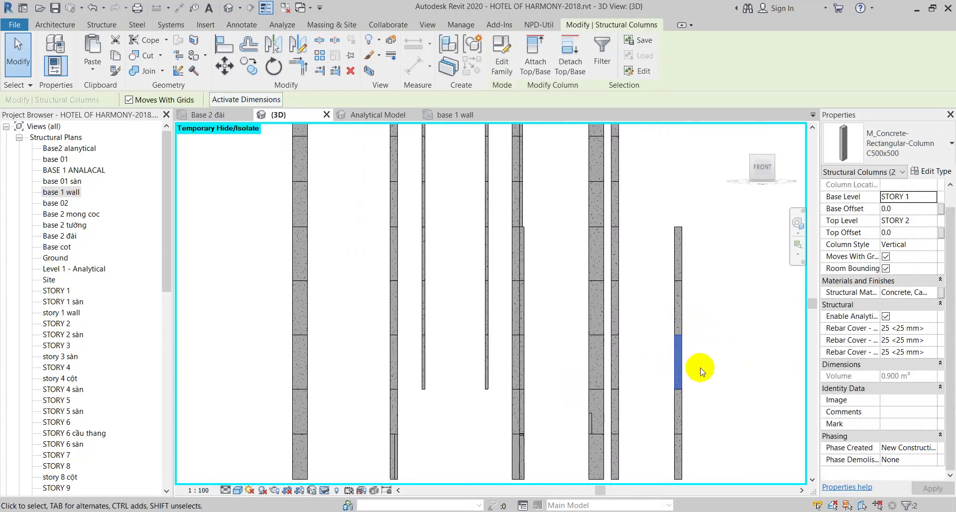
{"action": "key", "text": "Escape"}
Select both thin C200x200 lower column pieces spanning STORY 1 to STORY 2
{"action": "left_click", "coordinate": [507, 368]}
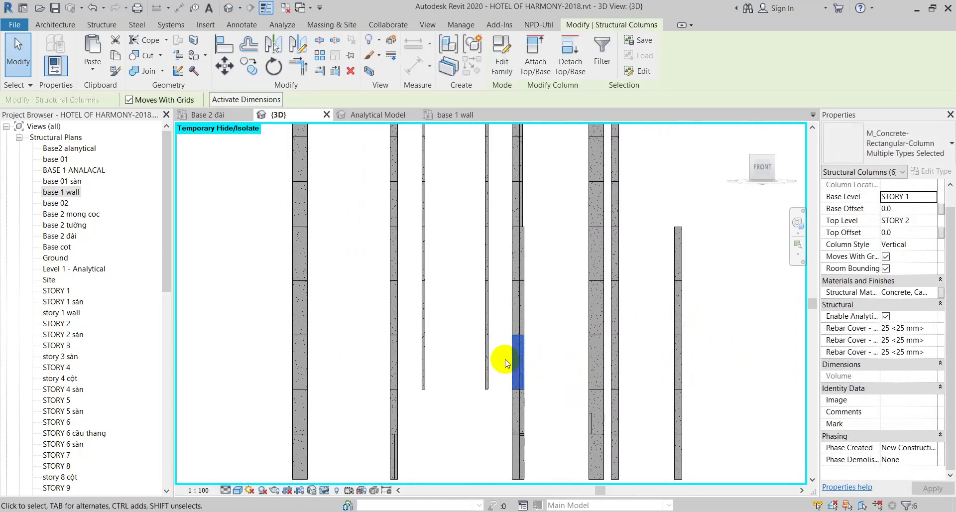
{"action": "left_click", "coordinate": [472, 364]}
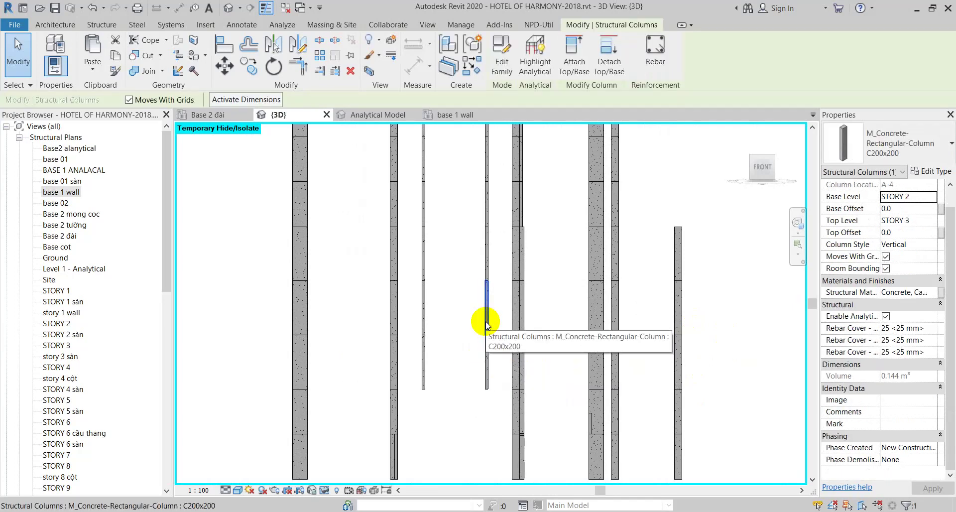
{"action": "left_click", "coordinate": [429, 321]}
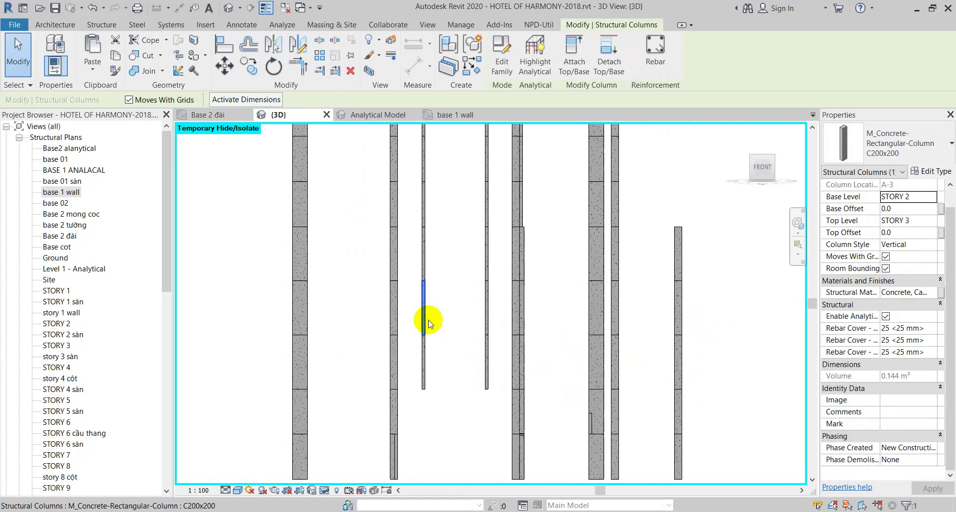
{"action": "left_click", "coordinate": [428, 351]}
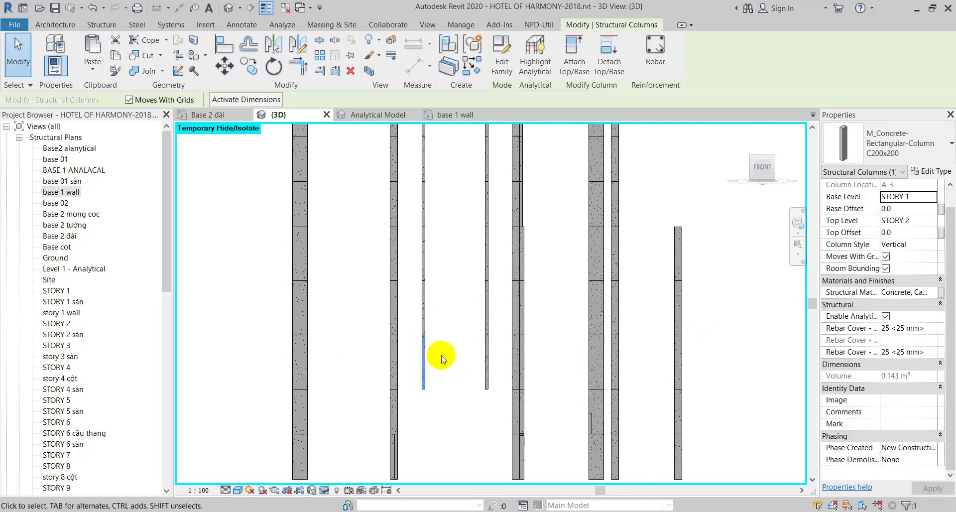
{"action": "scroll", "coordinate": [428, 353], "scroll_direction": "up", "scroll_amount": 2}
{"action": "left_click", "coordinate": [508, 354], "text": "ctrl"}
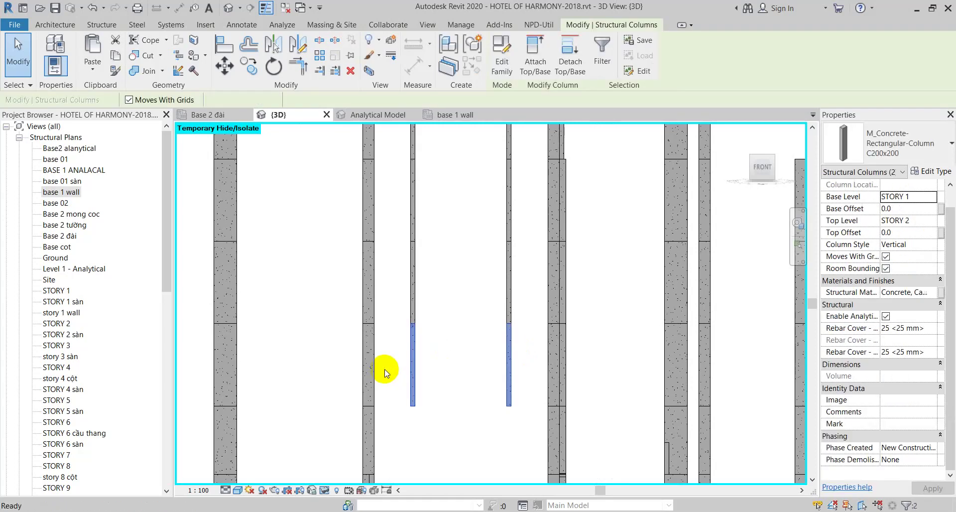
Cut the two selected lower column pieces from the model
{"action": "key", "text": "ctrl+x"}
{"action": "left_click", "coordinate": [93, 77]}
{"action": "left_click", "coordinate": [130, 189]}
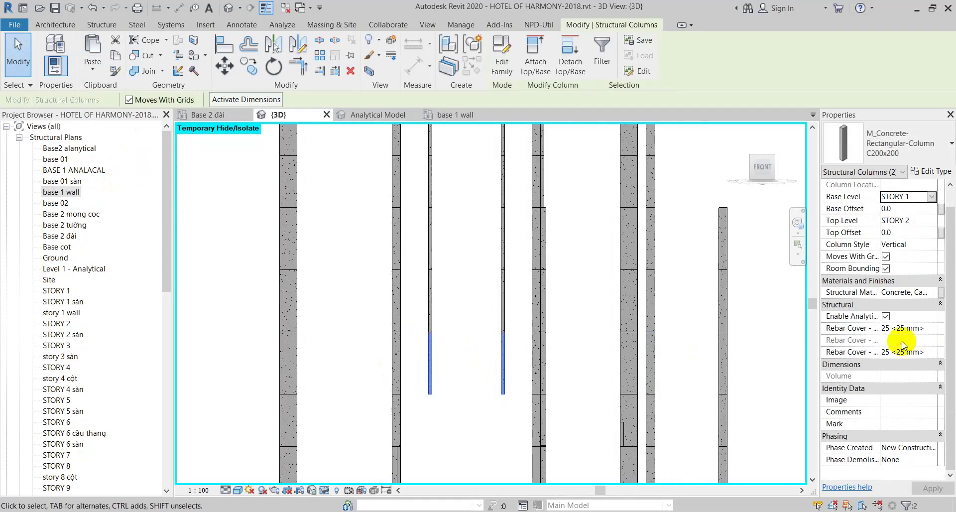
{"action": "left_click", "coordinate": [461, 369]}
{"action": "scroll", "coordinate": [448, 363], "scroll_direction": "up", "scroll_amount": 2}
Select the thin A-3 column and zoom to where its top meets the column above
{"action": "left_click", "coordinate": [436, 388]}
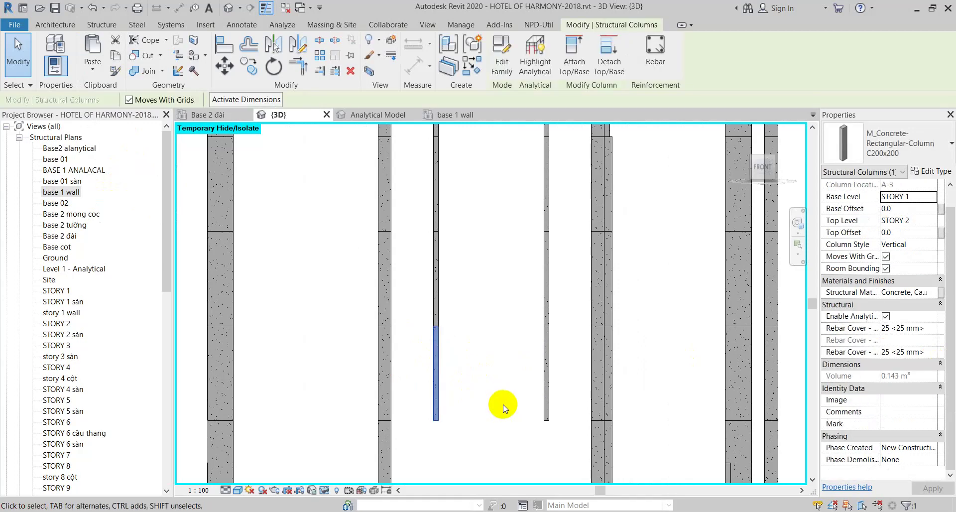
{"action": "mouse_move", "coordinate": [502, 405]}
{"action": "middle_mouse_down", "text": "shift"}
{"action": "mouse_move", "coordinate": [470, 402]}
{"action": "mouse_move", "coordinate": [439, 424]}
{"action": "mouse_move", "coordinate": [444, 352]}
{"action": "mouse_move", "coordinate": [456, 390]}
{"action": "mouse_move", "coordinate": [521, 409]}
{"action": "mouse_move", "coordinate": [643, 420]}
{"action": "mouse_move", "coordinate": [634, 383]}
{"action": "mouse_move", "coordinate": [646, 421]}
{"action": "middle_mouse_up", "text": "shift"}
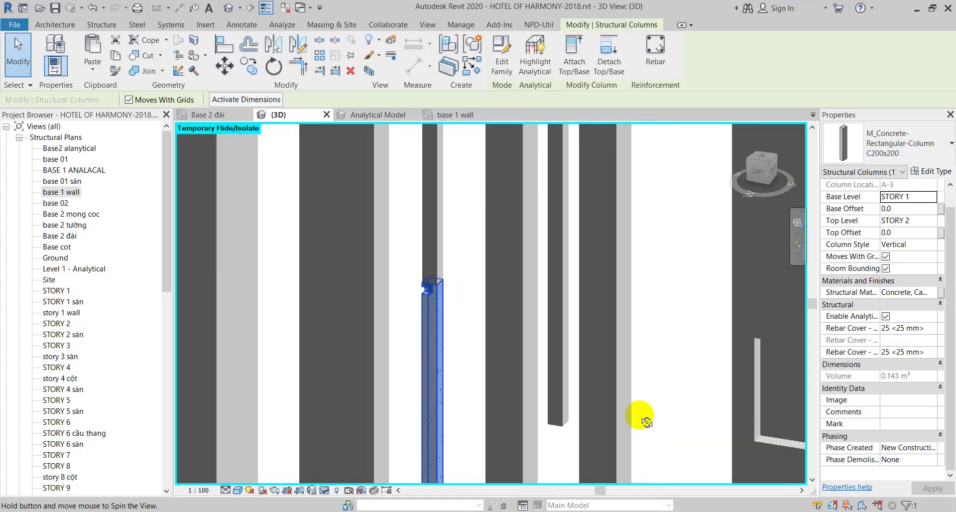
{"action": "scroll", "coordinate": [438, 304], "scroll_direction": "up", "scroll_amount": 3}
{"action": "scroll", "coordinate": [428, 283], "scroll_direction": "up", "scroll_amount": 2}
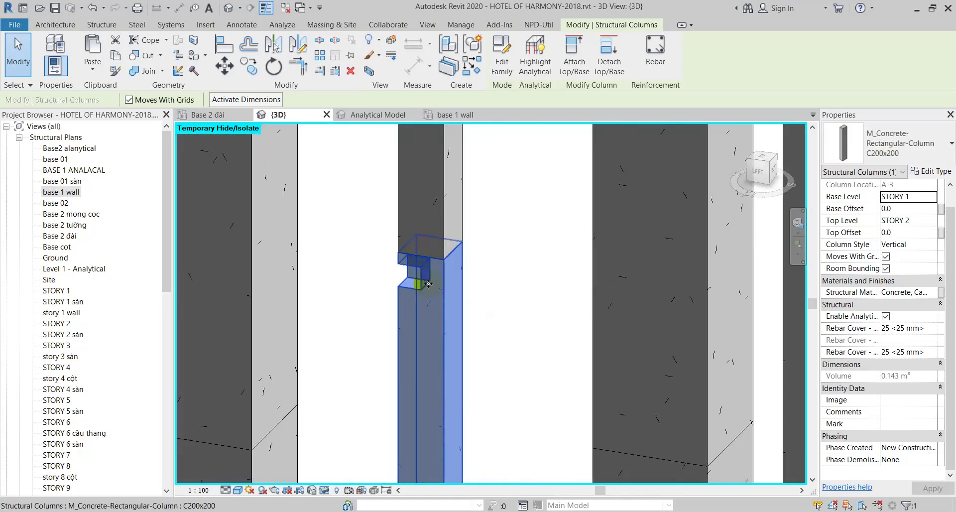
{"action": "left_click", "coordinate": [324, 490]}
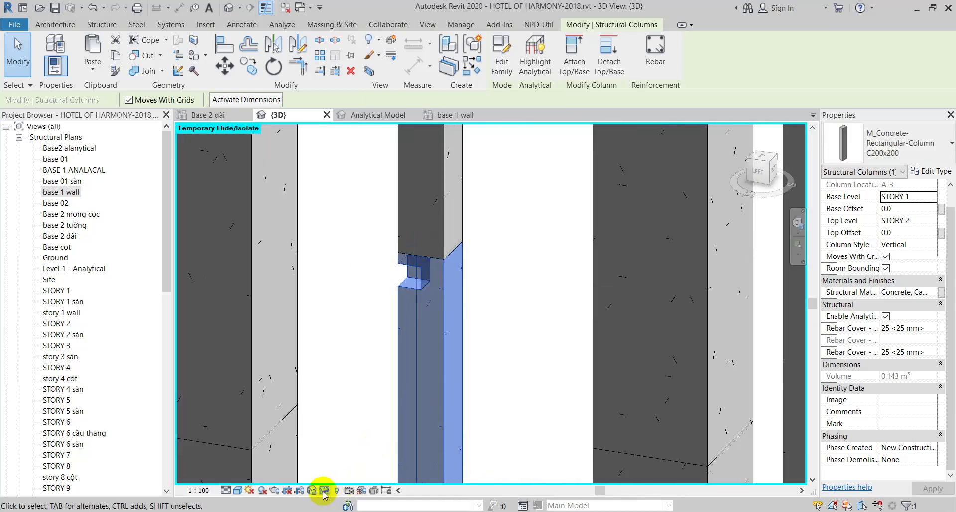
{"action": "scroll", "coordinate": [454, 326], "scroll_direction": "down", "scroll_amount": 4}
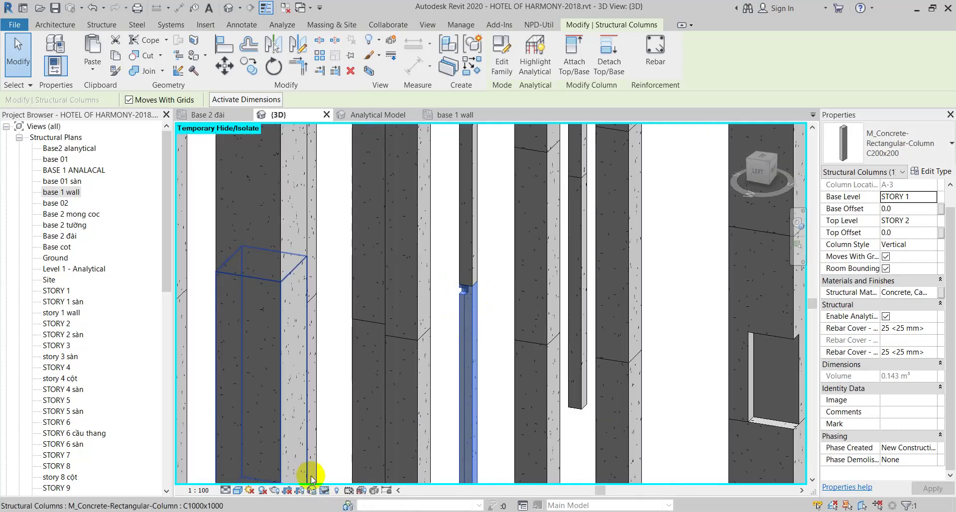
Reset Temporary Hide/Isolate to show the whole model, and zoom to the thin column
{"action": "left_click", "coordinate": [324, 490]}
{"action": "left_click", "coordinate": [380, 477]}
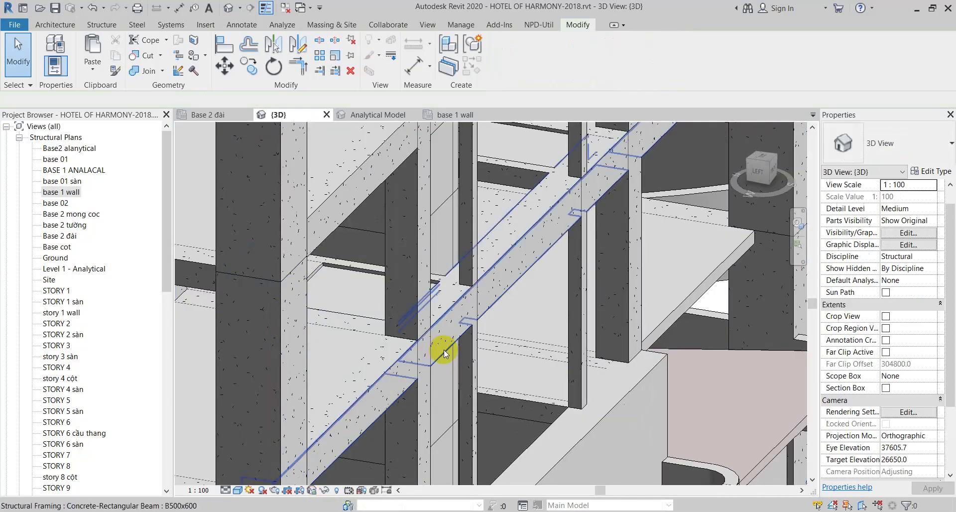
{"action": "mouse_move", "coordinate": [460, 348]}
{"action": "middle_mouse_down", "text": "shift"}
{"action": "mouse_move", "coordinate": [477, 352]}
{"action": "mouse_move", "coordinate": [494, 283]}
{"action": "middle_mouse_up", "text": "shift"}
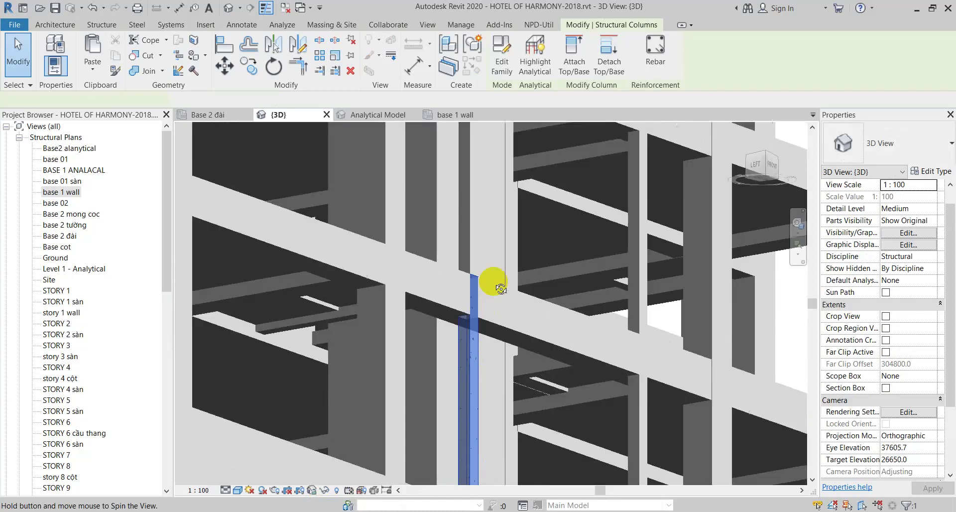
{"action": "scroll", "coordinate": [478, 328], "scroll_direction": "up", "scroll_amount": 3}
{"action": "scroll", "coordinate": [478, 329], "scroll_direction": "up", "scroll_amount": 2}
Select the thin column and the B500x600 beam above it and temporarily isolate them
{"action": "key", "text": "Escape"}
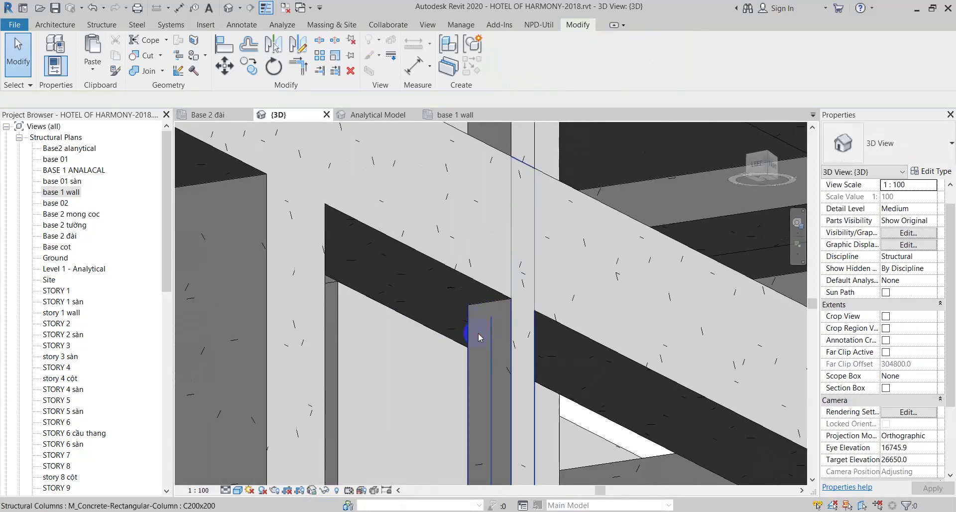
{"action": "left_click", "coordinate": [479, 328]}
{"action": "left_click", "coordinate": [475, 309], "text": "ctrl"}
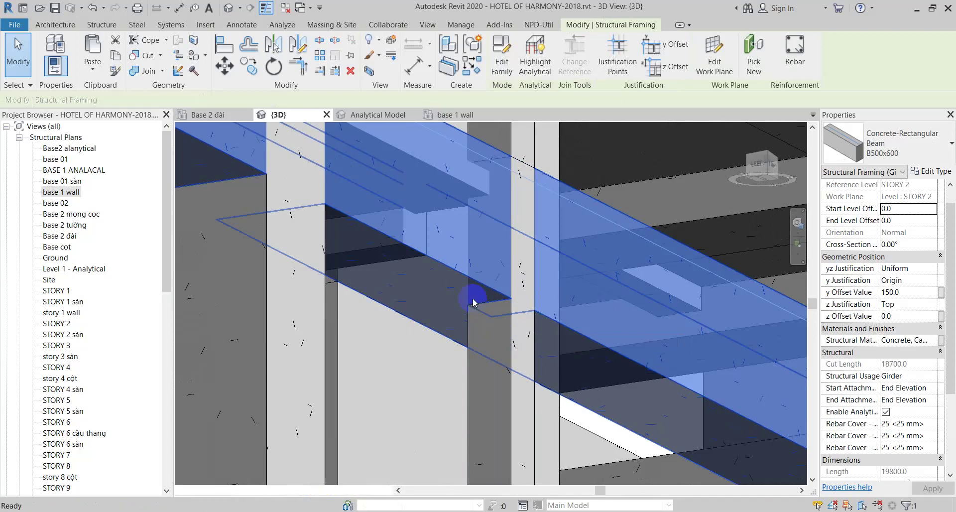
{"action": "key", "text": "h"}
{"action": "key", "text": "h"}
{"action": "mouse_move", "coordinate": [523, 319]}
{"action": "middle_mouse_down", "text": "shift"}
{"action": "mouse_move", "coordinate": [452, 199]}
{"action": "mouse_move", "coordinate": [408, 228]}
{"action": "middle_mouse_up", "text": "shift"}
Switch the join order between the beam and the wall
{"action": "left_click", "coordinate": [163, 71]}
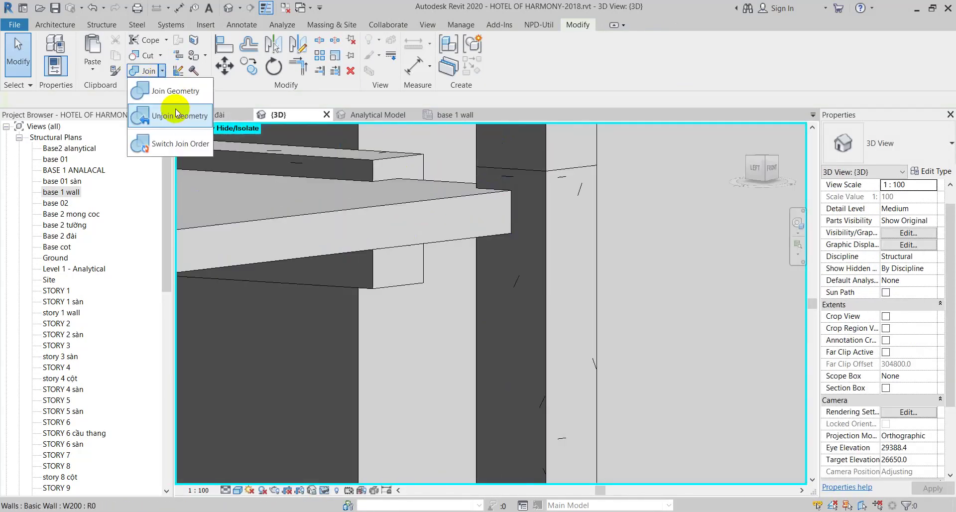
{"action": "left_click", "coordinate": [184, 143]}
{"action": "left_click", "coordinate": [411, 211]}
{"action": "left_click", "coordinate": [457, 254]}
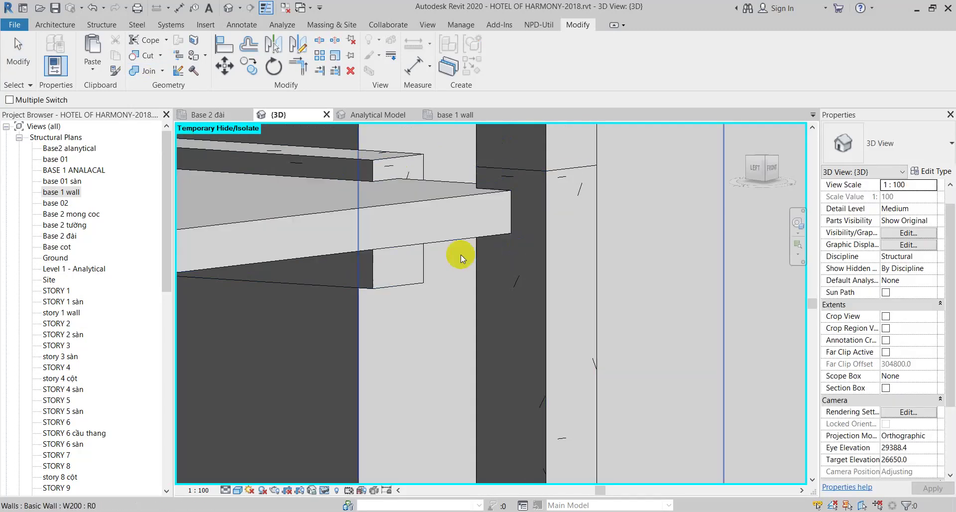
{"action": "key", "text": "Escape"}
Select the two thin C200x200 columns flanking the central wall block, then deselect them
{"action": "left_click", "coordinate": [506, 260]}
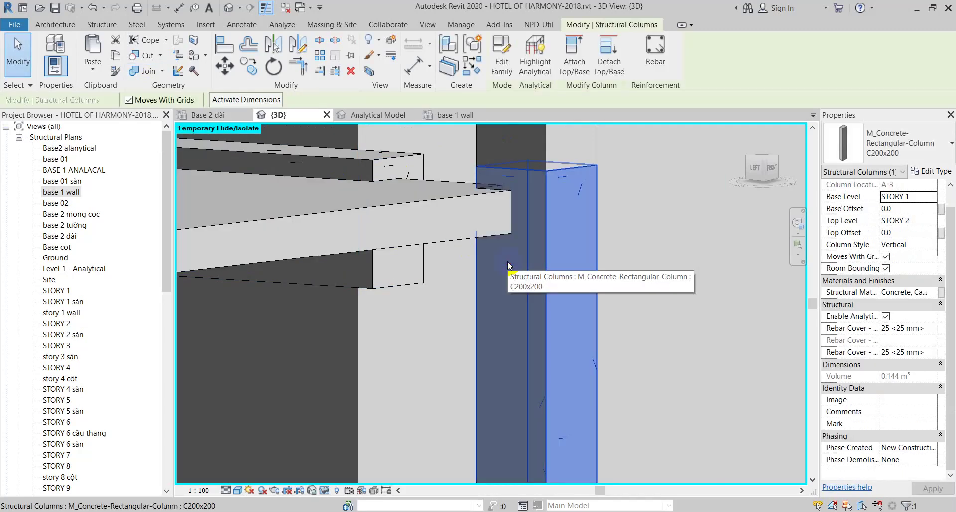
{"action": "mouse_move", "coordinate": [507, 265]}
{"action": "middle_mouse_down", "text": "shift"}
{"action": "mouse_move", "coordinate": [523, 213]}
{"action": "mouse_move", "coordinate": [483, 398]}
{"action": "middle_mouse_up", "text": "shift"}
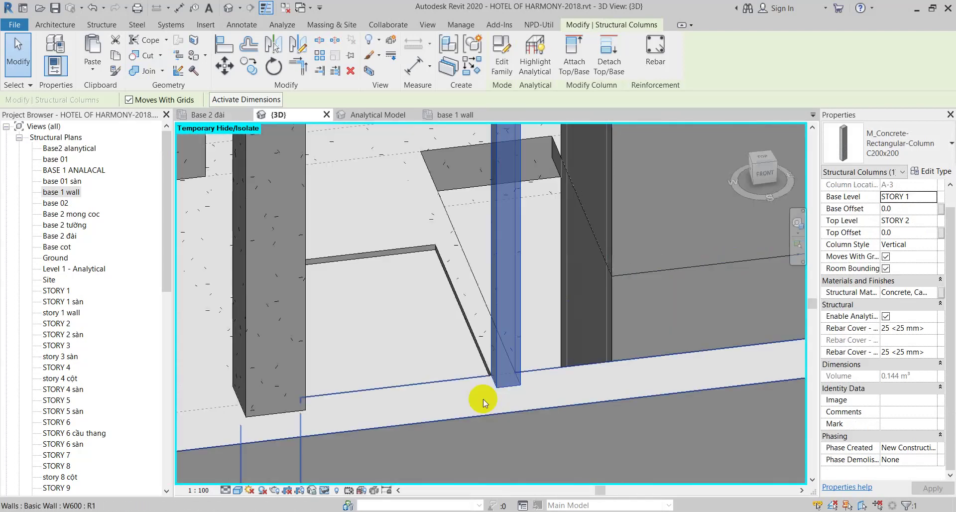
{"action": "scroll", "coordinate": [483, 399], "scroll_direction": "down", "scroll_amount": 3}
{"action": "middle_click_drag", "start_coordinate": [495, 446], "coordinate": [703, 311]}
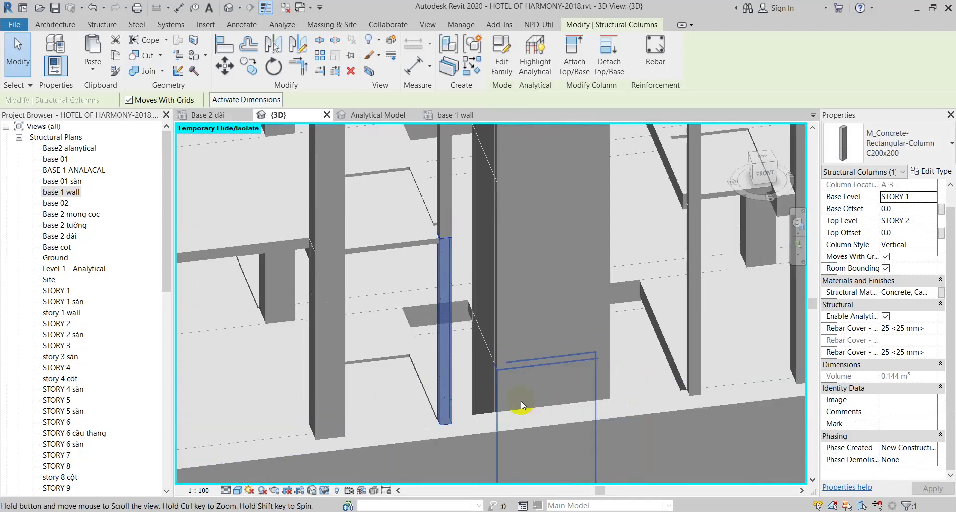
{"action": "left_click", "coordinate": [697, 311], "text": "ctrl"}
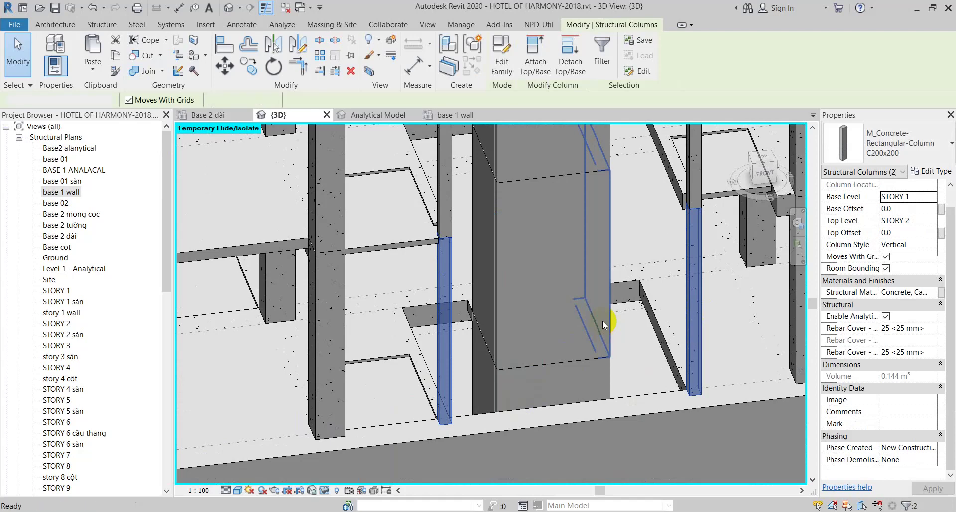
{"action": "key", "text": "Escape"}
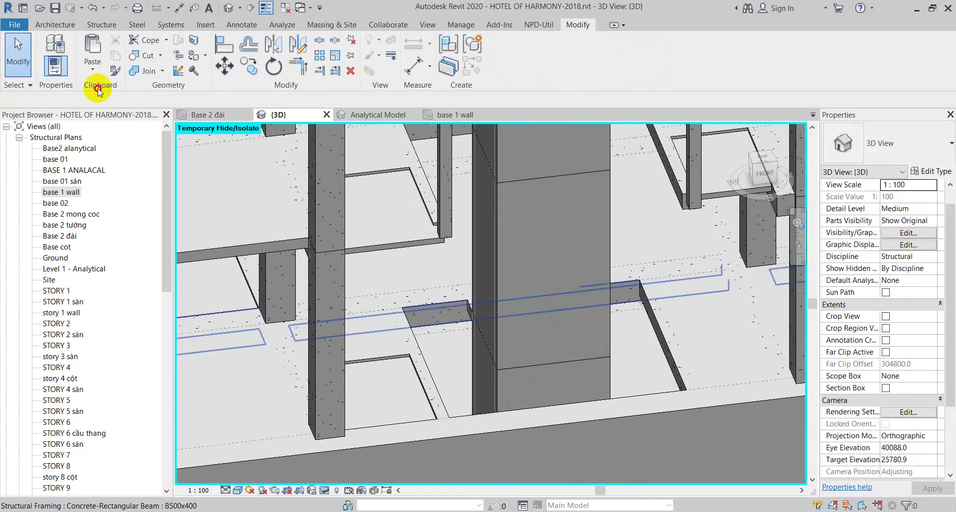
{"action": "left_click", "coordinate": [94, 67]}
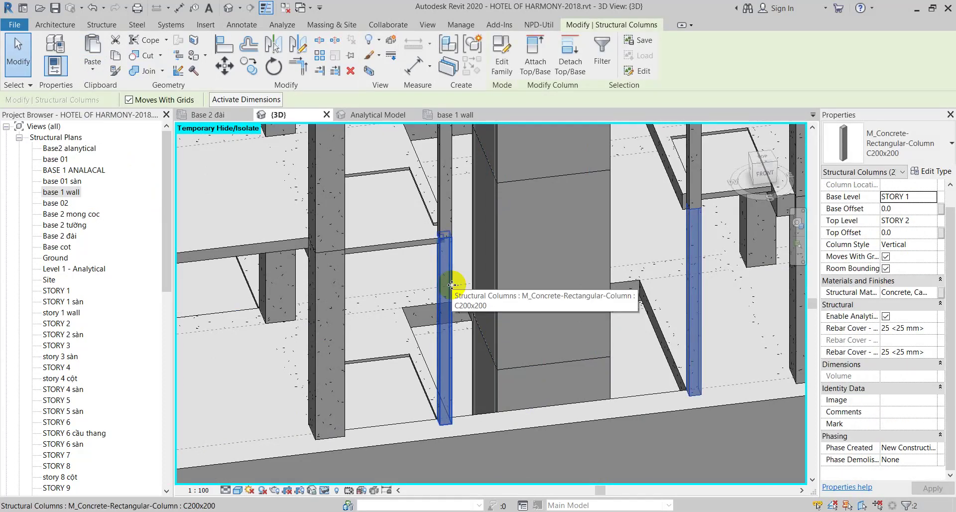
{"action": "left_click", "coordinate": [451, 285]}
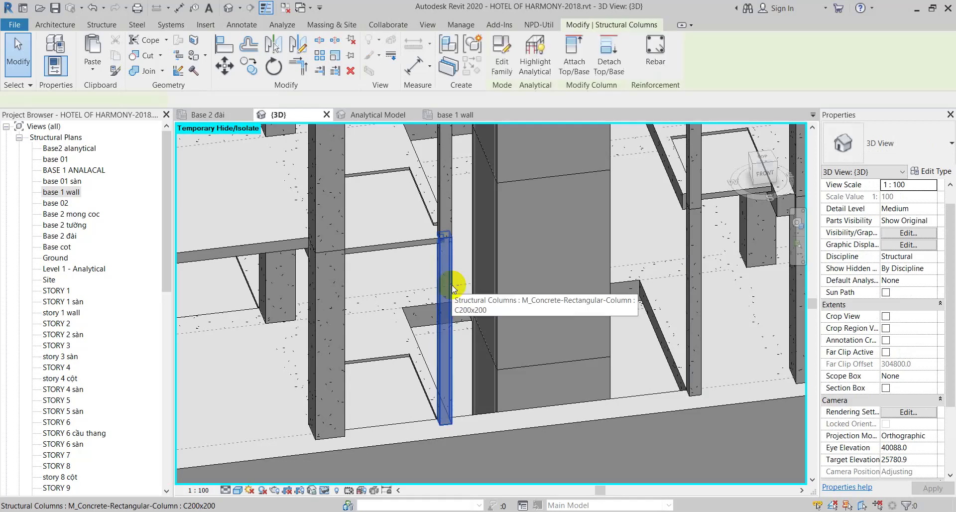
{"action": "mouse_move", "coordinate": [453, 288]}
{"action": "middle_mouse_down", "text": "shift"}
{"action": "mouse_move", "coordinate": [479, 209]}
{"action": "mouse_move", "coordinate": [464, 234]}
{"action": "middle_mouse_up", "text": "shift"}
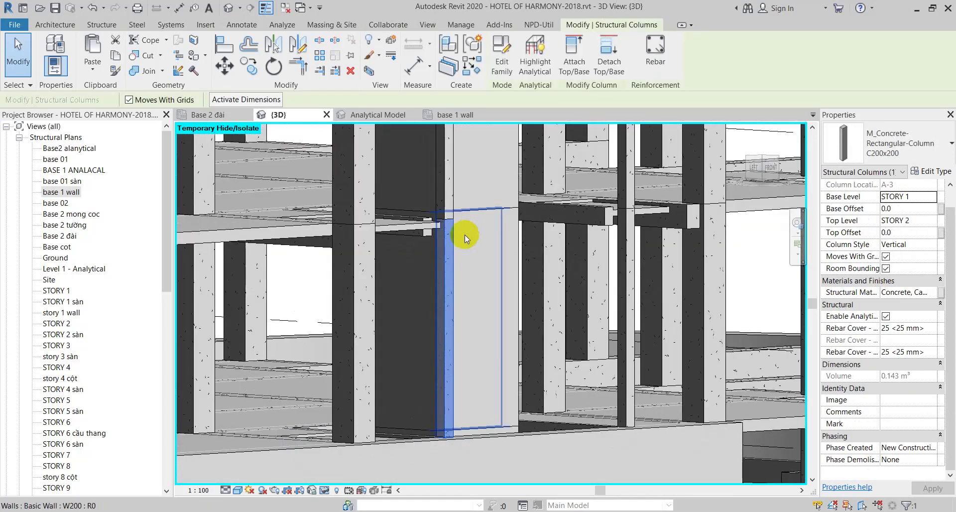
{"action": "scroll", "coordinate": [465, 234], "scroll_direction": "up", "scroll_amount": 5}
{"action": "left_click", "coordinate": [402, 221]}
{"action": "scroll", "coordinate": [408, 224], "scroll_direction": "up", "scroll_amount": 2}
{"action": "scroll", "coordinate": [421, 222], "scroll_direction": "up", "scroll_amount": 2}
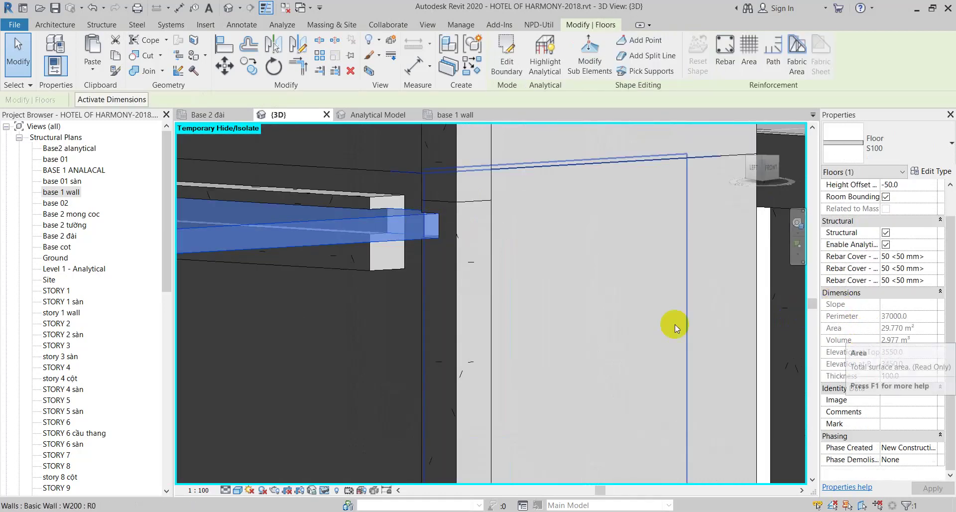
{"action": "left_click", "coordinate": [470, 275]}
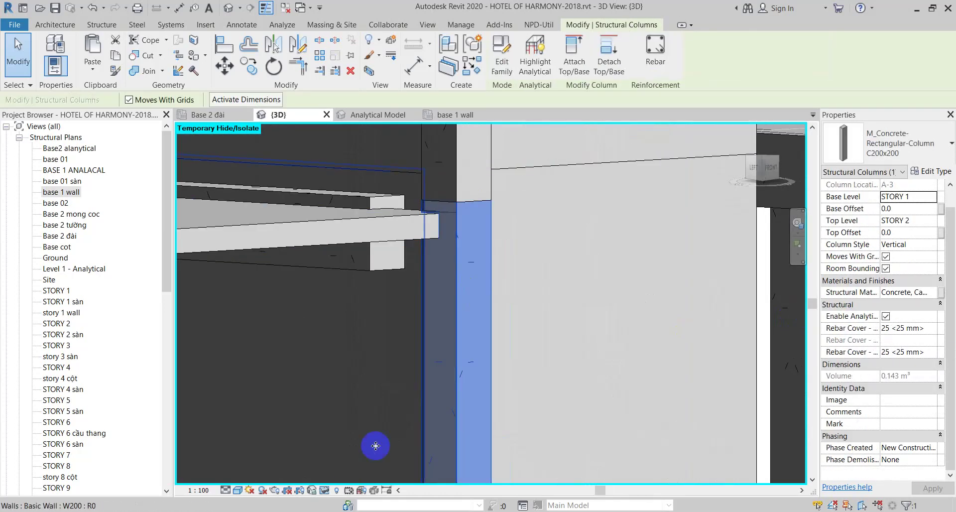
{"action": "scroll", "coordinate": [433, 299], "scroll_direction": "down", "scroll_amount": 3}
{"action": "scroll", "coordinate": [445, 355], "scroll_direction": "down", "scroll_amount": 3}
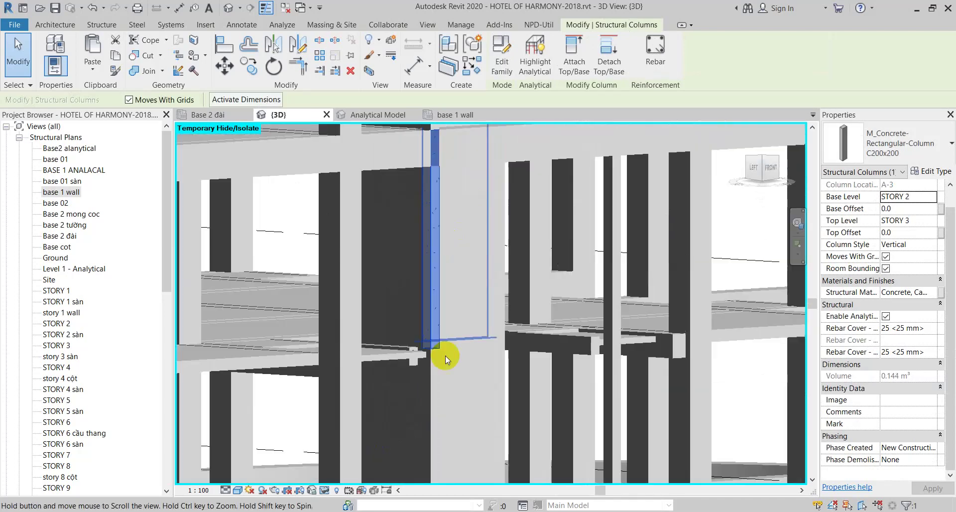
{"action": "left_click", "coordinate": [616, 301]}
{"action": "middle_click_drag", "start_coordinate": [614, 300], "coordinate": [614, 401]}
{"action": "left_click", "coordinate": [611, 254]}
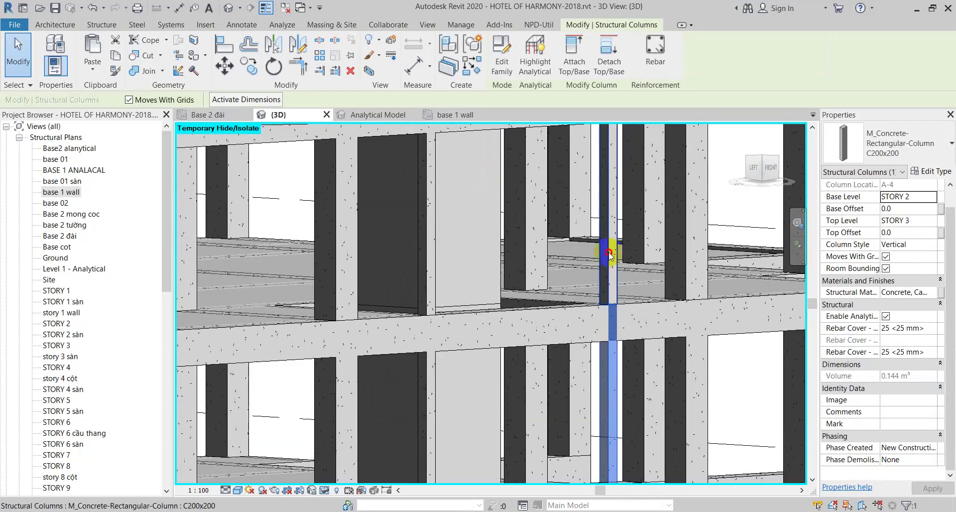
{"action": "left_click", "coordinate": [428, 250]}
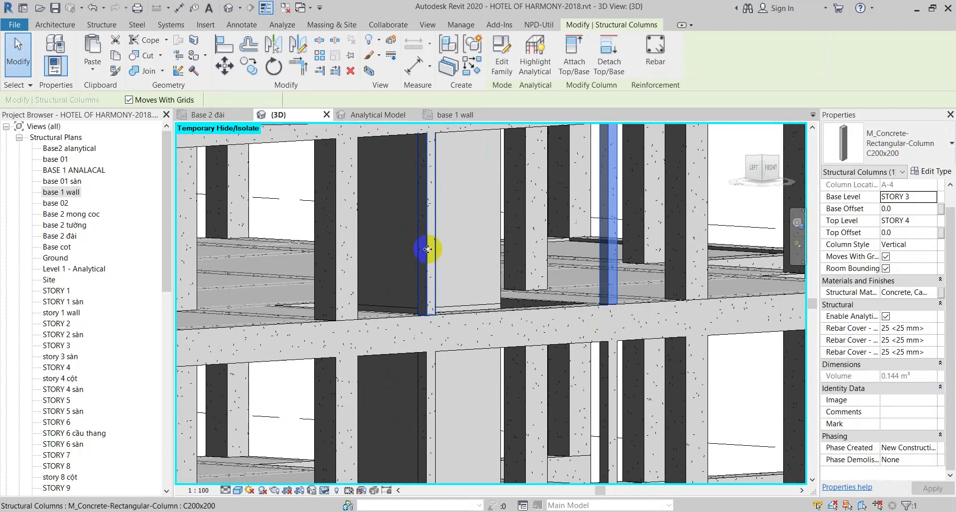
{"action": "middle_click_drag", "start_coordinate": [458, 341], "coordinate": [444, 252]}
{"action": "left_click", "coordinate": [443, 252]}
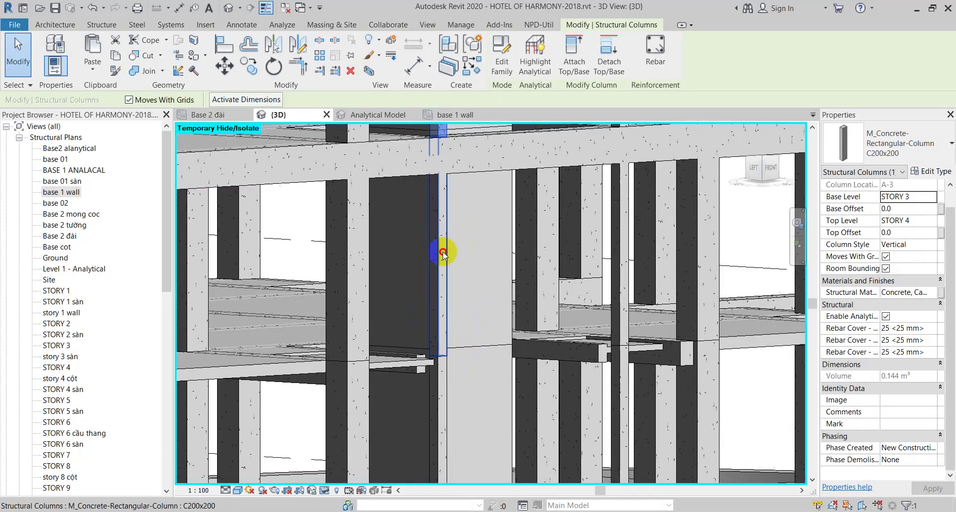
{"action": "left_click", "coordinate": [640, 369], "text": "ctrl"}
{"action": "left_click", "coordinate": [439, 388], "text": "ctrl"}
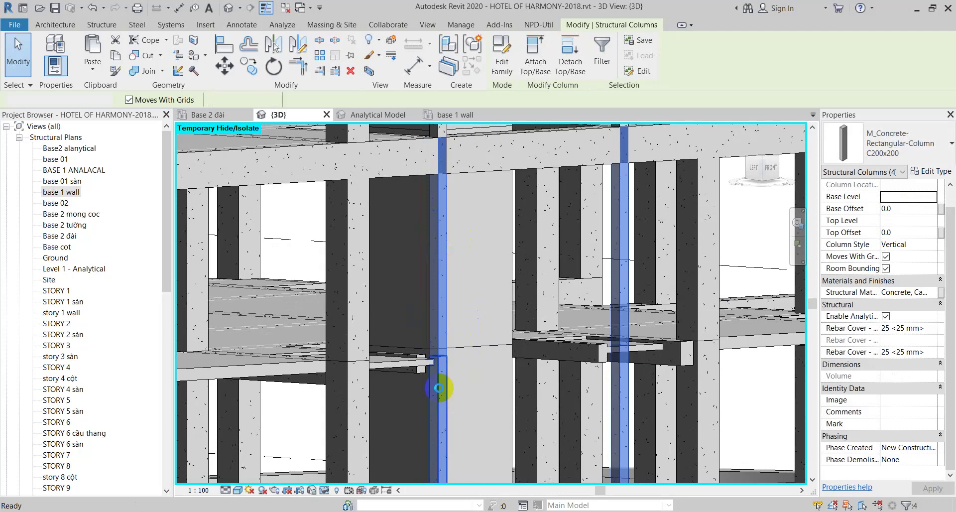
{"action": "key", "text": "Escape"}
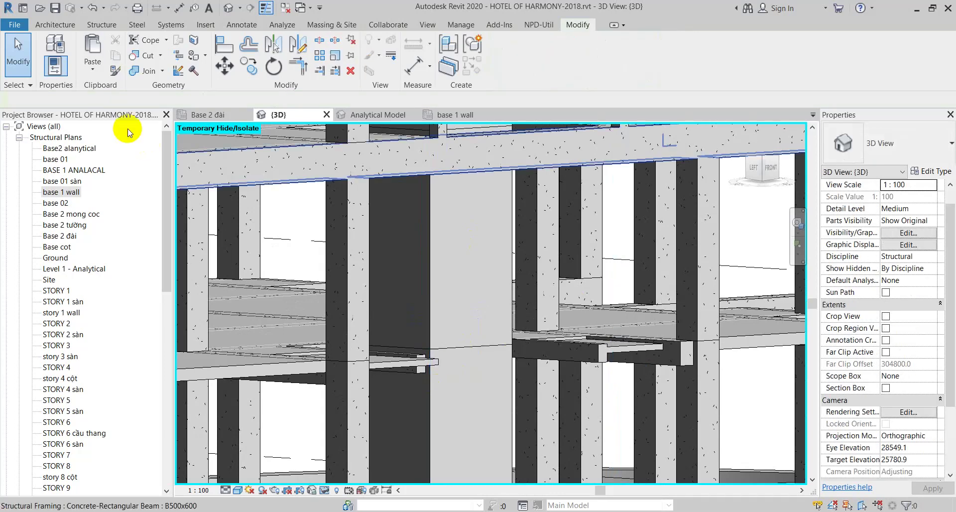
{"action": "left_click", "coordinate": [90, 69]}
{"action": "left_click", "coordinate": [459, 279]}
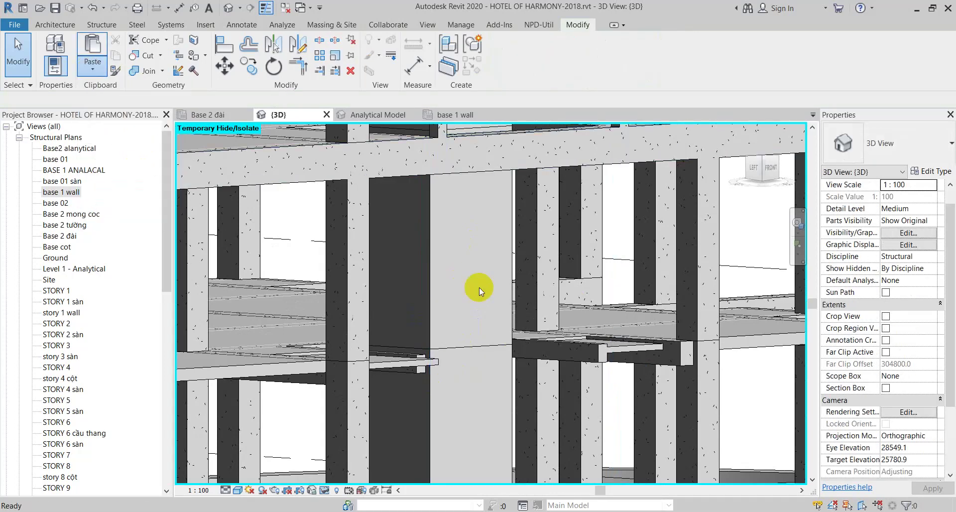
{"action": "left_click", "coordinate": [478, 288]}
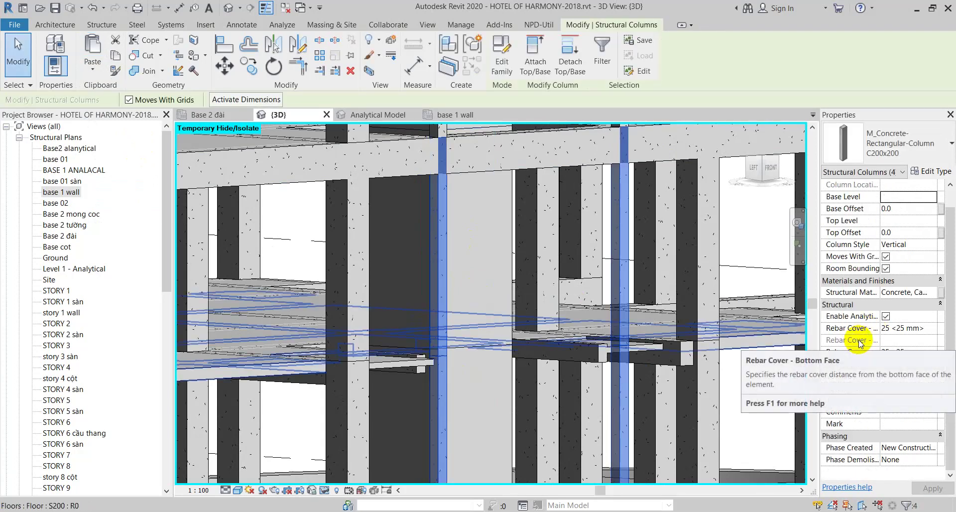
{"action": "mouse_move", "coordinate": [847, 340]}
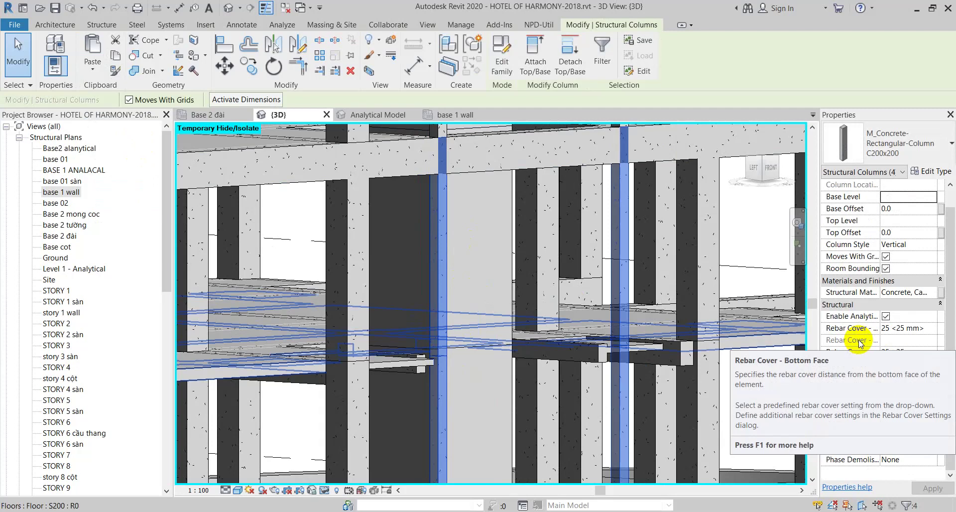
{"action": "scroll", "coordinate": [487, 363], "scroll_direction": "up", "scroll_amount": 3}
{"action": "scroll", "coordinate": [495, 239], "scroll_direction": "up", "scroll_amount": 3}
{"action": "scroll", "coordinate": [448, 411], "scroll_direction": "up", "scroll_amount": 2}
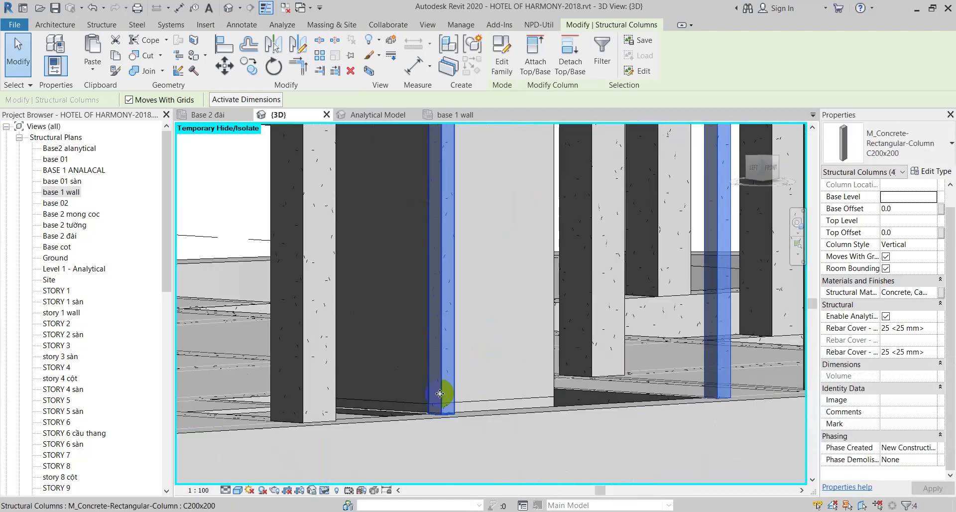
{"action": "scroll", "coordinate": [437, 277], "scroll_direction": "up", "scroll_amount": 2}
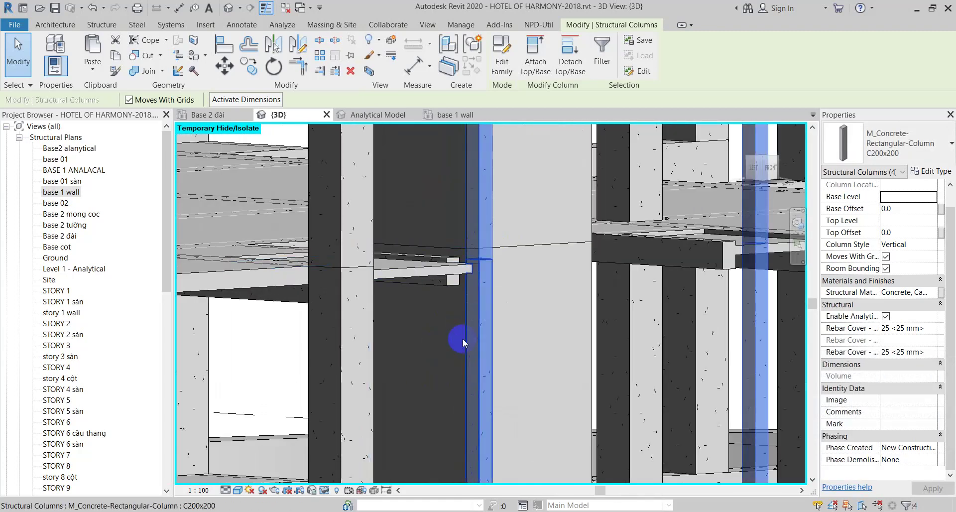
{"action": "key", "text": "Escape"}
Switch the join order between floor slab S100 and the C200x200 column at the beam end
{"action": "scroll", "coordinate": [453, 269], "scroll_direction": "up", "scroll_amount": 1}
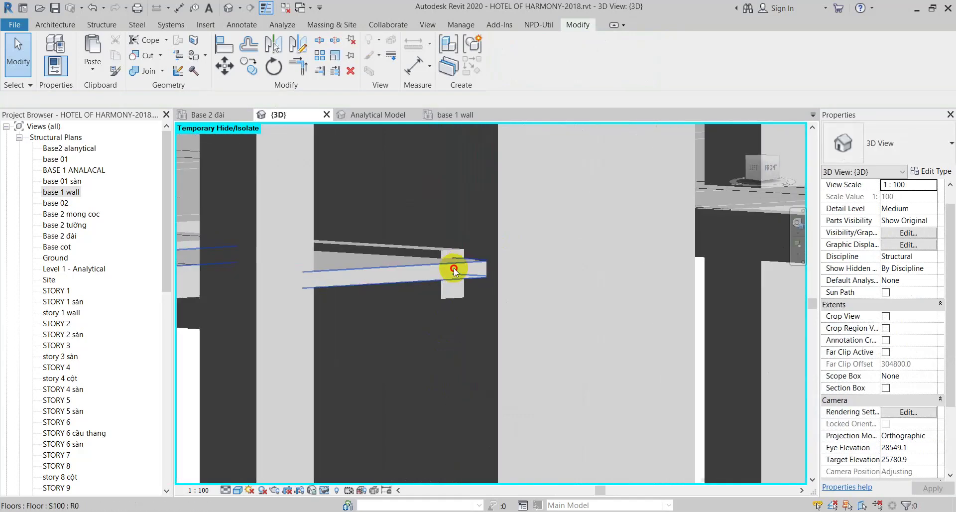
{"action": "left_click", "coordinate": [453, 267]}
{"action": "scroll", "coordinate": [453, 267], "scroll_direction": "up", "scroll_amount": 1}
{"action": "key", "text": "Escape"}
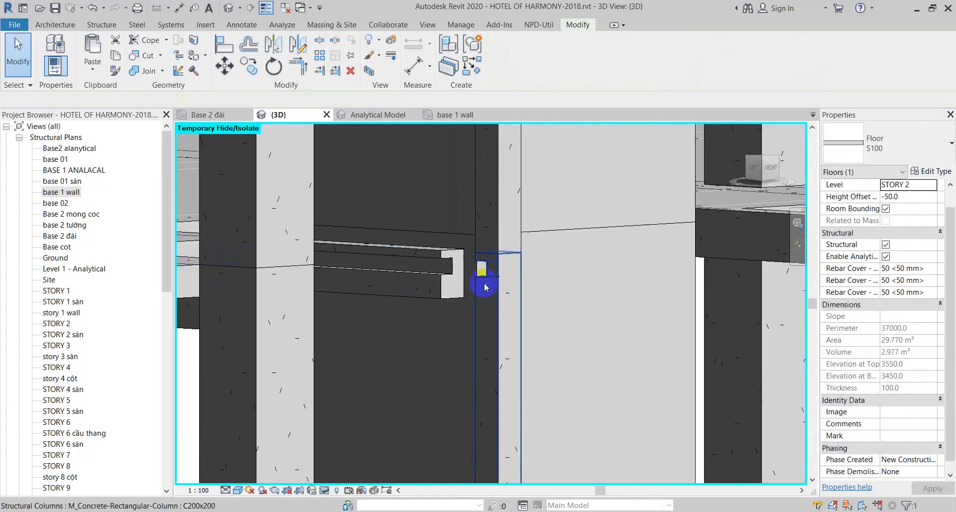
{"action": "scroll", "coordinate": [485, 274], "scroll_direction": "up", "scroll_amount": 2}
{"action": "middle_click_drag", "start_coordinate": [480, 291], "coordinate": [477, 267], "text": "shift"}
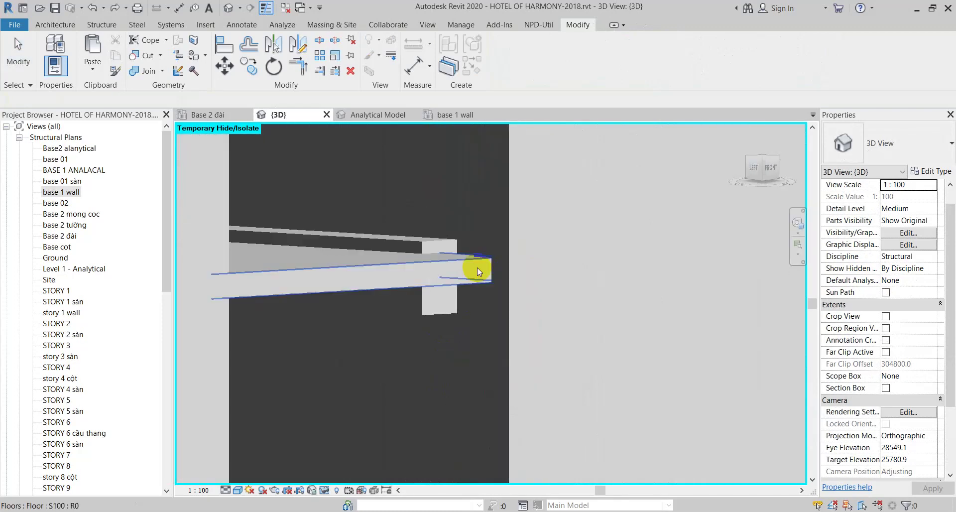
{"action": "left_click", "coordinate": [164, 71]}
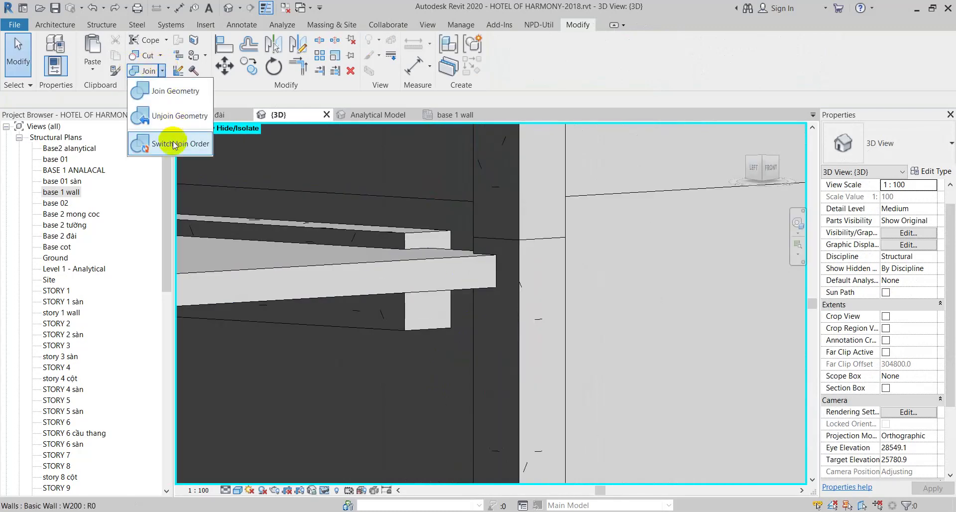
{"action": "left_click", "coordinate": [169, 144]}
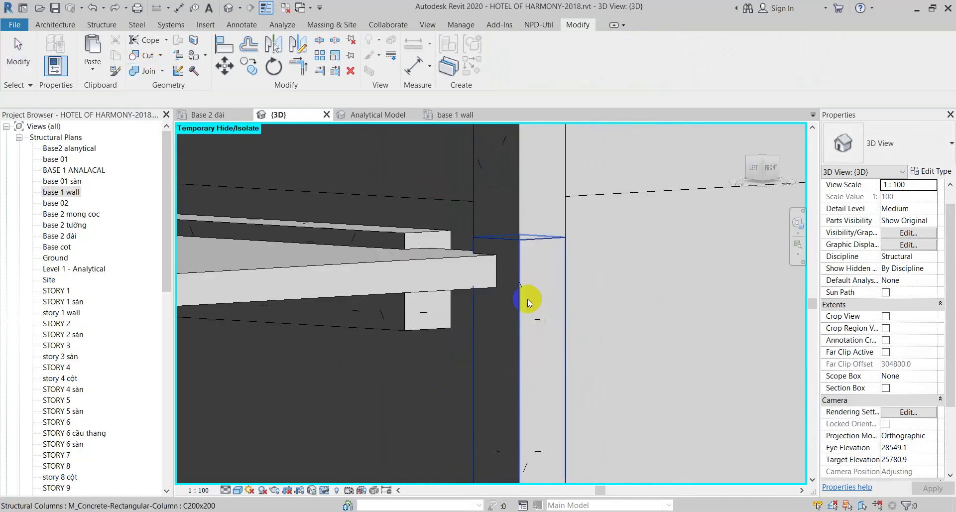
{"action": "key", "text": "Escape"}
Check floor slab S100 and select the small columns beside the beam
{"action": "left_click", "coordinate": [455, 269]}
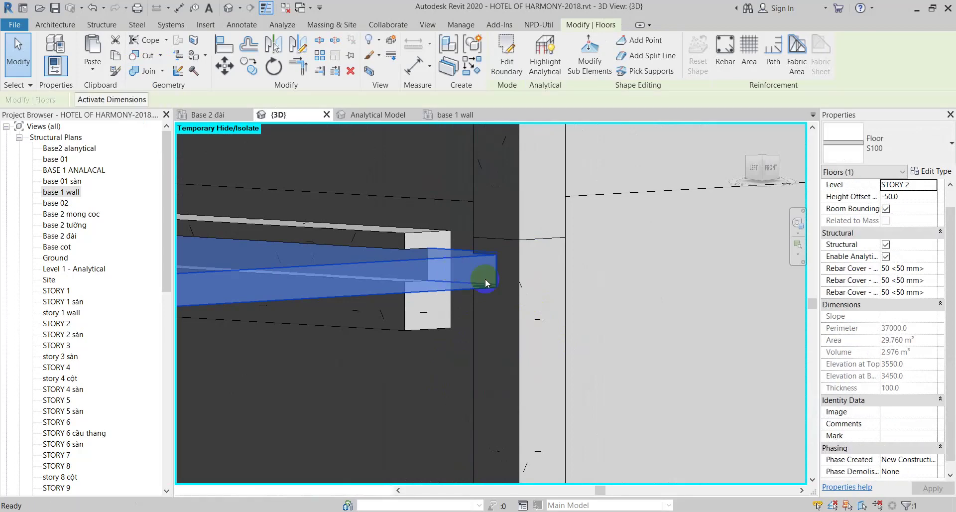
{"action": "key", "text": "Escape"}
{"action": "left_click", "coordinate": [500, 281]}
{"action": "scroll", "coordinate": [499, 269], "scroll_direction": "down", "scroll_amount": 2}
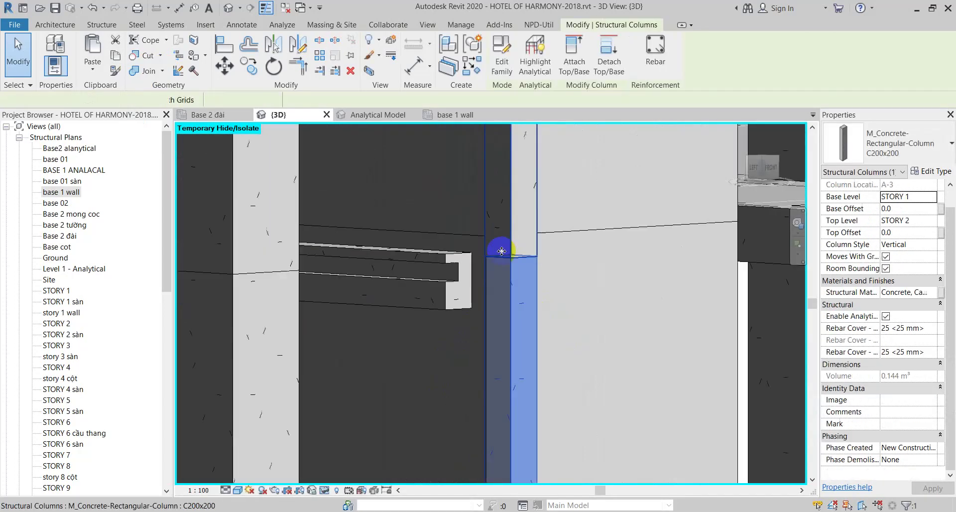
{"action": "scroll", "coordinate": [502, 279], "scroll_direction": "down", "scroll_amount": 3}
{"action": "left_click", "coordinate": [620, 351], "text": "ctrl"}
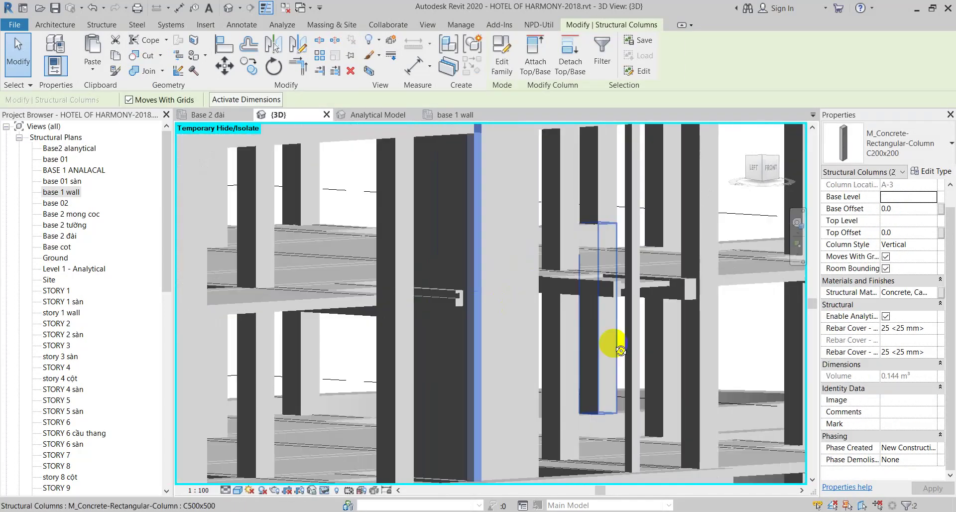
{"action": "scroll", "coordinate": [620, 351], "scroll_direction": "up", "scroll_amount": 3}
{"action": "scroll", "coordinate": [647, 329], "scroll_direction": "up", "scroll_amount": 2}
Select column A-4 and its duplicate at the same spot, then orbit to a front view
{"action": "left_click", "coordinate": [647, 261]}
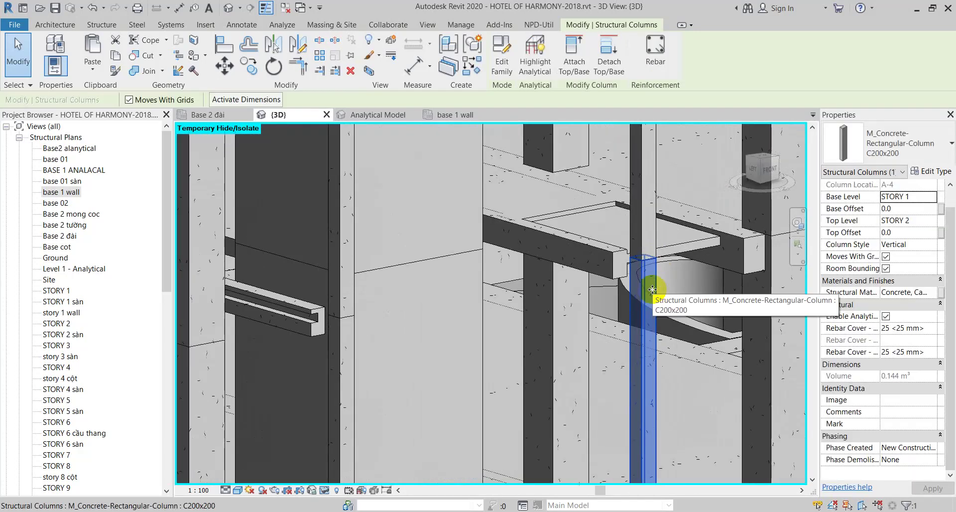
{"action": "scroll", "coordinate": [652, 289], "scroll_direction": "up", "scroll_amount": 2}
{"action": "left_click", "coordinate": [605, 210]}
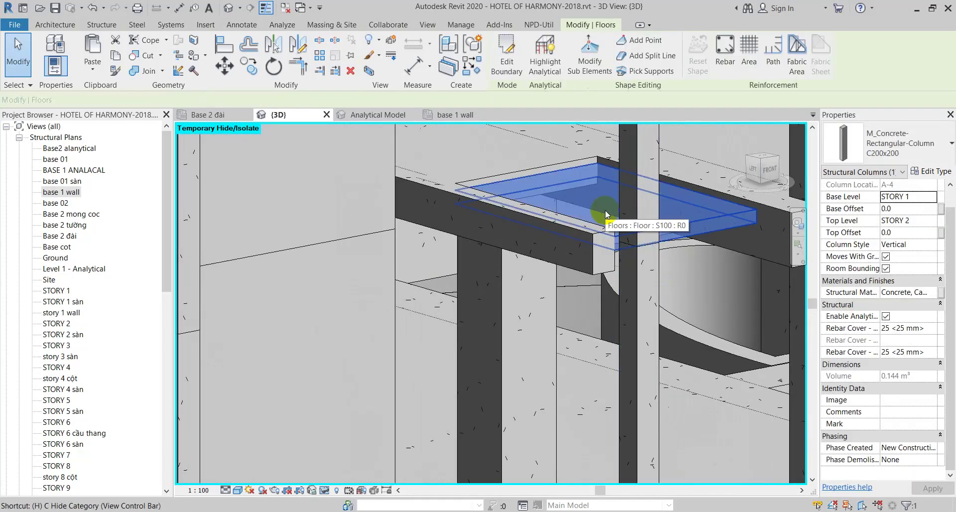
{"action": "left_click", "coordinate": [623, 222]}
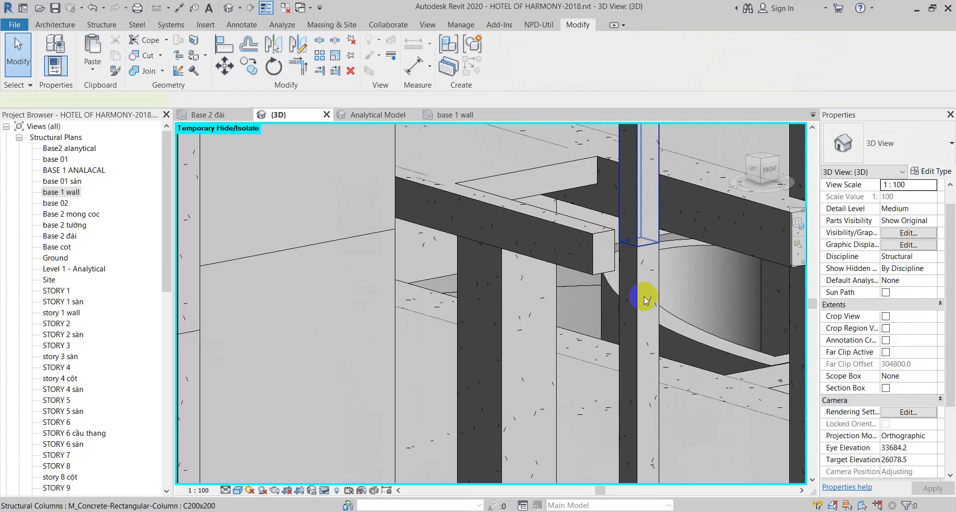
{"action": "left_click", "coordinate": [645, 313]}
{"action": "left_click", "coordinate": [644, 315], "text": "ctrl"}
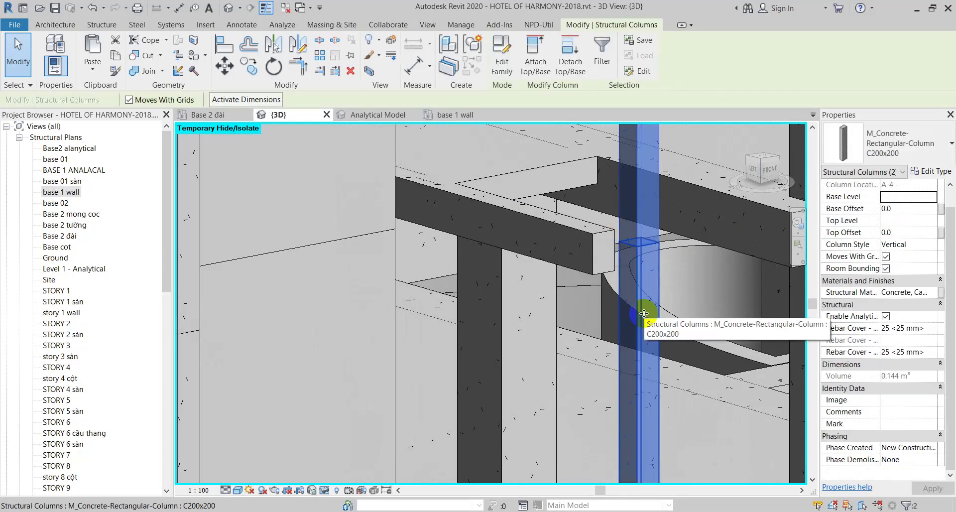
{"action": "scroll", "coordinate": [634, 322], "scroll_direction": "down", "scroll_amount": 5}
{"action": "mouse_move", "coordinate": [616, 390]}
{"action": "middle_mouse_down", "text": "shift"}
{"action": "mouse_move", "coordinate": [681, 363]}
{"action": "mouse_move", "coordinate": [629, 346]}
{"action": "middle_mouse_up", "text": "shift"}
Select column A-4 alone and edit its Base Offset and base level in Properties
{"action": "key", "text": "Escape"}
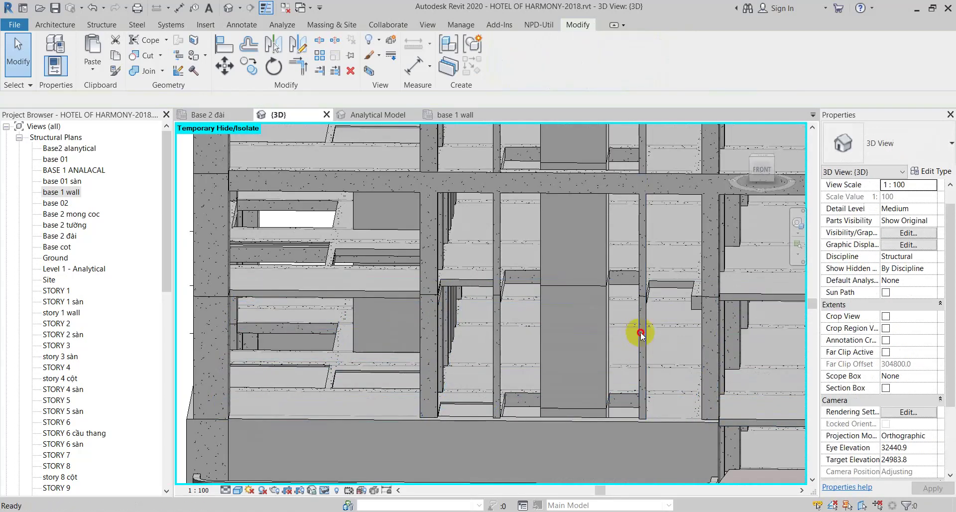
{"action": "left_click", "coordinate": [643, 336]}
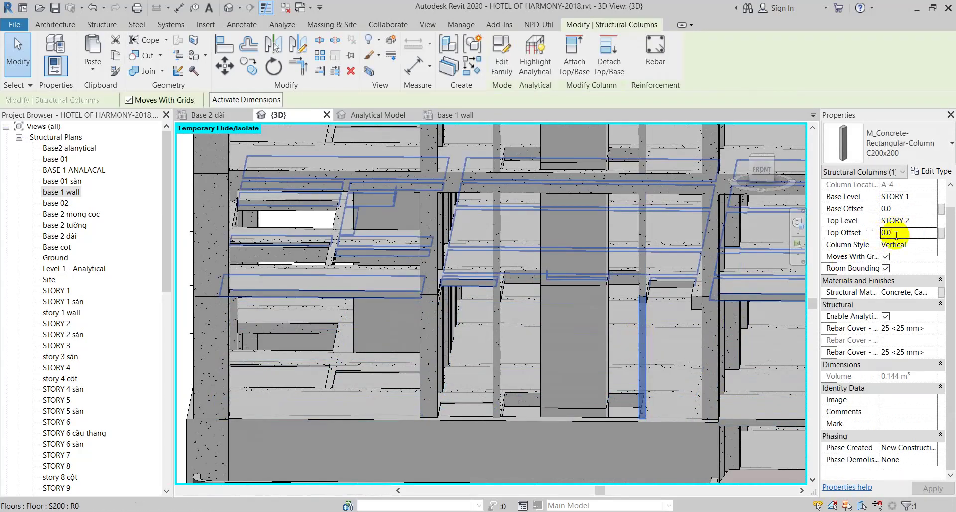
{"action": "left_click", "coordinate": [915, 211]}
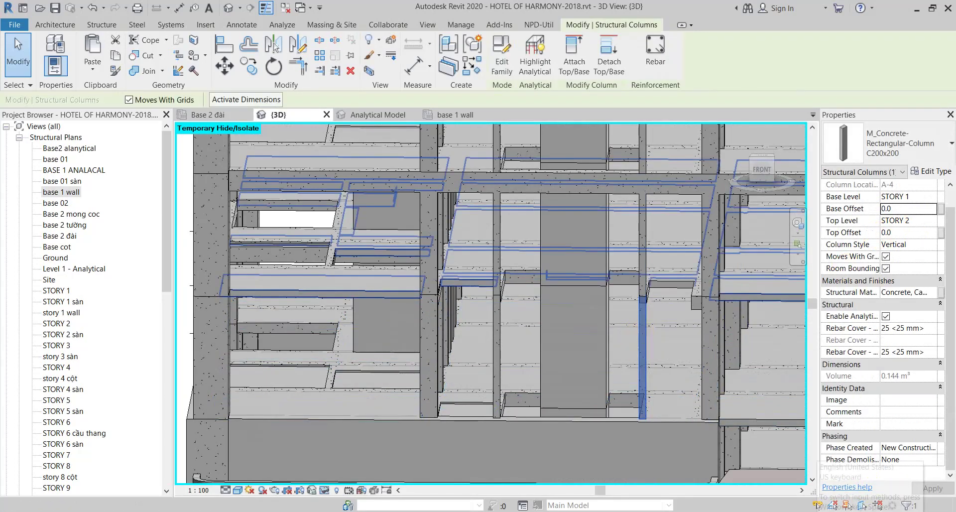
{"action": "left_click", "coordinate": [907, 200]}
{"action": "type", "text": "-200"}
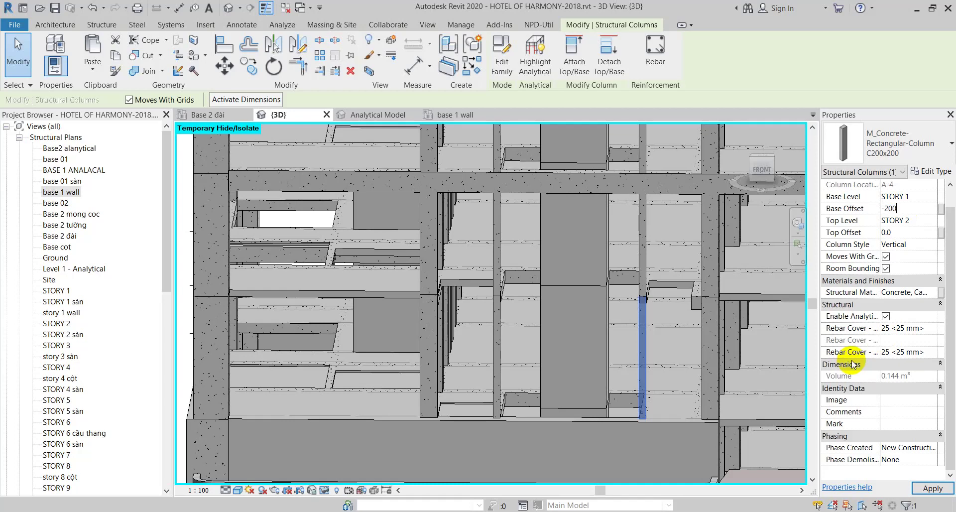
{"action": "left_click", "coordinate": [886, 208]}
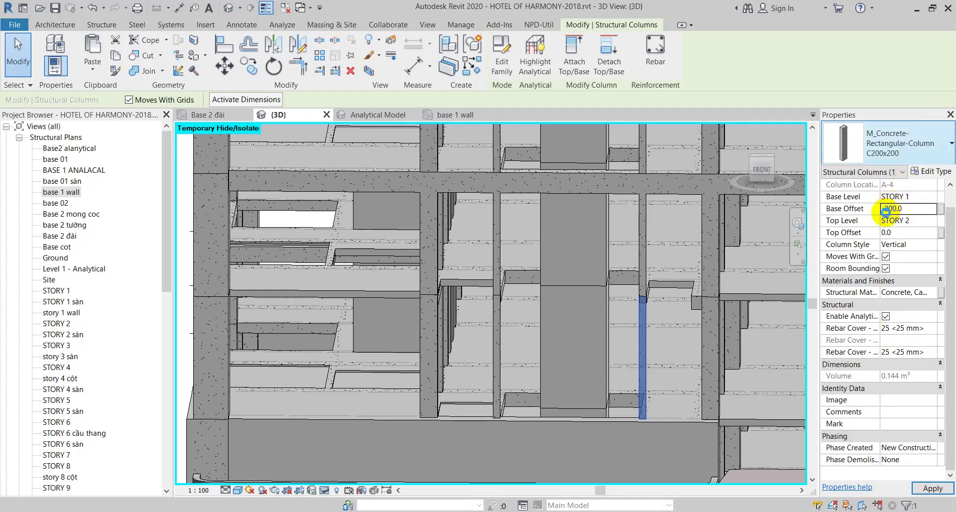
{"action": "left_click", "coordinate": [886, 210]}
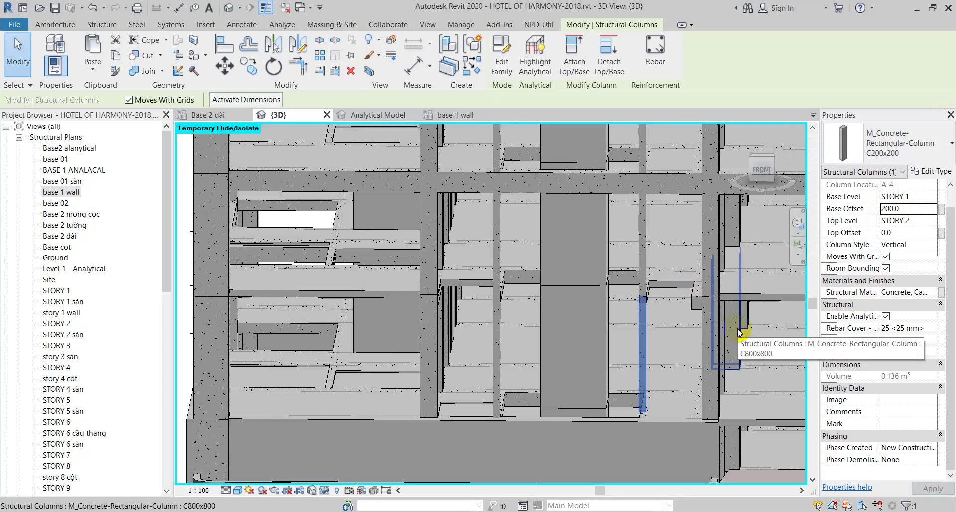
{"action": "left_click", "coordinate": [930, 340]}
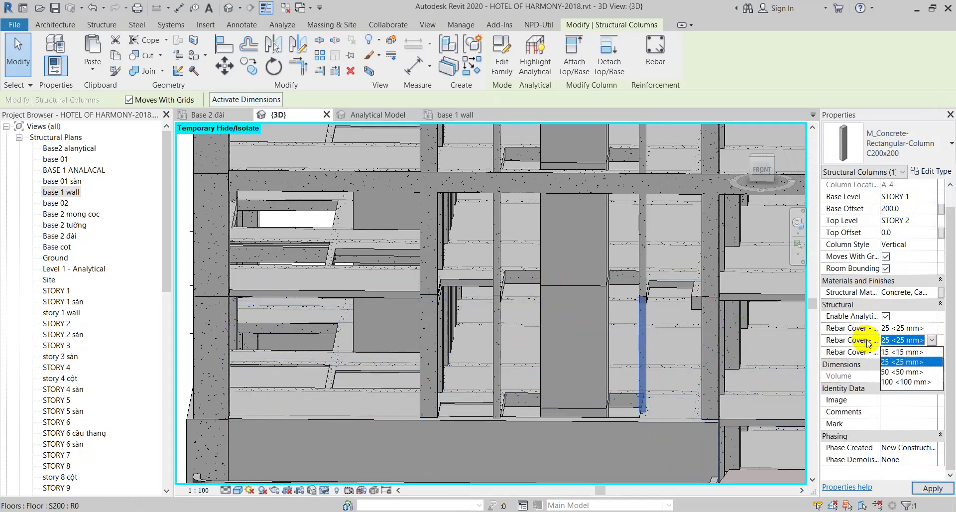
{"action": "scroll", "coordinate": [632, 429], "scroll_direction": "up", "scroll_amount": 2}
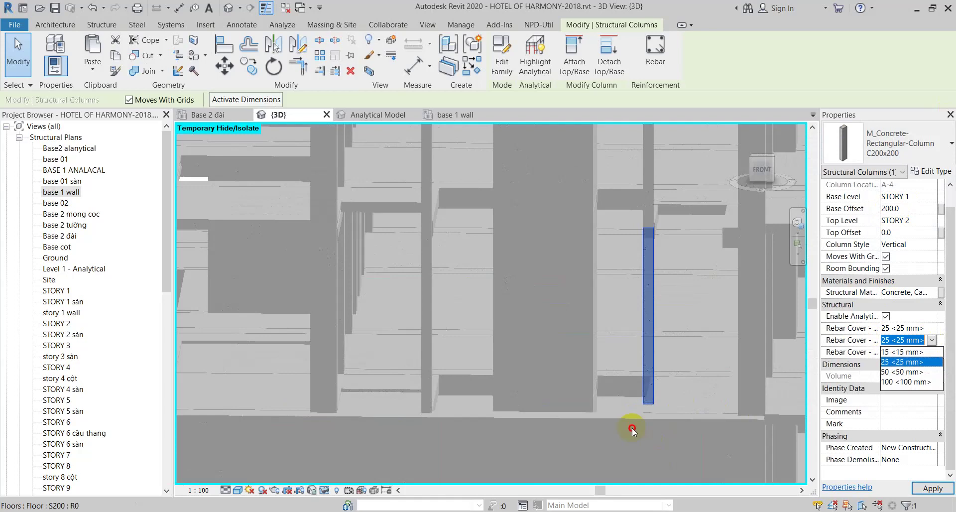
{"action": "left_click", "coordinate": [670, 423]}
{"action": "left_click", "coordinate": [670, 423]}
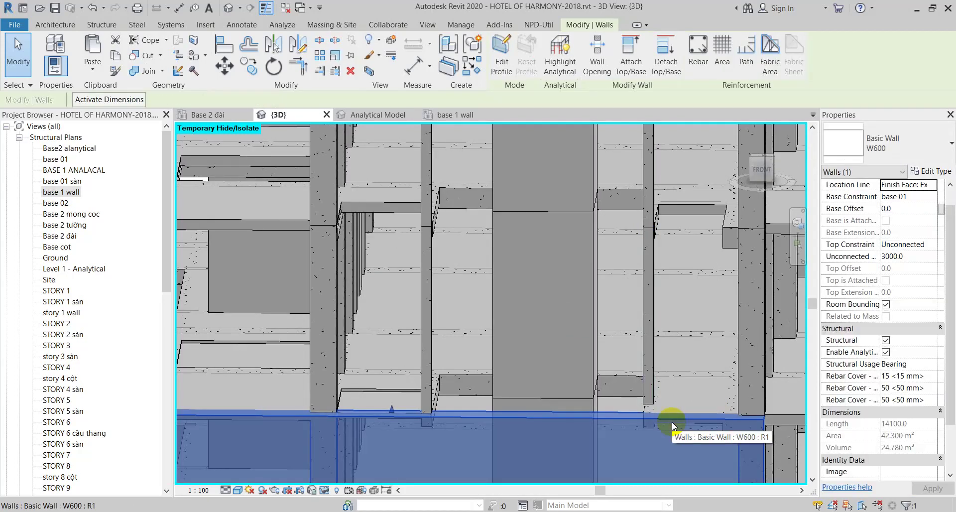
{"action": "middle_click_drag", "start_coordinate": [671, 422], "coordinate": [394, 425]}
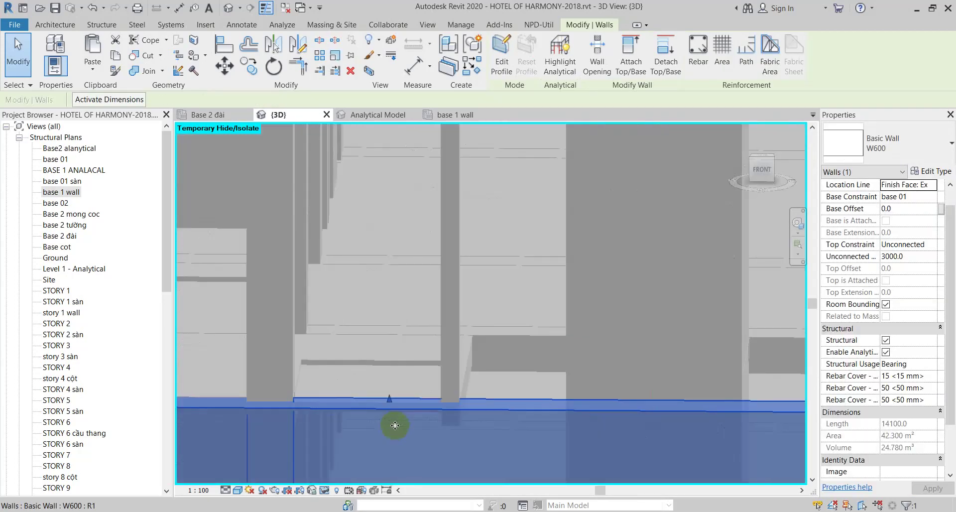
In the front view, reselect column A-4 and apply the 0.0 Base Offset
{"action": "left_click", "coordinate": [470, 373]}
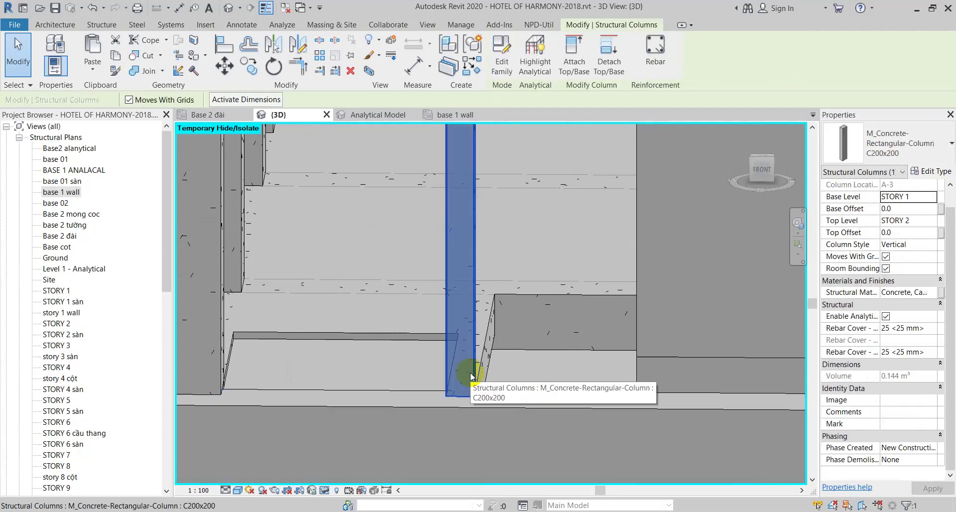
{"action": "left_click", "coordinate": [763, 168]}
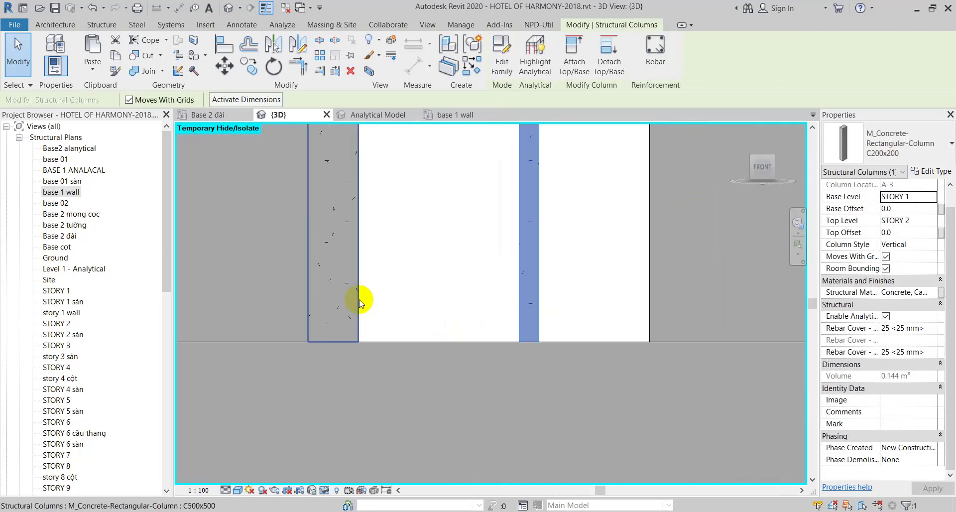
{"action": "middle_click_drag", "start_coordinate": [361, 302], "coordinate": [369, 307]}
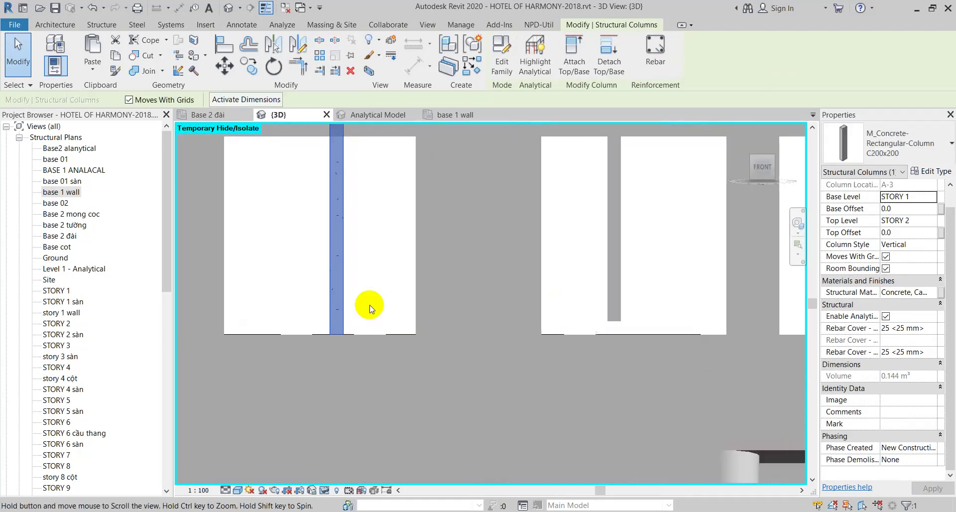
{"action": "left_click", "coordinate": [613, 277]}
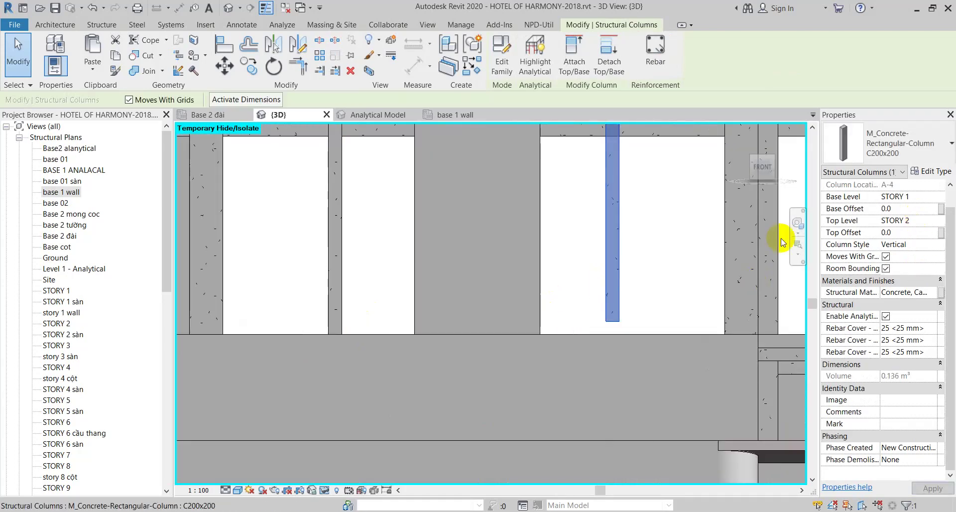
{"action": "key", "text": "Return"}
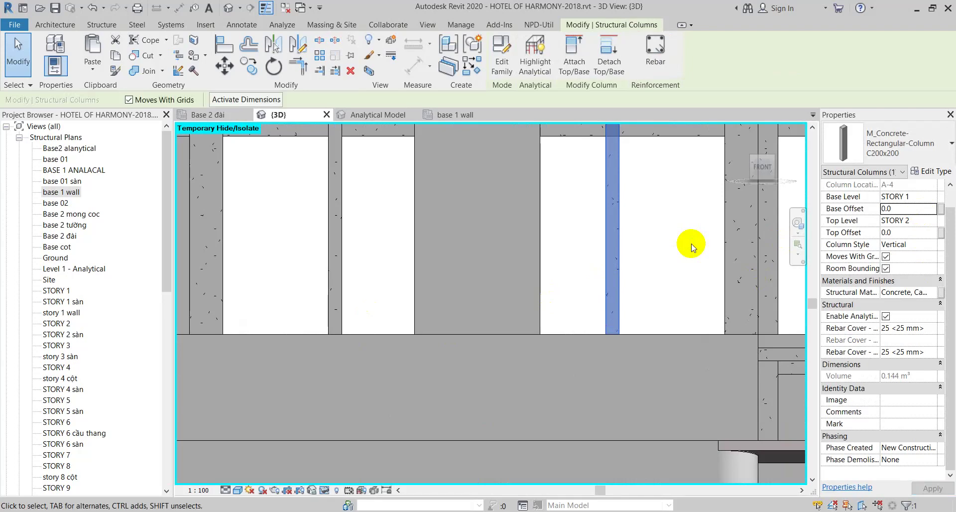
{"action": "left_click", "coordinate": [637, 305]}
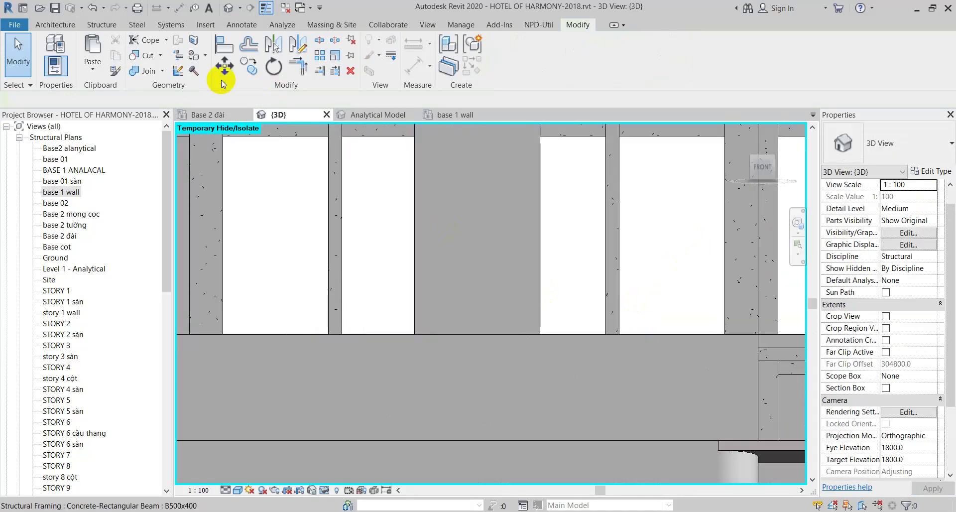
Switch the A-4 column's join order with the geometry it meets, then pan to the beams above
{"action": "left_click", "coordinate": [163, 70]}
{"action": "left_click", "coordinate": [162, 144]}
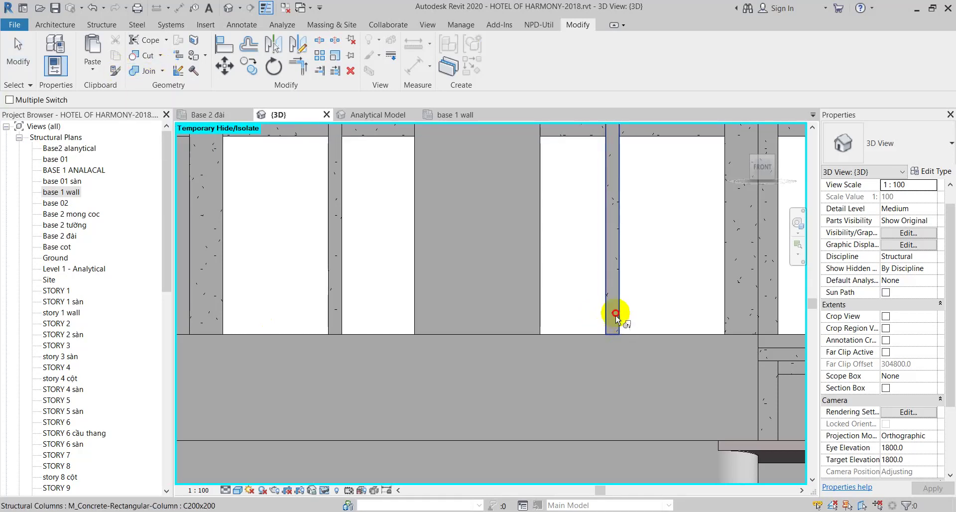
{"action": "left_click", "coordinate": [616, 315]}
{"action": "left_click", "coordinate": [652, 354]}
{"action": "key", "text": "Escape"}
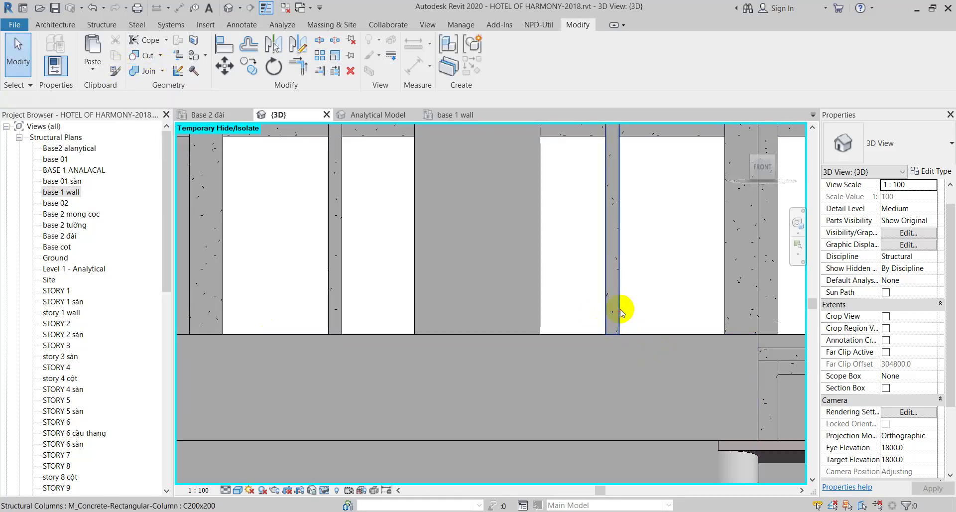
{"action": "left_click", "coordinate": [620, 312]}
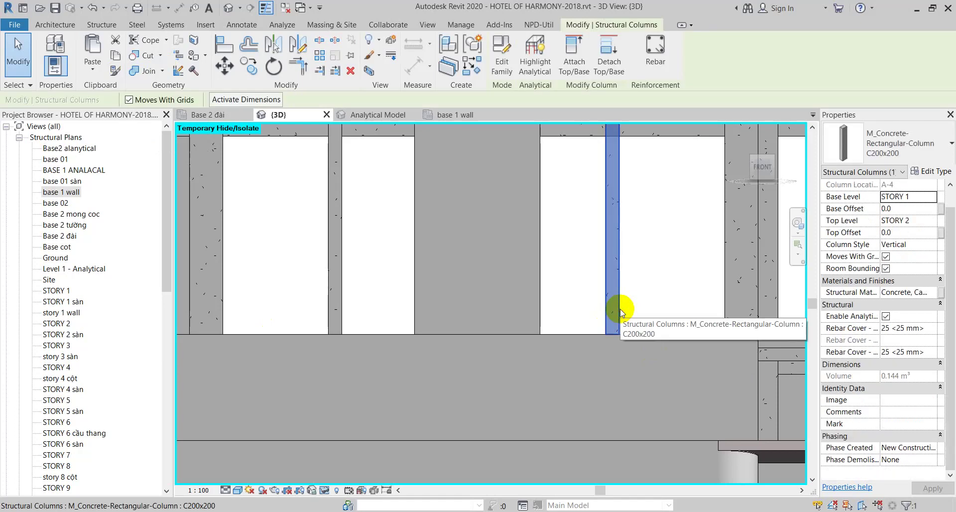
{"action": "middle_click_drag", "start_coordinate": [617, 265], "coordinate": [643, 320]}
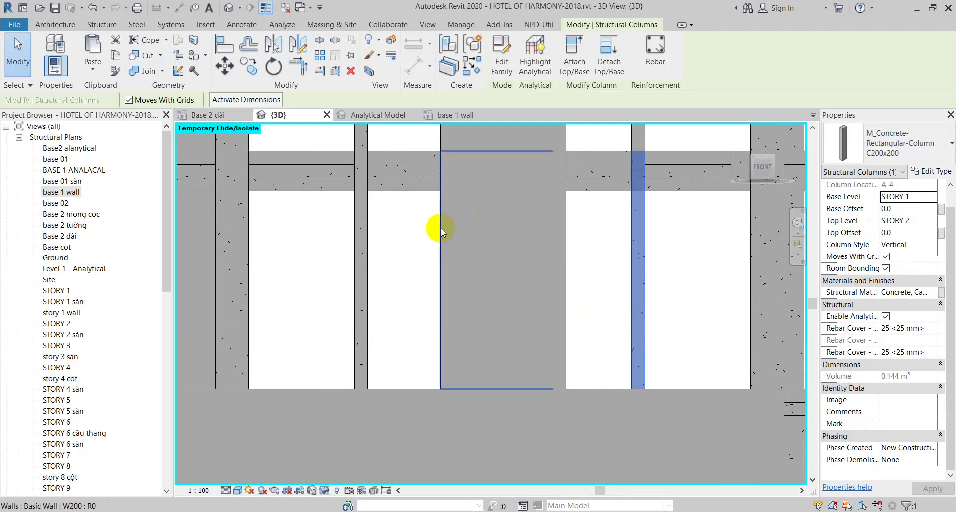
Give column A-3 a 200 Base Offset, reducing its volume to 0.136 m³
{"action": "left_click", "coordinate": [246, 228]}
{"action": "left_click", "coordinate": [367, 282]}
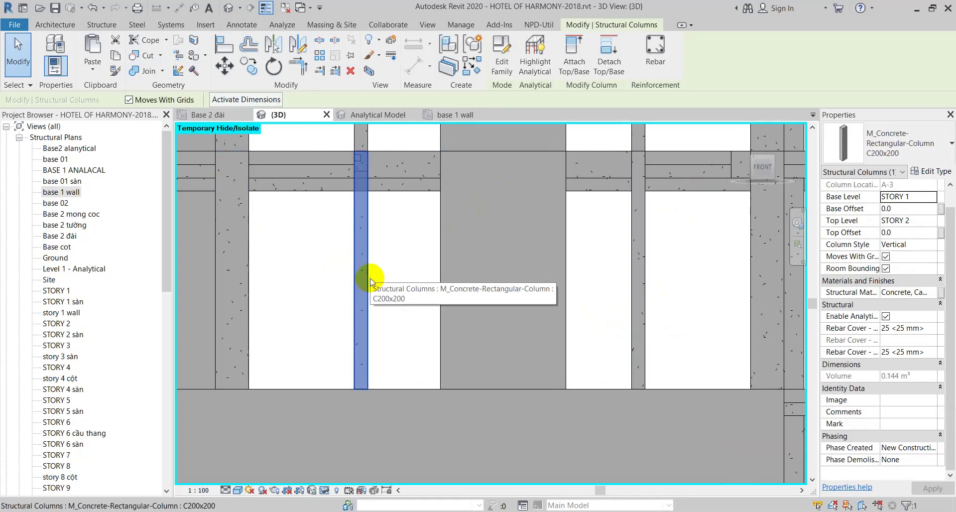
{"action": "left_click", "coordinate": [887, 341]}
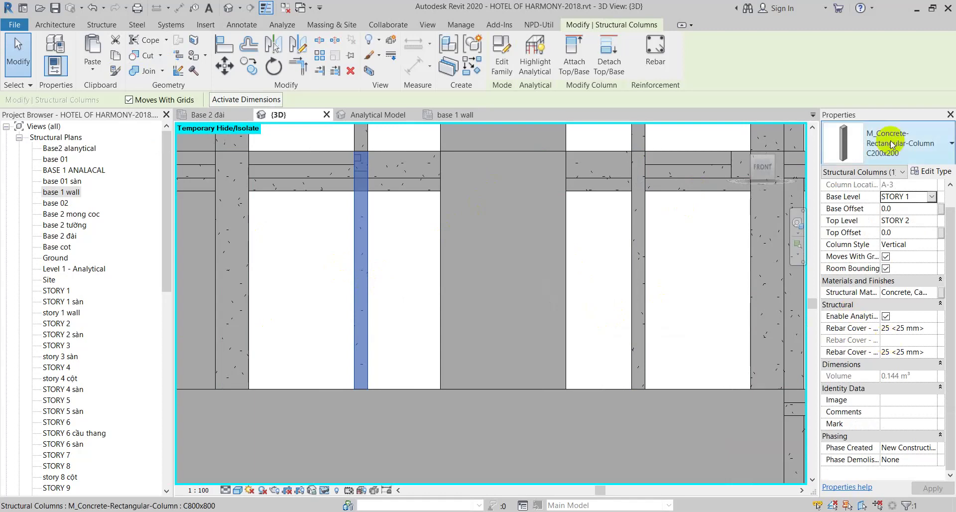
{"action": "left_click", "coordinate": [904, 208]}
{"action": "type", "text": "200"}
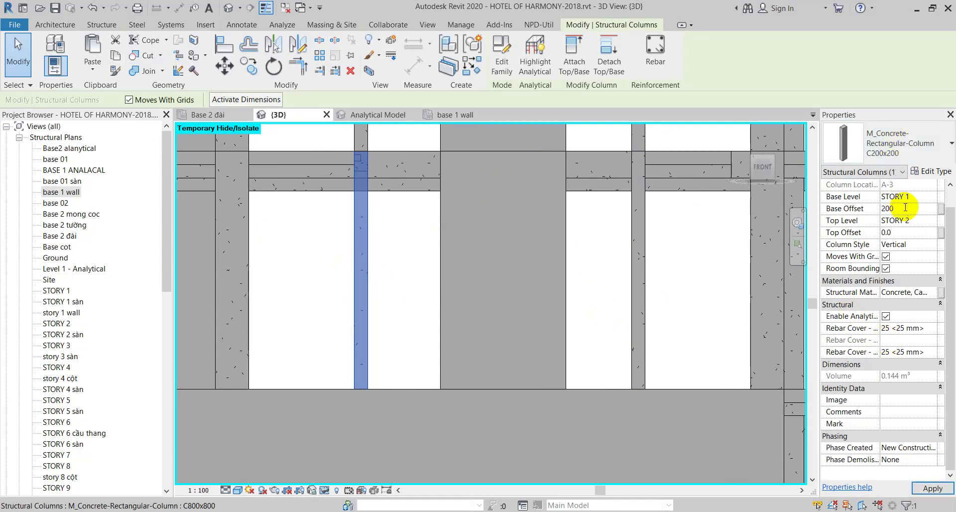
{"action": "key", "text": "Return"}
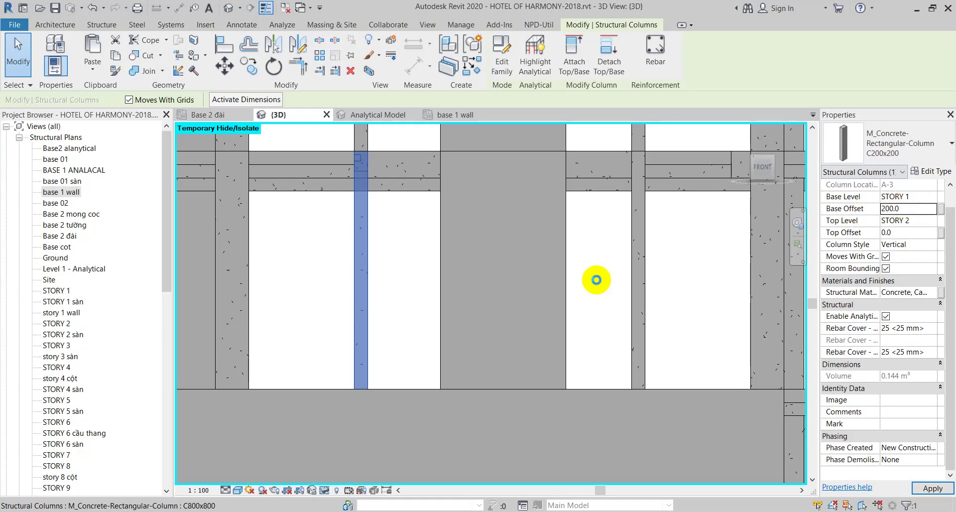
{"action": "left_click", "coordinate": [596, 280]}
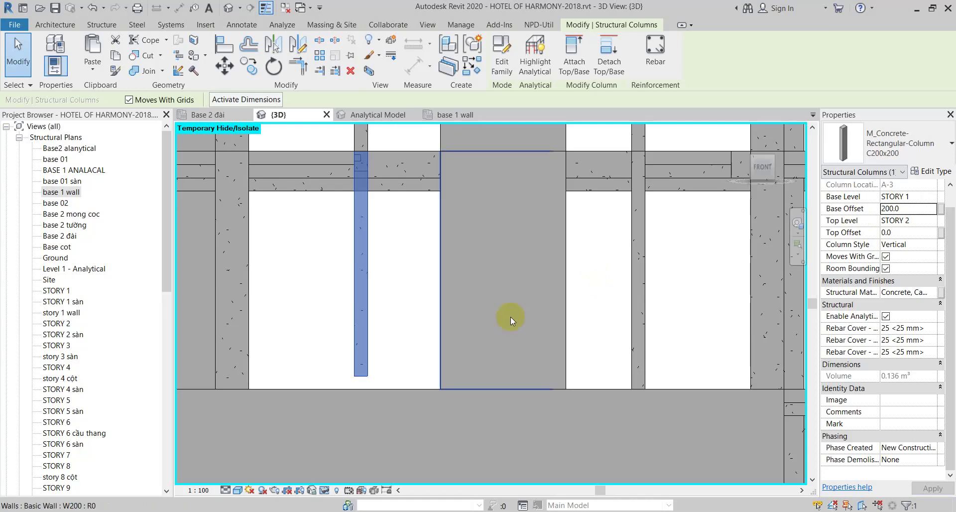
{"action": "scroll", "coordinate": [454, 229], "scroll_direction": "up", "scroll_amount": 3}
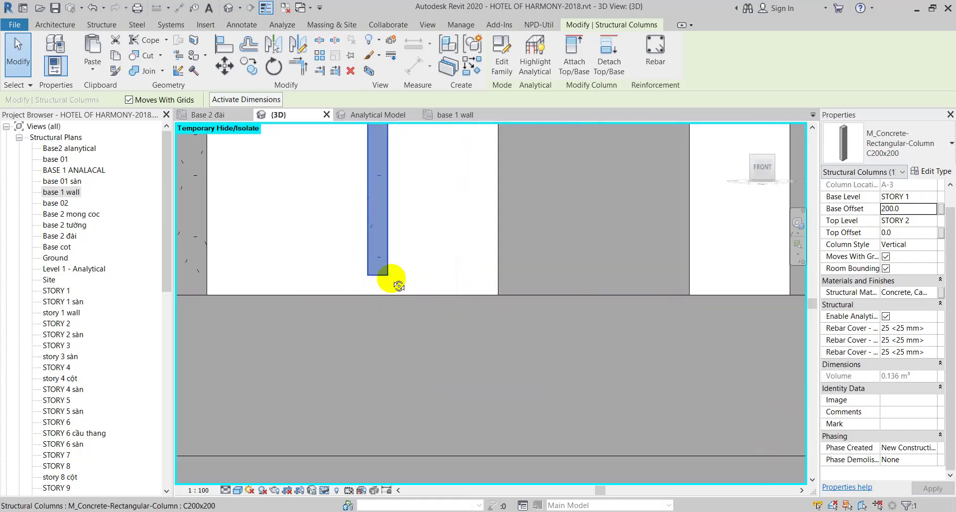
Orbit to column A-3's base, select it behind the W600 wall, and enter Base Offset 0
{"action": "mouse_move", "coordinate": [395, 294]}
{"action": "middle_mouse_down"}
{"action": "mouse_move", "coordinate": [421, 273]}
{"action": "mouse_move", "coordinate": [380, 284]}
{"action": "mouse_move", "coordinate": [468, 363]}
{"action": "middle_mouse_up"}
{"action": "left_click", "coordinate": [379, 284]}
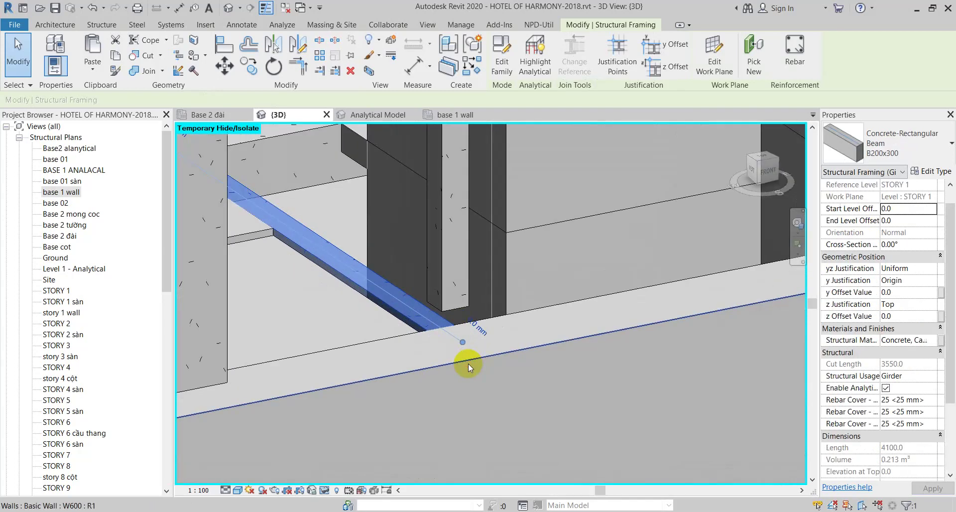
{"action": "left_click", "coordinate": [468, 363]}
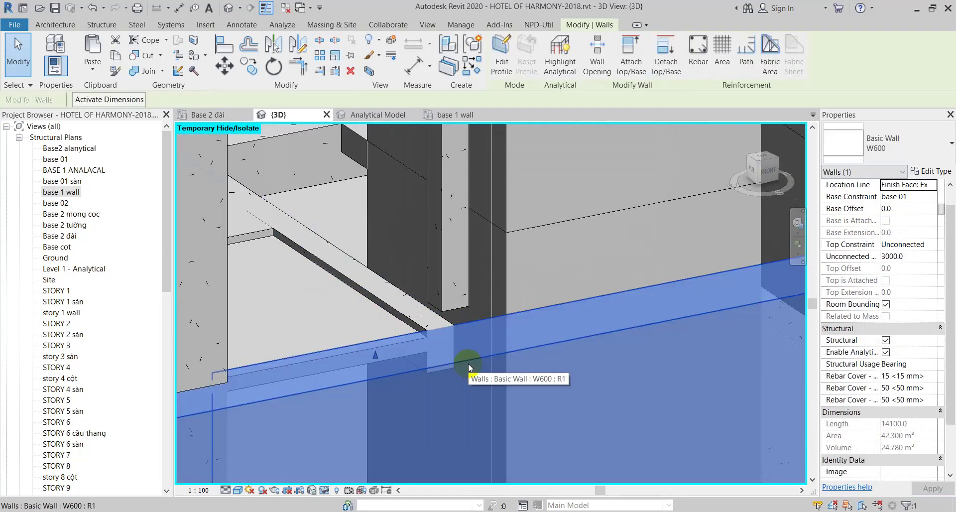
{"action": "key", "text": "Escape"}
{"action": "left_click", "coordinate": [452, 286]}
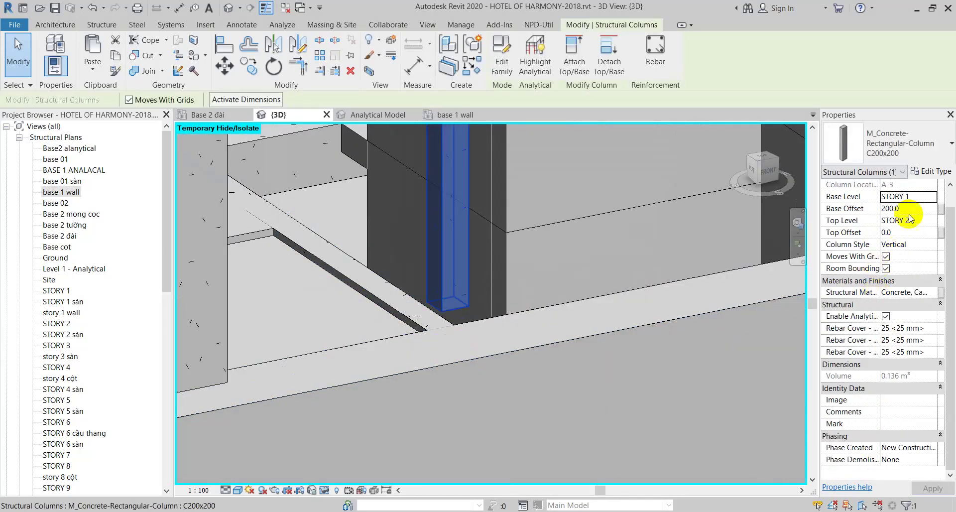
{"action": "type", "text": "0"}
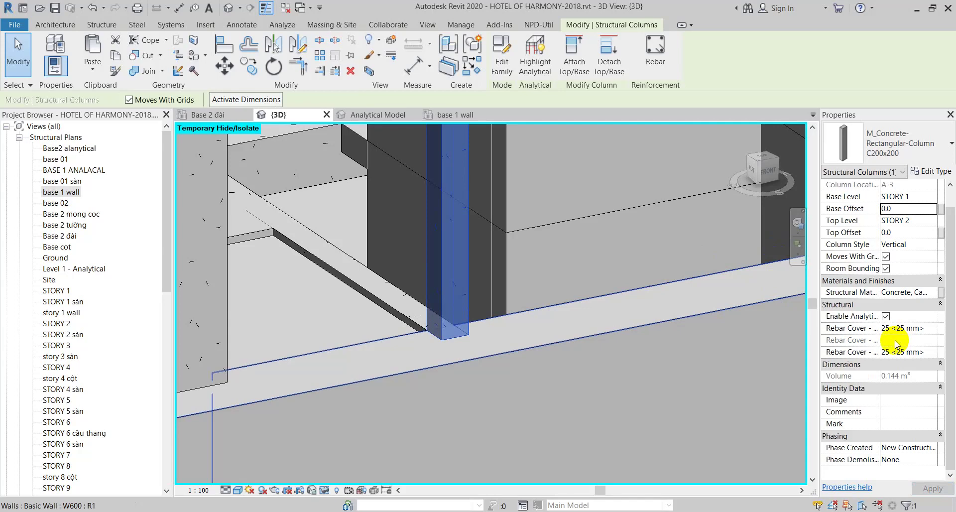
Select the thin A-3 column and orbit around it to inspect its top and bottom
{"action": "left_click", "coordinate": [526, 392]}
{"action": "scroll", "coordinate": [448, 343], "scroll_direction": "up", "scroll_amount": 3}
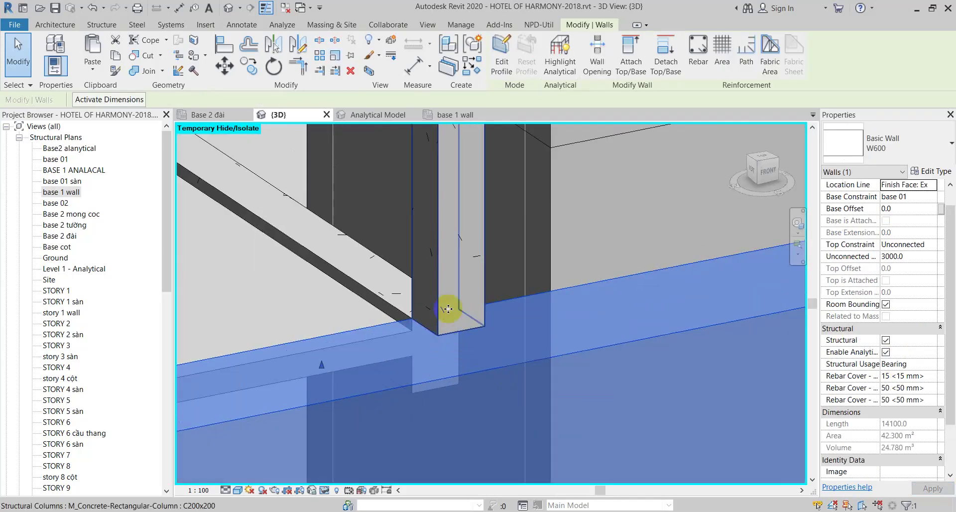
{"action": "left_click", "coordinate": [443, 329]}
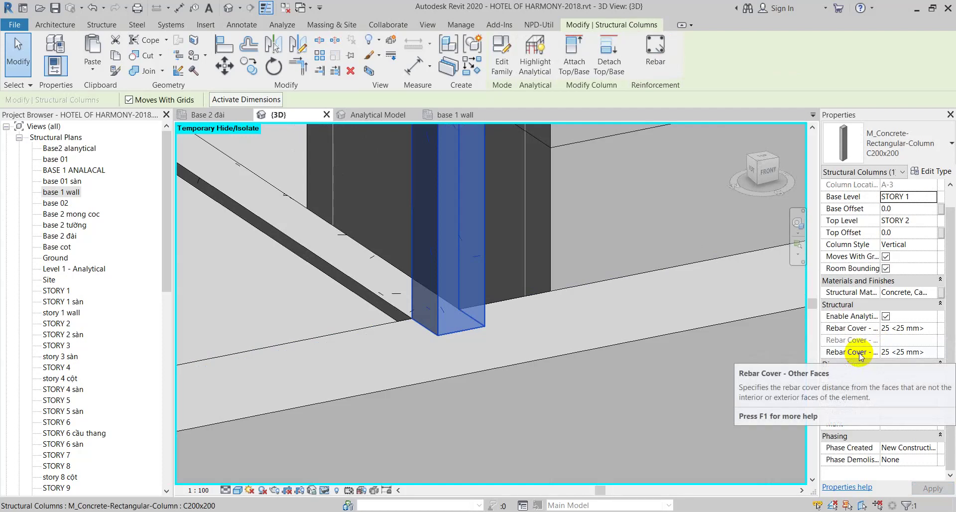
{"action": "middle_click_drag", "start_coordinate": [744, 362], "coordinate": [392, 220]}
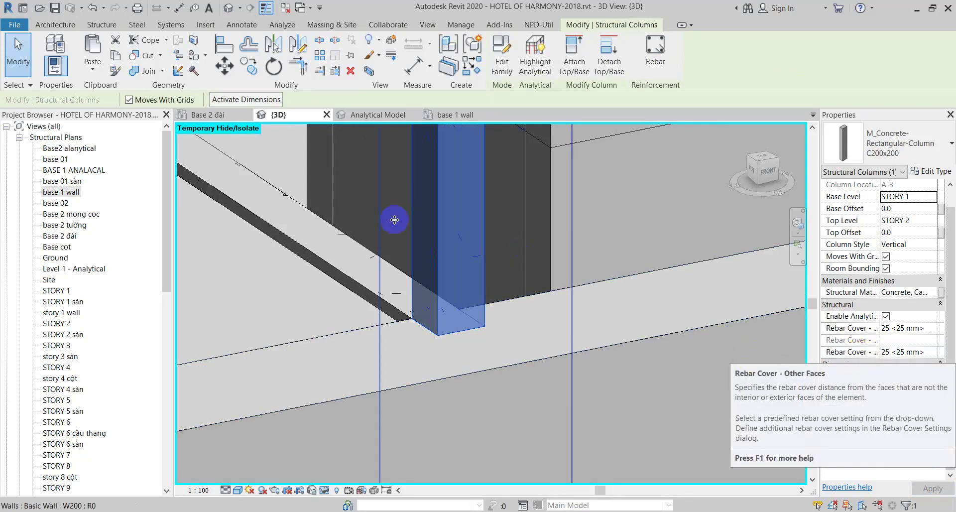
{"action": "mouse_move", "coordinate": [503, 409]}
{"action": "middle_mouse_down"}
{"action": "mouse_move", "coordinate": [515, 326]}
{"action": "mouse_move", "coordinate": [444, 271]}
{"action": "middle_mouse_up"}
{"action": "scroll", "coordinate": [443, 271], "scroll_direction": "down", "scroll_amount": 3}
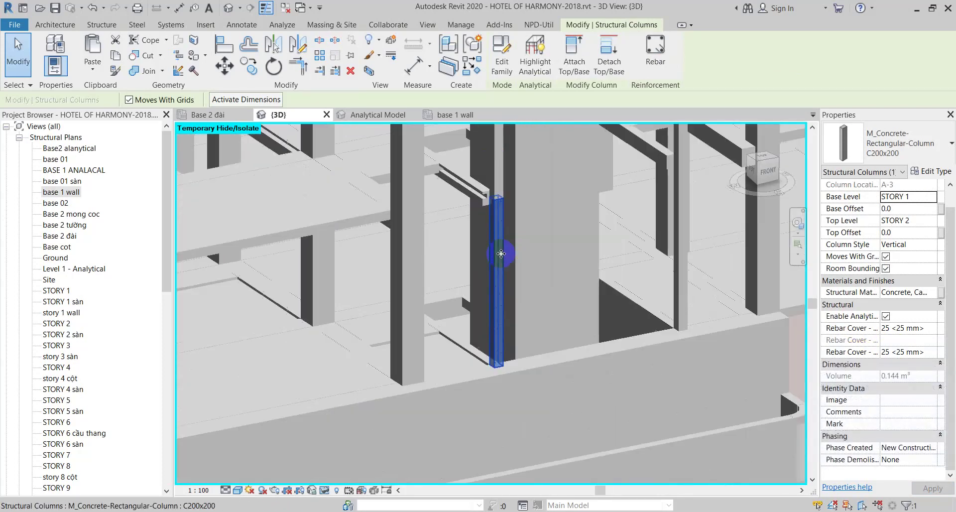
{"action": "scroll", "coordinate": [493, 175], "scroll_direction": "up", "scroll_amount": 4}
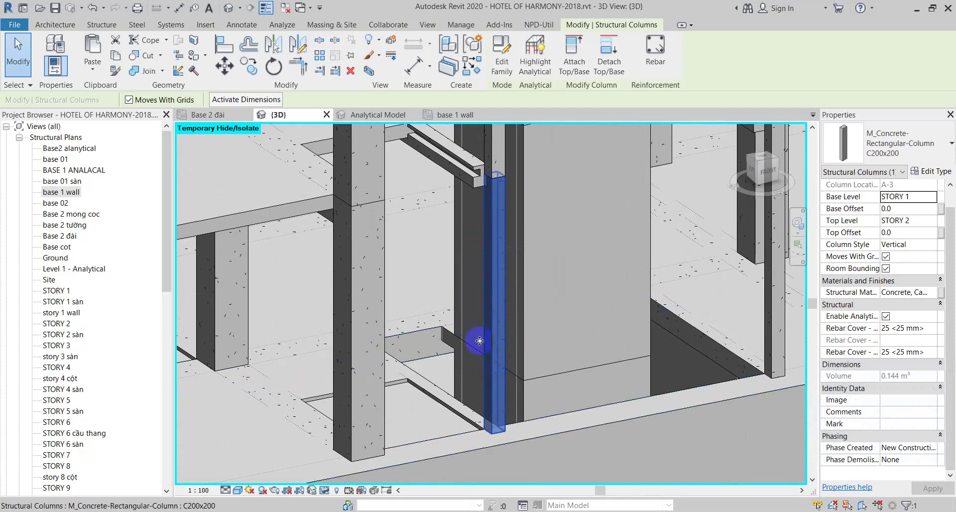
Zoom back out to the neighbouring columns and select the C500x500 column at grid A-2
{"action": "scroll", "coordinate": [495, 416], "scroll_direction": "up", "scroll_amount": 3}
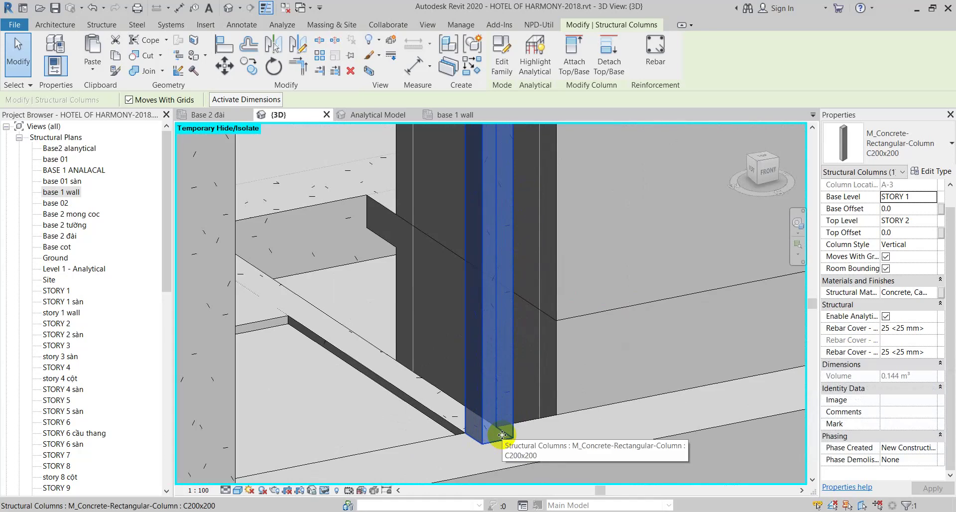
{"action": "middle_click_drag", "start_coordinate": [539, 433], "coordinate": [588, 288]}
{"action": "scroll", "coordinate": [571, 351], "scroll_direction": "down", "scroll_amount": 2}
{"action": "left_click", "coordinate": [398, 347]}
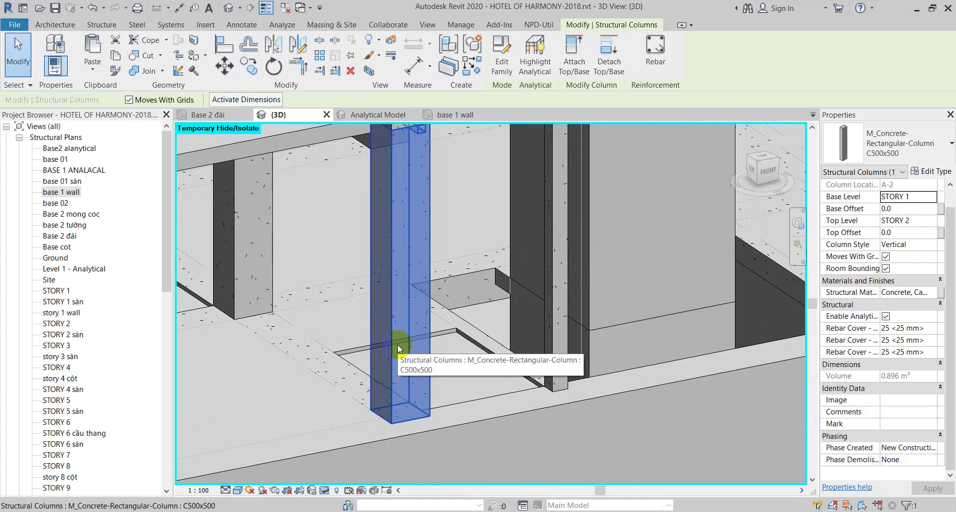
Bring the left-hand columns into view and select the thin column at grid A-3
{"action": "middle_click_drag", "start_coordinate": [266, 266], "coordinate": [401, 363]}
{"action": "scroll", "coordinate": [357, 397], "scroll_direction": "up", "scroll_amount": 3}
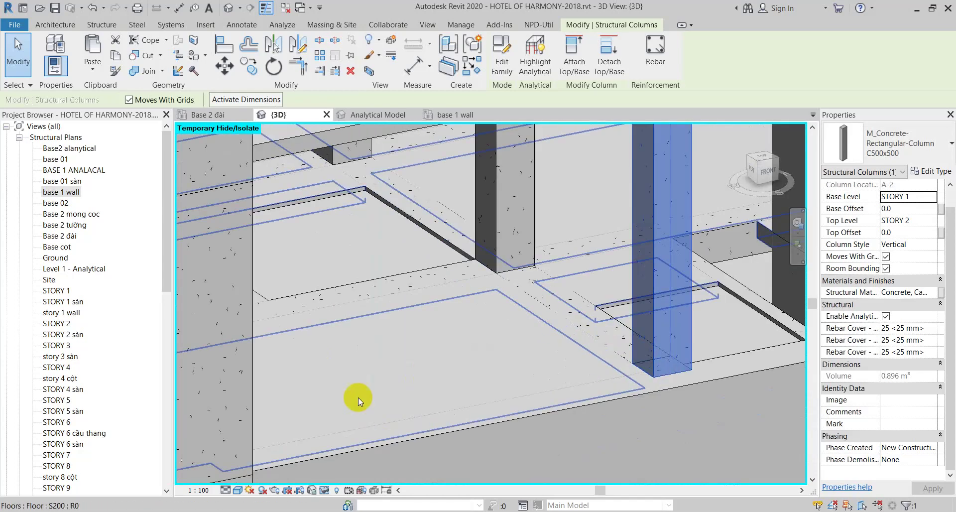
{"action": "left_click", "coordinate": [261, 395]}
{"action": "middle_click_drag", "start_coordinate": [261, 395], "coordinate": [375, 377]}
{"action": "scroll", "coordinate": [408, 348], "scroll_direction": "up", "scroll_amount": 2}
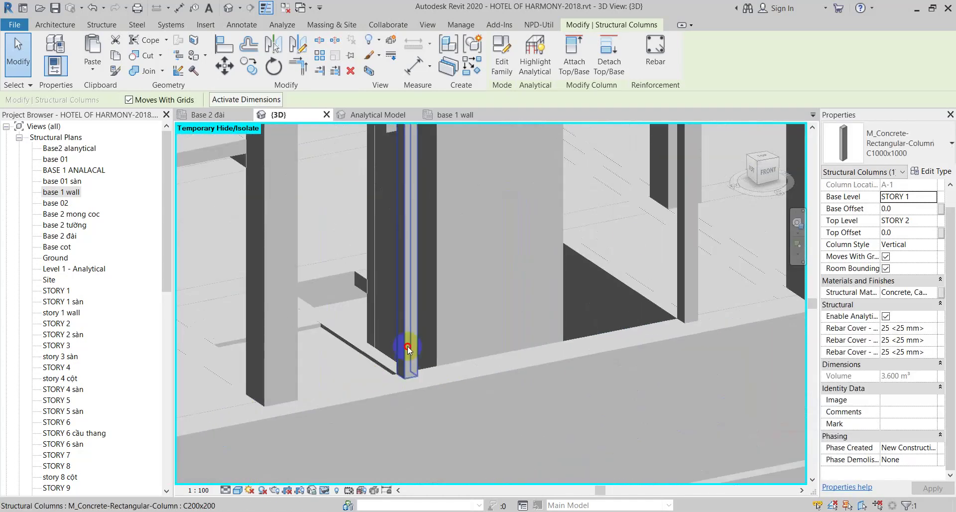
{"action": "left_click", "coordinate": [407, 348]}
Switch the A-3 column from C200x200 to the C500x500 concrete type
{"action": "left_click", "coordinate": [910, 146]}
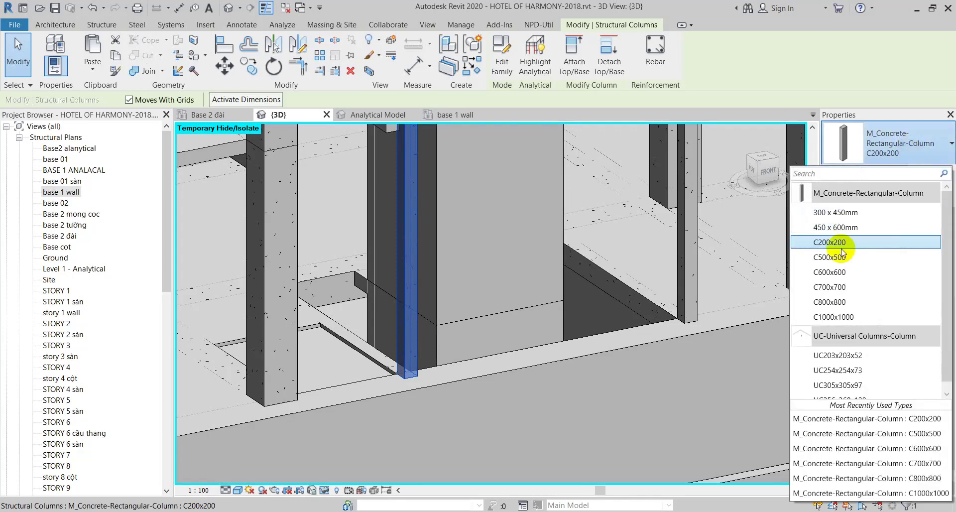
{"action": "left_click", "coordinate": [841, 248]}
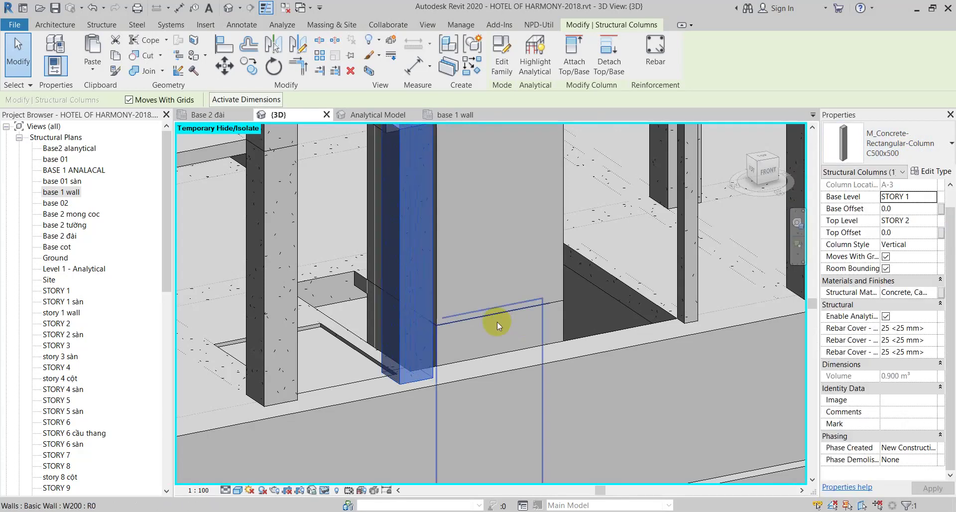
{"action": "scroll", "coordinate": [408, 385], "scroll_direction": "up", "scroll_amount": 3}
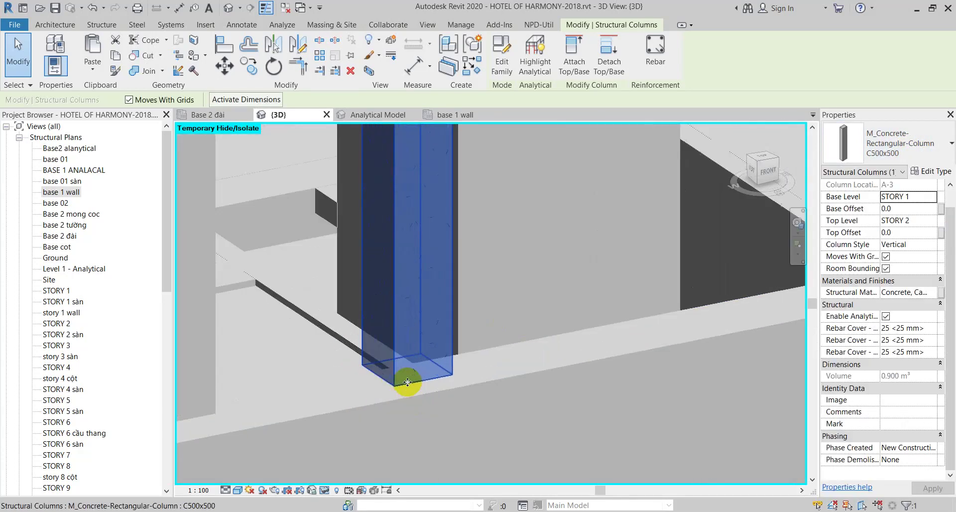
{"action": "left_click", "coordinate": [420, 405]}
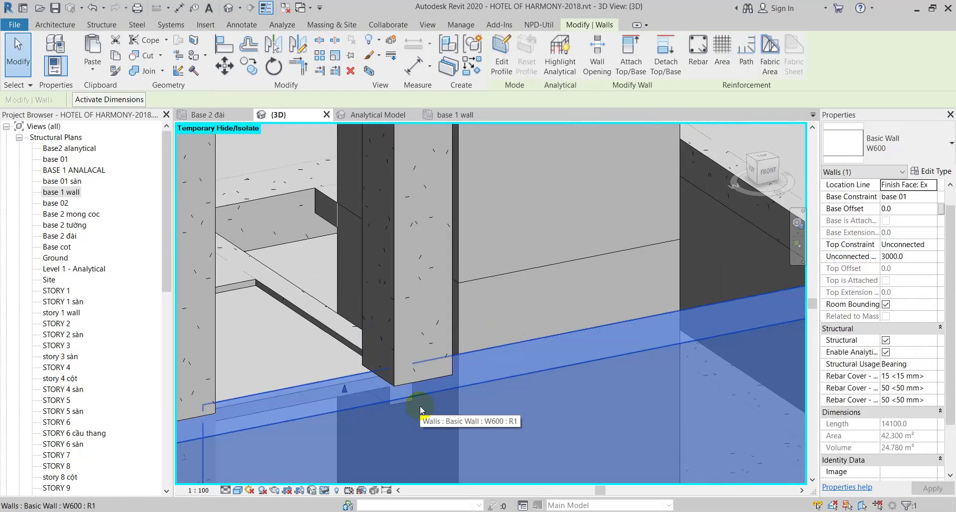
{"action": "left_click", "coordinate": [425, 354]}
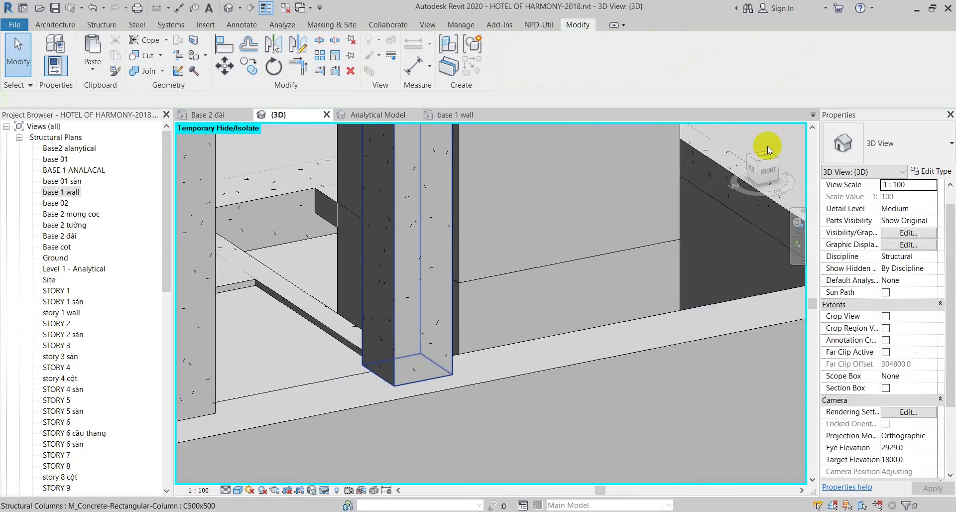
Align the C500x500 column flush with the W600 wall face using AL
{"action": "key", "text": "a"}
{"action": "key", "text": "l"}
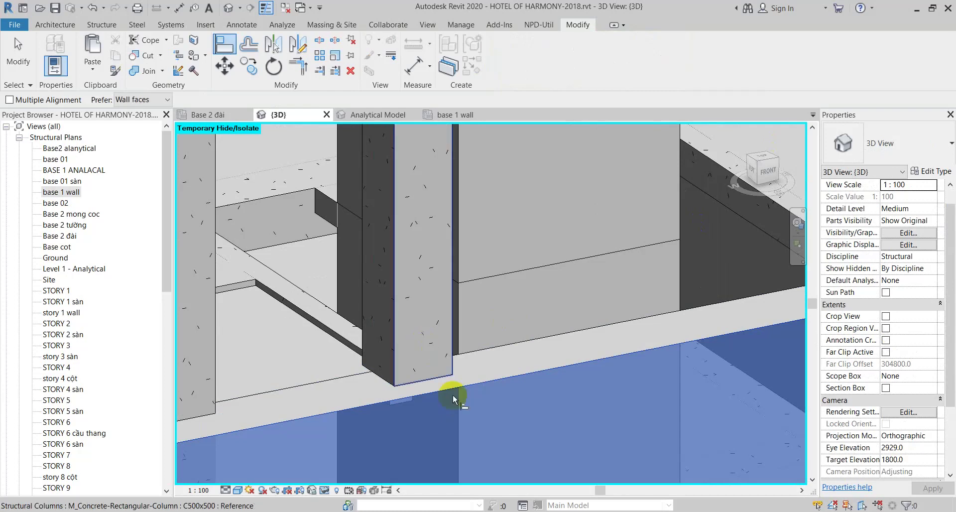
{"action": "left_click", "coordinate": [452, 393]}
{"action": "left_click", "coordinate": [453, 394]}
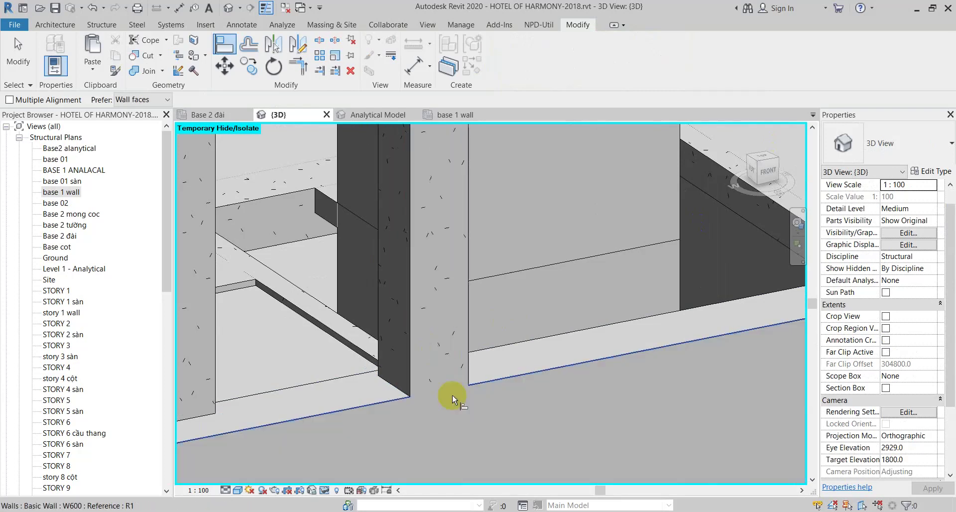
{"action": "key", "text": "Escape"}
Orbit and zoom around the aligned column and adjacent wall to check the fit
{"action": "left_click", "coordinate": [440, 373]}
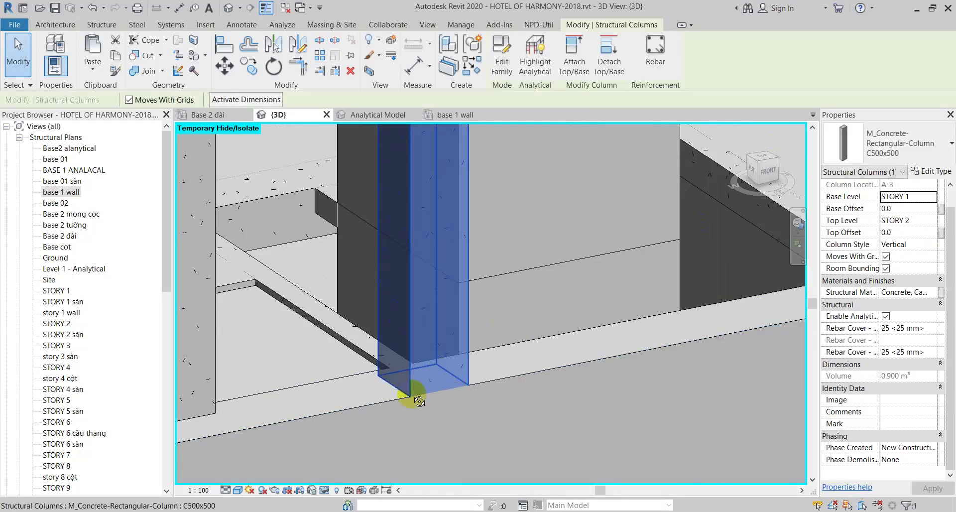
{"action": "mouse_move", "coordinate": [419, 401]}
{"action": "middle_mouse_down", "text": "shift"}
{"action": "mouse_move", "coordinate": [497, 405]}
{"action": "mouse_move", "coordinate": [506, 420]}
{"action": "mouse_move", "coordinate": [503, 379]}
{"action": "mouse_move", "coordinate": [347, 414]}
{"action": "middle_mouse_up", "text": "shift"}
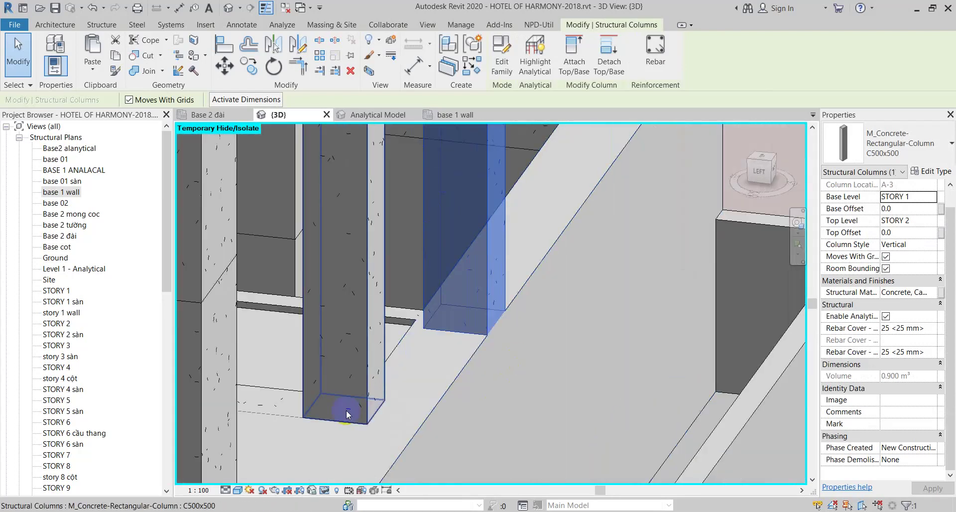
{"action": "scroll", "coordinate": [405, 364], "scroll_direction": "up", "scroll_amount": 3}
{"action": "scroll", "coordinate": [438, 296], "scroll_direction": "up", "scroll_amount": 1}
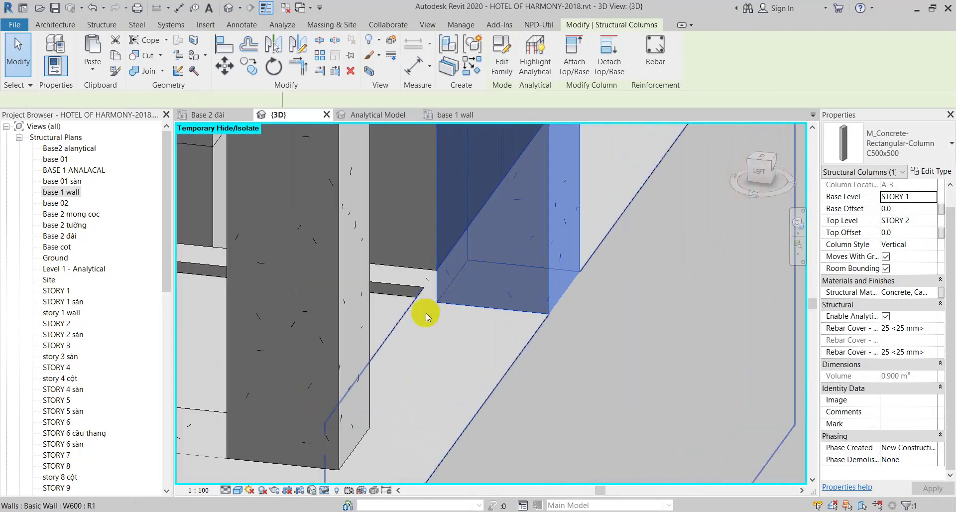
{"action": "left_click", "coordinate": [426, 312]}
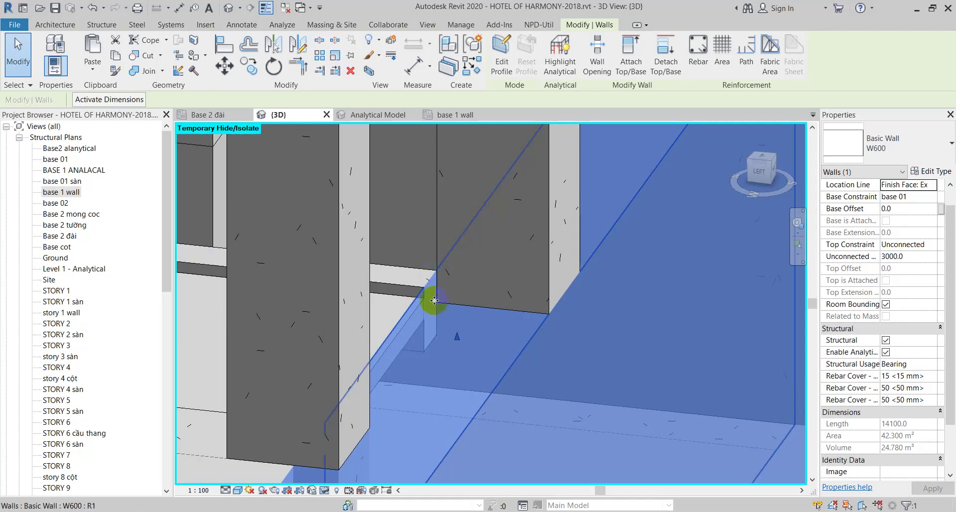
{"action": "scroll", "coordinate": [434, 299], "scroll_direction": "down", "scroll_amount": 2}
{"action": "key", "text": "Escape"}
{"action": "left_click", "coordinate": [495, 254]}
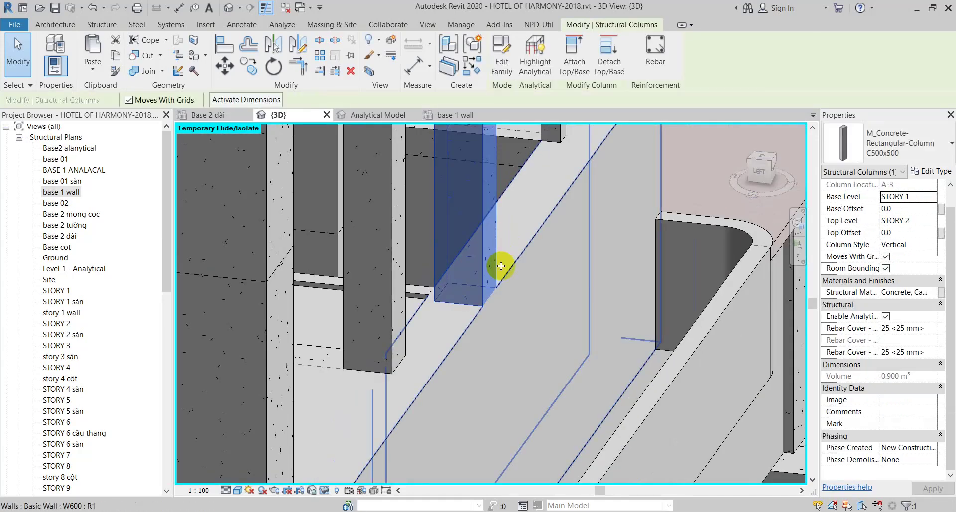
{"action": "scroll", "coordinate": [501, 266], "scroll_direction": "up", "scroll_amount": 2}
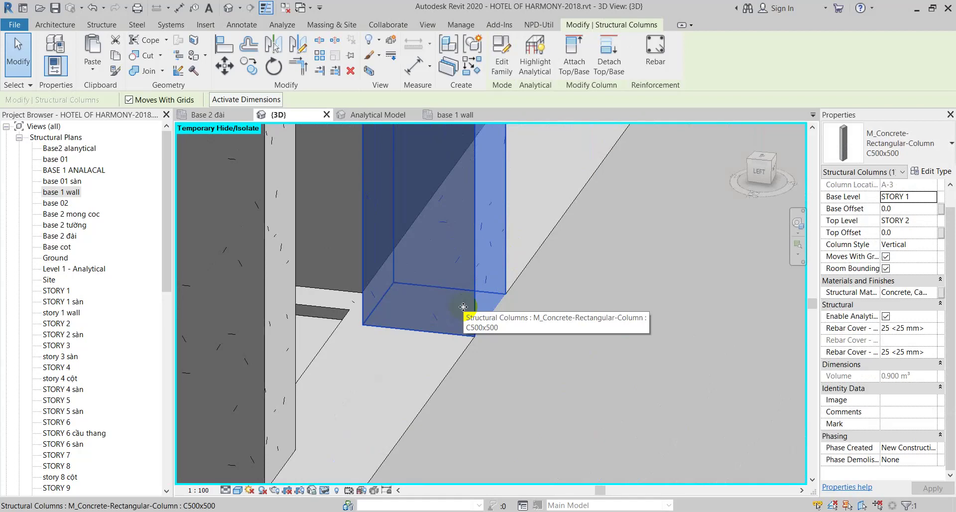
{"action": "key", "text": "Escape"}
{"action": "left_click", "coordinate": [462, 306]}
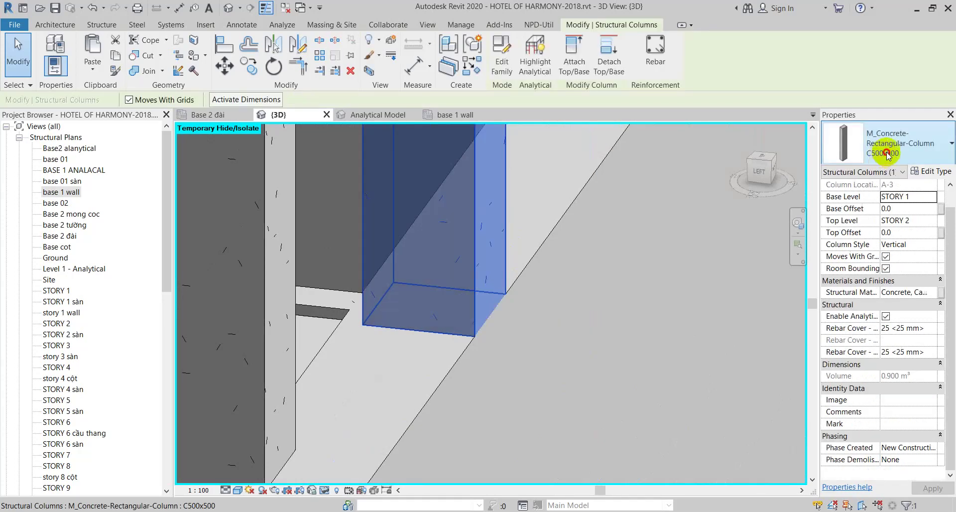
Enlarge the A-3 column to C1000x1000, align it to the wall face, and show undo history
{"action": "left_click", "coordinate": [887, 155]}
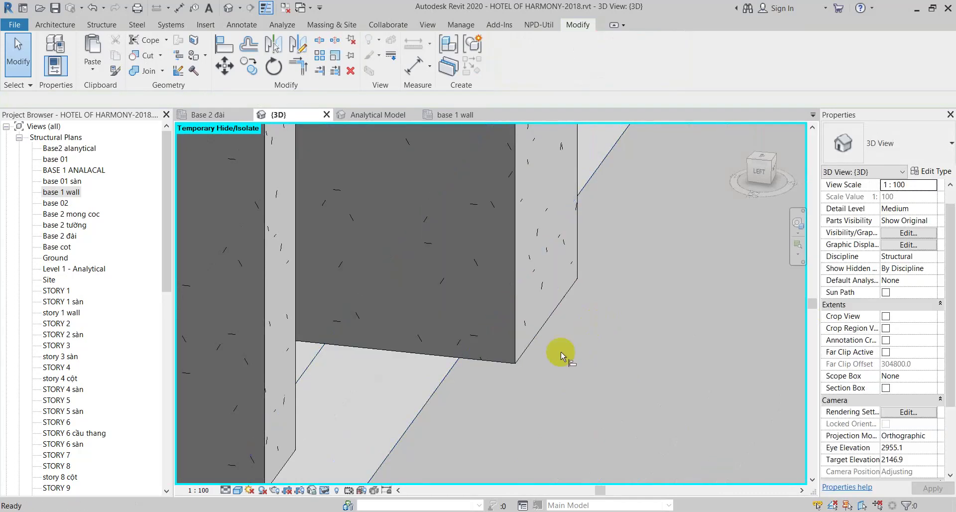
{"action": "key", "text": "a"}
{"action": "key", "text": "l"}
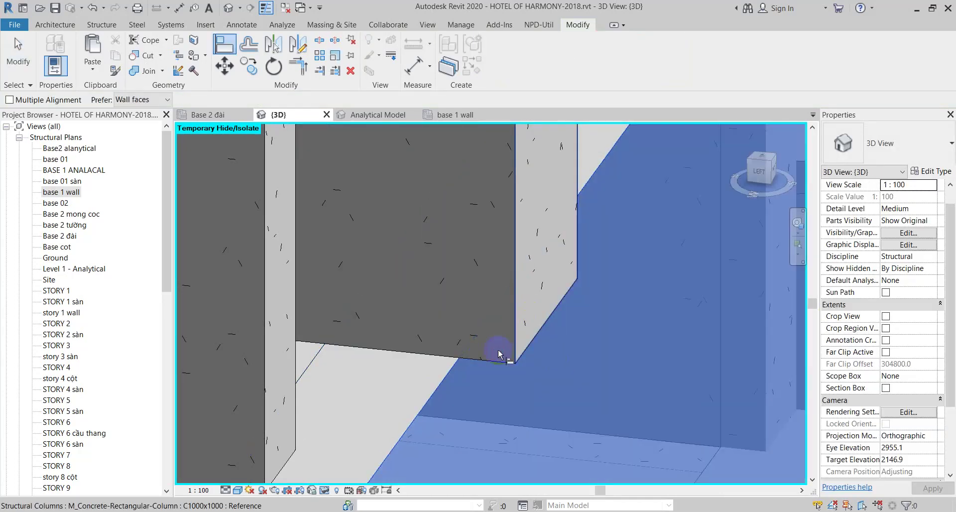
{"action": "left_click", "coordinate": [498, 354]}
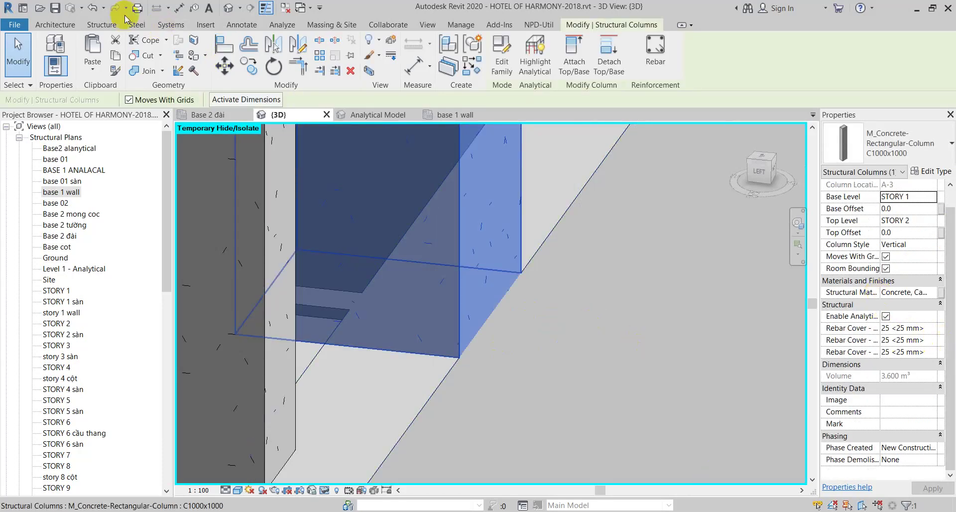
{"action": "left_click", "coordinate": [104, 8]}
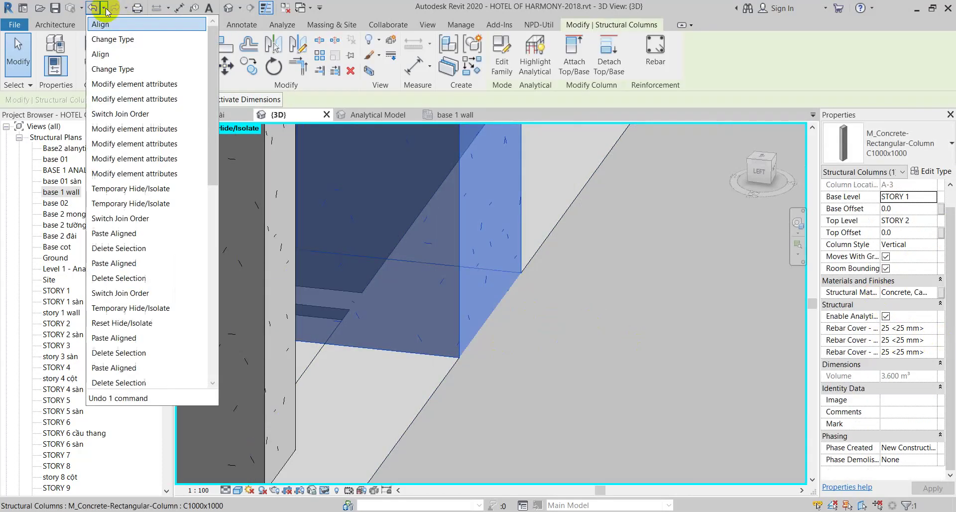
Undo four commands to restore the A-3 column to C200x200, then zoom in on it
{"action": "left_click", "coordinate": [114, 74]}
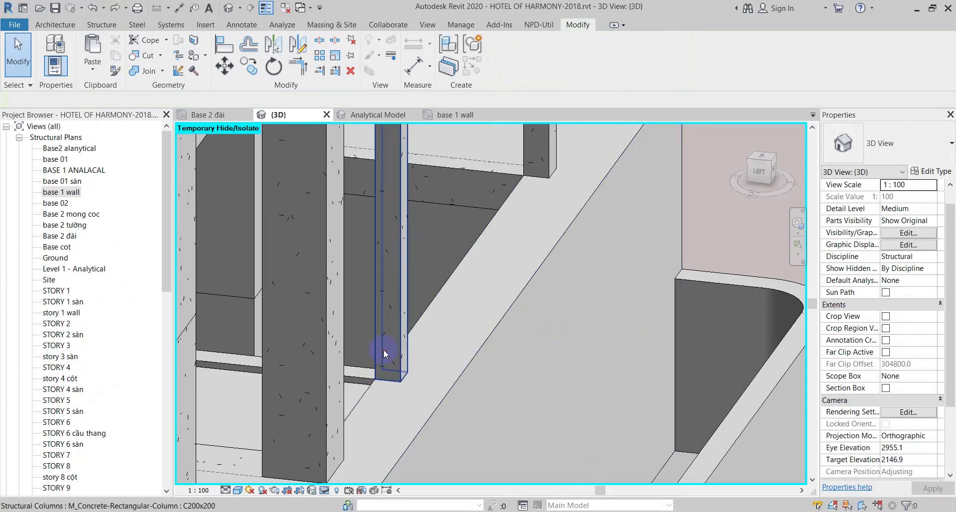
{"action": "left_click", "coordinate": [384, 354]}
{"action": "scroll", "coordinate": [375, 388], "scroll_direction": "up", "scroll_amount": 3}
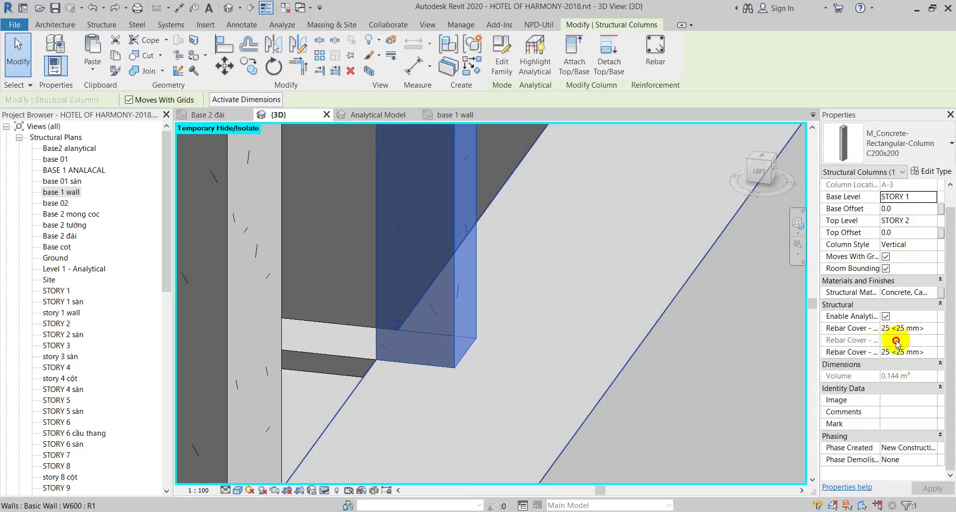
{"action": "scroll", "coordinate": [495, 344], "scroll_direction": "down", "scroll_amount": 3}
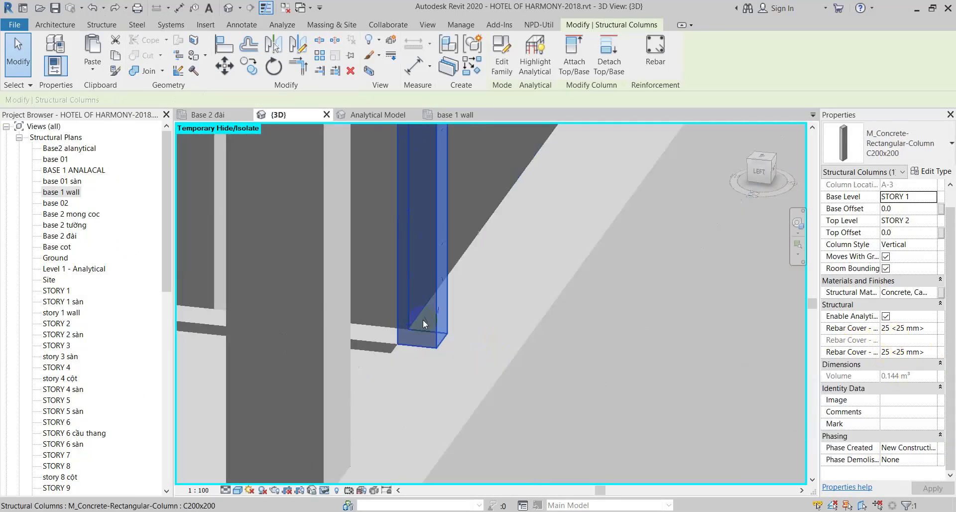
{"action": "left_click", "coordinate": [490, 306]}
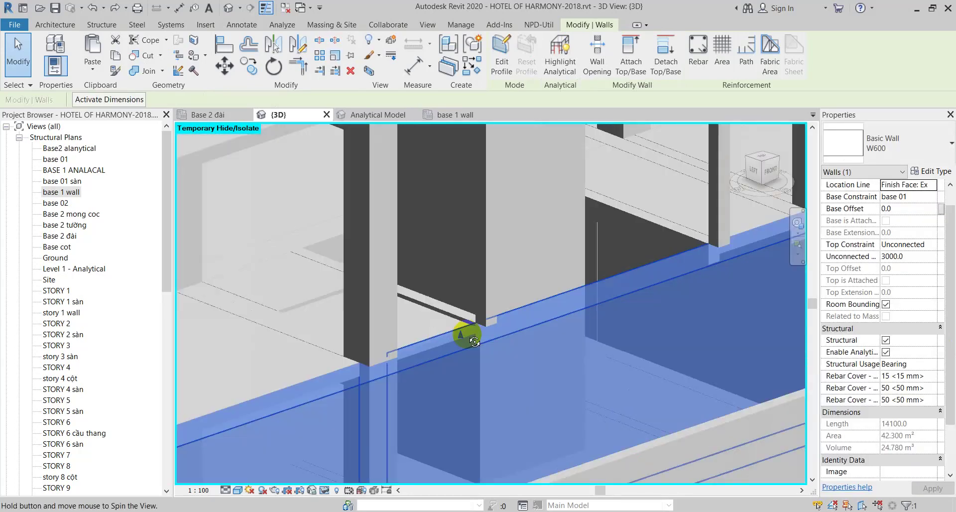
{"action": "middle_click_drag", "start_coordinate": [488, 317], "coordinate": [365, 315], "text": "shift"}
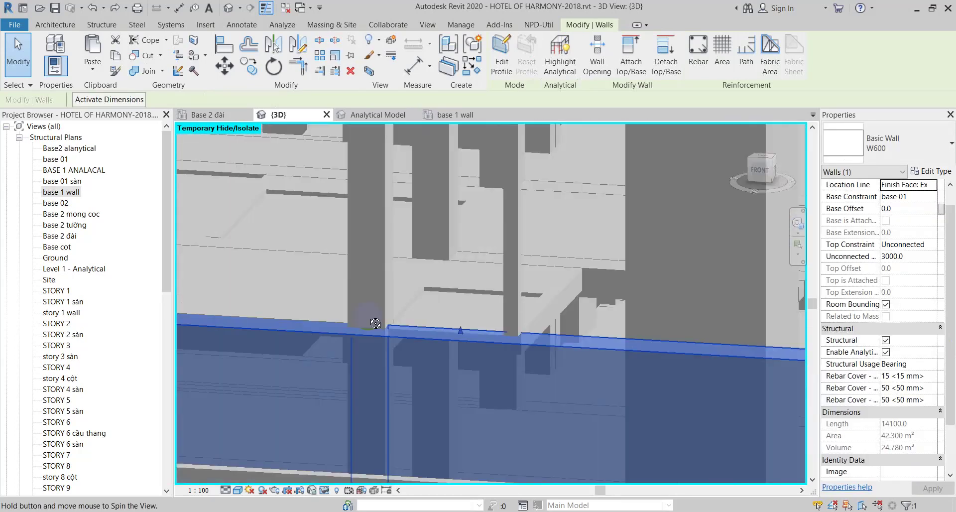
{"action": "left_click", "coordinate": [509, 244]}
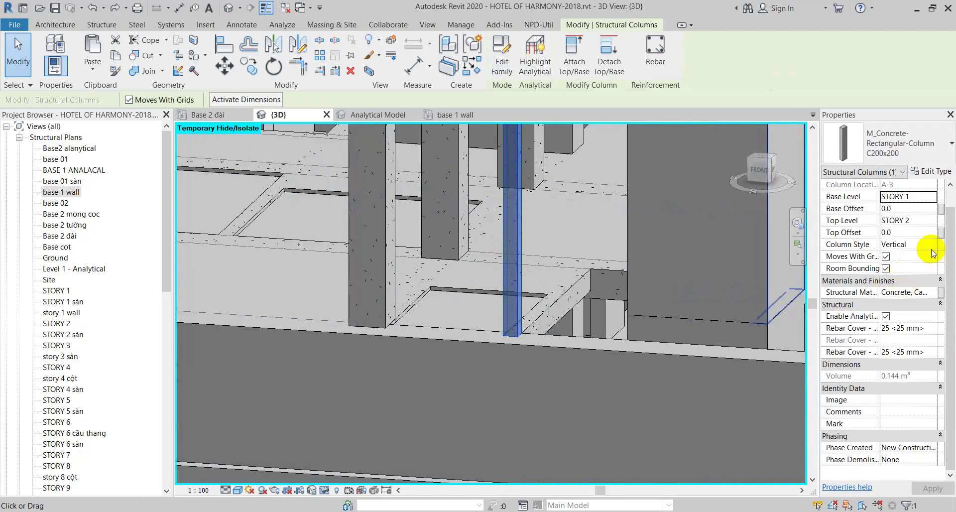
{"action": "left_click", "coordinate": [901, 340]}
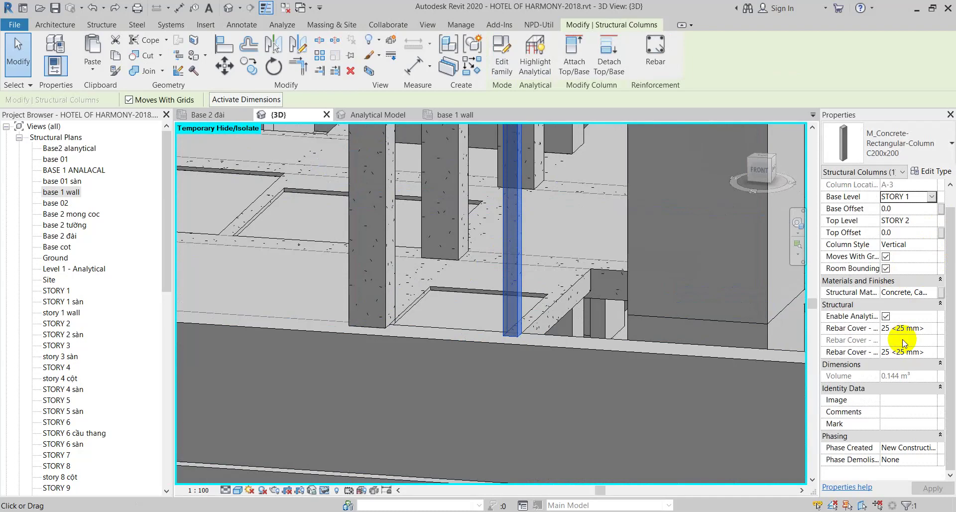
{"action": "scroll", "coordinate": [490, 345], "scroll_direction": "up", "scroll_amount": 3}
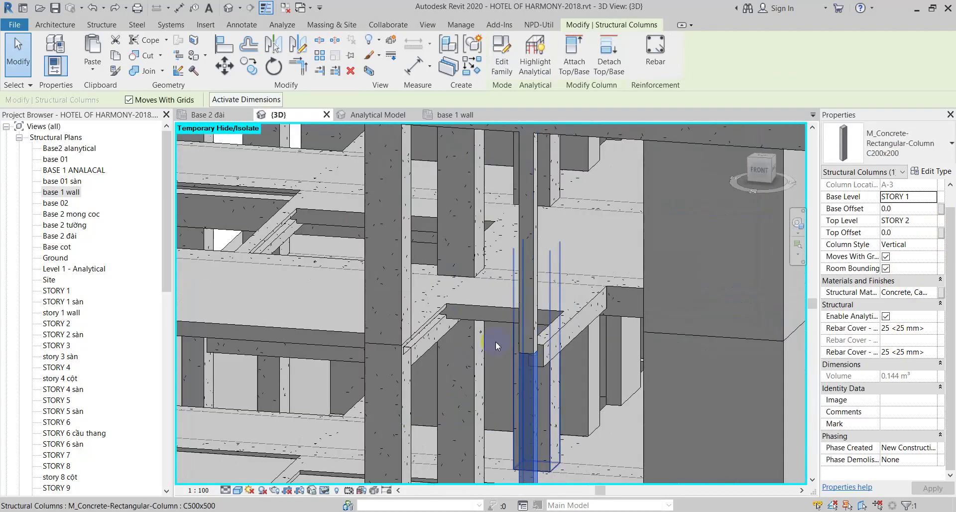
Restore all hidden elements and select the A-2 and A-3 columns on the lower storeys
{"action": "left_click", "coordinate": [324, 489]}
{"action": "left_click", "coordinate": [335, 474]}
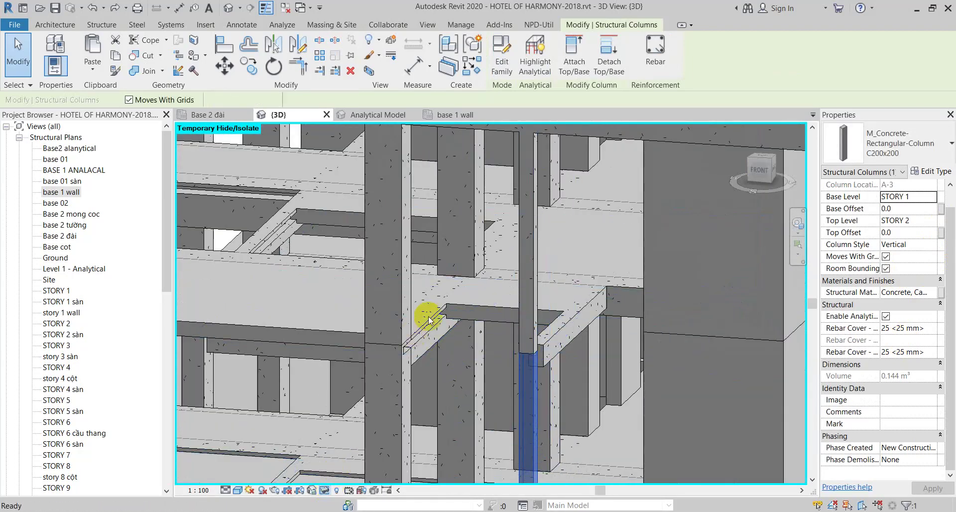
{"action": "left_click", "coordinate": [394, 278]}
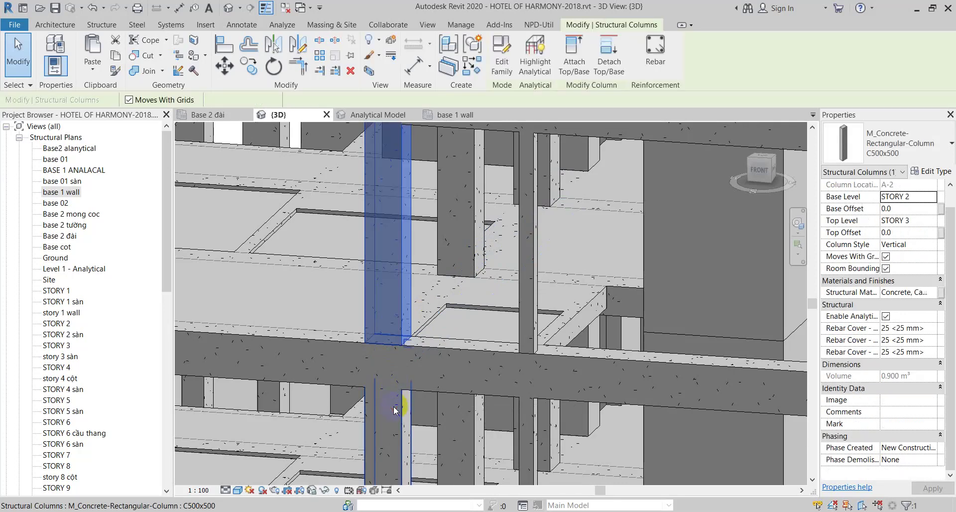
{"action": "left_click", "coordinate": [395, 410]}
{"action": "middle_click_drag", "start_coordinate": [394, 405], "coordinate": [438, 301]}
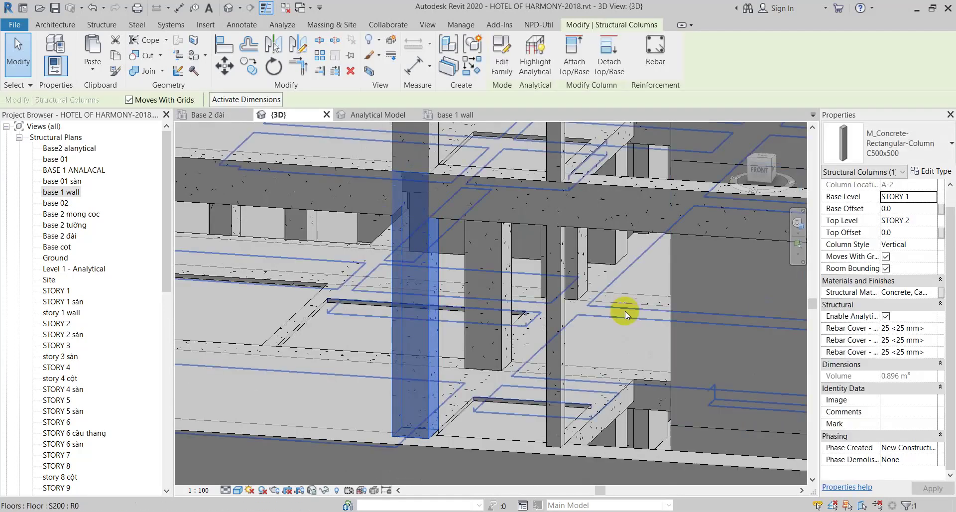
{"action": "left_click", "coordinate": [555, 306]}
{"action": "scroll", "coordinate": [570, 458], "scroll_direction": "up", "scroll_amount": 3}
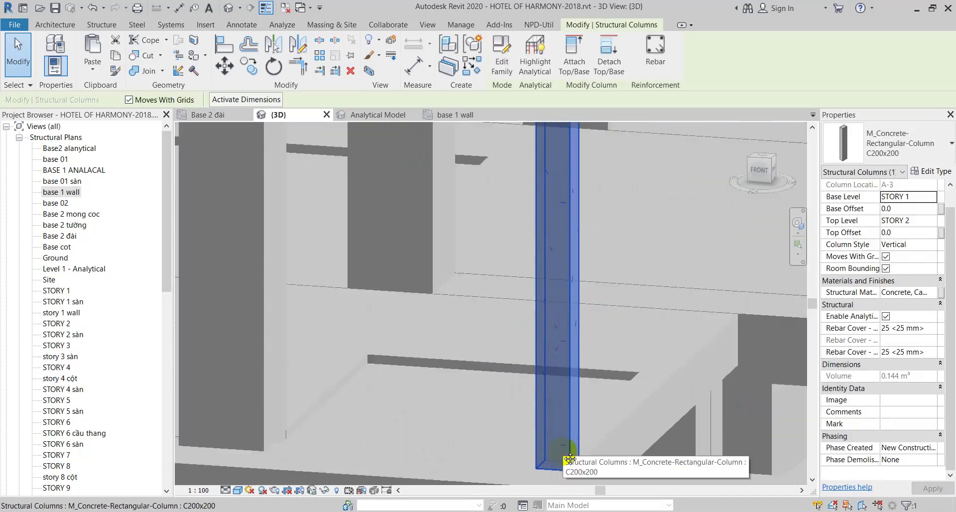
{"action": "middle_click_drag", "start_coordinate": [570, 458], "coordinate": [555, 382]}
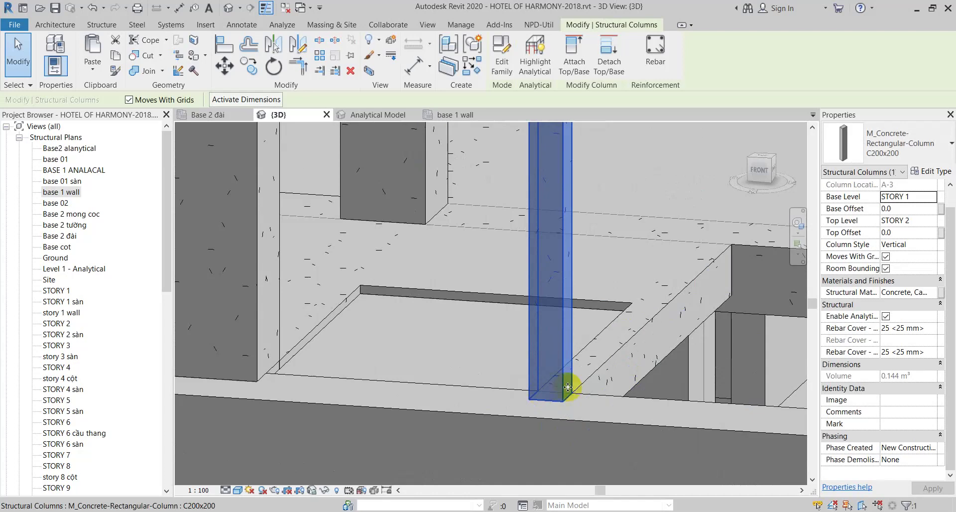
{"action": "scroll", "coordinate": [567, 387], "scroll_direction": "down", "scroll_amount": 3}
{"action": "scroll", "coordinate": [581, 317], "scroll_direction": "down", "scroll_amount": 3}
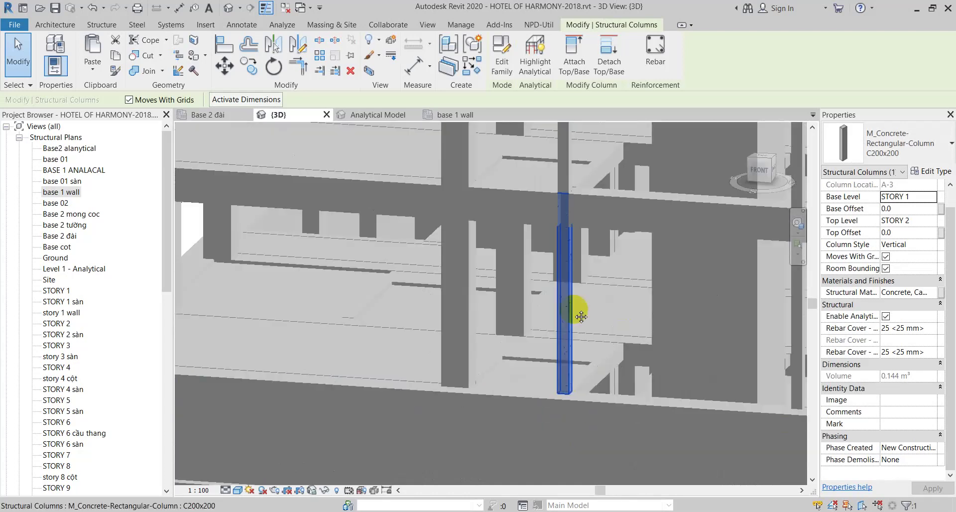
Check the STORY 3–4 column, then select and zoom in on the STORY 2–3 C200x200 column
{"action": "left_click", "coordinate": [565, 327]}
{"action": "scroll", "coordinate": [548, 326], "scroll_direction": "up", "scroll_amount": 3}
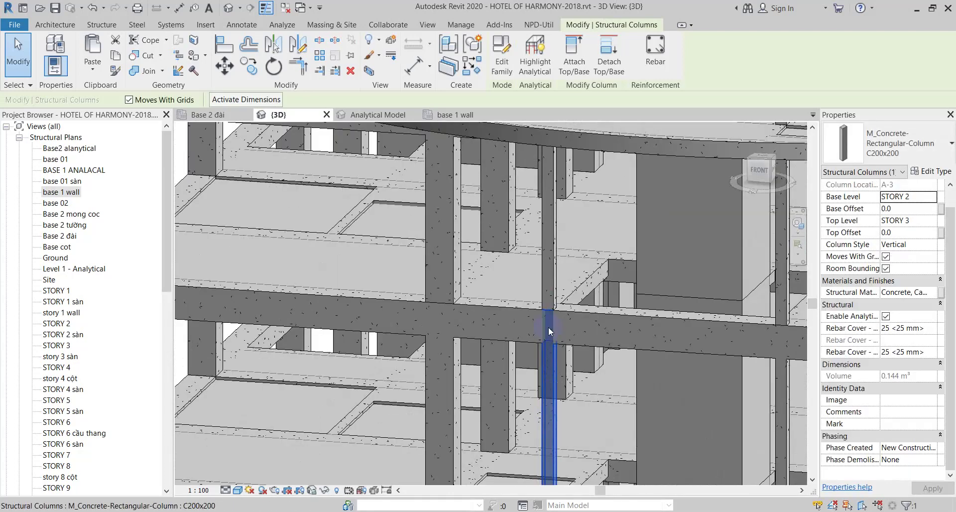
{"action": "scroll", "coordinate": [548, 327], "scroll_direction": "down", "scroll_amount": 3}
{"action": "left_click", "coordinate": [506, 286]}
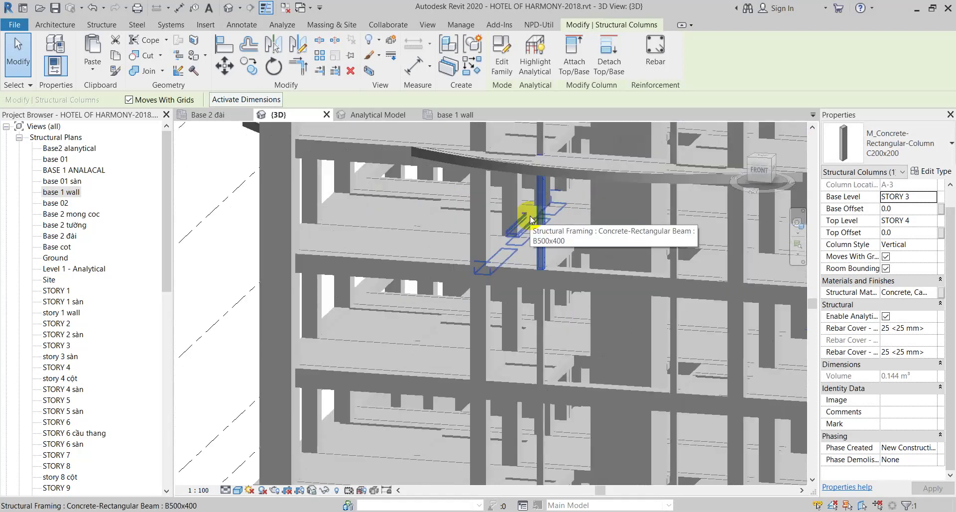
{"action": "scroll", "coordinate": [531, 219], "scroll_direction": "down", "scroll_amount": 3}
{"action": "scroll", "coordinate": [398, 214], "scroll_direction": "up", "scroll_amount": 2}
{"action": "middle_click_drag", "start_coordinate": [418, 278], "coordinate": [535, 279]}
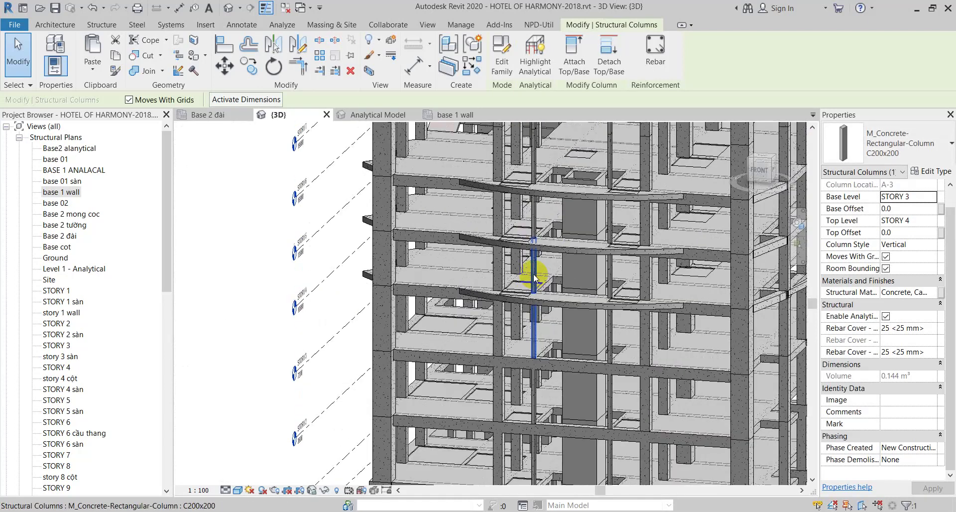
{"action": "scroll", "coordinate": [535, 281], "scroll_direction": "up", "scroll_amount": 2}
{"action": "scroll", "coordinate": [540, 304], "scroll_direction": "up", "scroll_amount": 2}
{"action": "scroll", "coordinate": [548, 334], "scroll_direction": "up", "scroll_amount": 3}
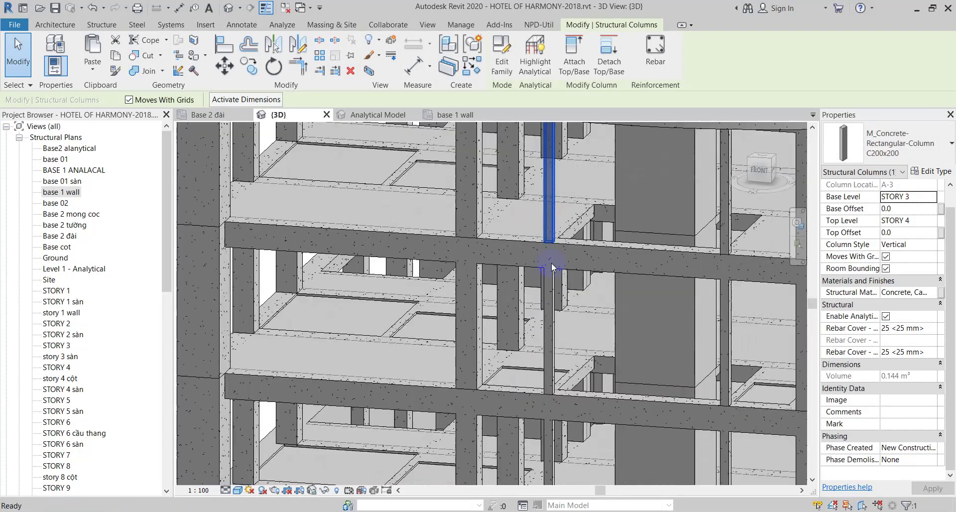
{"action": "left_click", "coordinate": [548, 339]}
{"action": "scroll", "coordinate": [550, 253], "scroll_direction": "up", "scroll_amount": 2}
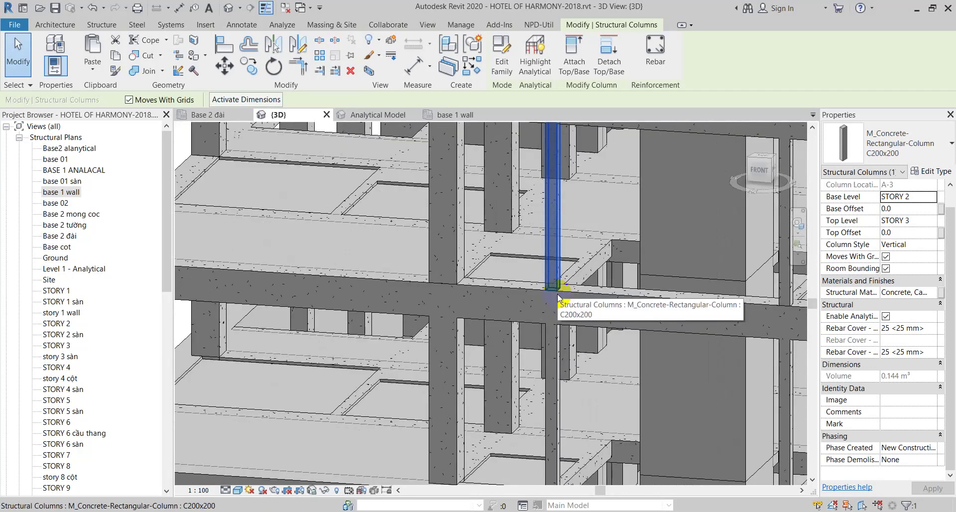
{"action": "scroll", "coordinate": [560, 288], "scroll_direction": "up", "scroll_amount": 2}
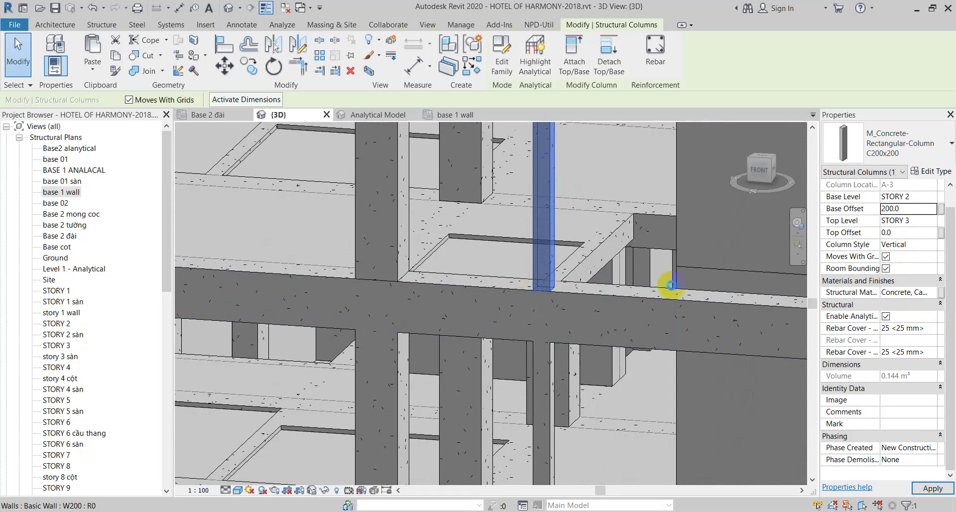
Apply the 200 base offset, then set the A-4 column's base offset to 0
{"action": "left_click", "coordinate": [914, 210]}
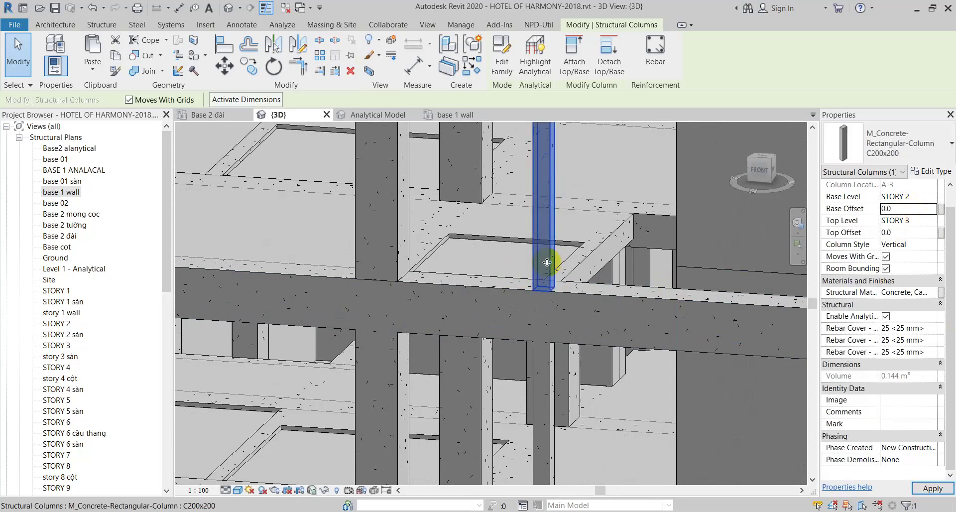
{"action": "middle_click_drag", "start_coordinate": [646, 348], "coordinate": [462, 378]}
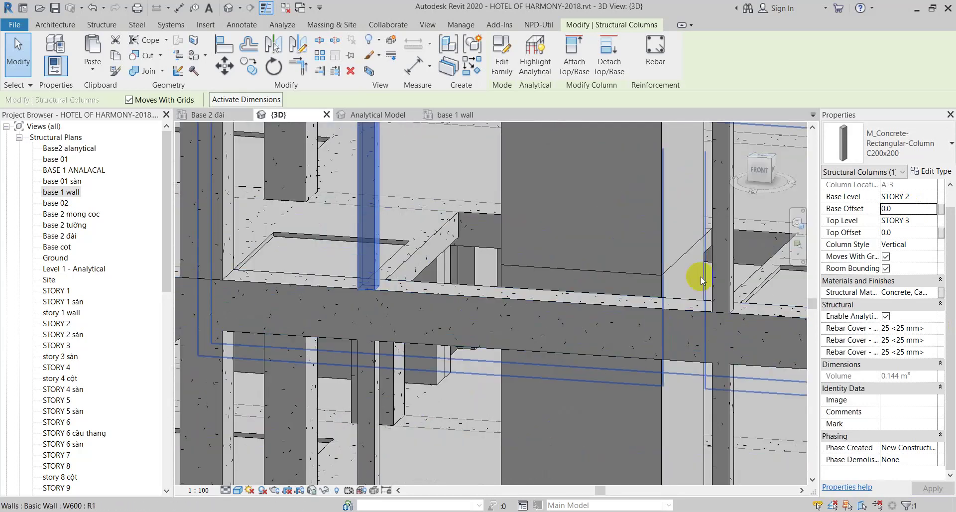
{"action": "left_click", "coordinate": [714, 271]}
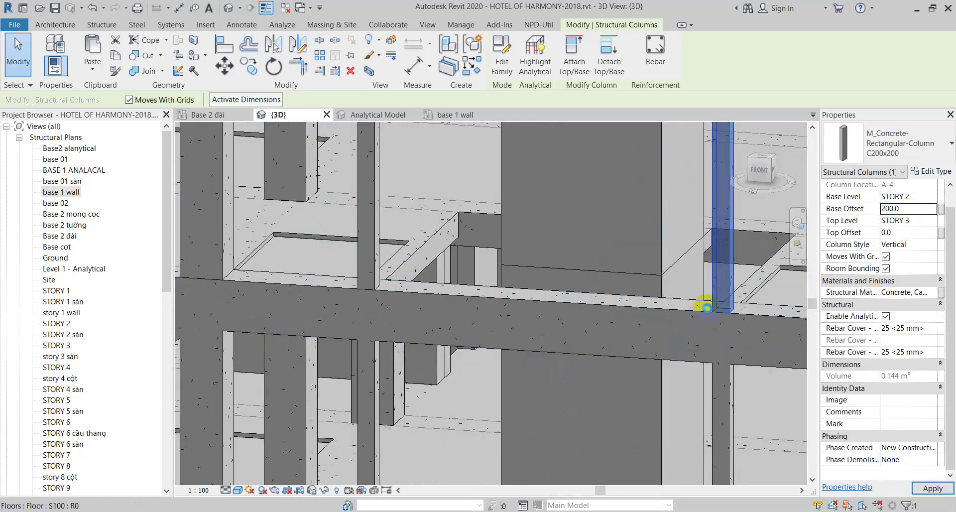
{"action": "left_click", "coordinate": [918, 211]}
{"action": "type", "text": "0"}
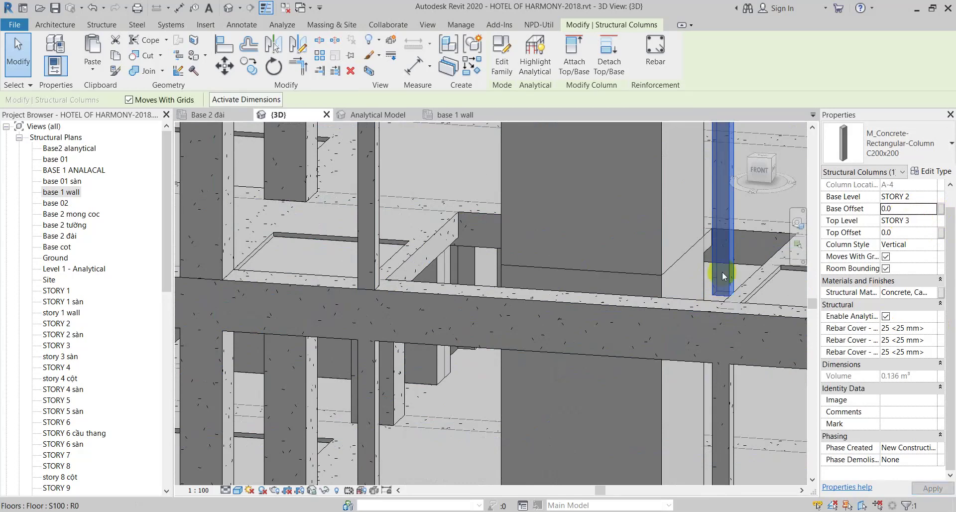
{"action": "left_click", "coordinate": [721, 272]}
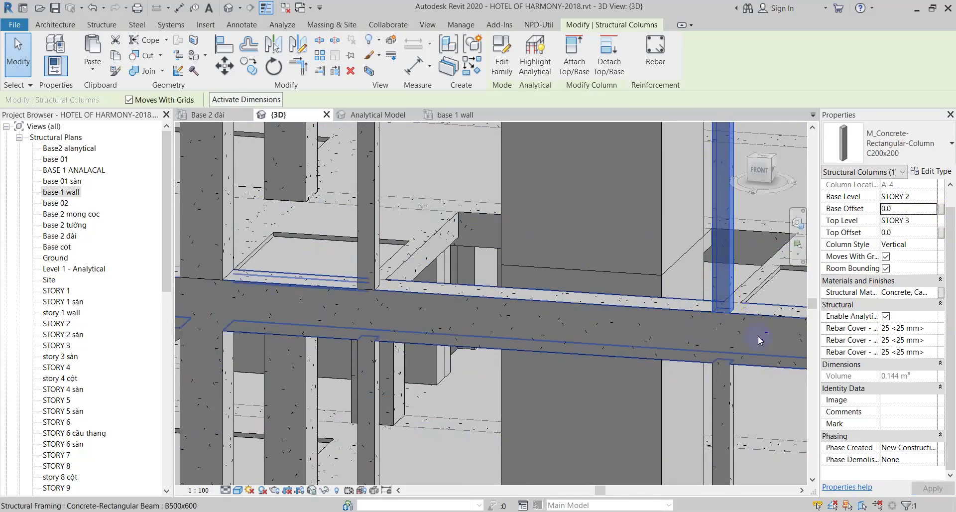
Select two STORY 1 to STORY 2 columns together
{"action": "left_click", "coordinate": [666, 315]}
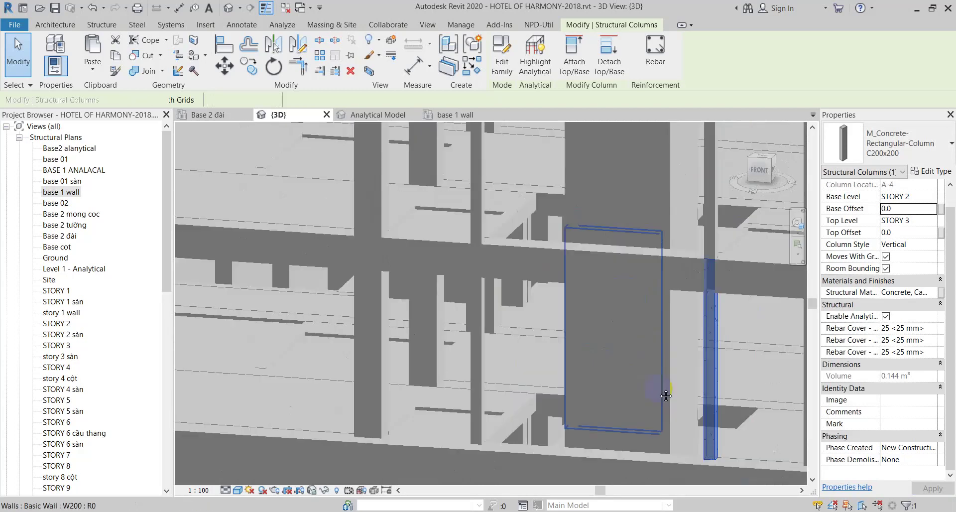
{"action": "scroll", "coordinate": [488, 339], "scroll_direction": "down", "scroll_amount": 3}
{"action": "left_click", "coordinate": [454, 318], "text": "ctrl"}
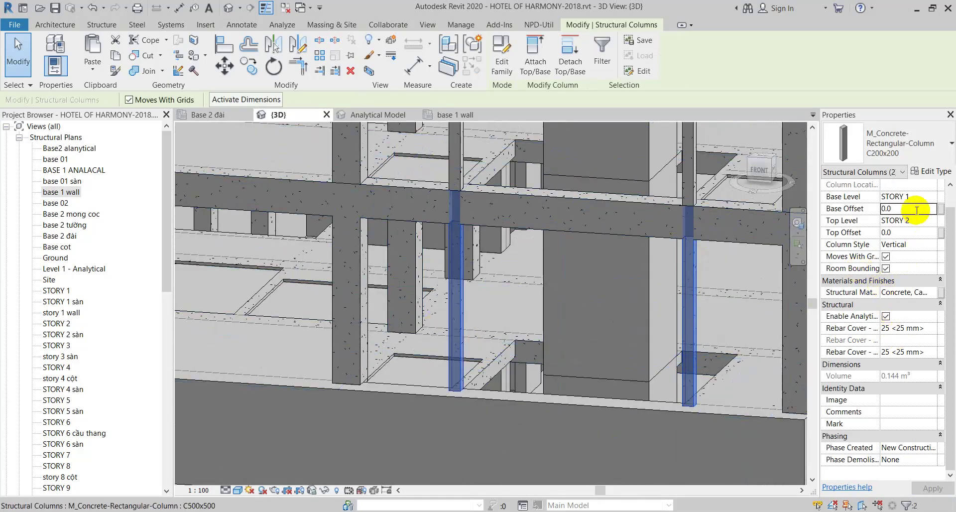
Enter a 0 base offset for the two columns and review their rebar cover setting
{"action": "type", "text": "20"}
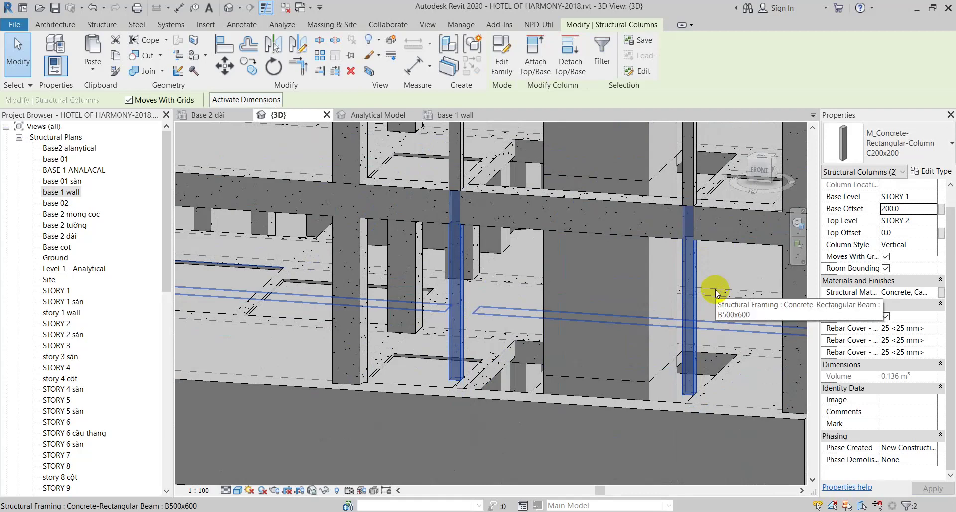
{"action": "left_click", "coordinate": [929, 341]}
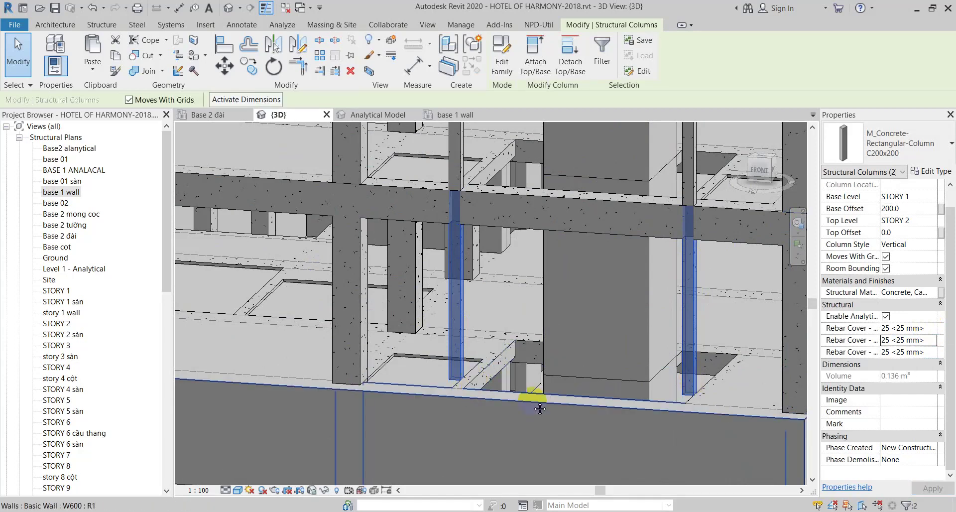
{"action": "scroll", "coordinate": [456, 382], "scroll_direction": "up", "scroll_amount": 3}
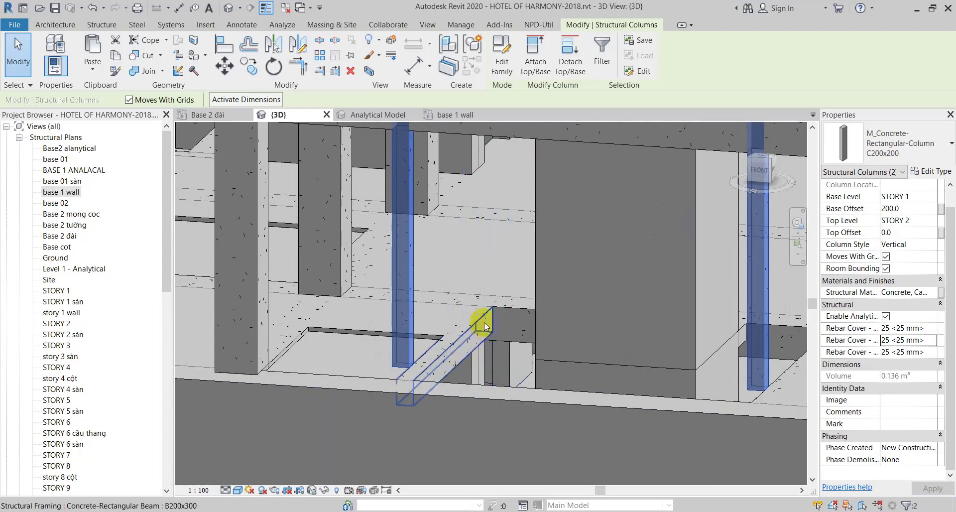
{"action": "scroll", "coordinate": [483, 313], "scroll_direction": "down", "scroll_amount": 2}
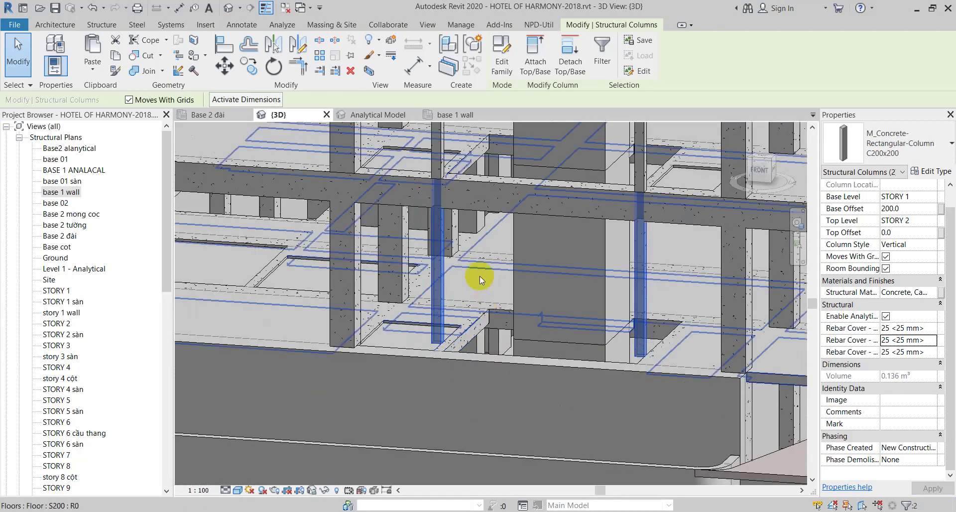
{"action": "scroll", "coordinate": [479, 276], "scroll_direction": "down", "scroll_amount": 1}
{"action": "scroll", "coordinate": [486, 378], "scroll_direction": "up", "scroll_amount": 2}
{"action": "scroll", "coordinate": [452, 352], "scroll_direction": "up", "scroll_amount": 2}
{"action": "scroll", "coordinate": [512, 358], "scroll_direction": "up", "scroll_amount": 2}
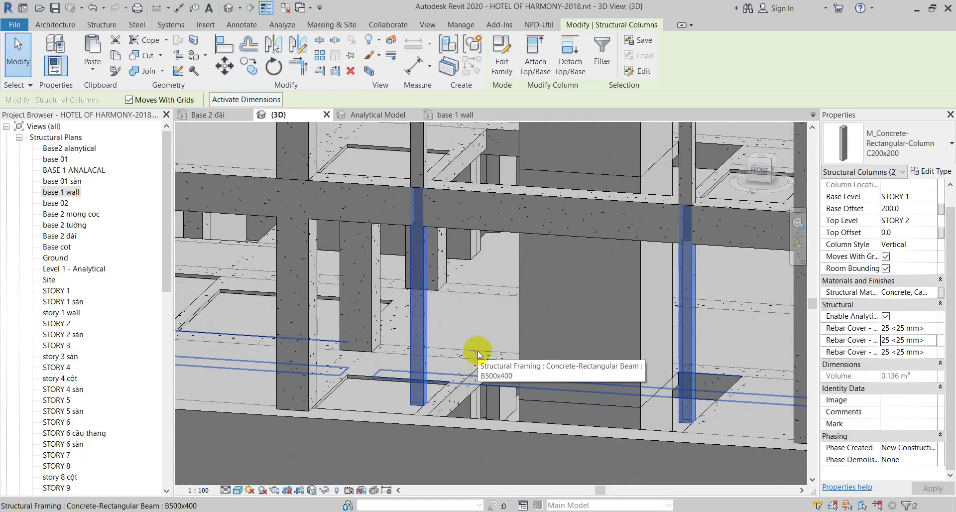
Keep the 25 mm rebar cover and apply the zero base offset to both columns
{"action": "left_click", "coordinate": [918, 340]}
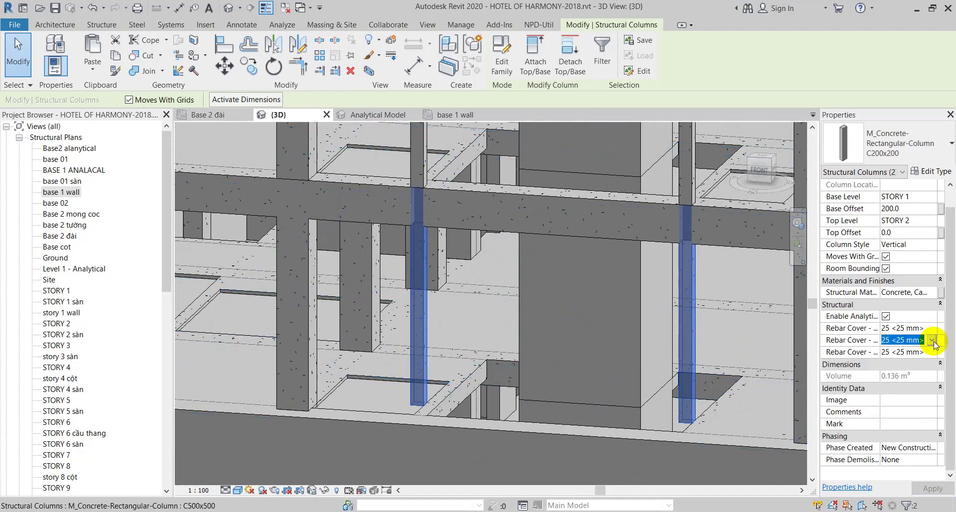
{"action": "left_click", "coordinate": [932, 340]}
{"action": "left_click", "coordinate": [929, 329]}
{"action": "left_click", "coordinate": [931, 328]}
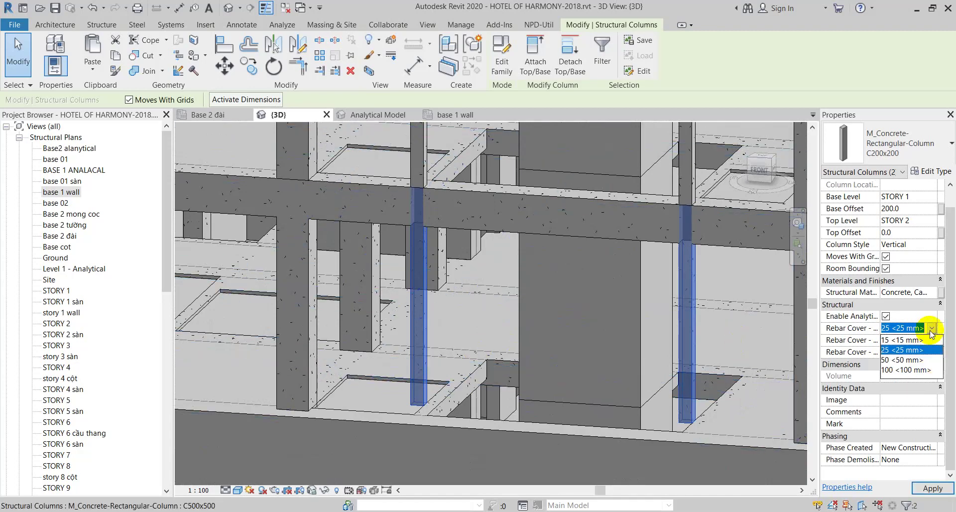
{"action": "left_click", "coordinate": [930, 329]}
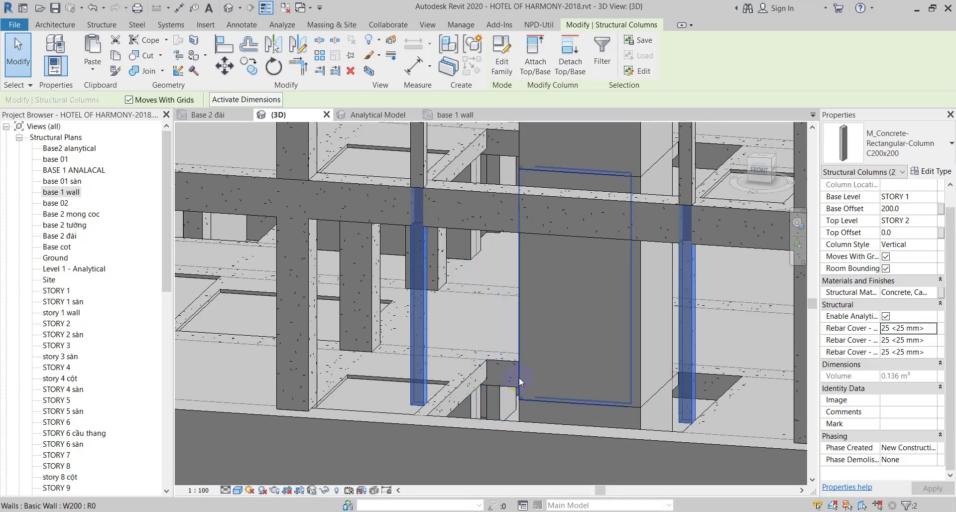
{"action": "left_click", "coordinate": [911, 214]}
{"action": "type", "text": "0"}
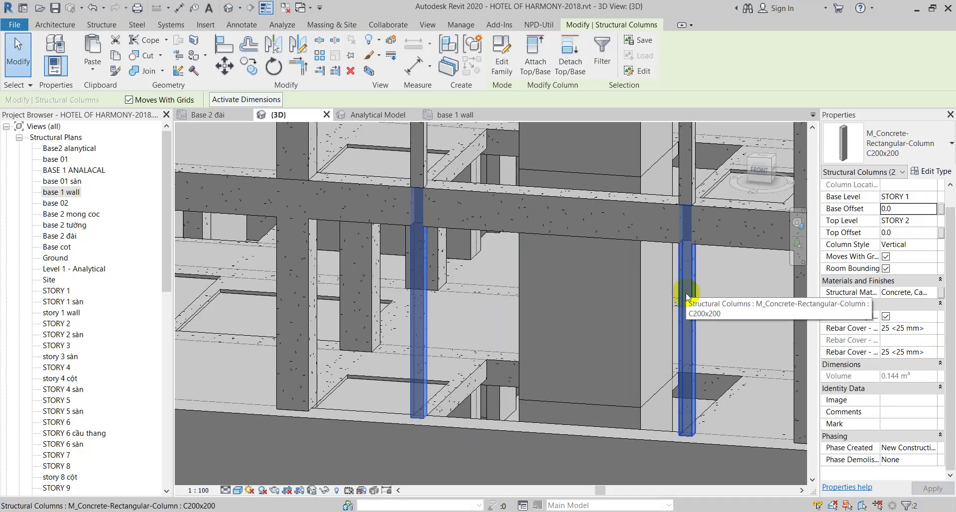
Orbit to the column bases and select the W600 wall in front of them
{"action": "mouse_move", "coordinate": [688, 297]}
{"action": "middle_mouse_down", "text": "shift"}
{"action": "mouse_move", "coordinate": [458, 452]}
{"action": "mouse_move", "coordinate": [566, 464]}
{"action": "middle_mouse_up", "text": "shift"}
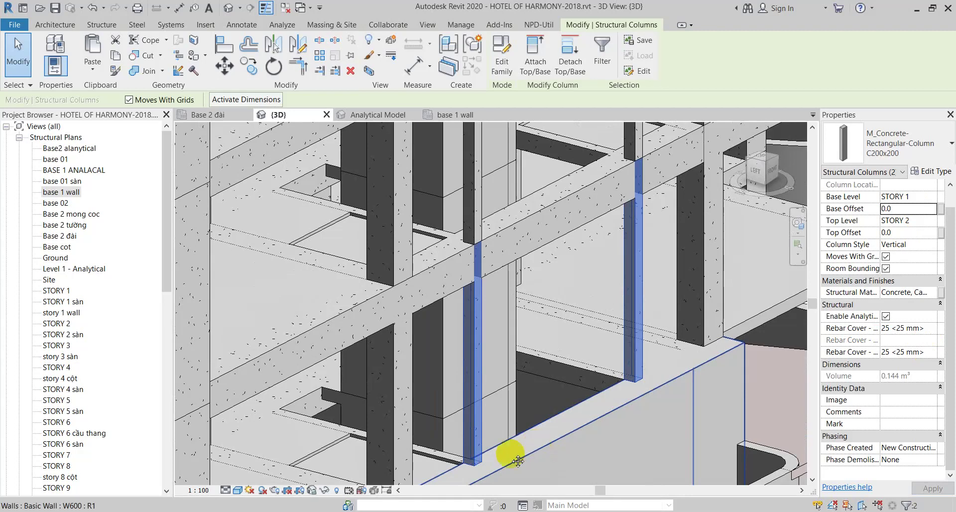
{"action": "middle_click_drag", "start_coordinate": [518, 461], "coordinate": [558, 376]}
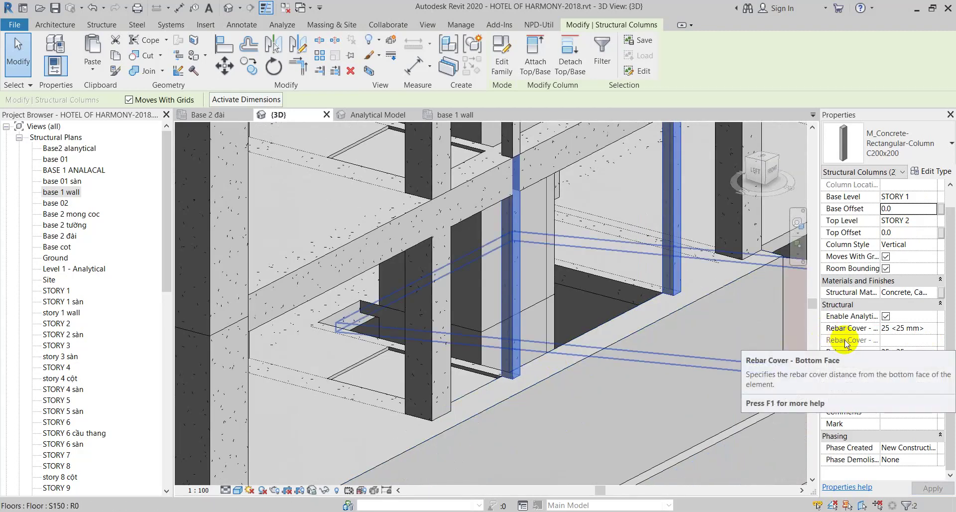
{"action": "mouse_move", "coordinate": [850, 340]}
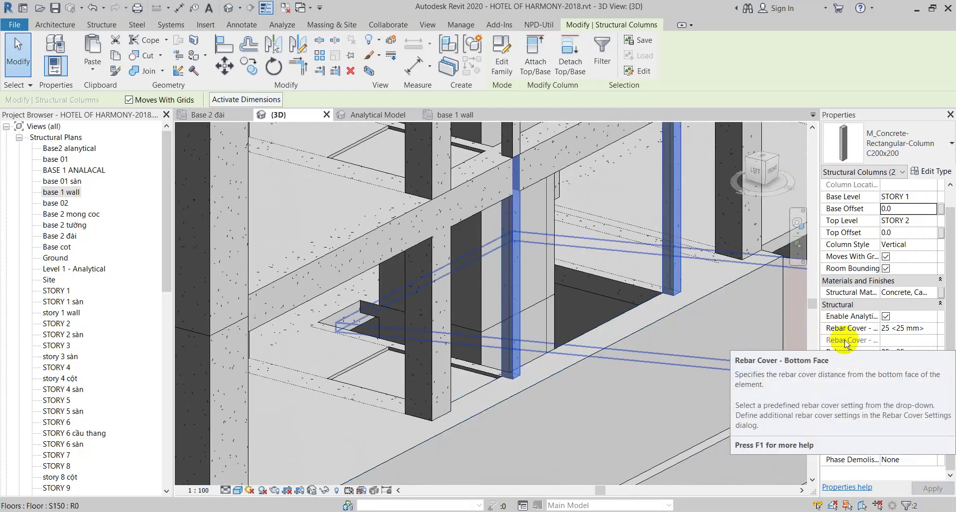
{"action": "left_click", "coordinate": [542, 401]}
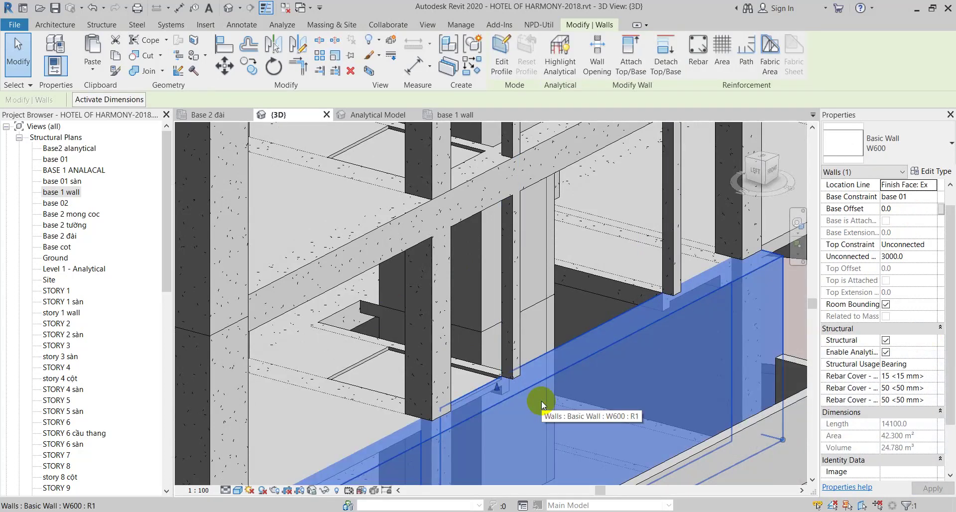
Temporarily hide the W600 wall, inspect the column behind it, then restore hidden elements
{"action": "key", "text": "h"}
{"action": "key", "text": "h"}
{"action": "left_click", "coordinate": [520, 341]}
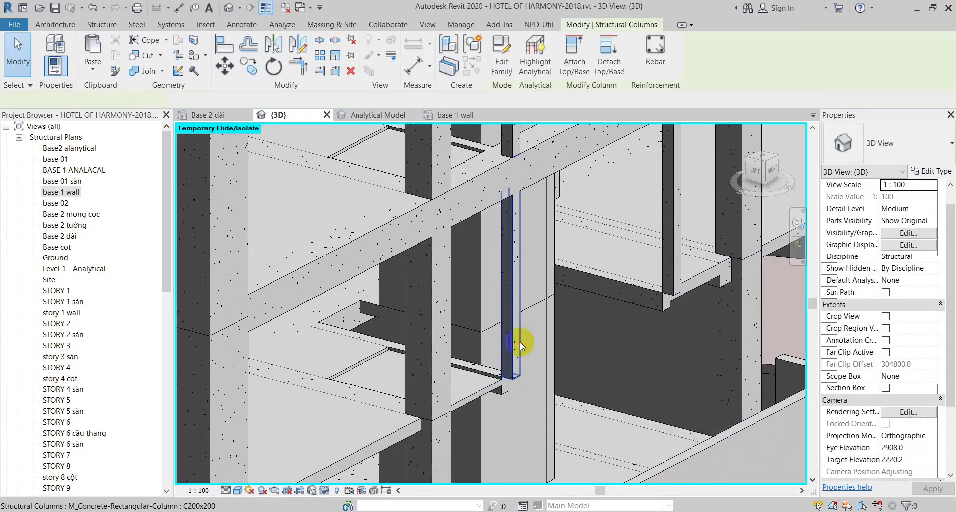
{"action": "left_click", "coordinate": [324, 490]}
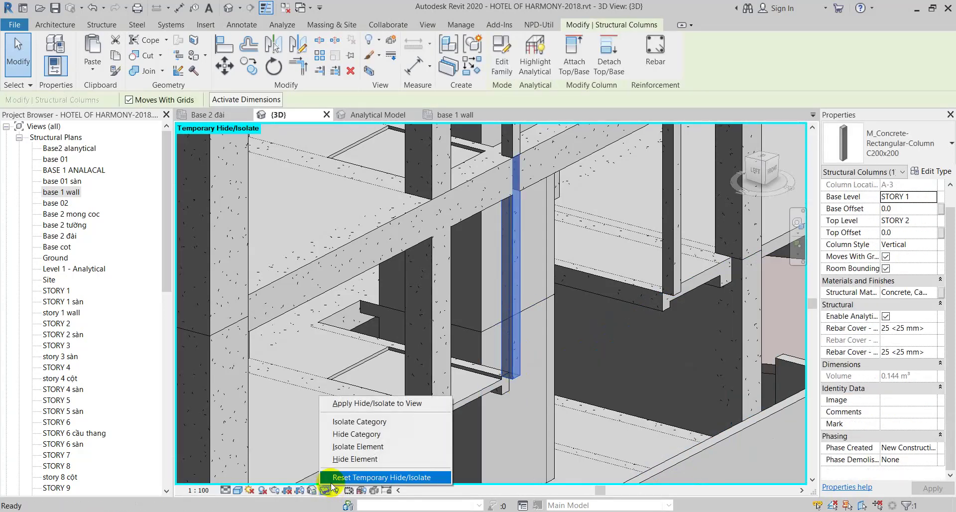
{"action": "left_click", "coordinate": [333, 476]}
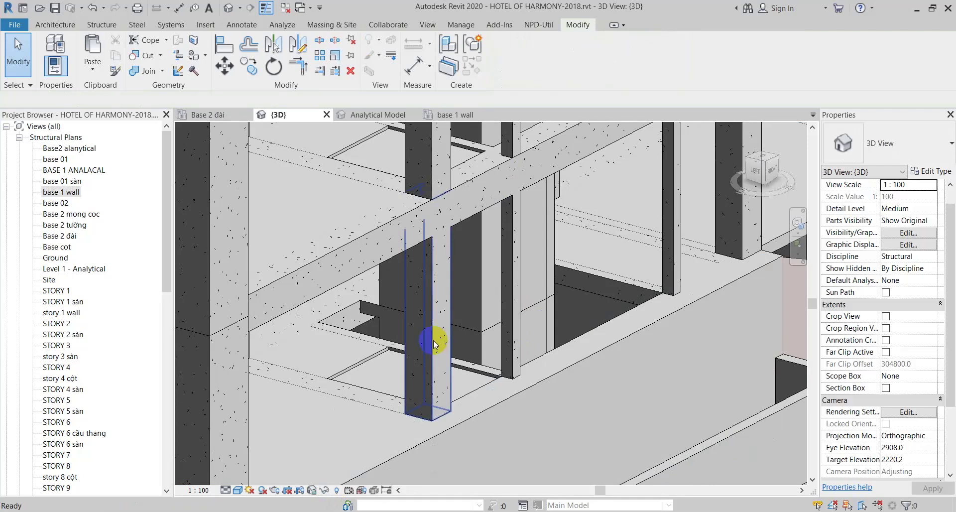
{"action": "left_click", "coordinate": [433, 343]}
{"action": "scroll", "coordinate": [433, 343], "scroll_direction": "down", "scroll_amount": 3}
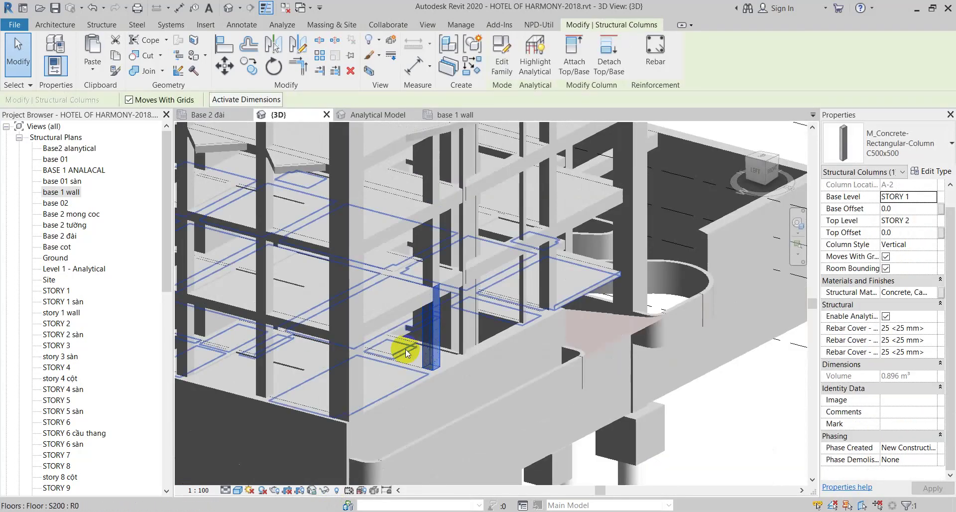
Select the C200x200 and C500x500 columns and isolate the structural columns category
{"action": "middle_click_drag", "start_coordinate": [450, 332], "coordinate": [481, 312], "text": "shift"}
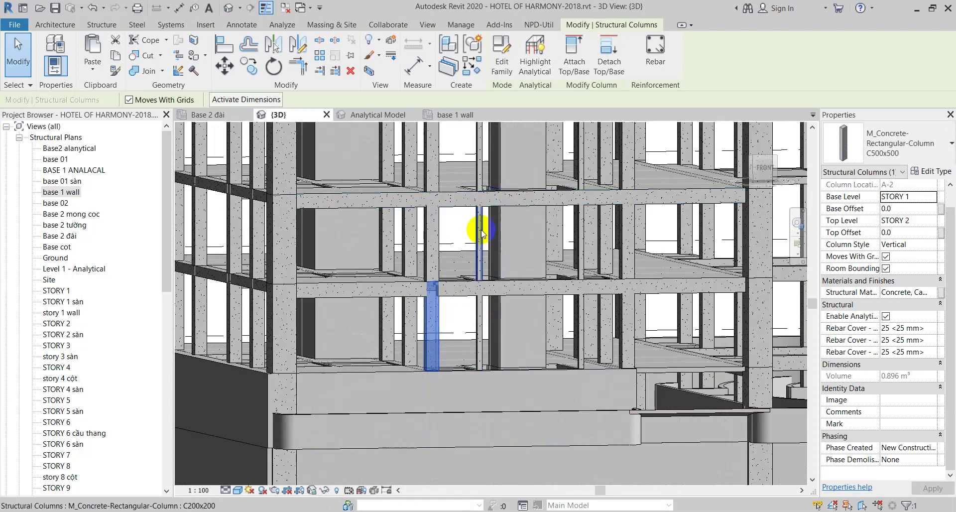
{"action": "mouse_move", "coordinate": [473, 219]}
{"action": "middle_mouse_down"}
{"action": "mouse_move", "coordinate": [529, 322]}
{"action": "mouse_move", "coordinate": [523, 271]}
{"action": "middle_mouse_up"}
{"action": "mouse_move", "coordinate": [522, 348]}
{"action": "middle_mouse_down"}
{"action": "mouse_move", "coordinate": [530, 371]}
{"action": "mouse_move", "coordinate": [548, 351]}
{"action": "mouse_move", "coordinate": [603, 362]}
{"action": "mouse_move", "coordinate": [550, 367]}
{"action": "mouse_move", "coordinate": [619, 409]}
{"action": "middle_mouse_up"}
{"action": "left_click", "coordinate": [531, 370]}
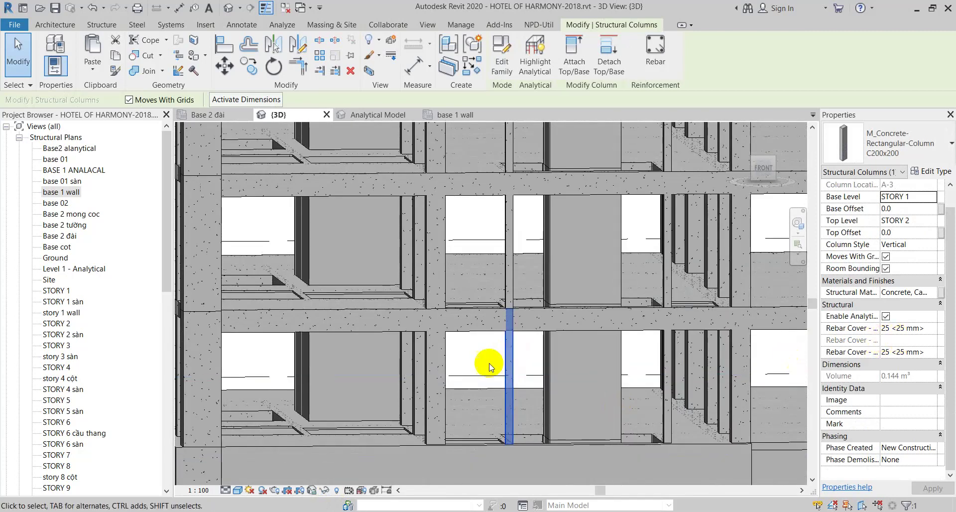
{"action": "key", "text": "Escape"}
{"action": "left_click", "coordinate": [445, 360]}
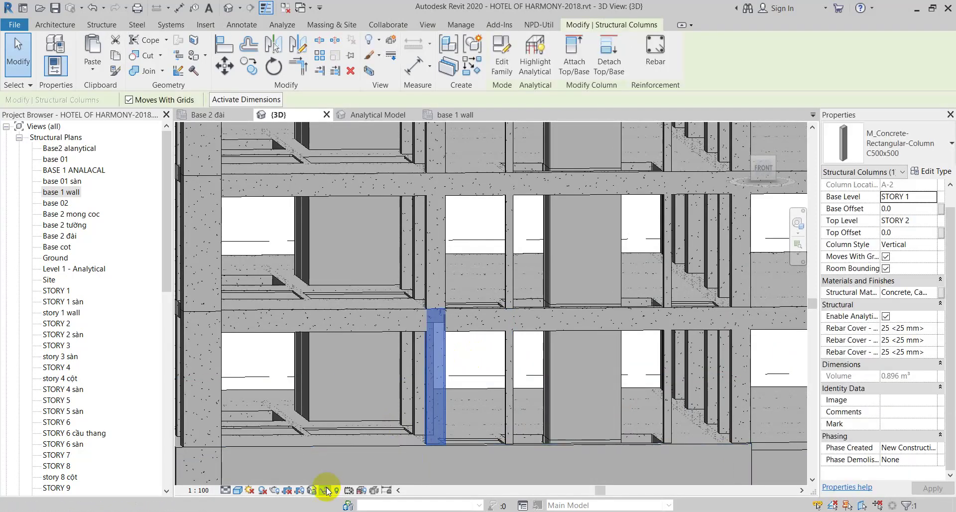
{"action": "left_click", "coordinate": [325, 490]}
{"action": "left_click", "coordinate": [342, 421]}
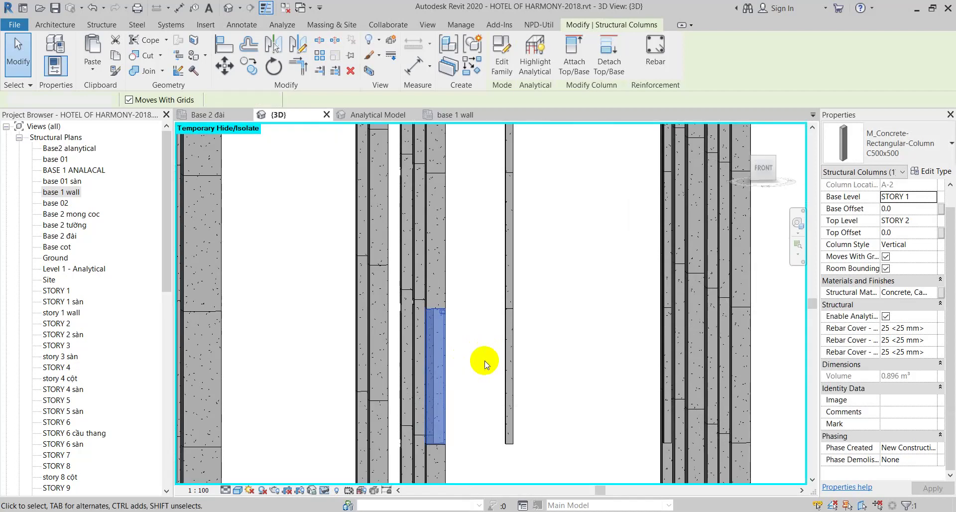
{"action": "left_click", "coordinate": [485, 360]}
Orbit to a front elevation of the isolated columns and box-select all of them
{"action": "middle_click_drag", "start_coordinate": [485, 360], "coordinate": [562, 394], "text": "shift"}
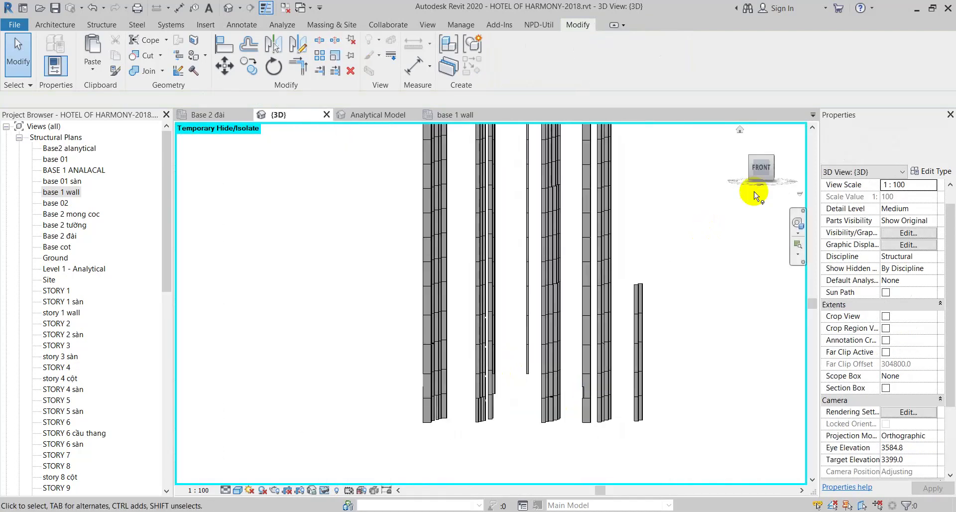
{"action": "mouse_move", "coordinate": [709, 212]}
{"action": "middle_mouse_down", "text": "shift"}
{"action": "mouse_move", "coordinate": [608, 241]}
{"action": "mouse_move", "coordinate": [443, 160]}
{"action": "middle_mouse_up", "text": "shift"}
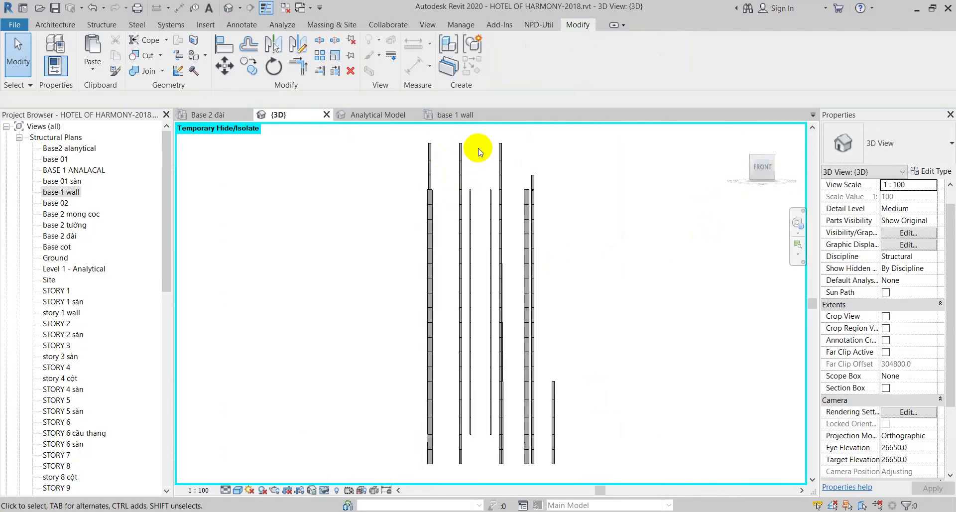
{"action": "scroll", "coordinate": [609, 151], "scroll_direction": "down", "scroll_amount": 1}
{"action": "left_click_drag", "start_coordinate": [649, 151], "coordinate": [379, 460]}
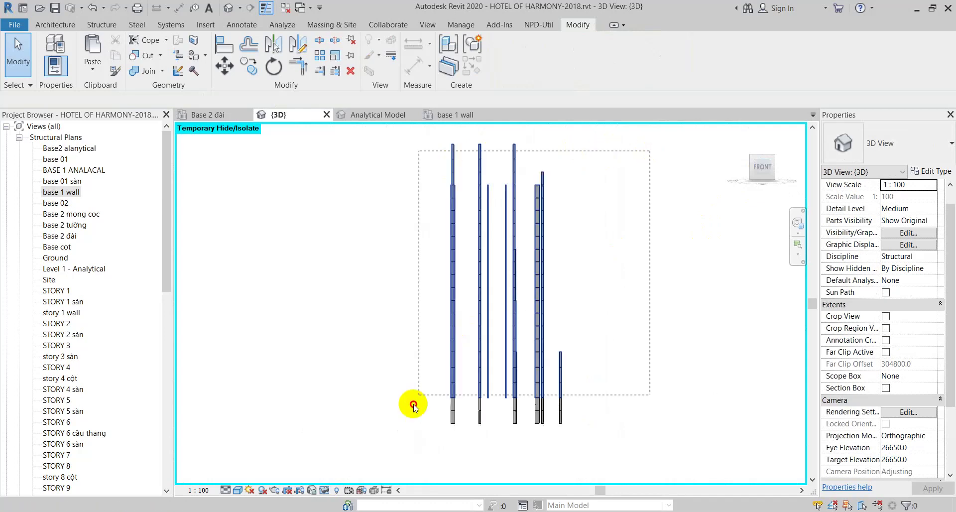
{"action": "scroll", "coordinate": [497, 367], "scroll_direction": "up", "scroll_amount": 2}
{"action": "middle_click_drag", "start_coordinate": [496, 366], "coordinate": [507, 406]}
{"action": "left_click", "coordinate": [512, 433]}
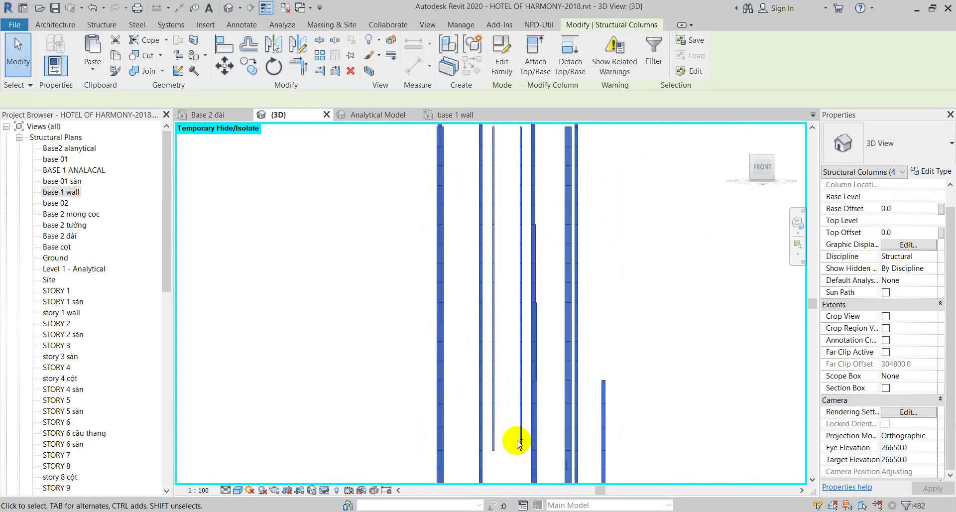
{"action": "middle_click_drag", "start_coordinate": [499, 203], "coordinate": [523, 391]}
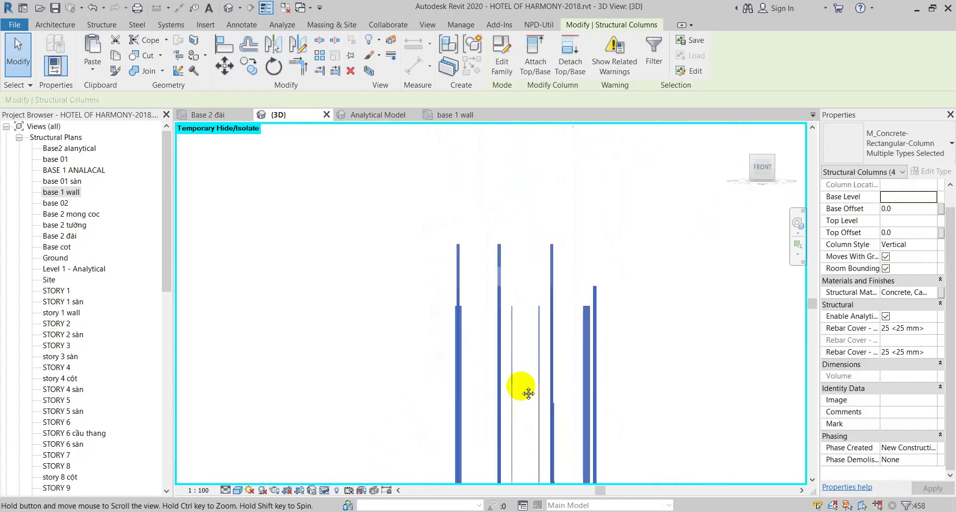
{"action": "scroll", "coordinate": [541, 437], "scroll_direction": "up", "scroll_amount": 1}
{"action": "scroll", "coordinate": [550, 437], "scroll_direction": "up", "scroll_amount": 1}
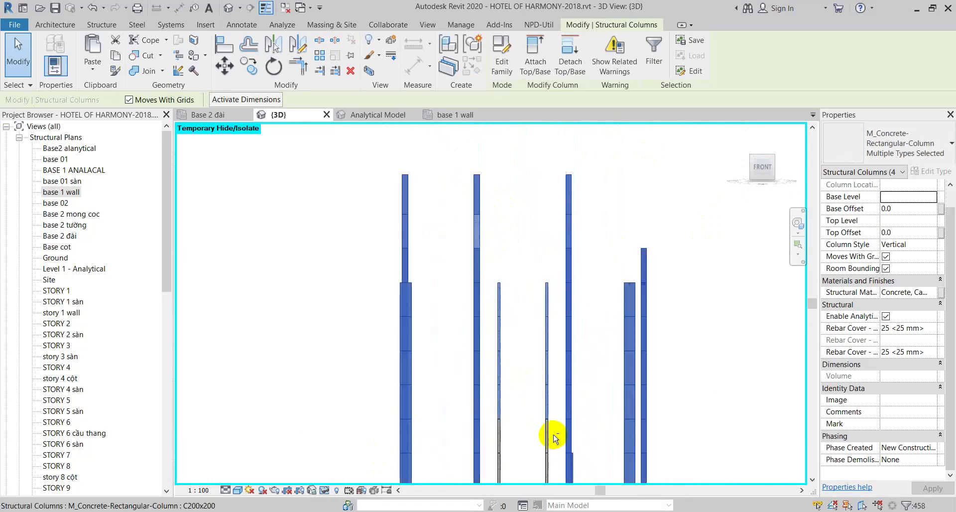
Narrow the selection to the STORY 1 column segments, then clear it
{"action": "mouse_move", "coordinate": [556, 427]}
{"action": "left_mouse_down"}
{"action": "mouse_move", "coordinate": [492, 305]}
{"action": "mouse_move", "coordinate": [491, 272]}
{"action": "left_mouse_up"}
{"action": "scroll", "coordinate": [491, 271], "scroll_direction": "up", "scroll_amount": 3}
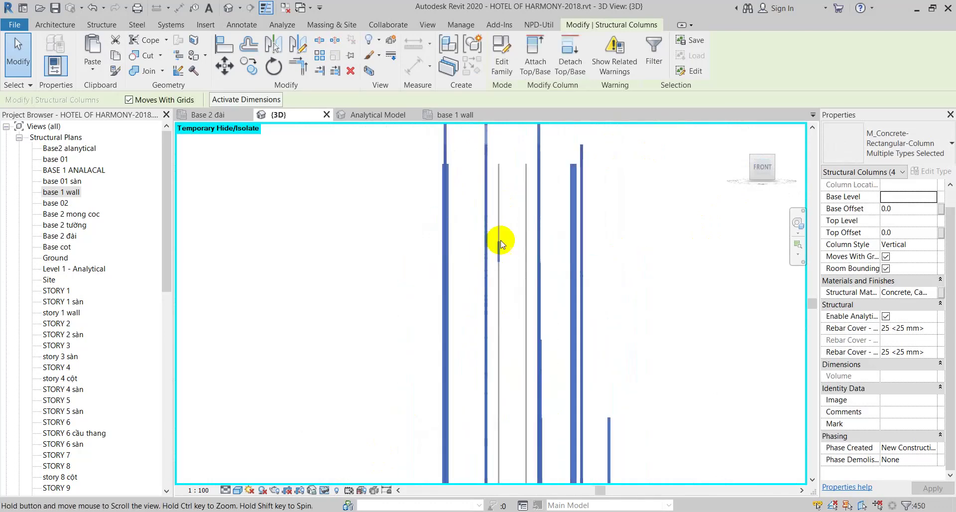
{"action": "scroll", "coordinate": [520, 298], "scroll_direction": "down", "scroll_amount": 1}
{"action": "scroll", "coordinate": [521, 390], "scroll_direction": "up", "scroll_amount": 2}
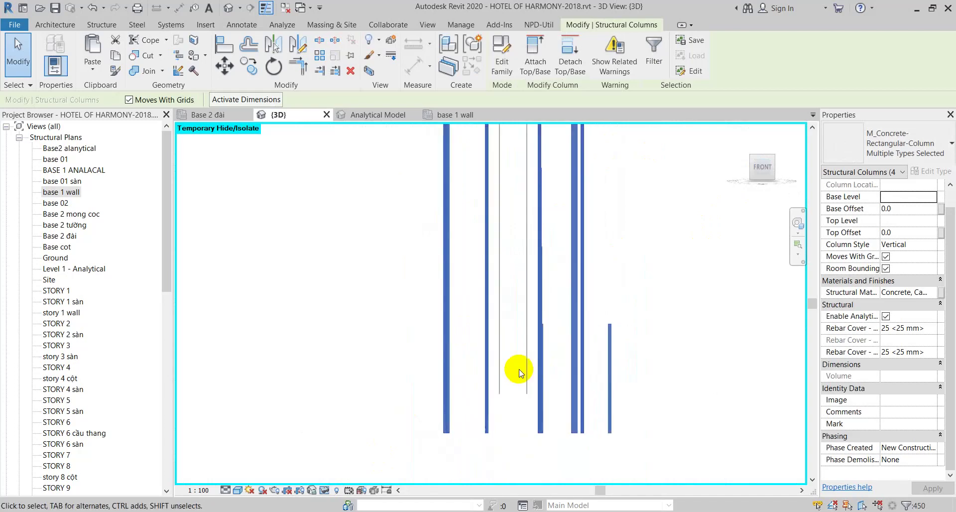
{"action": "left_click_drag", "start_coordinate": [676, 387], "coordinate": [396, 391]}
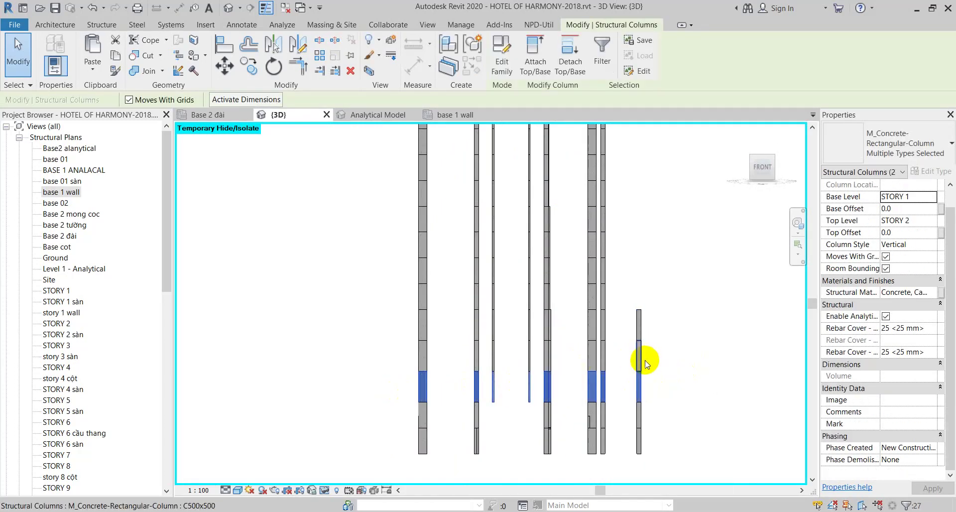
{"action": "left_click", "coordinate": [619, 298]}
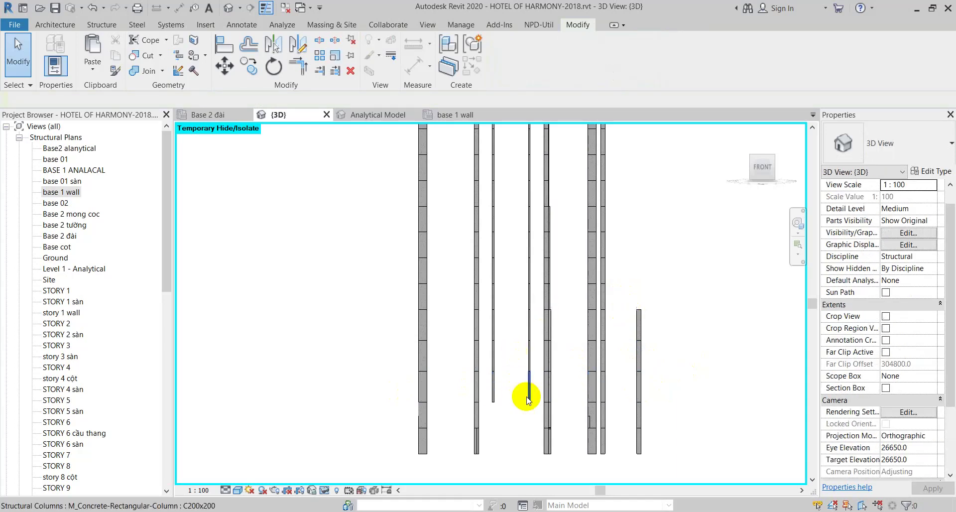
{"action": "scroll", "coordinate": [512, 390], "scroll_direction": "down", "scroll_amount": 2}
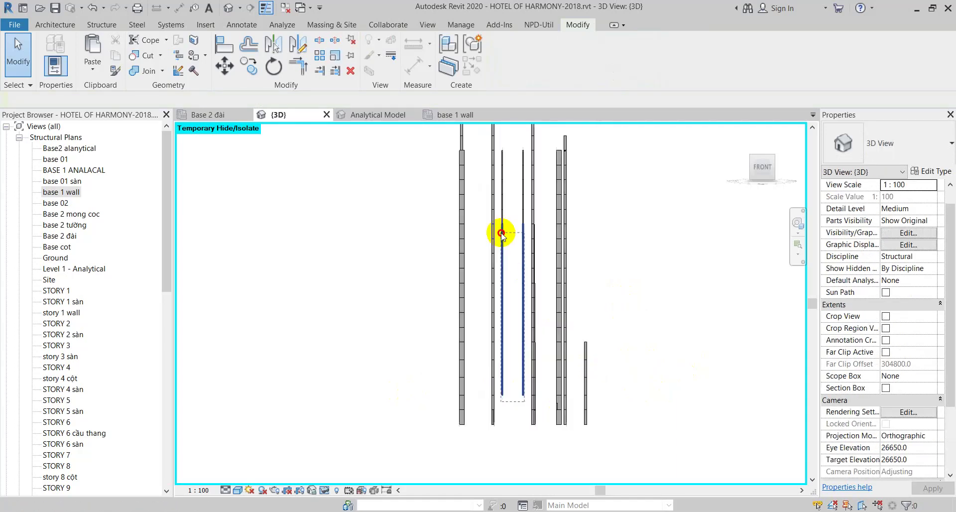
Select the thin stray columns in the middle and at grid A-4 to identify the duplicate
{"action": "left_click", "coordinate": [502, 232]}
{"action": "scroll", "coordinate": [518, 277], "scroll_direction": "up", "scroll_amount": 1}
{"action": "left_click", "coordinate": [518, 277]}
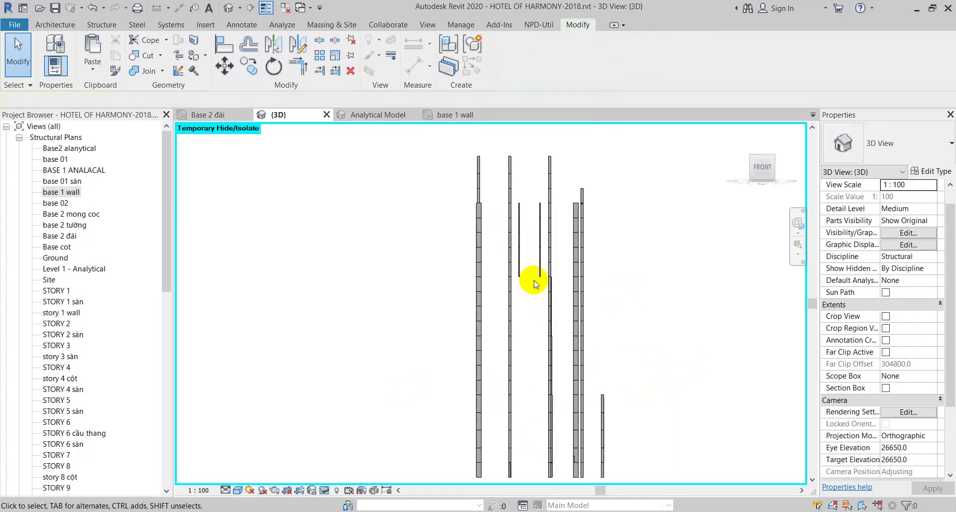
{"action": "scroll", "coordinate": [531, 277], "scroll_direction": "up", "scroll_amount": 2}
{"action": "left_click_drag", "start_coordinate": [554, 344], "coordinate": [525, 196]}
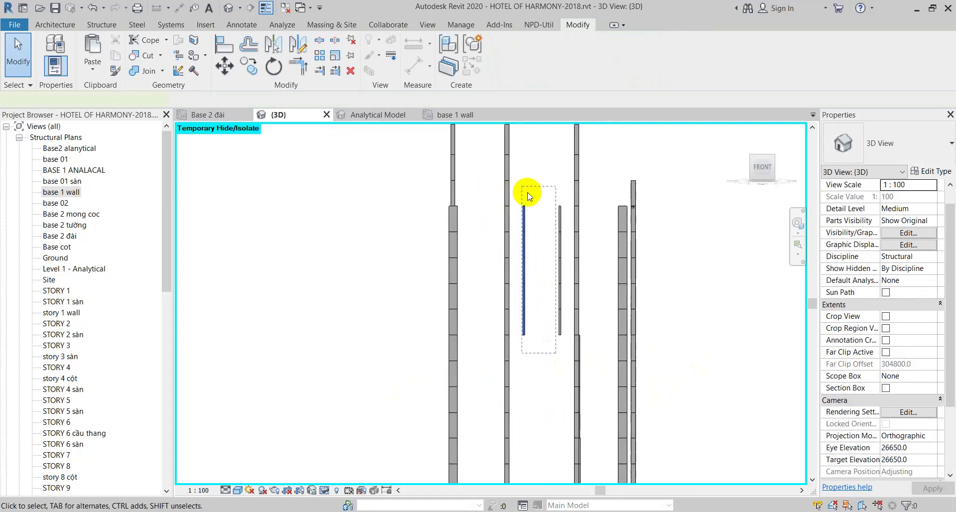
{"action": "left_click", "coordinate": [566, 186]}
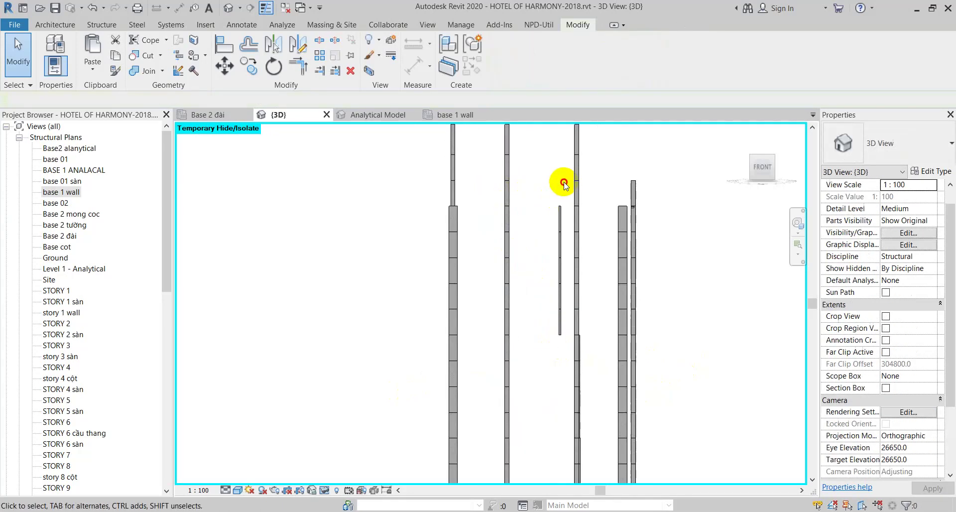
{"action": "left_click_drag", "start_coordinate": [561, 181], "coordinate": [533, 352]}
{"action": "middle_click_drag", "start_coordinate": [533, 352], "coordinate": [525, 242]}
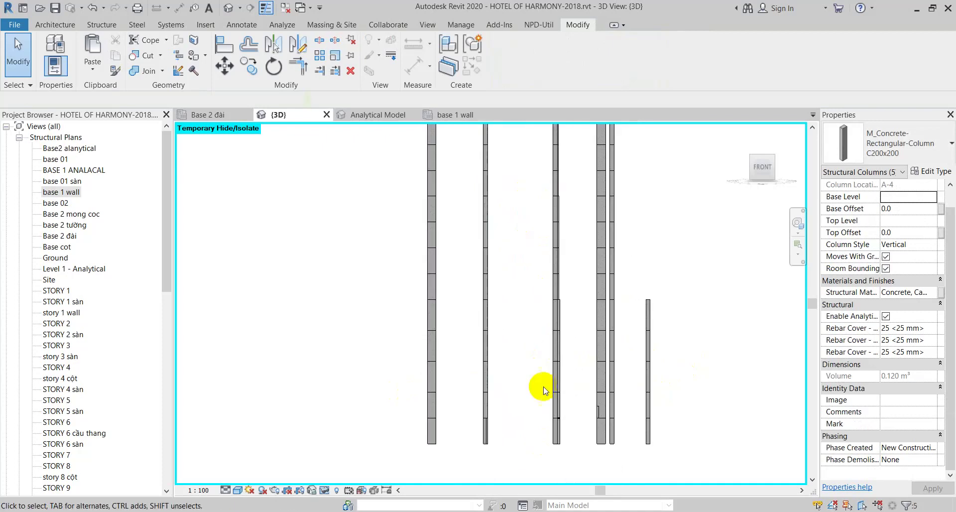
{"action": "left_click", "coordinate": [674, 347]}
Try box-selecting STORY 2 column segments, then clear the selection
{"action": "left_click_drag", "start_coordinate": [674, 347], "coordinate": [356, 359]}
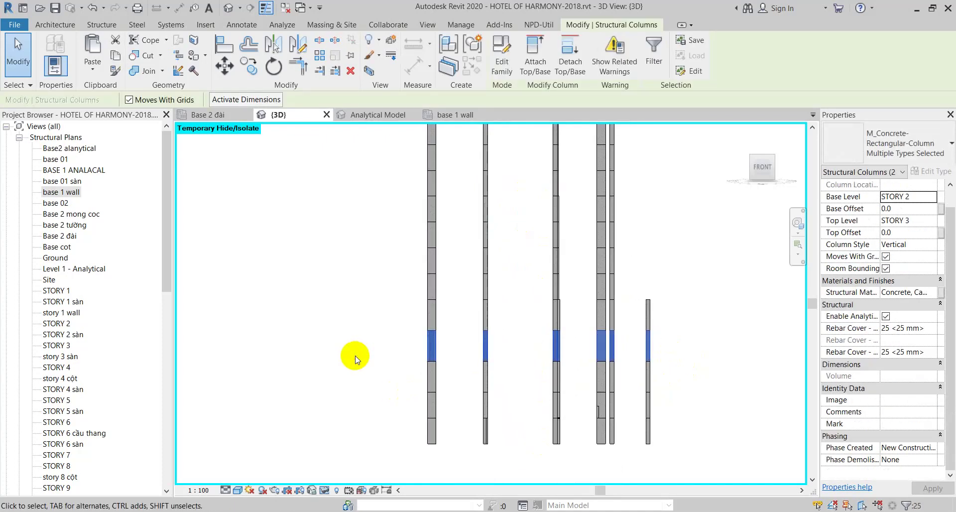
{"action": "scroll", "coordinate": [444, 336], "scroll_direction": "up", "scroll_amount": 2}
{"action": "left_click_drag", "start_coordinate": [438, 341], "coordinate": [379, 358]}
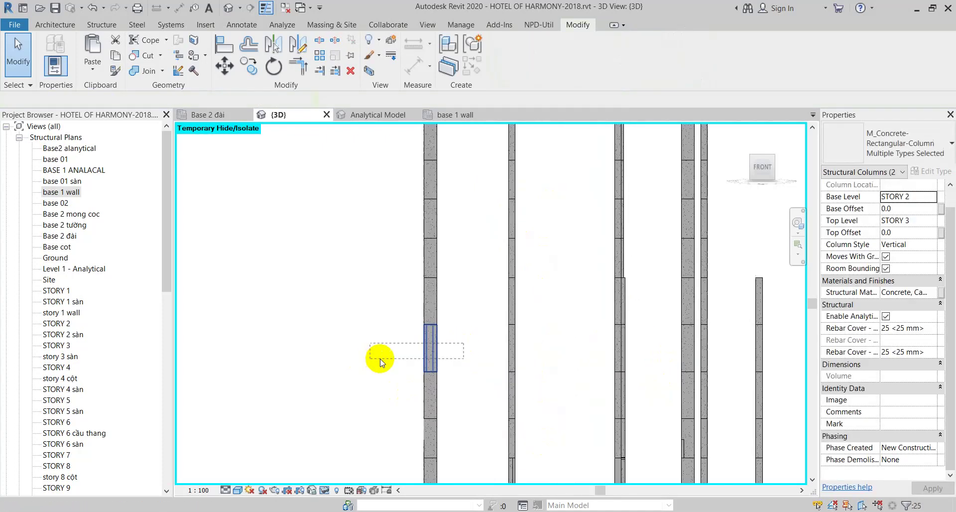
{"action": "left_click", "coordinate": [532, 343]}
{"action": "left_click_drag", "start_coordinate": [533, 343], "coordinate": [487, 354]}
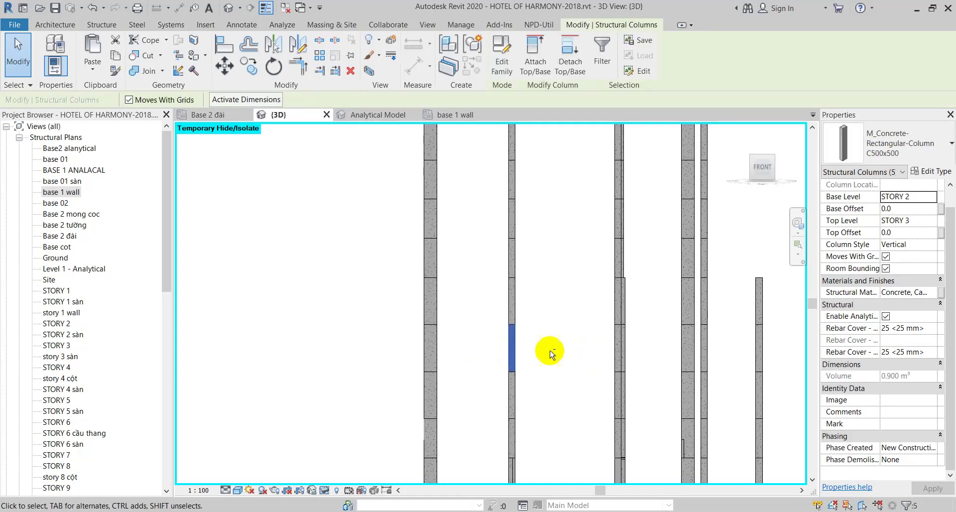
{"action": "mouse_move", "coordinate": [550, 351]}
{"action": "middle_mouse_down", "text": "shift"}
{"action": "mouse_move", "coordinate": [554, 373]}
{"action": "mouse_move", "coordinate": [519, 355]}
{"action": "middle_mouse_up", "text": "shift"}
{"action": "scroll", "coordinate": [507, 354], "scroll_direction": "up", "scroll_amount": 1}
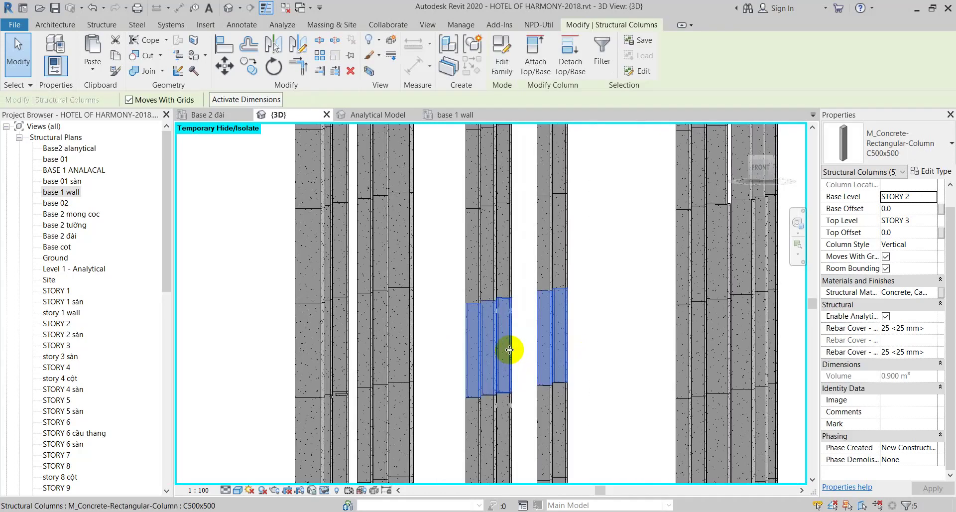
{"action": "scroll", "coordinate": [512, 348], "scroll_direction": "up", "scroll_amount": 1}
{"action": "key", "text": "Escape"}
Select the STORY 2 column at grid C-2 and orbit around it
{"action": "left_click", "coordinate": [514, 336]}
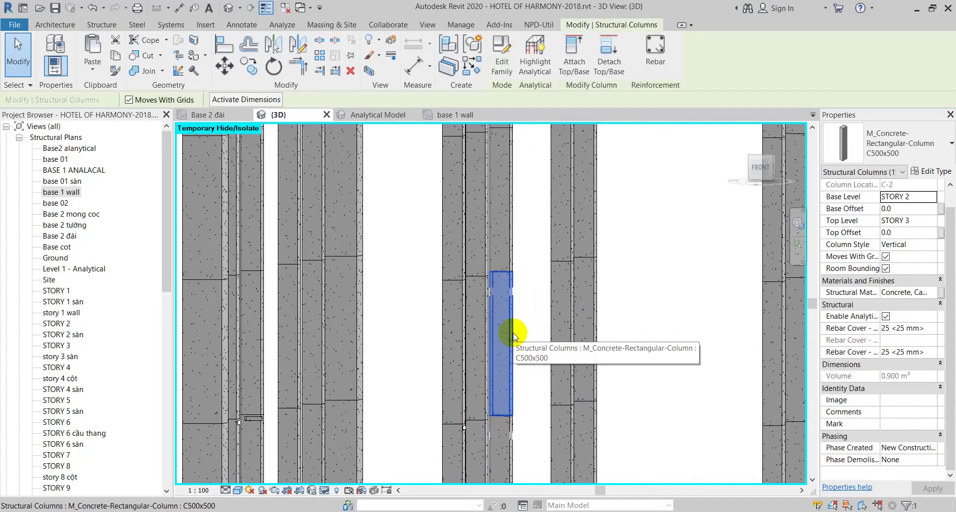
{"action": "scroll", "coordinate": [516, 292], "scroll_direction": "up", "scroll_amount": 2}
{"action": "scroll", "coordinate": [518, 294], "scroll_direction": "up", "scroll_amount": 3}
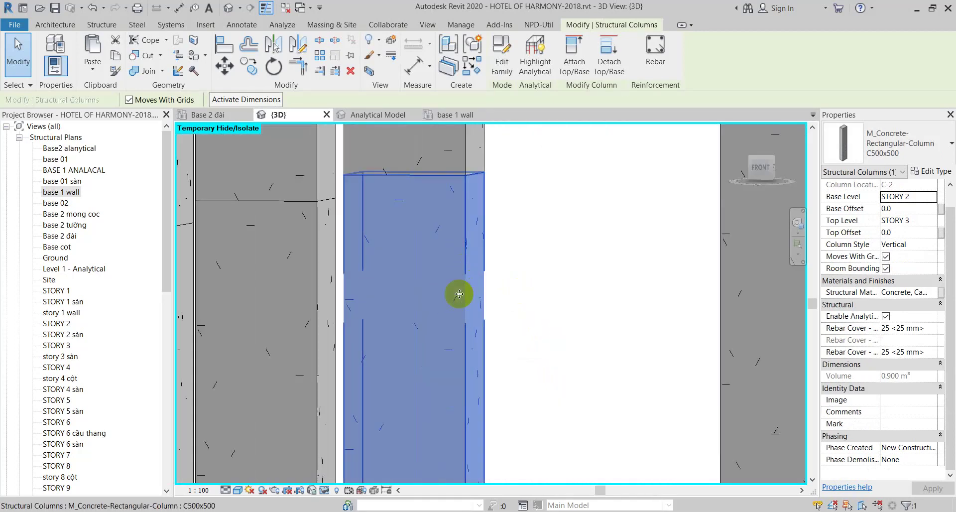
{"action": "scroll", "coordinate": [459, 294], "scroll_direction": "down", "scroll_amount": 1}
{"action": "mouse_move", "coordinate": [455, 295]}
{"action": "middle_mouse_down", "text": "shift"}
{"action": "mouse_move", "coordinate": [572, 405]}
{"action": "mouse_move", "coordinate": [539, 420]}
{"action": "mouse_move", "coordinate": [522, 404]}
{"action": "mouse_move", "coordinate": [484, 294]}
{"action": "mouse_move", "coordinate": [421, 309]}
{"action": "middle_mouse_up", "text": "shift"}
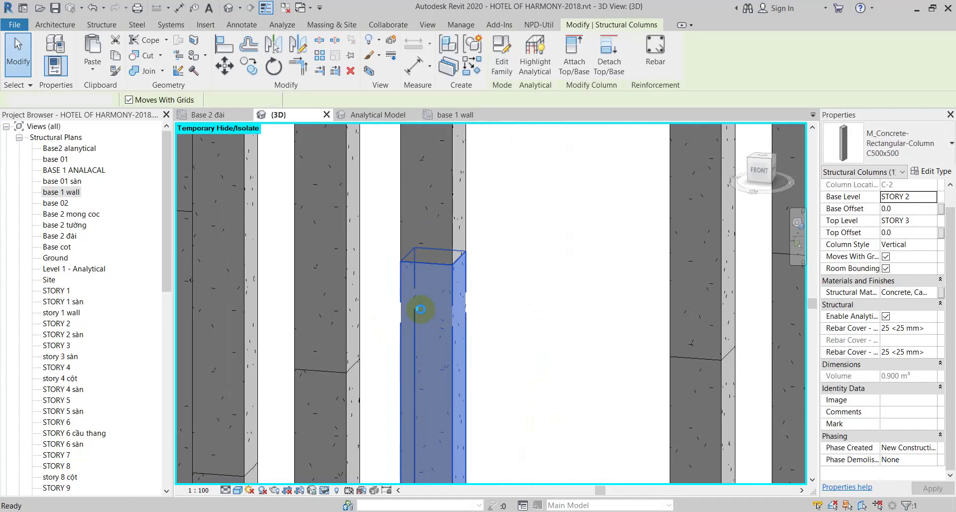
Cut the C-2 STORY 2 column and paste it back at its original spot
{"action": "key", "text": "ctrl+x"}
{"action": "left_click", "coordinate": [92, 69]}
{"action": "left_click", "coordinate": [128, 188]}
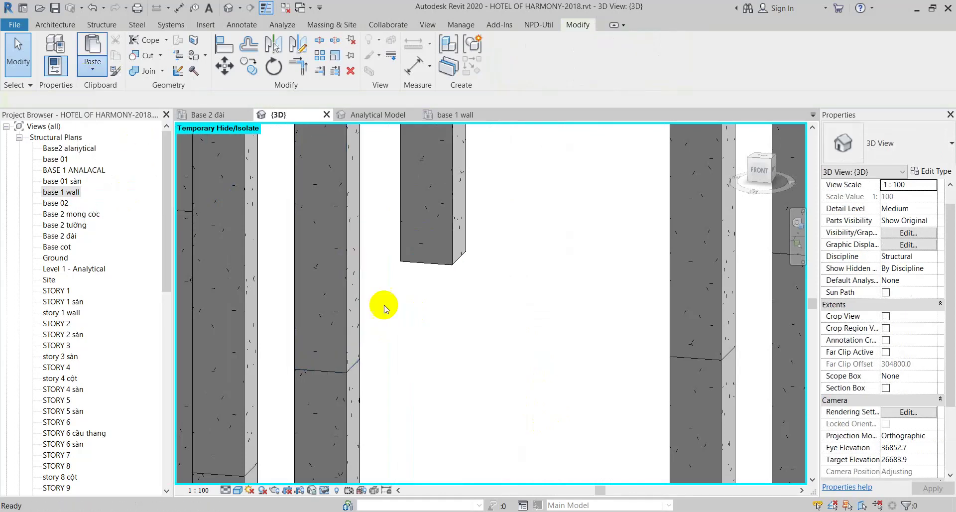
{"action": "left_click", "coordinate": [427, 315]}
{"action": "scroll", "coordinate": [426, 315], "scroll_direction": "down", "scroll_amount": 2}
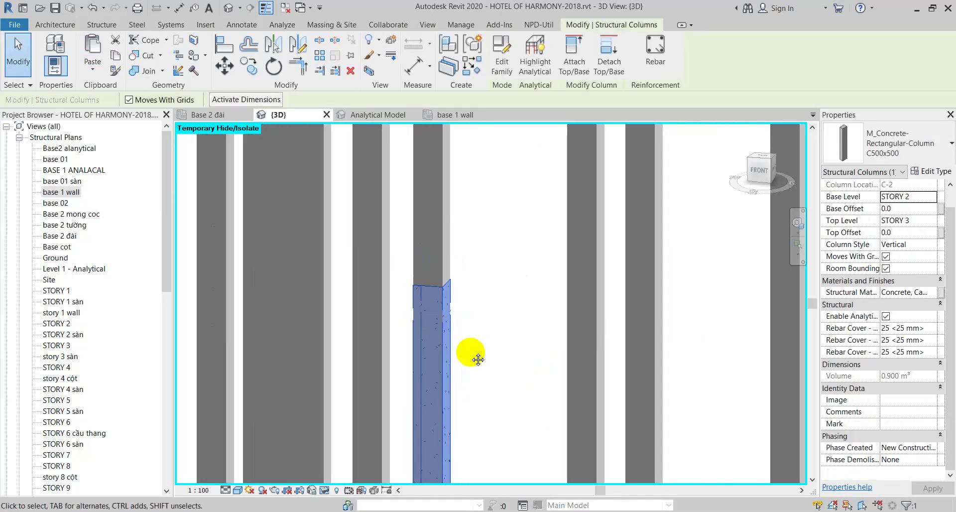
{"action": "scroll", "coordinate": [469, 352], "scroll_direction": "down", "scroll_amount": 3}
{"action": "mouse_move", "coordinate": [506, 379]}
{"action": "middle_mouse_down", "text": "shift"}
{"action": "mouse_move", "coordinate": [511, 445]}
{"action": "mouse_move", "coordinate": [529, 405]}
{"action": "middle_mouse_up", "text": "shift"}
Turn the model to the front view and zoom out
{"action": "left_click", "coordinate": [761, 171]}
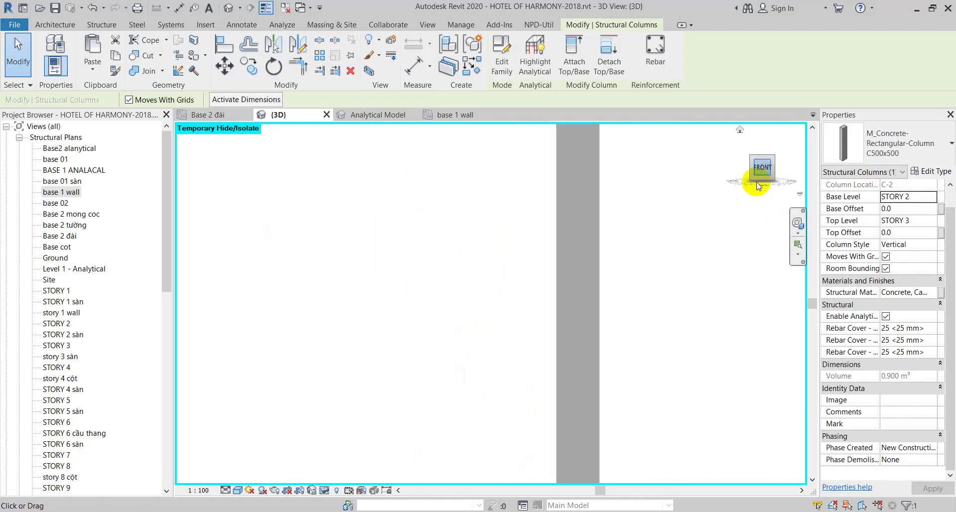
{"action": "scroll", "coordinate": [526, 268], "scroll_direction": "down", "scroll_amount": 2}
{"action": "scroll", "coordinate": [526, 273], "scroll_direction": "down", "scroll_amount": 2}
{"action": "scroll", "coordinate": [557, 276], "scroll_direction": "down", "scroll_amount": 1}
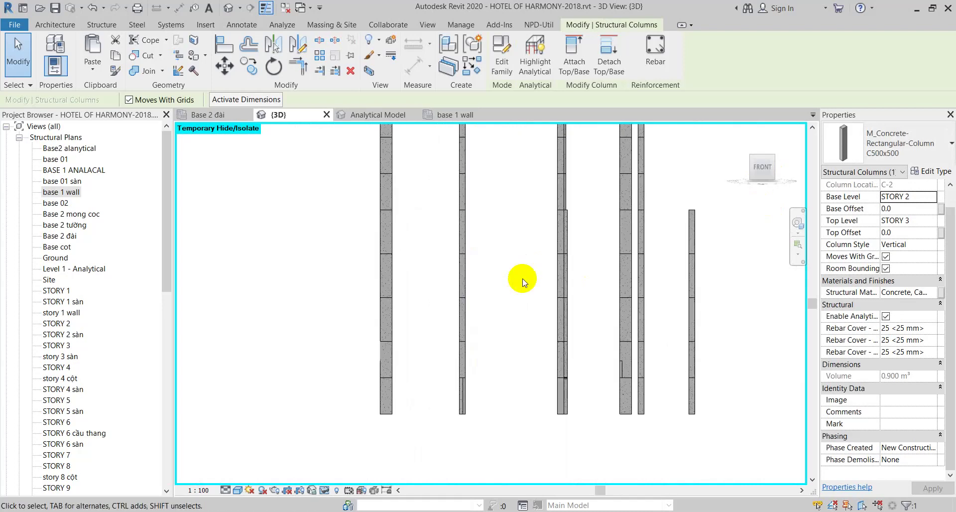
{"action": "left_click", "coordinate": [733, 273]}
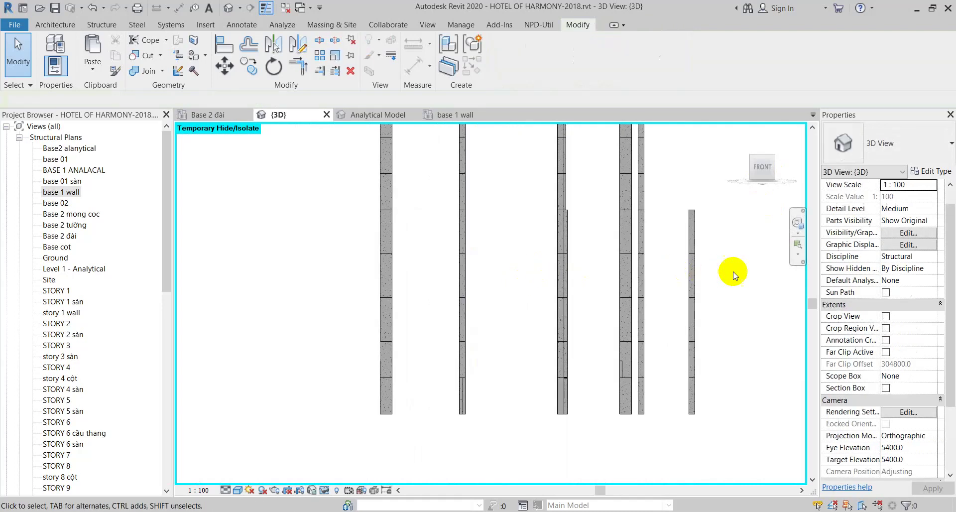
{"action": "left_click", "coordinate": [449, 280]}
{"action": "scroll", "coordinate": [501, 293], "scroll_direction": "up", "scroll_amount": 1}
{"action": "scroll", "coordinate": [488, 237], "scroll_direction": "up", "scroll_amount": 2}
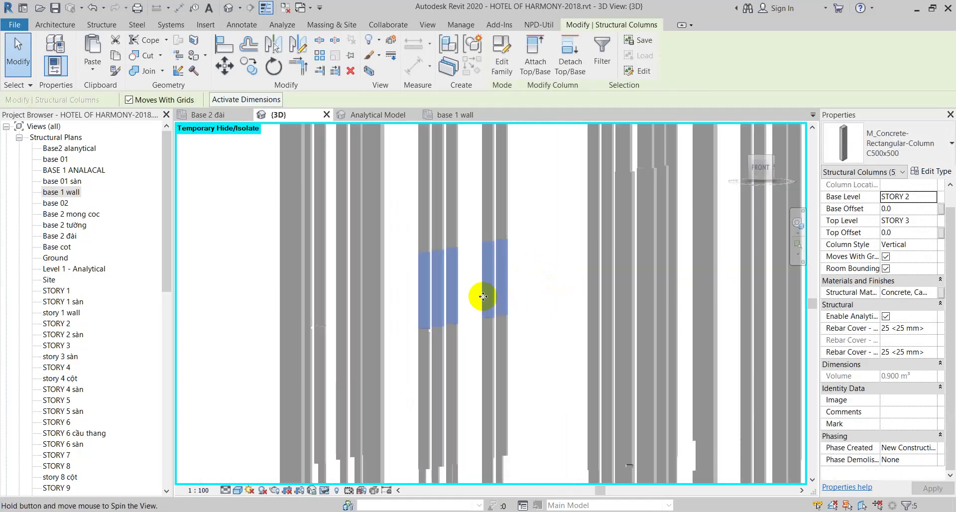
{"action": "scroll", "coordinate": [505, 265], "scroll_direction": "up", "scroll_amount": 1}
{"action": "left_click", "coordinate": [507, 269]}
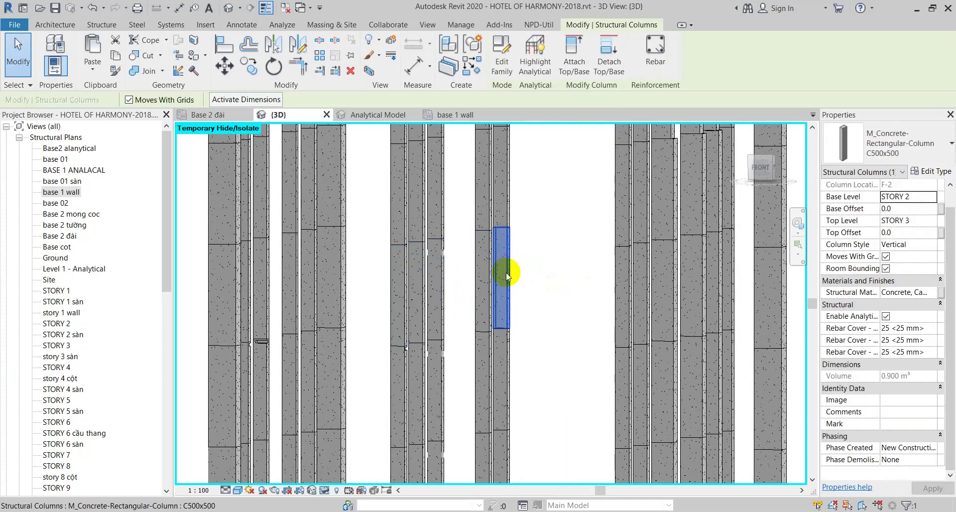
{"action": "left_click", "coordinate": [485, 279]}
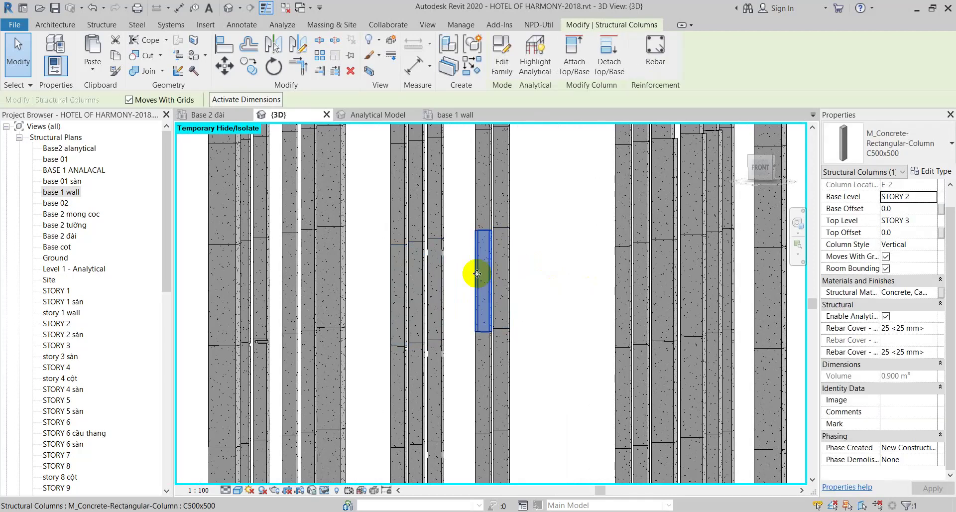
{"action": "scroll", "coordinate": [474, 271], "scroll_direction": "up", "scroll_amount": 2}
{"action": "scroll", "coordinate": [454, 280], "scroll_direction": "up", "scroll_amount": 1}
{"action": "mouse_move", "coordinate": [466, 302]}
{"action": "middle_mouse_down", "text": "shift"}
{"action": "mouse_move", "coordinate": [458, 330]}
{"action": "mouse_move", "coordinate": [478, 342]}
{"action": "mouse_move", "coordinate": [679, 343]}
{"action": "mouse_move", "coordinate": [760, 318]}
{"action": "mouse_move", "coordinate": [757, 273]}
{"action": "mouse_move", "coordinate": [473, 326]}
{"action": "mouse_move", "coordinate": [450, 335]}
{"action": "mouse_move", "coordinate": [463, 360]}
{"action": "mouse_move", "coordinate": [455, 351]}
{"action": "middle_mouse_up", "text": "shift"}
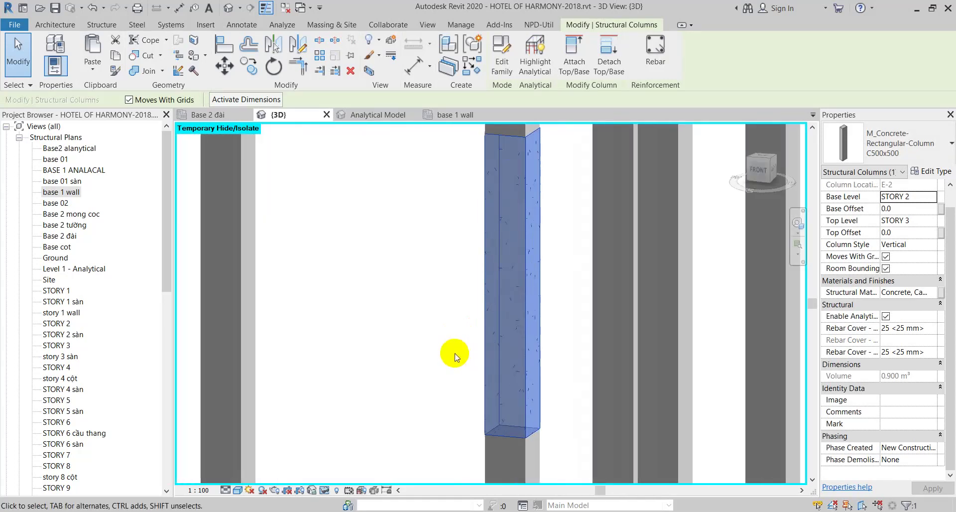
{"action": "scroll", "coordinate": [432, 347], "scroll_direction": "down", "scroll_amount": 2}
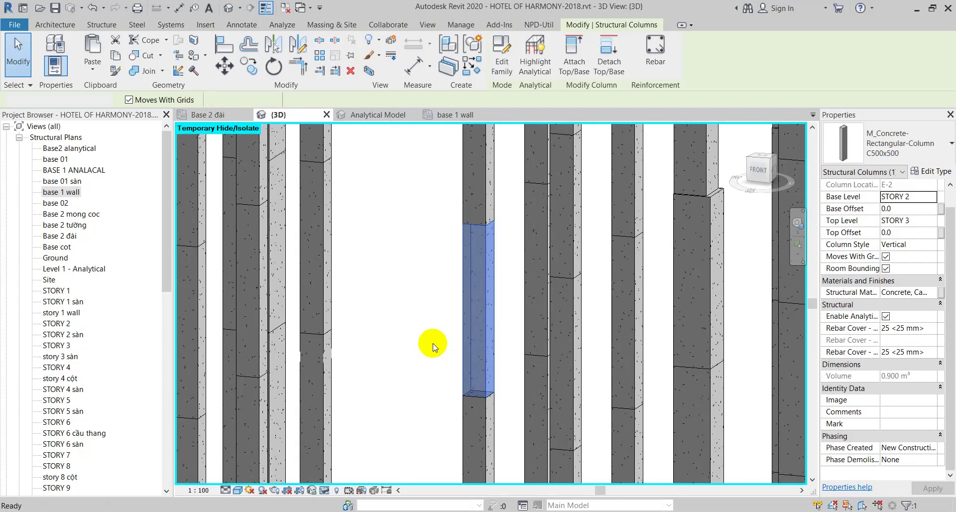
{"action": "key", "text": "ctrl+x"}
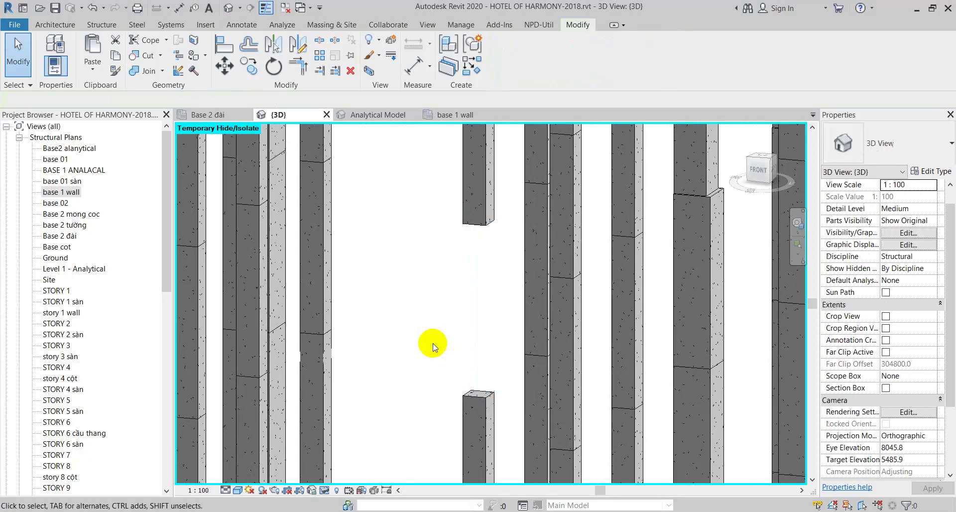
{"action": "left_click", "coordinate": [92, 64]}
{"action": "left_click", "coordinate": [131, 190]}
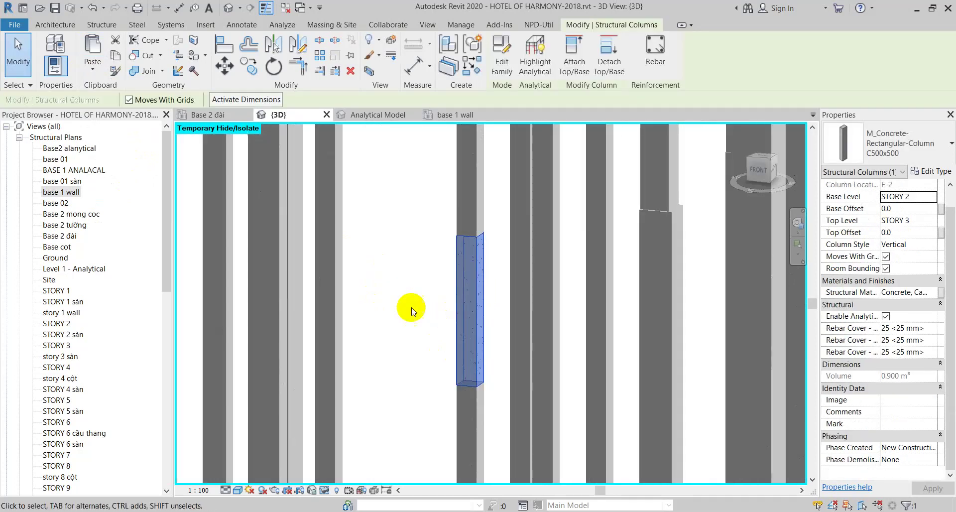
{"action": "mouse_move", "coordinate": [411, 311]}
{"action": "middle_mouse_down", "text": "shift"}
{"action": "mouse_move", "coordinate": [367, 331]}
{"action": "mouse_move", "coordinate": [483, 343]}
{"action": "mouse_move", "coordinate": [473, 320]}
{"action": "middle_mouse_up", "text": "shift"}
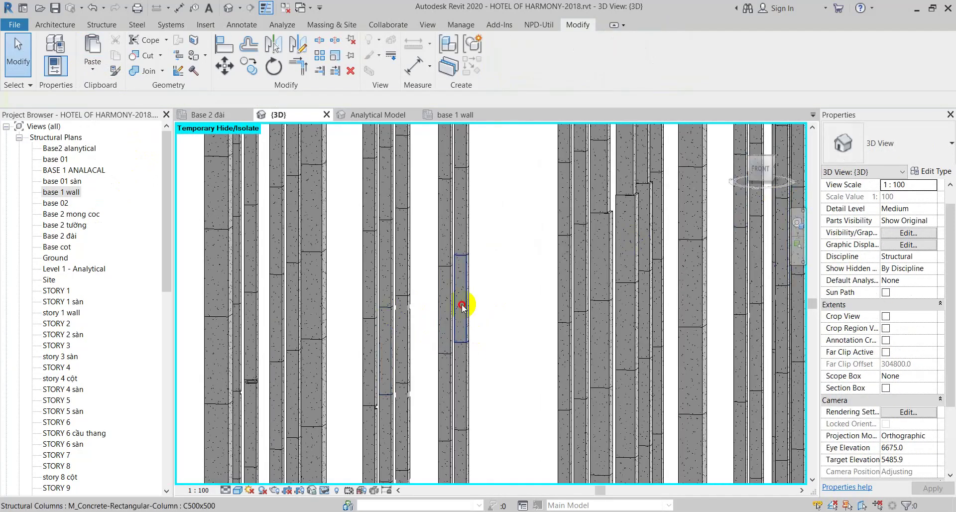
{"action": "left_click", "coordinate": [759, 168]}
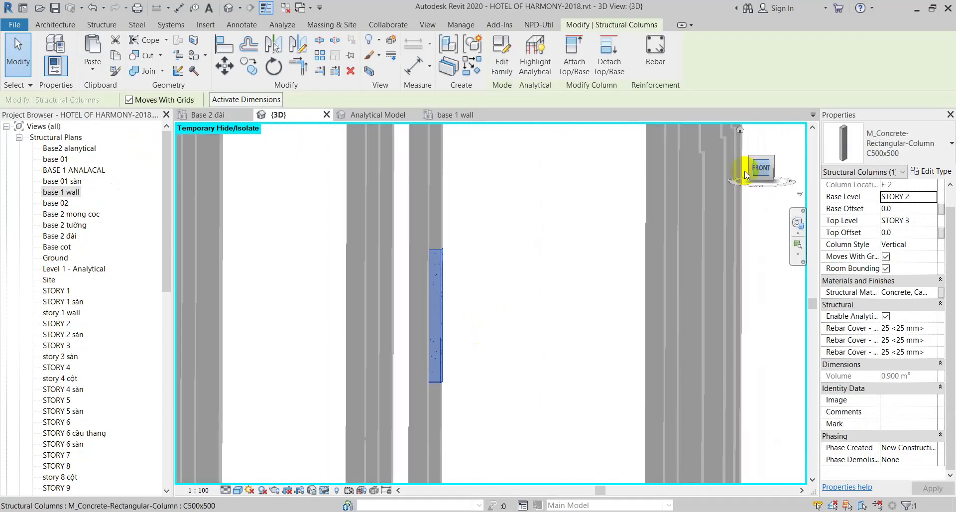
{"action": "left_click_drag", "start_coordinate": [559, 202], "coordinate": [407, 319]}
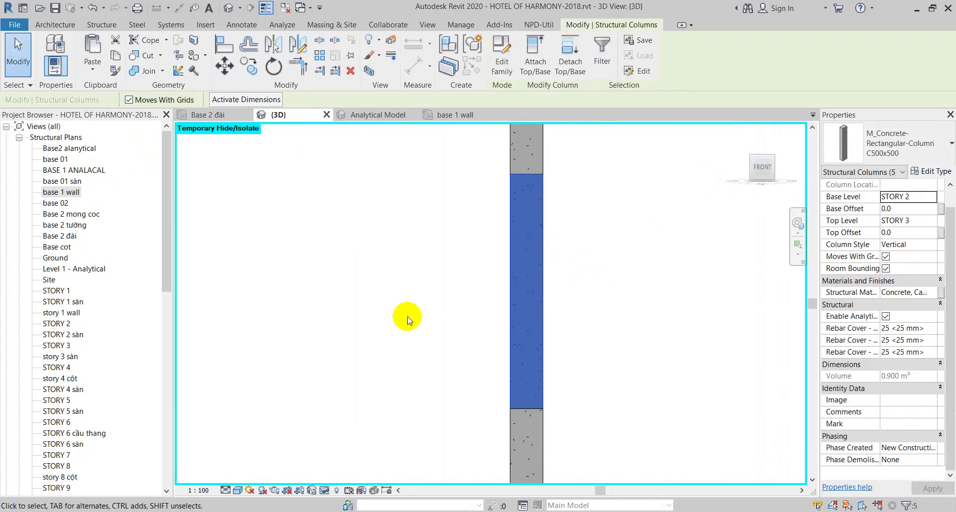
{"action": "scroll", "coordinate": [407, 318], "scroll_direction": "down", "scroll_amount": 5}
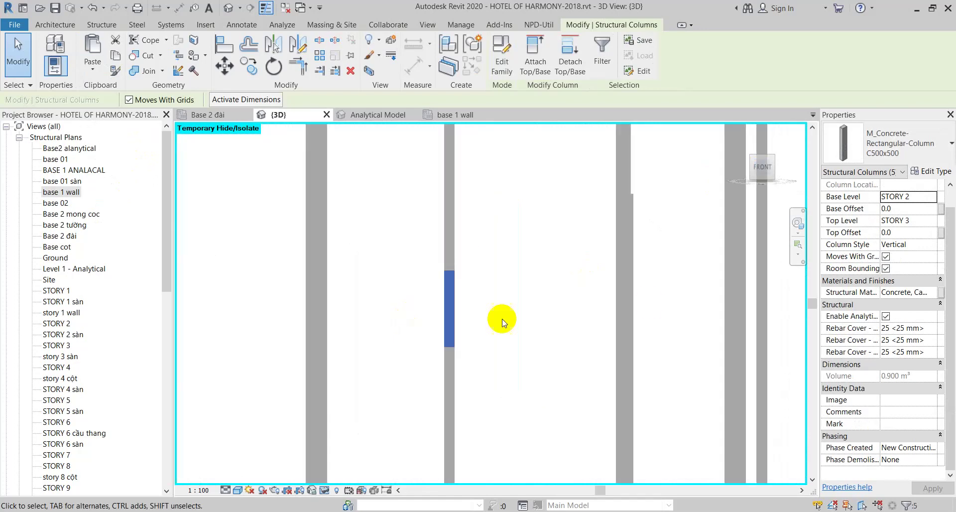
{"action": "mouse_move", "coordinate": [657, 301]}
{"action": "left_mouse_down"}
{"action": "mouse_move", "coordinate": [580, 316]}
{"action": "mouse_move", "coordinate": [492, 350]}
{"action": "left_mouse_up"}
{"action": "scroll", "coordinate": [441, 335], "scroll_direction": "up", "scroll_amount": 3}
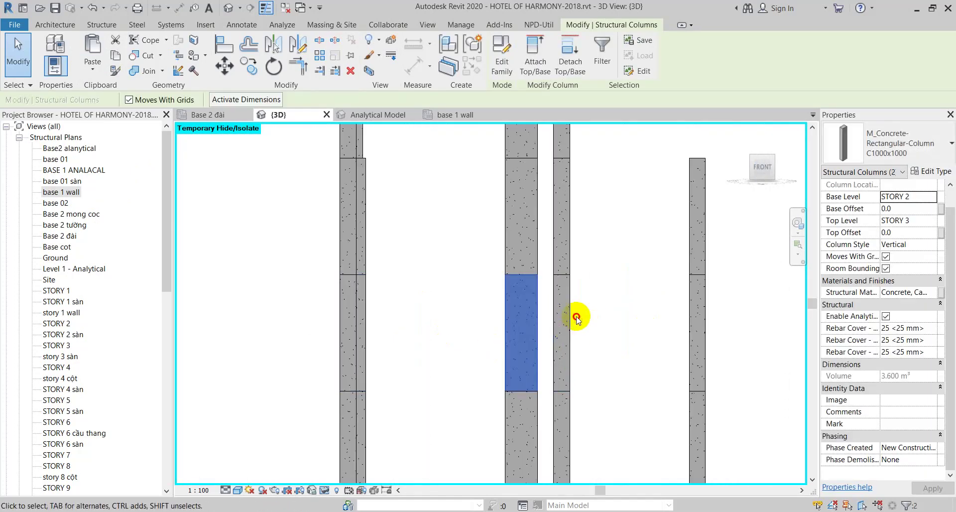
{"action": "scroll", "coordinate": [582, 345], "scroll_direction": "down", "scroll_amount": 3}
{"action": "left_click_drag", "start_coordinate": [690, 322], "coordinate": [633, 350]}
{"action": "scroll", "coordinate": [647, 269], "scroll_direction": "down", "scroll_amount": 3}
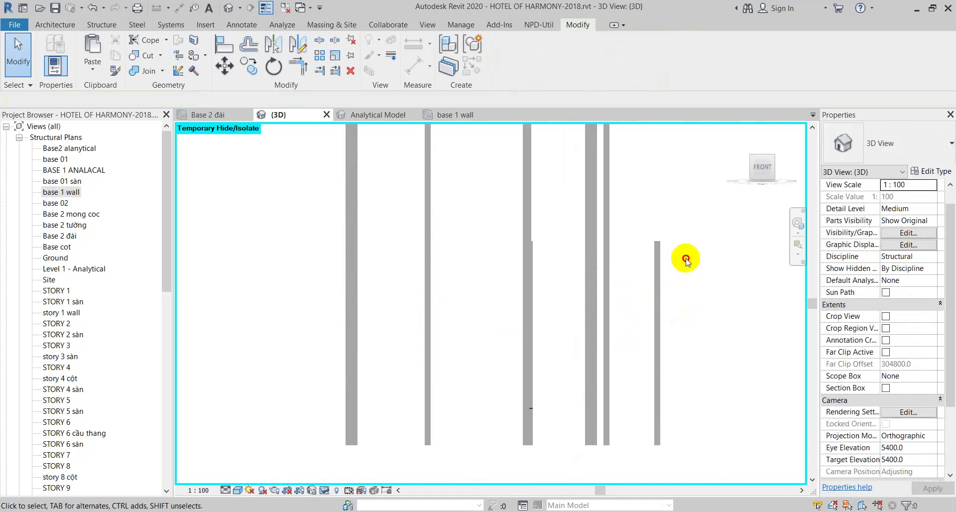
Try selecting several columns in view and adjust the selection
{"action": "left_click_drag", "start_coordinate": [688, 258], "coordinate": [314, 269]}
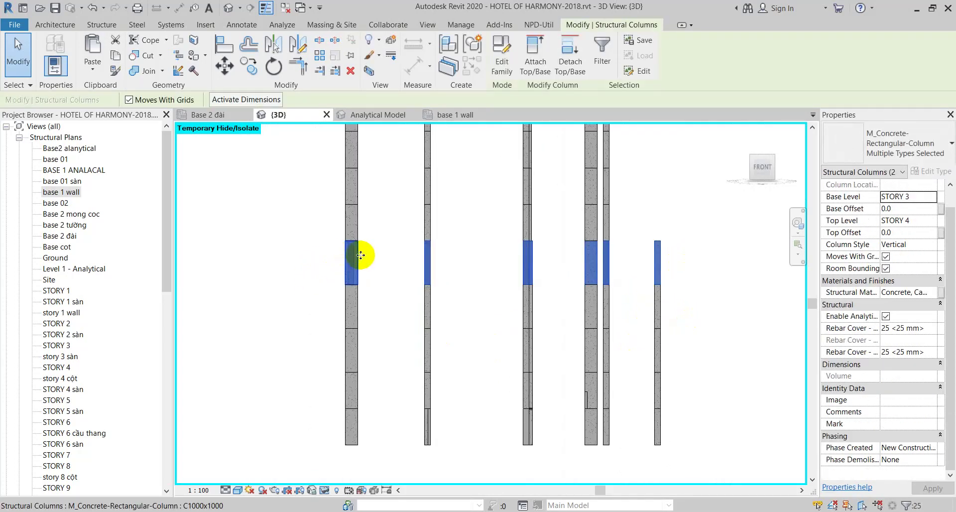
{"action": "scroll", "coordinate": [374, 258], "scroll_direction": "up", "scroll_amount": 3}
{"action": "left_click", "coordinate": [486, 251]}
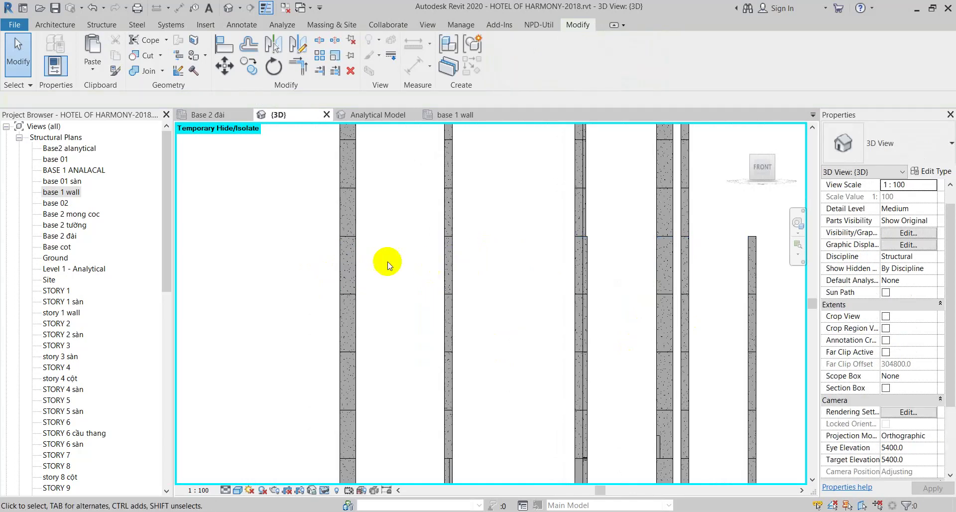
{"action": "left_click", "coordinate": [351, 263]}
{"action": "left_click", "coordinate": [455, 263]}
{"action": "left_click", "coordinate": [436, 280]}
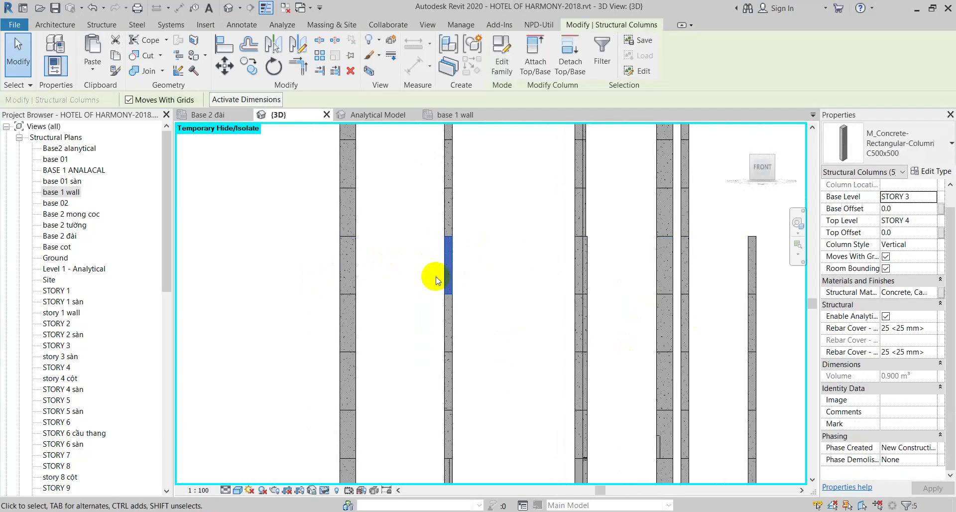
{"action": "left_click", "coordinate": [609, 252], "text": "ctrl"}
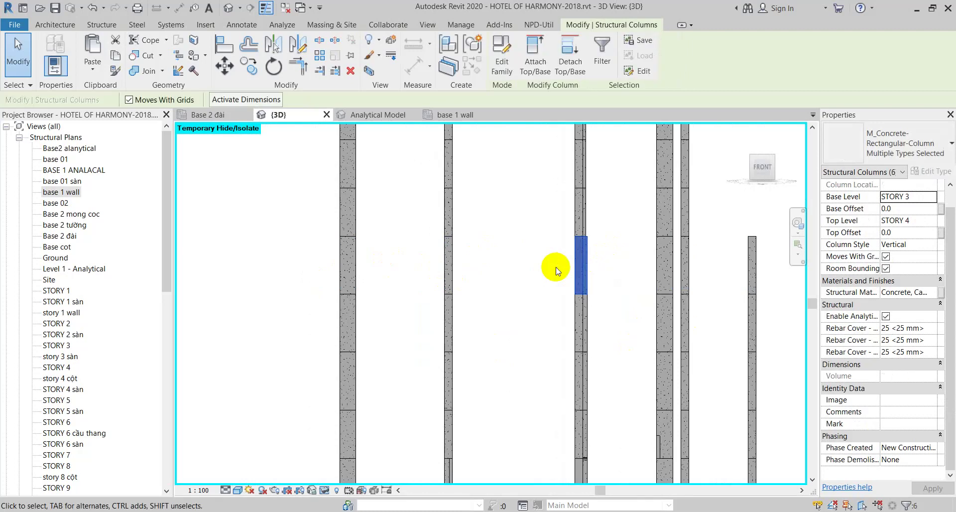
{"action": "middle_click_drag", "start_coordinate": [488, 257], "coordinate": [455, 241], "text": "shift"}
Narrow the selection to the STORY 3 columns around C-2 and E-2
{"action": "left_click_drag", "start_coordinate": [506, 260], "coordinate": [433, 273]}
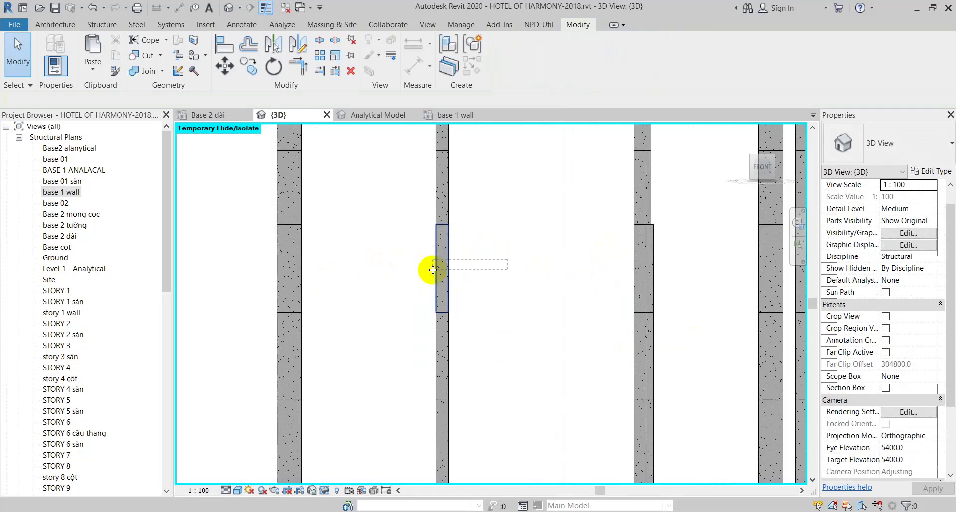
{"action": "middle_click_drag", "start_coordinate": [533, 294], "coordinate": [508, 299], "text": "shift"}
{"action": "left_click", "coordinate": [475, 273]}
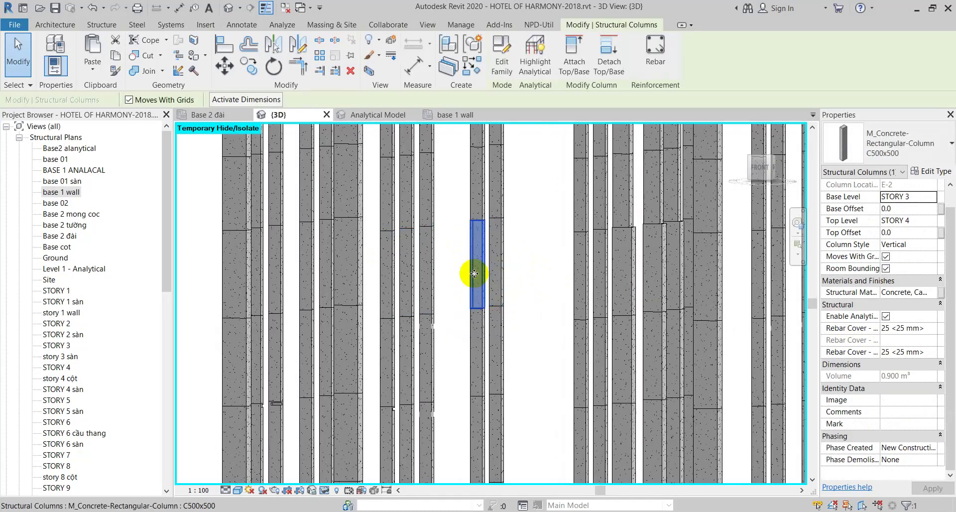
{"action": "left_click", "coordinate": [427, 273]}
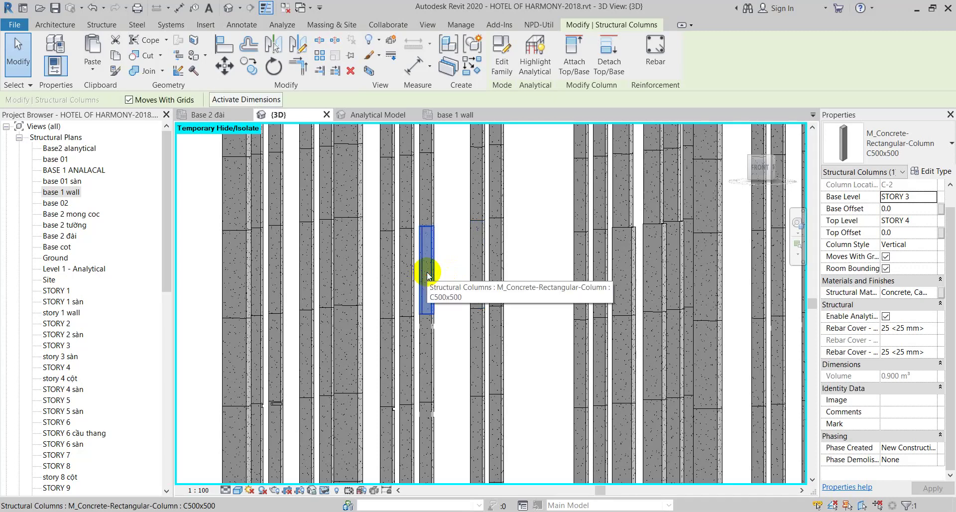
{"action": "mouse_move", "coordinate": [427, 275]}
{"action": "middle_mouse_down", "text": "shift"}
{"action": "mouse_move", "coordinate": [399, 278]}
{"action": "mouse_move", "coordinate": [444, 315]}
{"action": "mouse_move", "coordinate": [405, 273]}
{"action": "middle_mouse_up", "text": "shift"}
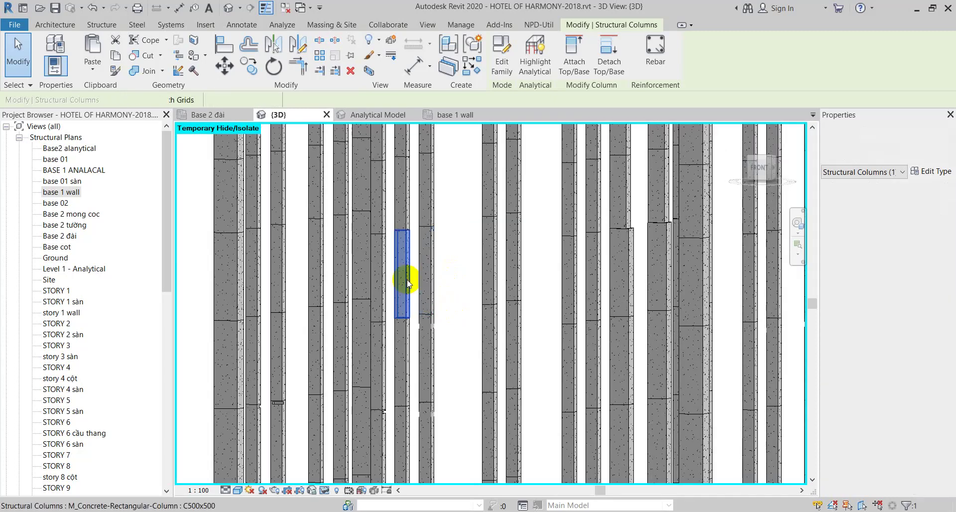
{"action": "left_click_drag", "start_coordinate": [407, 282], "coordinate": [426, 268]}
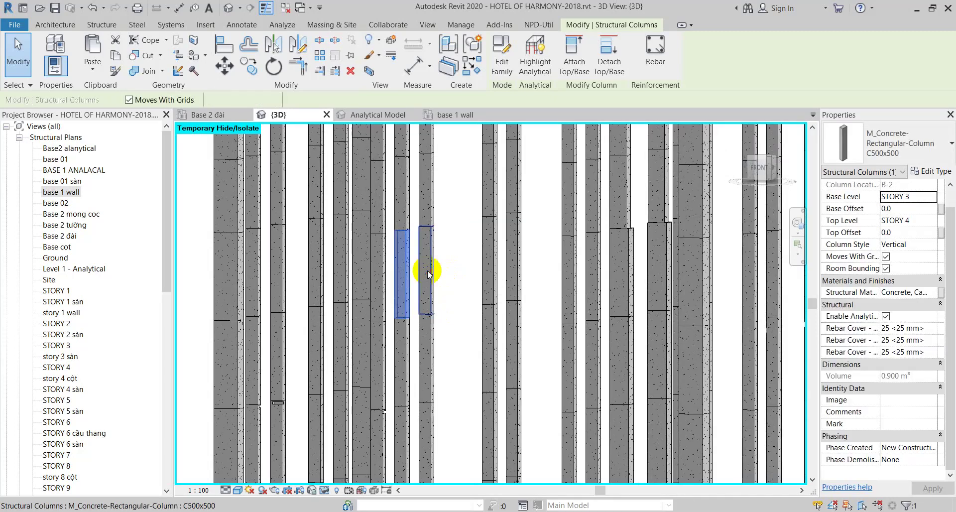
{"action": "left_click", "coordinate": [481, 261], "text": "ctrl"}
Cut the STORY 3 columns at C-2 and E-2 and paste them Aligned to Same Place
{"action": "left_click", "coordinate": [497, 208]}
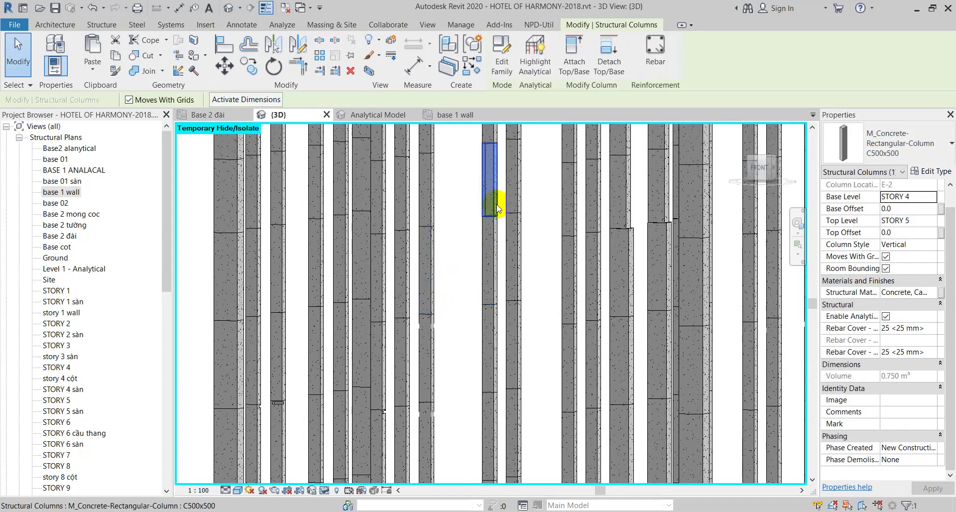
{"action": "left_click", "coordinate": [426, 204]}
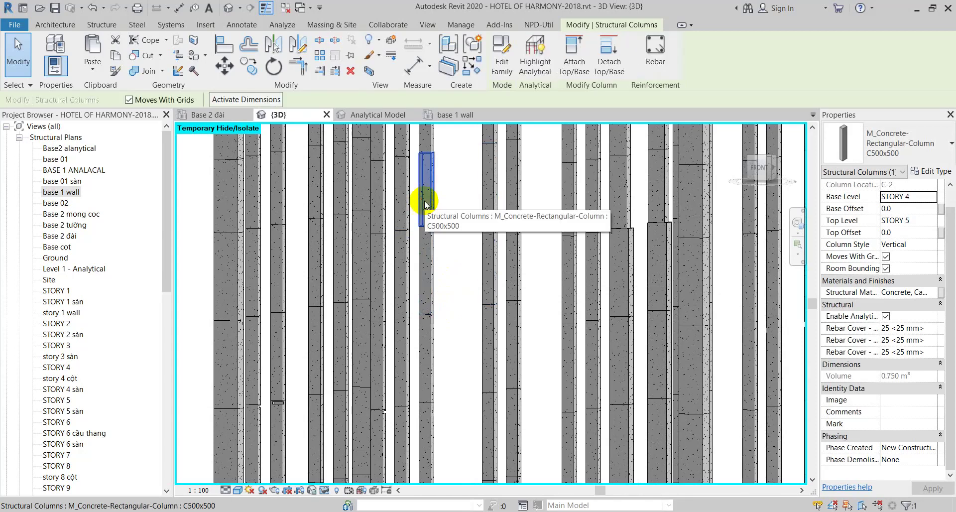
{"action": "left_click", "coordinate": [430, 250]}
{"action": "left_click", "coordinate": [497, 254], "text": "ctrl"}
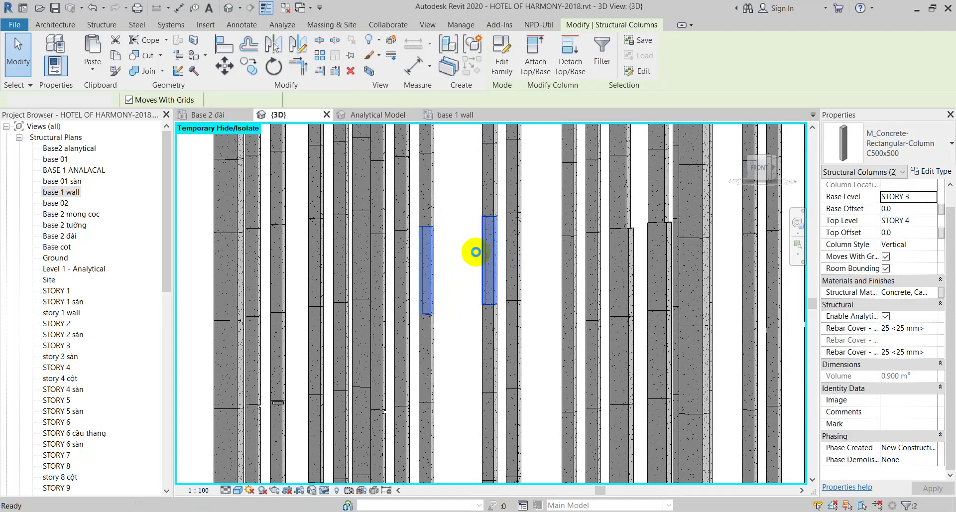
{"action": "key", "text": "ctrl+x"}
{"action": "left_click", "coordinate": [93, 69]}
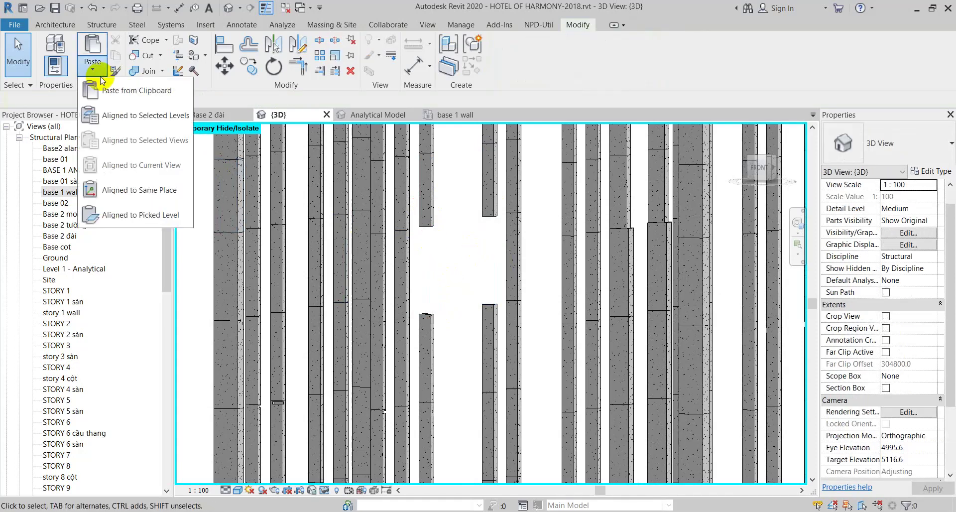
{"action": "left_click", "coordinate": [138, 190]}
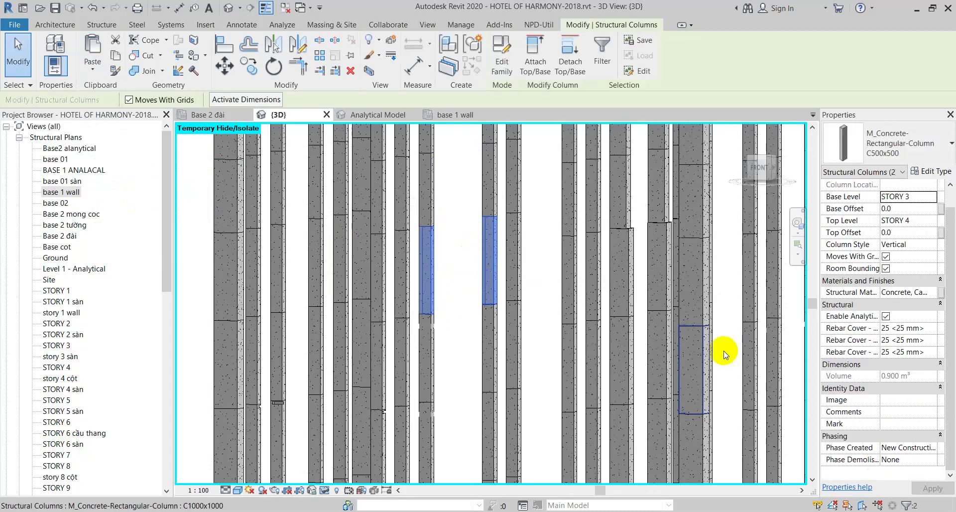
Cut the STORY 4 column at E-2 and paste it back in the same place
{"action": "left_click", "coordinate": [483, 181]}
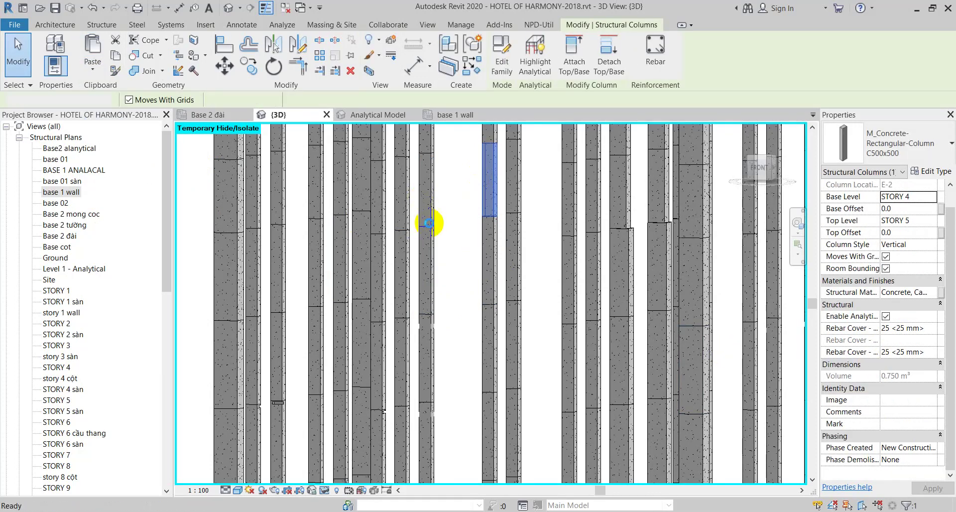
{"action": "key", "text": "ctrl+x"}
{"action": "left_click", "coordinate": [95, 70]}
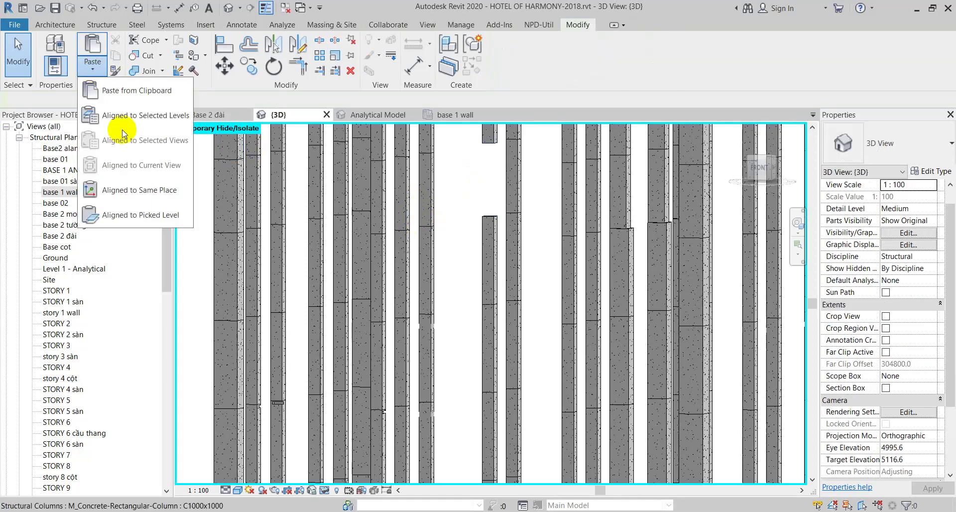
{"action": "left_click", "coordinate": [125, 191]}
{"action": "middle_click_drag", "start_coordinate": [454, 187], "coordinate": [488, 326]}
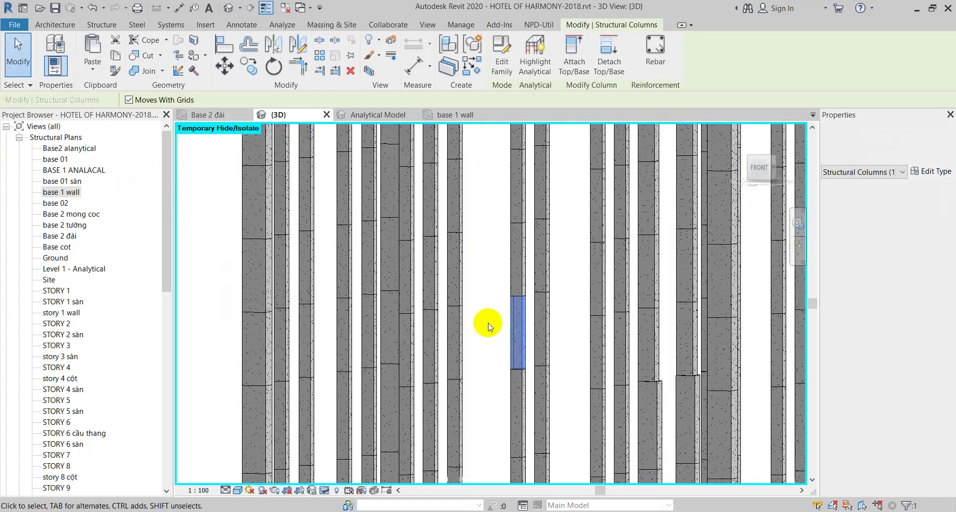
Select and clear columns at C-2 and E-2 to locate the stacked duplicates
{"action": "left_click", "coordinate": [458, 274]}
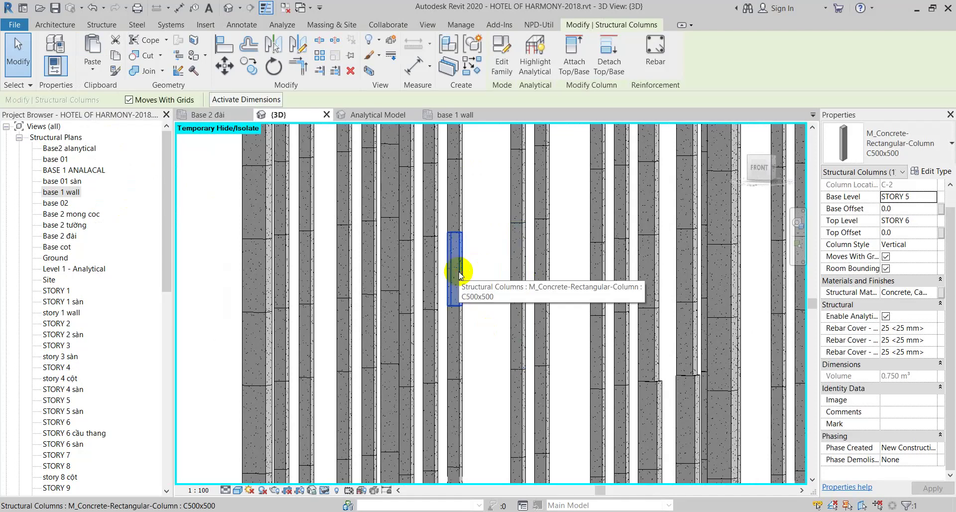
{"action": "left_click", "coordinate": [520, 250]}
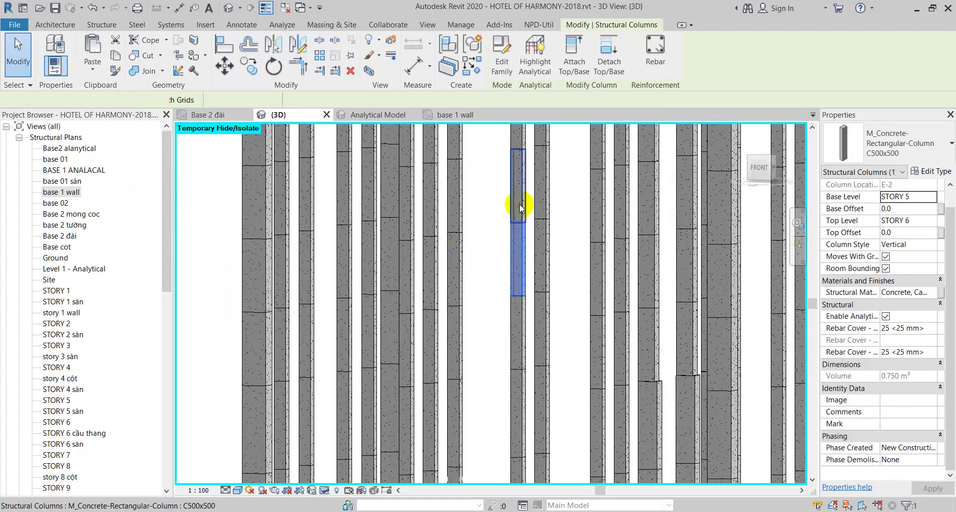
{"action": "left_click", "coordinate": [518, 214], "text": "ctrl"}
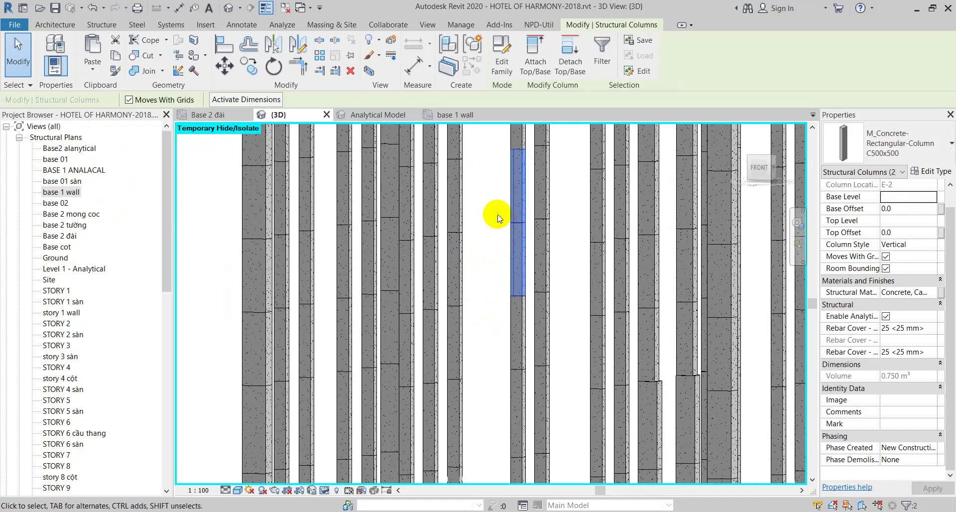
{"action": "key", "text": "Escape"}
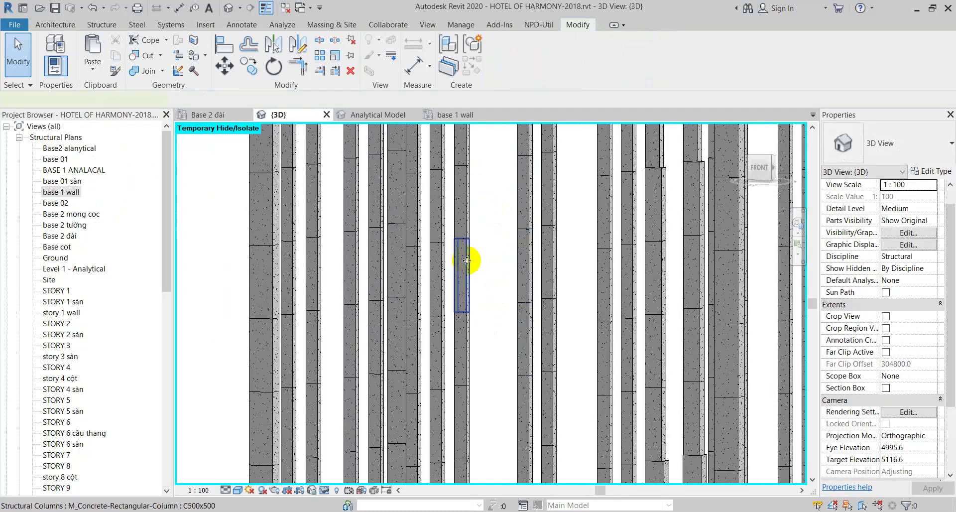
{"action": "left_click", "coordinate": [467, 260]}
{"action": "left_click", "coordinate": [524, 278]}
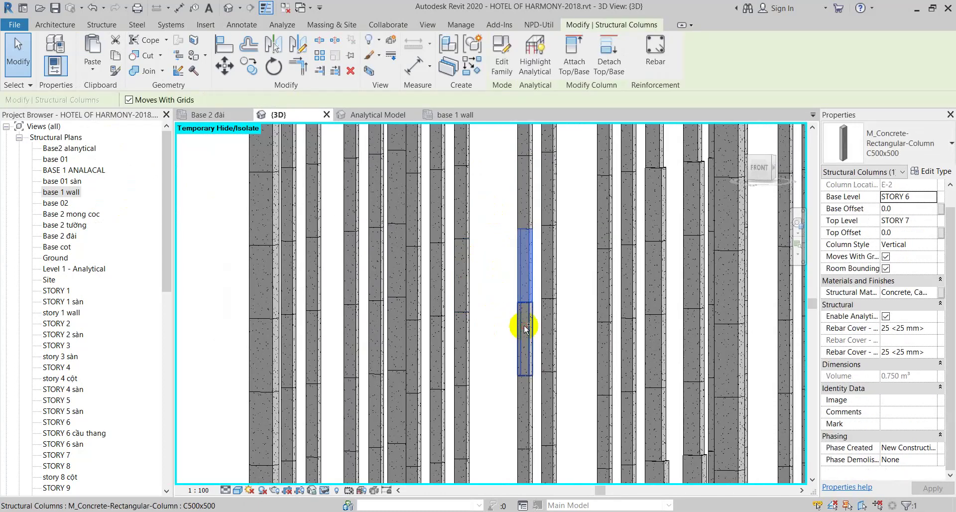
{"action": "left_click", "coordinate": [505, 329]}
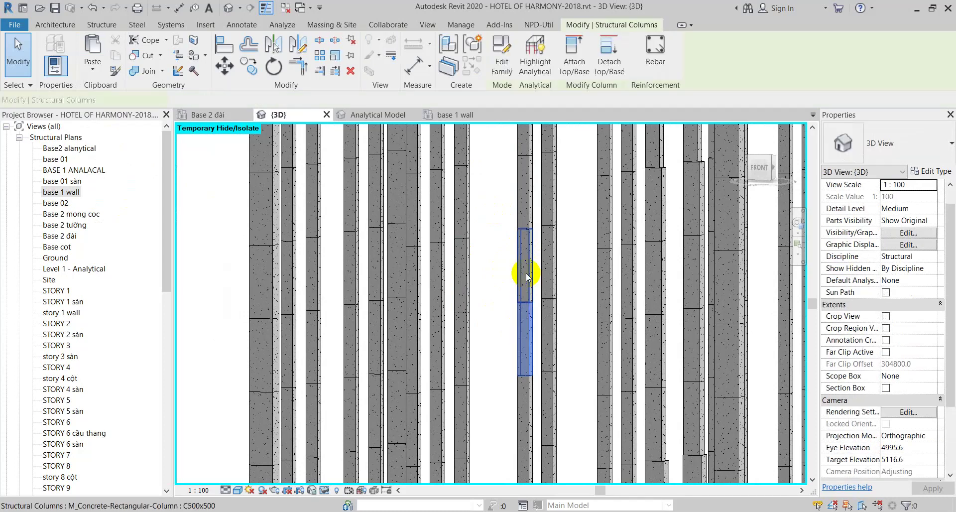
Remove the two stacked E-2 columns and paste them back in place
{"action": "left_click", "coordinate": [527, 276]}
{"action": "left_click", "coordinate": [520, 329], "text": "ctrl"}
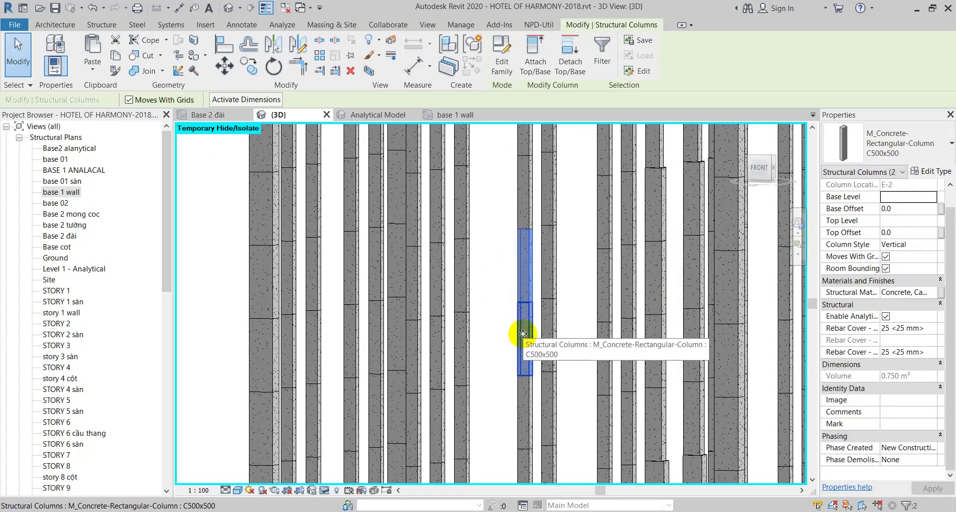
{"action": "key", "text": "Delete"}
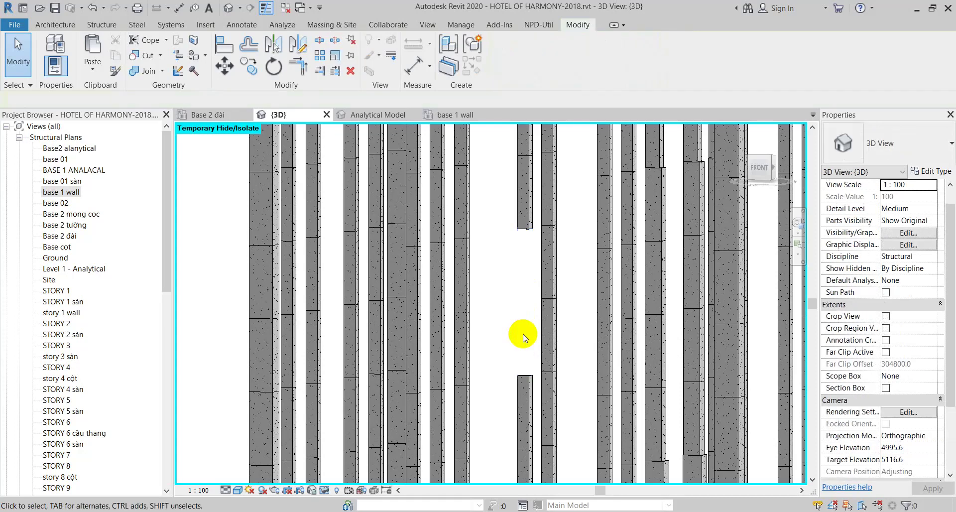
{"action": "left_click", "coordinate": [93, 69]}
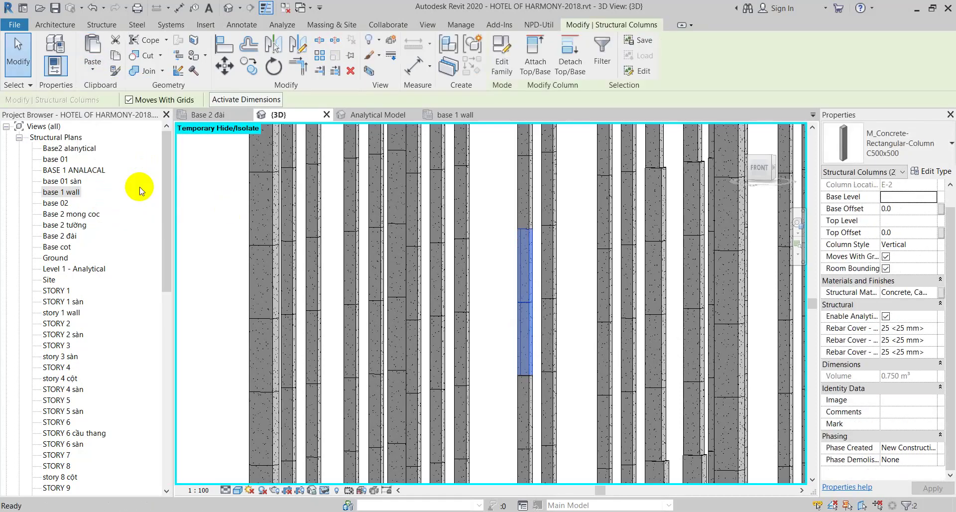
Check the E-2 column segments from STORY 7 up to STORY 13
{"action": "left_click", "coordinate": [532, 200]}
{"action": "middle_click_drag", "start_coordinate": [532, 200], "coordinate": [529, 284]}
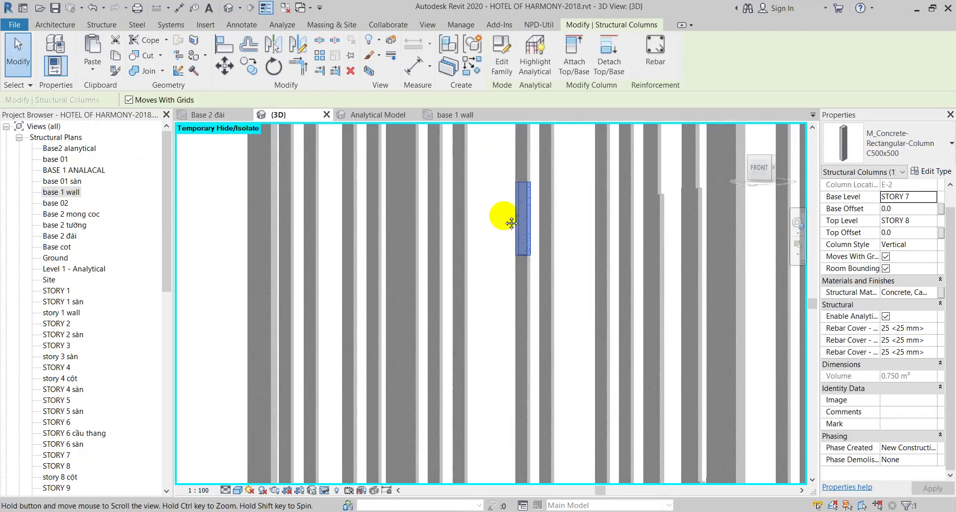
{"action": "left_click", "coordinate": [528, 214]}
{"action": "left_click", "coordinate": [528, 160]}
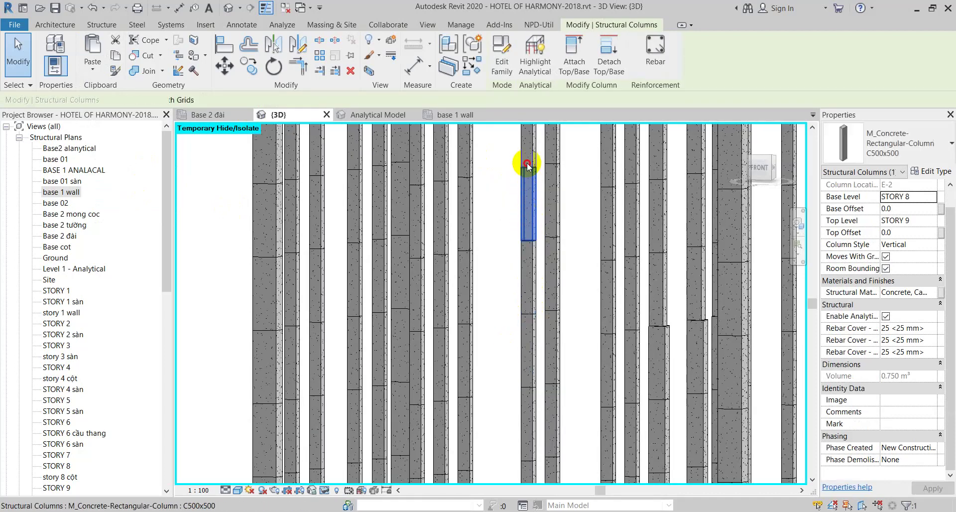
{"action": "middle_click_drag", "start_coordinate": [528, 160], "coordinate": [540, 304]}
{"action": "left_click", "coordinate": [523, 202]}
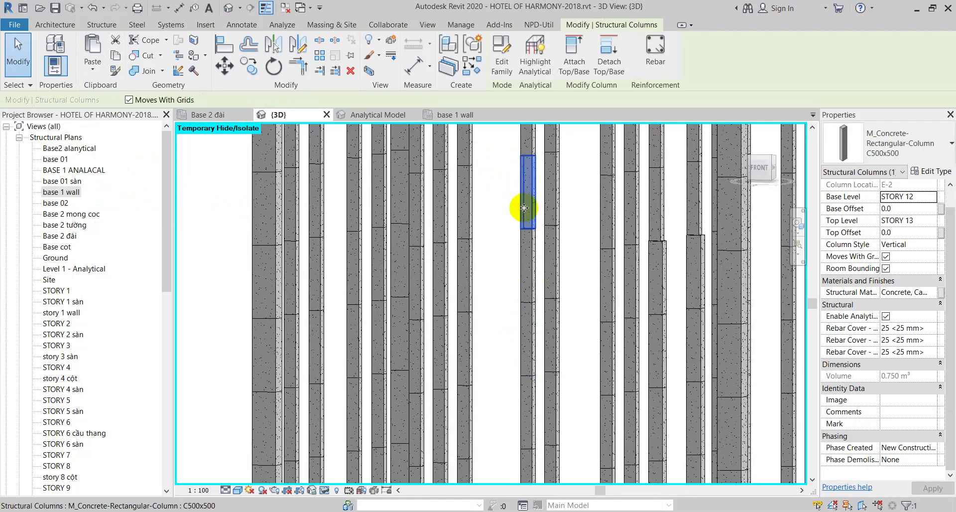
Continue checking up to STORY 18, then view the model from the front
{"action": "scroll", "coordinate": [523, 206], "scroll_direction": "down", "scroll_amount": 5}
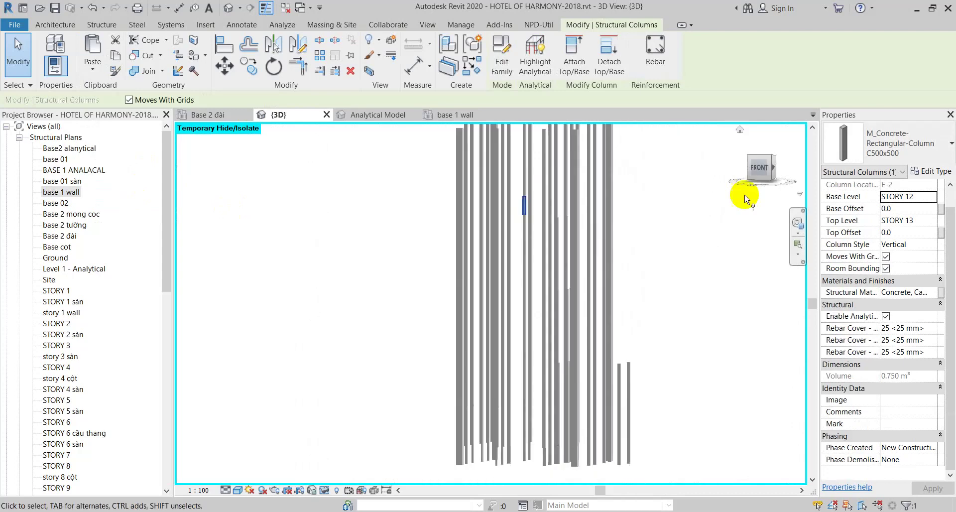
{"action": "left_click", "coordinate": [523, 173]}
{"action": "left_click", "coordinate": [518, 132]}
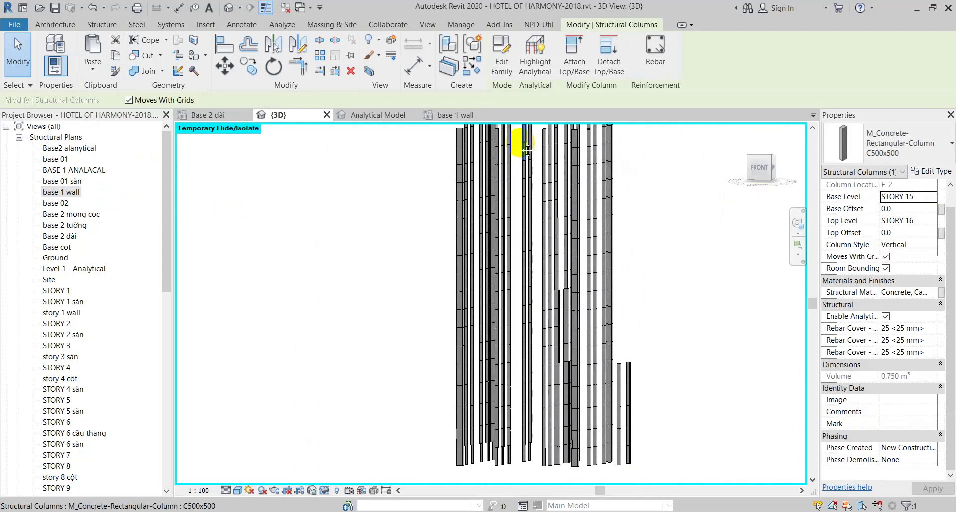
{"action": "middle_click_drag", "start_coordinate": [518, 132], "coordinate": [518, 223]}
{"action": "left_click", "coordinate": [527, 204]}
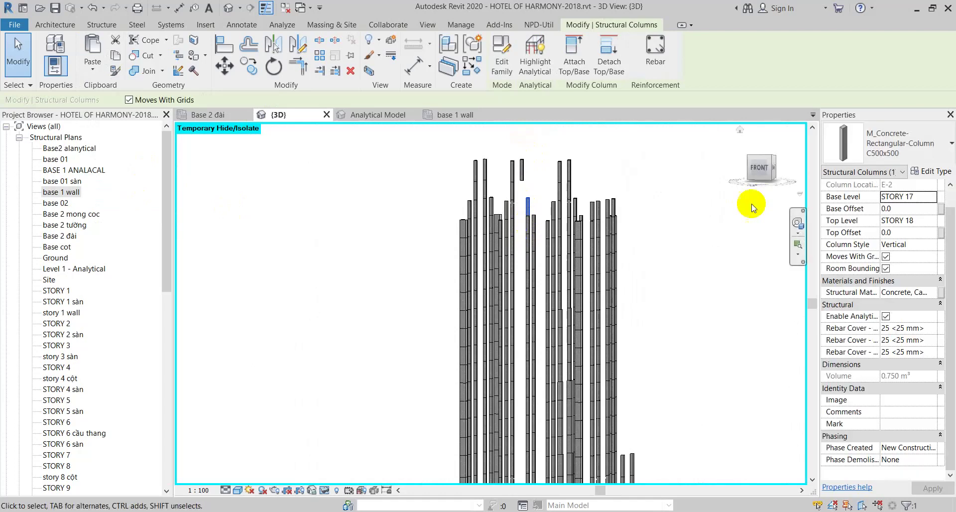
{"action": "left_click", "coordinate": [758, 167]}
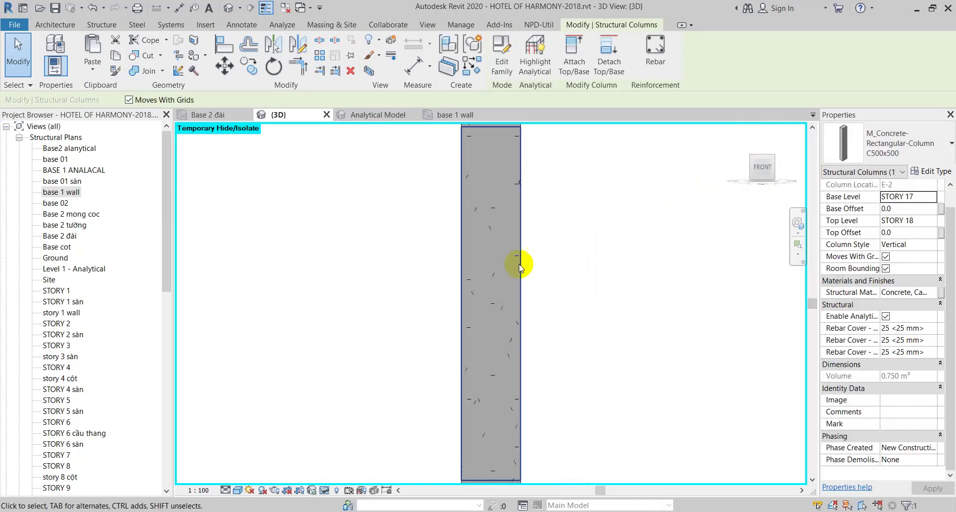
{"action": "scroll", "coordinate": [470, 261], "scroll_direction": "down", "scroll_amount": 3}
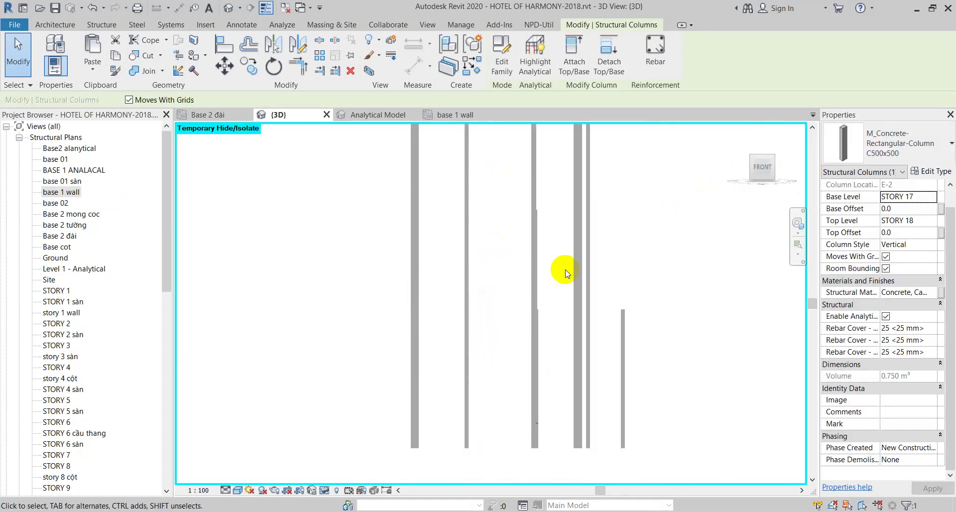
{"action": "left_click", "coordinate": [677, 319]}
Crossing-select the STORY 3 and STORY 4 column rows to inspect them
{"action": "left_click_drag", "start_coordinate": [677, 319], "coordinate": [309, 324]}
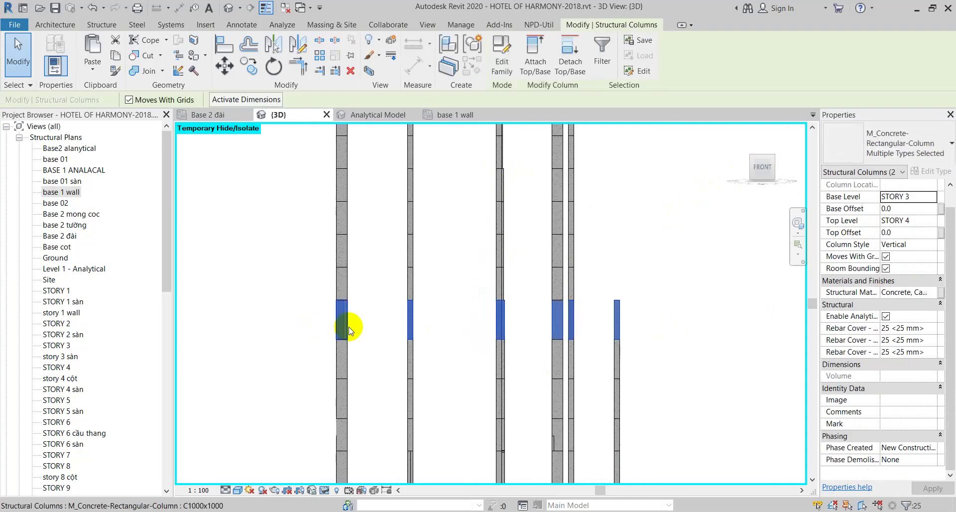
{"action": "left_click_drag", "start_coordinate": [618, 272], "coordinate": [330, 284]}
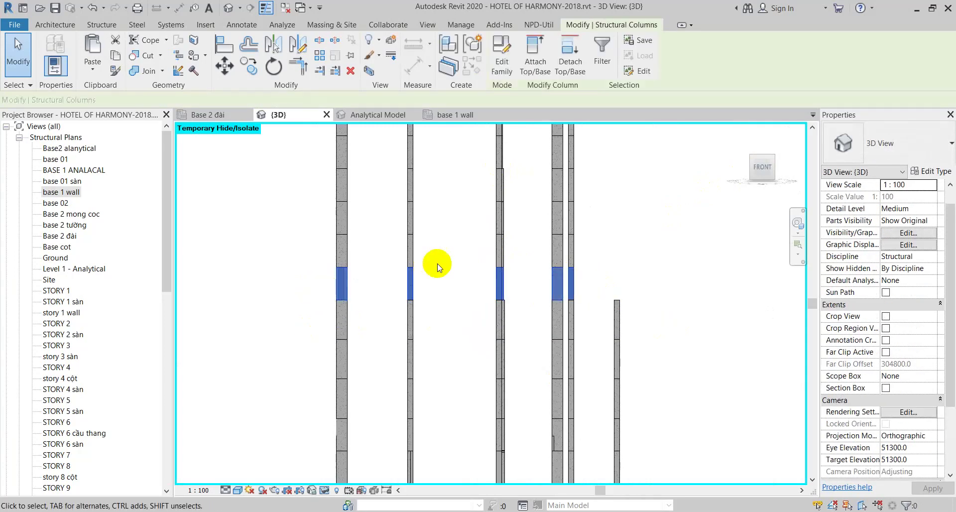
{"action": "left_click", "coordinate": [409, 283]}
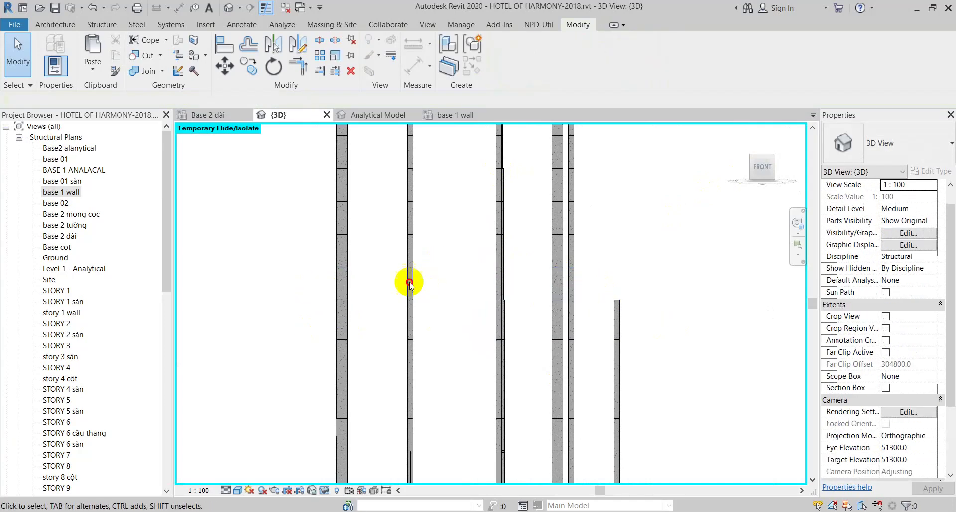
{"action": "left_click", "coordinate": [353, 284]}
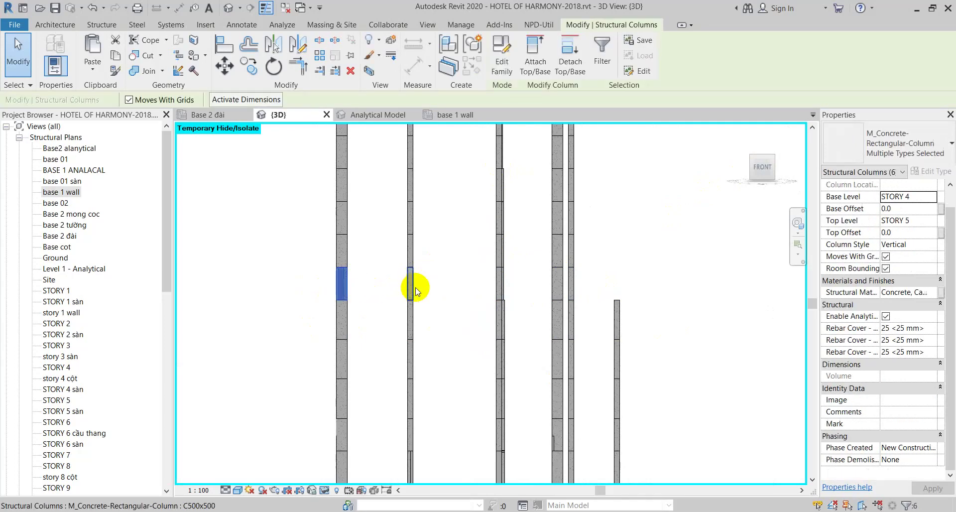
{"action": "left_click_drag", "start_coordinate": [436, 278], "coordinate": [389, 281]}
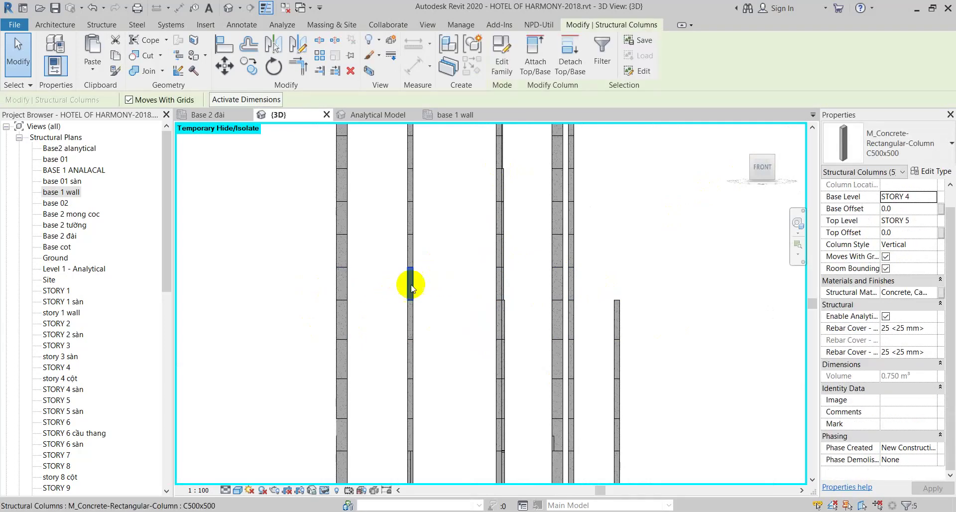
Select the misplaced overlapping STORY 4 column at B-2 and compare it with neighbours
{"action": "mouse_move", "coordinate": [405, 281]}
{"action": "middle_mouse_down", "text": "shift"}
{"action": "mouse_move", "coordinate": [431, 304]}
{"action": "mouse_move", "coordinate": [411, 273]}
{"action": "middle_mouse_up", "text": "shift"}
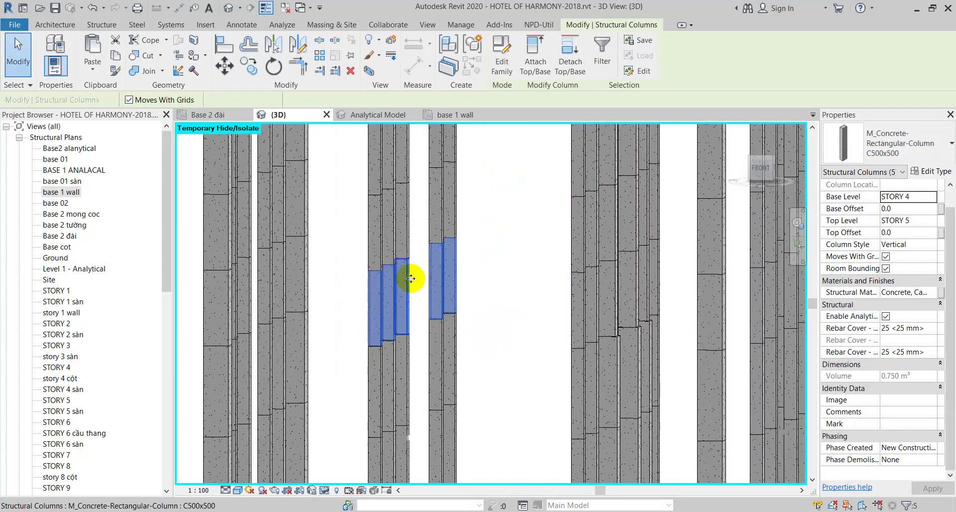
{"action": "left_click", "coordinate": [411, 278]}
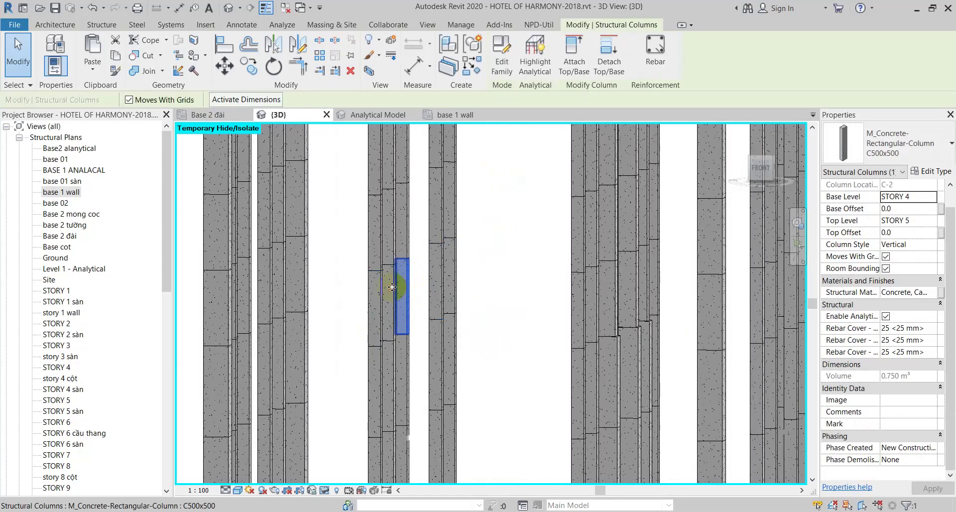
{"action": "left_click", "coordinate": [379, 298]}
{"action": "middle_click_drag", "start_coordinate": [378, 298], "coordinate": [389, 294], "text": "shift"}
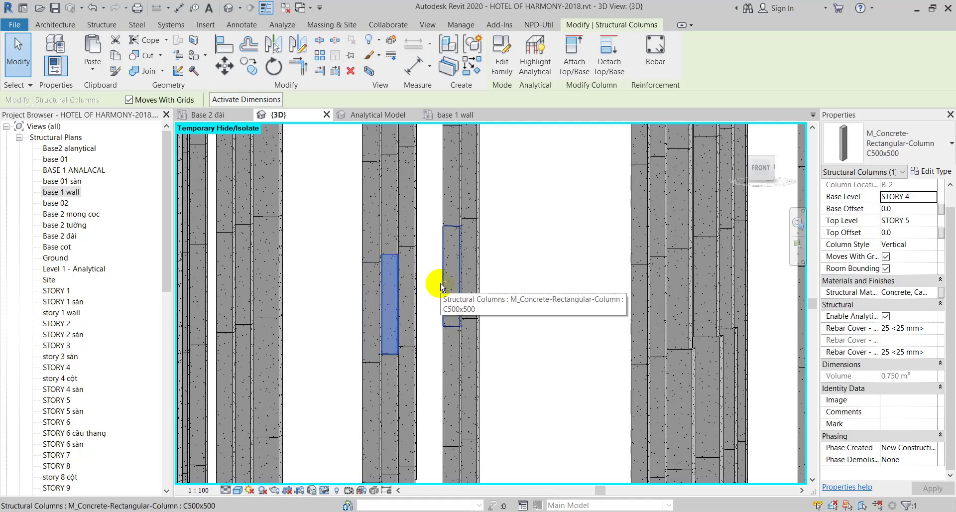
Cut the B-2 column and paste it back in its original place
{"action": "key", "text": "ctrl+x"}
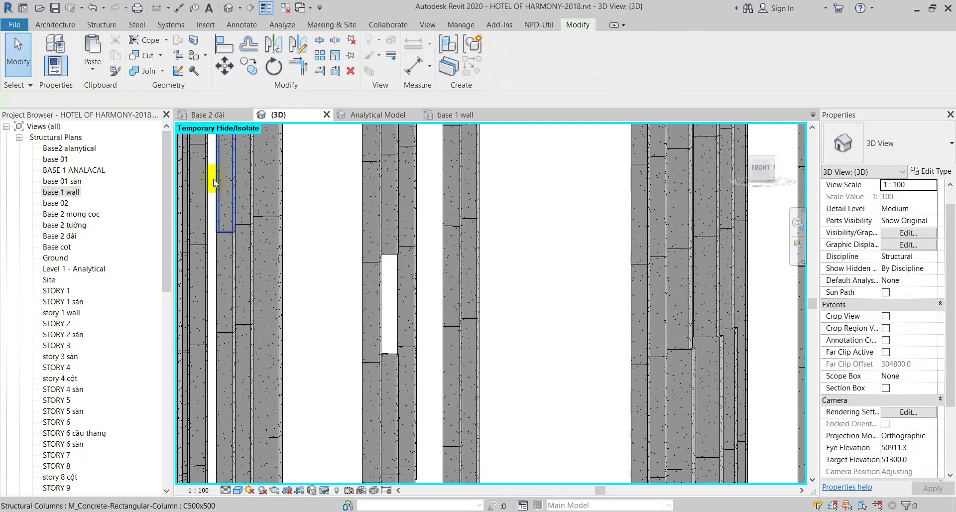
{"action": "left_click", "coordinate": [91, 70]}
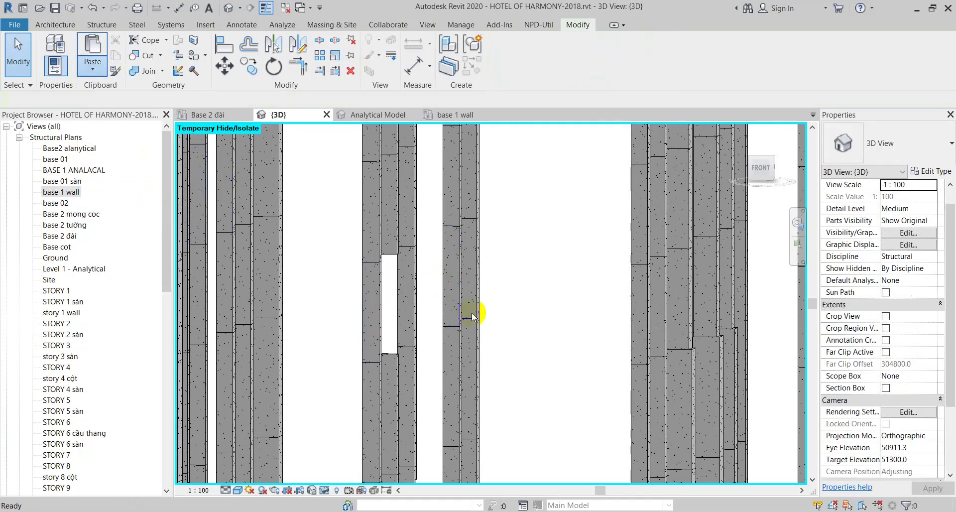
{"action": "left_click", "coordinate": [411, 296]}
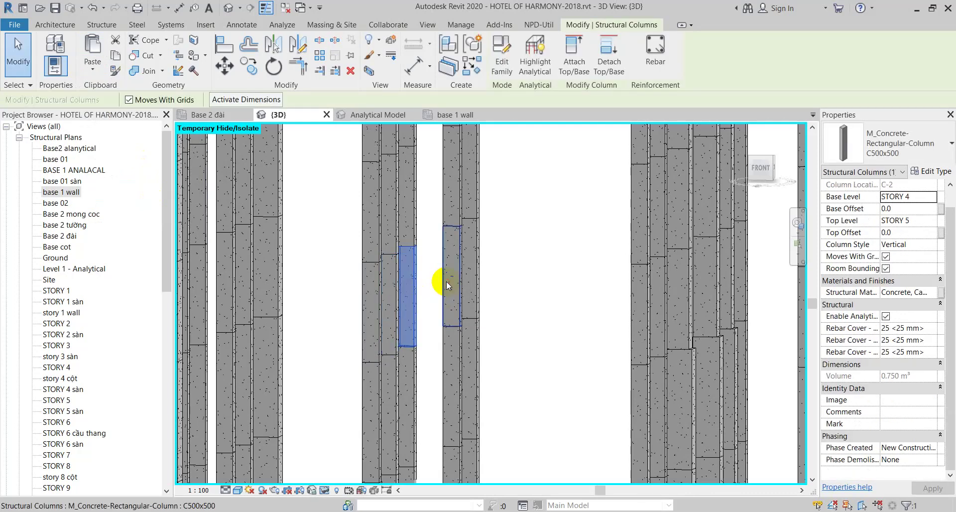
Check the STORY 4 columns at E-2 and F-2, then view from the front
{"action": "left_click", "coordinate": [446, 285]}
{"action": "left_click", "coordinate": [473, 271]}
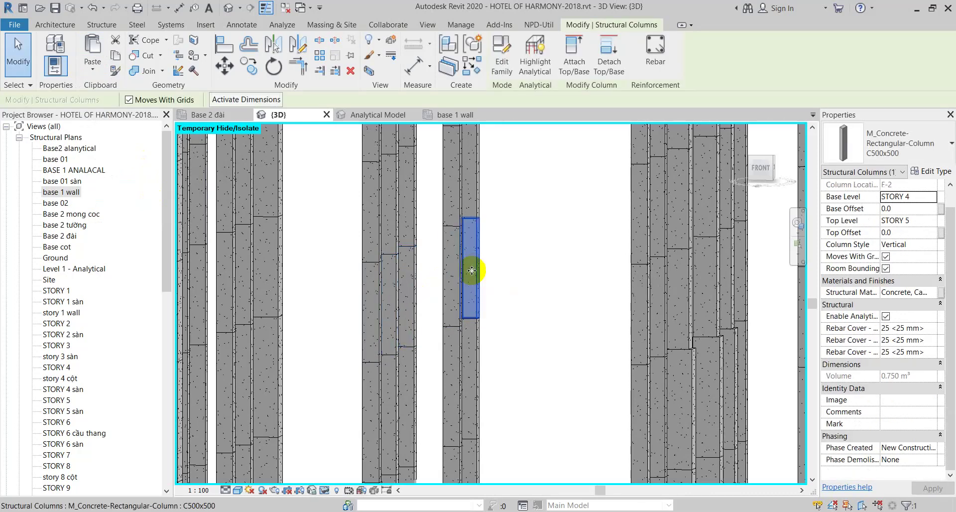
{"action": "scroll", "coordinate": [474, 270], "scroll_direction": "down", "scroll_amount": 4}
{"action": "left_click", "coordinate": [763, 169]}
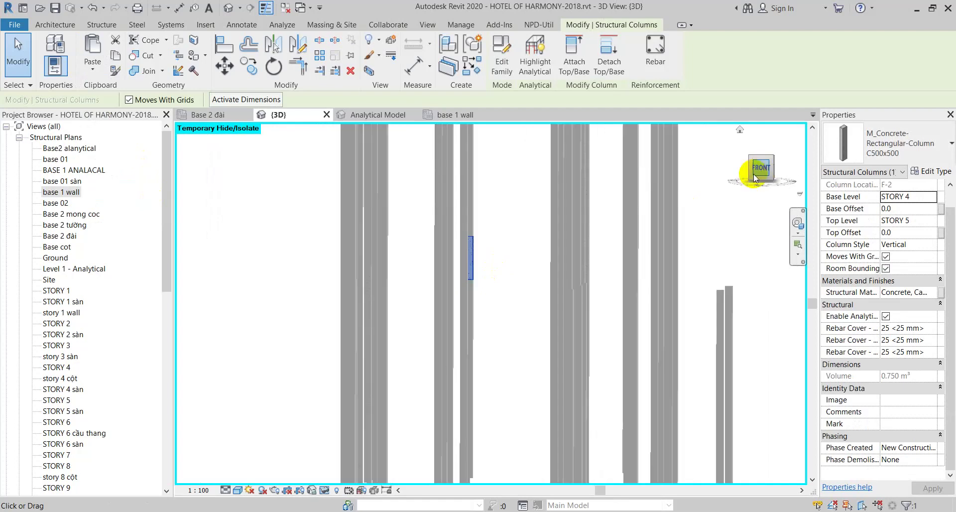
{"action": "scroll", "coordinate": [483, 273], "scroll_direction": "down", "scroll_amount": 3}
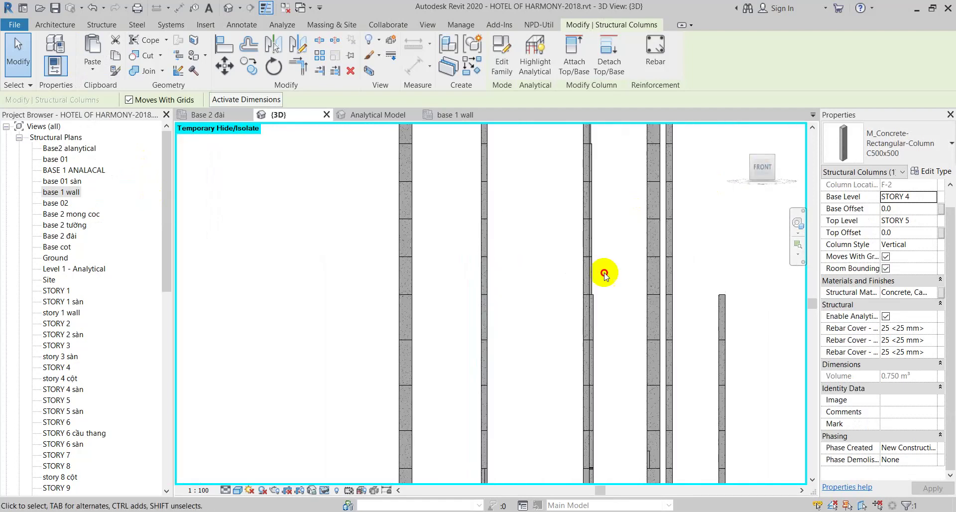
Chain-select the STORY 4 and STORY 5 column rows and orbit to inspect them
{"action": "left_click", "coordinate": [604, 271]}
{"action": "key", "text": "ctrl+Left"}
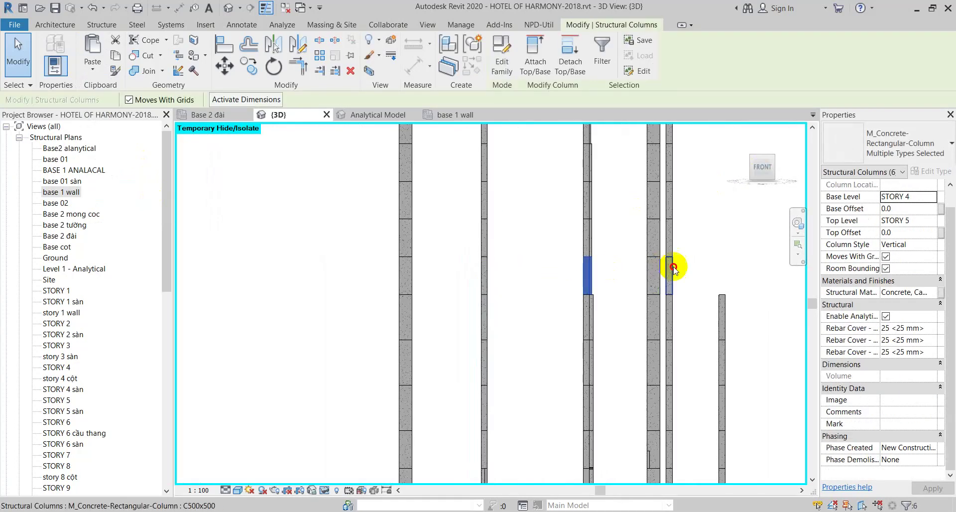
{"action": "left_click", "coordinate": [618, 273]}
{"action": "key", "text": "ctrl+Left"}
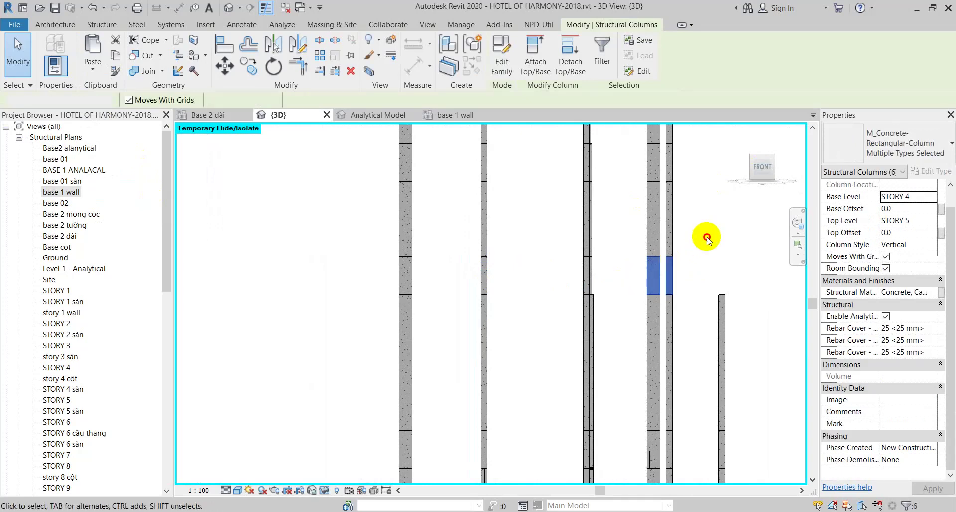
{"action": "left_click", "coordinate": [383, 241]}
{"action": "key", "text": "ctrl+Left"}
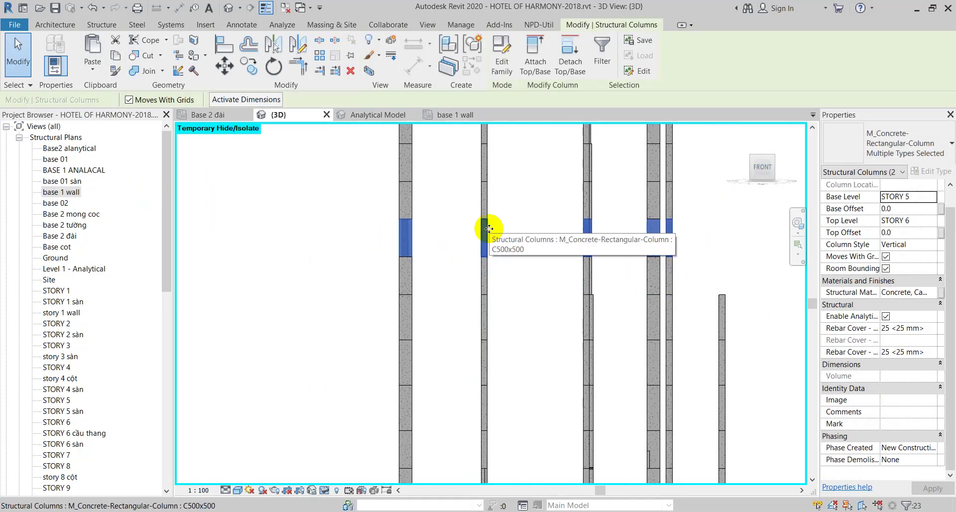
{"action": "scroll", "coordinate": [489, 229], "scroll_direction": "up", "scroll_amount": 3}
{"action": "mouse_move", "coordinate": [438, 239]}
{"action": "middle_mouse_down", "text": "shift"}
{"action": "mouse_move", "coordinate": [529, 260]}
{"action": "mouse_move", "coordinate": [529, 275]}
{"action": "middle_mouse_up", "text": "shift"}
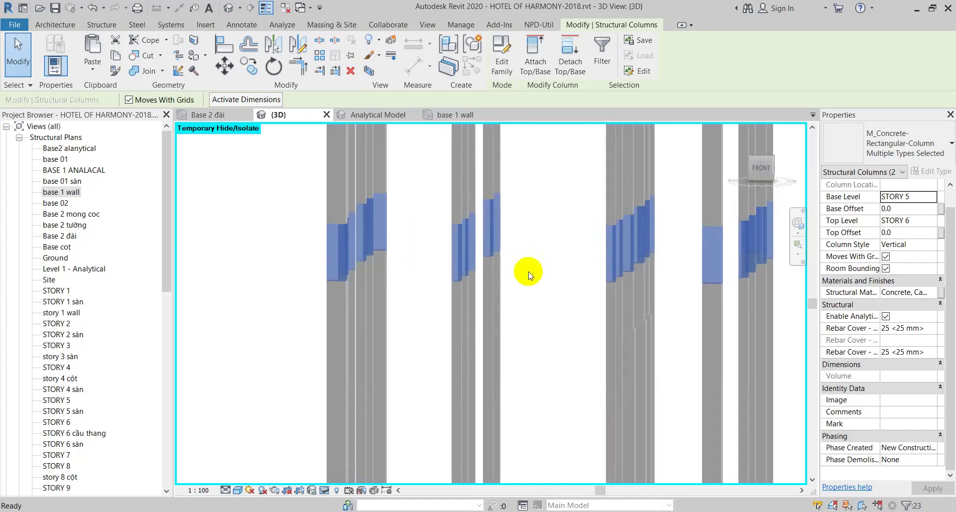
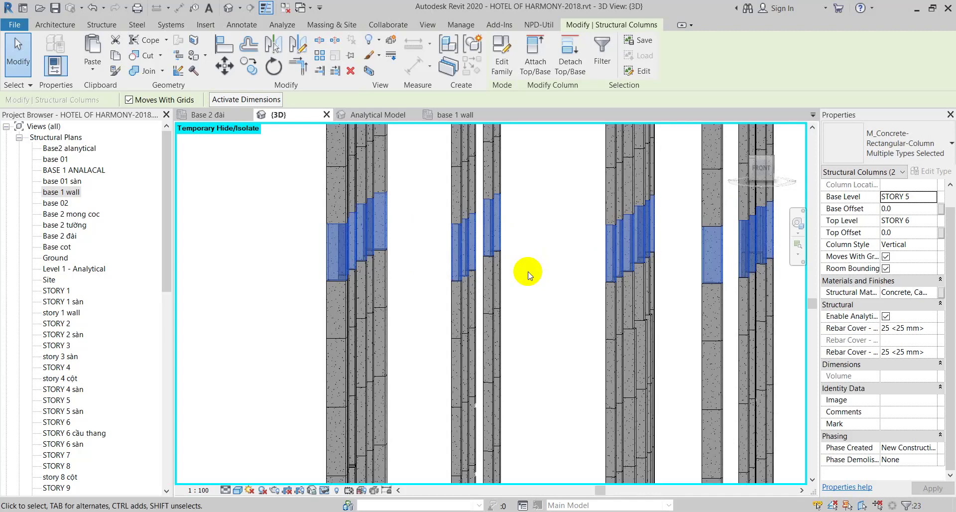
Select and inspect individual STORY 5 columns, panning to other column stacks
{"action": "scroll", "coordinate": [458, 253], "scroll_direction": "up", "scroll_amount": 2}
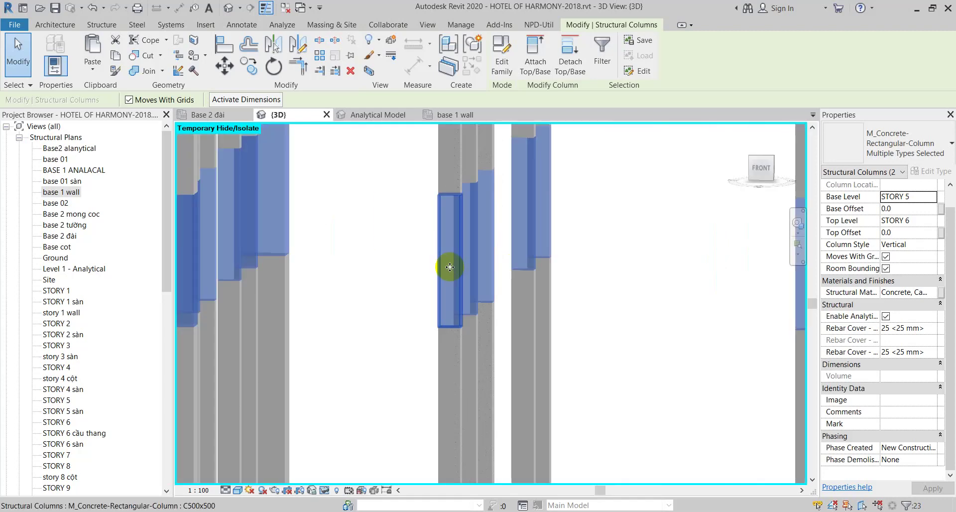
{"action": "left_click", "coordinate": [455, 259]}
{"action": "scroll", "coordinate": [465, 258], "scroll_direction": "up", "scroll_amount": 2}
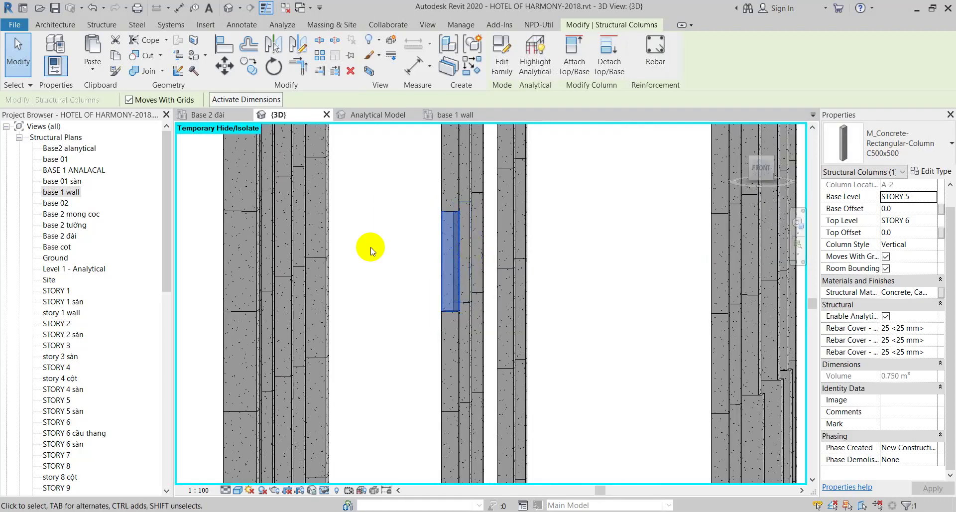
{"action": "left_click", "coordinate": [354, 219]}
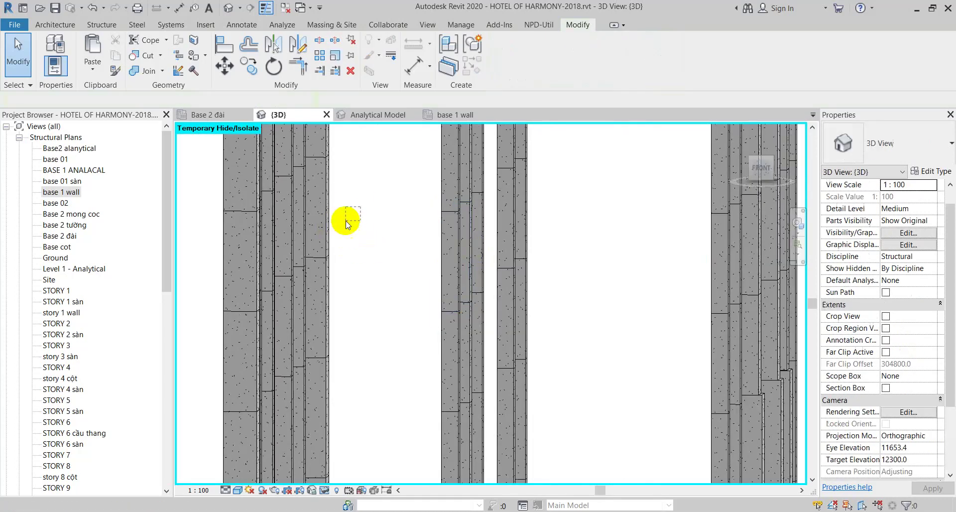
{"action": "left_click", "coordinate": [751, 202]}
{"action": "left_click_drag", "start_coordinate": [741, 172], "coordinate": [569, 219]}
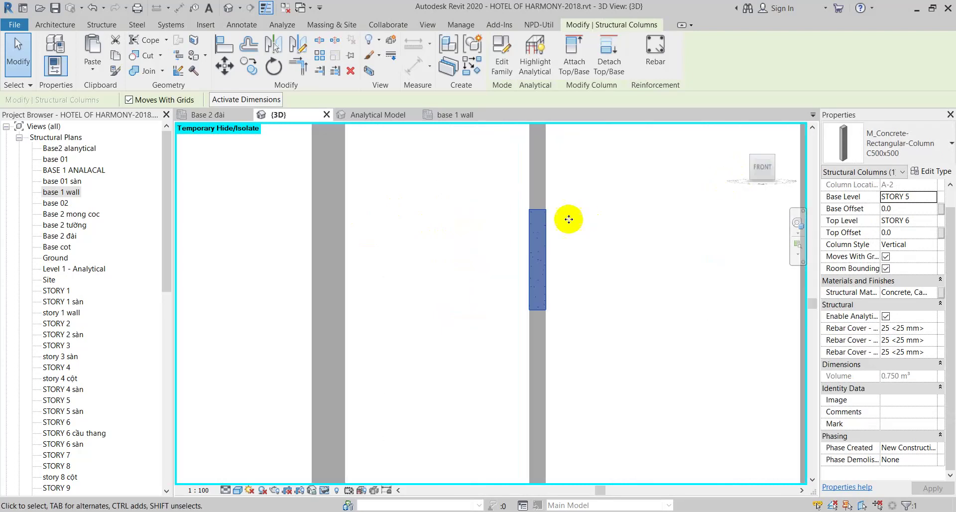
{"action": "scroll", "coordinate": [498, 231], "scroll_direction": "down", "scroll_amount": 2}
Select the remaining STORY 5 column segments, including the thin segment and two right-hand ones
{"action": "left_click", "coordinate": [478, 234]}
{"action": "left_click", "coordinate": [448, 239]}
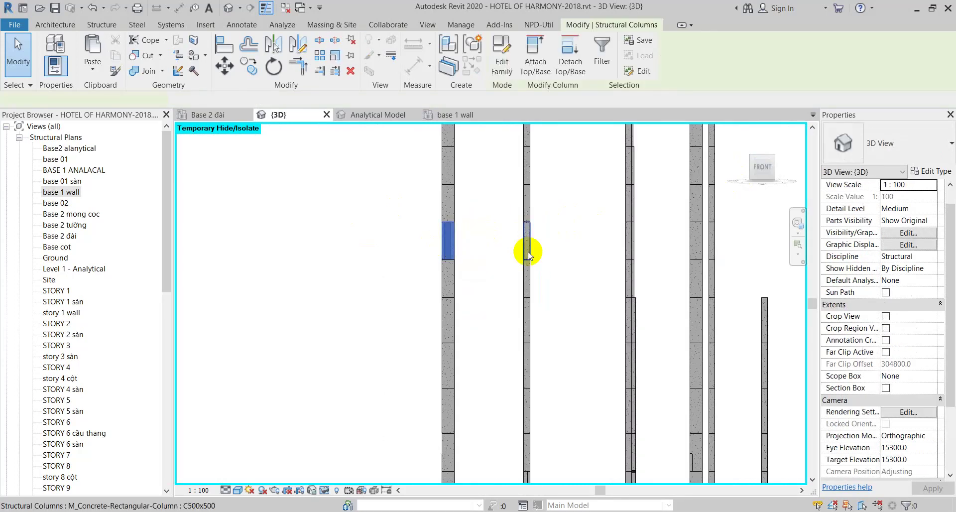
{"action": "middle_click_drag", "start_coordinate": [528, 254], "coordinate": [487, 261]}
{"action": "left_click", "coordinate": [438, 258]}
{"action": "left_click", "coordinate": [472, 255]}
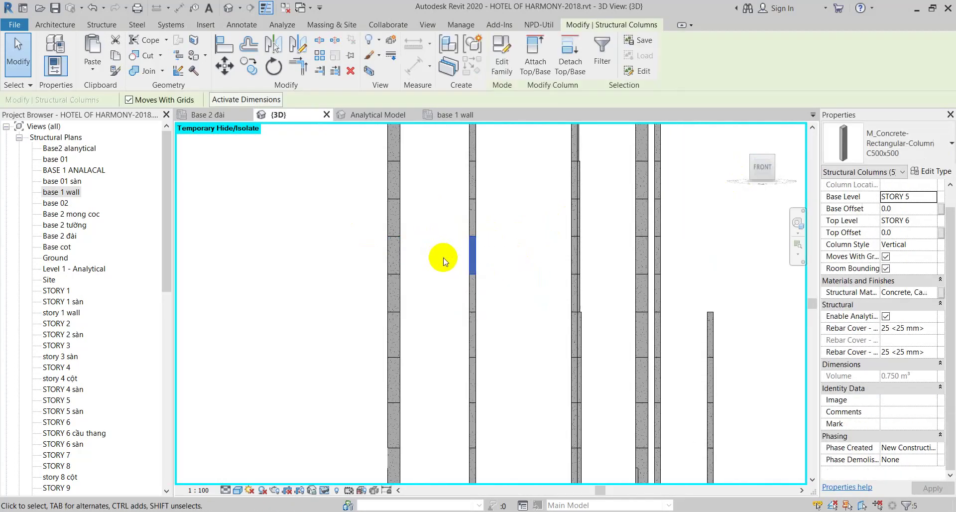
{"action": "left_click", "coordinate": [573, 254]}
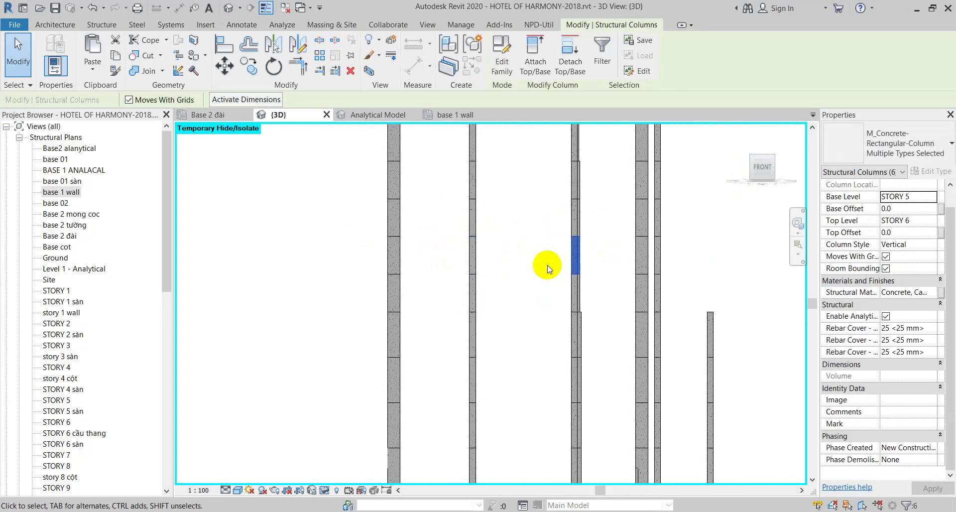
{"action": "left_click", "coordinate": [657, 253]}
{"action": "left_click", "coordinate": [641, 254], "text": "ctrl"}
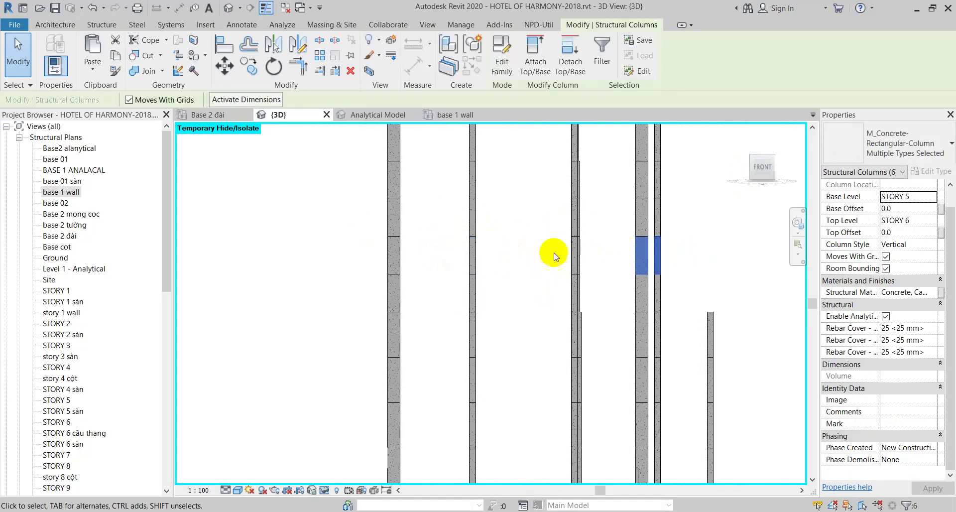
Delete the B-2 column and restore it in its original position
{"action": "mouse_move", "coordinate": [454, 258]}
{"action": "middle_mouse_down", "text": "shift"}
{"action": "mouse_move", "coordinate": [512, 267]}
{"action": "mouse_move", "coordinate": [492, 280]}
{"action": "mouse_move", "coordinate": [473, 250]}
{"action": "middle_mouse_up", "text": "shift"}
{"action": "left_click", "coordinate": [462, 251]}
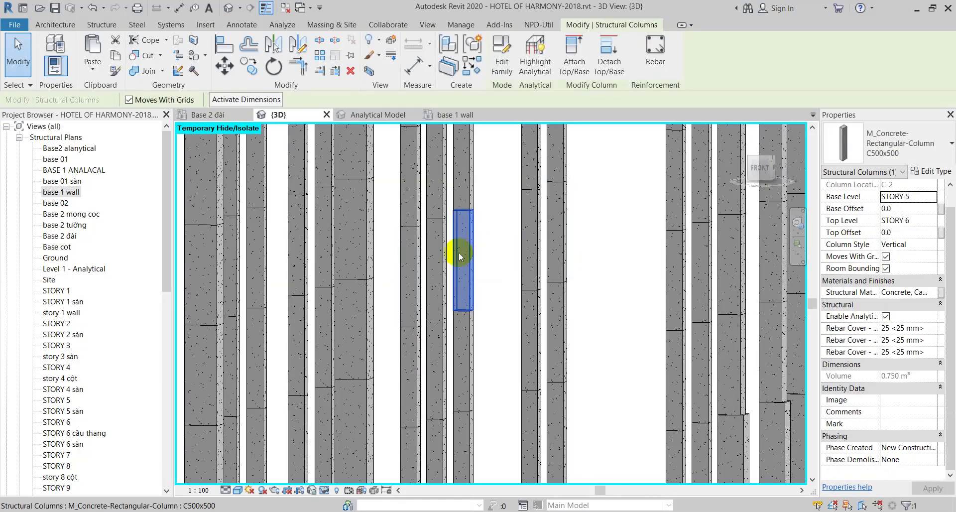
{"action": "left_click", "coordinate": [416, 266]}
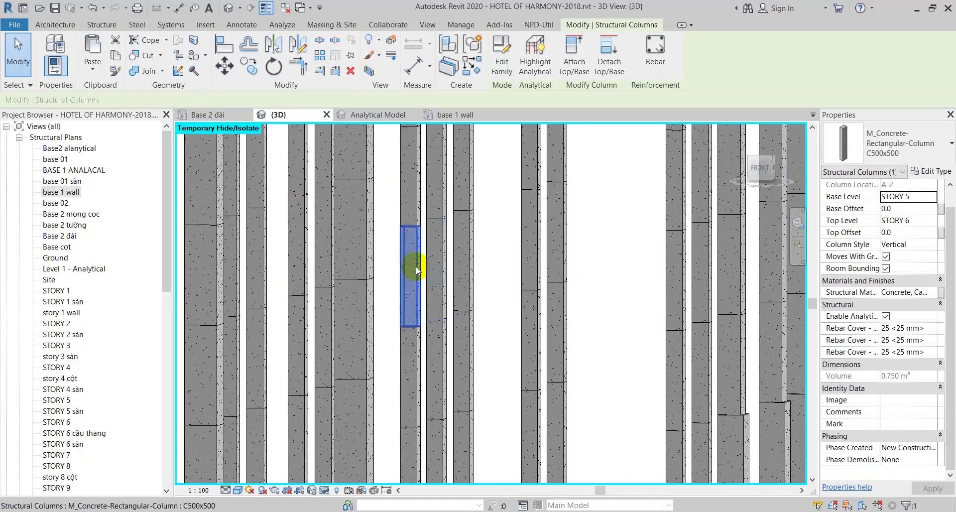
{"action": "left_click", "coordinate": [435, 265]}
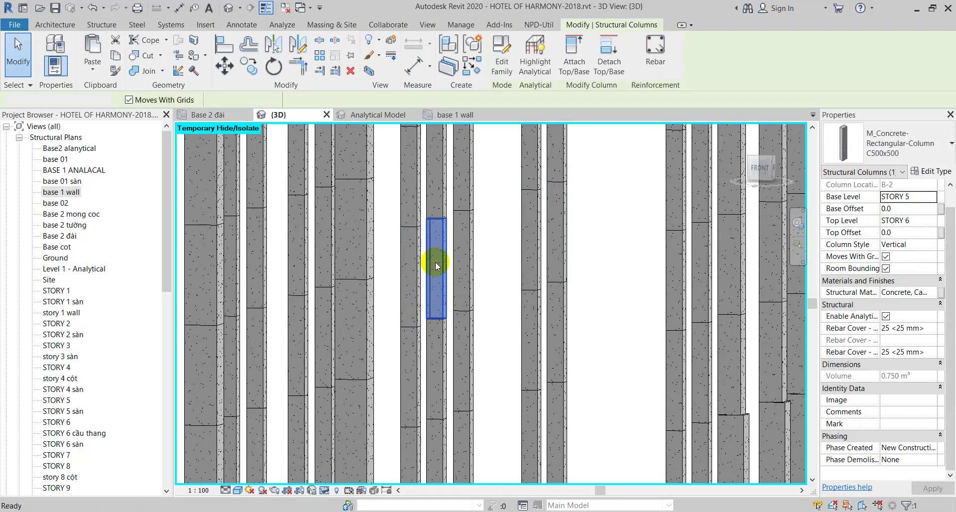
{"action": "key", "text": "Delete"}
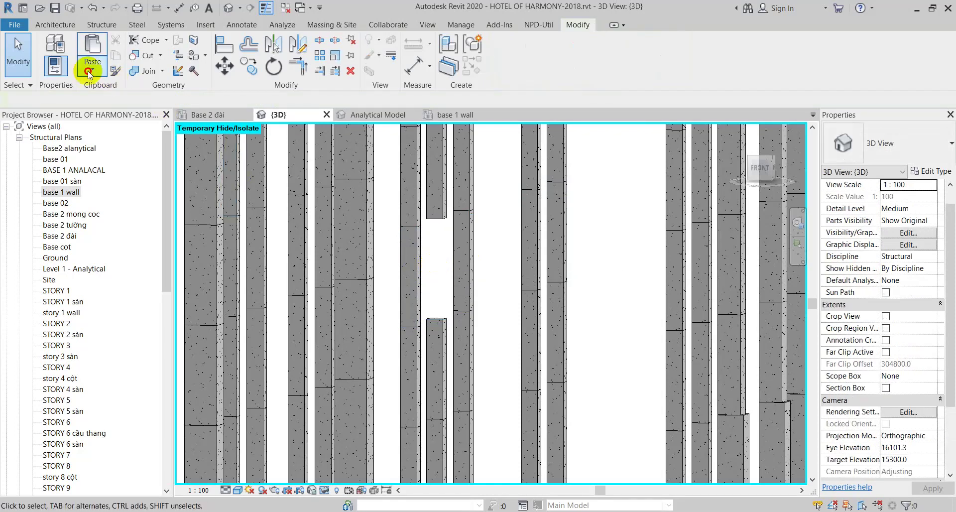
{"action": "left_click", "coordinate": [88, 72]}
{"action": "left_click", "coordinate": [130, 186]}
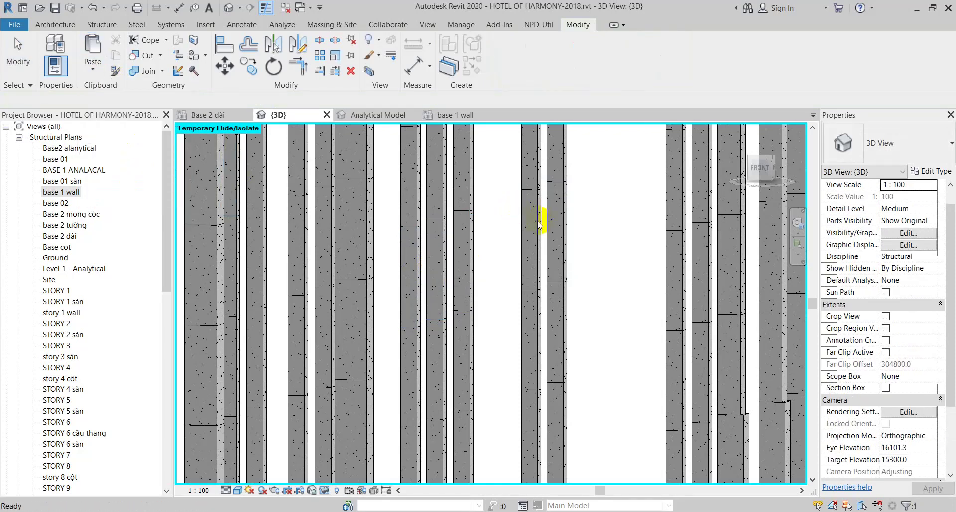
Check the E-2 and C-2 columns and window-select one storey band of column segments
{"action": "left_click", "coordinate": [537, 224]}
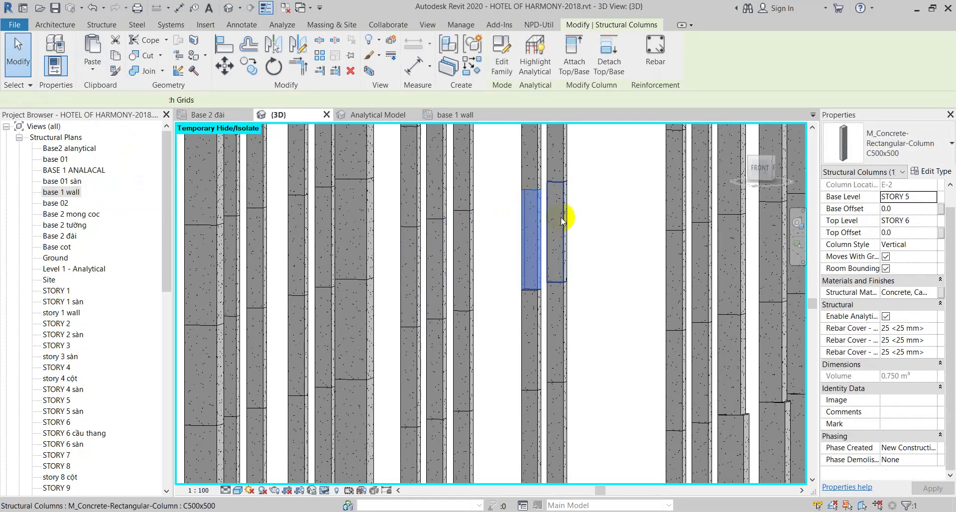
{"action": "left_click", "coordinate": [473, 254]}
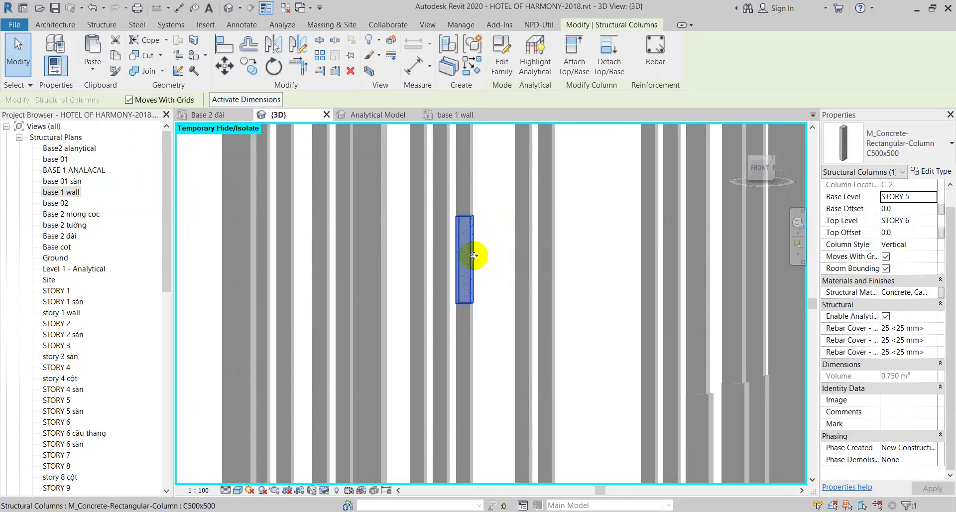
{"action": "scroll", "coordinate": [473, 255], "scroll_direction": "down", "scroll_amount": 2}
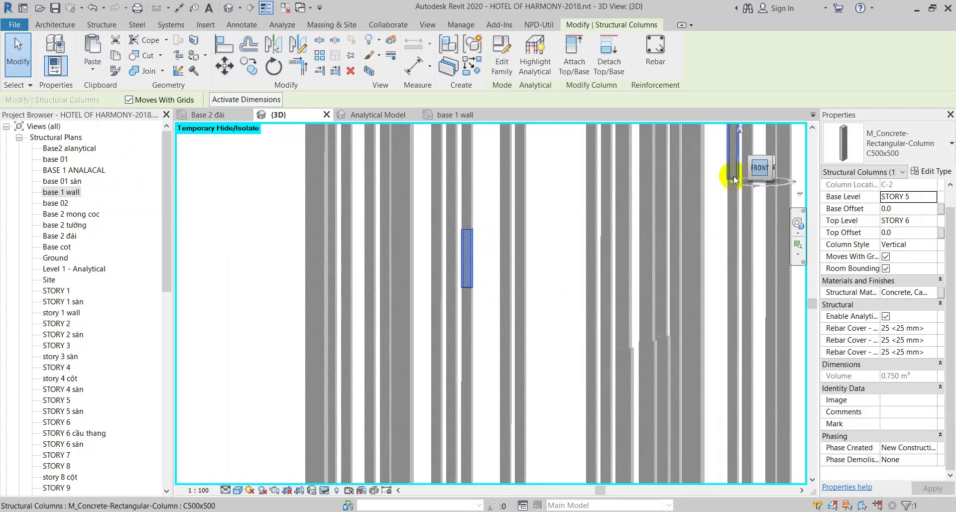
{"action": "scroll", "coordinate": [538, 252], "scroll_direction": "up", "scroll_amount": 3}
{"action": "scroll", "coordinate": [537, 251], "scroll_direction": "down", "scroll_amount": 2}
{"action": "mouse_move", "coordinate": [537, 251]}
{"action": "middle_mouse_down"}
{"action": "mouse_move", "coordinate": [573, 261]}
{"action": "mouse_move", "coordinate": [533, 263]}
{"action": "middle_mouse_up"}
{"action": "scroll", "coordinate": [512, 267], "scroll_direction": "up", "scroll_amount": 2}
{"action": "scroll", "coordinate": [513, 267], "scroll_direction": "up", "scroll_amount": 1}
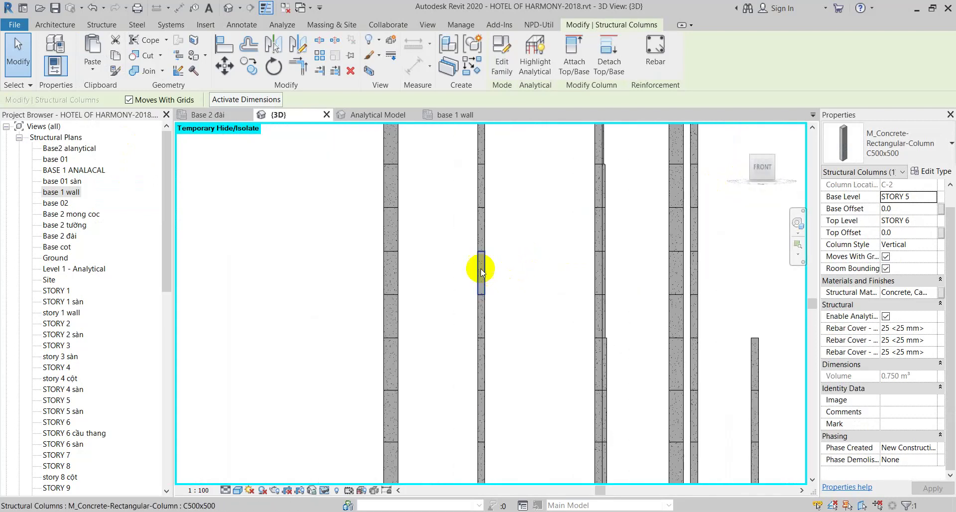
{"action": "left_click_drag", "start_coordinate": [735, 272], "coordinate": [382, 276]}
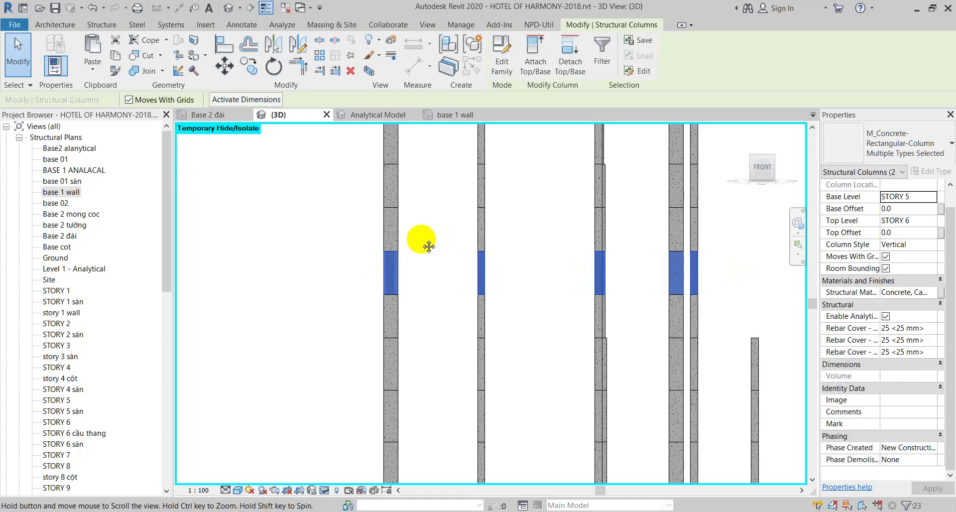
{"action": "middle_click_drag", "start_coordinate": [424, 241], "coordinate": [493, 296]}
Select the STORY 6 column segments one stack at a time across the band
{"action": "left_click", "coordinate": [724, 292]}
{"action": "left_click_drag", "start_coordinate": [724, 291], "coordinate": [340, 295]}
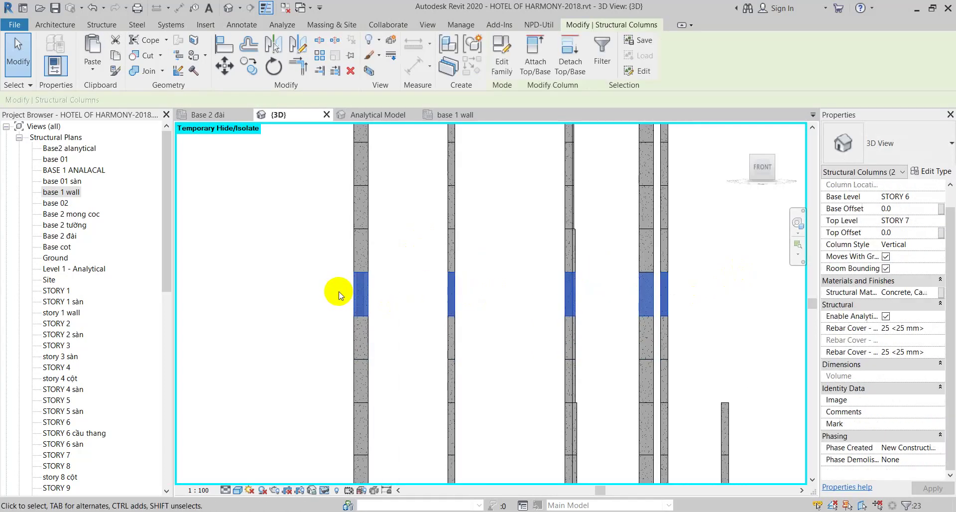
{"action": "left_click", "coordinate": [393, 295]}
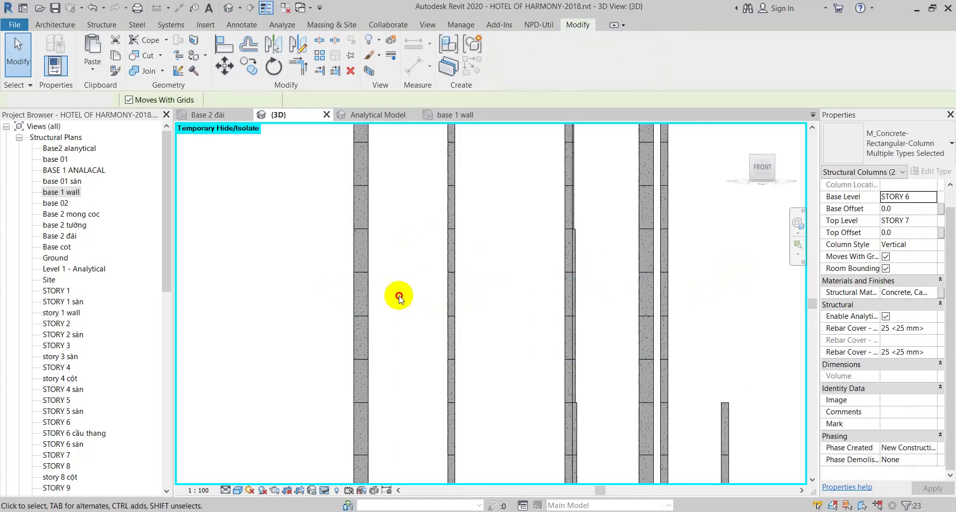
{"action": "left_click", "coordinate": [354, 294]}
{"action": "left_click", "coordinate": [449, 298]}
{"action": "left_click_drag", "start_coordinate": [523, 283], "coordinate": [440, 301]}
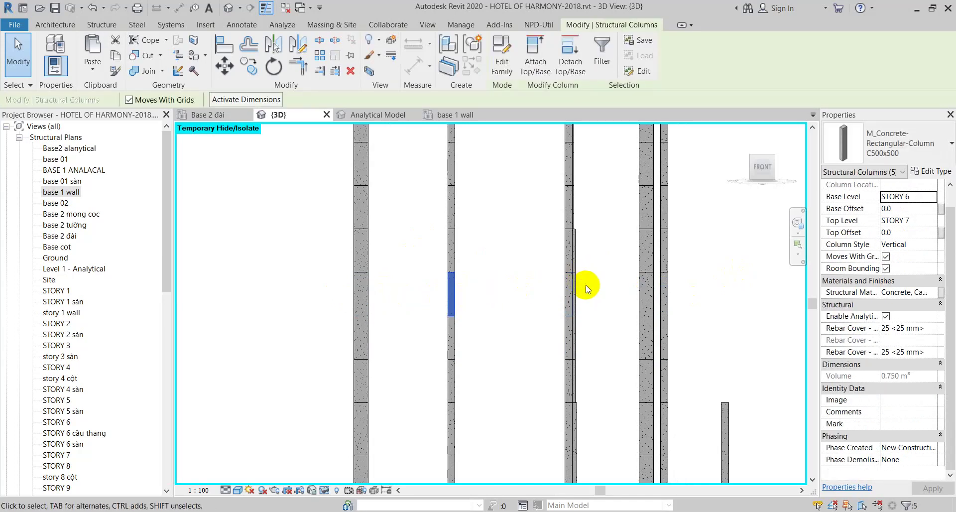
{"action": "left_click_drag", "start_coordinate": [587, 287], "coordinate": [535, 305]}
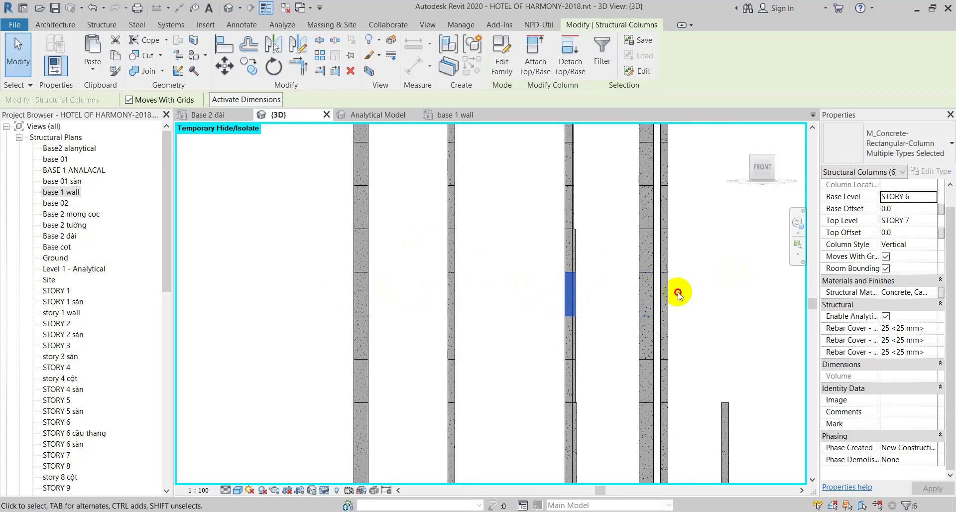
{"action": "left_click_drag", "start_coordinate": [687, 289], "coordinate": [601, 298]}
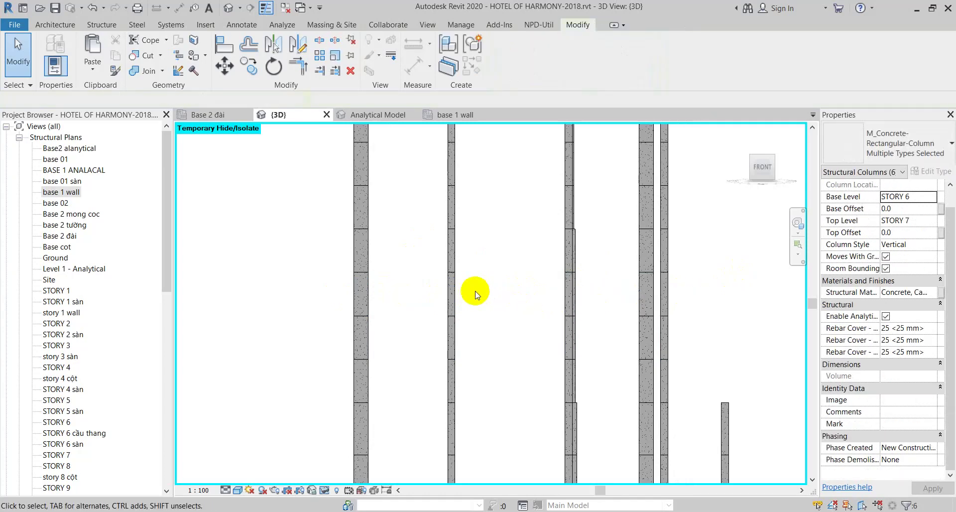
Orbit to separate the overlapping column stack and narrow the selection to one column
{"action": "left_click_drag", "start_coordinate": [478, 291], "coordinate": [433, 294]}
{"action": "scroll", "coordinate": [452, 294], "scroll_direction": "up", "scroll_amount": 5}
{"action": "middle_click_drag", "start_coordinate": [517, 318], "coordinate": [501, 315], "text": "shift"}
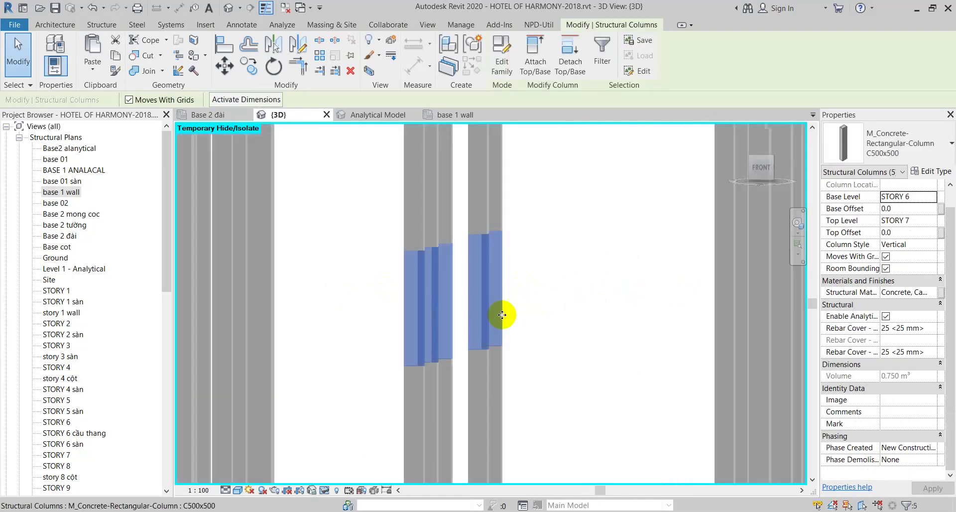
{"action": "left_click", "coordinate": [413, 293], "text": "shift"}
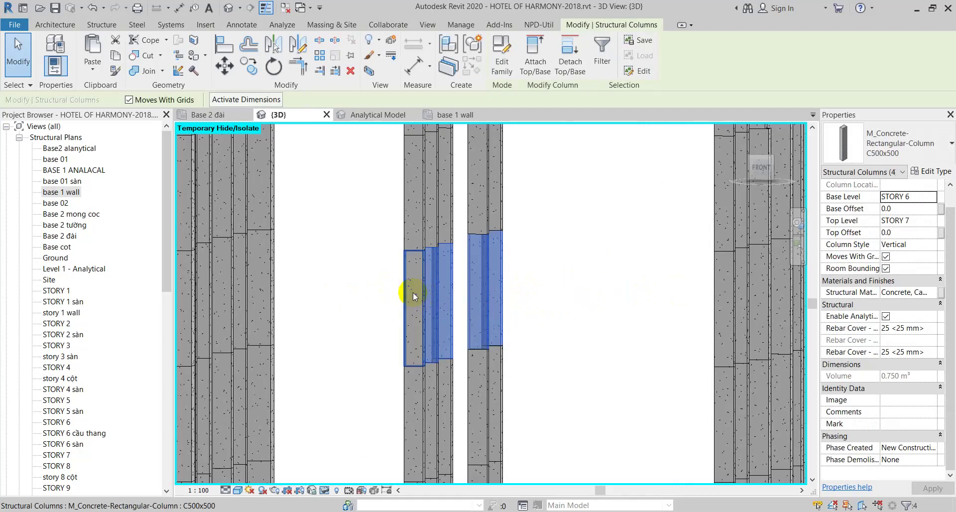
{"action": "scroll", "coordinate": [458, 291], "scroll_direction": "up", "scroll_amount": 2}
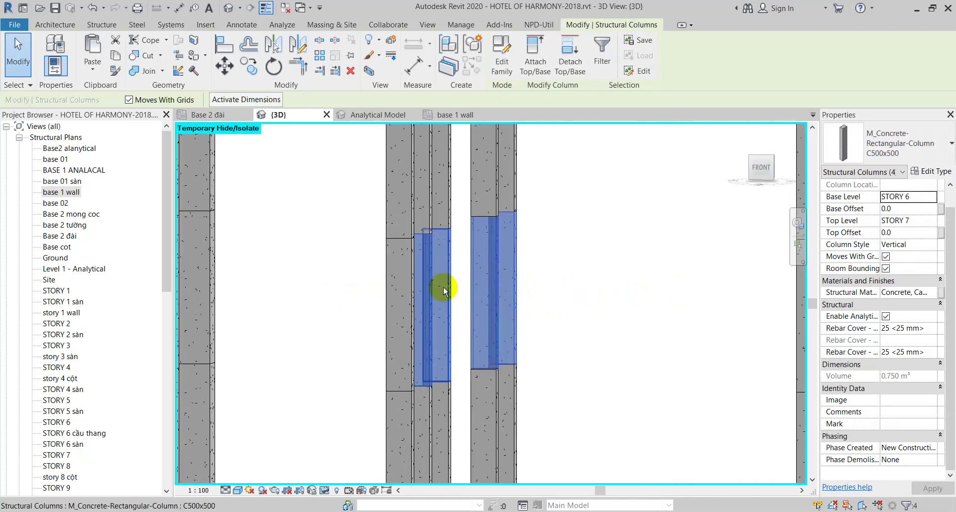
{"action": "left_click", "coordinate": [511, 276], "text": "shift"}
{"action": "left_click", "coordinate": [494, 285], "text": "shift"}
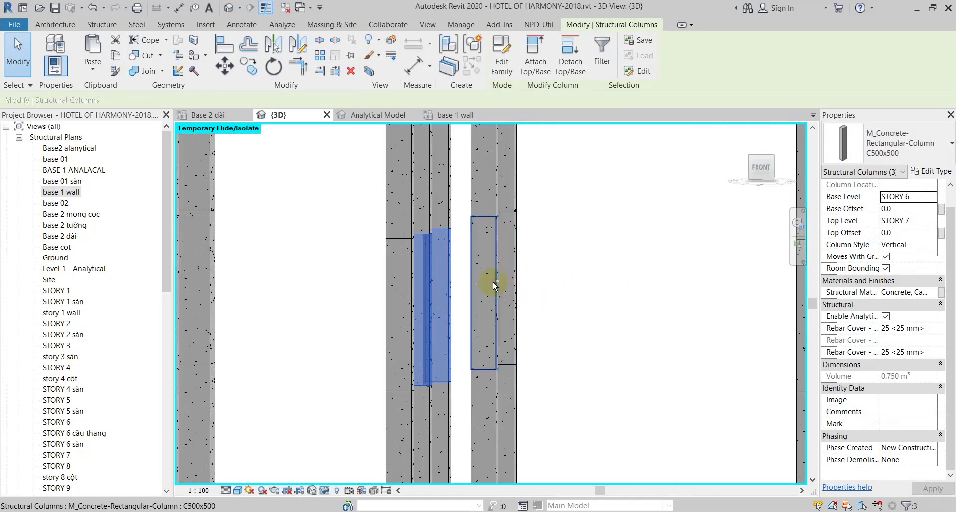
{"action": "left_click", "coordinate": [450, 283], "text": "shift"}
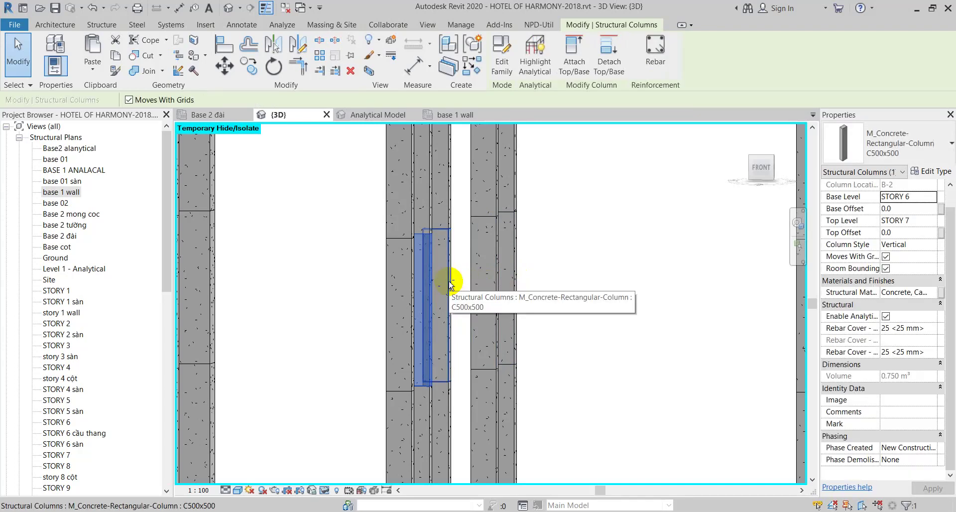
Cut the STORY 6 column at B-2 and paste it back aligned to the same place
{"action": "left_click", "coordinate": [486, 279]}
{"action": "left_click", "coordinate": [432, 209]}
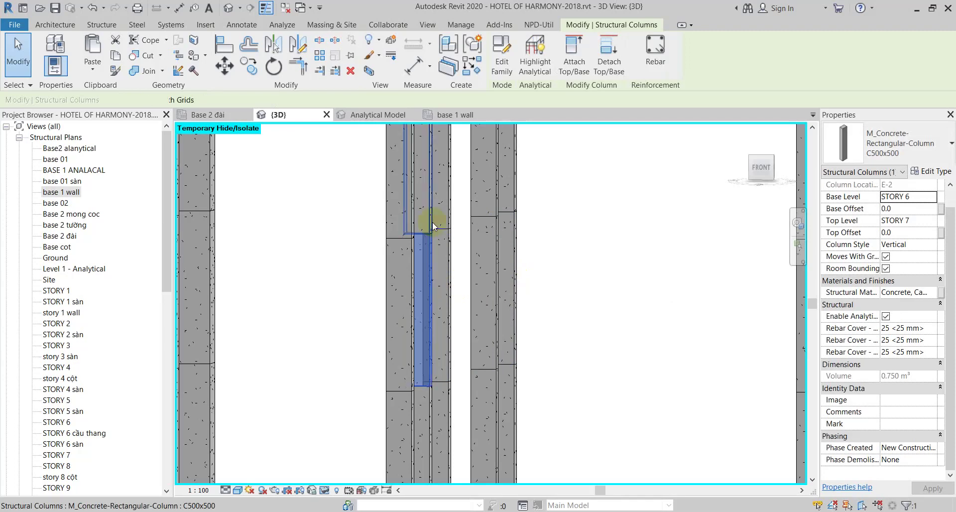
{"action": "left_click", "coordinate": [431, 262]}
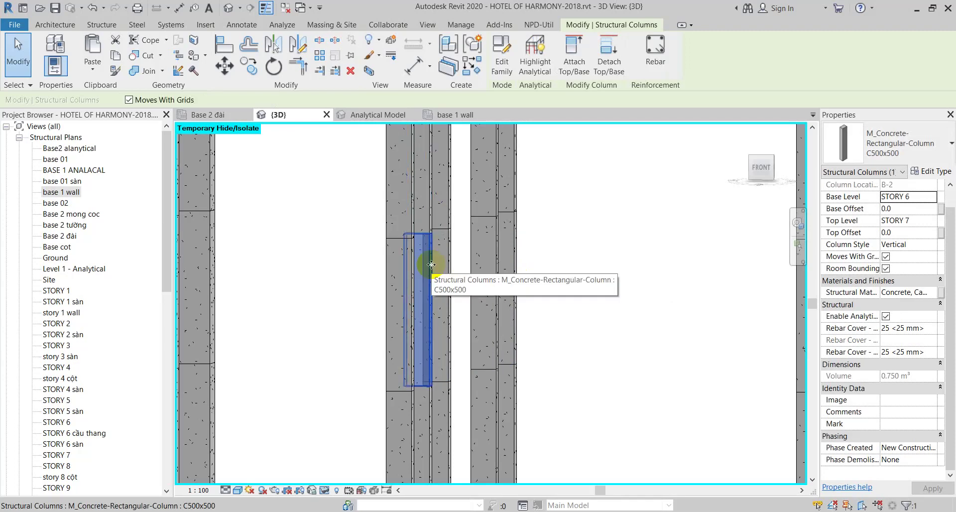
{"action": "key", "text": "ctrl+x"}
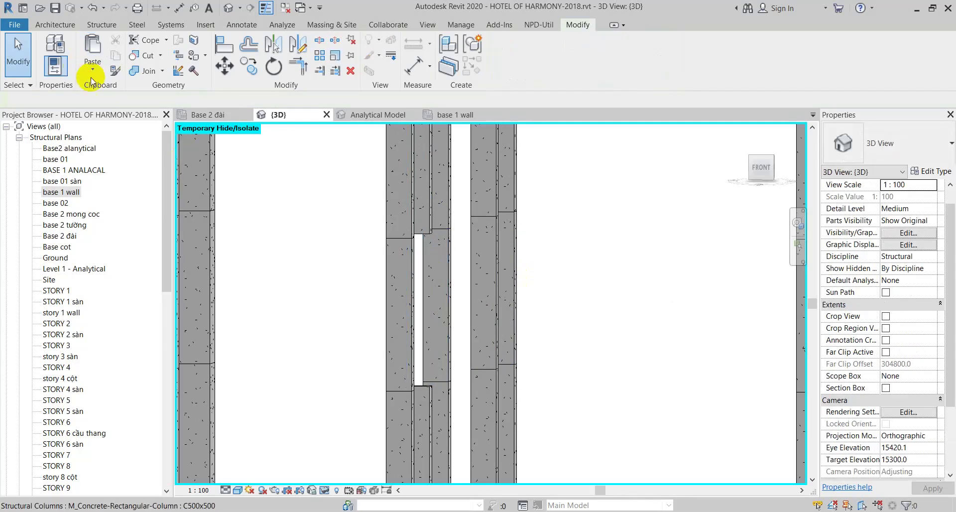
{"action": "left_click", "coordinate": [92, 70]}
{"action": "left_click", "coordinate": [125, 188]}
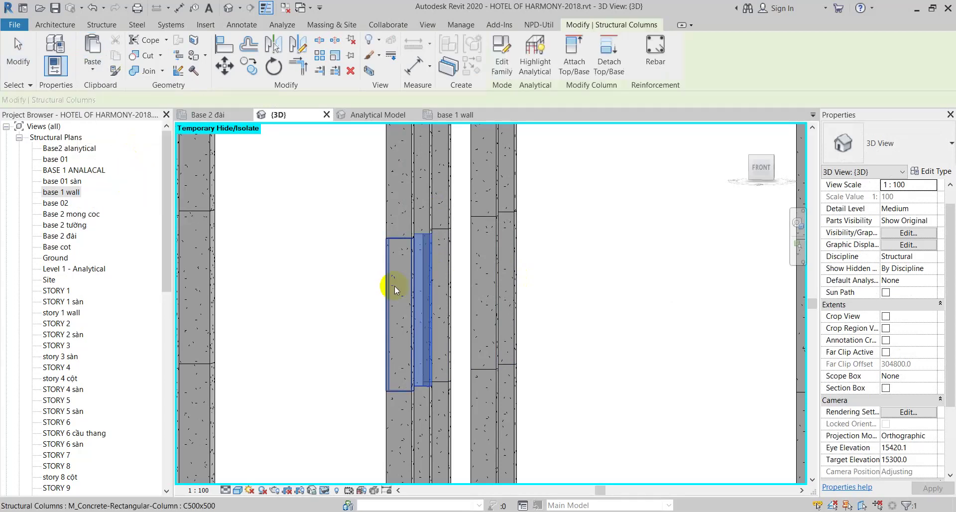
Turn to the front view and select the column segment between STORY 6 and STORY 7
{"action": "left_click", "coordinate": [756, 168]}
{"action": "scroll", "coordinate": [473, 306], "scroll_direction": "down", "scroll_amount": 2}
{"action": "scroll", "coordinate": [473, 306], "scroll_direction": "down", "scroll_amount": 2}
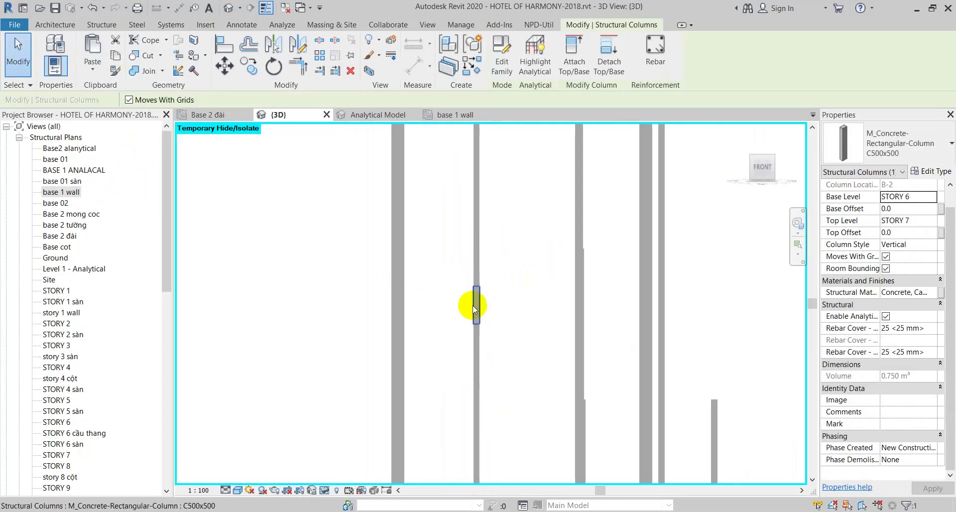
{"action": "left_click_drag", "start_coordinate": [700, 298], "coordinate": [353, 304]}
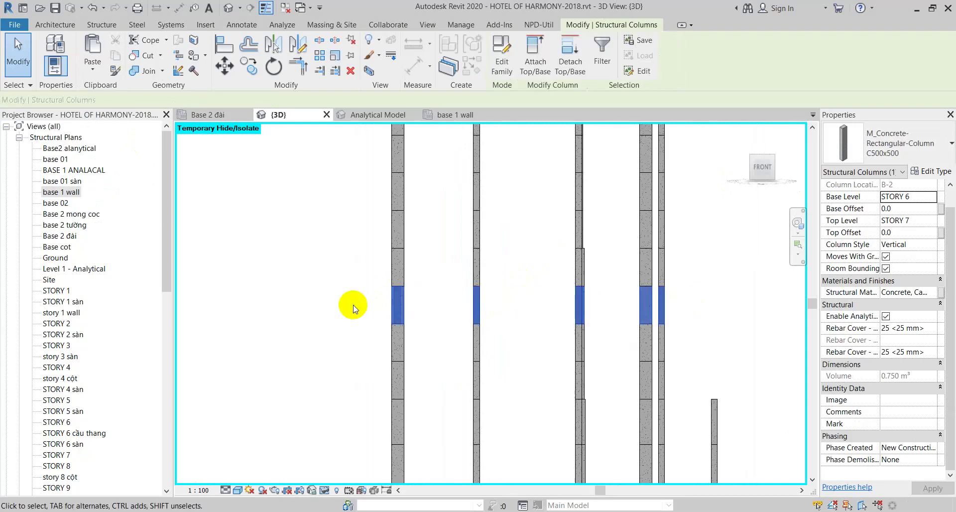
{"action": "left_click", "coordinate": [444, 294]}
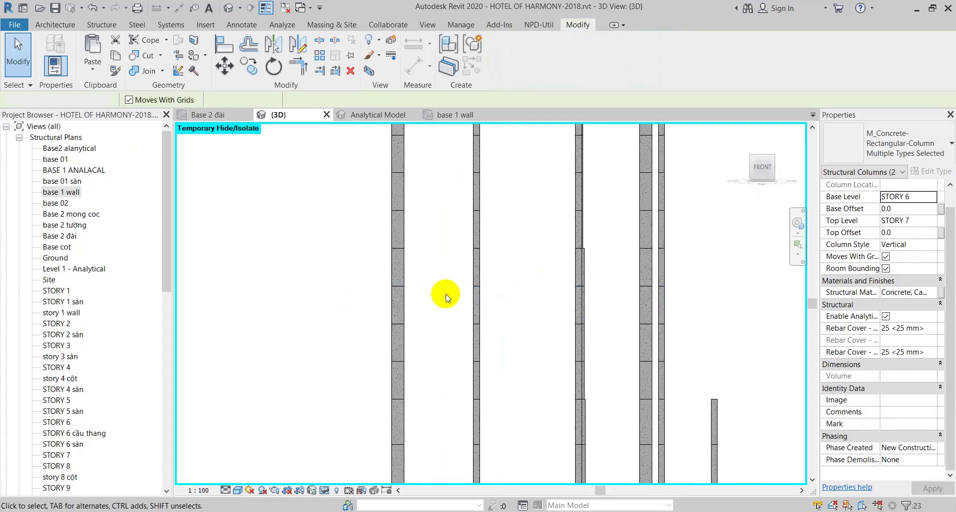
{"action": "left_click", "coordinate": [399, 305]}
{"action": "left_click", "coordinate": [499, 302]}
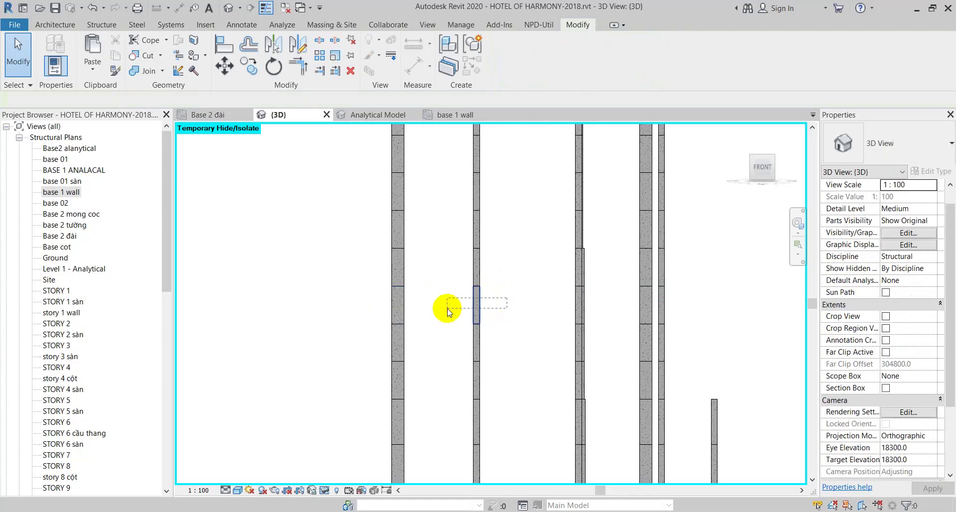
{"action": "left_click", "coordinate": [476, 306]}
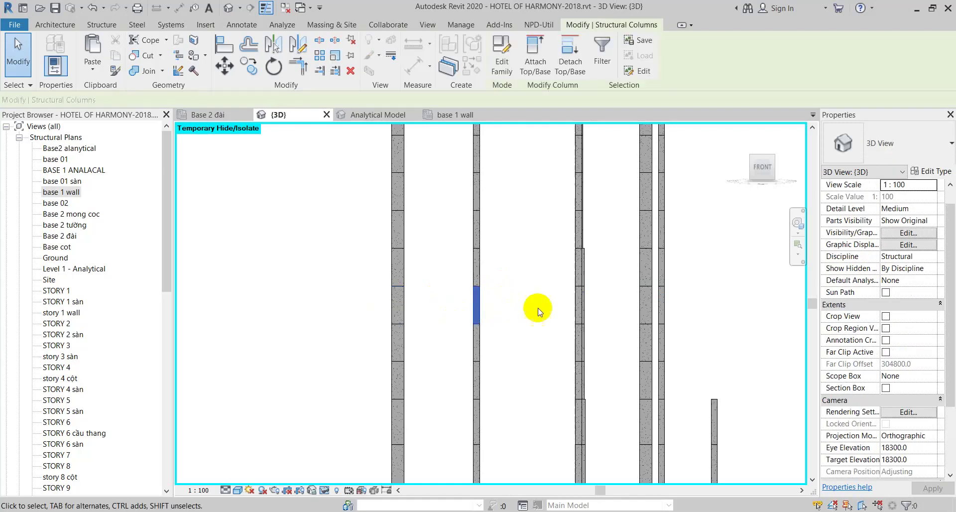
Remove another column segment and paste it back aligned to the same place
{"action": "middle_click_drag", "start_coordinate": [467, 300], "coordinate": [474, 314], "text": "shift"}
{"action": "key", "text": "Escape"}
{"action": "left_click", "coordinate": [467, 312]}
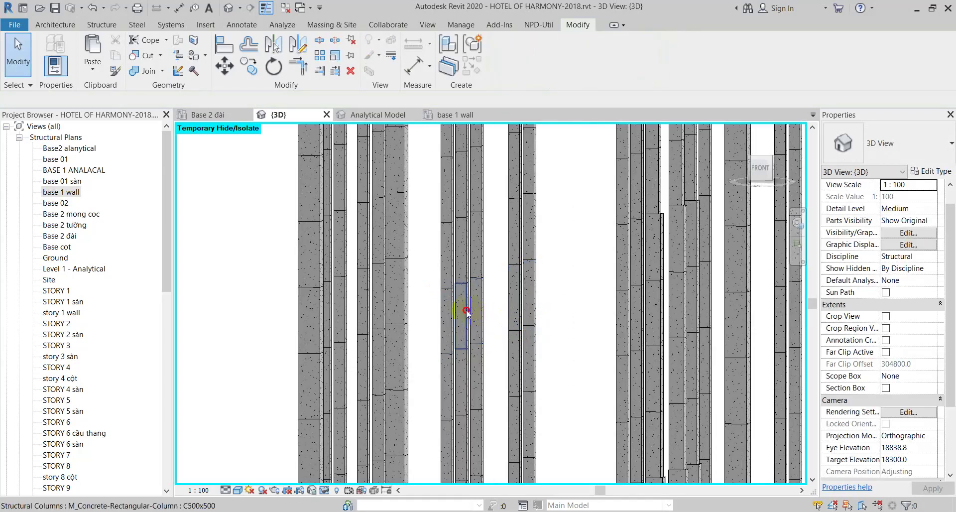
{"action": "key", "text": "Delete"}
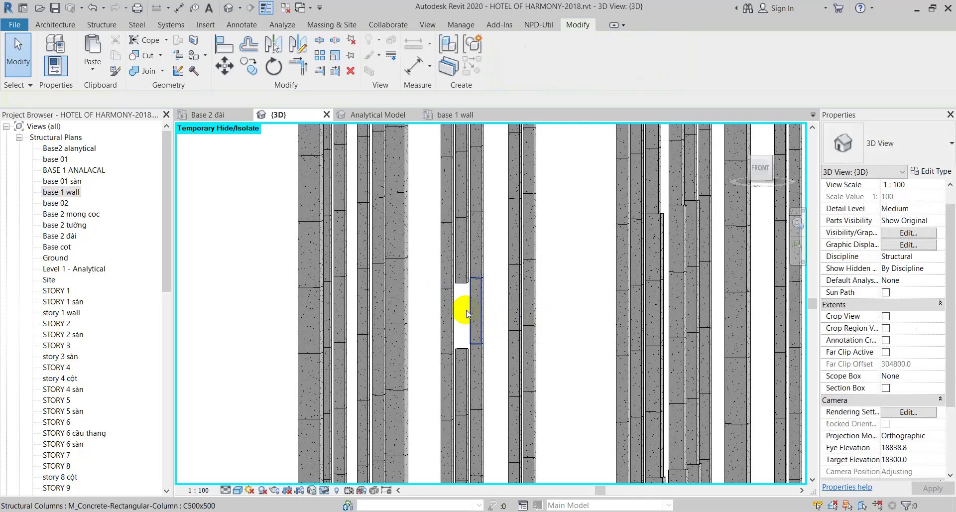
{"action": "left_click", "coordinate": [84, 71]}
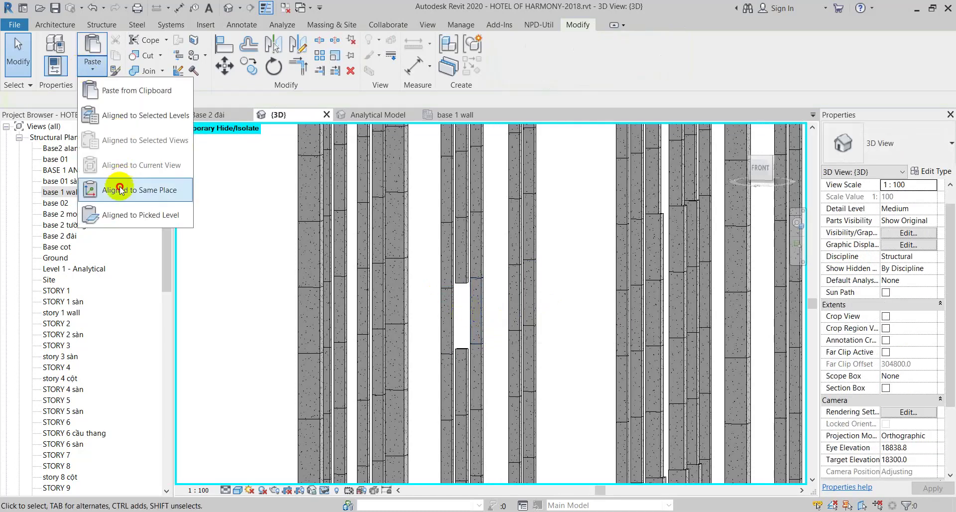
{"action": "left_click", "coordinate": [119, 190]}
Apply a selection box around the selected STORY 6 column
{"action": "scroll", "coordinate": [451, 311], "scroll_direction": "up", "scroll_amount": 3}
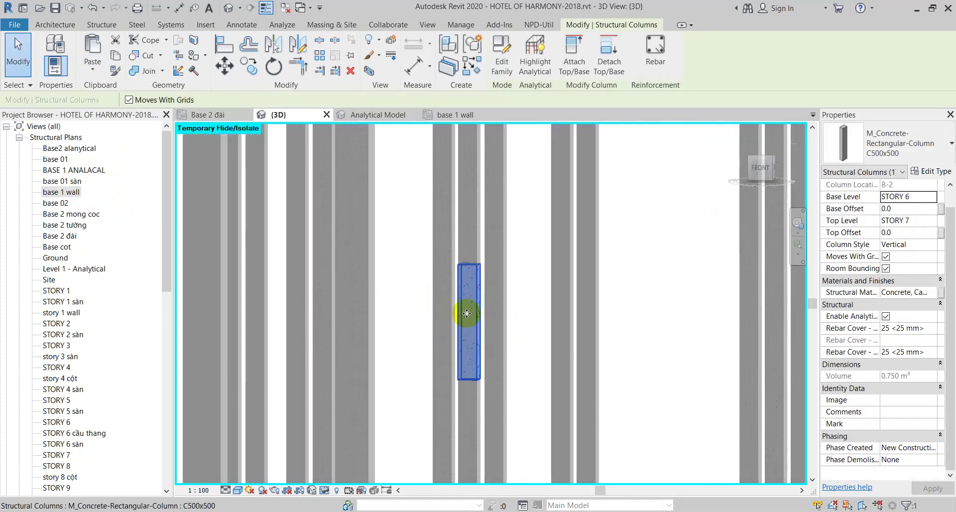
{"action": "left_click", "coordinate": [368, 72]}
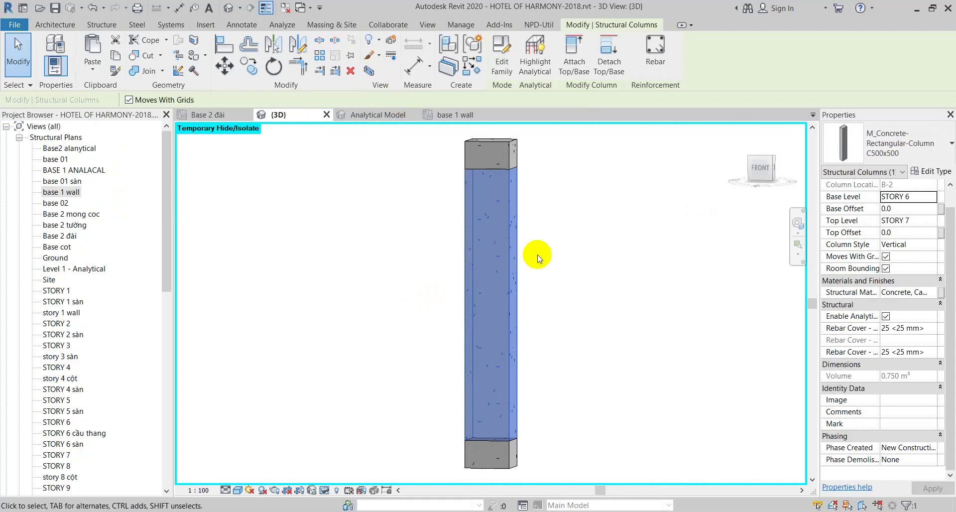
{"action": "scroll", "coordinate": [550, 254], "scroll_direction": "down", "scroll_amount": 5}
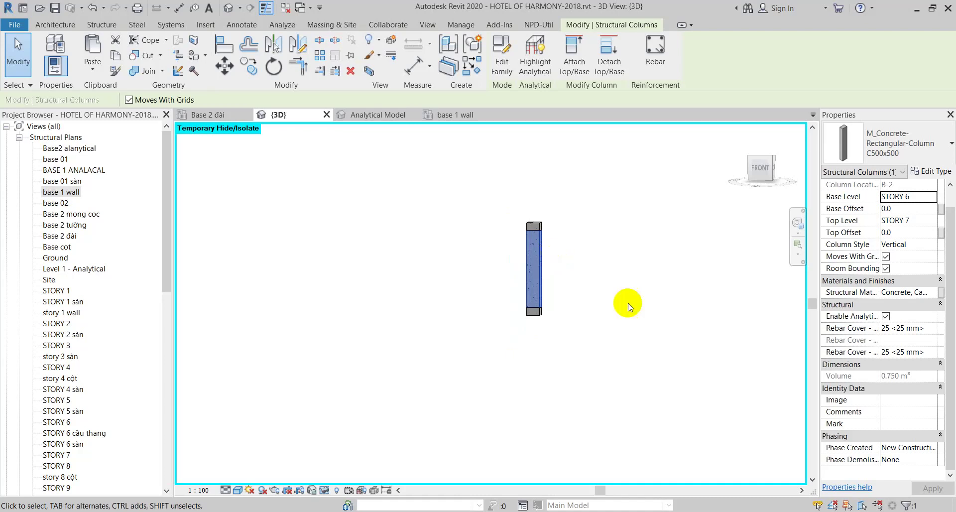
{"action": "scroll", "coordinate": [570, 335], "scroll_direction": "up", "scroll_amount": 2}
Orbit to a front-right angle and reset the temporary hide/isolate
{"action": "middle_click_drag", "start_coordinate": [518, 234], "coordinate": [607, 311], "text": "shift"}
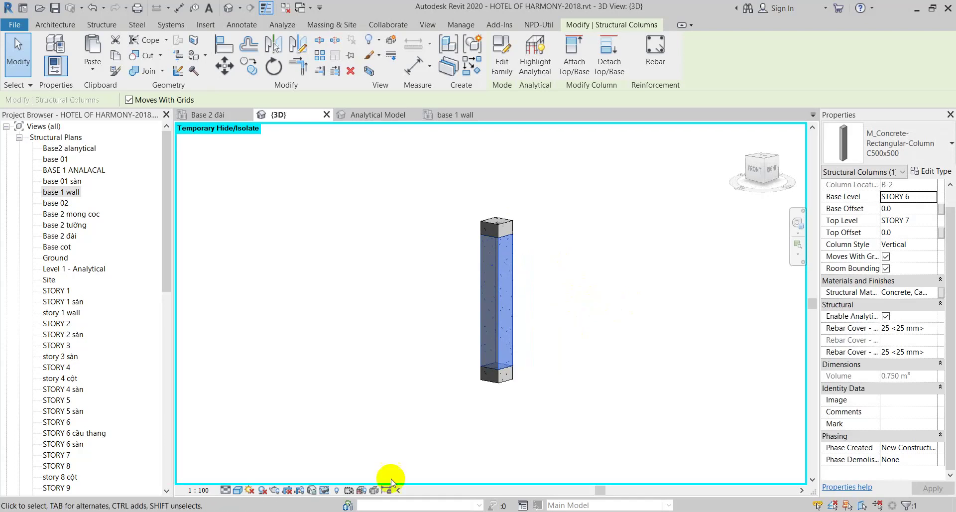
{"action": "left_click", "coordinate": [327, 489]}
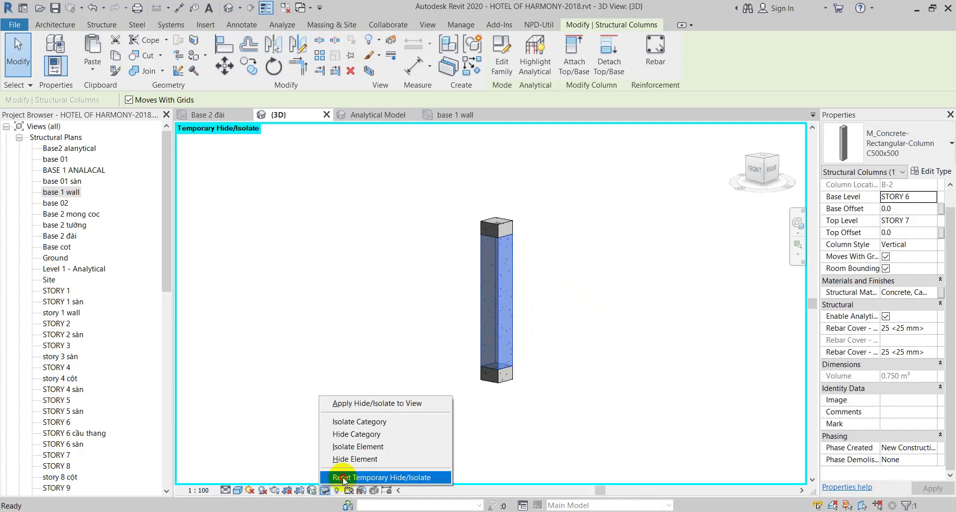
{"action": "left_click", "coordinate": [343, 477]}
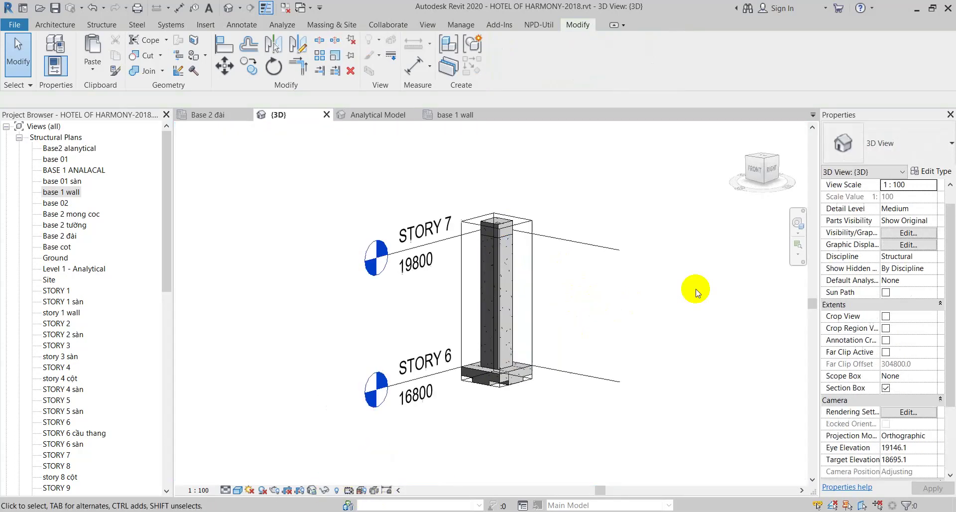
Turn off the section box and give the STORY 6 column a 100 base offset
{"action": "left_click", "coordinate": [885, 388]}
{"action": "left_click", "coordinate": [501, 283]}
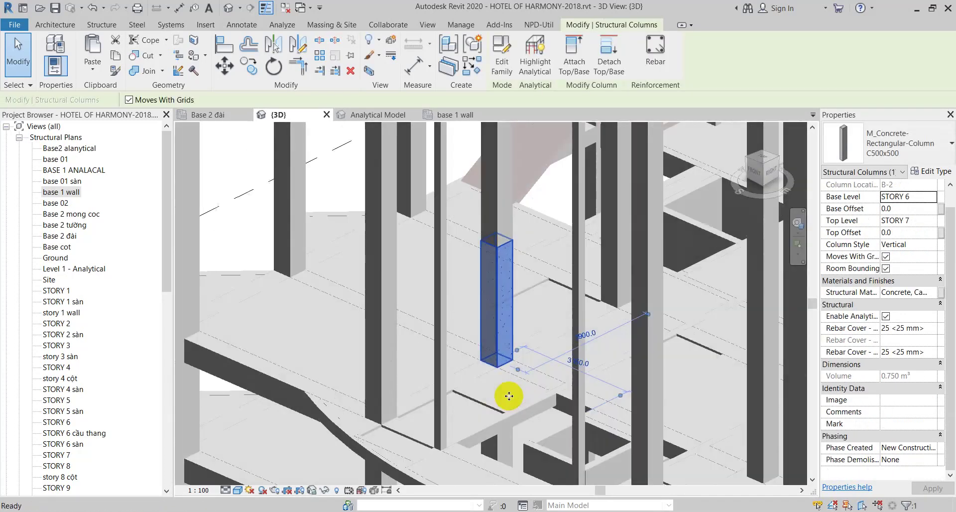
{"action": "scroll", "coordinate": [509, 395], "scroll_direction": "up", "scroll_amount": 5}
{"action": "mouse_move", "coordinate": [503, 359]}
{"action": "middle_mouse_down", "text": "shift"}
{"action": "mouse_move", "coordinate": [656, 358]}
{"action": "mouse_move", "coordinate": [595, 333]}
{"action": "middle_mouse_up", "text": "shift"}
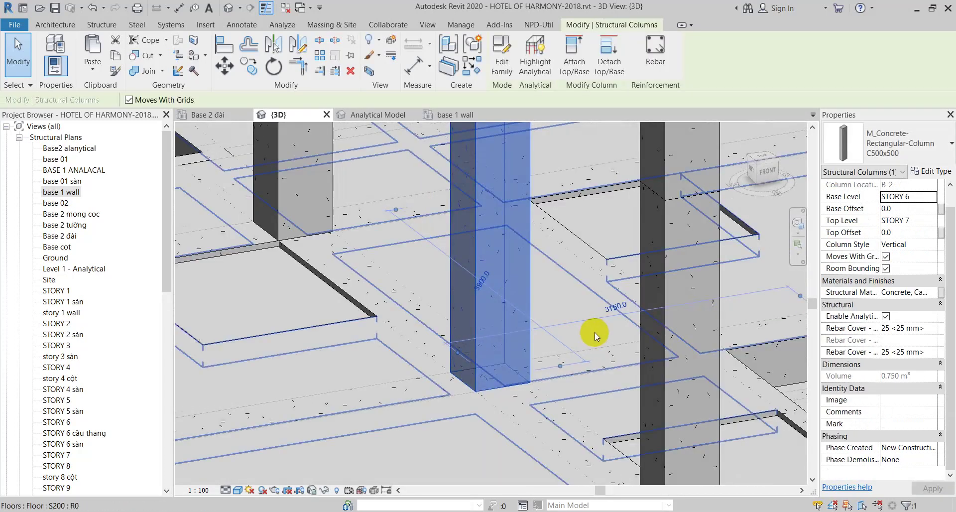
{"action": "key", "text": "Escape"}
{"action": "left_click", "coordinate": [482, 325]}
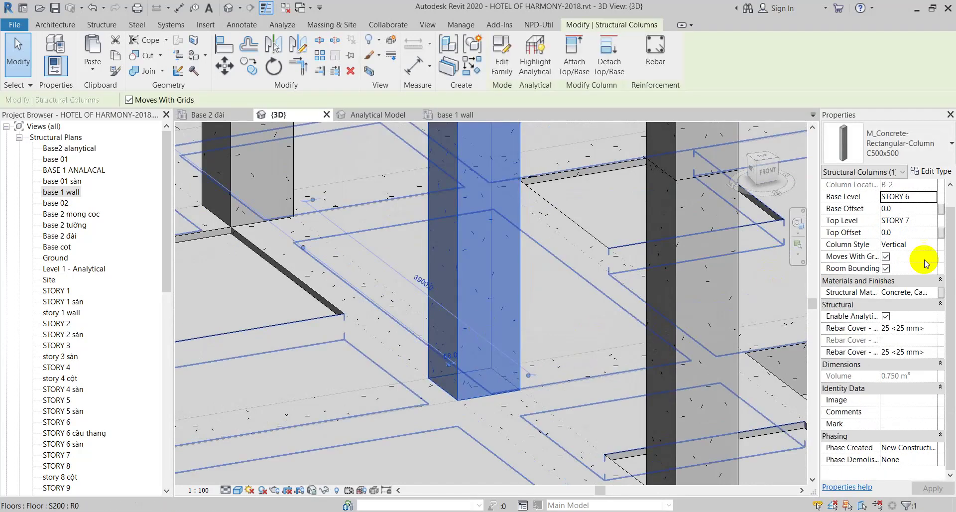
{"action": "left_click", "coordinate": [911, 211]}
{"action": "type", "text": "100"}
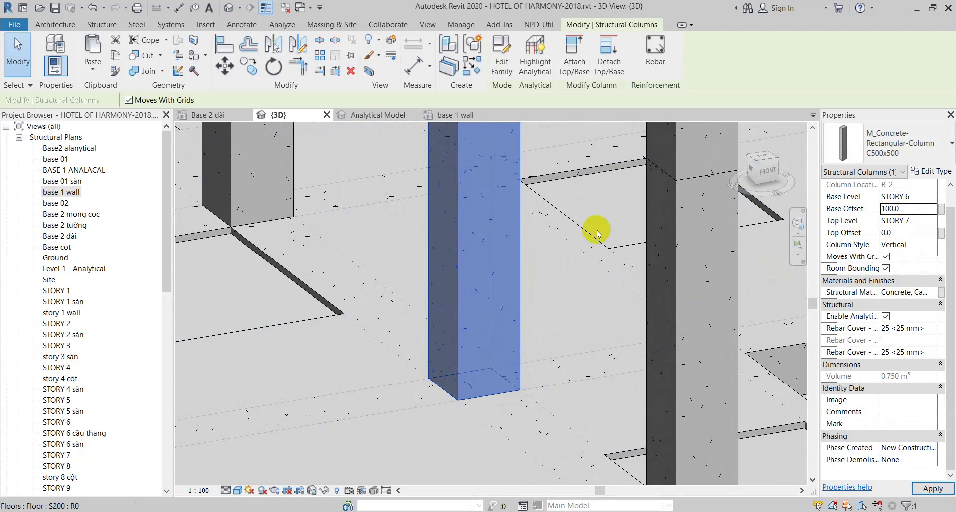
{"action": "key", "text": "Return"}
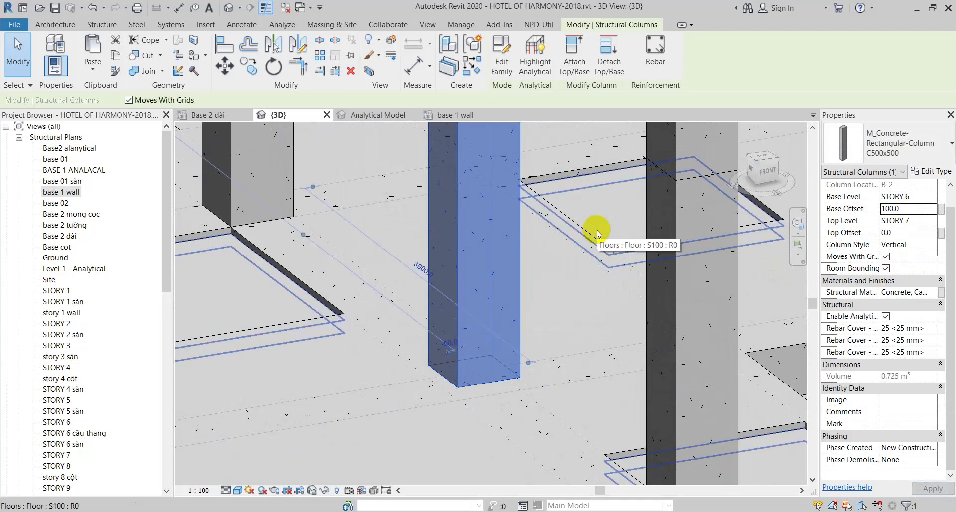
Temporarily hide the beam running beneath the column
{"action": "left_click", "coordinate": [410, 395]}
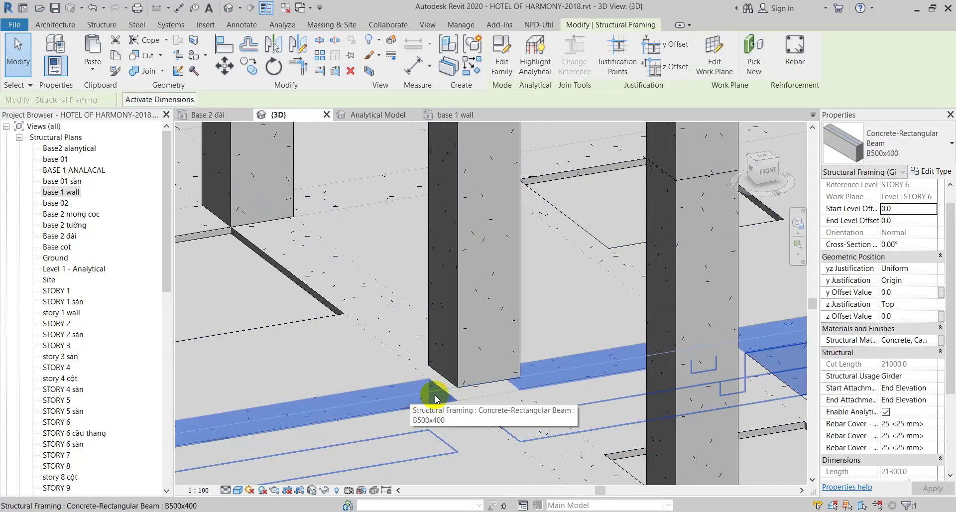
{"action": "left_click", "coordinate": [488, 403]}
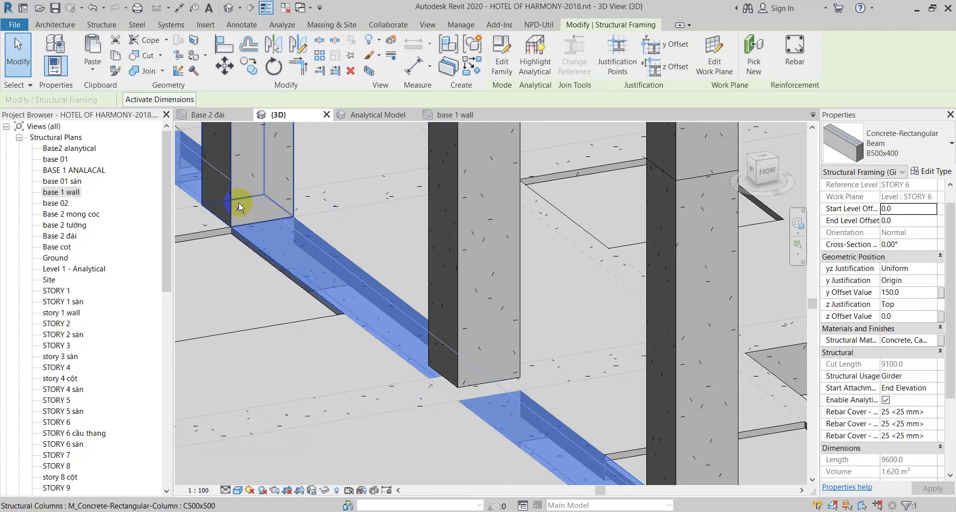
{"action": "key", "text": "h"}
{"action": "key", "text": "h"}
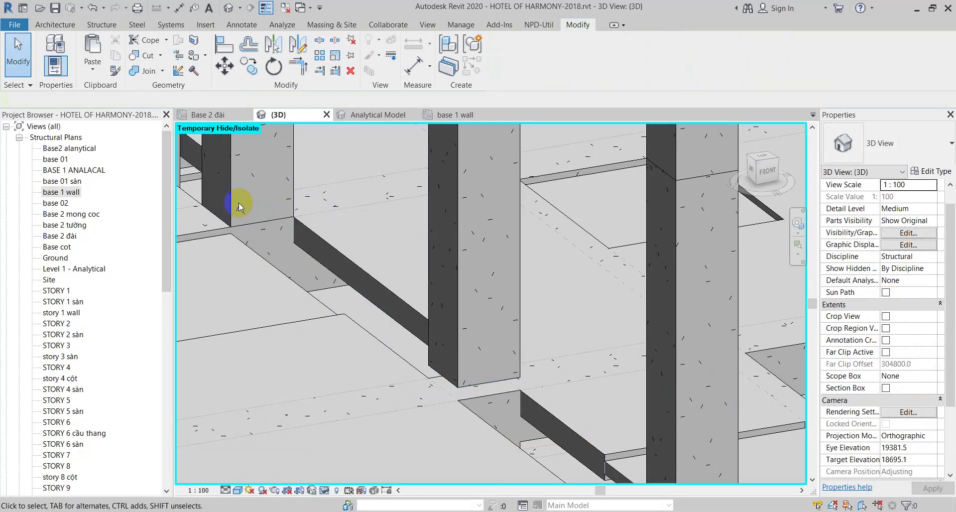
Reset temporary hide/isolate to bring the hidden beam back
{"action": "left_click", "coordinate": [486, 400]}
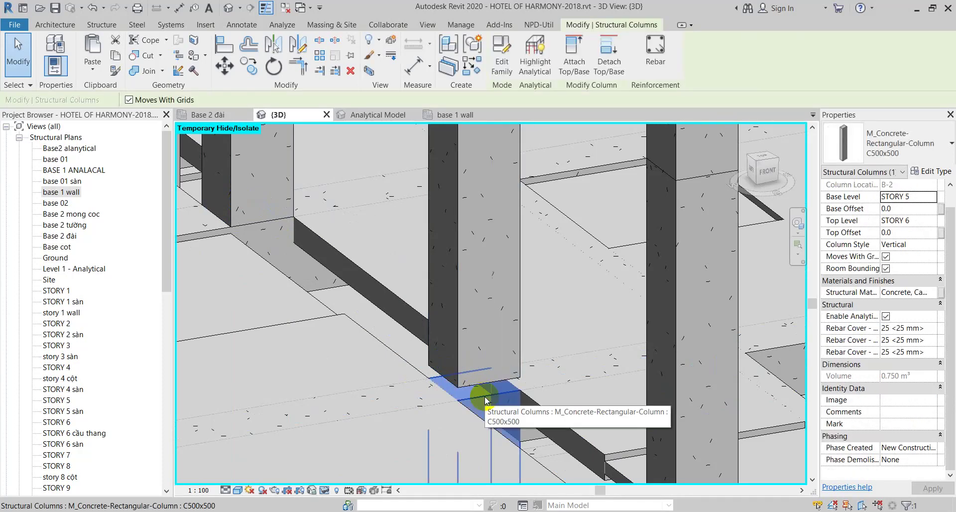
{"action": "left_click", "coordinate": [326, 490]}
{"action": "left_click", "coordinate": [349, 475]}
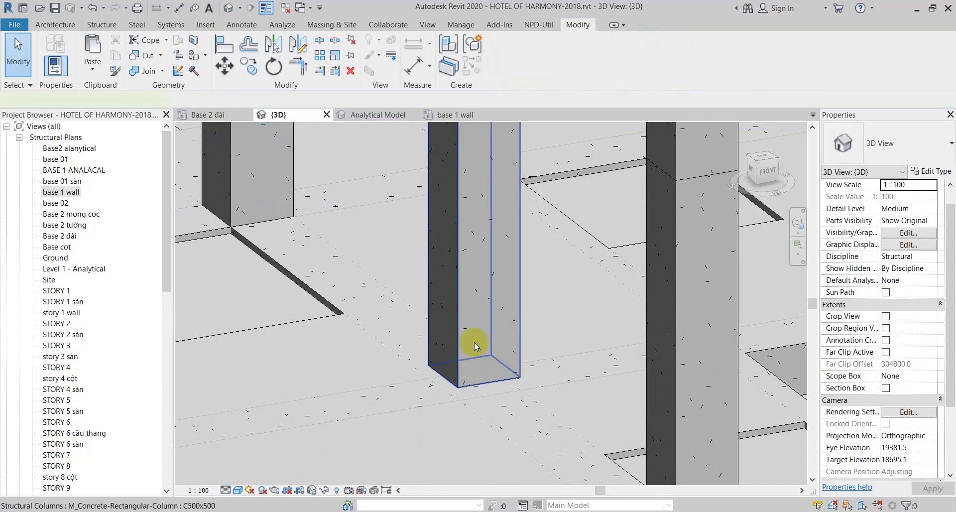
Set the STORY 6 column's base offset back to 0
{"action": "left_click", "coordinate": [474, 342]}
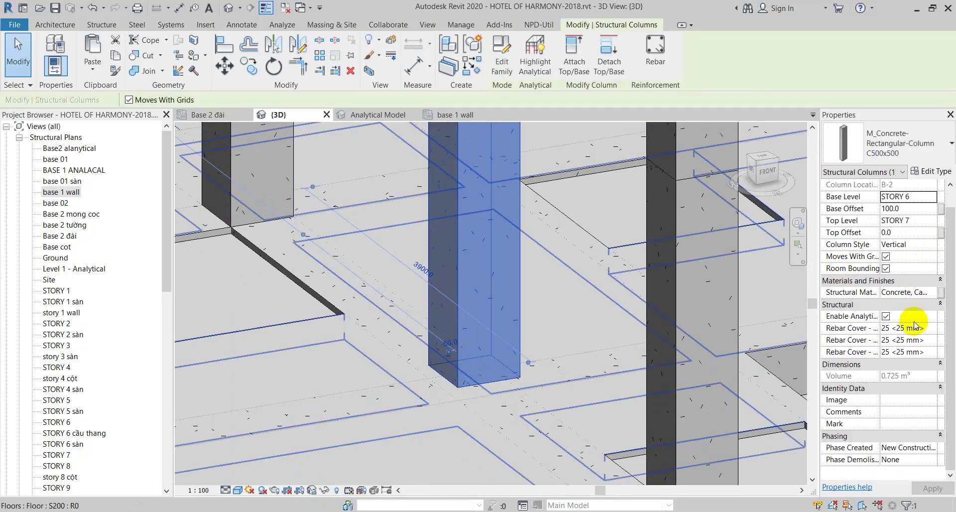
{"action": "left_click", "coordinate": [914, 211]}
{"action": "type", "text": "0"}
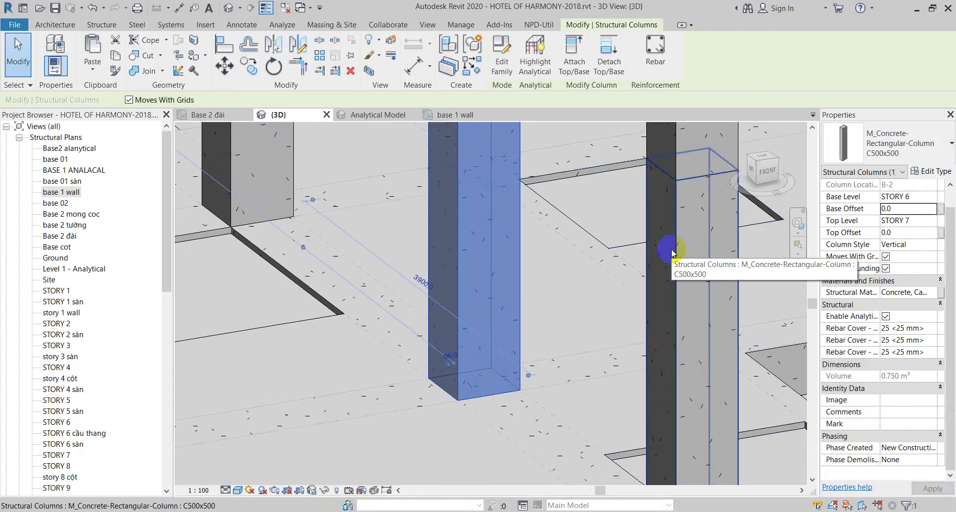
{"action": "left_click", "coordinate": [916, 342]}
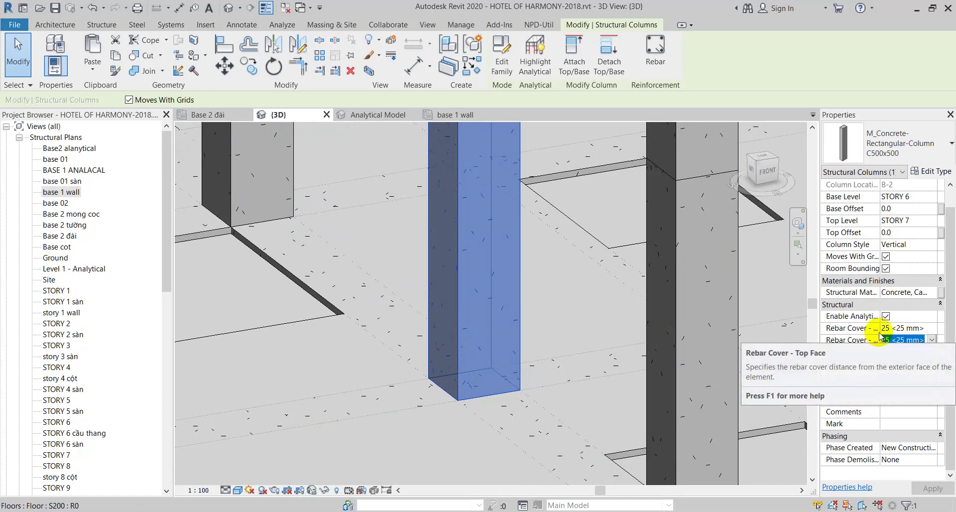
{"action": "left_click", "coordinate": [325, 490]}
{"action": "left_click", "coordinate": [368, 446]}
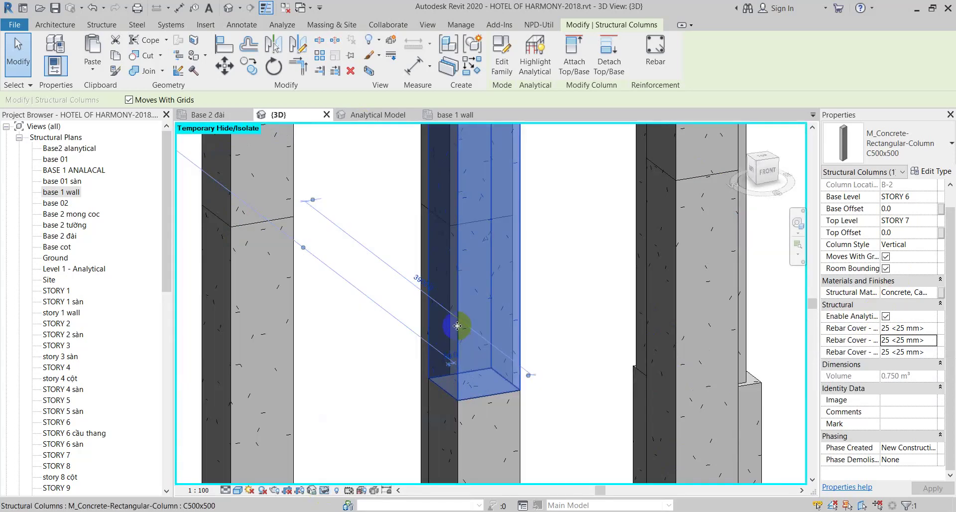
{"action": "scroll", "coordinate": [477, 336], "scroll_direction": "down", "scroll_amount": 3}
{"action": "left_click", "coordinate": [771, 177]}
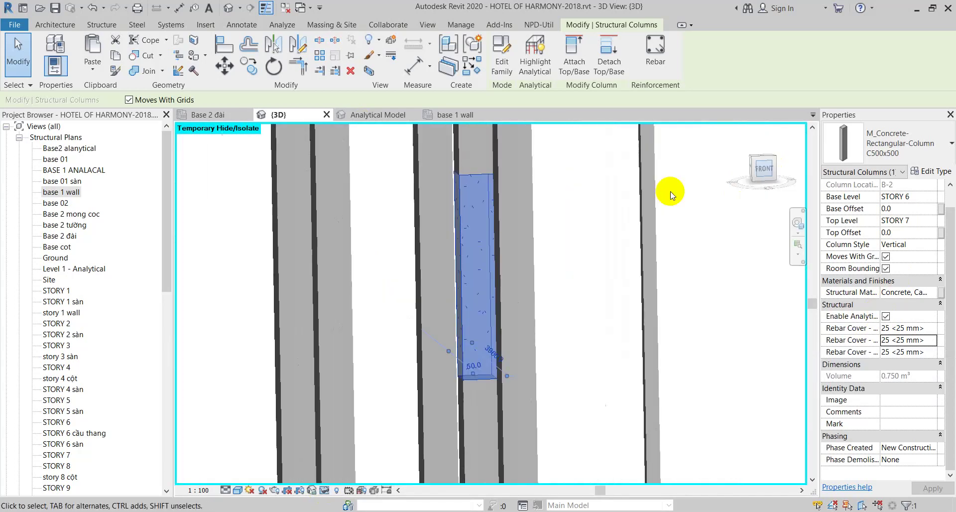
{"action": "scroll", "coordinate": [480, 261], "scroll_direction": "up", "scroll_amount": 2}
{"action": "scroll", "coordinate": [480, 259], "scroll_direction": "down", "scroll_amount": 5}
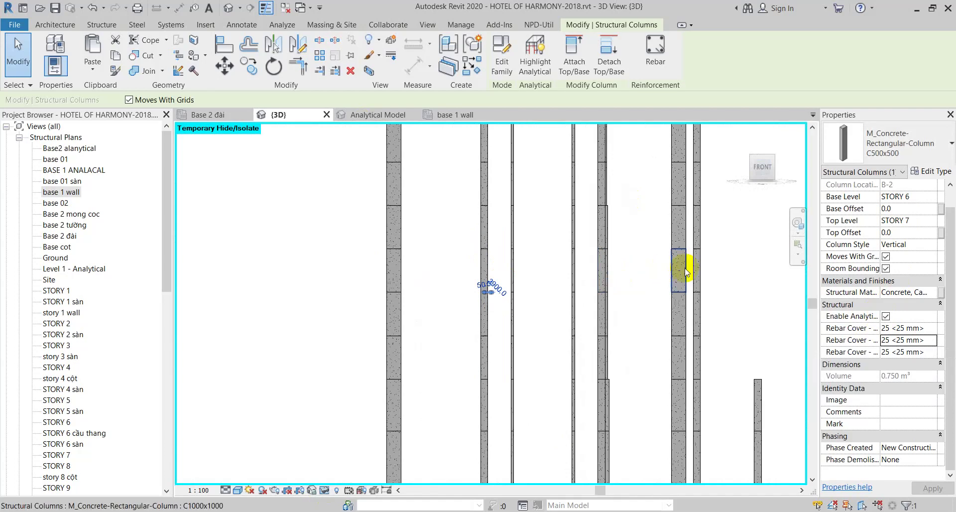
{"action": "left_click_drag", "start_coordinate": [790, 273], "coordinate": [374, 273]}
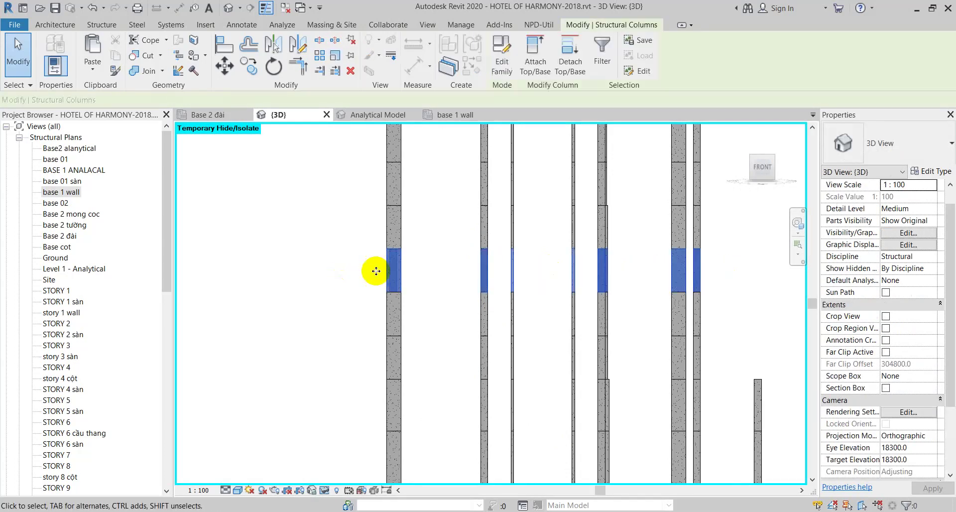
{"action": "middle_click_drag", "start_coordinate": [417, 240], "coordinate": [404, 261]}
{"action": "left_click_drag", "start_coordinate": [725, 288], "coordinate": [365, 289]}
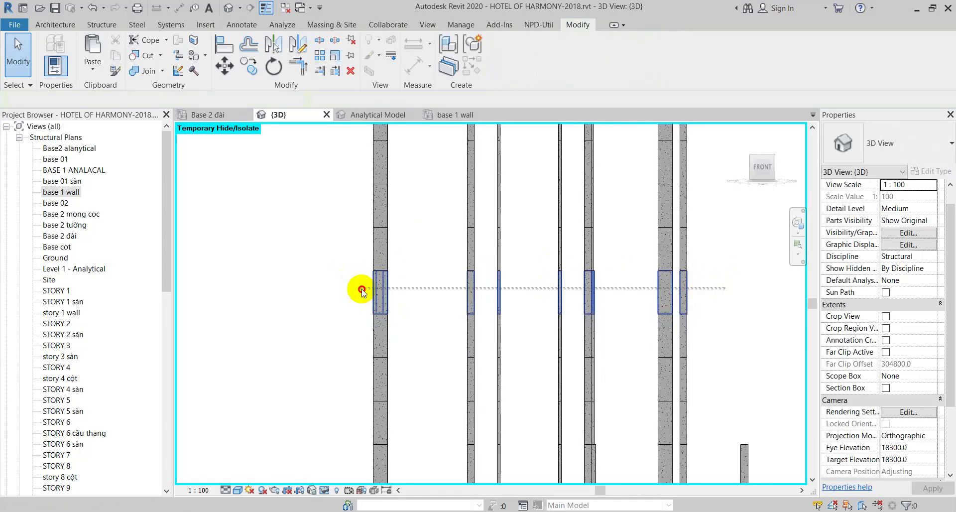
{"action": "middle_click_drag", "start_coordinate": [576, 254], "coordinate": [564, 315]}
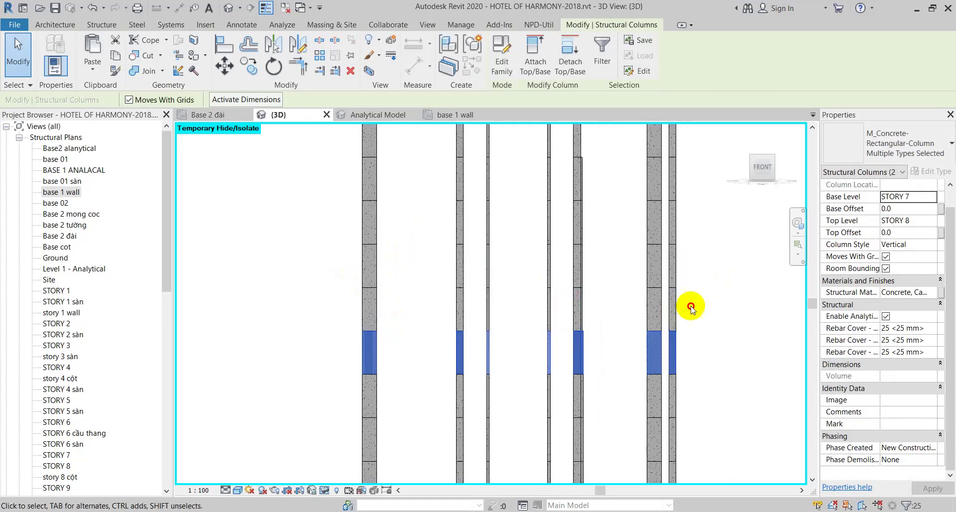
{"action": "left_click_drag", "start_coordinate": [690, 307], "coordinate": [330, 311]}
{"action": "middle_click_drag", "start_coordinate": [454, 266], "coordinate": [458, 293]}
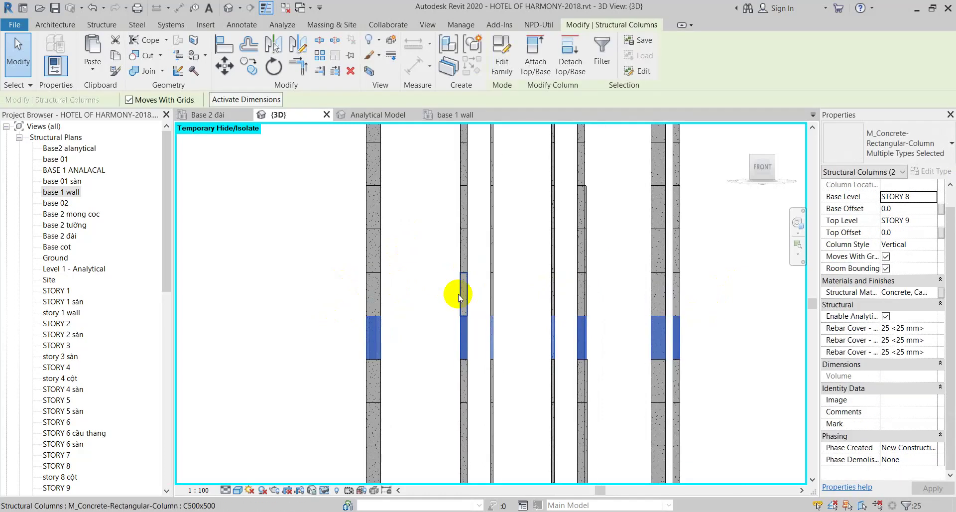
{"action": "left_click_drag", "start_coordinate": [717, 292], "coordinate": [333, 309]}
{"action": "middle_click_drag", "start_coordinate": [396, 271], "coordinate": [406, 310]}
{"action": "mouse_move", "coordinate": [704, 301]}
{"action": "left_mouse_down"}
{"action": "mouse_move", "coordinate": [678, 310]}
{"action": "mouse_move", "coordinate": [341, 309]}
{"action": "left_mouse_up"}
{"action": "middle_click_drag", "start_coordinate": [391, 284], "coordinate": [392, 304]}
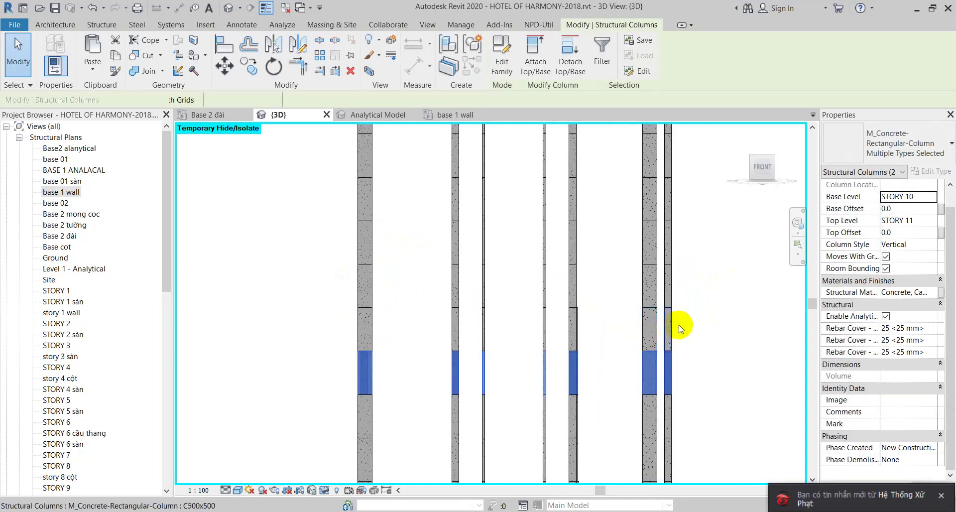
{"action": "left_click_drag", "start_coordinate": [735, 331], "coordinate": [303, 331]}
{"action": "middle_click_drag", "start_coordinate": [400, 318], "coordinate": [404, 323]}
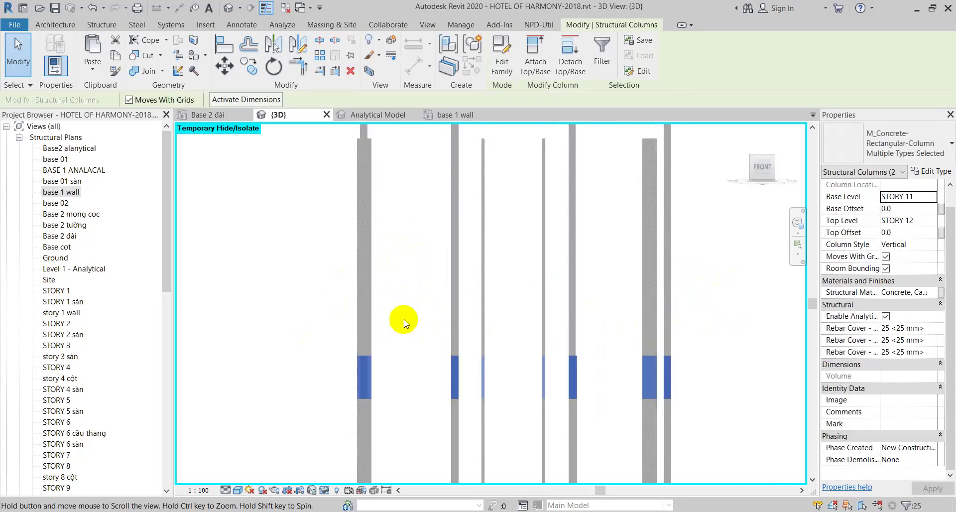
{"action": "left_click_drag", "start_coordinate": [687, 340], "coordinate": [367, 324]}
{"action": "middle_click_drag", "start_coordinate": [421, 333], "coordinate": [421, 290]}
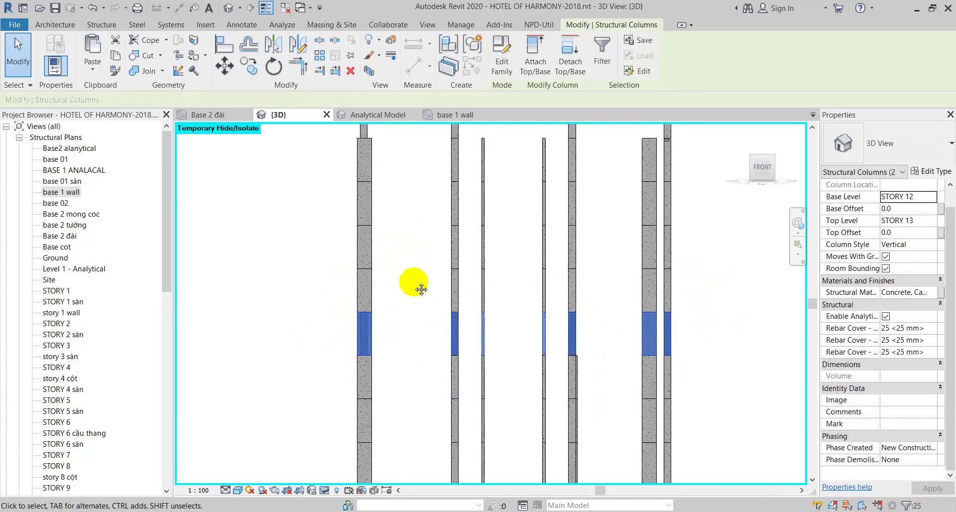
{"action": "left_click_drag", "start_coordinate": [727, 331], "coordinate": [366, 331]}
{"action": "mouse_move", "coordinate": [412, 300]}
{"action": "middle_mouse_down"}
{"action": "mouse_move", "coordinate": [422, 302]}
{"action": "mouse_move", "coordinate": [423, 340]}
{"action": "middle_mouse_up"}
{"action": "left_click_drag", "start_coordinate": [657, 318], "coordinate": [351, 336]}
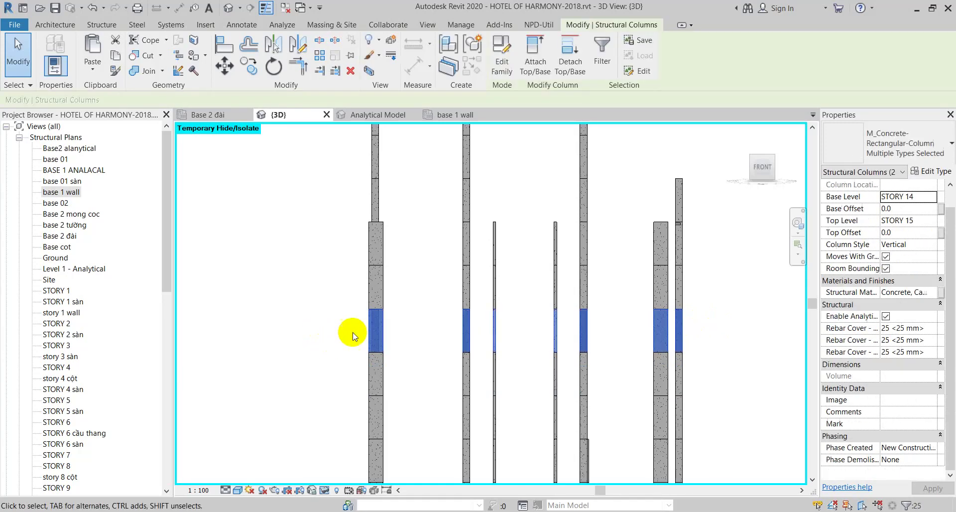
{"action": "middle_click_drag", "start_coordinate": [498, 285], "coordinate": [507, 338]}
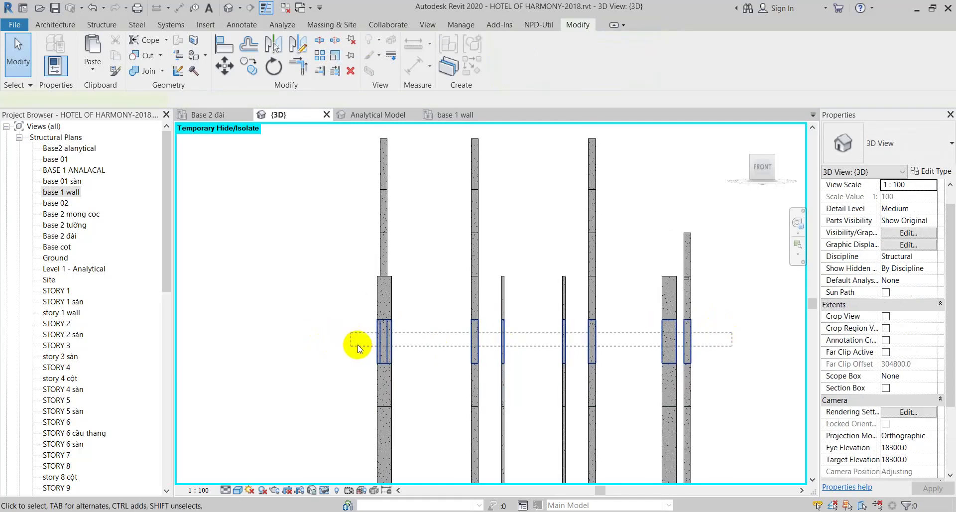
{"action": "left_click_drag", "start_coordinate": [361, 347], "coordinate": [353, 342]}
{"action": "middle_click_drag", "start_coordinate": [406, 301], "coordinate": [400, 340]}
{"action": "left_click_drag", "start_coordinate": [725, 332], "coordinate": [333, 159]}
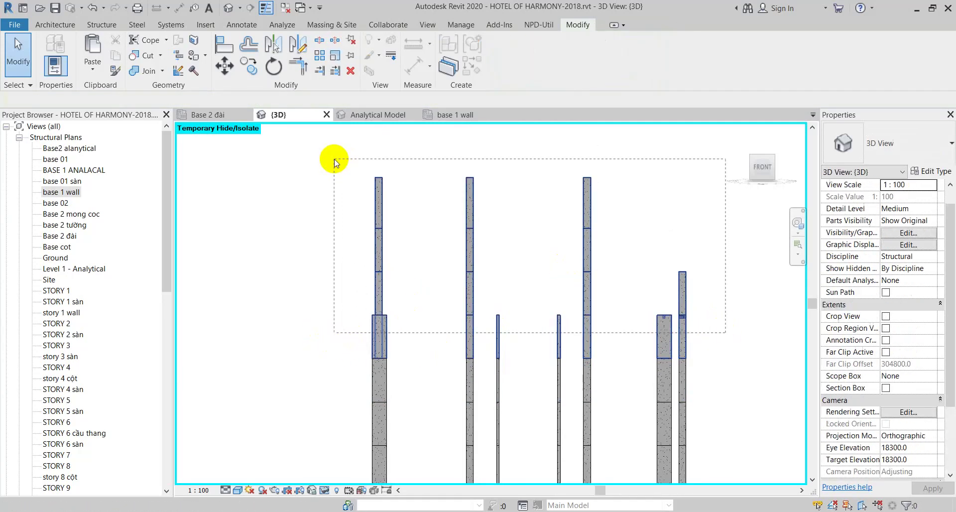
{"action": "middle_click_drag", "start_coordinate": [338, 168], "coordinate": [420, 208], "text": "shift"}
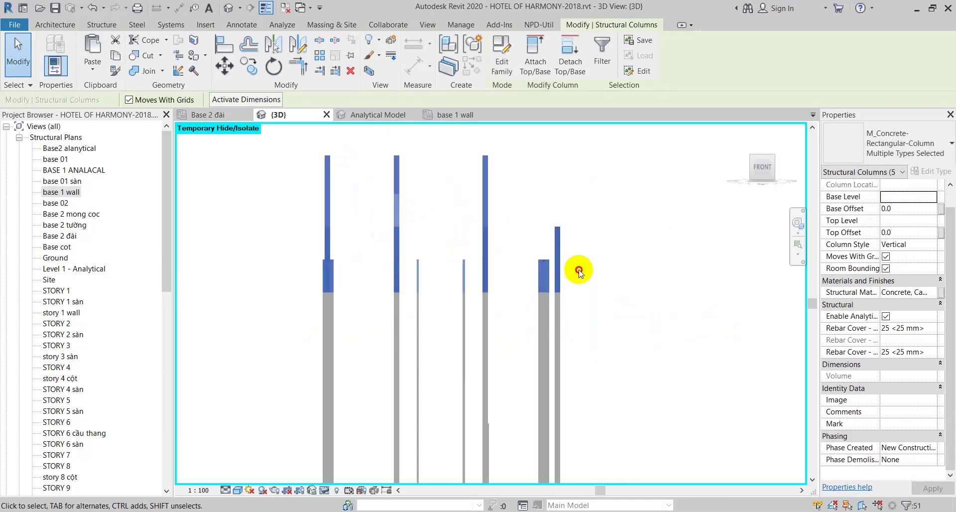
{"action": "left_click_drag", "start_coordinate": [576, 269], "coordinate": [363, 272]}
{"action": "scroll", "coordinate": [388, 242], "scroll_direction": "up", "scroll_amount": 2}
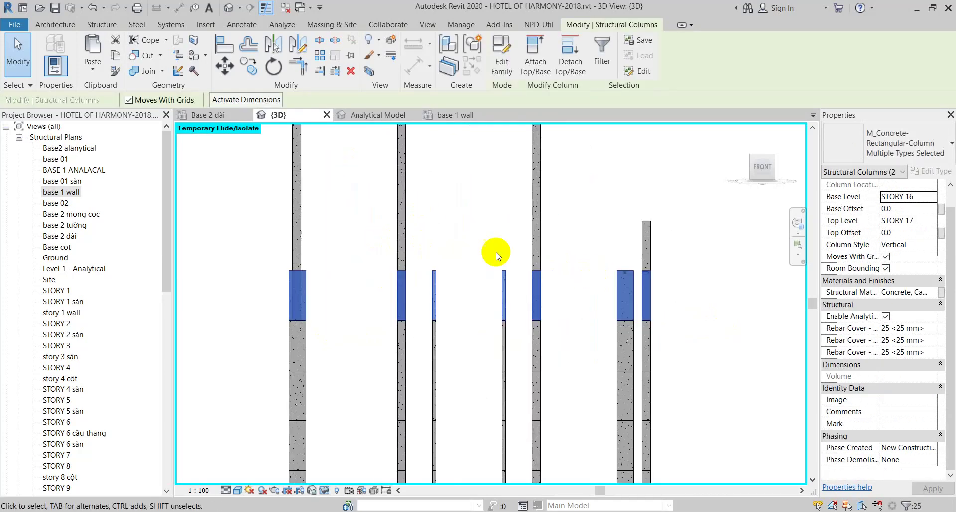
{"action": "left_click_drag", "start_coordinate": [672, 241], "coordinate": [277, 246]}
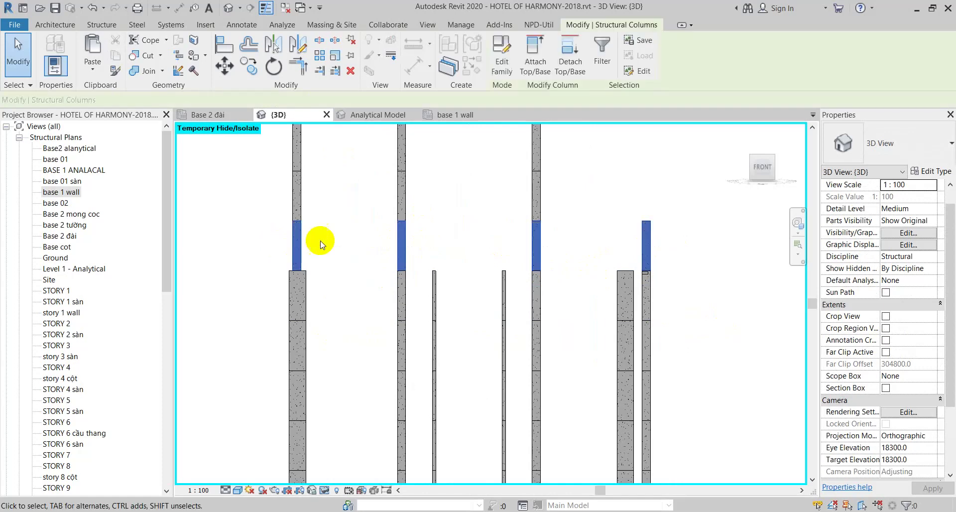
{"action": "middle_click_drag", "start_coordinate": [320, 215], "coordinate": [316, 282]}
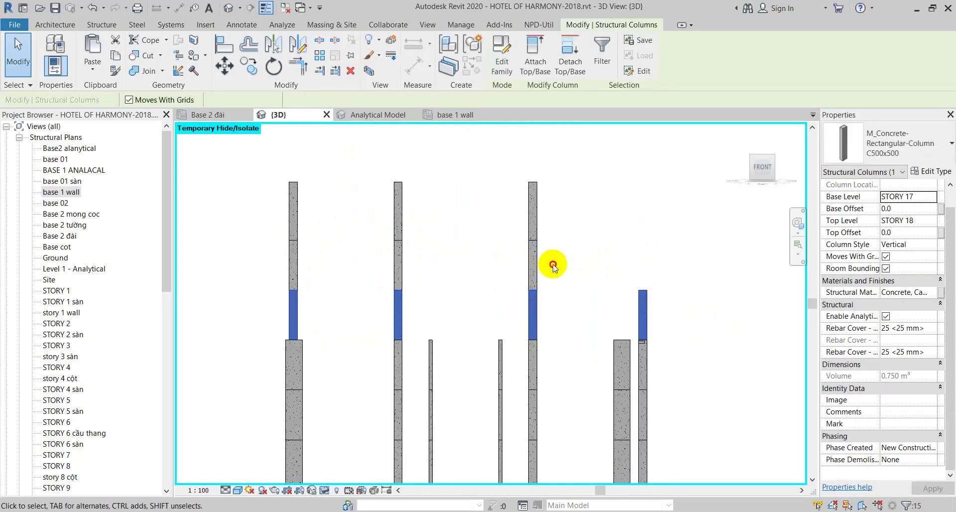
{"action": "left_click_drag", "start_coordinate": [552, 266], "coordinate": [269, 239]}
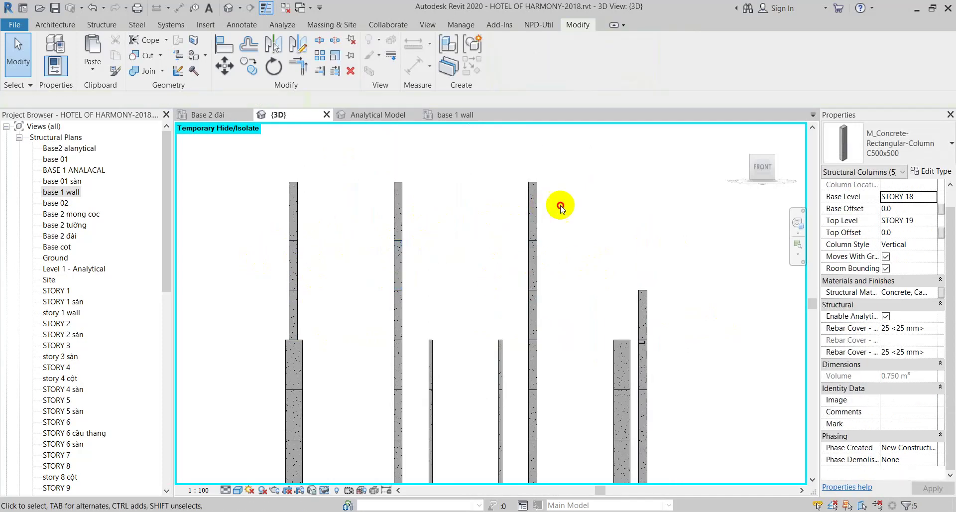
{"action": "left_click_drag", "start_coordinate": [640, 144], "coordinate": [287, 220]}
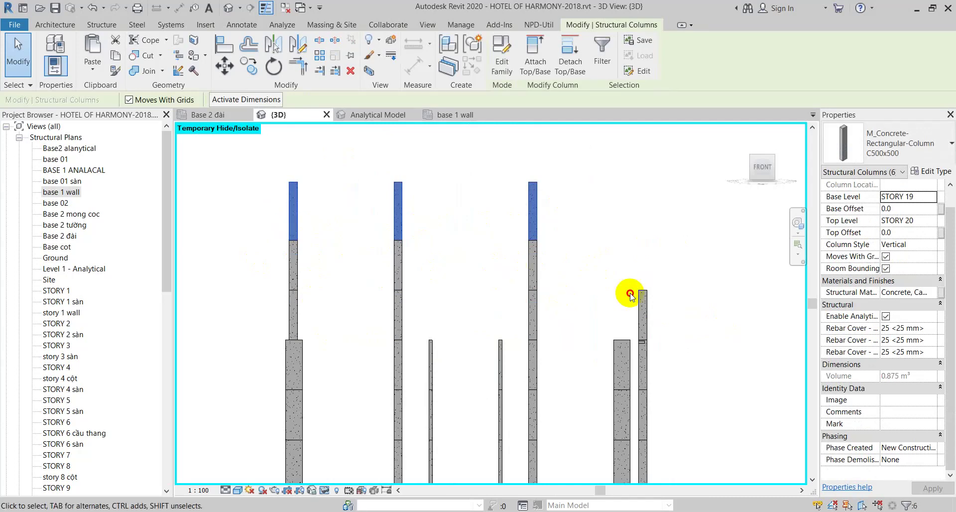
{"action": "left_click_drag", "start_coordinate": [631, 294], "coordinate": [284, 311]}
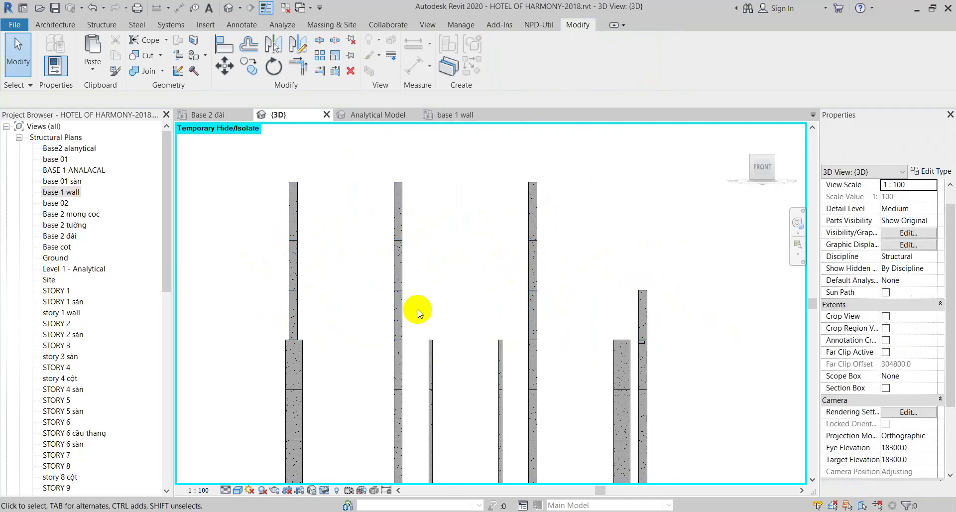
{"action": "left_click_drag", "start_coordinate": [342, 306], "coordinate": [277, 314]}
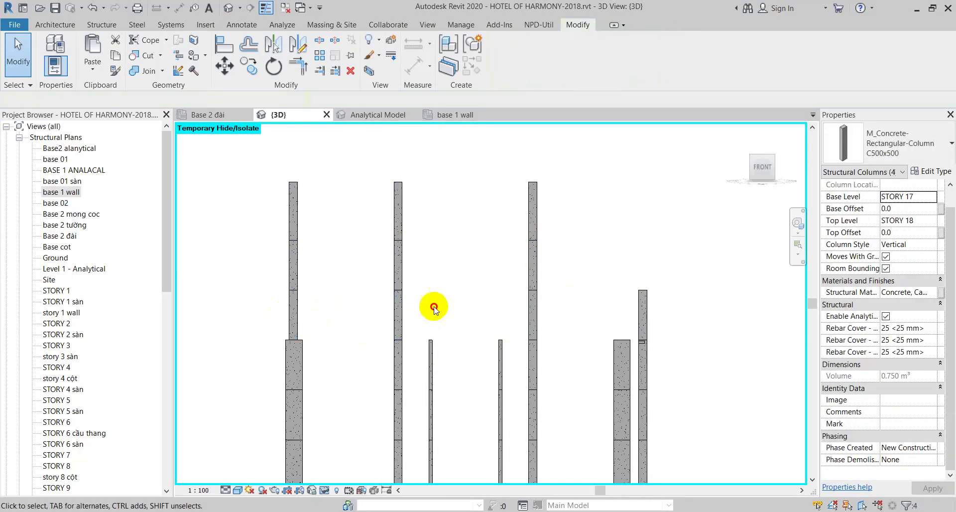
{"action": "left_click_drag", "start_coordinate": [434, 308], "coordinate": [359, 311]}
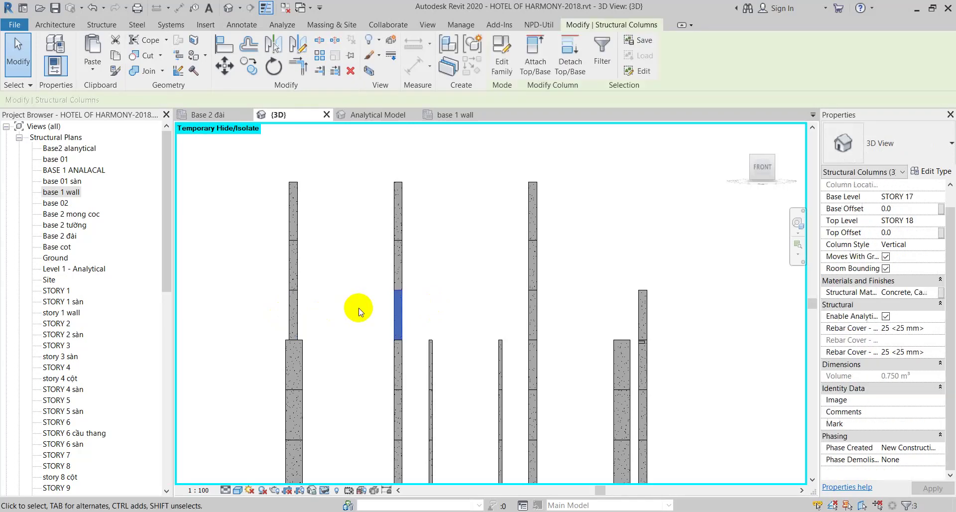
{"action": "key", "text": "Escape"}
{"action": "left_click", "coordinate": [394, 317]}
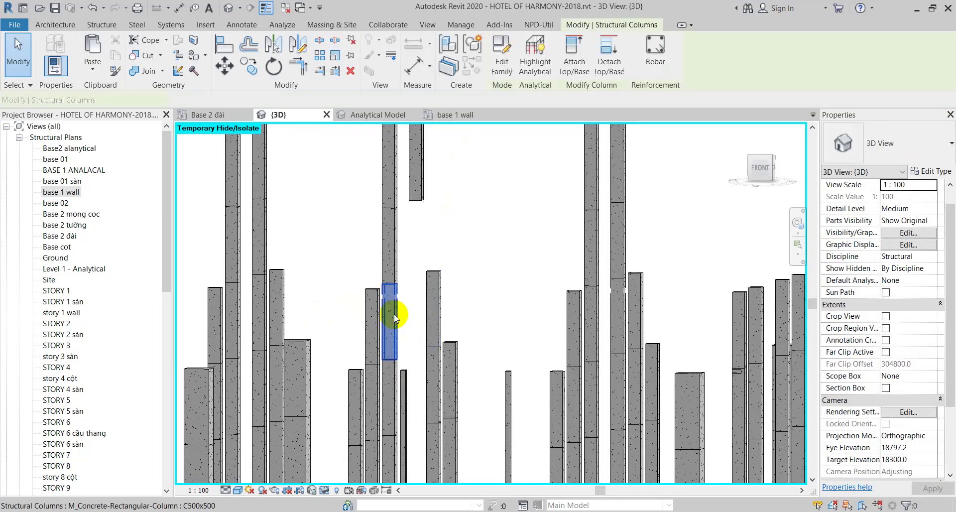
{"action": "key", "text": "Escape"}
{"action": "left_click", "coordinate": [447, 305]}
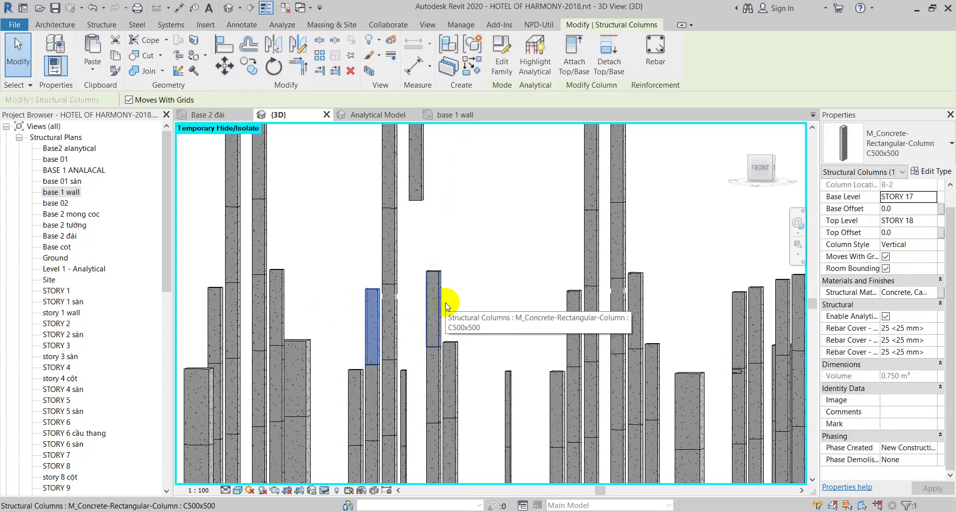
{"action": "left_click", "coordinate": [402, 309]}
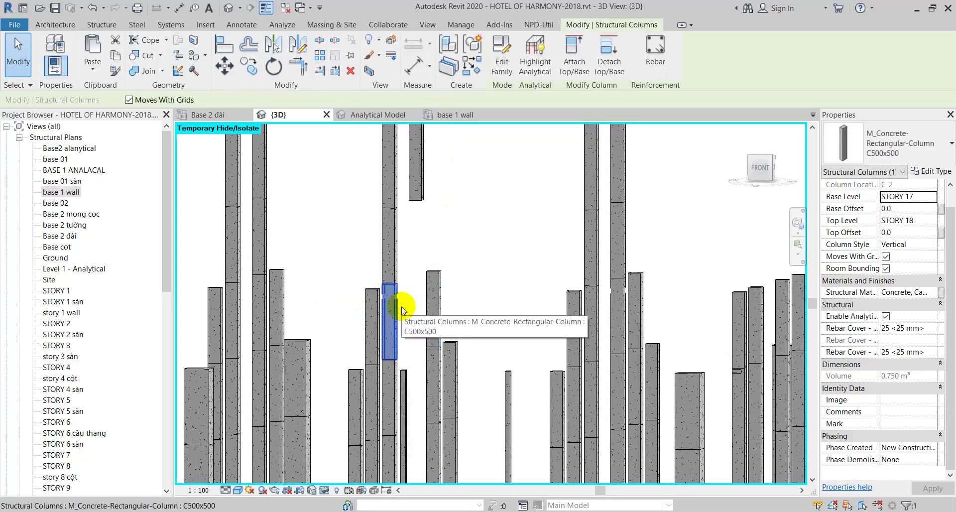
{"action": "key", "text": "Delete"}
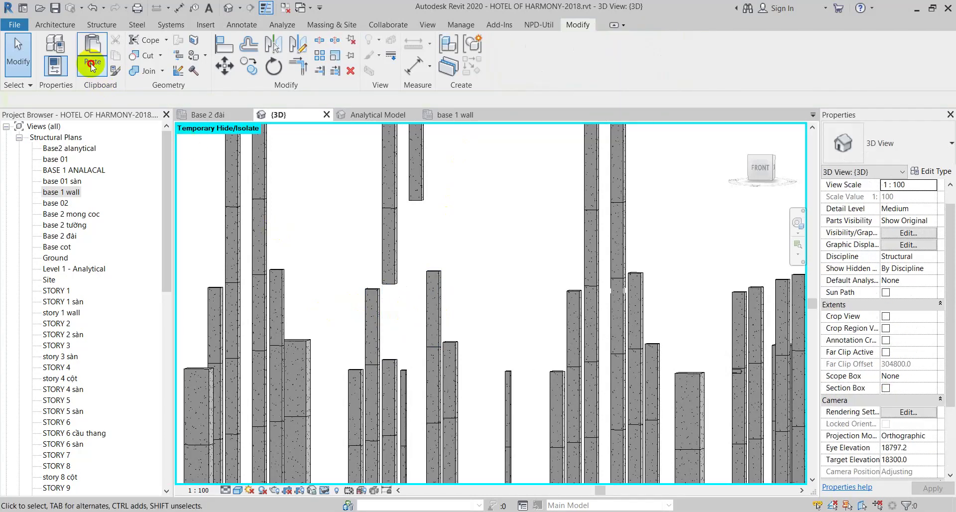
{"action": "left_click", "coordinate": [91, 66]}
{"action": "left_click", "coordinate": [117, 189]}
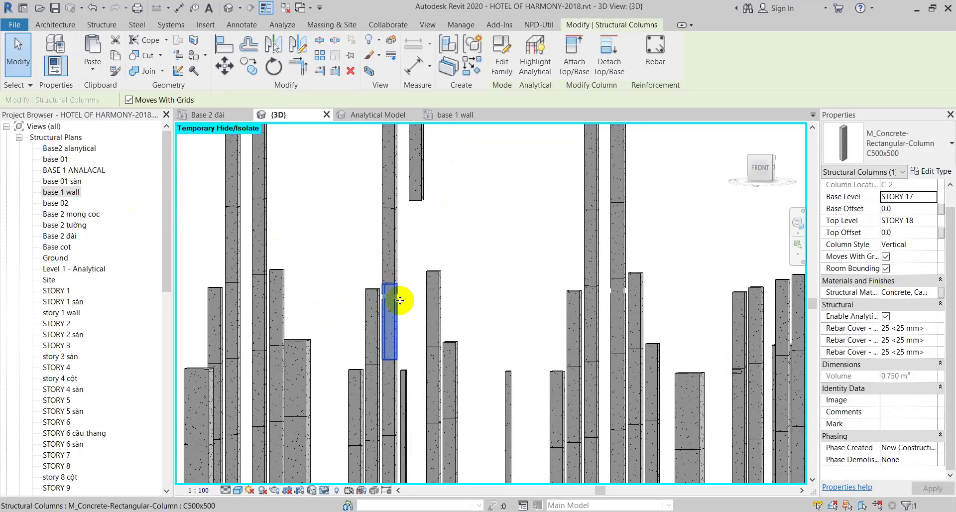
{"action": "scroll", "coordinate": [448, 286], "scroll_direction": "down", "scroll_amount": 3}
{"action": "left_click", "coordinate": [760, 166]}
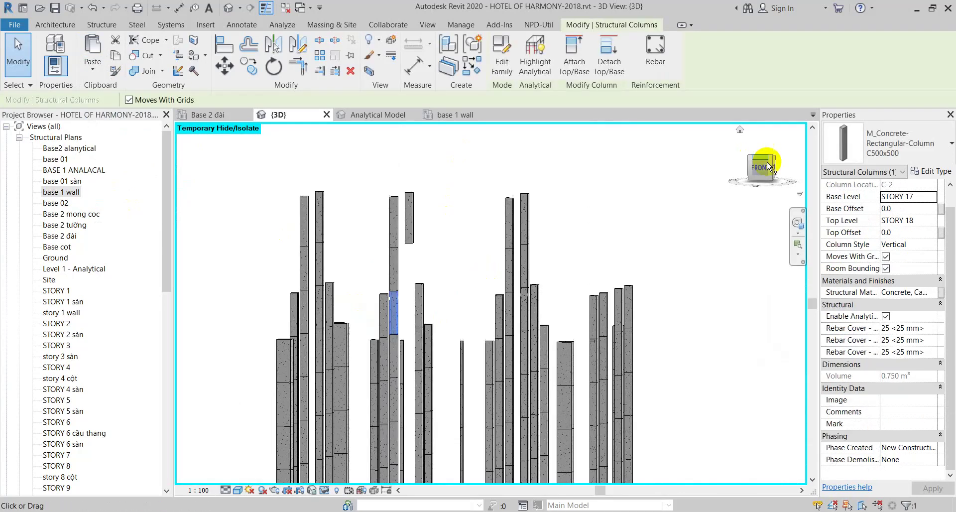
{"action": "scroll", "coordinate": [454, 267], "scroll_direction": "down", "scroll_amount": 2}
{"action": "scroll", "coordinate": [454, 268], "scroll_direction": "down", "scroll_amount": 2}
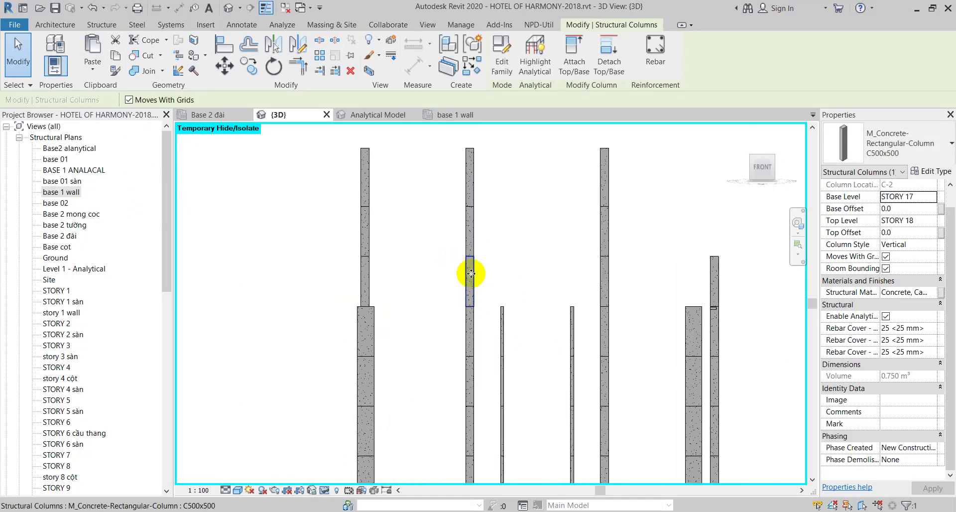
{"action": "scroll", "coordinate": [478, 281], "scroll_direction": "down", "scroll_amount": 1}
Window-select the STORY 18 tier of columns and the overlapping stacked segments
{"action": "scroll", "coordinate": [512, 276], "scroll_direction": "down", "scroll_amount": 1}
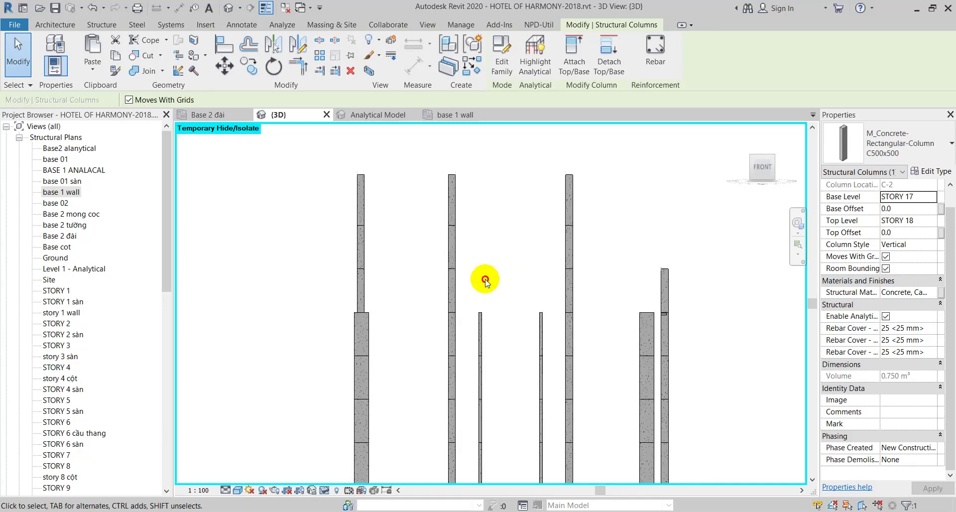
{"action": "left_click", "coordinate": [529, 282]}
{"action": "middle_click_drag", "start_coordinate": [529, 282], "coordinate": [480, 316]}
{"action": "left_click_drag", "start_coordinate": [621, 302], "coordinate": [292, 321]}
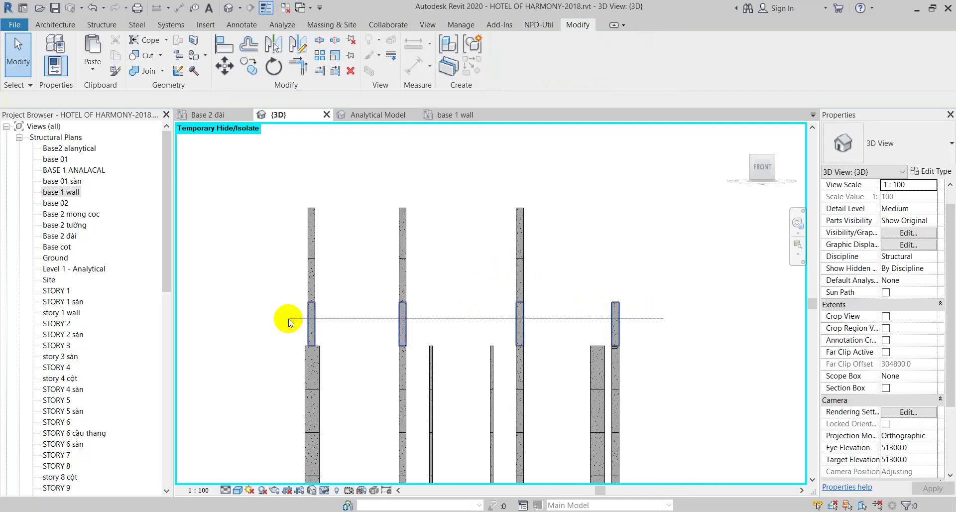
{"action": "left_click_drag", "start_coordinate": [643, 263], "coordinate": [286, 281]}
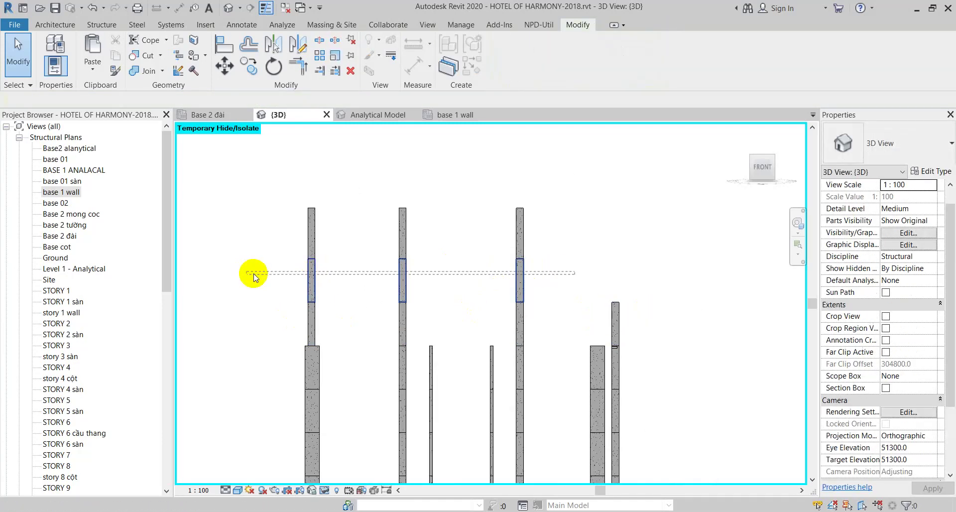
{"action": "left_click_drag", "start_coordinate": [343, 263], "coordinate": [273, 273]}
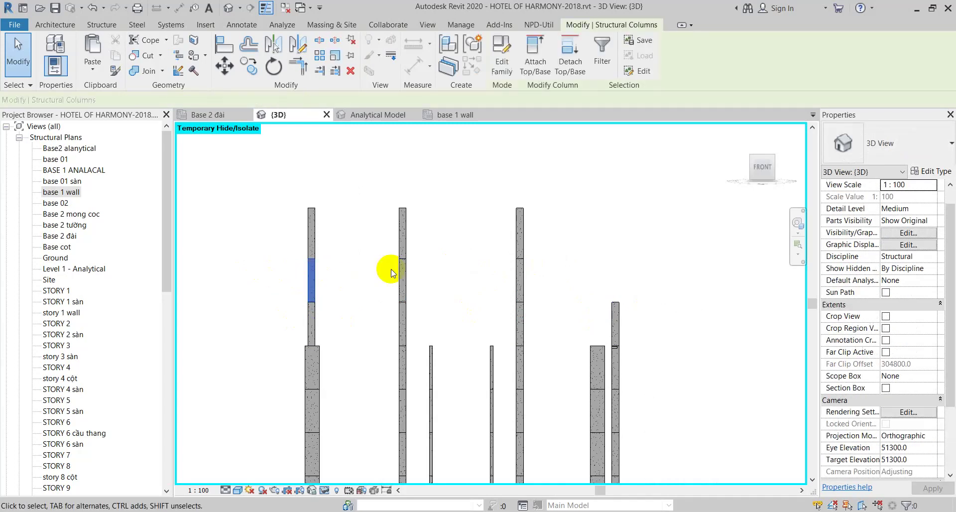
{"action": "left_click_drag", "start_coordinate": [432, 275], "coordinate": [357, 281]}
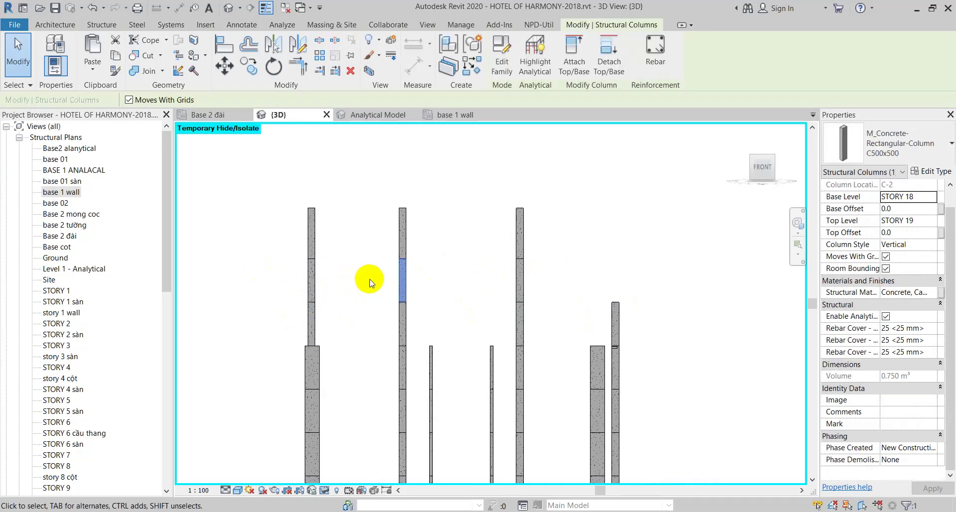
{"action": "left_click", "coordinate": [563, 280]}
Keep only the left duplicate STORY 18–19 segment selected and cut it
{"action": "left_click_drag", "start_coordinate": [546, 272], "coordinate": [488, 278]}
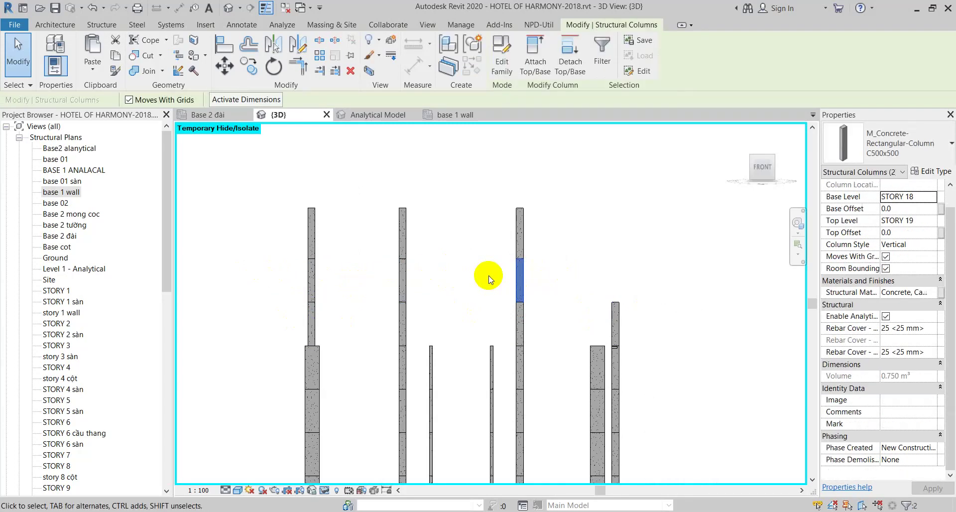
{"action": "middle_click_drag", "start_coordinate": [488, 277], "coordinate": [524, 282], "text": "shift"}
{"action": "left_click", "coordinate": [543, 281], "text": "shift"}
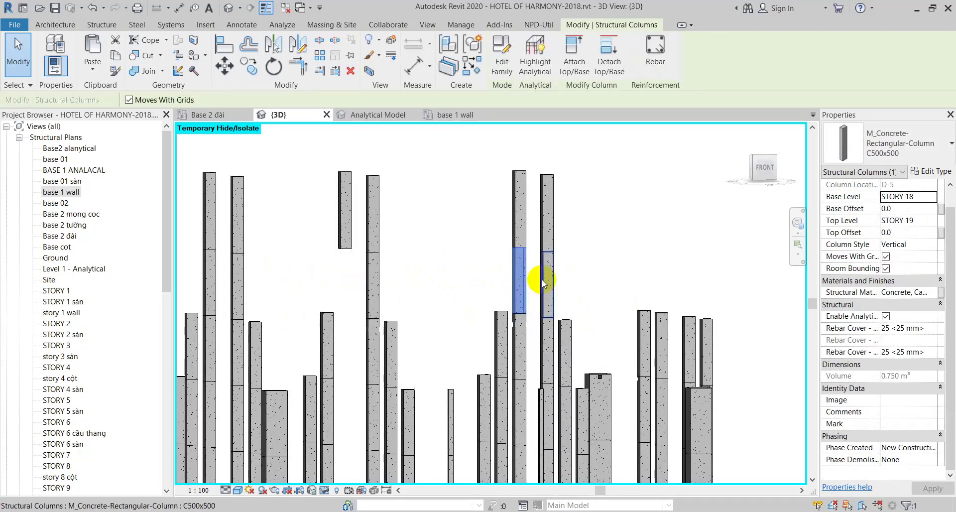
{"action": "left_click", "coordinate": [543, 282]}
{"action": "left_click", "coordinate": [516, 282]}
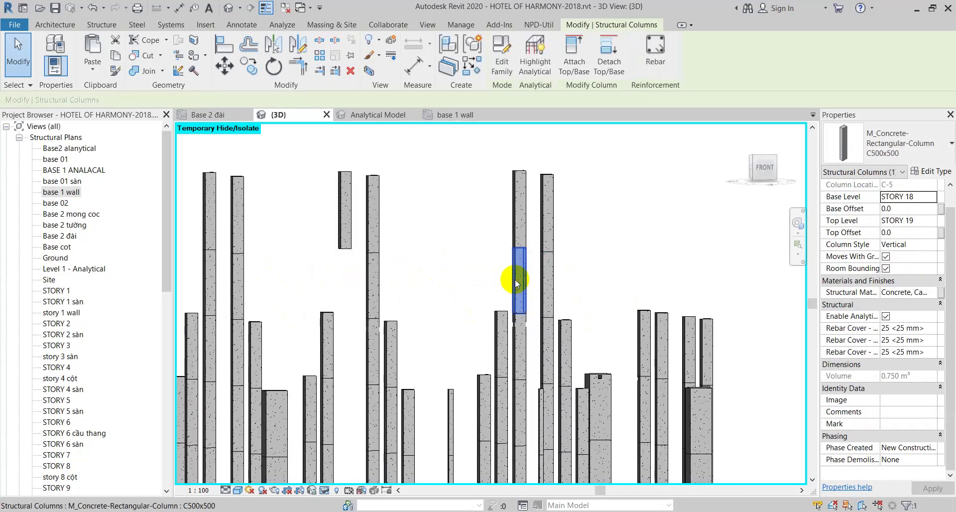
{"action": "key", "text": "ctrl+x"}
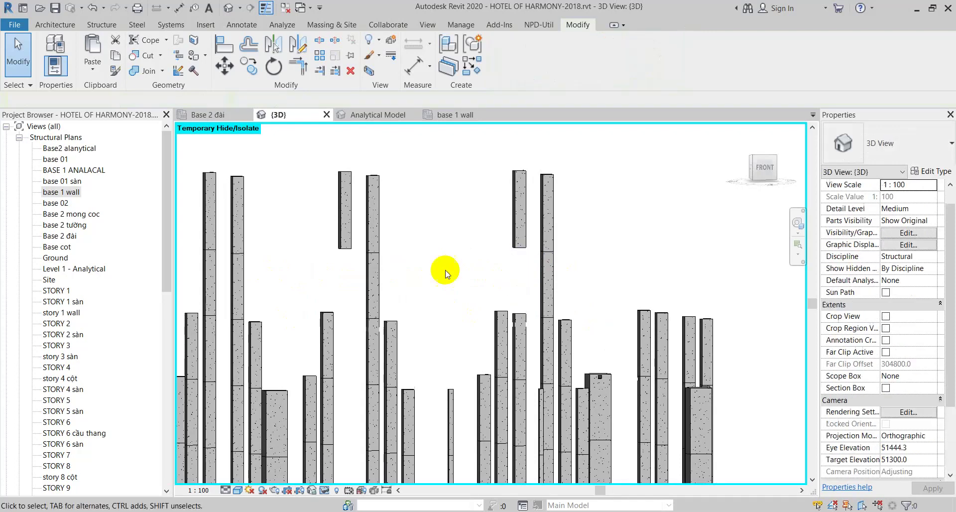
{"action": "left_click", "coordinate": [92, 69]}
Paste the column back aligned, then inspect the STORY 18–19 and STORY 19–20 columns
{"action": "left_click", "coordinate": [136, 190]}
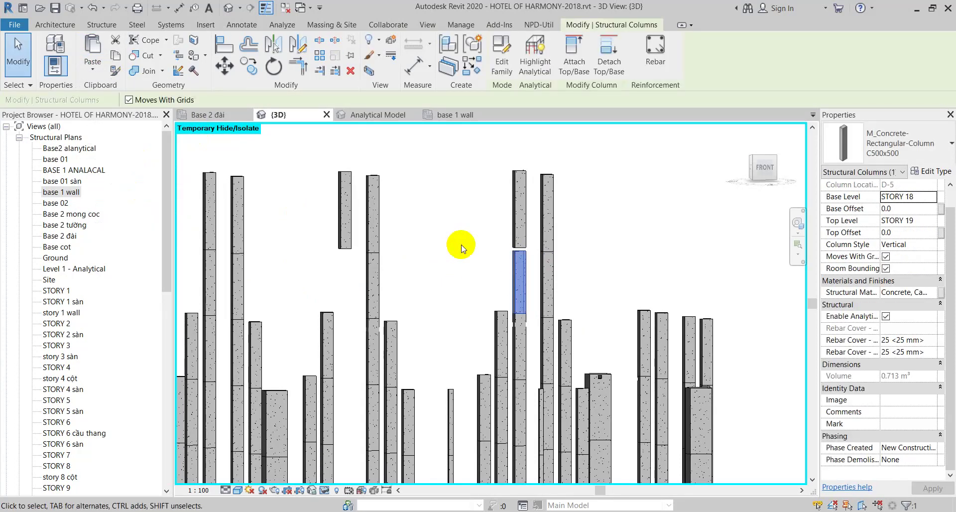
{"action": "scroll", "coordinate": [540, 250], "scroll_direction": "up", "scroll_amount": 2}
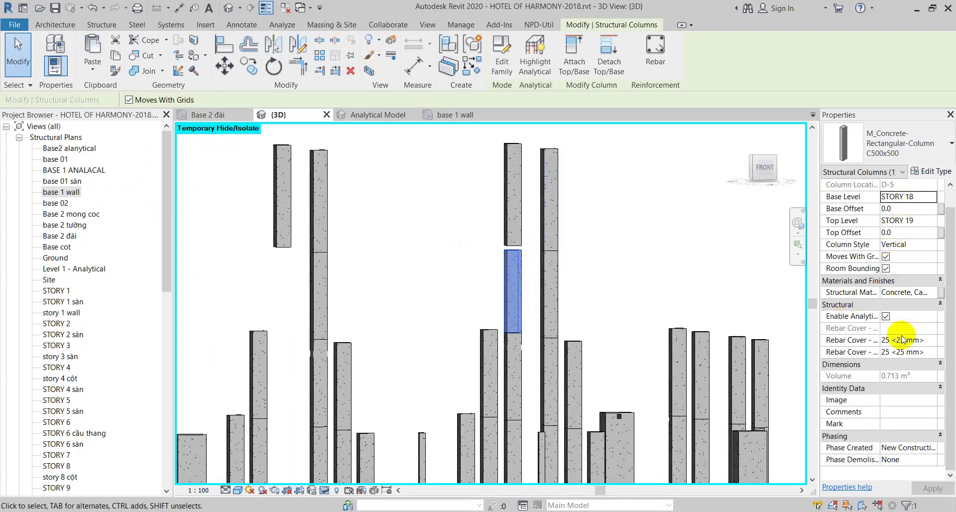
{"action": "scroll", "coordinate": [505, 269], "scroll_direction": "up", "scroll_amount": 2}
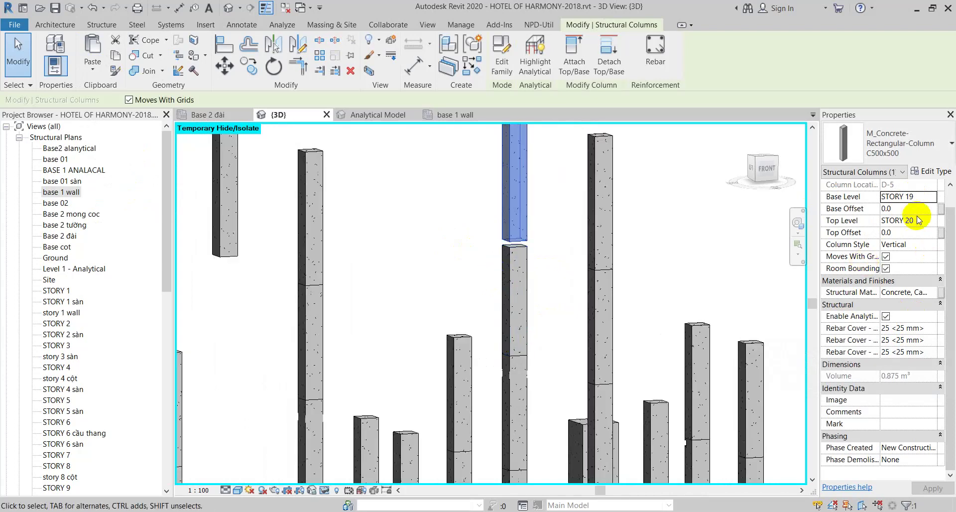
{"action": "left_click", "coordinate": [528, 278]}
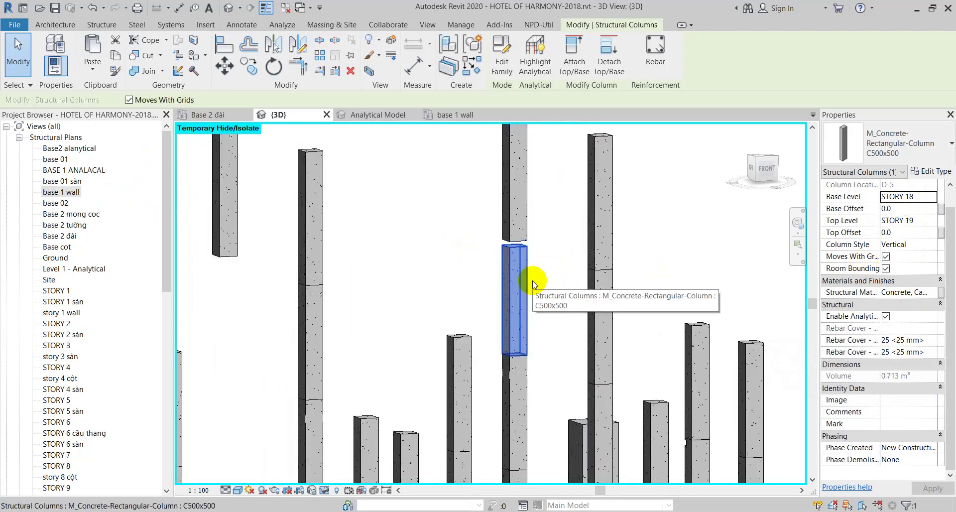
{"action": "mouse_move", "coordinate": [532, 284]}
{"action": "middle_mouse_down", "text": "shift"}
{"action": "mouse_move", "coordinate": [537, 324]}
{"action": "mouse_move", "coordinate": [608, 315]}
{"action": "mouse_move", "coordinate": [355, 317]}
{"action": "mouse_move", "coordinate": [399, 309]}
{"action": "middle_mouse_up", "text": "shift"}
{"action": "left_click", "coordinate": [528, 207]}
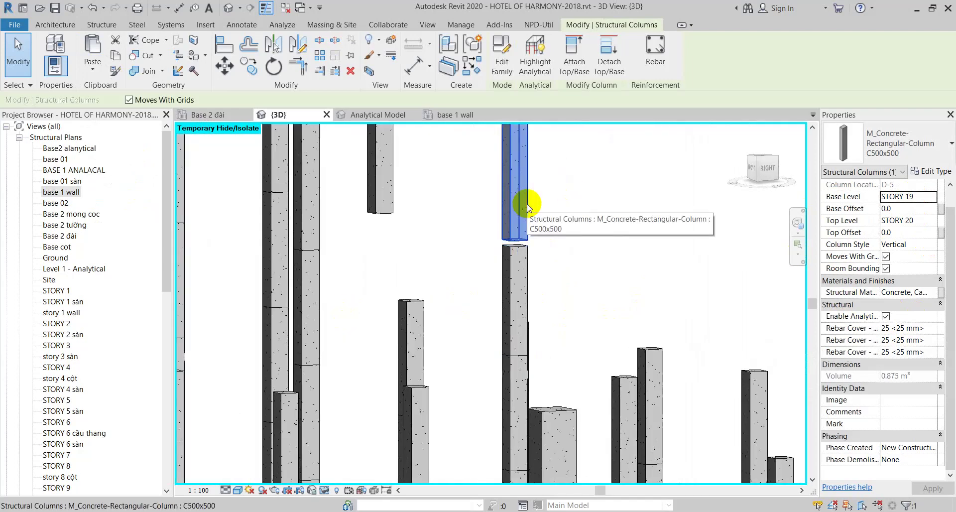
{"action": "left_click", "coordinate": [766, 167]}
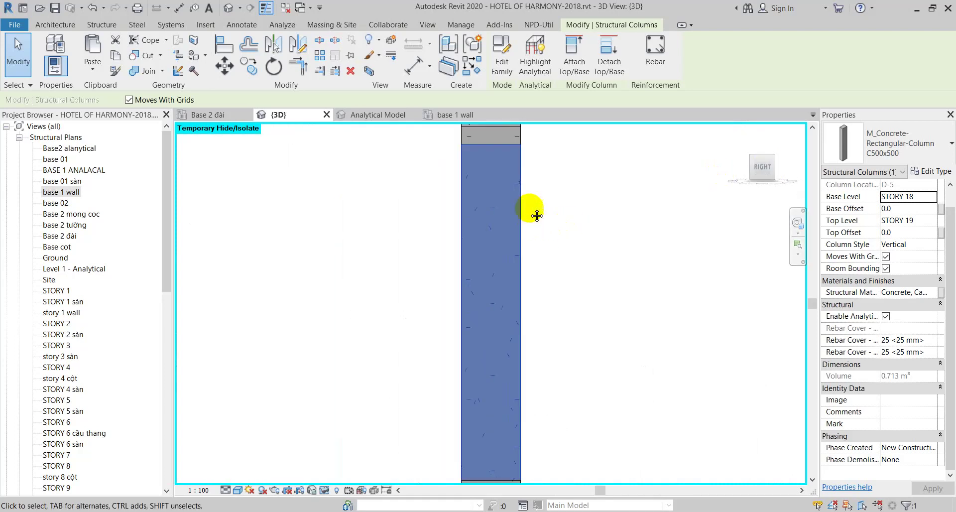
Give the lower STORY 18–19 column a -200 top offset and inspect the gap
{"action": "left_click", "coordinate": [527, 221]}
{"action": "mouse_move", "coordinate": [555, 239]}
{"action": "middle_mouse_down", "text": "shift"}
{"action": "mouse_move", "coordinate": [591, 258]}
{"action": "mouse_move", "coordinate": [512, 241]}
{"action": "middle_mouse_up", "text": "shift"}
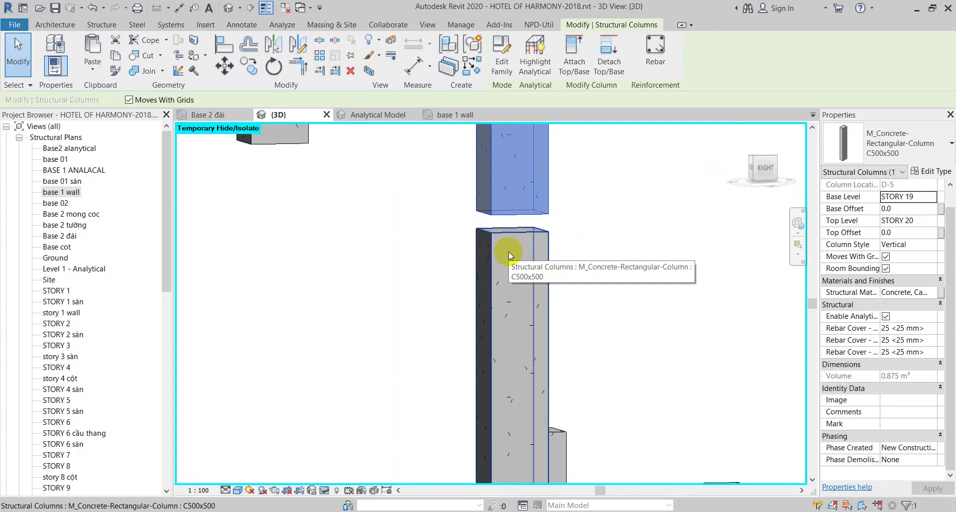
{"action": "left_click", "coordinate": [508, 251]}
{"action": "scroll", "coordinate": [508, 251], "scroll_direction": "down", "scroll_amount": 5}
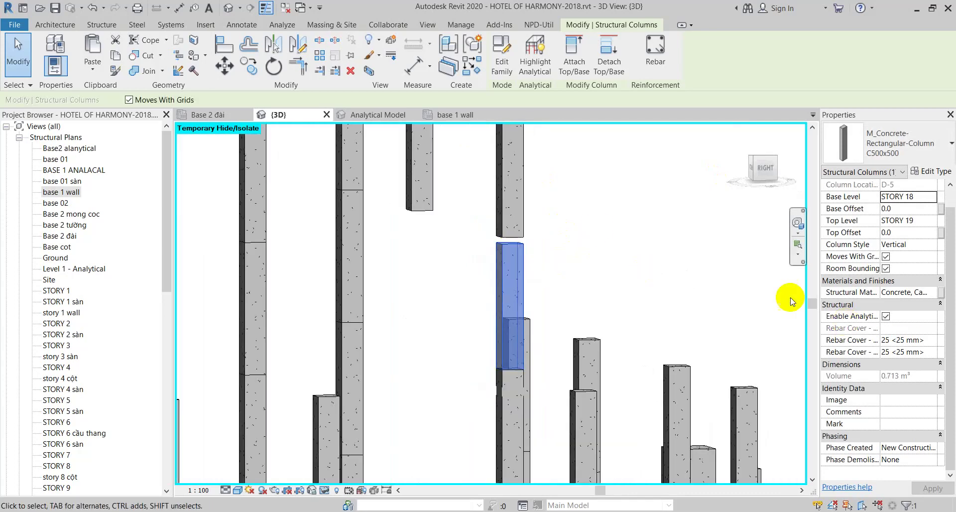
{"action": "left_click", "coordinate": [518, 202]}
{"action": "left_click", "coordinate": [522, 270]}
{"action": "type", "text": "-100"}
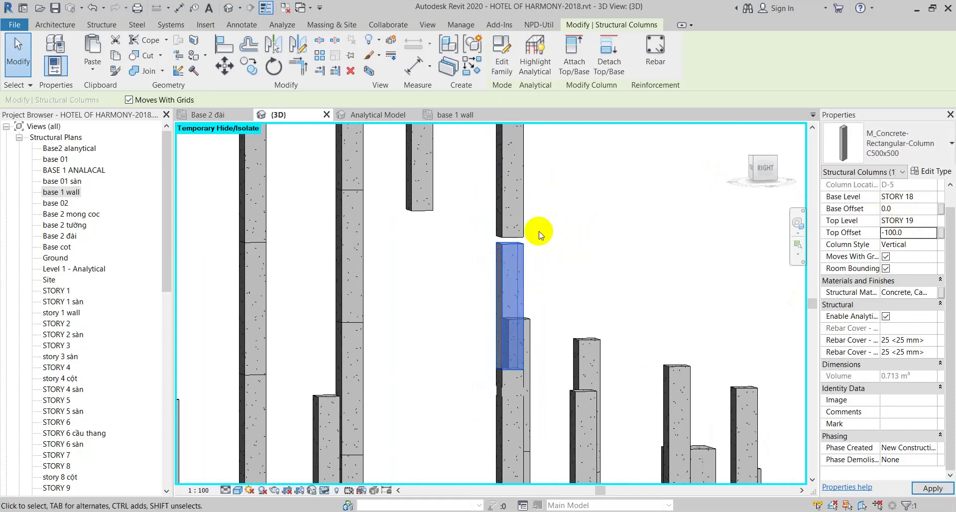
{"action": "left_click", "coordinate": [922, 230]}
{"action": "type", "text": "-200"}
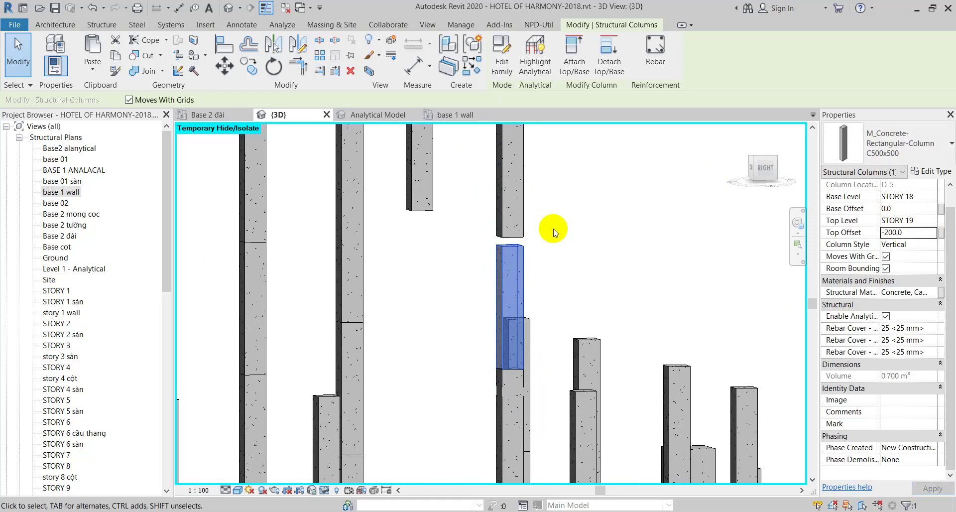
{"action": "scroll", "coordinate": [495, 234], "scroll_direction": "up", "scroll_amount": 2}
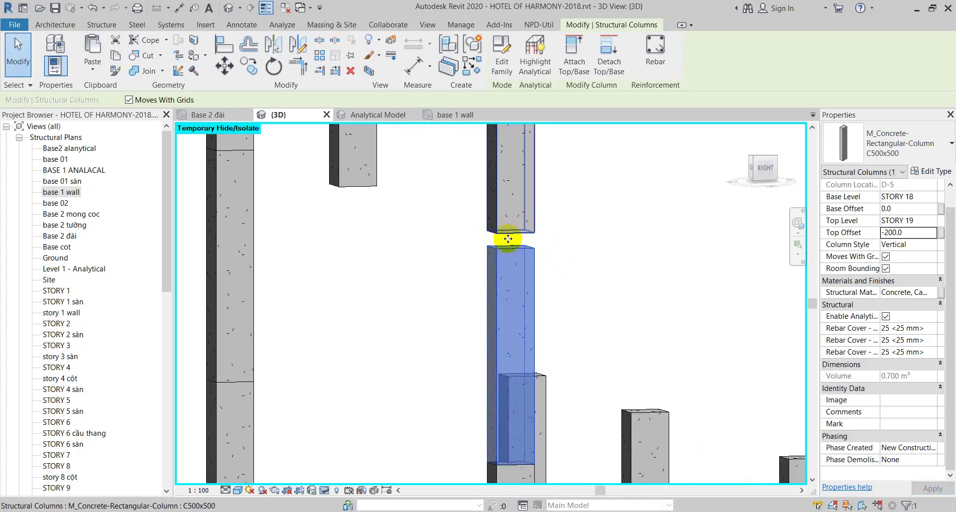
{"action": "middle_click_drag", "start_coordinate": [532, 251], "coordinate": [572, 250], "text": "shift"}
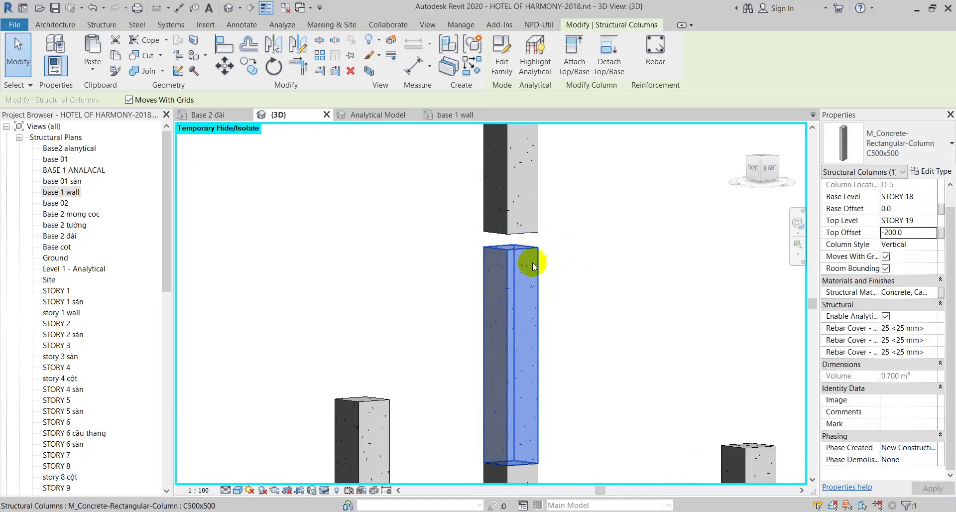
Reset the STORY 18–19 column's top offset to 0
{"action": "left_click", "coordinate": [918, 229]}
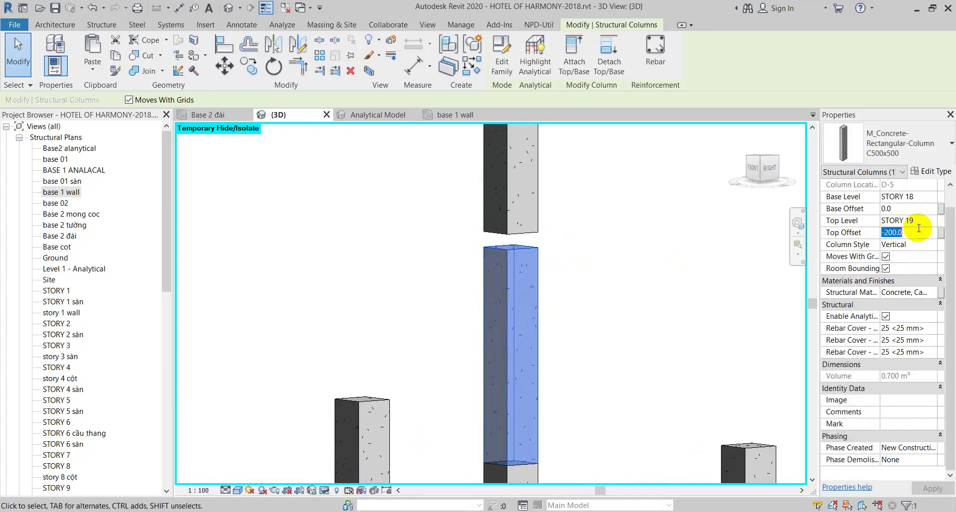
{"action": "type", "text": "0"}
{"action": "left_click", "coordinate": [518, 236]}
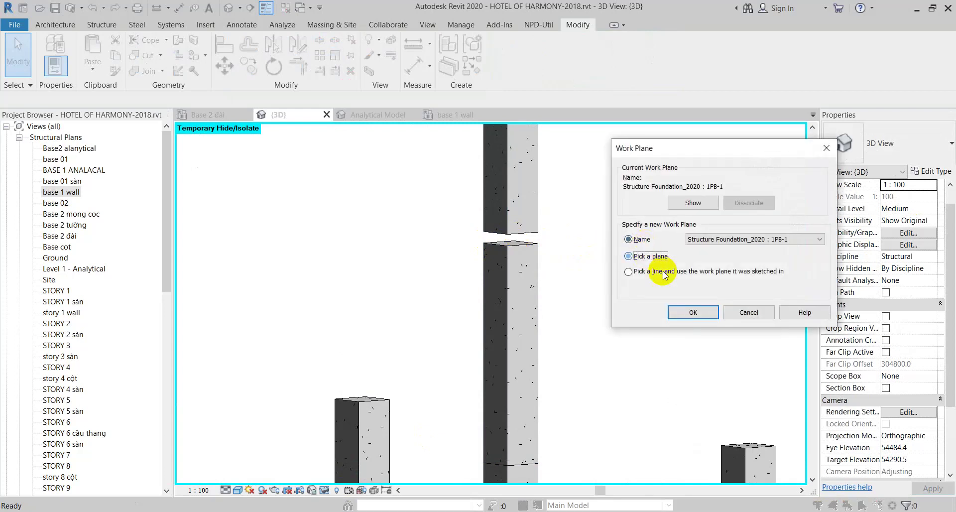
{"action": "left_click", "coordinate": [692, 312]}
Try an aligned dimension (DI) on the gap, then reset temporary hide/isolate
{"action": "key", "text": "d"}
{"action": "key", "text": "i"}
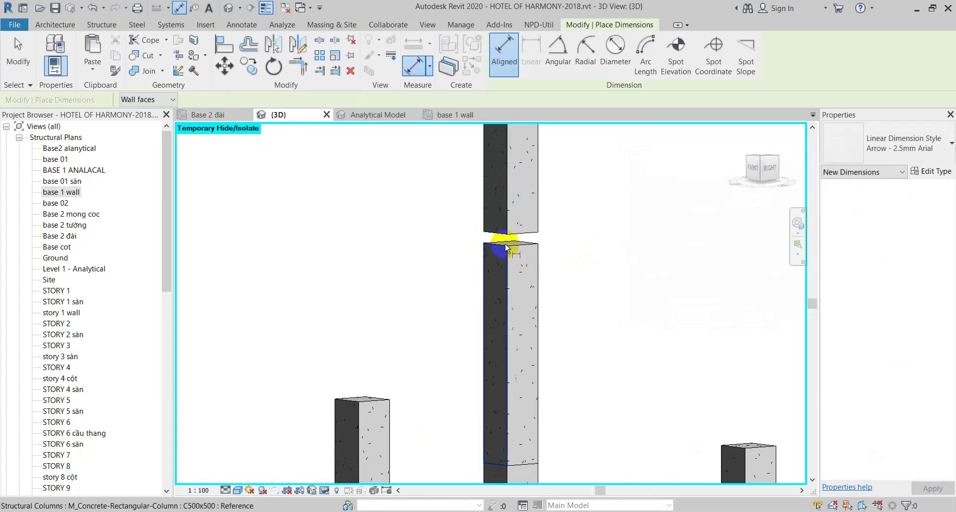
{"action": "scroll", "coordinate": [506, 246], "scroll_direction": "up", "scroll_amount": 2}
{"action": "left_click", "coordinate": [506, 243]}
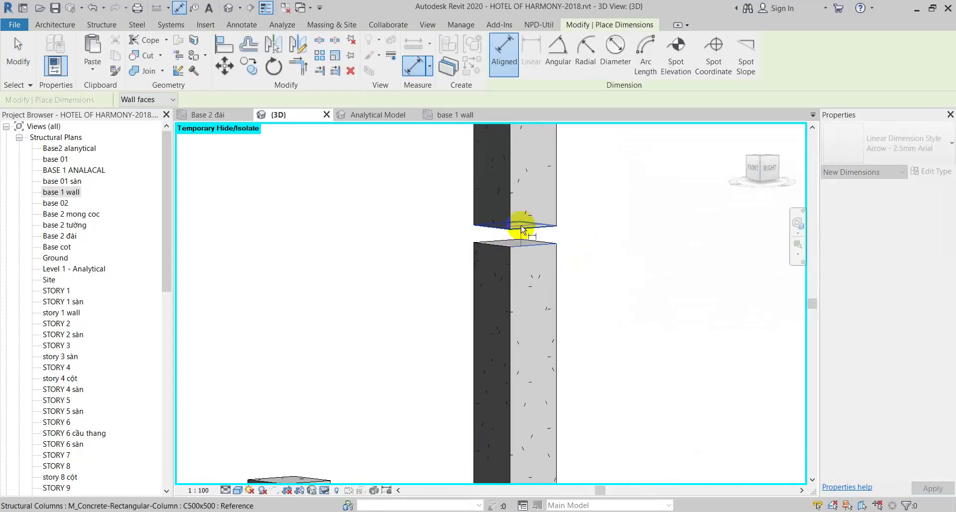
{"action": "key", "text": "Escape"}
{"action": "key", "text": "Escape"}
{"action": "mouse_move", "coordinate": [520, 229]}
{"action": "middle_mouse_down", "text": "shift"}
{"action": "mouse_move", "coordinate": [550, 260]}
{"action": "mouse_move", "coordinate": [520, 284]}
{"action": "mouse_move", "coordinate": [500, 279]}
{"action": "middle_mouse_up", "text": "shift"}
{"action": "left_click", "coordinate": [498, 371]}
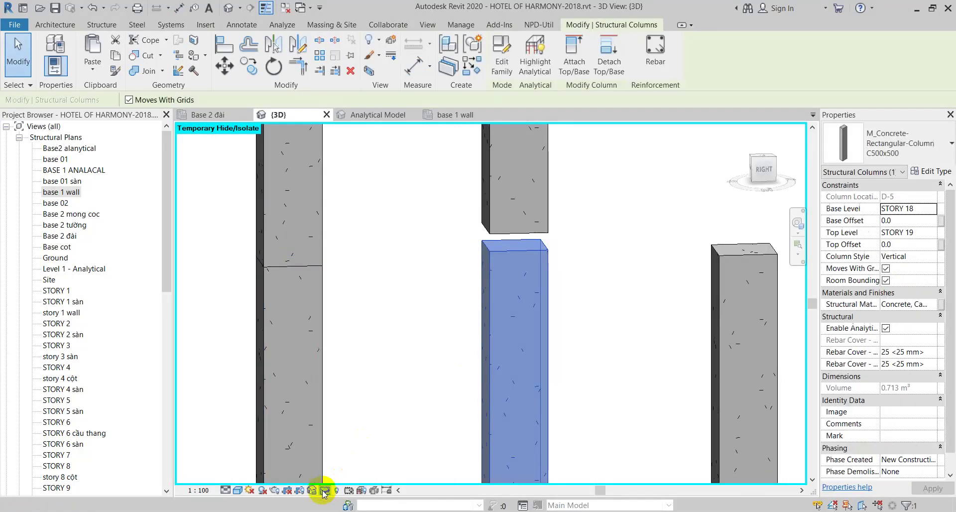
{"action": "left_click", "coordinate": [324, 491]}
{"action": "left_click", "coordinate": [359, 475]}
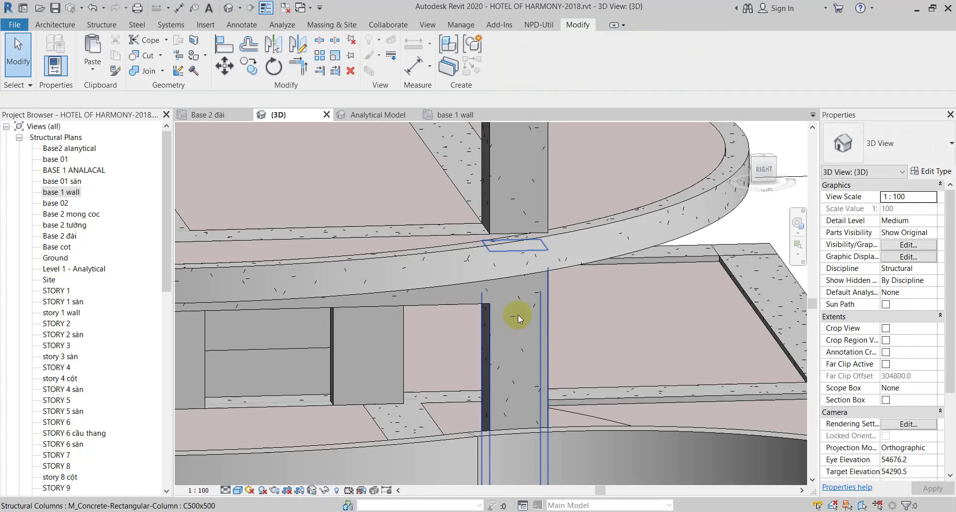
Select the column below the curved beam and orbit and zoom around it
{"action": "left_click", "coordinate": [518, 315]}
{"action": "mouse_move", "coordinate": [518, 314]}
{"action": "middle_mouse_down", "text": "shift"}
{"action": "mouse_move", "coordinate": [551, 365]}
{"action": "mouse_move", "coordinate": [391, 363]}
{"action": "middle_mouse_up", "text": "shift"}
{"action": "scroll", "coordinate": [394, 319], "scroll_direction": "down", "scroll_amount": 3}
{"action": "scroll", "coordinate": [401, 271], "scroll_direction": "down", "scroll_amount": 3}
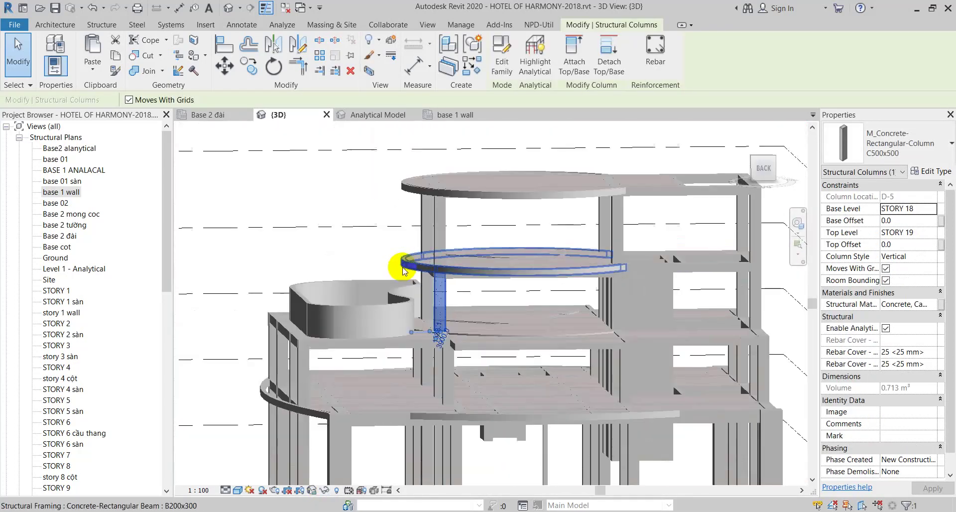
{"action": "scroll", "coordinate": [403, 271], "scroll_direction": "down", "scroll_amount": 3}
{"action": "scroll", "coordinate": [404, 111], "scroll_direction": "up", "scroll_amount": 2}
{"action": "scroll", "coordinate": [426, 199], "scroll_direction": "down", "scroll_amount": 3}
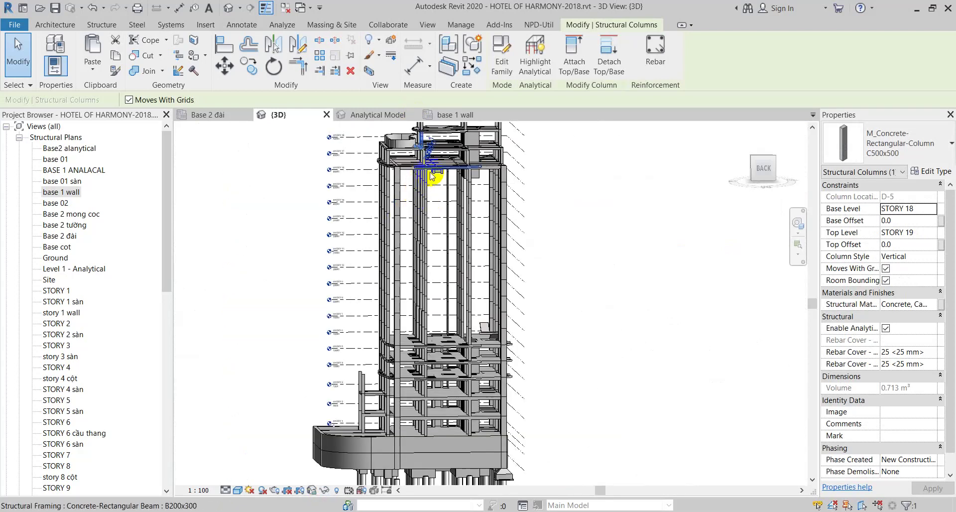
{"action": "scroll", "coordinate": [431, 175], "scroll_direction": "up", "scroll_amount": 3}
{"action": "scroll", "coordinate": [435, 199], "scroll_direction": "up", "scroll_amount": 3}
{"action": "scroll", "coordinate": [448, 239], "scroll_direction": "up", "scroll_amount": 3}
{"action": "middle_click_drag", "start_coordinate": [463, 264], "coordinate": [461, 232], "text": "shift"}
{"action": "scroll", "coordinate": [420, 218], "scroll_direction": "up", "scroll_amount": 3}
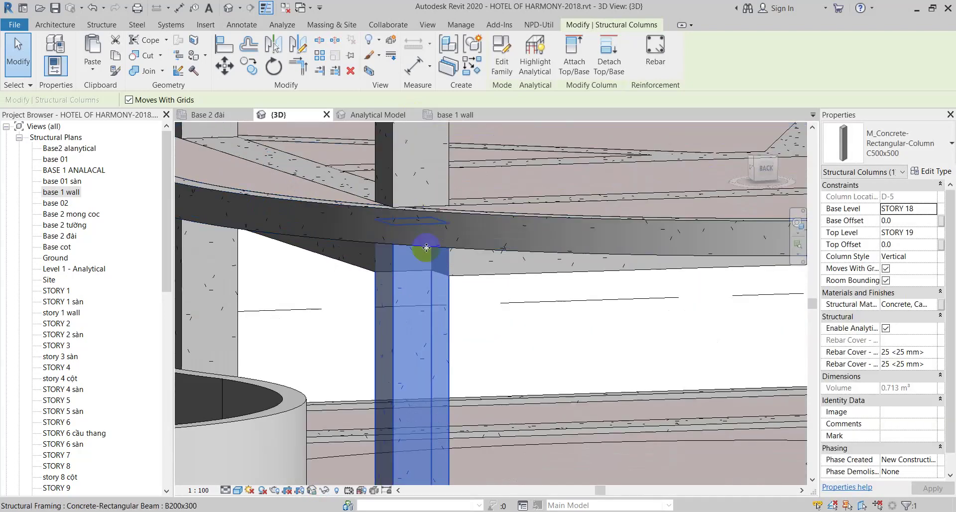
Switch the geometry join order between the column and the floor
{"action": "left_click", "coordinate": [163, 71]}
{"action": "left_click", "coordinate": [142, 140]}
{"action": "left_click", "coordinate": [427, 310]}
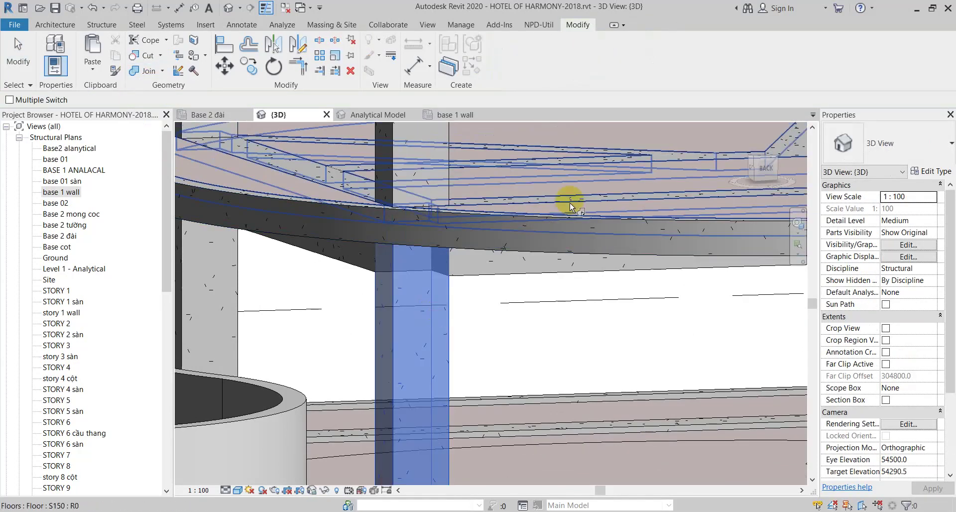
{"action": "left_click", "coordinate": [571, 181]}
{"action": "scroll", "coordinate": [434, 247], "scroll_direction": "up", "scroll_amount": 2}
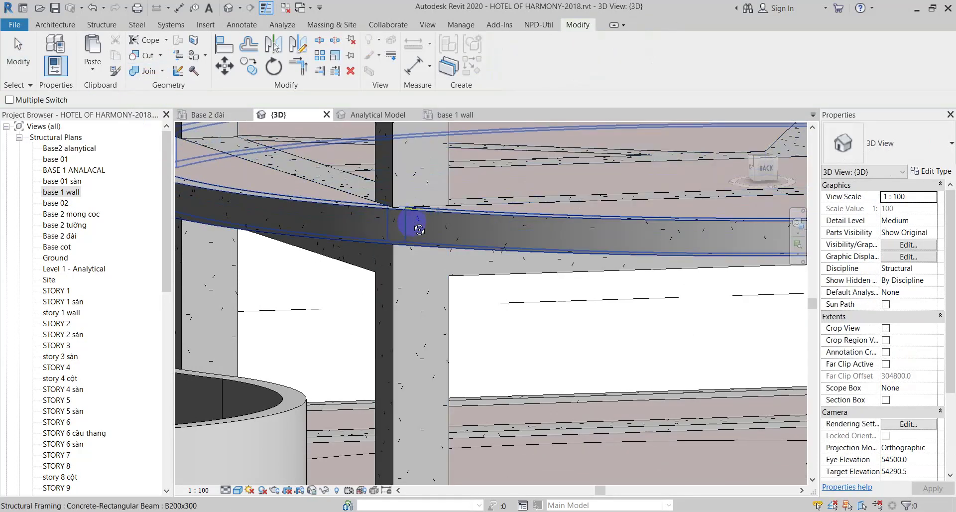
{"action": "scroll", "coordinate": [434, 247], "scroll_direction": "up", "scroll_amount": 2}
{"action": "scroll", "coordinate": [435, 247], "scroll_direction": "down", "scroll_amount": 2}
{"action": "scroll", "coordinate": [433, 278], "scroll_direction": "up", "scroll_amount": 2}
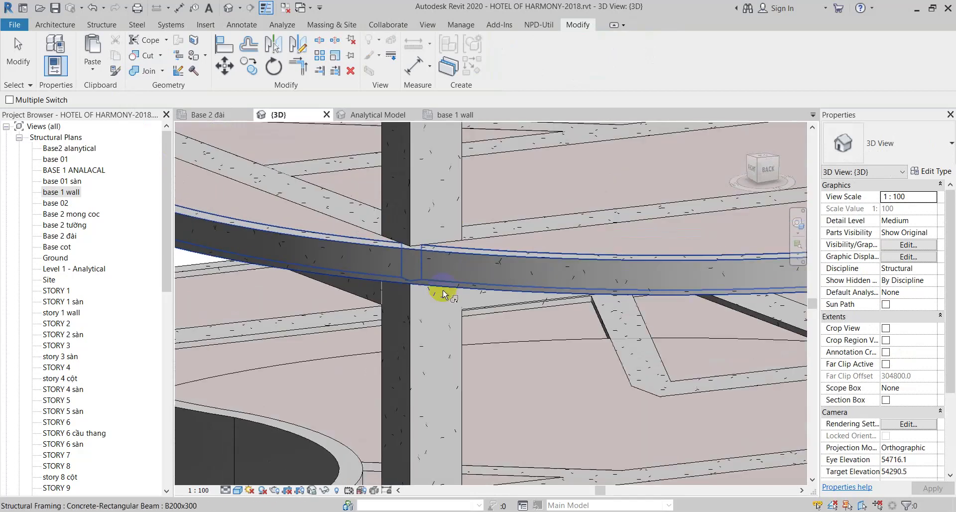
Isolate the column at the beam junction alone in the view
{"action": "left_click", "coordinate": [419, 315]}
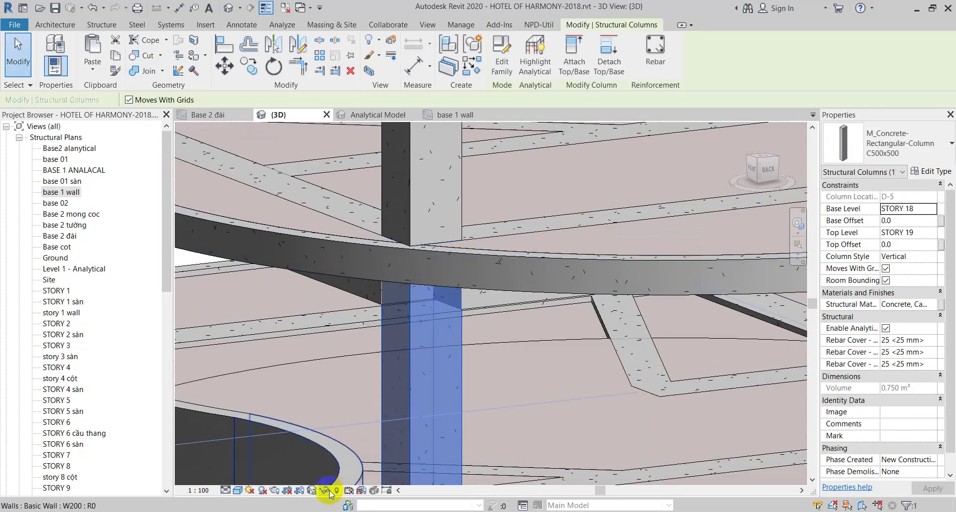
{"action": "left_click", "coordinate": [326, 488]}
{"action": "left_click", "coordinate": [351, 446]}
{"action": "key", "text": "Escape"}
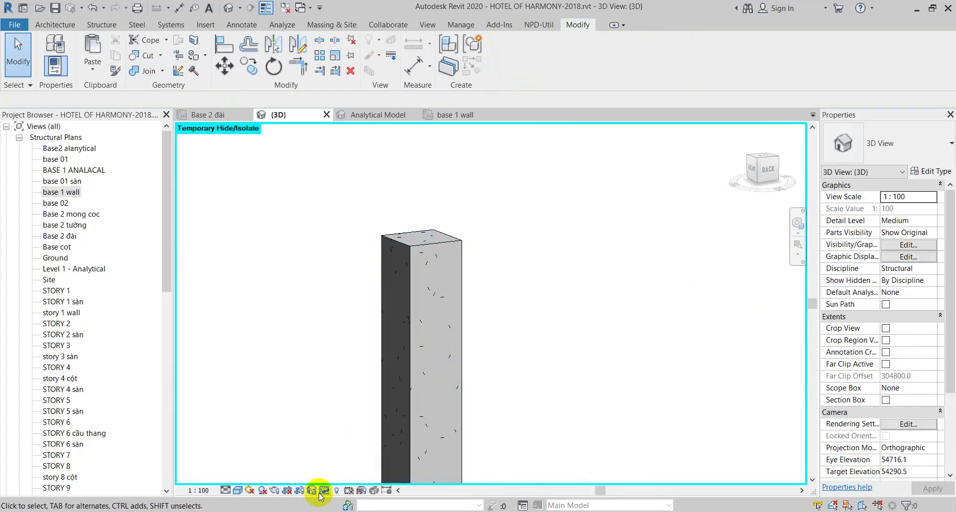
Restore all temporarily hidden elements and select the stacked concrete column for isolating
{"action": "left_click", "coordinate": [326, 488]}
{"action": "left_click", "coordinate": [338, 477]}
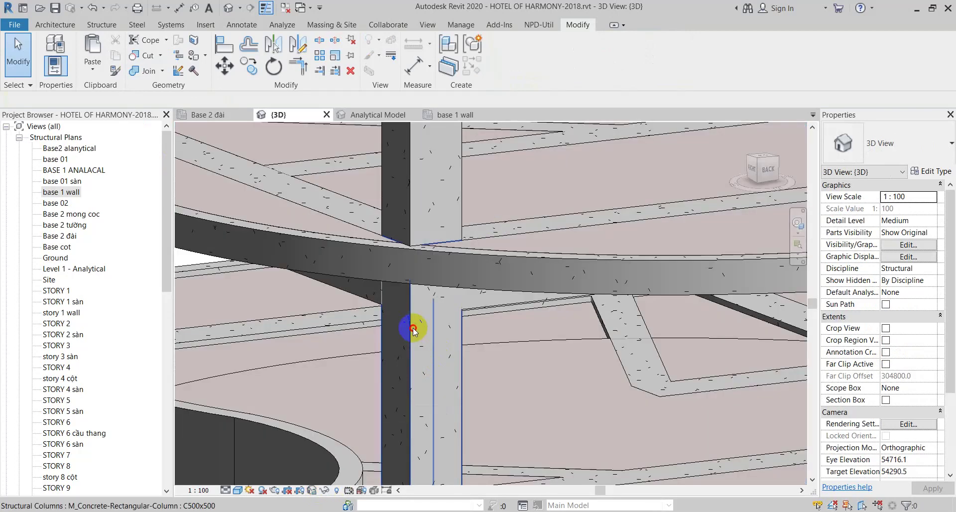
{"action": "left_click", "coordinate": [416, 326]}
{"action": "left_click", "coordinate": [324, 489]}
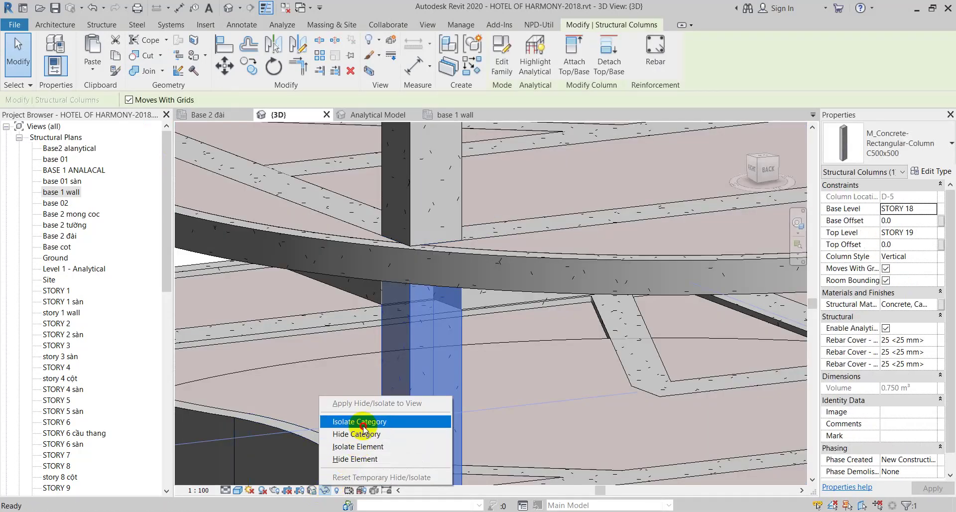
Isolate the structural columns category and check the overlapping column pairs
{"action": "left_click", "coordinate": [349, 422]}
{"action": "left_click", "coordinate": [479, 224]}
{"action": "left_click", "coordinate": [403, 296]}
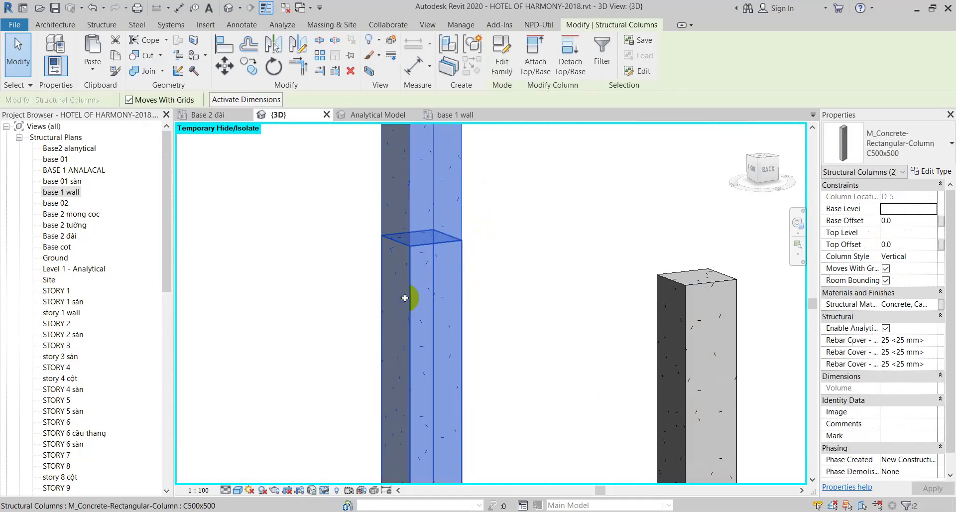
{"action": "scroll", "coordinate": [404, 298], "scroll_direction": "down", "scroll_amount": 3}
{"action": "scroll", "coordinate": [405, 297], "scroll_direction": "down", "scroll_amount": 3}
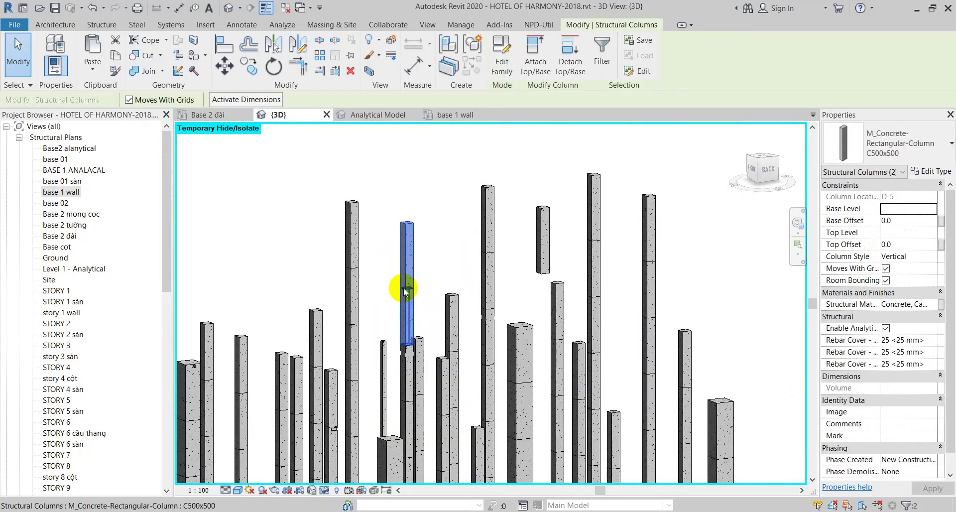
{"action": "left_click", "coordinate": [622, 229]}
From the RIGHT view, crossing-select the six top-story columns
{"action": "left_click", "coordinate": [751, 168]}
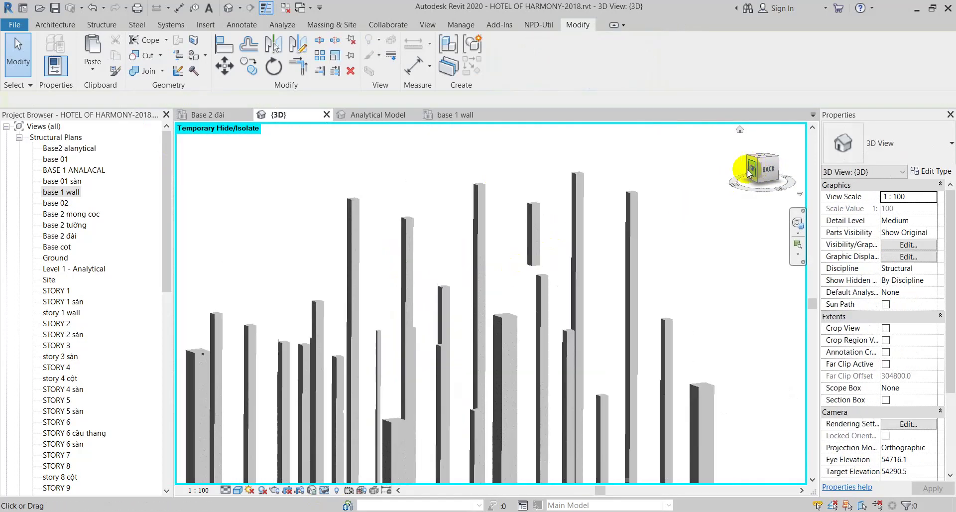
{"action": "scroll", "coordinate": [511, 209], "scroll_direction": "up", "scroll_amount": 3}
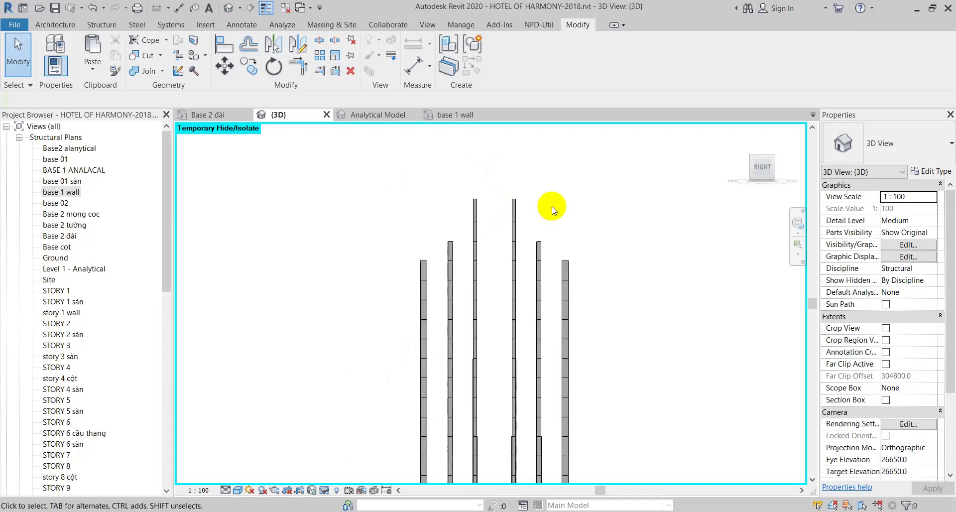
{"action": "left_click_drag", "start_coordinate": [564, 204], "coordinate": [459, 206]}
{"action": "middle_click_drag", "start_coordinate": [608, 235], "coordinate": [523, 245], "text": "shift"}
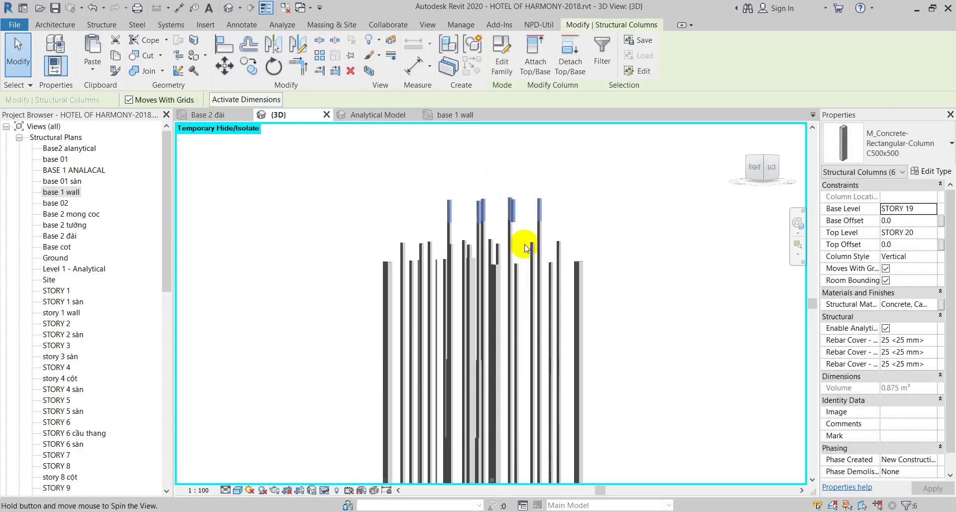
From the BACK view, select the five columns around the top stories, then clear the selection
{"action": "left_click", "coordinate": [764, 164]}
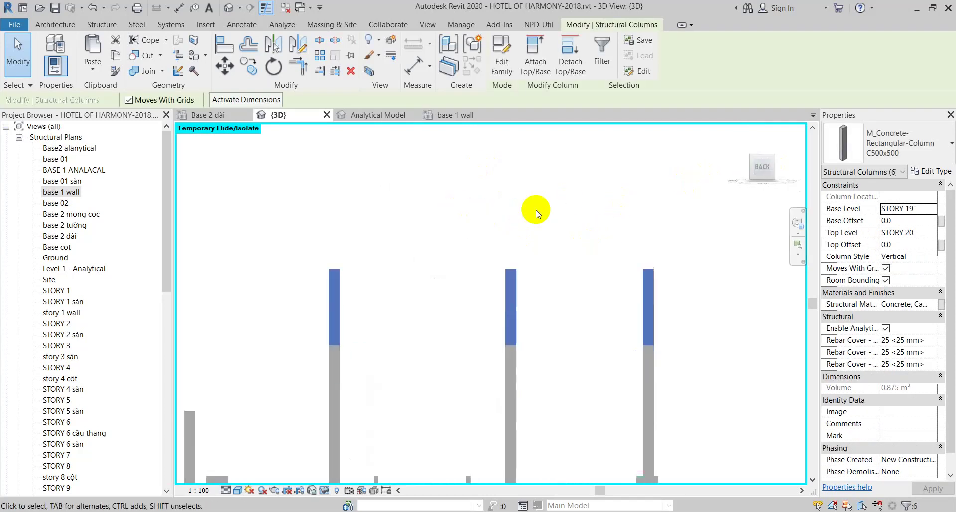
{"action": "scroll", "coordinate": [535, 209], "scroll_direction": "down", "scroll_amount": 2}
{"action": "left_click", "coordinate": [613, 273]}
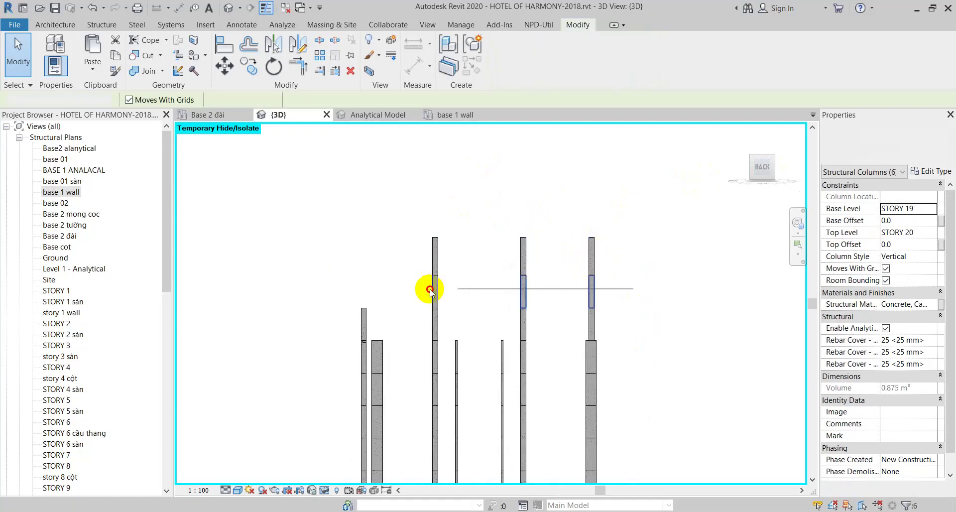
{"action": "left_click", "coordinate": [523, 314]}
{"action": "scroll", "coordinate": [335, 260], "scroll_direction": "down", "scroll_amount": 2}
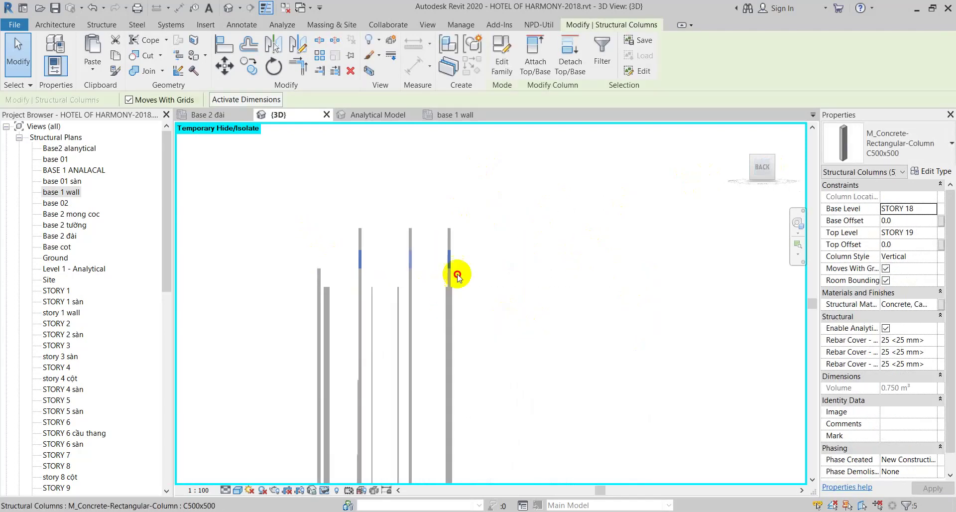
{"action": "left_click_drag", "start_coordinate": [474, 273], "coordinate": [301, 281]}
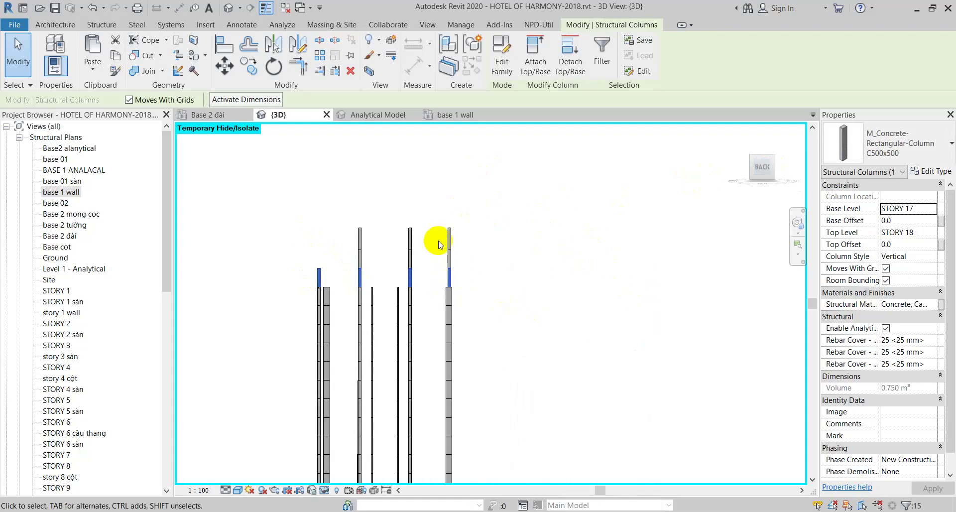
{"action": "left_click_drag", "start_coordinate": [486, 199], "coordinate": [316, 474]}
{"action": "scroll", "coordinate": [378, 442], "scroll_direction": "up", "scroll_amount": 3}
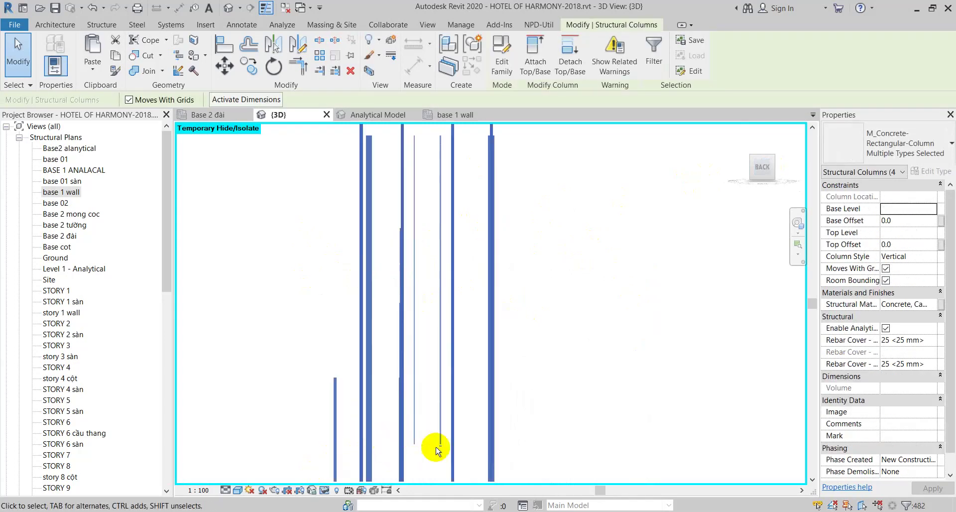
Drag the selected columns to a new position until the 'Can't keep elements joined' error appears
{"action": "middle_click_drag", "start_coordinate": [427, 366], "coordinate": [439, 254], "text": "shift"}
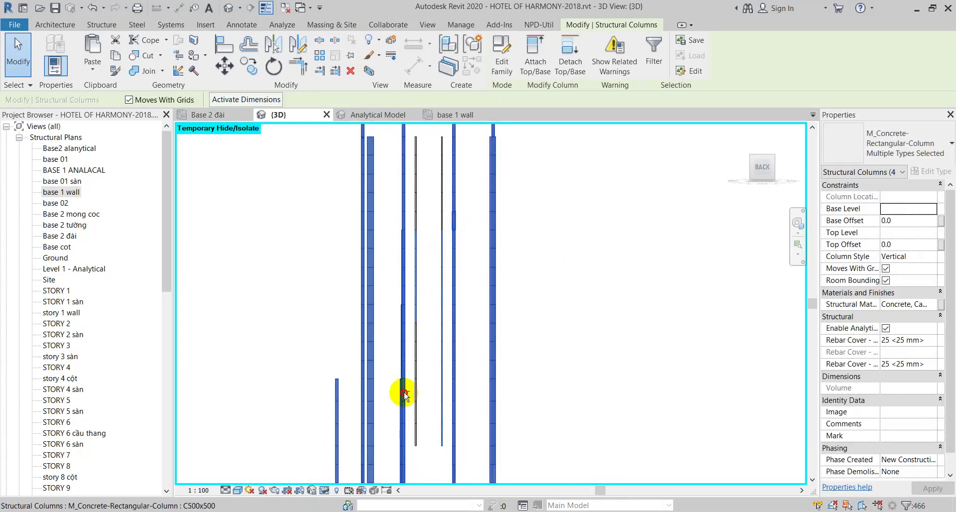
{"action": "left_click_drag", "start_coordinate": [440, 445], "coordinate": [440, 444]}
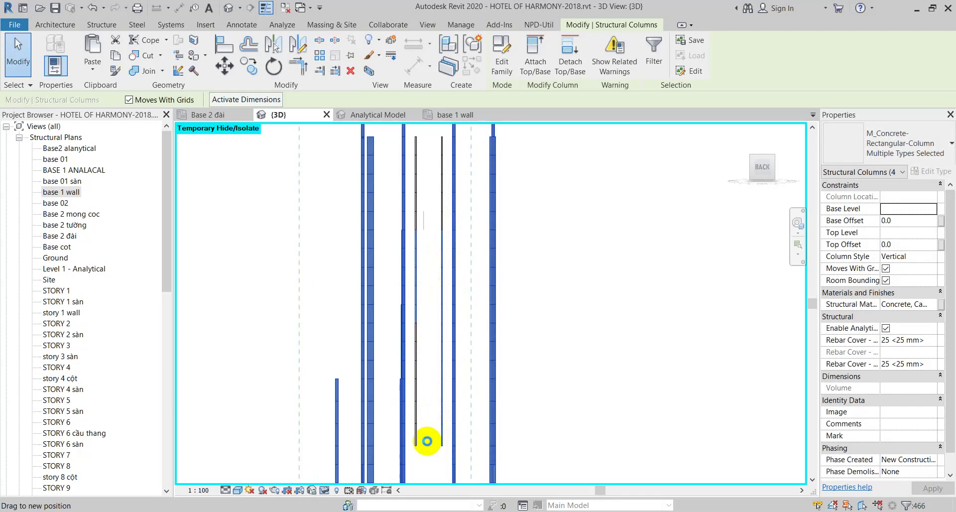
{"action": "left_click_drag", "start_coordinate": [426, 440], "coordinate": [426, 440]}
{"action": "left_click", "coordinate": [426, 441]}
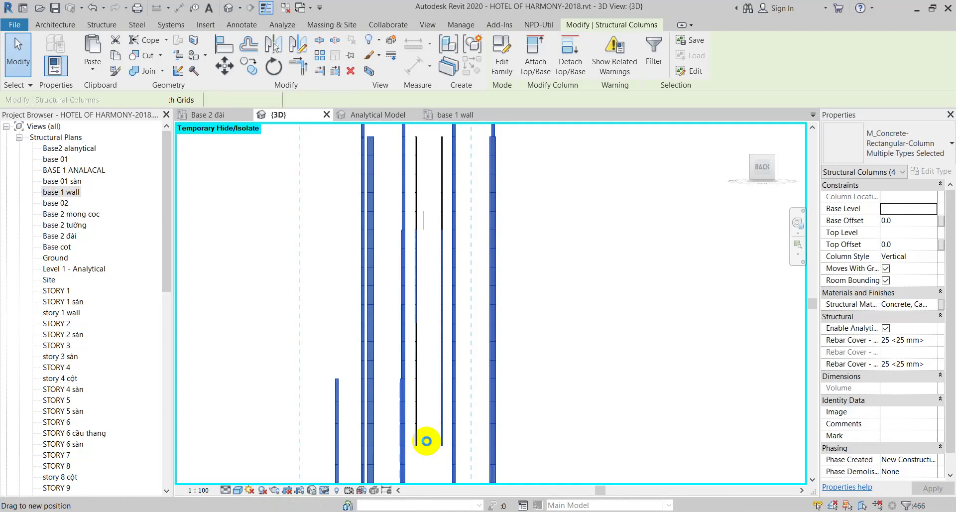
{"action": "left_click", "coordinate": [426, 440]}
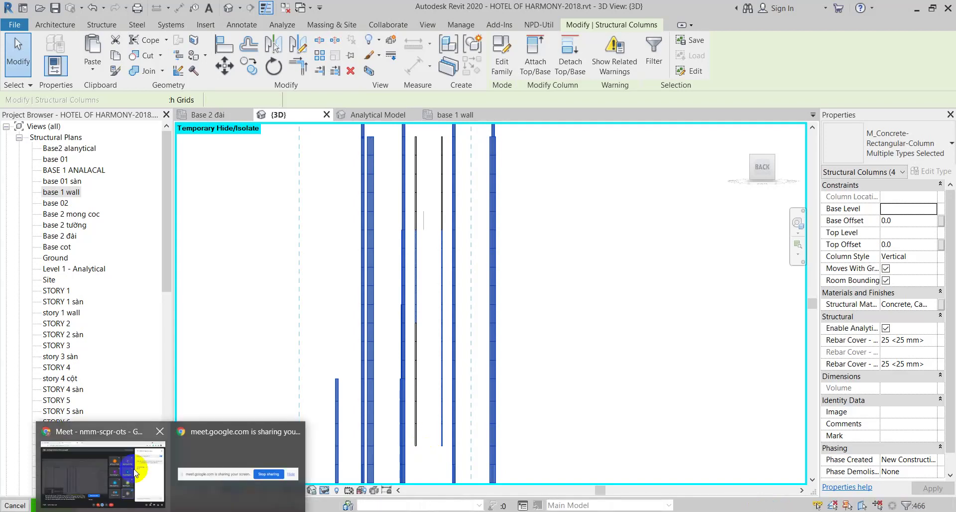
{"action": "left_click", "coordinate": [133, 470]}
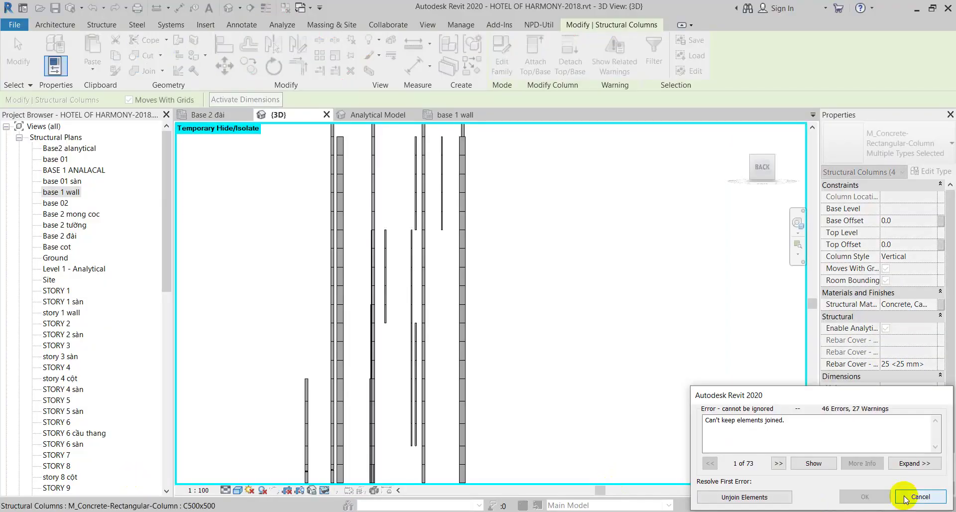
Dismiss the join error, check the Google Meet call, and return to the Revit 3D view
{"action": "key", "text": "Escape"}
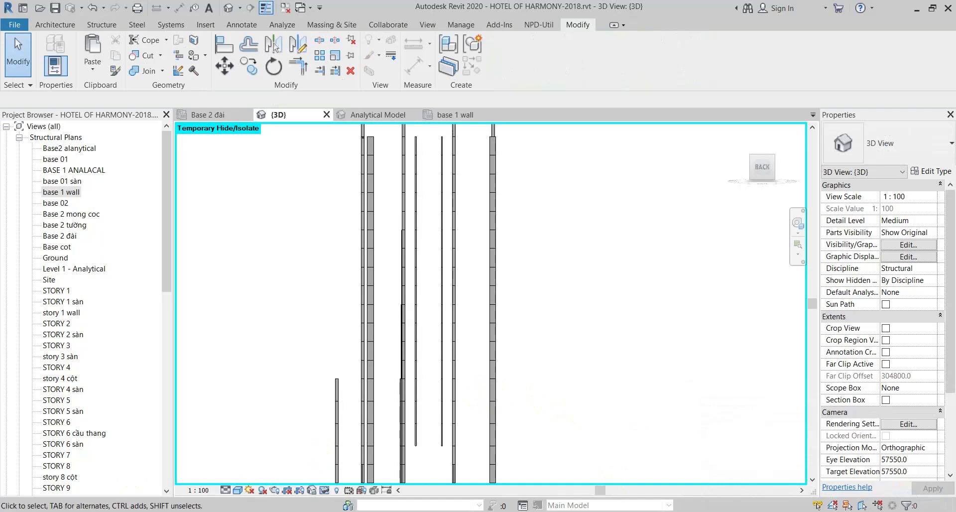
{"action": "left_click", "coordinate": [100, 477]}
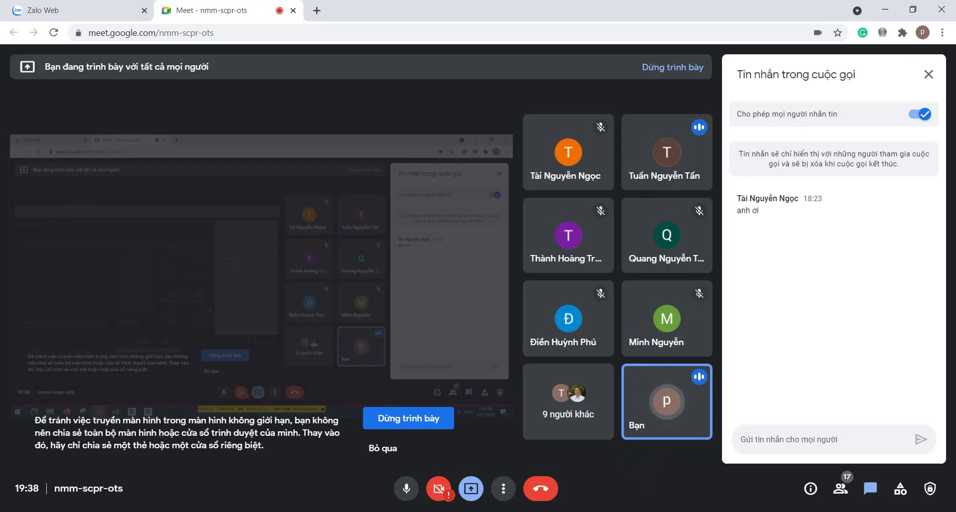
{"action": "mouse_move", "coordinate": [205, 409]}
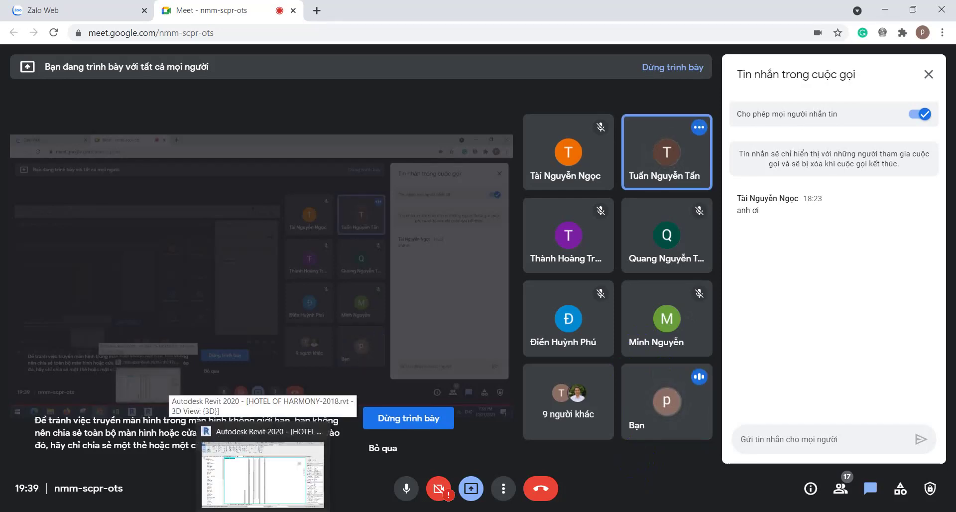
{"action": "left_click", "coordinate": [262, 473]}
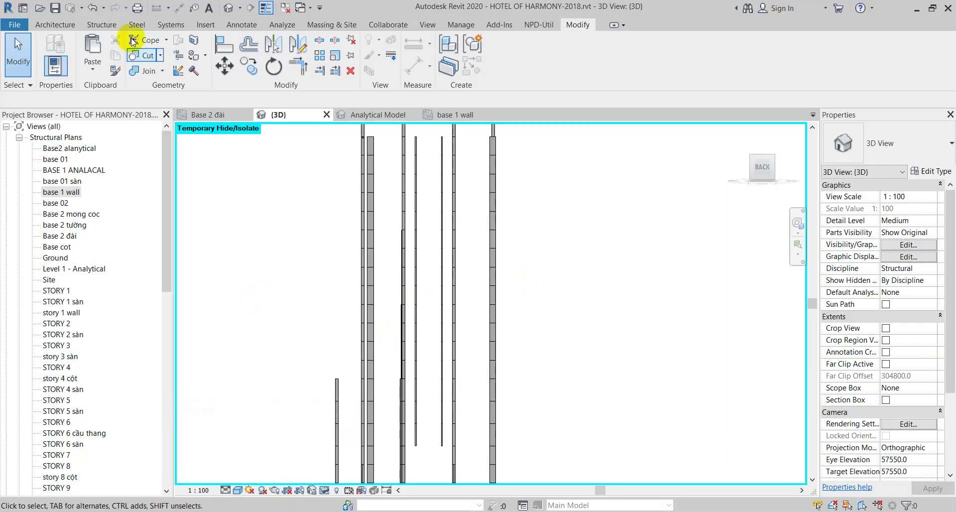
{"action": "left_click", "coordinate": [110, 11]}
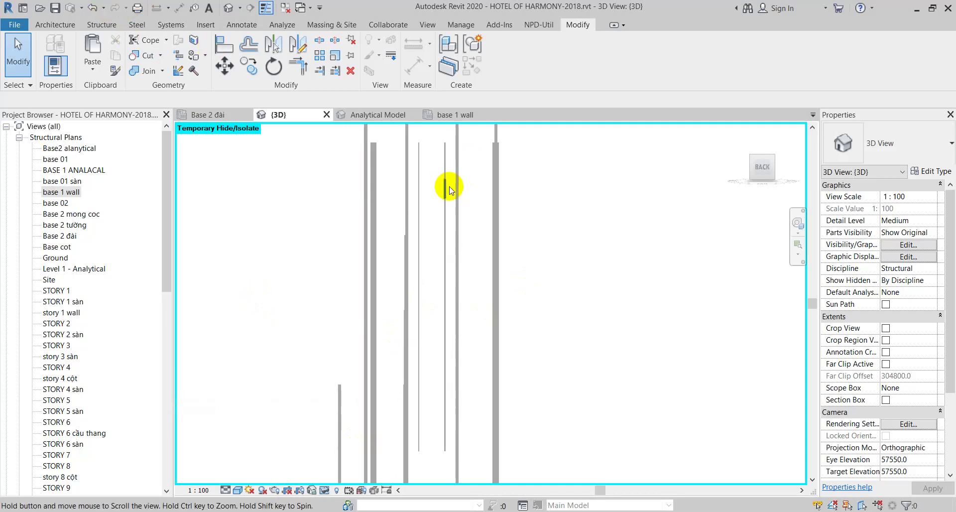
{"action": "left_click_drag", "start_coordinate": [333, 159], "coordinate": [592, 443]}
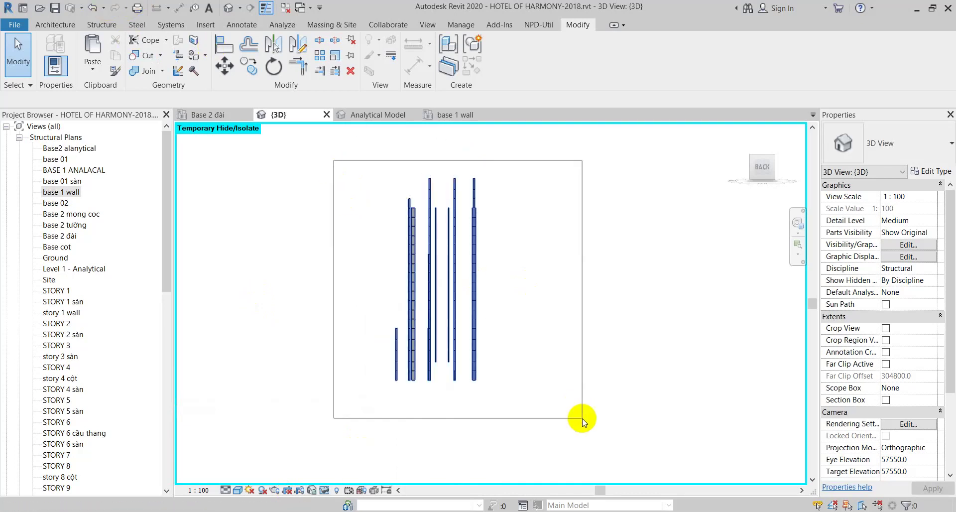
{"action": "scroll", "coordinate": [485, 338], "scroll_direction": "up", "scroll_amount": 2}
{"action": "scroll", "coordinate": [438, 355], "scroll_direction": "up", "scroll_amount": 1}
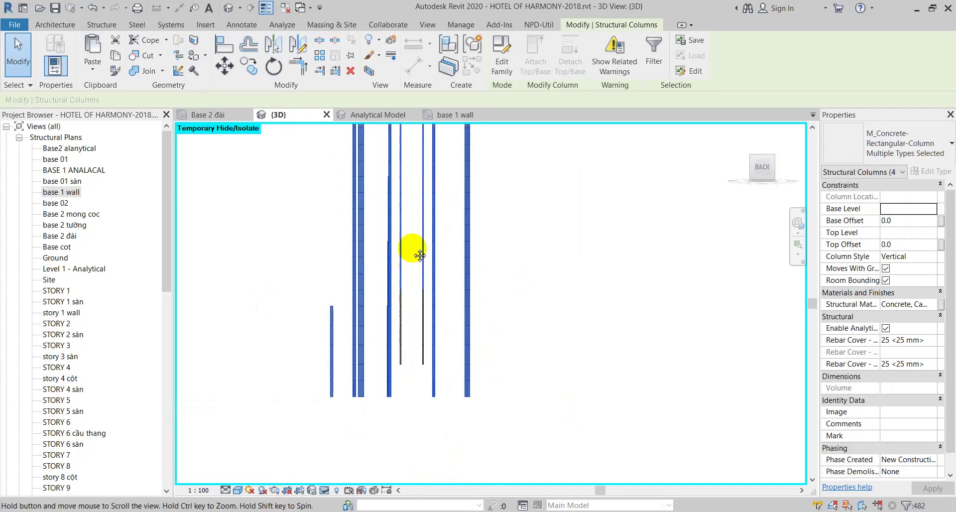
{"action": "middle_click_drag", "start_coordinate": [405, 252], "coordinate": [433, 417]}
{"action": "scroll", "coordinate": [433, 417], "scroll_direction": "up", "scroll_amount": 1}
{"action": "scroll", "coordinate": [438, 440], "scroll_direction": "up", "scroll_amount": 1}
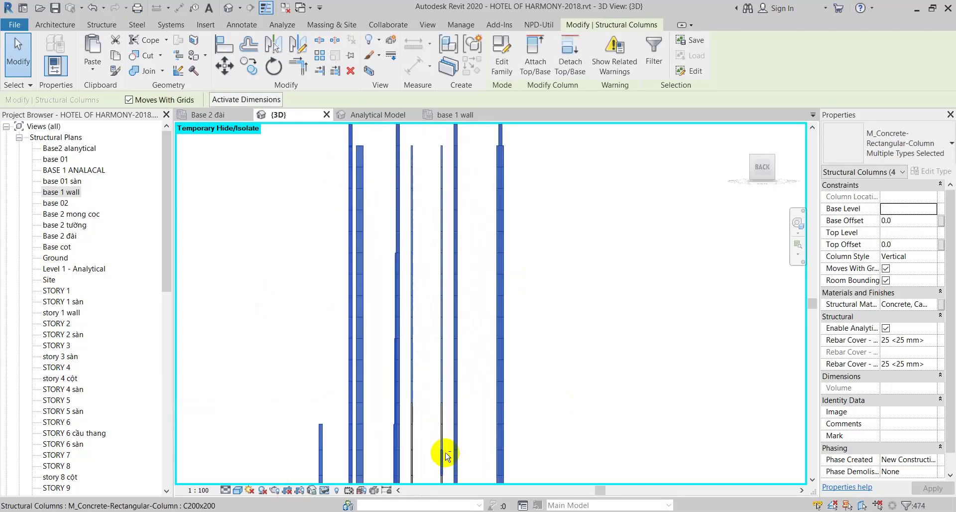
{"action": "left_click_drag", "start_coordinate": [448, 416], "coordinate": [406, 139]}
{"action": "scroll", "coordinate": [415, 159], "scroll_direction": "down", "scroll_amount": 1}
{"action": "scroll", "coordinate": [473, 200], "scroll_direction": "down", "scroll_amount": 1}
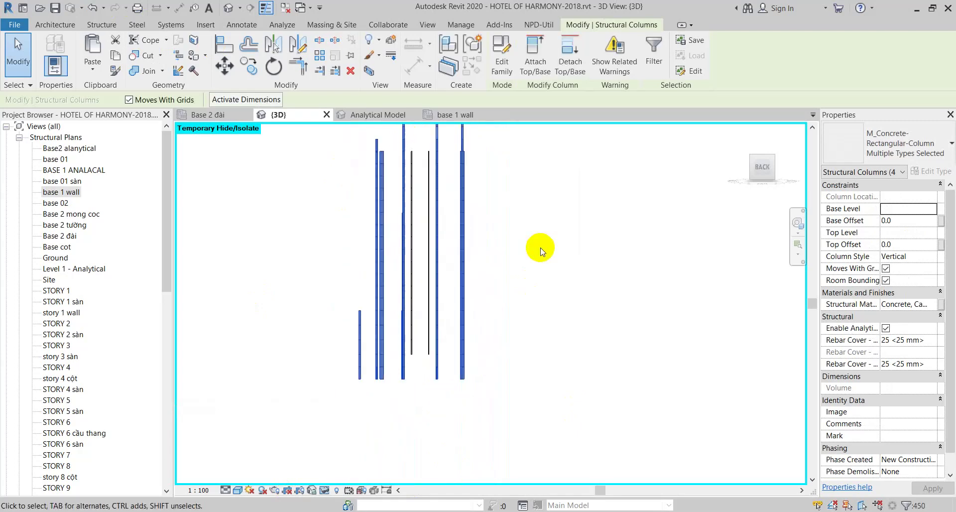
{"action": "scroll", "coordinate": [363, 341], "scroll_direction": "up", "scroll_amount": 2}
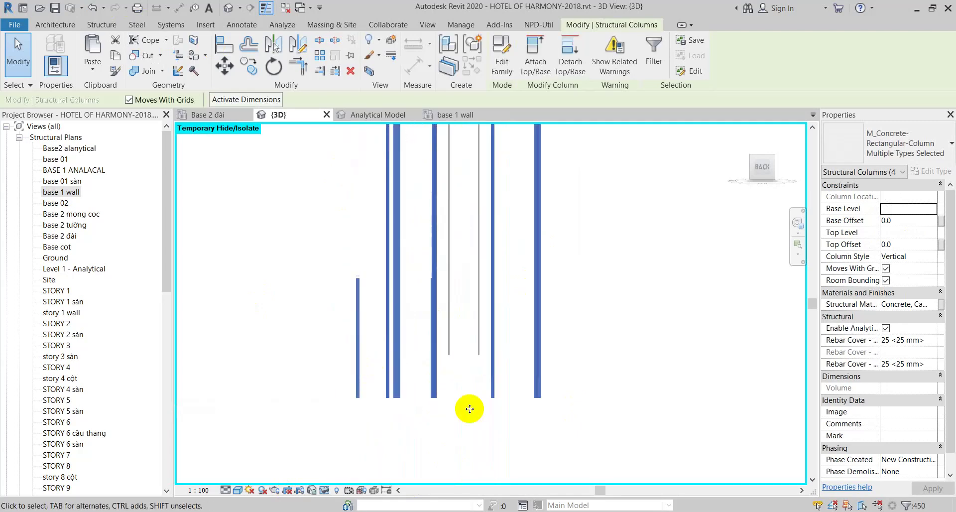
{"action": "left_click_drag", "start_coordinate": [606, 387], "coordinate": [347, 392]}
{"action": "left_click", "coordinate": [535, 385]}
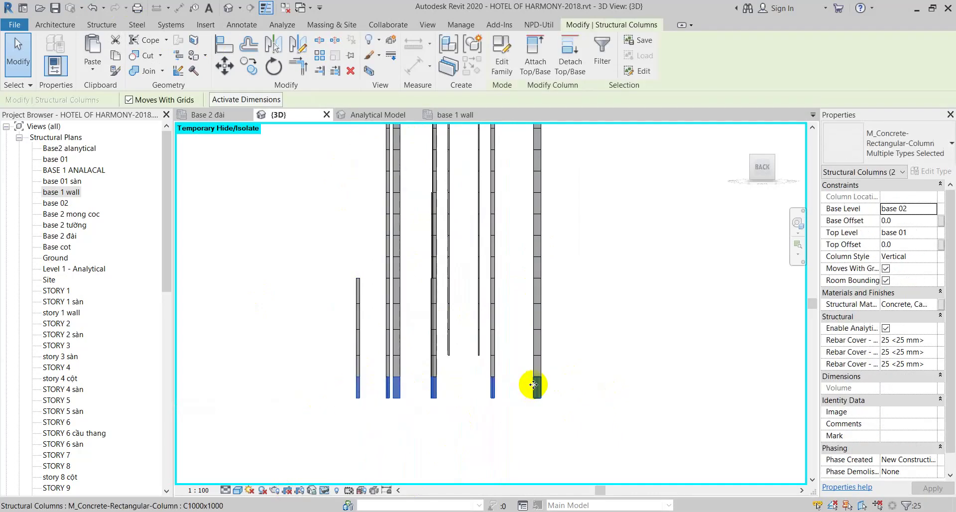
{"action": "left_click", "coordinate": [527, 371]}
{"action": "left_click_drag", "start_coordinate": [553, 361], "coordinate": [337, 362]}
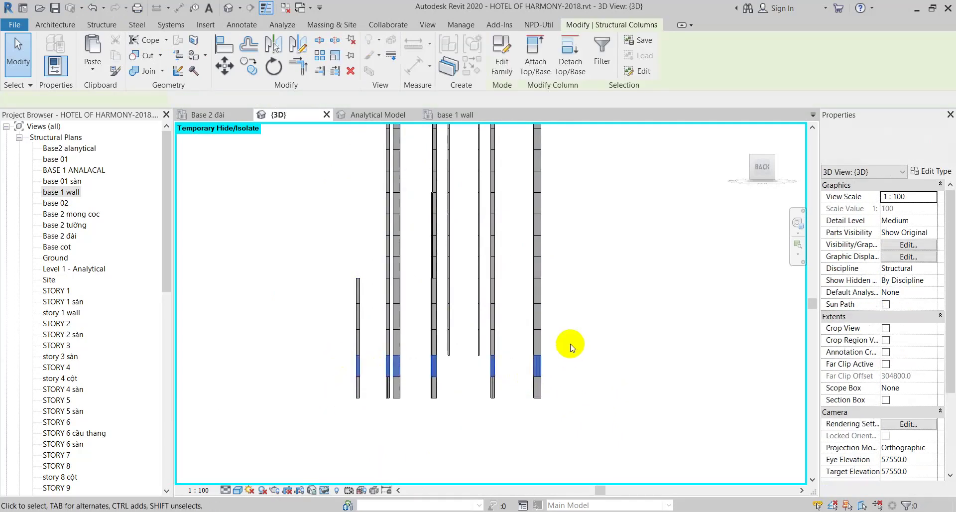
{"action": "mouse_move", "coordinate": [562, 341]}
{"action": "left_mouse_down"}
{"action": "mouse_move", "coordinate": [377, 356]}
{"action": "mouse_move", "coordinate": [348, 342]}
{"action": "left_mouse_up"}
{"action": "scroll", "coordinate": [461, 337], "scroll_direction": "up", "scroll_amount": 2}
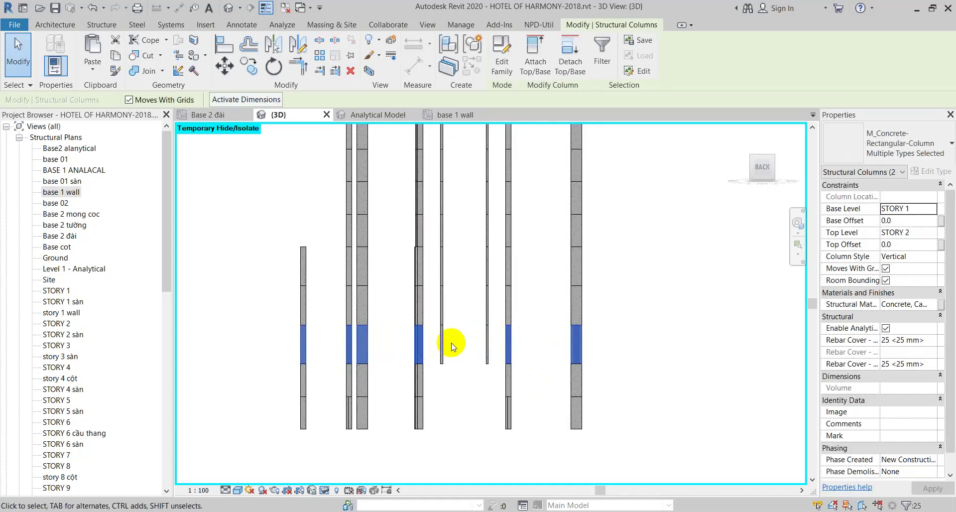
{"action": "left_click_drag", "start_coordinate": [319, 341], "coordinate": [268, 343]}
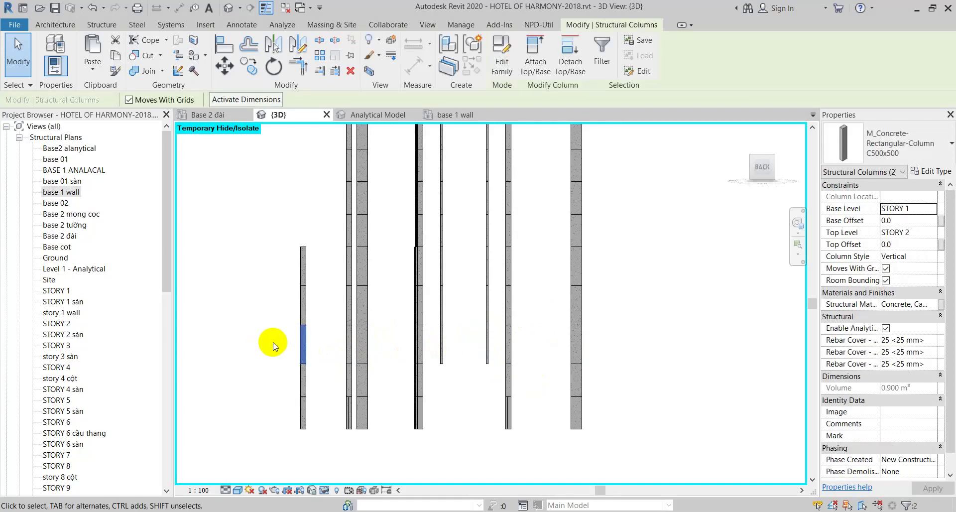
{"action": "left_click", "coordinate": [334, 348]}
{"action": "scroll", "coordinate": [332, 343], "scroll_direction": "up", "scroll_amount": 2}
{"action": "left_click_drag", "start_coordinate": [381, 339], "coordinate": [330, 352]}
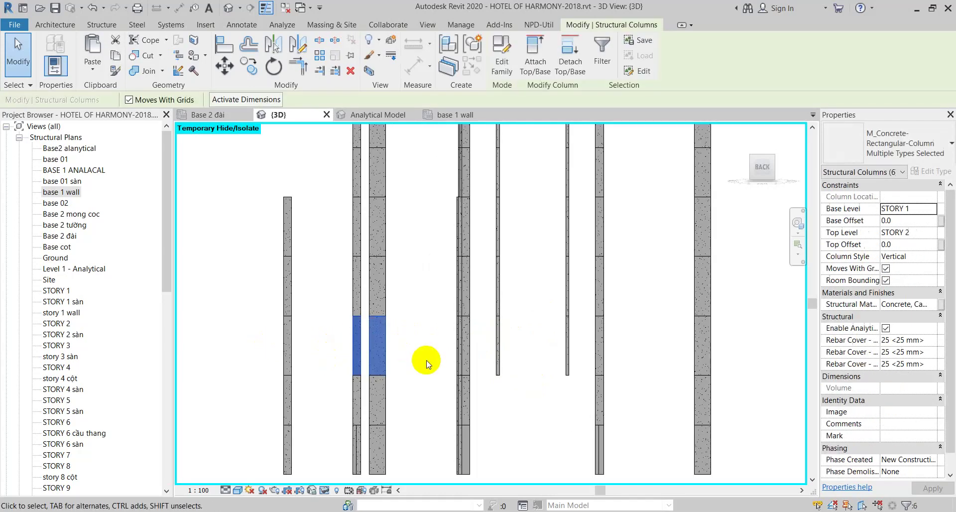
{"action": "left_click", "coordinate": [492, 357]}
{"action": "left_click_drag", "start_coordinate": [482, 345], "coordinate": [455, 349]}
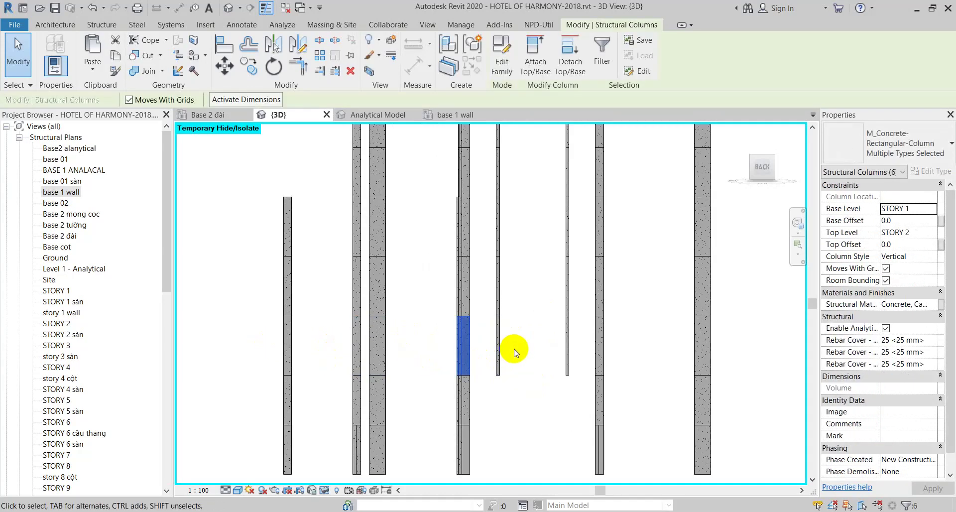
{"action": "left_click", "coordinate": [514, 348]}
{"action": "left_click_drag", "start_coordinate": [617, 336], "coordinate": [582, 351]}
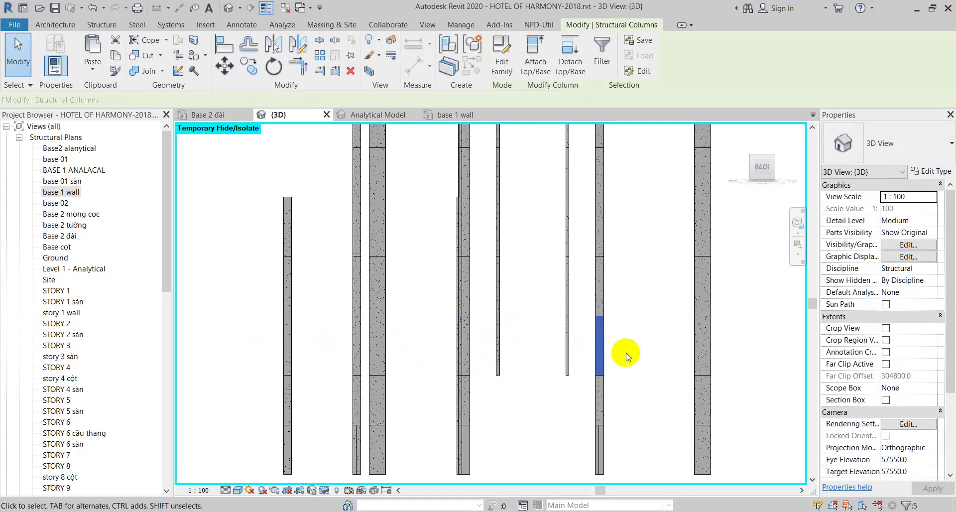
{"action": "mouse_move", "coordinate": [626, 352]}
{"action": "middle_mouse_down", "text": "shift"}
{"action": "mouse_move", "coordinate": [545, 363]}
{"action": "mouse_move", "coordinate": [558, 370]}
{"action": "mouse_move", "coordinate": [544, 384]}
{"action": "mouse_move", "coordinate": [544, 367]}
{"action": "middle_mouse_up", "text": "shift"}
{"action": "left_click", "coordinate": [493, 391]}
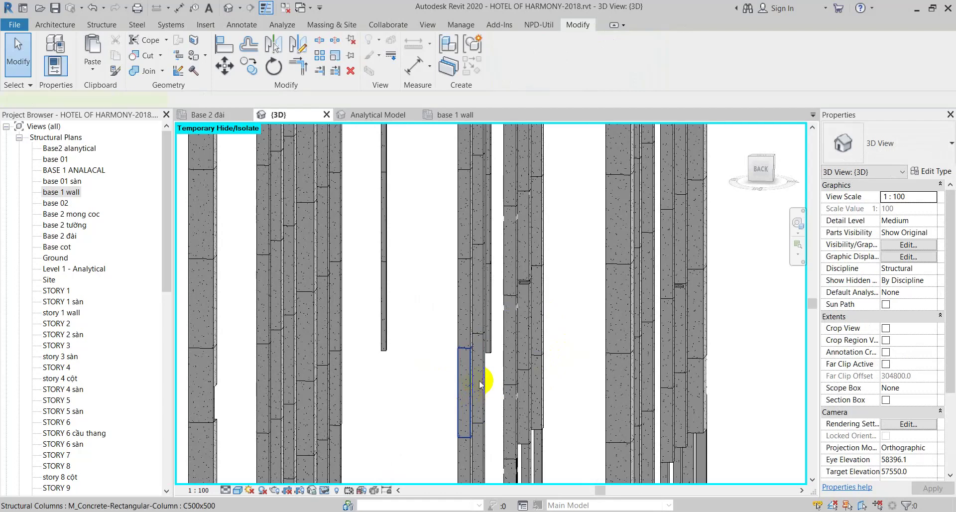
{"action": "left_click", "coordinate": [481, 380]}
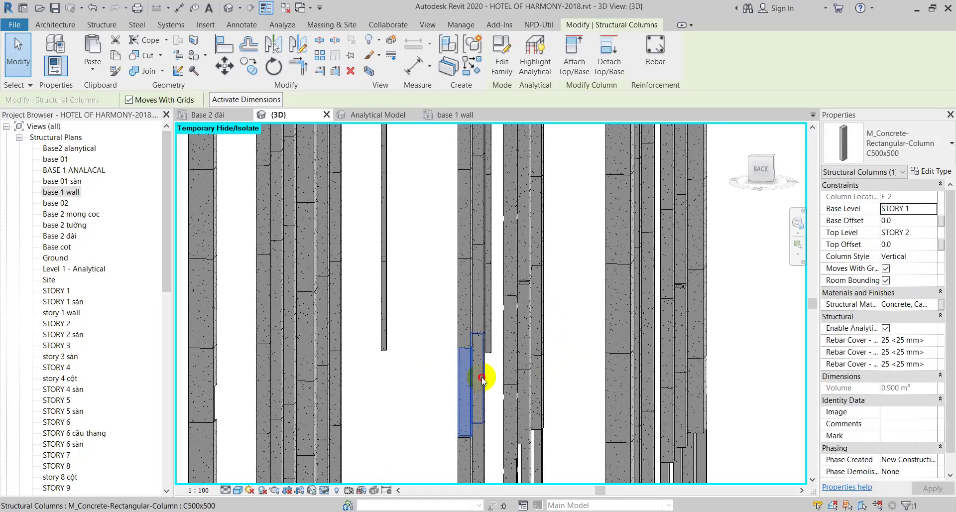
{"action": "left_click", "coordinate": [523, 343]}
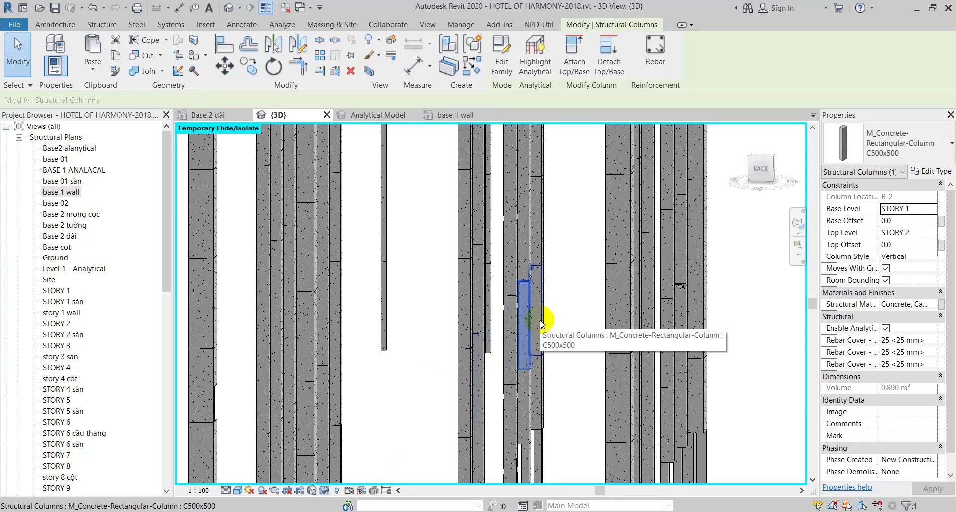
{"action": "left_click", "coordinate": [539, 318]}
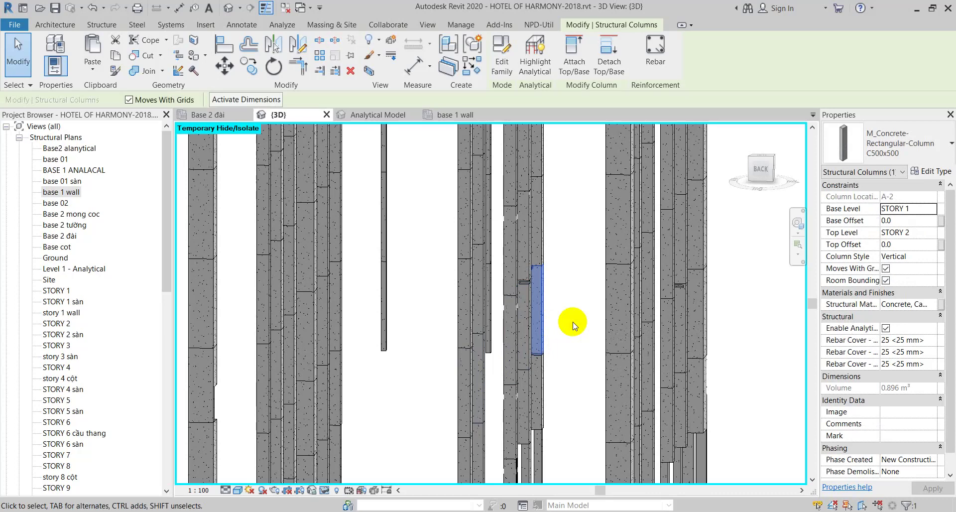
{"action": "scroll", "coordinate": [560, 338], "scroll_direction": "up", "scroll_amount": 2}
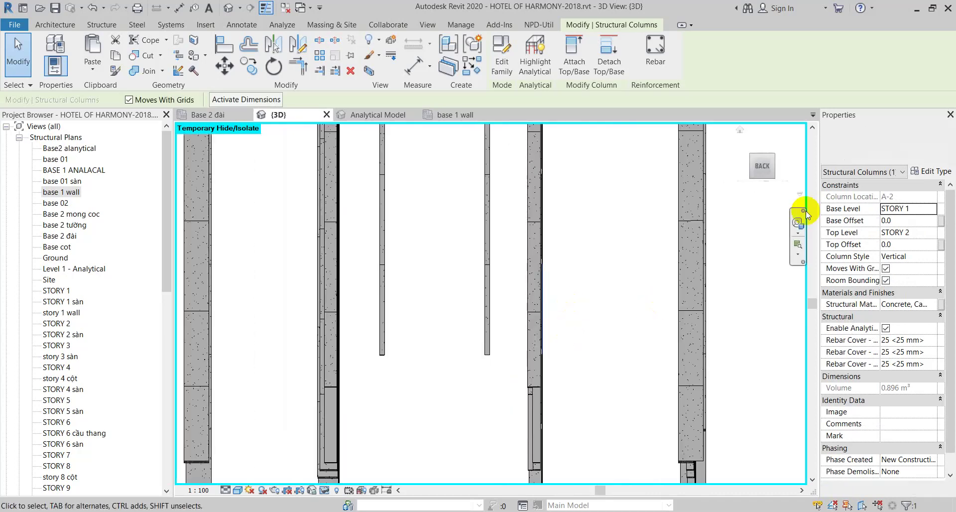
{"action": "left_click", "coordinate": [760, 168]}
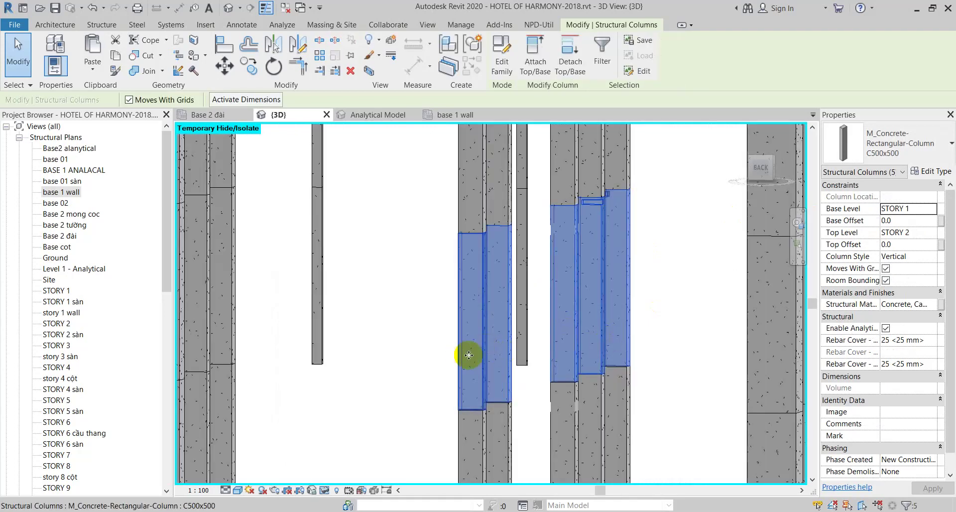
{"action": "left_click", "coordinate": [500, 345]}
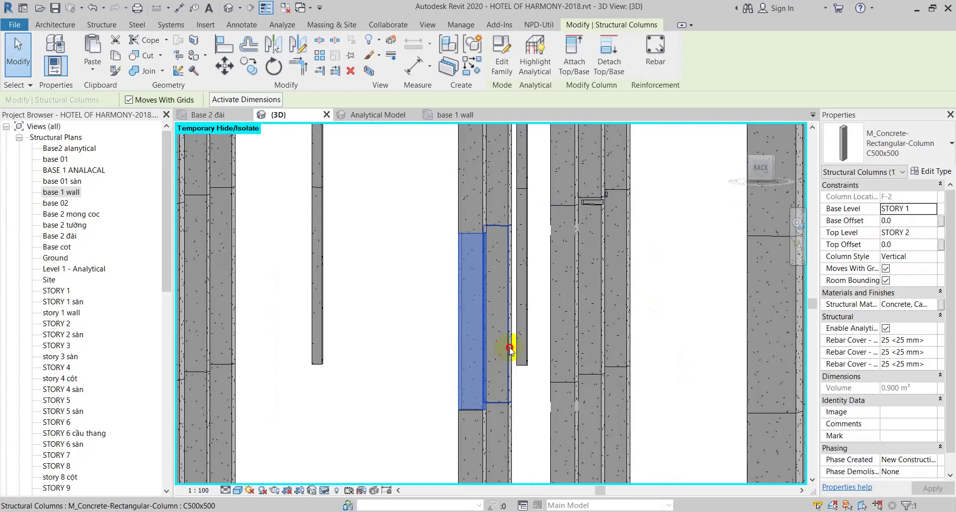
{"action": "left_click", "coordinate": [569, 326]}
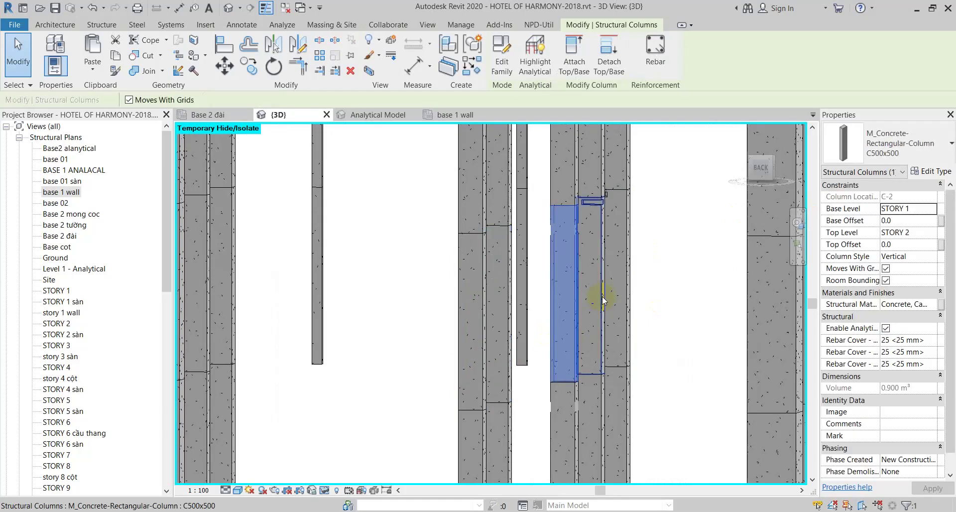
{"action": "left_click", "coordinate": [628, 276]}
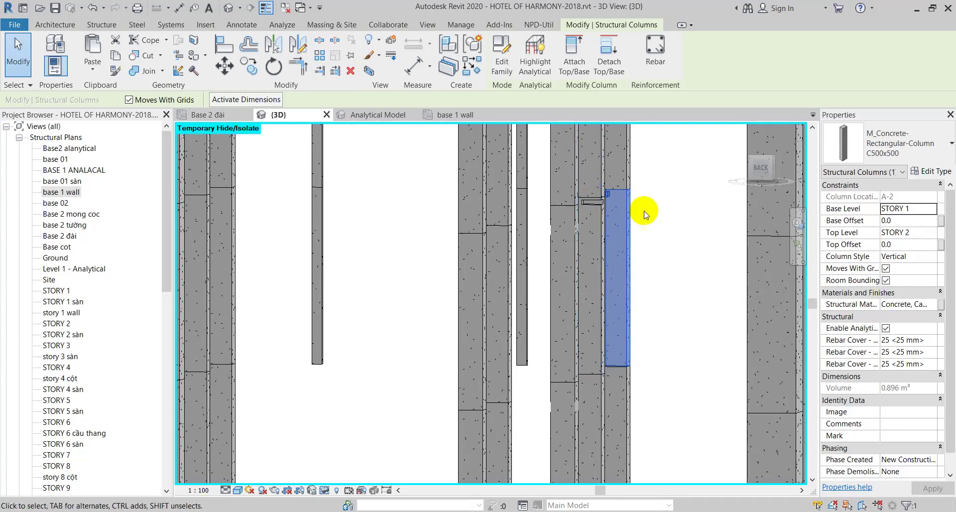
{"action": "left_click", "coordinate": [763, 169]}
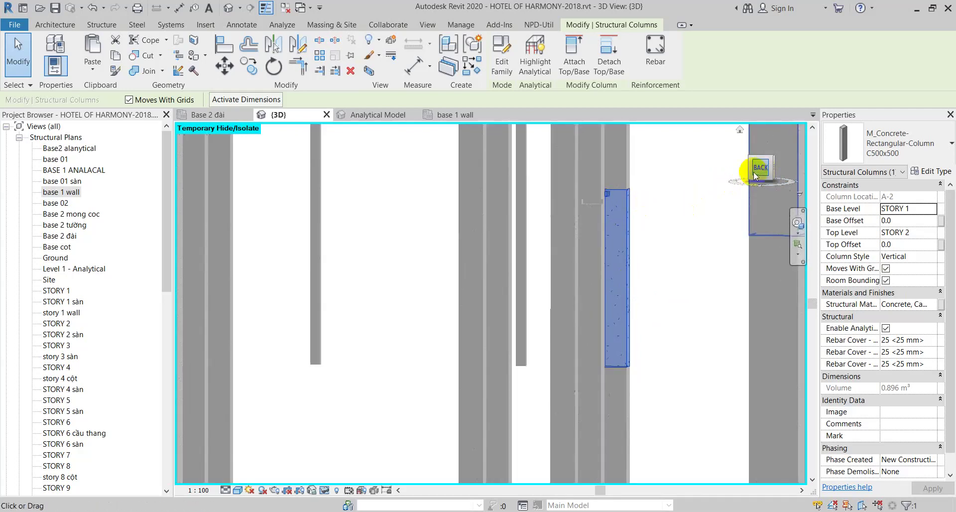
{"action": "left_click_drag", "start_coordinate": [614, 271], "coordinate": [513, 291]}
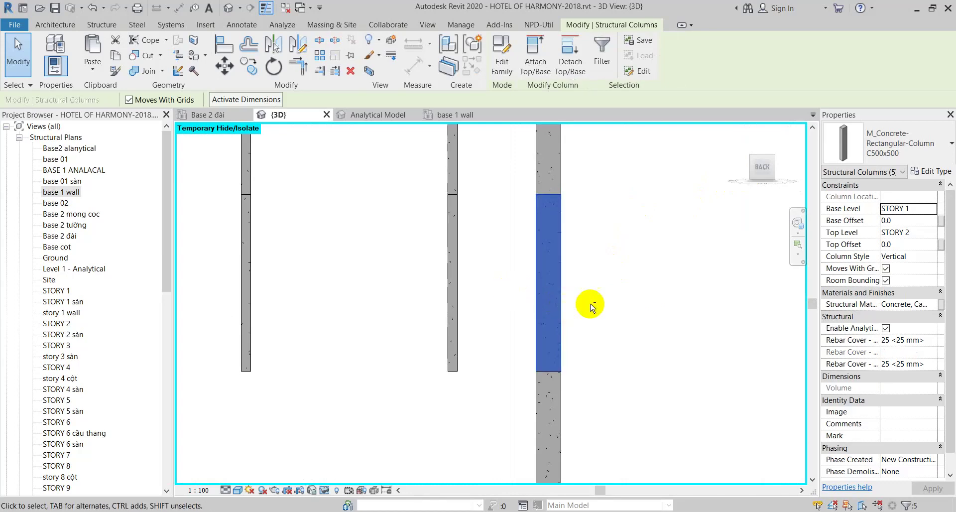
{"action": "middle_click_drag", "start_coordinate": [587, 305], "coordinate": [606, 301], "text": "shift"}
{"action": "scroll", "coordinate": [605, 300], "scroll_direction": "up", "scroll_amount": 4}
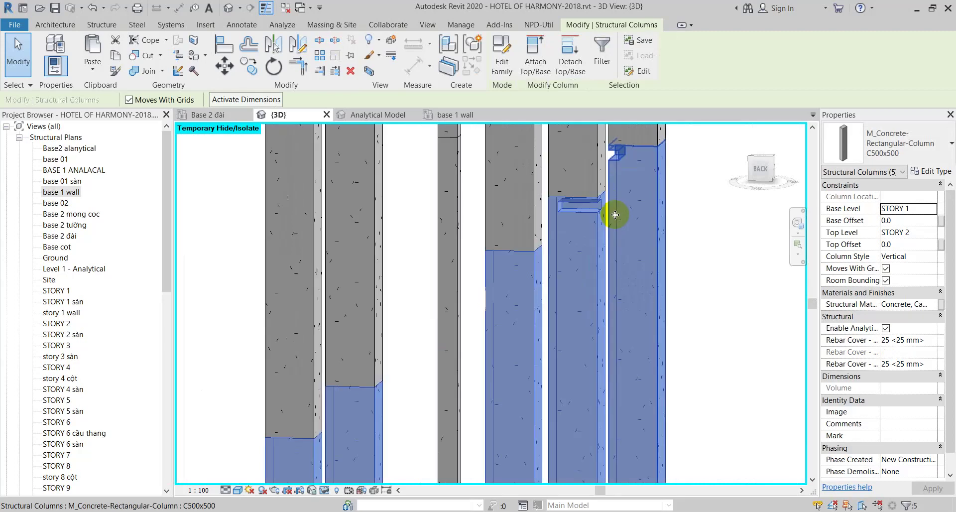
{"action": "left_click", "coordinate": [631, 234], "text": "shift"}
{"action": "left_click", "coordinate": [591, 256], "text": "shift"}
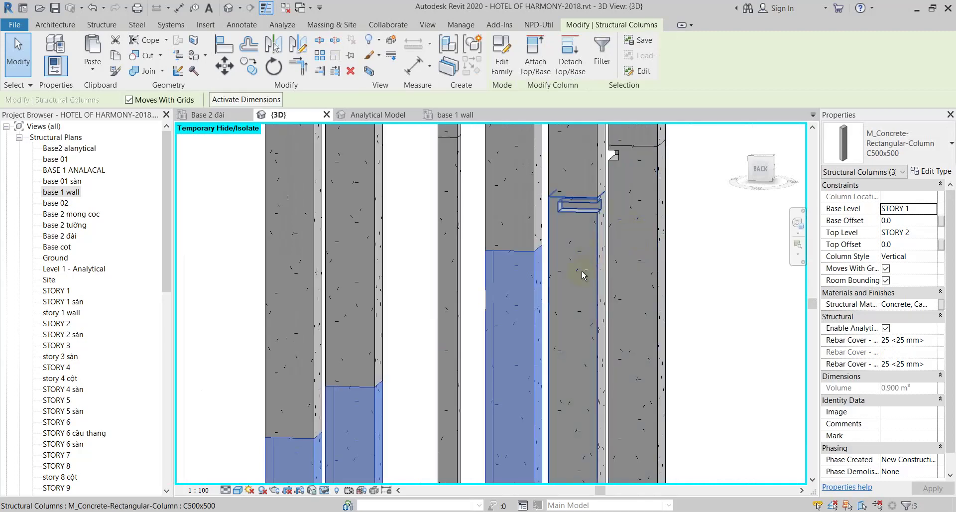
{"action": "left_click", "coordinate": [533, 299], "text": "shift"}
{"action": "middle_click_drag", "start_coordinate": [533, 299], "coordinate": [583, 256], "text": "shift"}
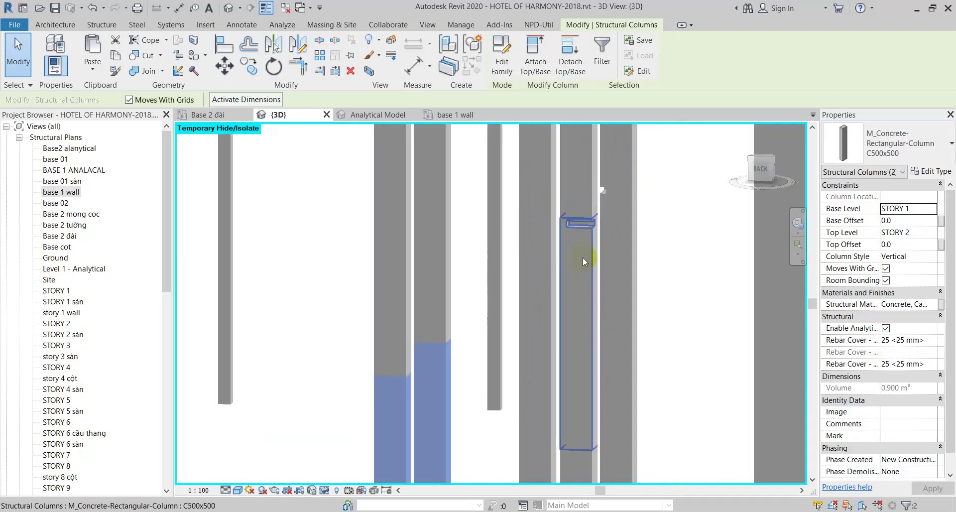
{"action": "left_click", "coordinate": [433, 393], "text": "shift"}
{"action": "left_click", "coordinate": [425, 405]}
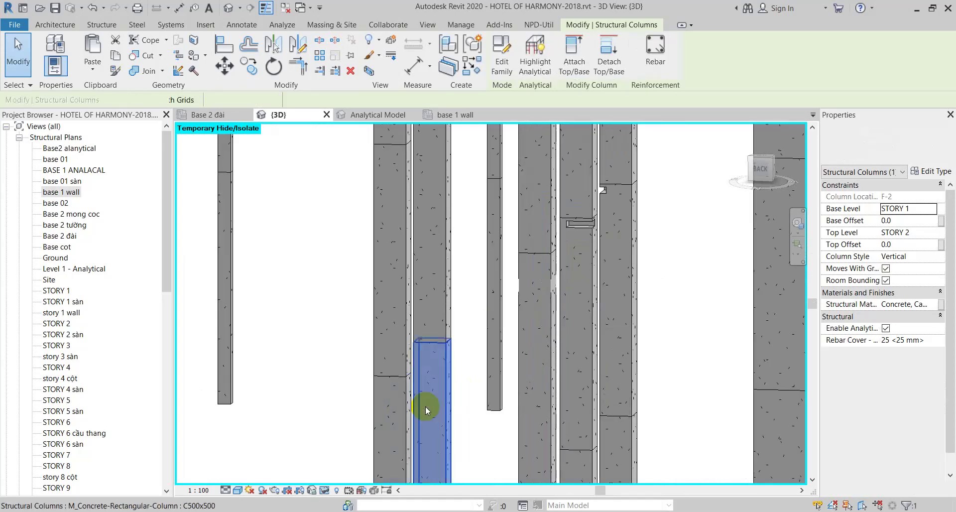
{"action": "middle_click_drag", "start_coordinate": [442, 397], "coordinate": [485, 413], "text": "shift"}
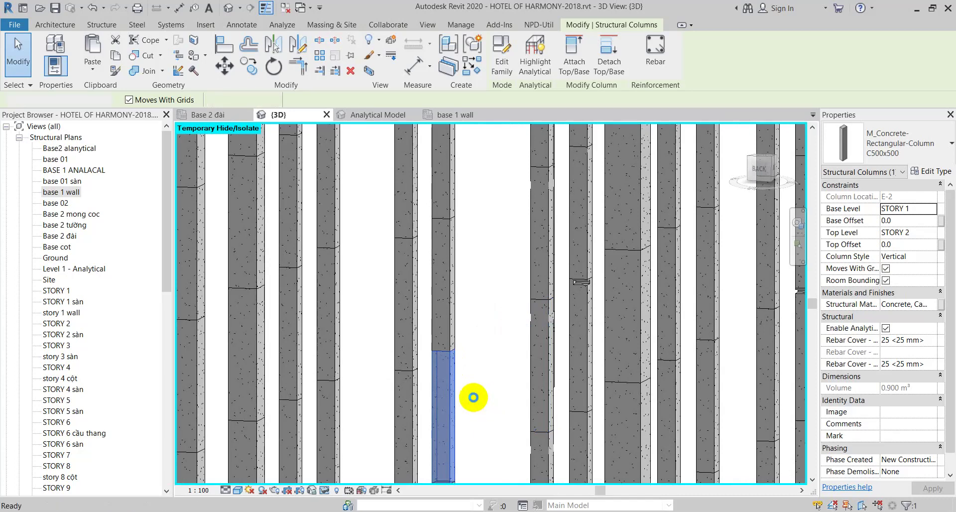
{"action": "left_click", "coordinate": [473, 404]}
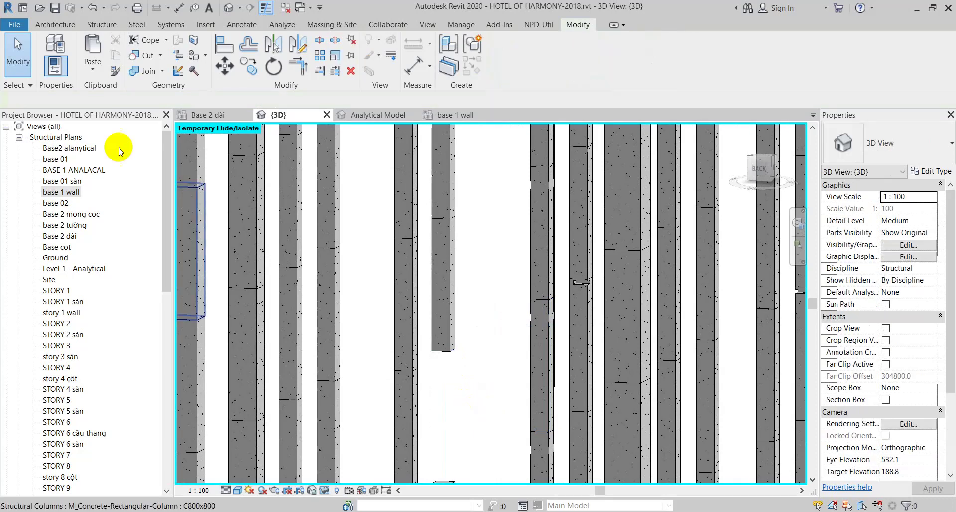
Paste the column aligned to its original place and view it from the BACK
{"action": "left_click", "coordinate": [96, 74]}
{"action": "left_click", "coordinate": [137, 186]}
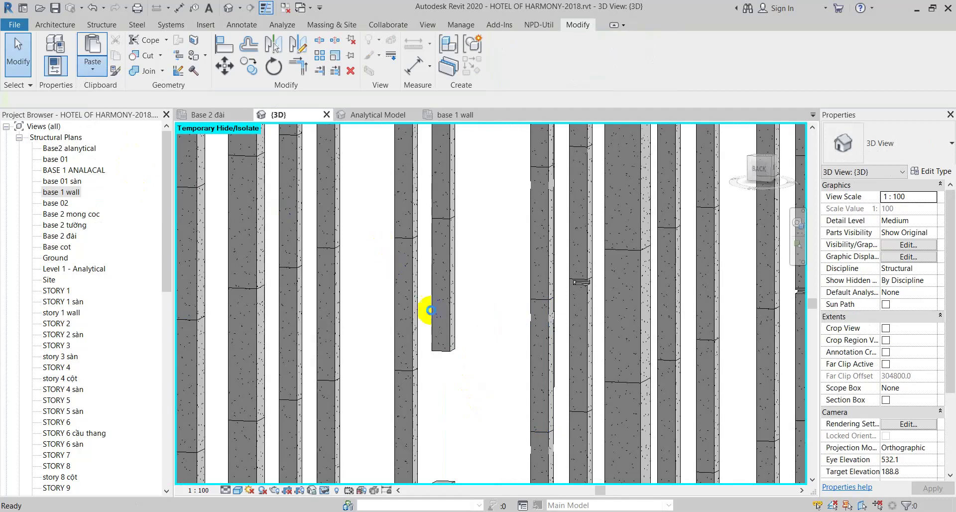
{"action": "key", "text": "b"}
{"action": "key", "text": "x"}
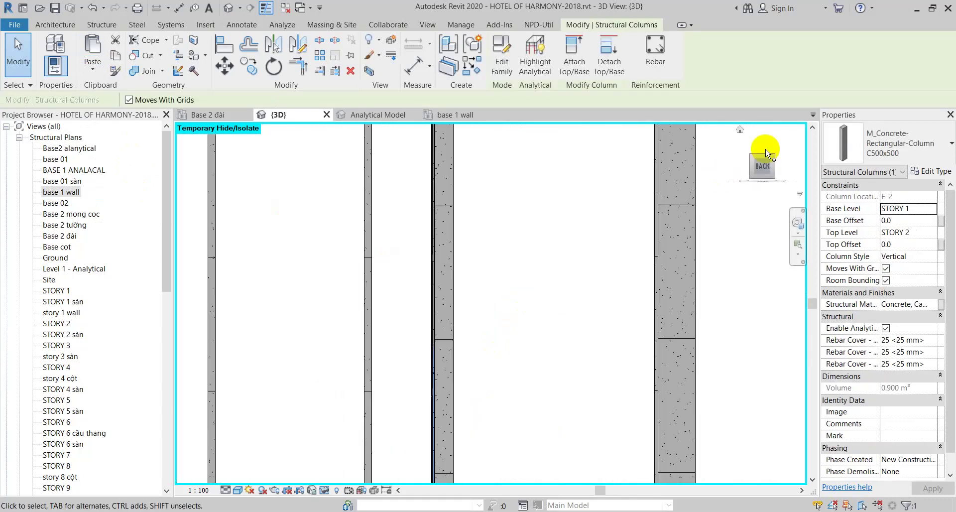
{"action": "left_click", "coordinate": [766, 153]}
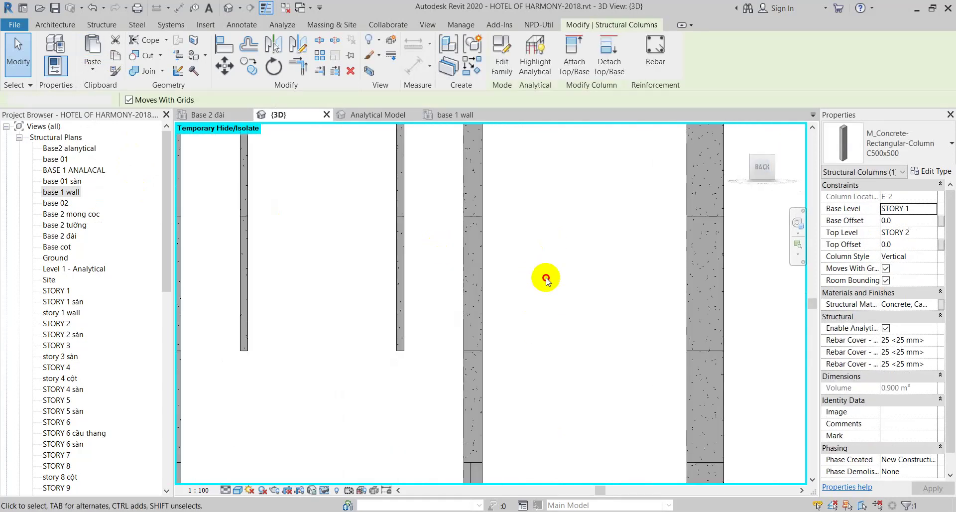
{"action": "left_click", "coordinate": [546, 280]}
{"action": "left_click", "coordinate": [462, 289]}
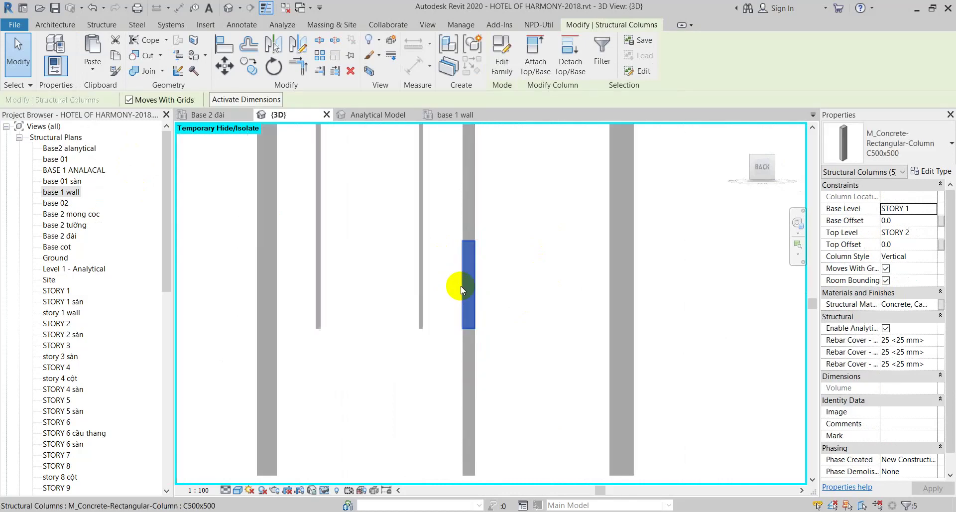
Crossing-select the column segments story by story, up to the Story 3 columns
{"action": "left_click_drag", "start_coordinate": [679, 282], "coordinate": [550, 275]}
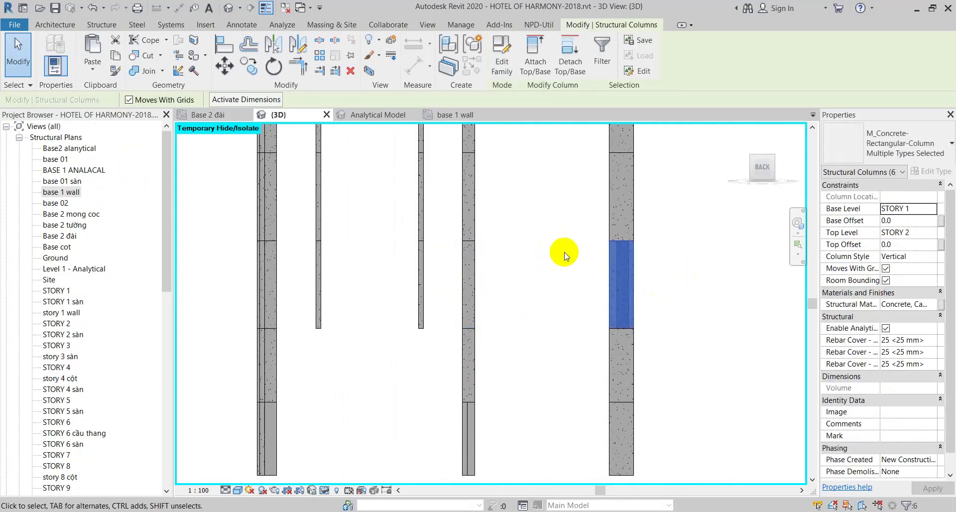
{"action": "left_click_drag", "start_coordinate": [637, 285], "coordinate": [468, 311]}
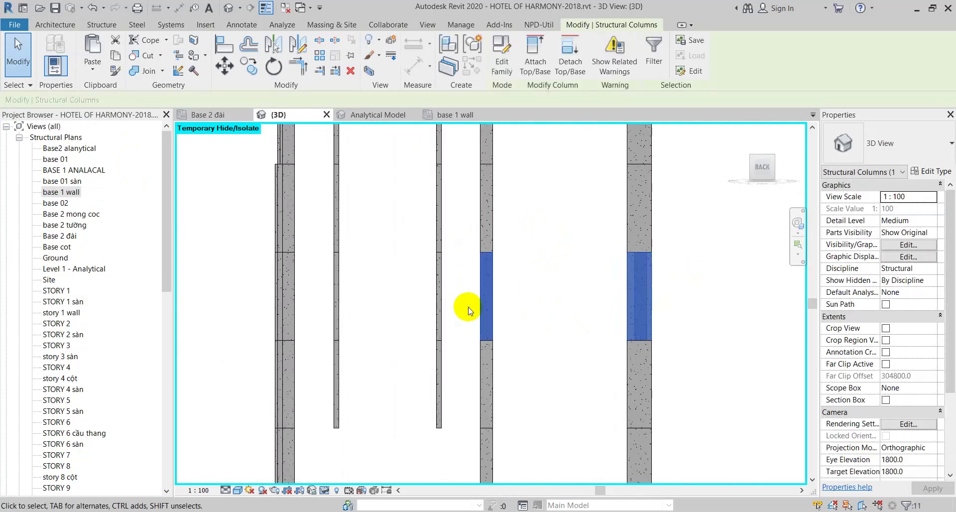
{"action": "left_click_drag", "start_coordinate": [358, 299], "coordinate": [249, 306]}
{"action": "middle_click_drag", "start_coordinate": [249, 306], "coordinate": [312, 309]}
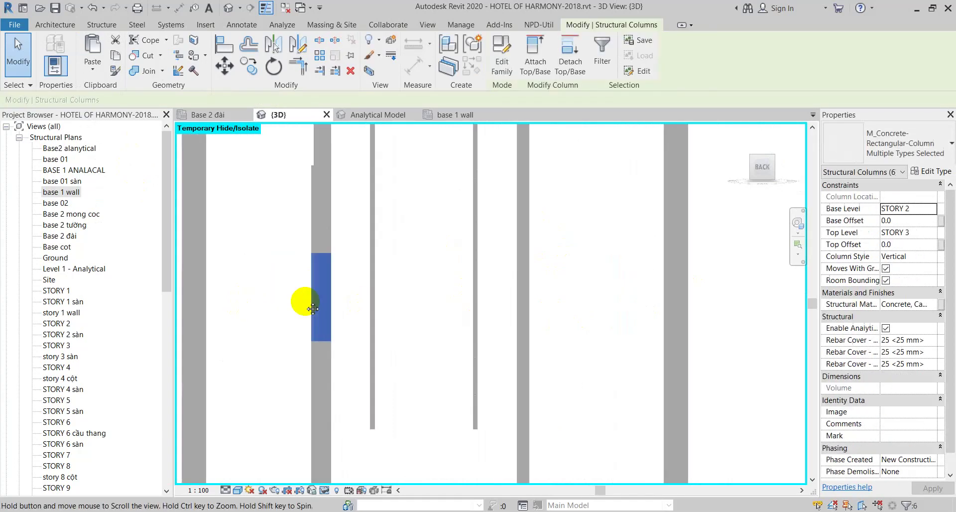
{"action": "scroll", "coordinate": [313, 308], "scroll_direction": "down", "scroll_amount": 2}
{"action": "left_click_drag", "start_coordinate": [356, 297], "coordinate": [212, 317]}
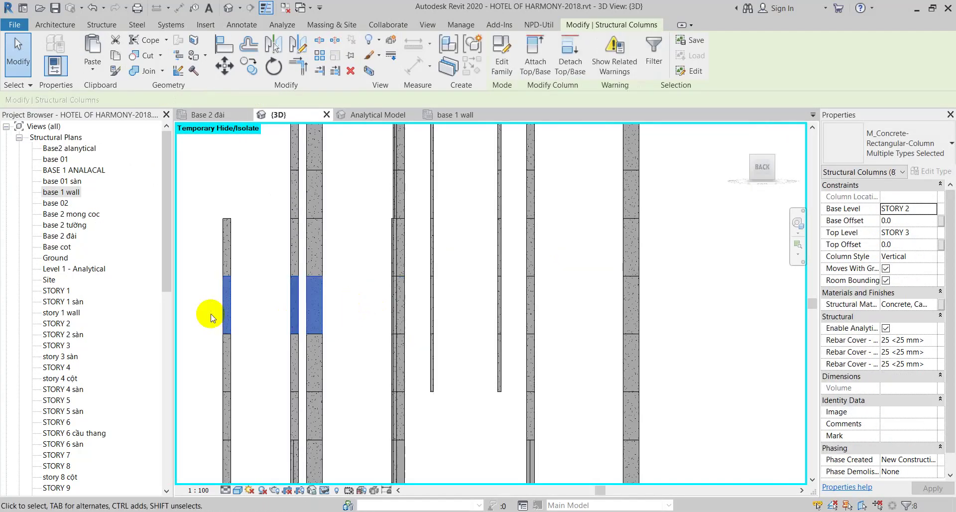
{"action": "left_click_drag", "start_coordinate": [343, 245], "coordinate": [274, 259]}
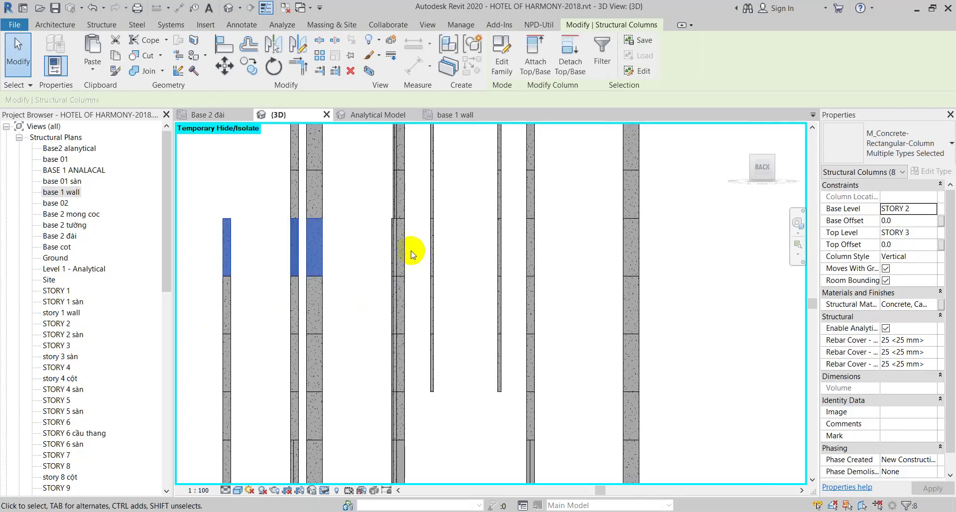
{"action": "left_click_drag", "start_coordinate": [411, 254], "coordinate": [373, 251]}
{"action": "left_click_drag", "start_coordinate": [562, 238], "coordinate": [521, 251]}
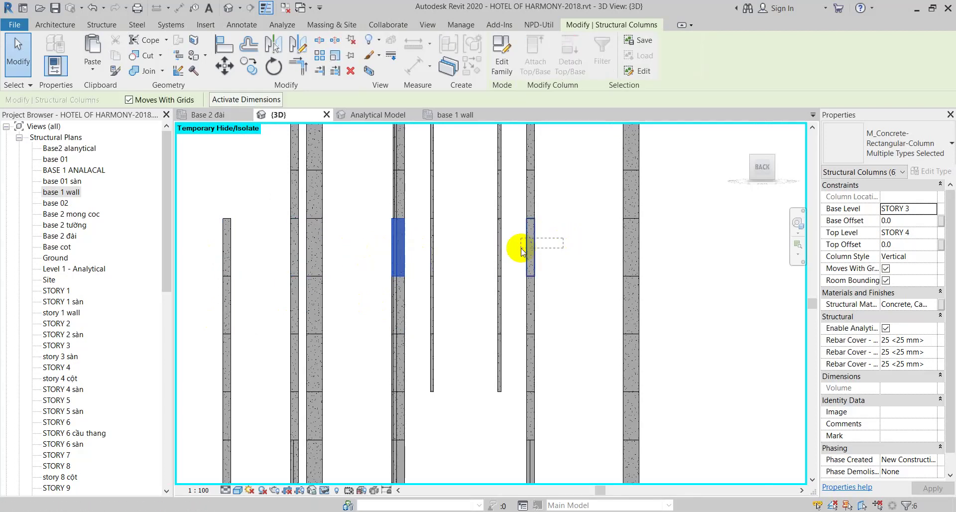
Window-select all the columns, zoom to their bases, and drag them to a new position
{"action": "scroll", "coordinate": [530, 294], "scroll_direction": "down", "scroll_amount": 2}
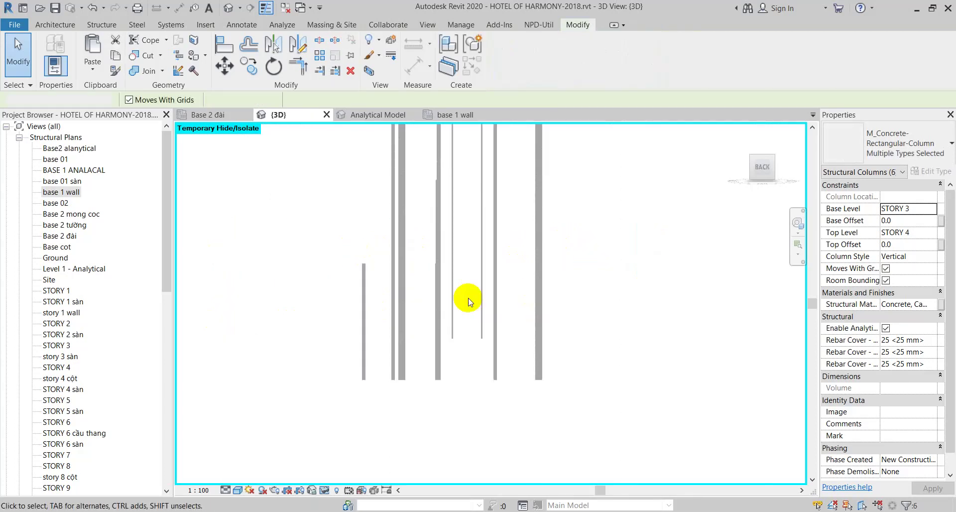
{"action": "left_click", "coordinate": [468, 301]}
{"action": "middle_click_drag", "start_coordinate": [405, 216], "coordinate": [415, 247]}
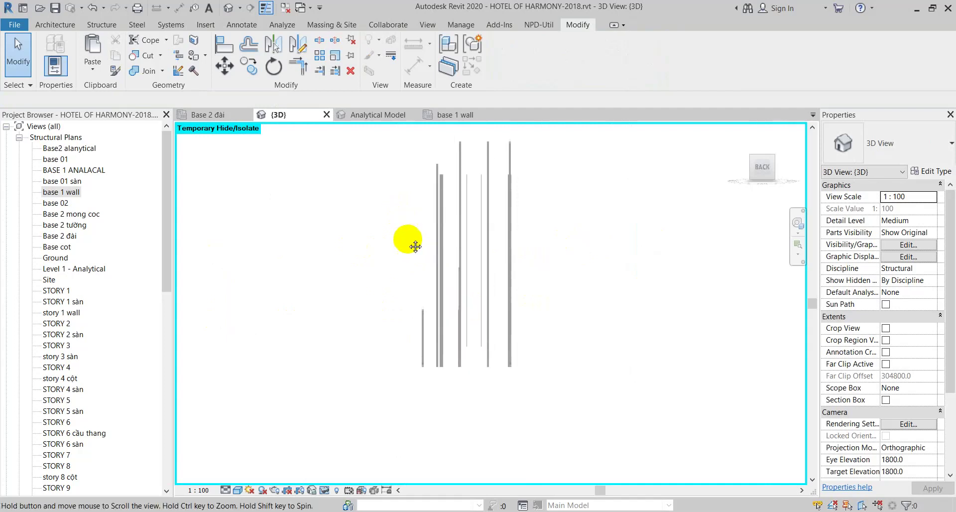
{"action": "left_click_drag", "start_coordinate": [369, 152], "coordinate": [599, 445]}
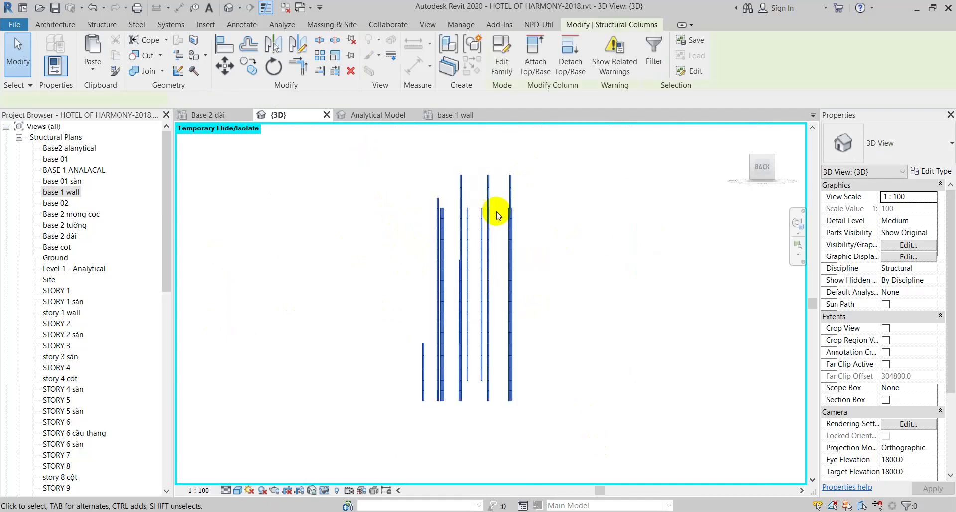
{"action": "scroll", "coordinate": [465, 205], "scroll_direction": "up", "scroll_amount": 2}
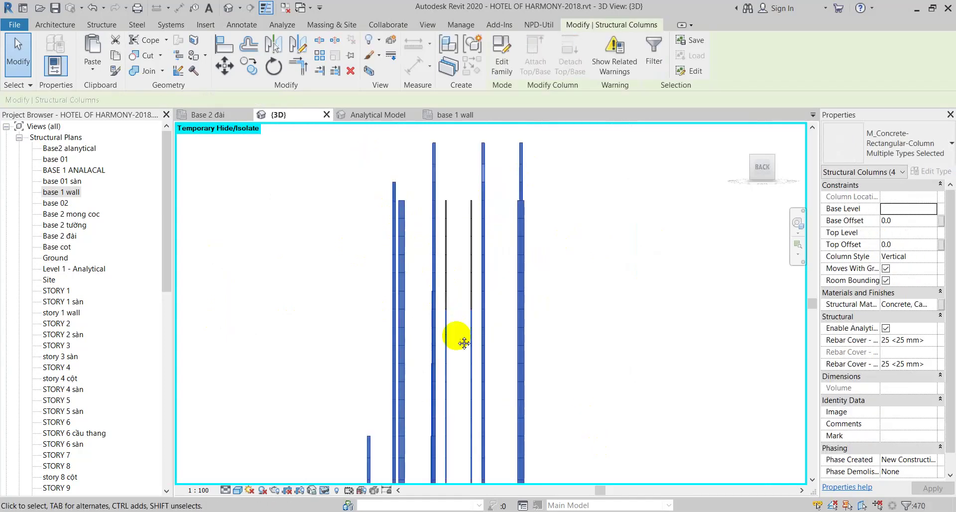
{"action": "middle_click_drag", "start_coordinate": [463, 343], "coordinate": [470, 203]}
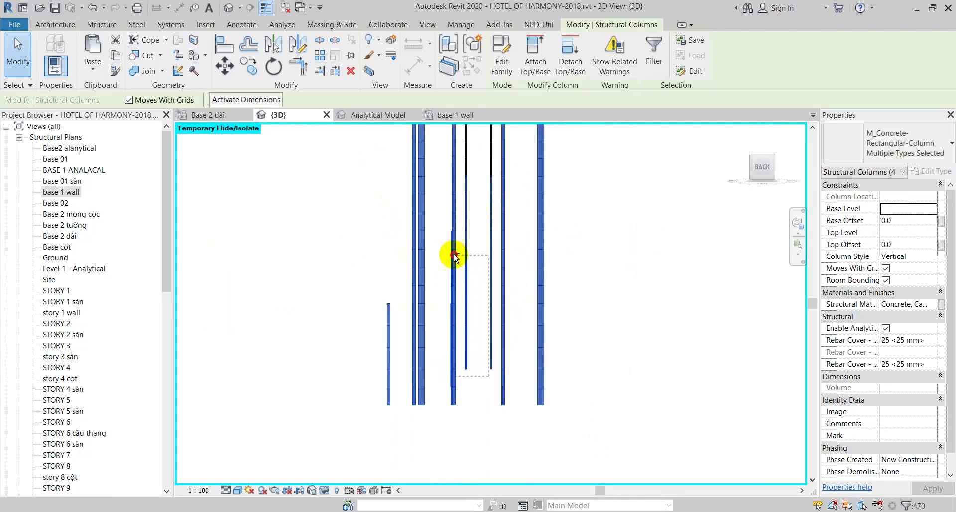
{"action": "middle_click_drag", "start_coordinate": [473, 219], "coordinate": [477, 277]}
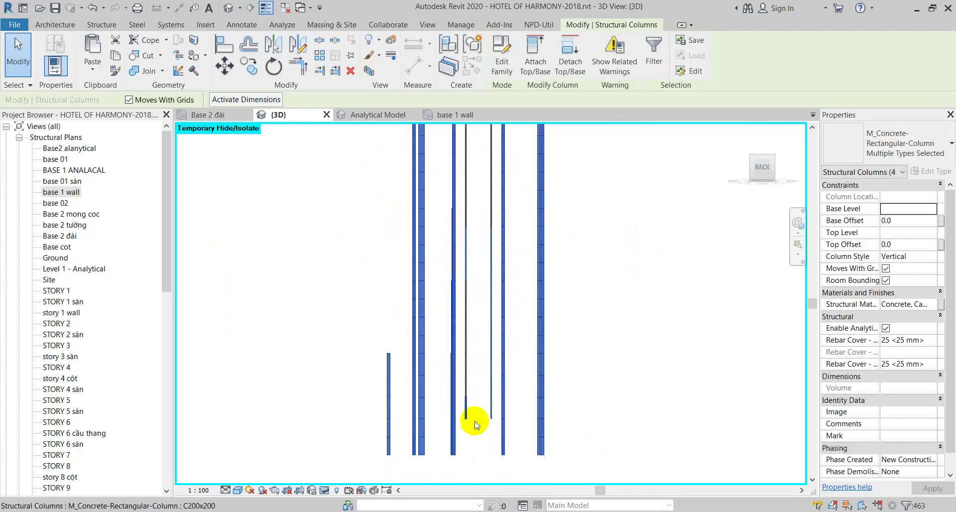
{"action": "scroll", "coordinate": [491, 428], "scroll_direction": "up", "scroll_amount": 2}
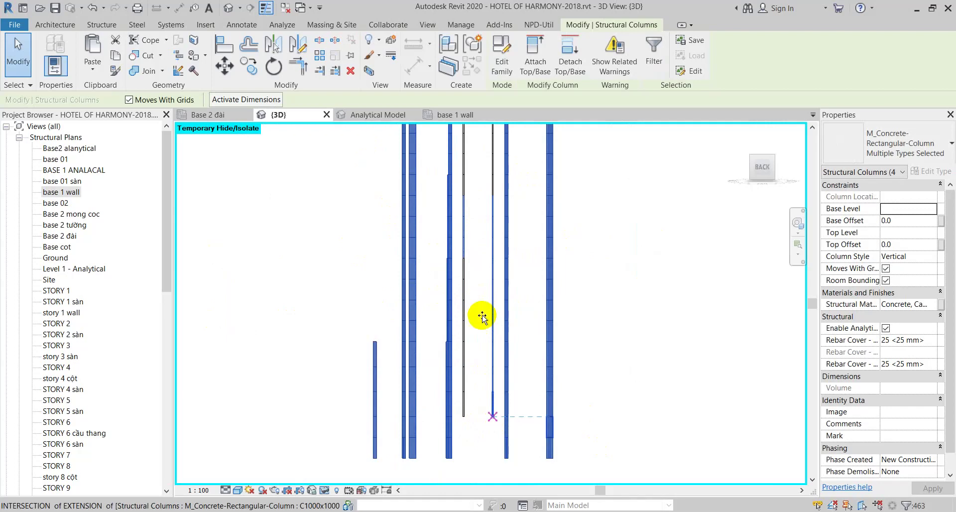
{"action": "left_click_drag", "start_coordinate": [483, 317], "coordinate": [482, 316]}
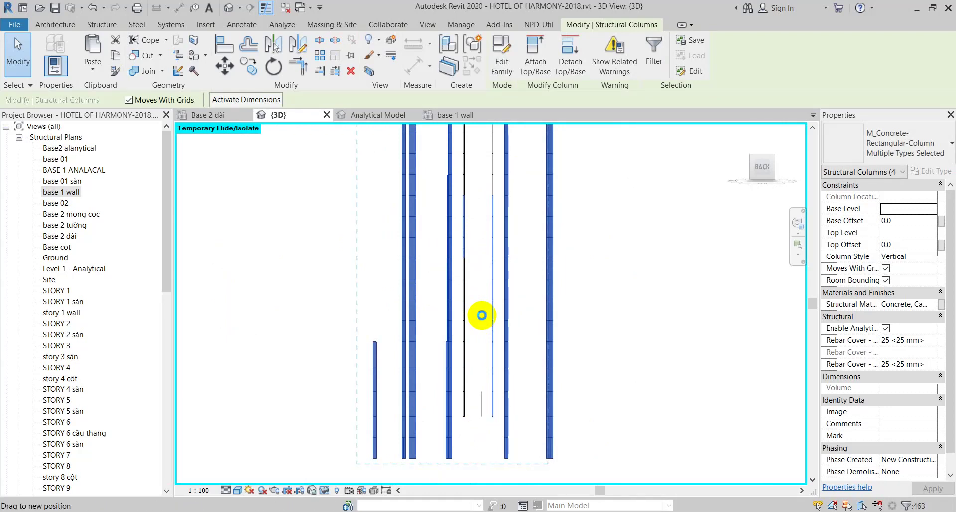
{"action": "left_click_drag", "start_coordinate": [481, 315], "coordinate": [481, 315]}
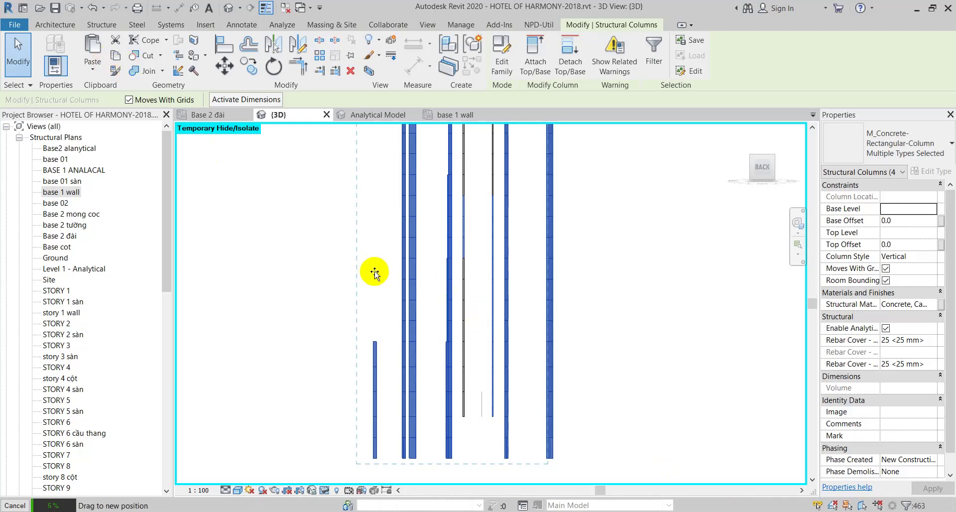
Stop the slow column move, cancel the error, and crossing-select the columns again
{"action": "key", "text": "Escape"}
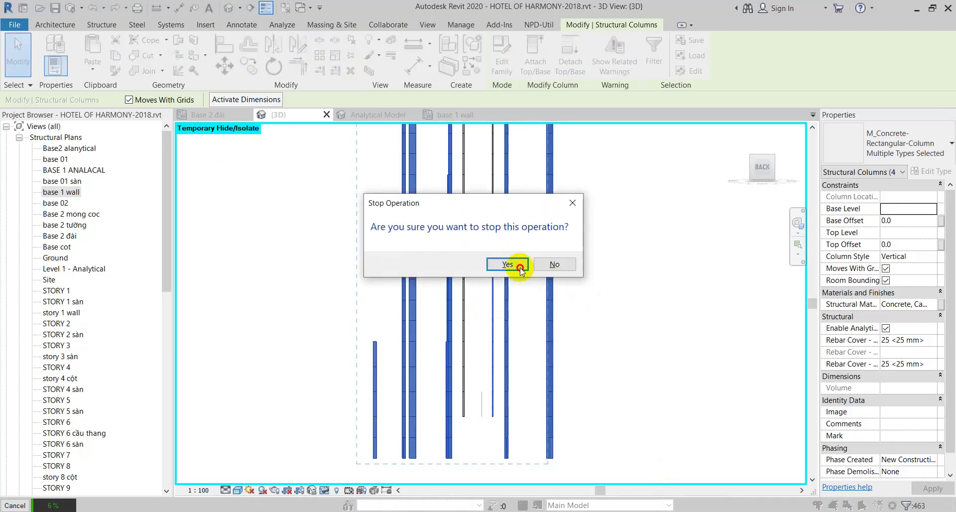
{"action": "left_click", "coordinate": [520, 268]}
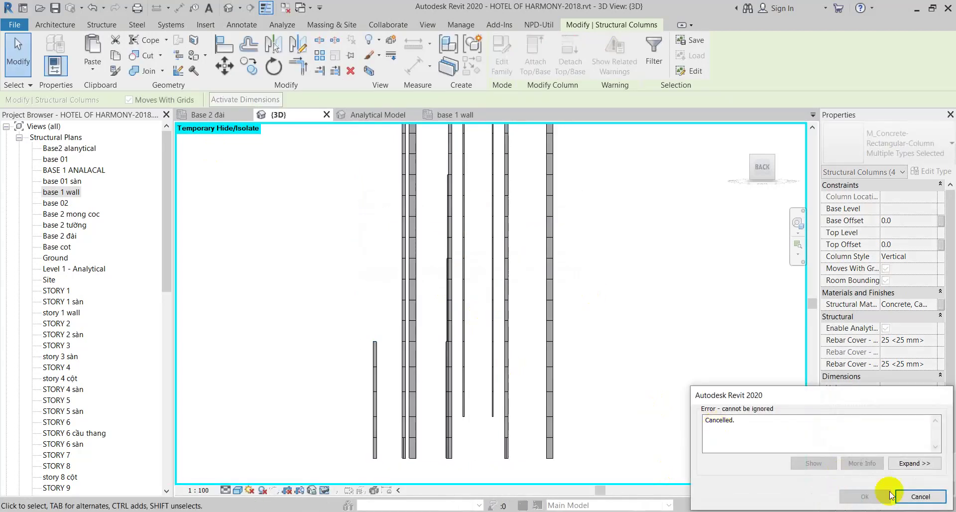
{"action": "left_click", "coordinate": [922, 497]}
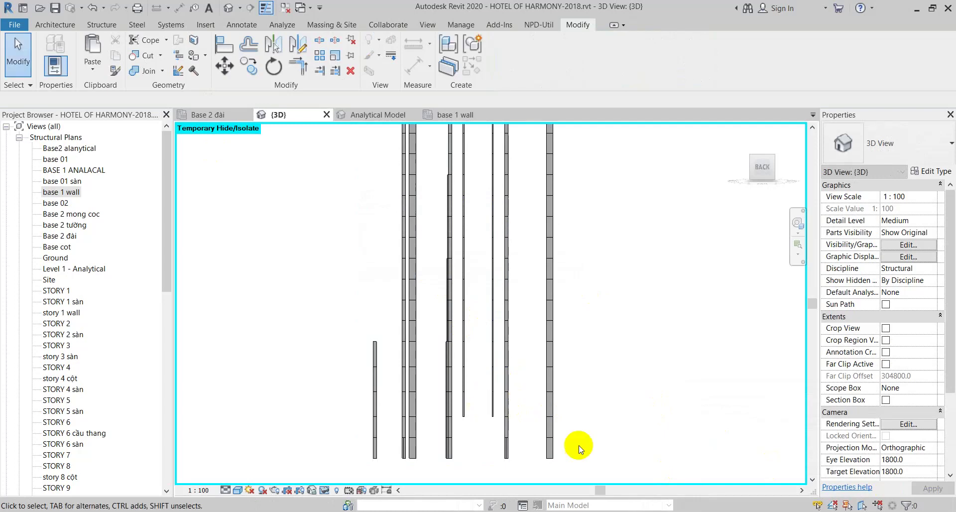
{"action": "scroll", "coordinate": [579, 445], "scroll_direction": "down", "scroll_amount": 2}
{"action": "scroll", "coordinate": [598, 458], "scroll_direction": "down", "scroll_amount": 2}
{"action": "left_click_drag", "start_coordinate": [611, 468], "coordinate": [410, 155]}
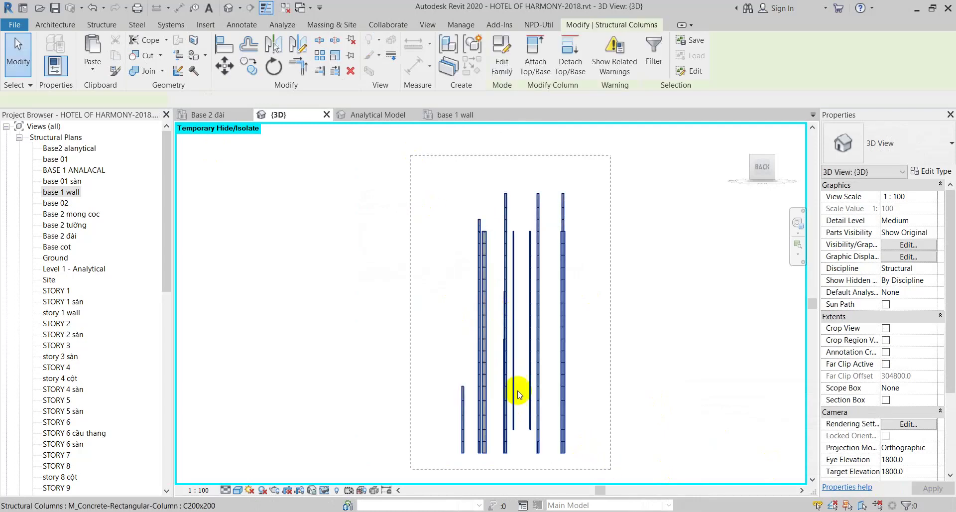
{"action": "scroll", "coordinate": [517, 395], "scroll_direction": "up", "scroll_amount": 2}
{"action": "mouse_move", "coordinate": [539, 455]}
{"action": "left_mouse_down"}
{"action": "mouse_move", "coordinate": [498, 338]}
{"action": "mouse_move", "coordinate": [510, 143]}
{"action": "left_mouse_up"}
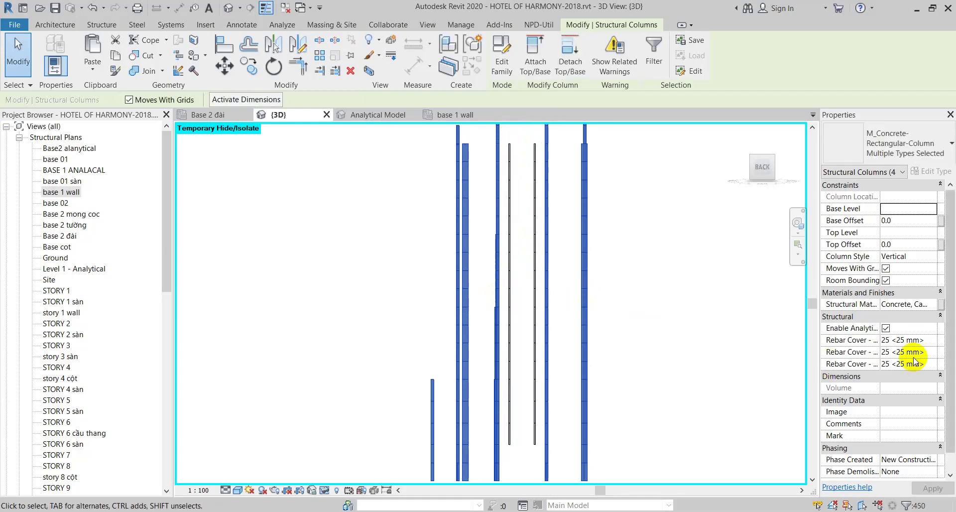
{"action": "scroll", "coordinate": [547, 275], "scroll_direction": "down", "scroll_amount": 2}
{"action": "scroll", "coordinate": [602, 280], "scroll_direction": "down", "scroll_amount": 1}
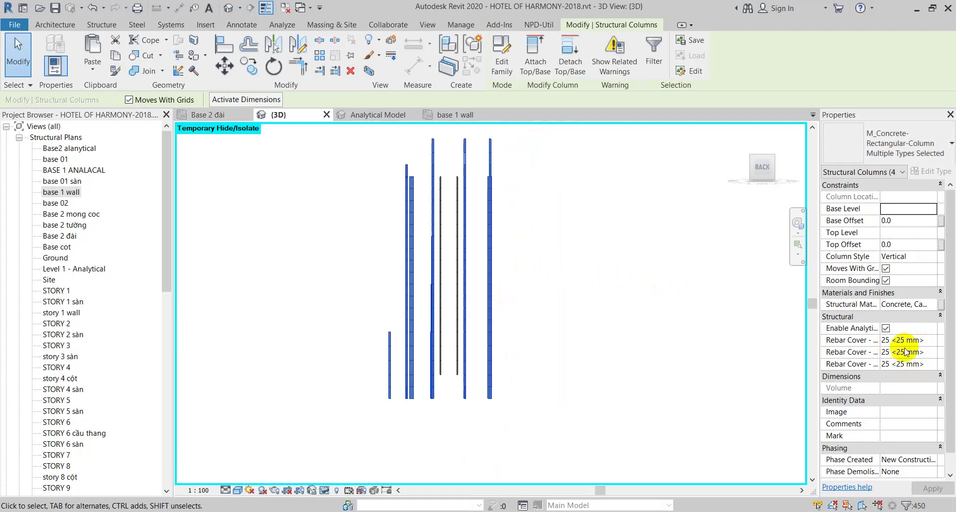
{"action": "scroll", "coordinate": [349, 338], "scroll_direction": "up", "scroll_amount": 2}
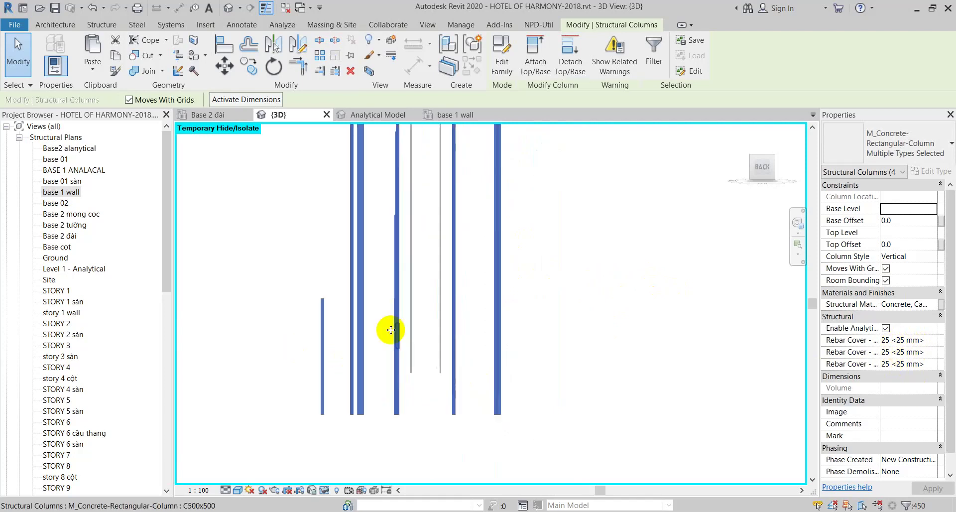
{"action": "scroll", "coordinate": [399, 343], "scroll_direction": "up", "scroll_amount": 2}
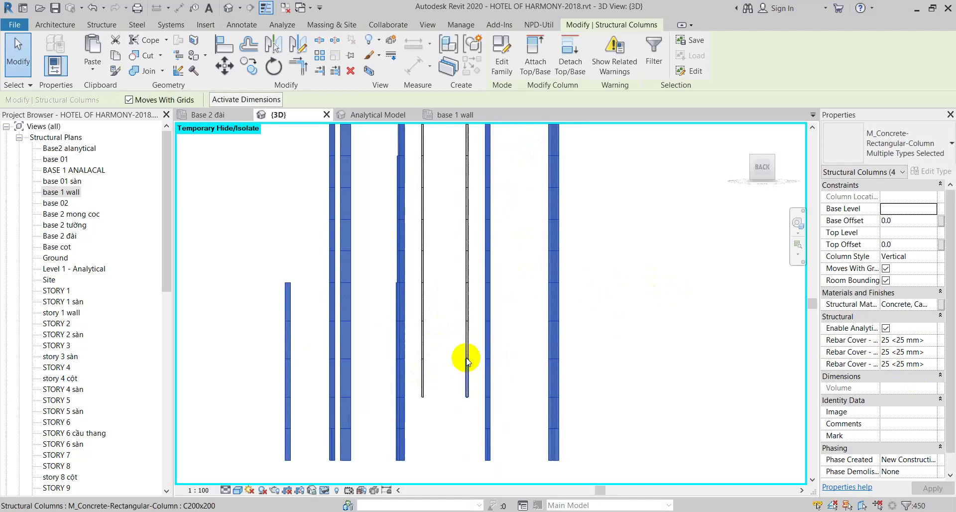
{"action": "middle_click_drag", "start_coordinate": [445, 300], "coordinate": [447, 367]}
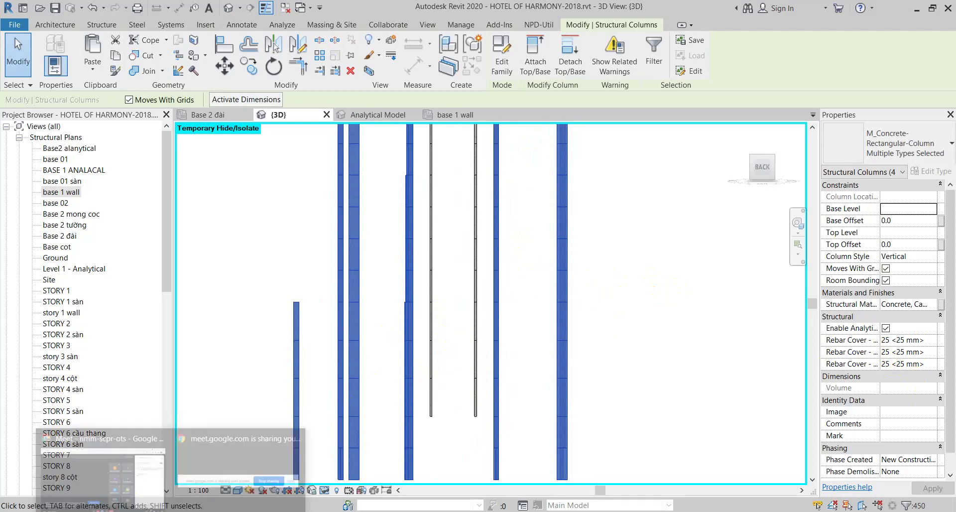
{"action": "left_click", "coordinate": [100, 467]}
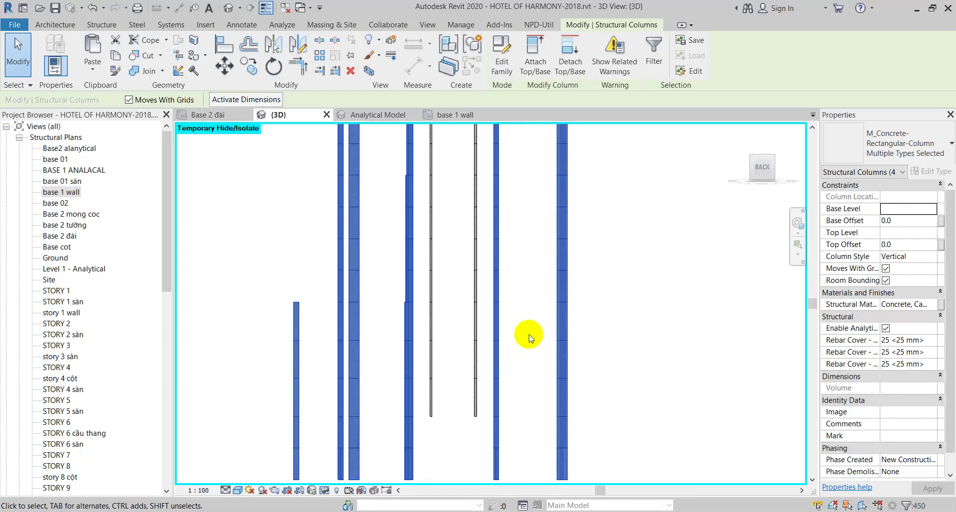
{"action": "scroll", "coordinate": [527, 337], "scroll_direction": "down", "scroll_amount": 2}
{"action": "middle_click_drag", "start_coordinate": [528, 338], "coordinate": [508, 362], "text": "shift"}
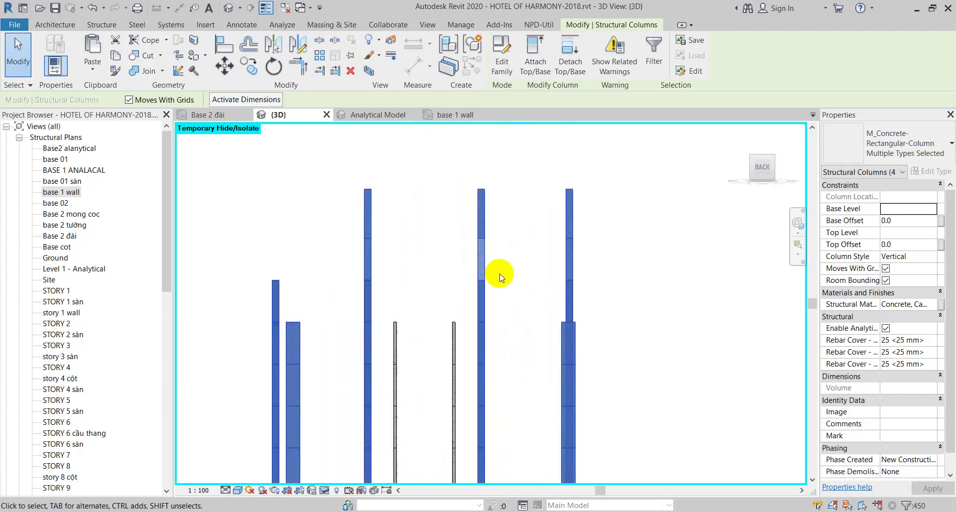
{"action": "mouse_move", "coordinate": [498, 259]}
{"action": "middle_mouse_down", "text": "shift"}
{"action": "mouse_move", "coordinate": [499, 374]}
{"action": "mouse_move", "coordinate": [524, 352]}
{"action": "mouse_move", "coordinate": [473, 334]}
{"action": "middle_mouse_up", "text": "shift"}
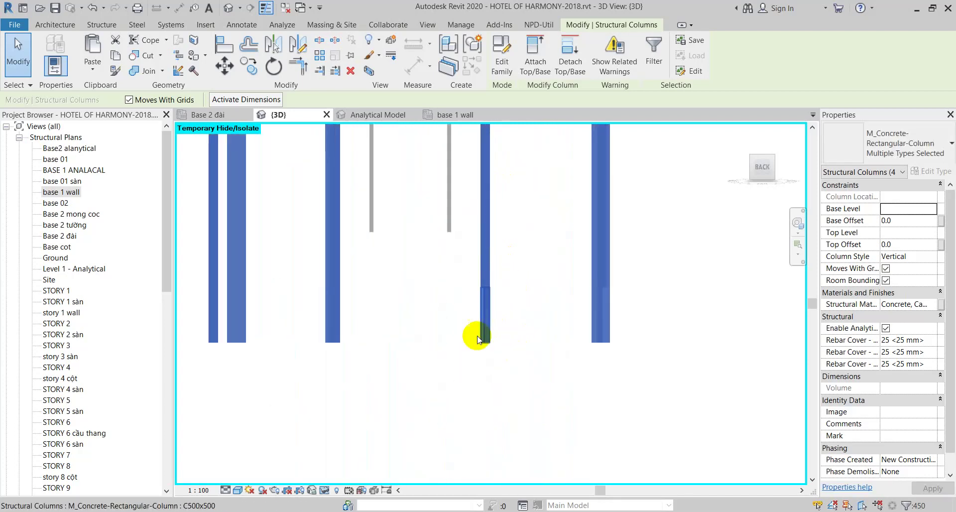
{"action": "mouse_move", "coordinate": [512, 305]}
{"action": "middle_mouse_down", "text": "shift"}
{"action": "mouse_move", "coordinate": [533, 330]}
{"action": "mouse_move", "coordinate": [516, 252]}
{"action": "mouse_move", "coordinate": [523, 386]}
{"action": "mouse_move", "coordinate": [545, 301]}
{"action": "middle_mouse_up", "text": "shift"}
{"action": "mouse_move", "coordinate": [560, 269]}
{"action": "middle_mouse_down", "text": "shift"}
{"action": "mouse_move", "coordinate": [551, 373]}
{"action": "mouse_move", "coordinate": [544, 174]}
{"action": "mouse_move", "coordinate": [544, 320]}
{"action": "mouse_move", "coordinate": [491, 372]}
{"action": "middle_mouse_up", "text": "shift"}
{"action": "scroll", "coordinate": [491, 372], "scroll_direction": "up", "scroll_amount": 2}
{"action": "scroll", "coordinate": [485, 366], "scroll_direction": "up", "scroll_amount": 1}
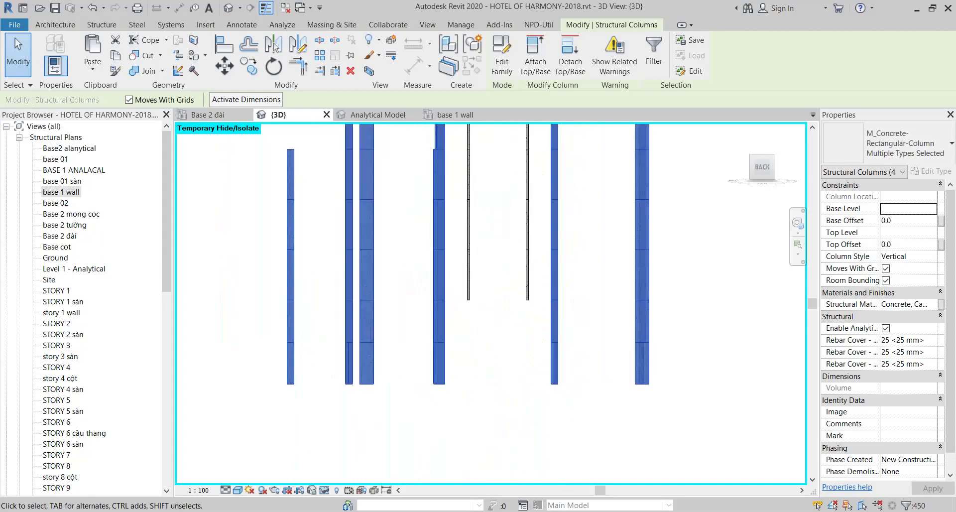
{"action": "left_click", "coordinate": [265, 443]}
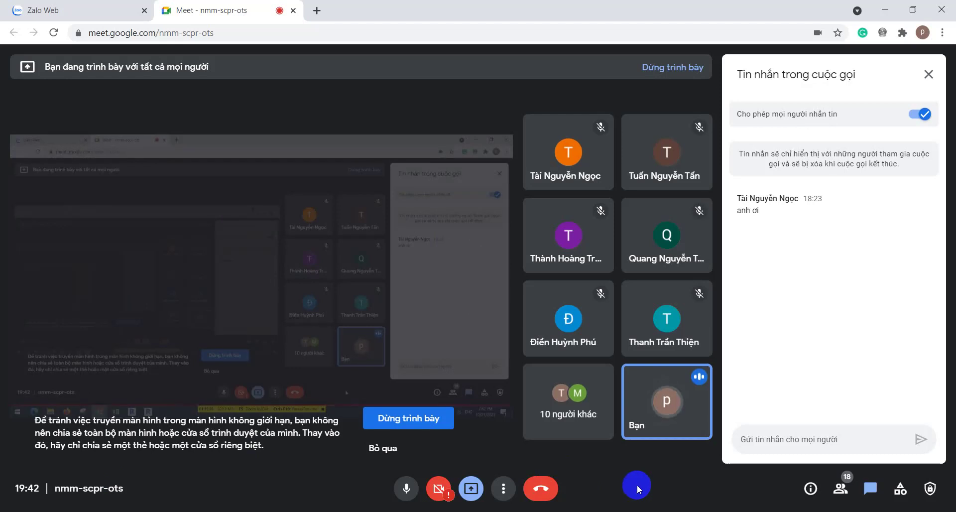
{"action": "left_click", "coordinate": [141, 511]}
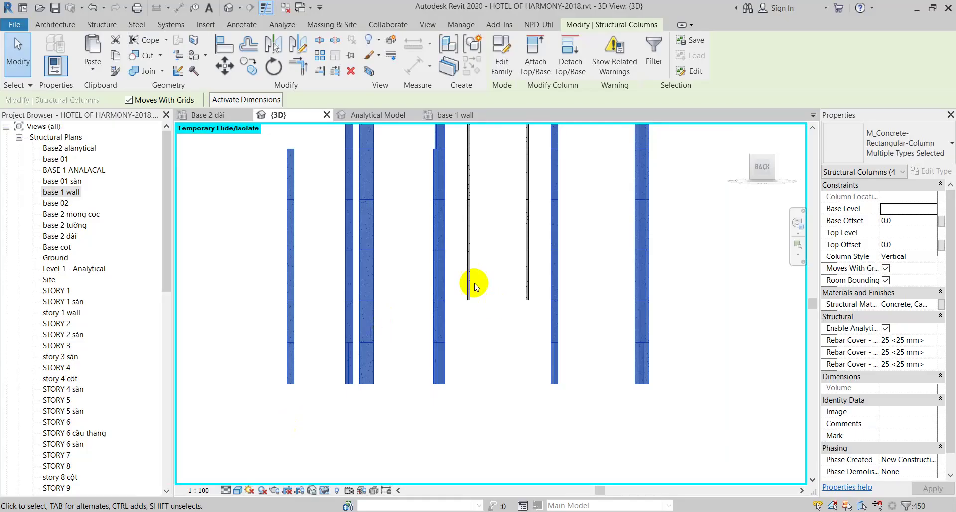
{"action": "scroll", "coordinate": [478, 289], "scroll_direction": "up", "scroll_amount": 2}
{"action": "mouse_move", "coordinate": [608, 282]}
{"action": "middle_mouse_down"}
{"action": "mouse_move", "coordinate": [619, 341]}
{"action": "mouse_move", "coordinate": [599, 224]}
{"action": "middle_mouse_up"}
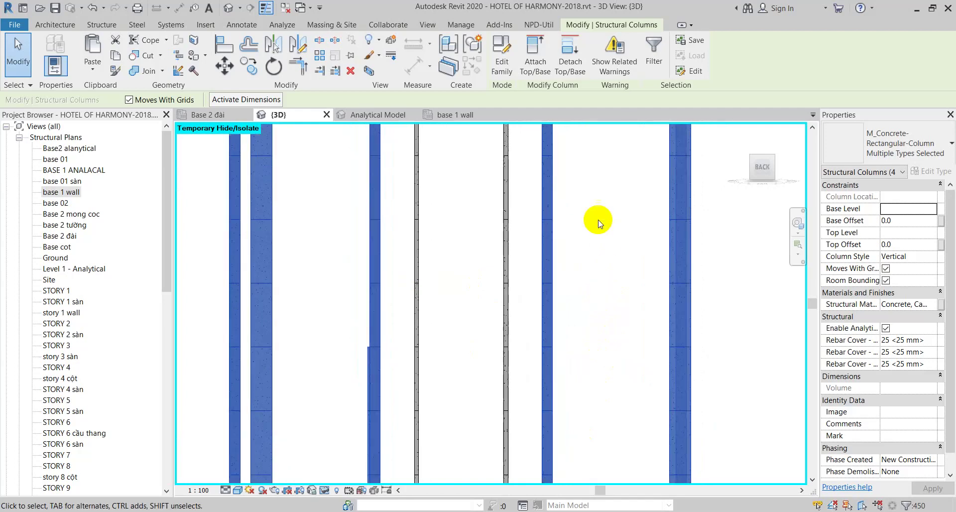
{"action": "scroll", "coordinate": [599, 222], "scroll_direction": "down", "scroll_amount": 1}
{"action": "scroll", "coordinate": [591, 284], "scroll_direction": "down", "scroll_amount": 1}
{"action": "scroll", "coordinate": [568, 285], "scroll_direction": "down", "scroll_amount": 2}
{"action": "scroll", "coordinate": [533, 337], "scroll_direction": "down", "scroll_amount": 2}
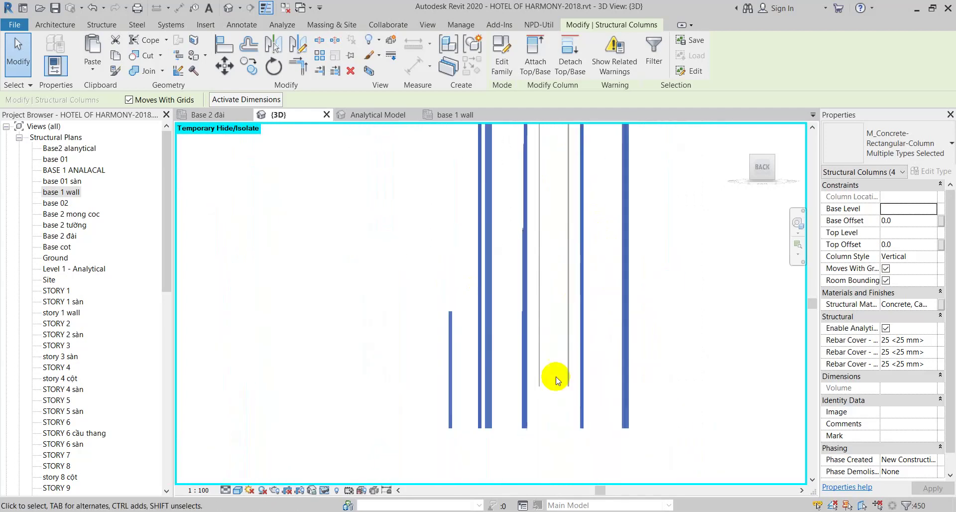
{"action": "scroll", "coordinate": [560, 378], "scroll_direction": "up", "scroll_amount": 3}
{"action": "left_click", "coordinate": [576, 359]}
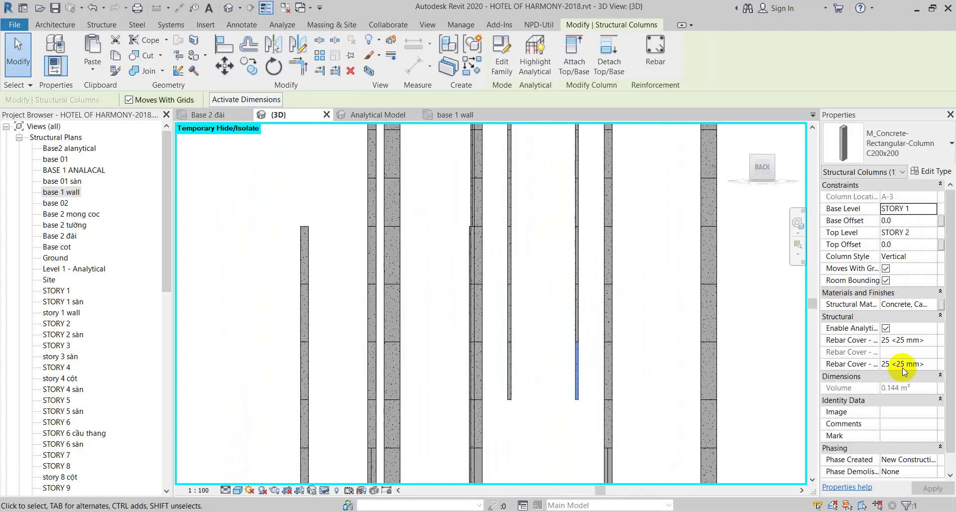
{"action": "left_click", "coordinate": [902, 340]}
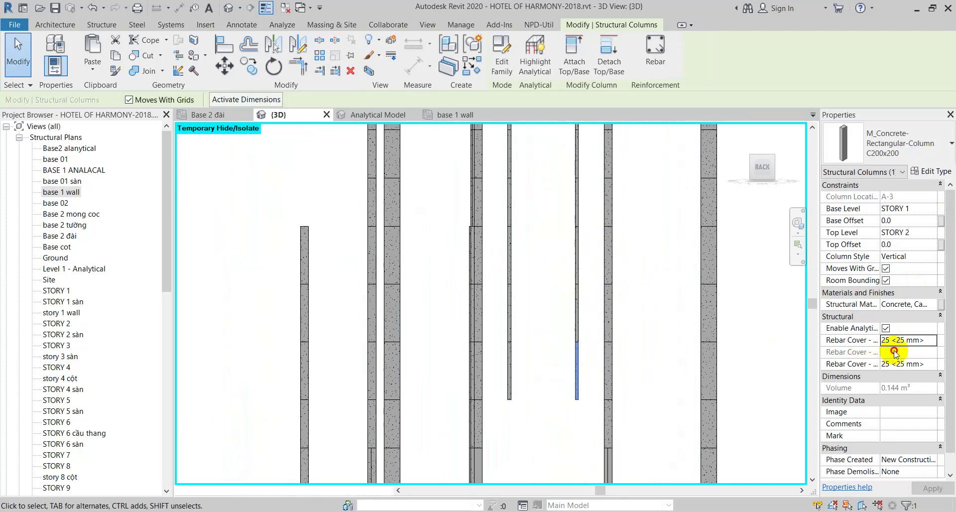
{"action": "left_click", "coordinate": [662, 346]}
{"action": "left_click", "coordinate": [574, 374]}
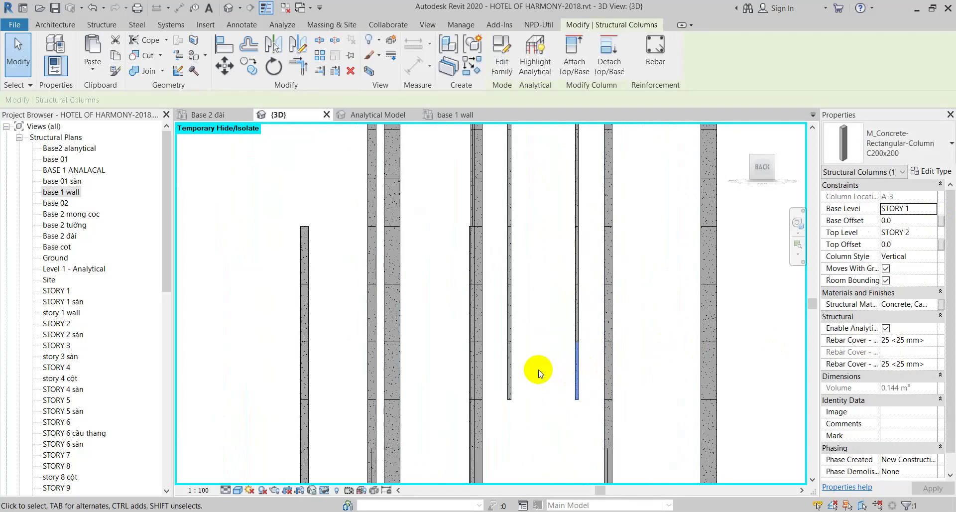
{"action": "left_click", "coordinate": [510, 369]}
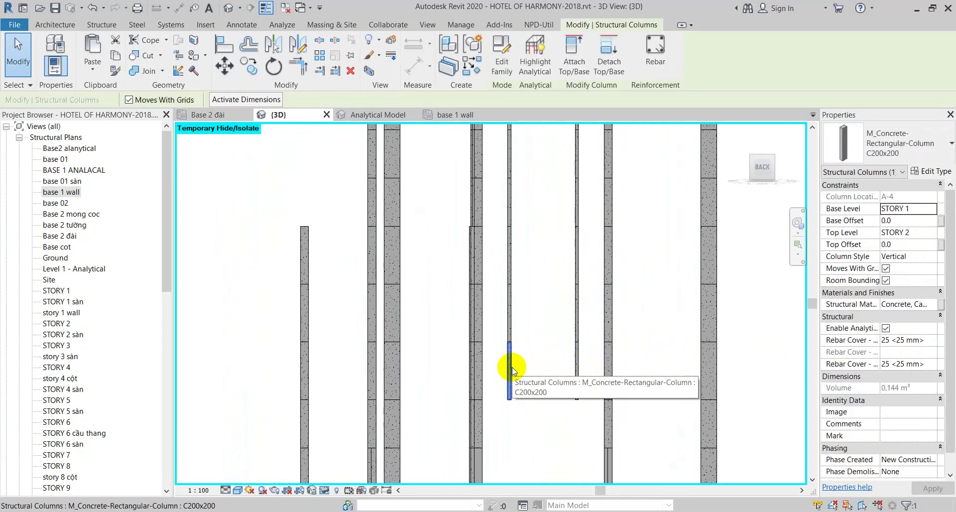
{"action": "left_click", "coordinate": [313, 454]}
{"action": "left_click", "coordinate": [115, 484]}
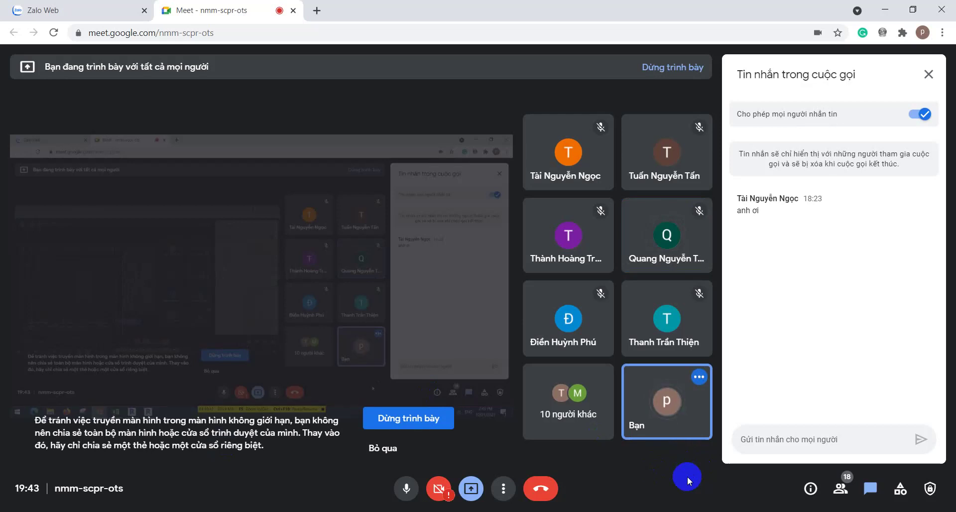
{"action": "left_click", "coordinate": [297, 504]}
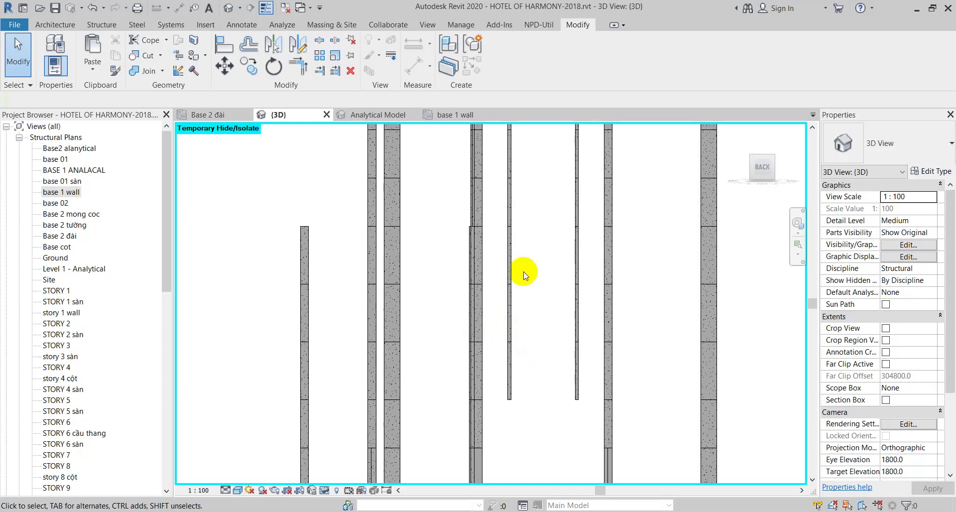
{"action": "scroll", "coordinate": [522, 269], "scroll_direction": "down", "scroll_amount": 3}
{"action": "mouse_move", "coordinate": [524, 265]}
{"action": "middle_mouse_down", "text": "shift"}
{"action": "mouse_move", "coordinate": [527, 358]}
{"action": "mouse_move", "coordinate": [537, 313]}
{"action": "mouse_move", "coordinate": [514, 250]}
{"action": "middle_mouse_up", "text": "shift"}
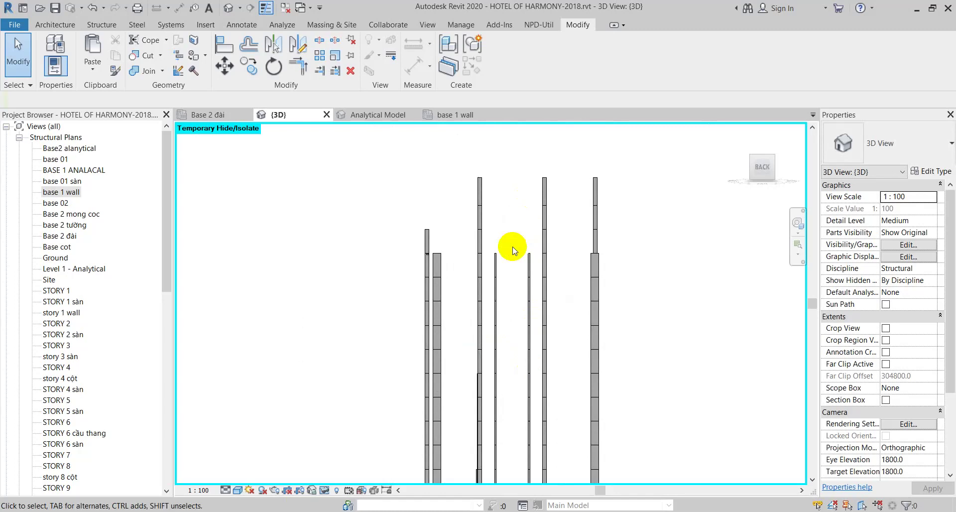
{"action": "scroll", "coordinate": [512, 320], "scroll_direction": "up", "scroll_amount": 2}
{"action": "scroll", "coordinate": [540, 341], "scroll_direction": "up", "scroll_amount": 2}
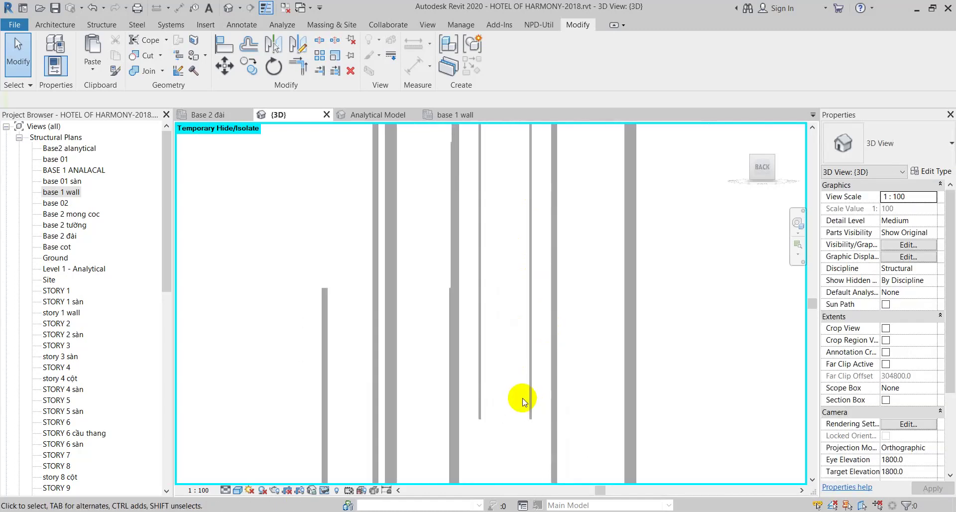
{"action": "scroll", "coordinate": [519, 399], "scroll_direction": "up", "scroll_amount": 1}
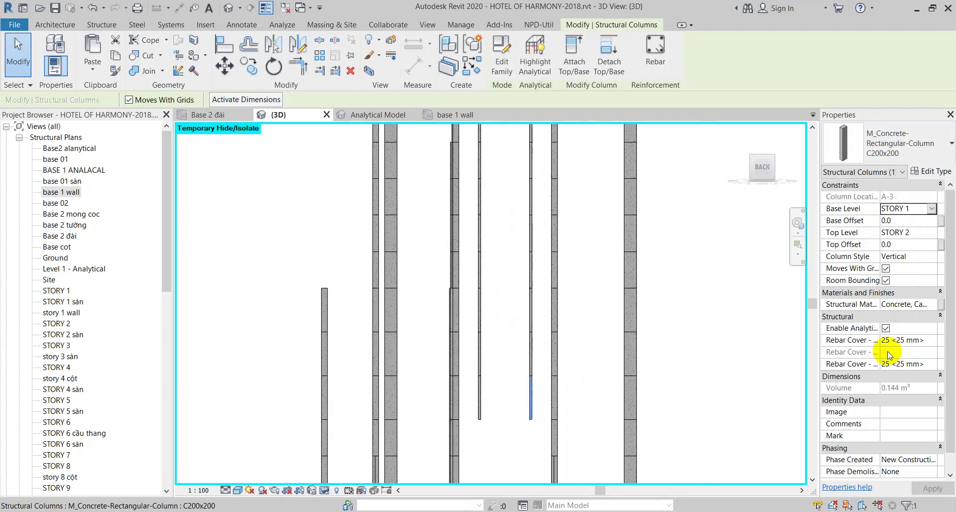
{"action": "scroll", "coordinate": [893, 356], "scroll_direction": "down", "scroll_amount": 1}
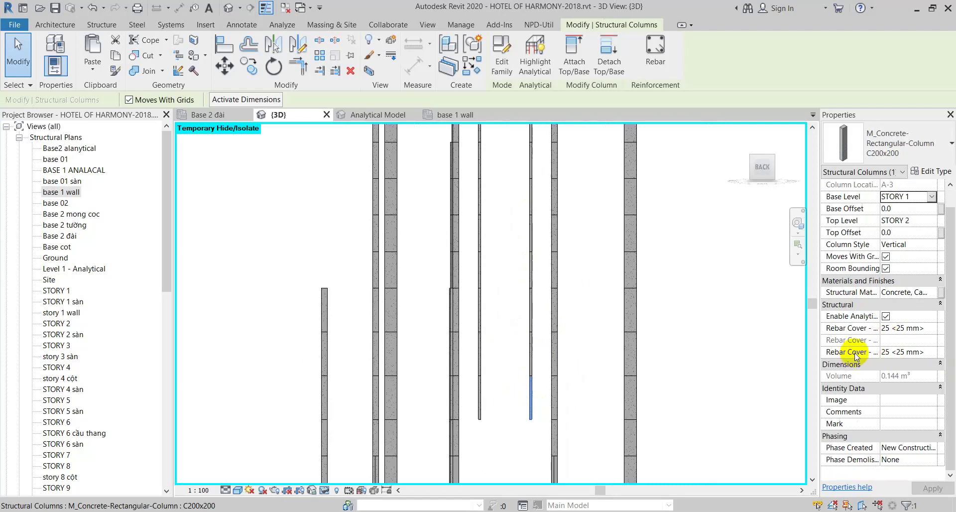
{"action": "mouse_move", "coordinate": [670, 394]}
{"action": "left_mouse_down"}
{"action": "mouse_move", "coordinate": [271, 397]}
{"action": "mouse_move", "coordinate": [298, 381]}
{"action": "left_mouse_up"}
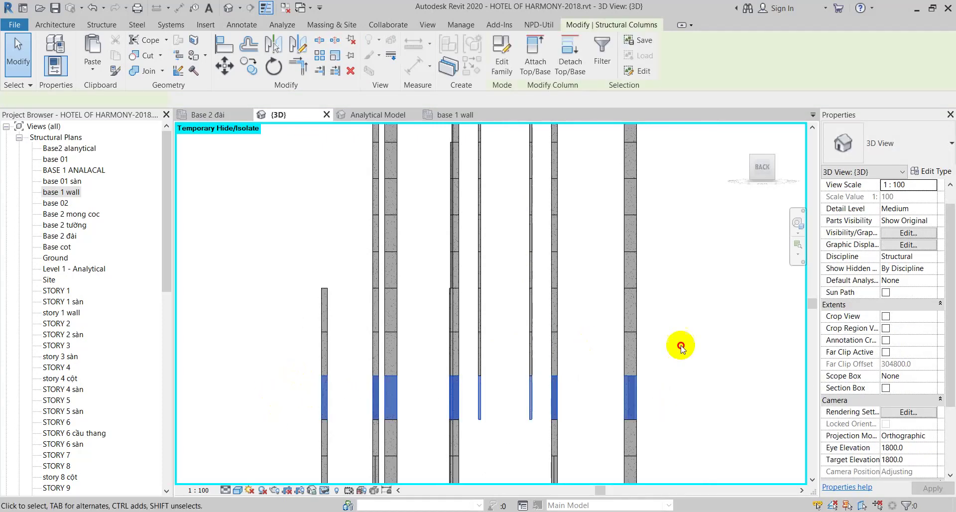
{"action": "mouse_move", "coordinate": [699, 351]}
{"action": "left_mouse_down"}
{"action": "mouse_move", "coordinate": [295, 359]}
{"action": "mouse_move", "coordinate": [305, 358]}
{"action": "left_mouse_up"}
{"action": "mouse_move", "coordinate": [693, 305]}
{"action": "left_mouse_down"}
{"action": "mouse_move", "coordinate": [256, 313]}
{"action": "mouse_move", "coordinate": [693, 316]}
{"action": "left_mouse_up"}
{"action": "mouse_move", "coordinate": [704, 263]}
{"action": "left_mouse_down"}
{"action": "mouse_move", "coordinate": [340, 287]}
{"action": "mouse_move", "coordinate": [761, 279]}
{"action": "left_mouse_up"}
{"action": "scroll", "coordinate": [515, 423], "scroll_direction": "up", "scroll_amount": 3}
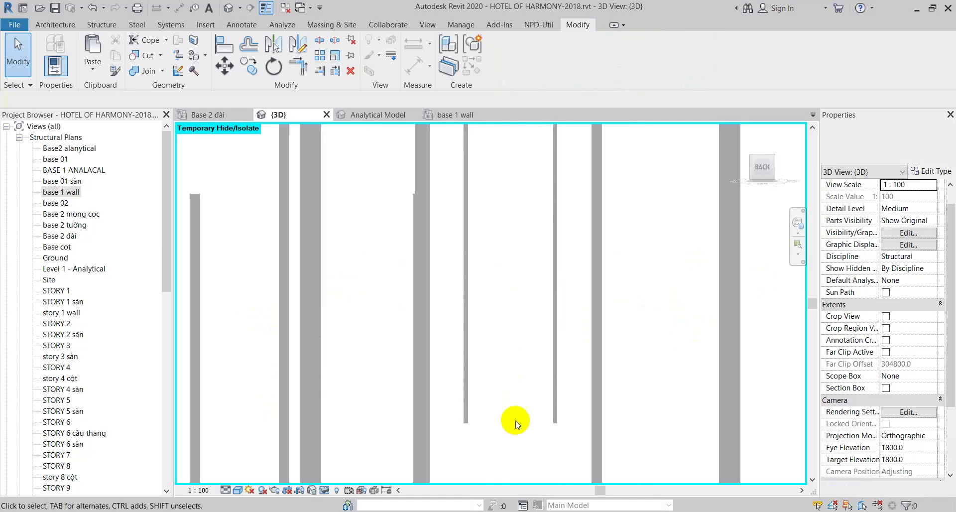
Try top offsets of 100 and then 200 on the short C200x200 column
{"action": "left_click", "coordinate": [553, 420]}
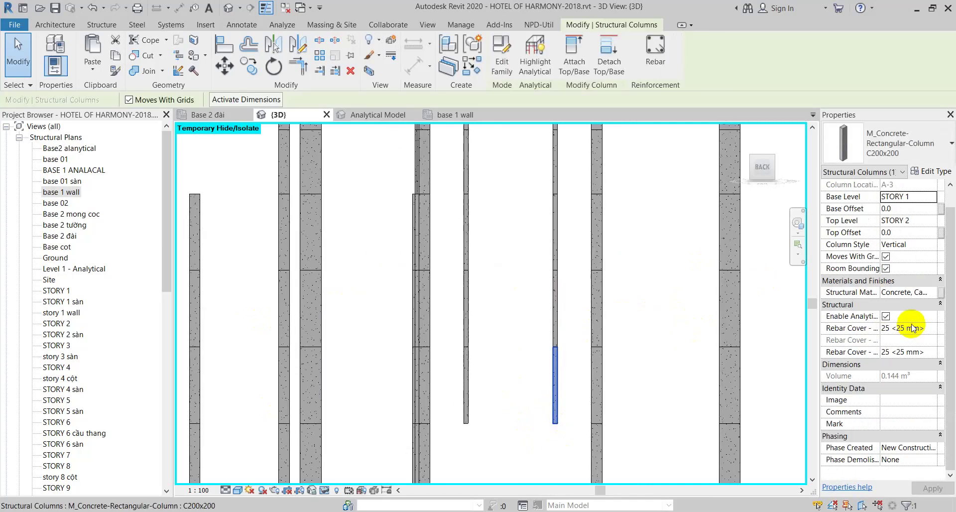
{"action": "left_click", "coordinate": [904, 340]}
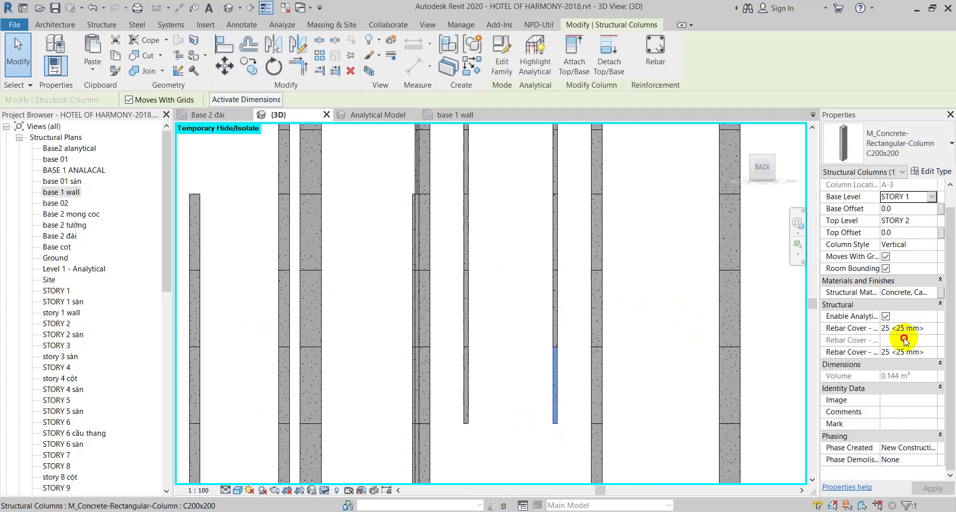
{"action": "left_click", "coordinate": [912, 230]}
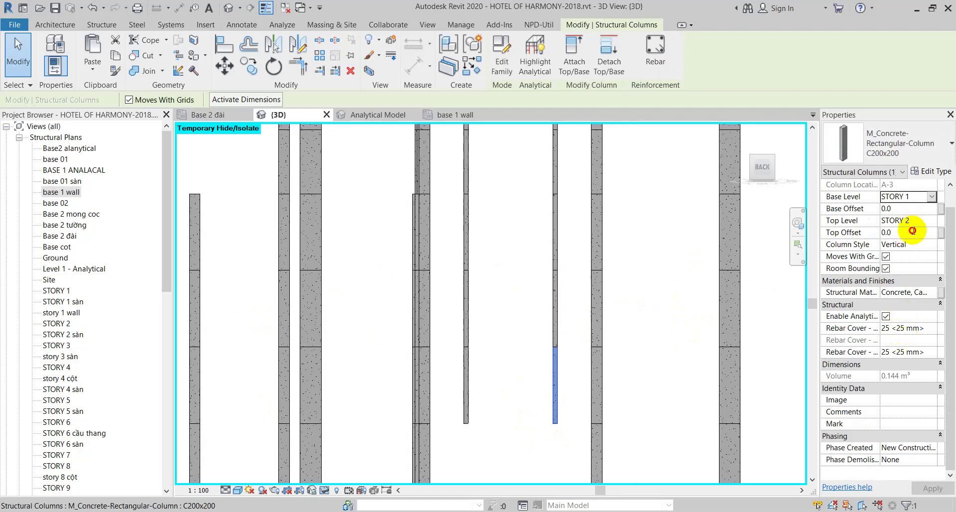
{"action": "type", "text": "-"}
{"action": "key", "text": "BackSpace"}
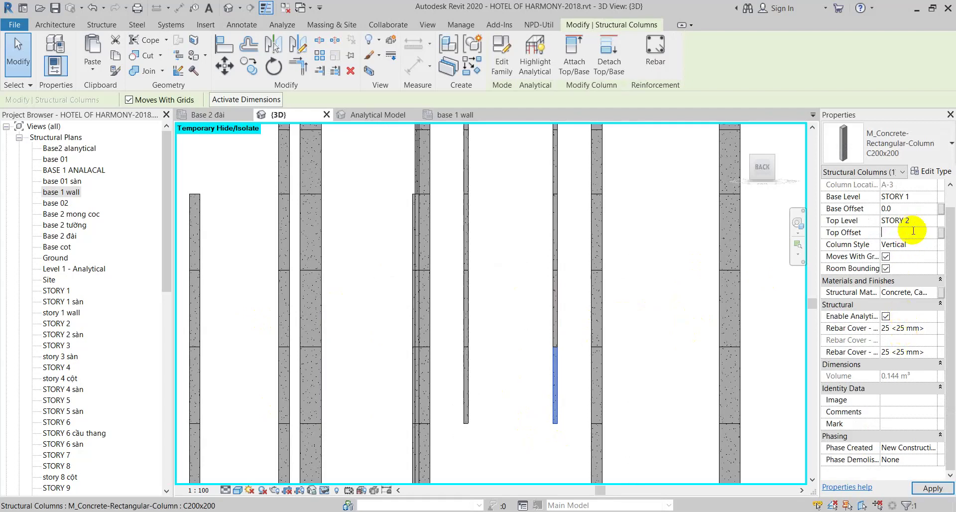
{"action": "left_click", "coordinate": [909, 233]}
{"action": "type", "text": "100"}
{"action": "key", "text": "Return"}
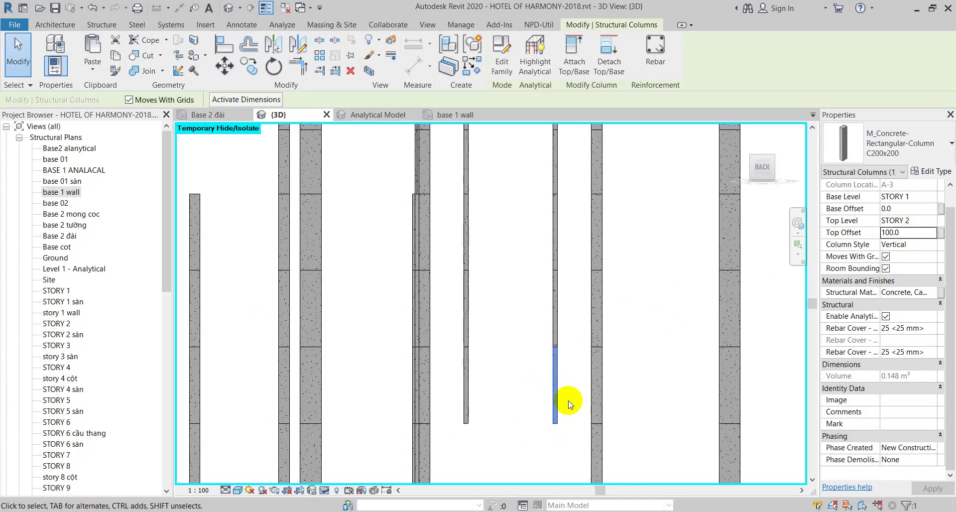
{"action": "left_click", "coordinate": [920, 234]}
{"action": "type", "text": "200"}
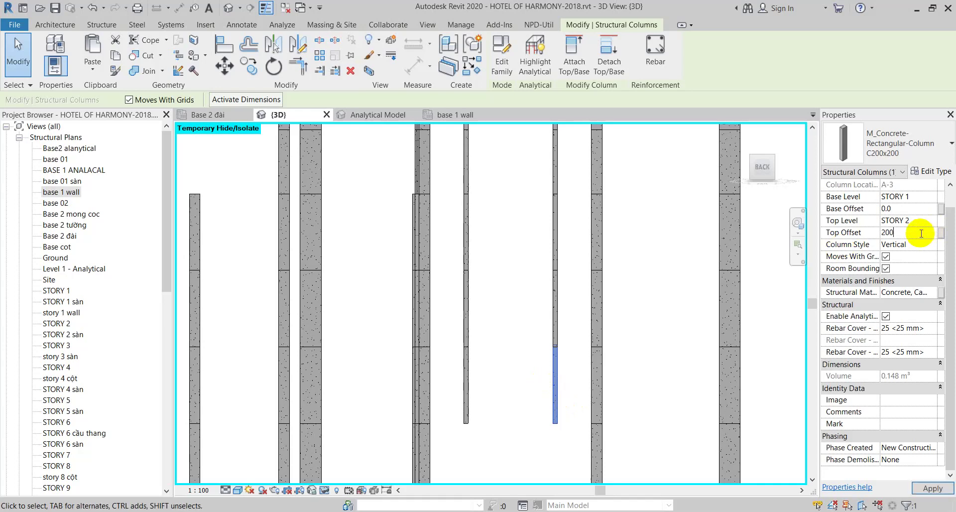
{"action": "left_click", "coordinate": [518, 393]}
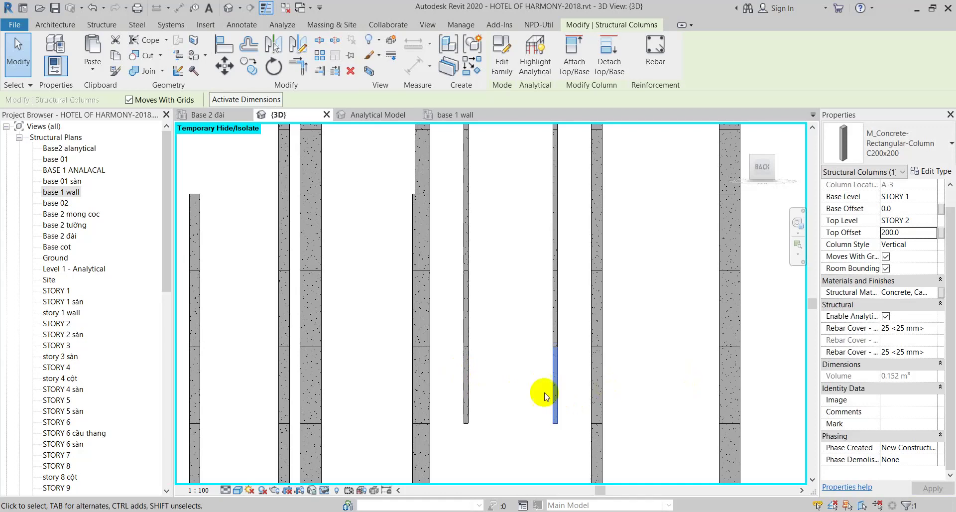
{"action": "left_click", "coordinate": [503, 398]}
Reset the column's top and base offsets to 0 and apply
{"action": "left_click", "coordinate": [556, 382]}
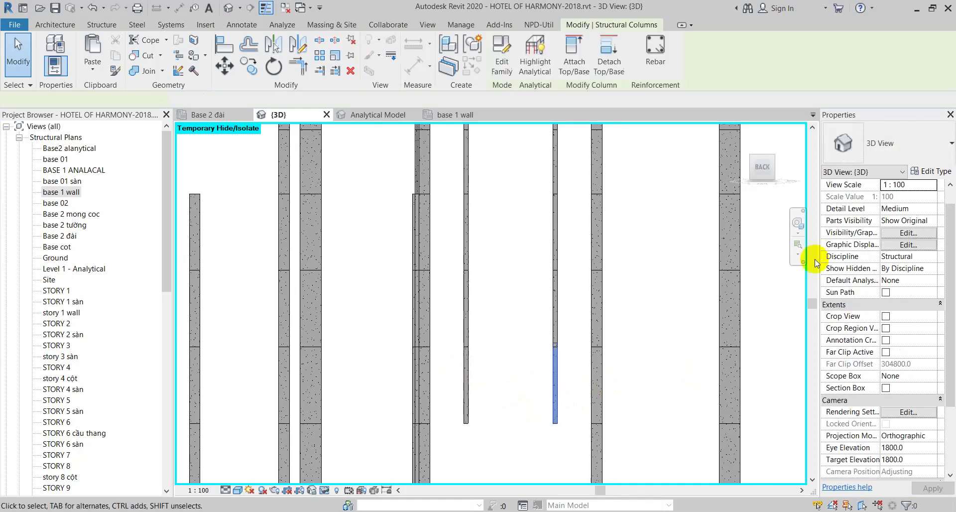
{"action": "left_click", "coordinate": [916, 232]}
{"action": "type", "text": "00.0"}
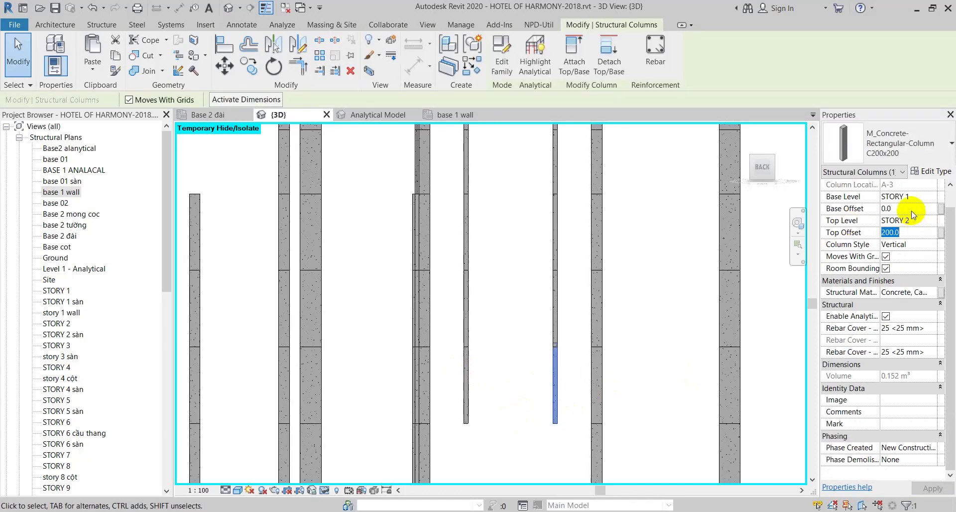
{"action": "left_click", "coordinate": [912, 209]}
{"action": "type", "text": "200"}
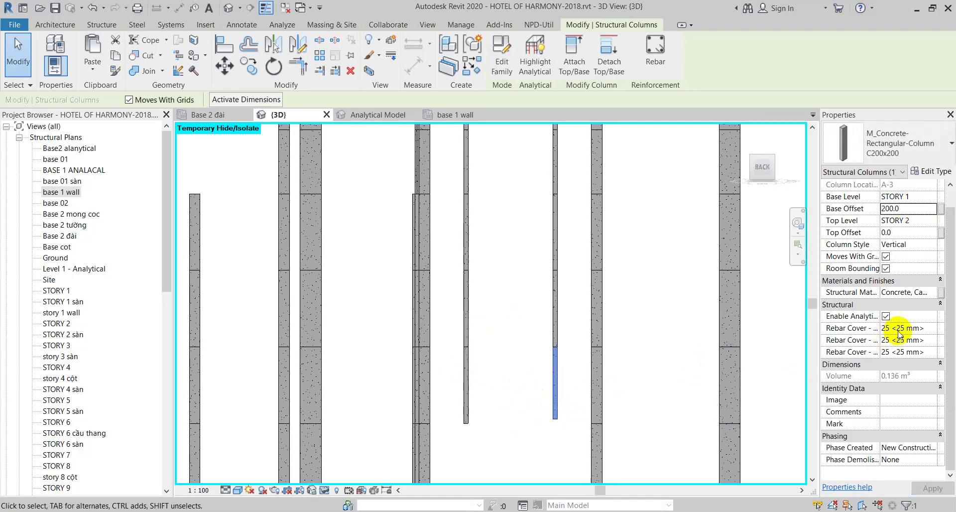
{"action": "left_click", "coordinate": [911, 209]}
{"action": "type", "text": "0"}
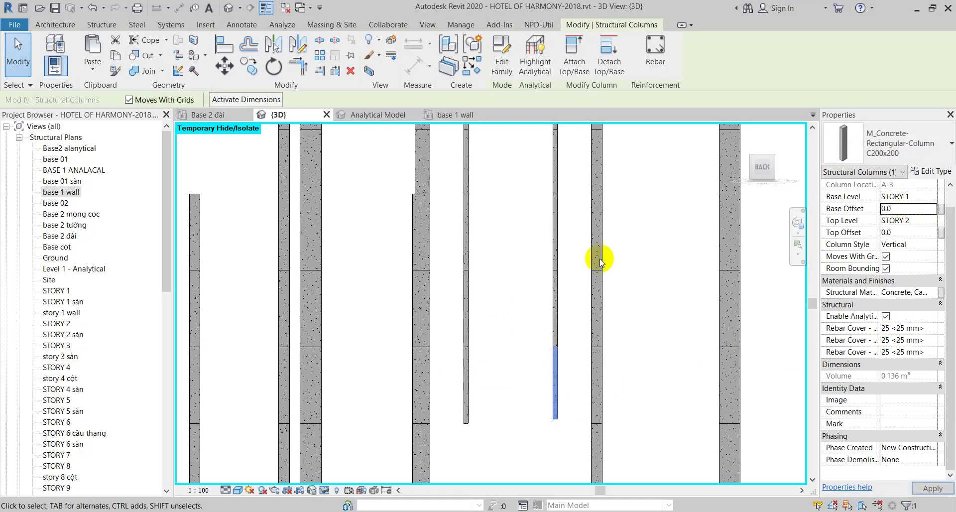
{"action": "left_click", "coordinate": [514, 413]}
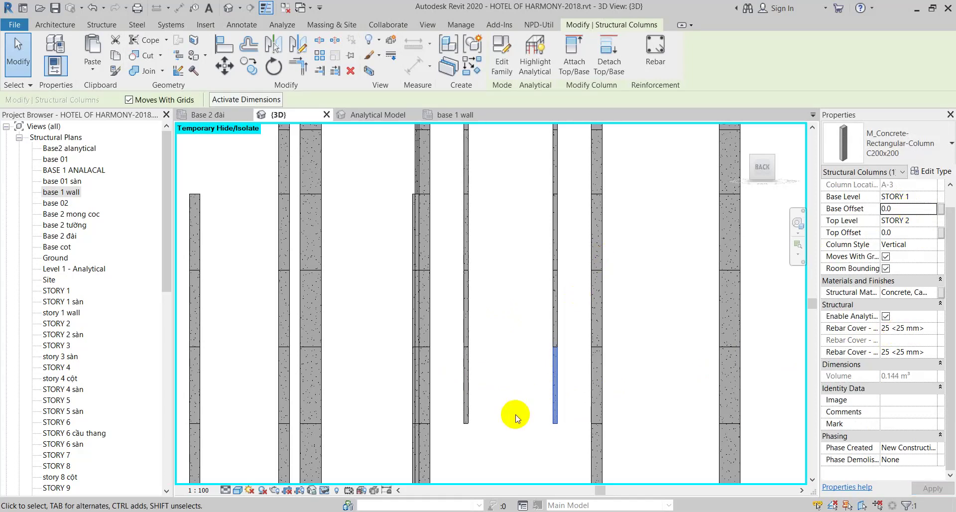
Zoom around the edited C200x200 column and deselect it
{"action": "scroll", "coordinate": [515, 417], "scroll_direction": "down", "scroll_amount": 2}
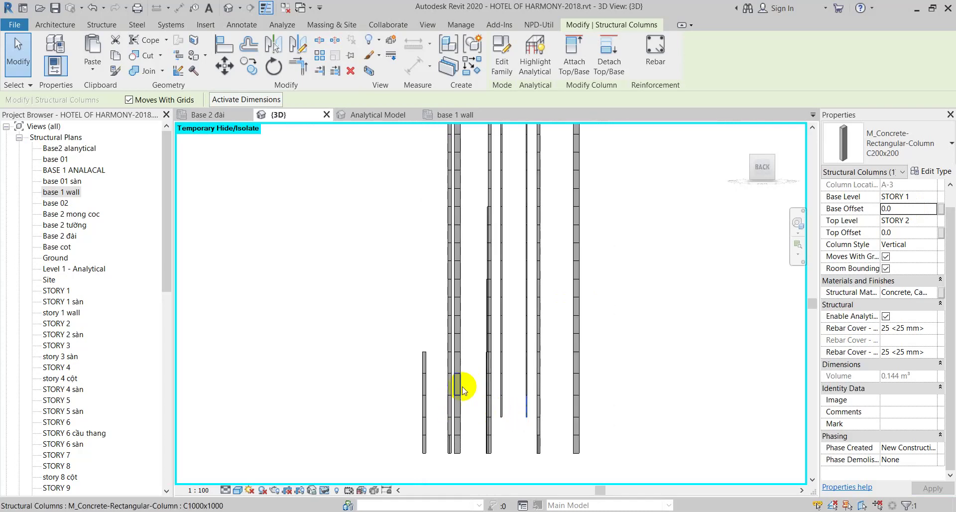
{"action": "scroll", "coordinate": [504, 416], "scroll_direction": "up", "scroll_amount": 2}
{"action": "scroll", "coordinate": [518, 418], "scroll_direction": "up", "scroll_amount": 2}
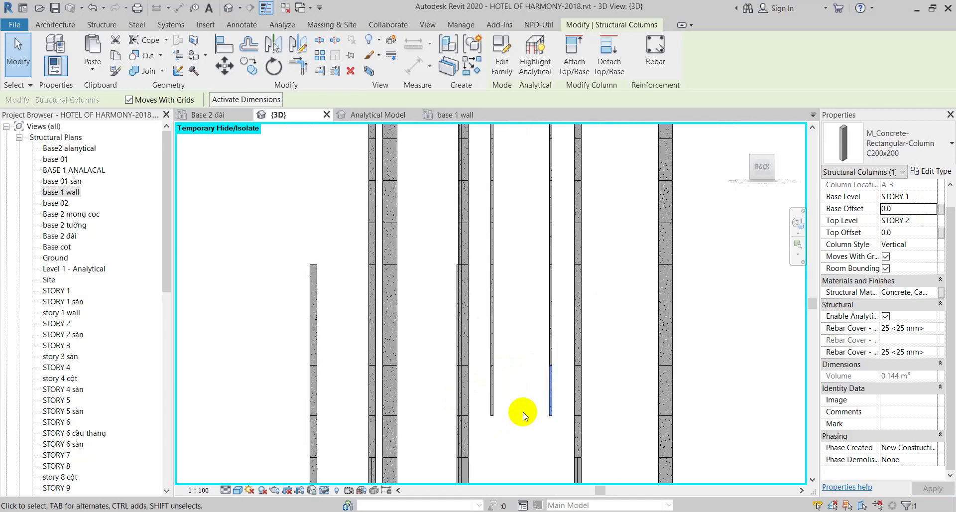
{"action": "scroll", "coordinate": [523, 416], "scroll_direction": "up", "scroll_amount": 1}
{"action": "scroll", "coordinate": [521, 405], "scroll_direction": "up", "scroll_amount": 1}
{"action": "scroll", "coordinate": [512, 374], "scroll_direction": "up", "scroll_amount": 1}
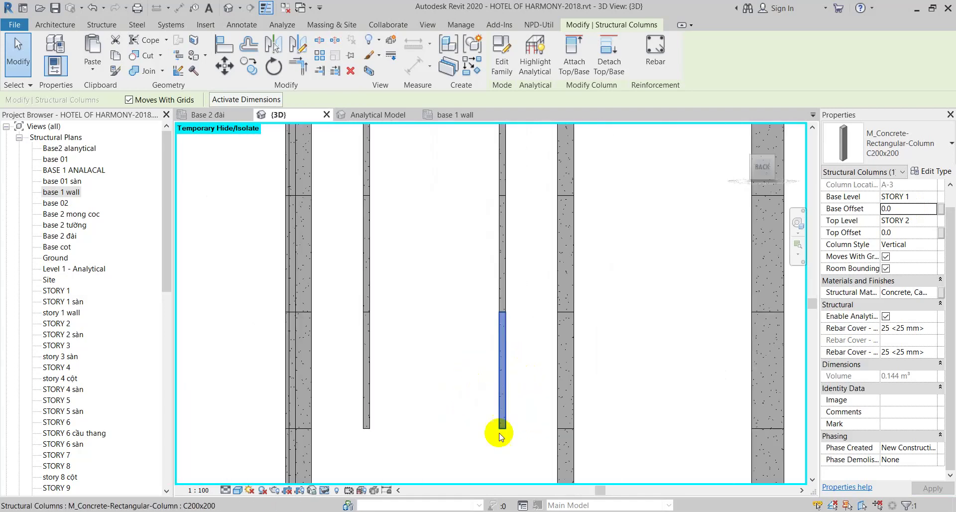
{"action": "scroll", "coordinate": [499, 432], "scroll_direction": "up", "scroll_amount": 2}
{"action": "scroll", "coordinate": [500, 433], "scroll_direction": "down", "scroll_amount": 2}
{"action": "scroll", "coordinate": [499, 434], "scroll_direction": "down", "scroll_amount": 2}
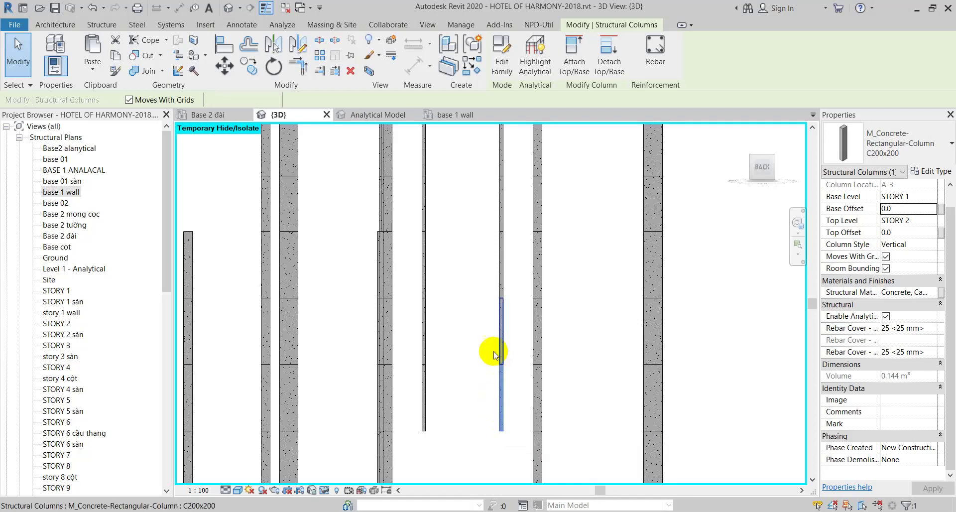
{"action": "left_click", "coordinate": [467, 351]}
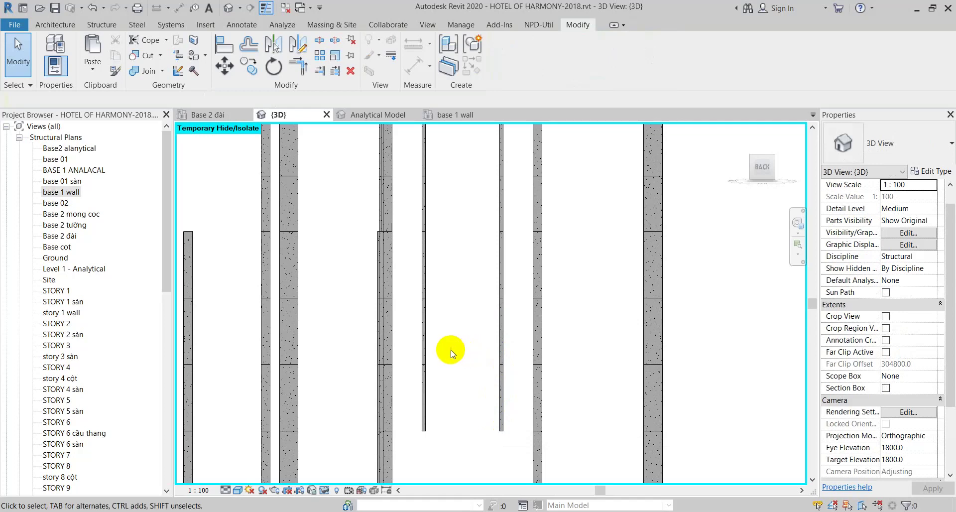
View the model from the BACK and zoom in on the next C500x500 column stack
{"action": "scroll", "coordinate": [422, 377], "scroll_direction": "up", "scroll_amount": 2}
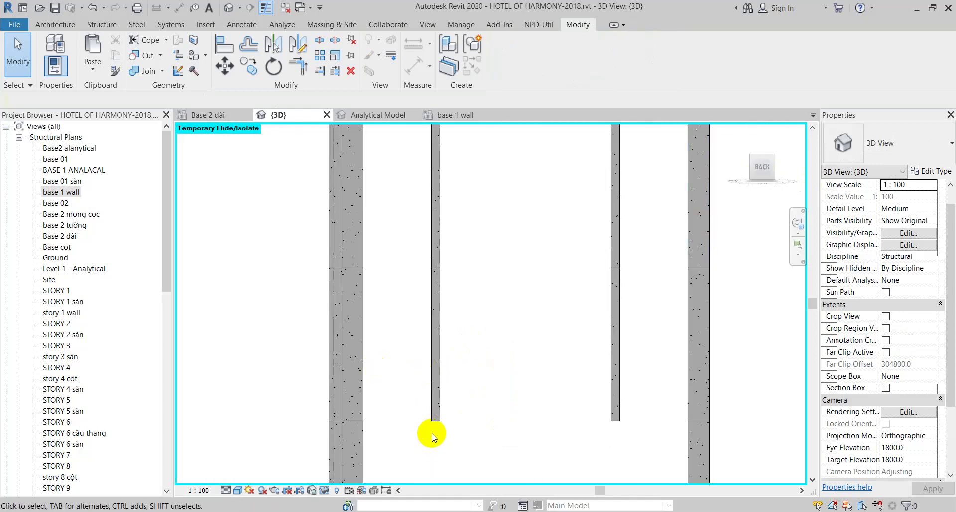
{"action": "left_click", "coordinate": [763, 169]}
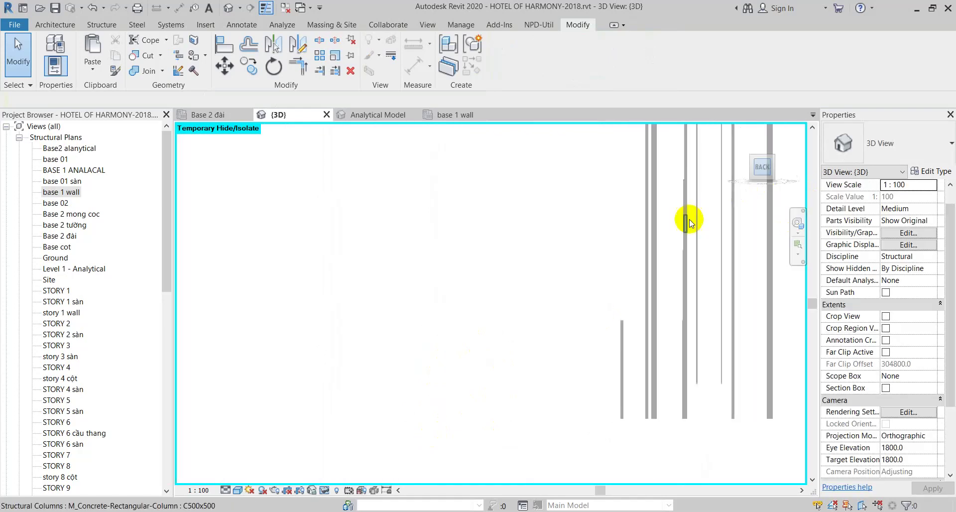
{"action": "scroll", "coordinate": [581, 292], "scroll_direction": "up", "scroll_amount": 2}
{"action": "scroll", "coordinate": [486, 437], "scroll_direction": "up", "scroll_amount": 2}
{"action": "scroll", "coordinate": [463, 437], "scroll_direction": "up", "scroll_amount": 2}
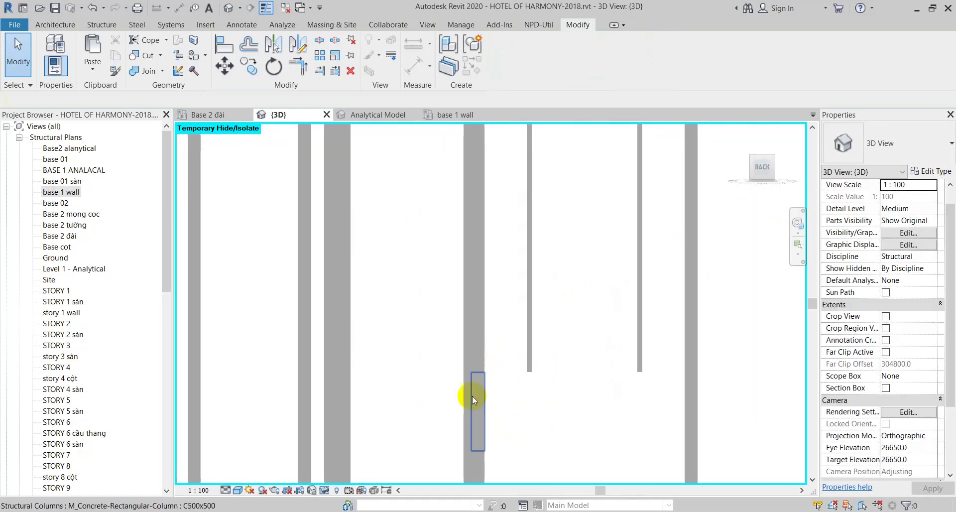
{"action": "middle_click_drag", "start_coordinate": [441, 363], "coordinate": [449, 301]}
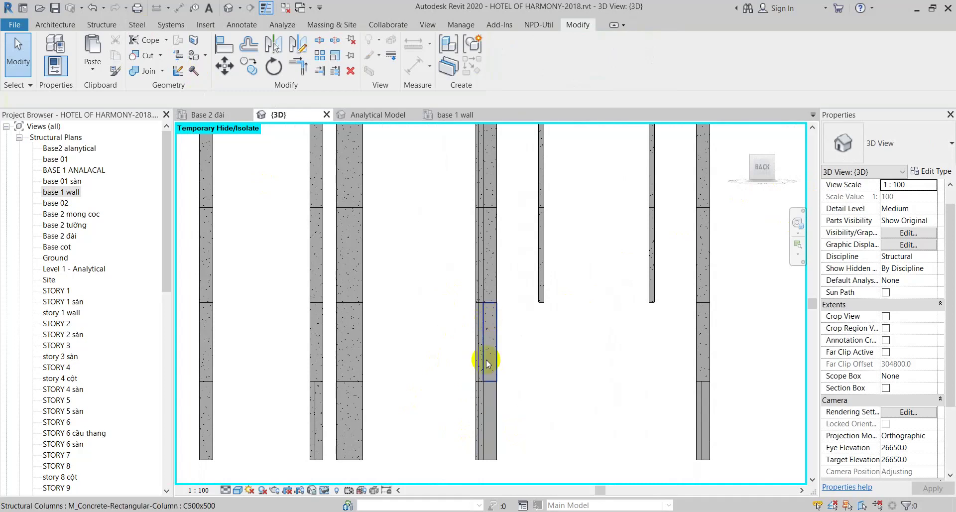
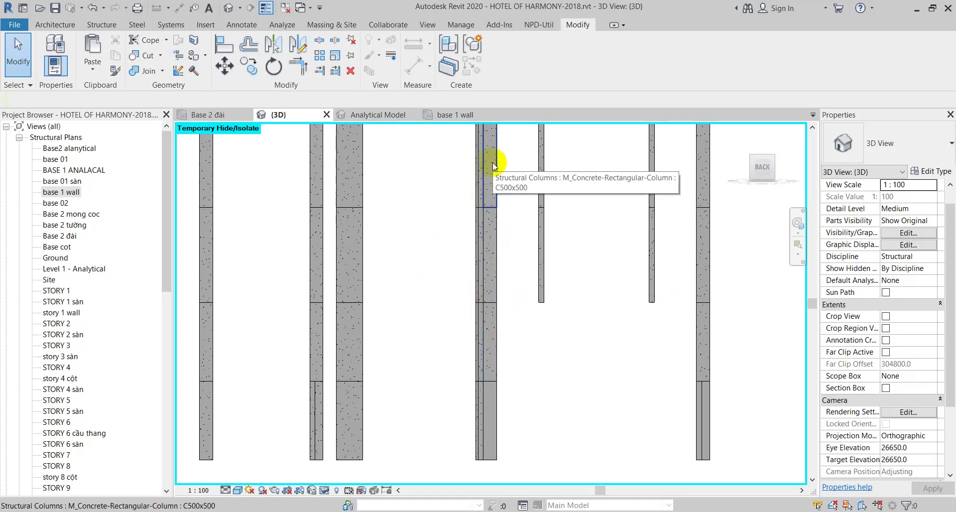
Select the two thin columns and check their base level value
{"action": "middle_click_drag", "start_coordinate": [492, 172], "coordinate": [490, 261]}
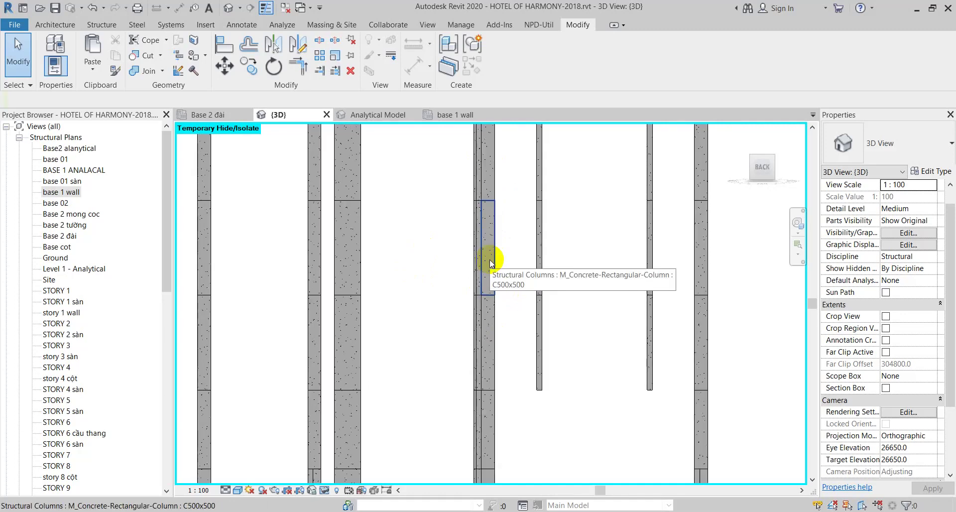
{"action": "scroll", "coordinate": [490, 262], "scroll_direction": "down", "scroll_amount": 2}
{"action": "left_click_drag", "start_coordinate": [614, 301], "coordinate": [517, 312]}
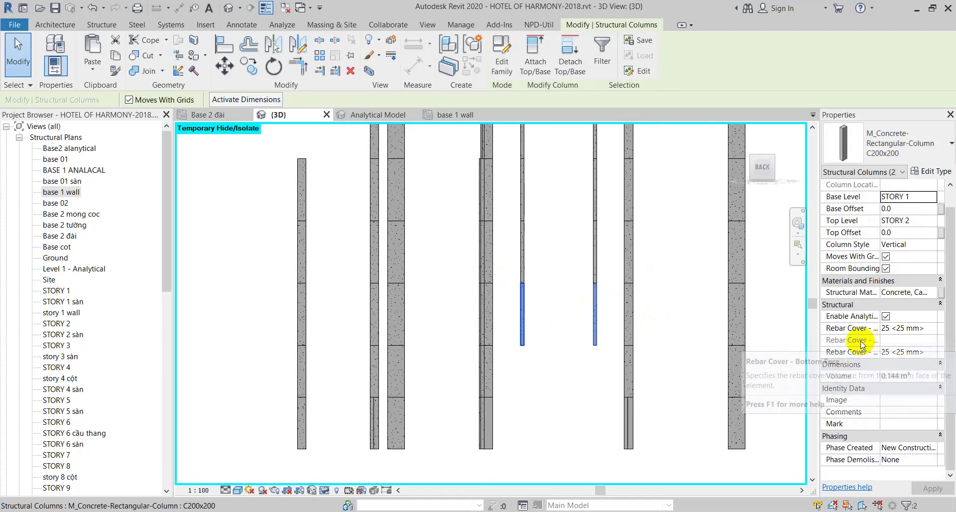
{"action": "left_click", "coordinate": [861, 342]}
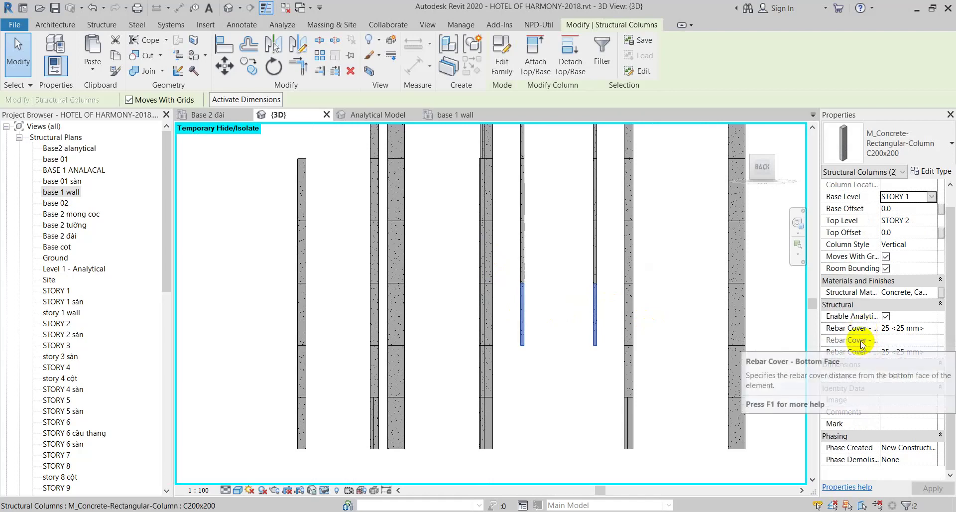
{"action": "mouse_move", "coordinate": [851, 339]}
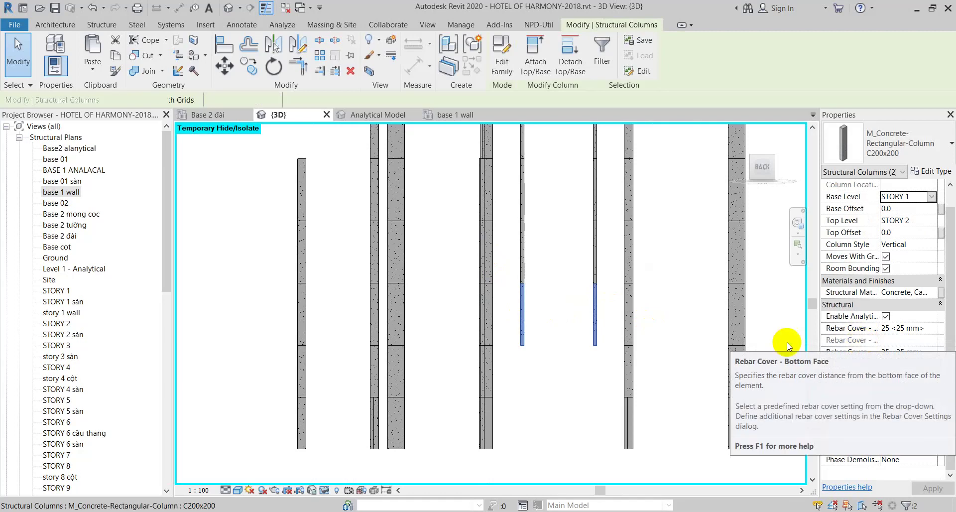
{"action": "scroll", "coordinate": [510, 285], "scroll_direction": "up", "scroll_amount": 3}
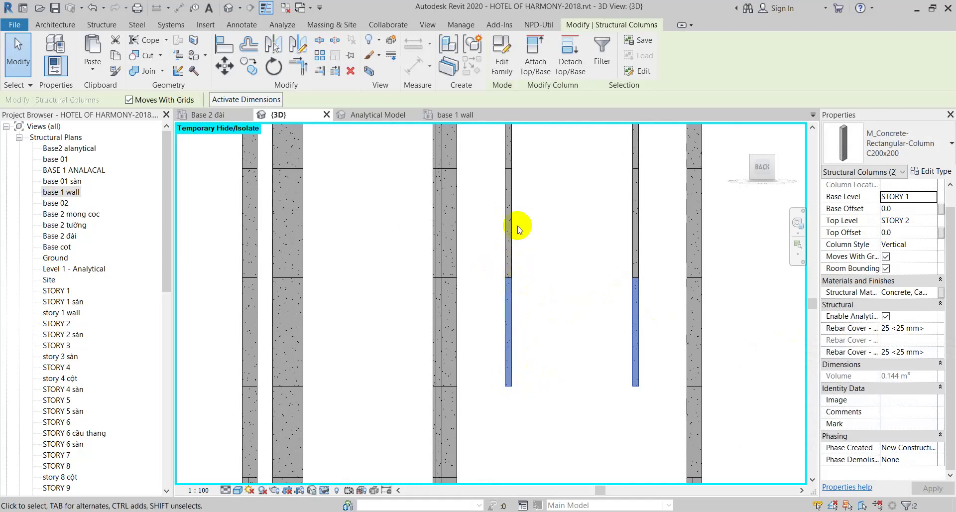
{"action": "left_click", "coordinate": [522, 374]}
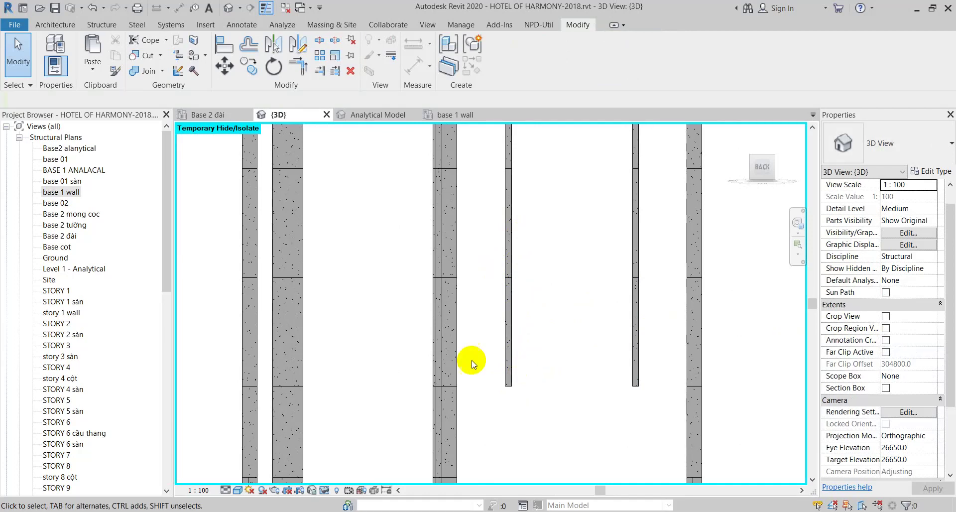
Inspect a large concrete column segment and a thin column's properties
{"action": "left_click", "coordinate": [454, 362]}
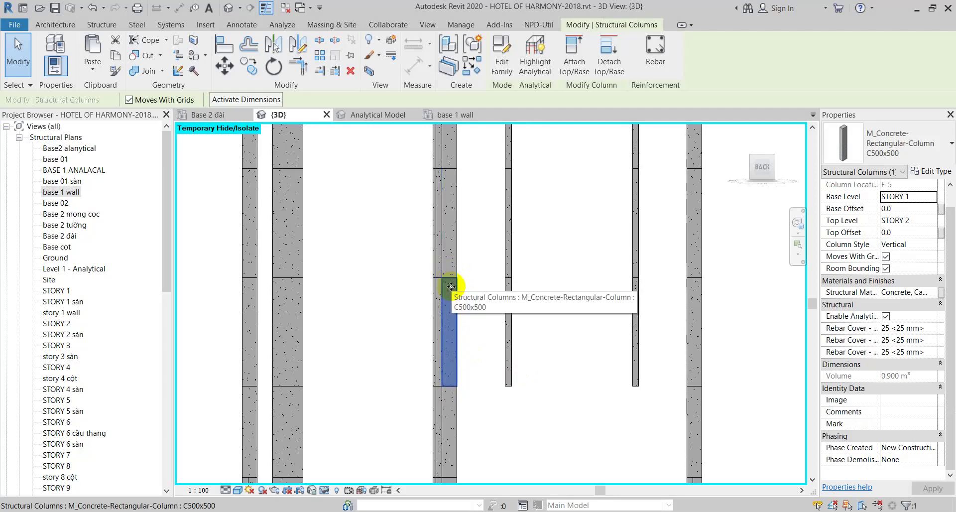
{"action": "scroll", "coordinate": [451, 286], "scroll_direction": "up", "scroll_amount": 2}
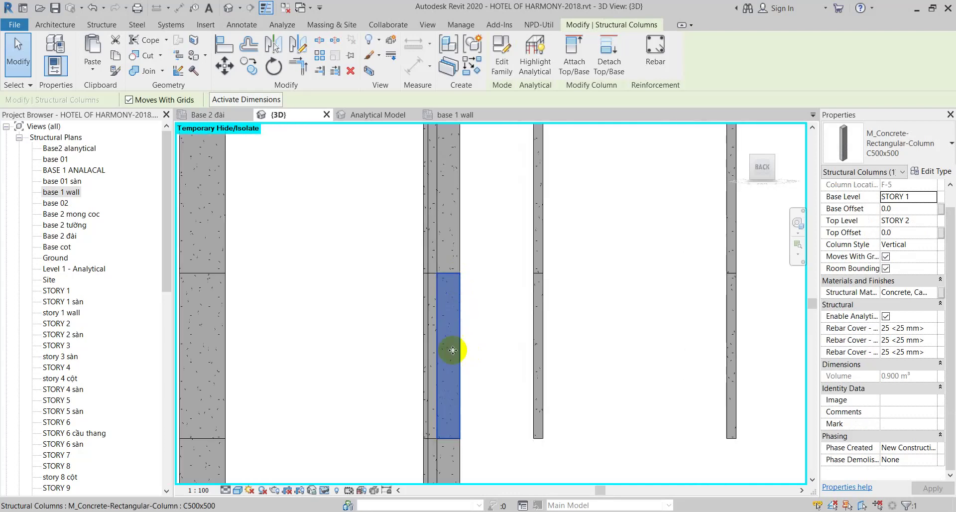
{"action": "scroll", "coordinate": [456, 263], "scroll_direction": "down", "scroll_amount": 2}
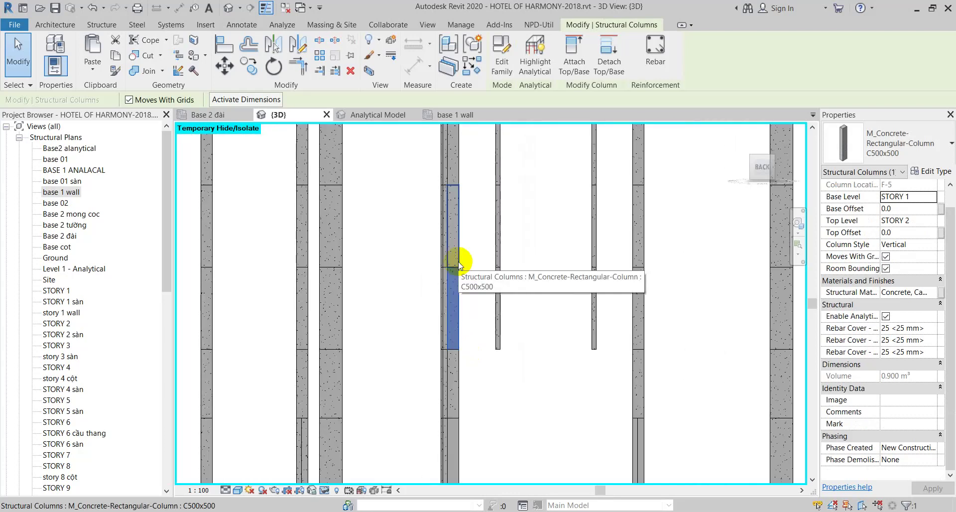
{"action": "mouse_move", "coordinate": [369, 256]}
{"action": "middle_mouse_down"}
{"action": "mouse_move", "coordinate": [391, 319]}
{"action": "mouse_move", "coordinate": [412, 316]}
{"action": "mouse_move", "coordinate": [412, 351]}
{"action": "middle_mouse_up"}
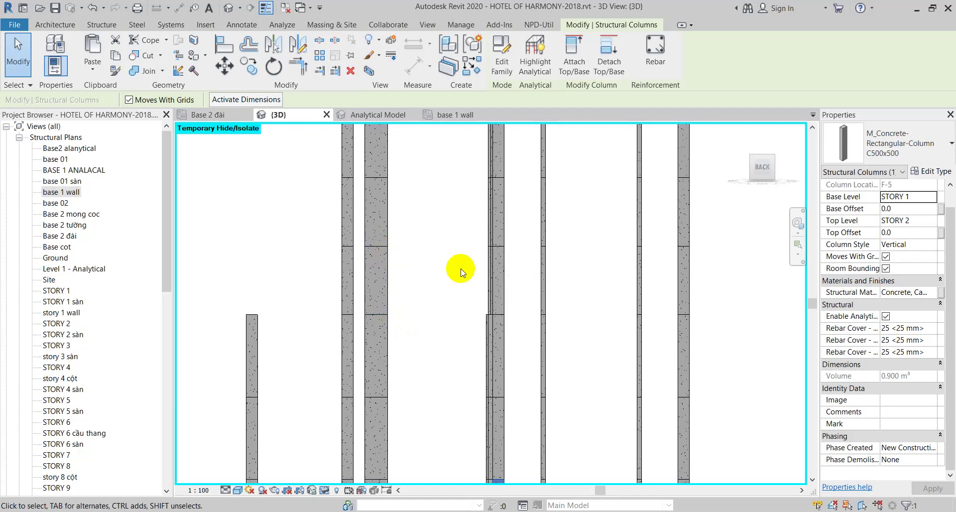
{"action": "scroll", "coordinate": [533, 384], "scroll_direction": "down", "scroll_amount": 2}
{"action": "left_click", "coordinate": [487, 375]}
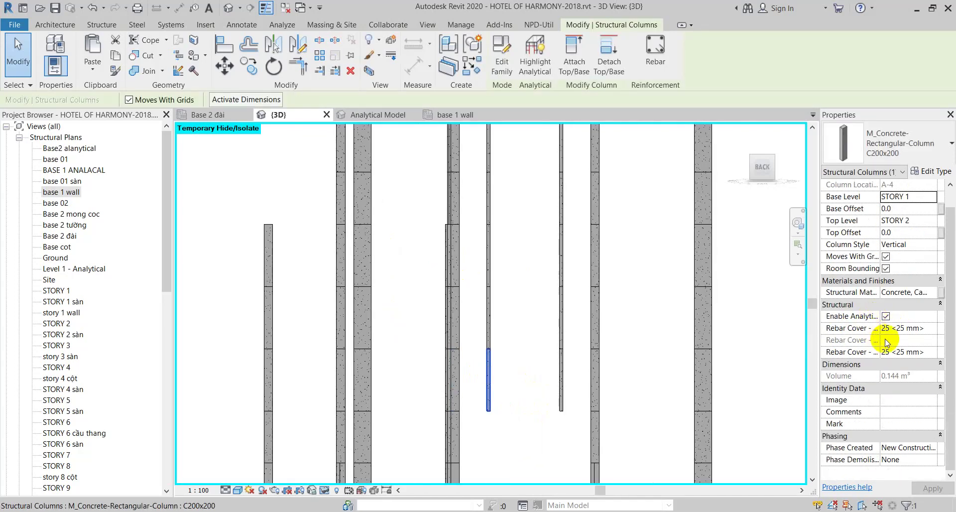
{"action": "scroll", "coordinate": [413, 373], "scroll_direction": "up", "scroll_amount": 2}
{"action": "left_click", "coordinate": [384, 368]}
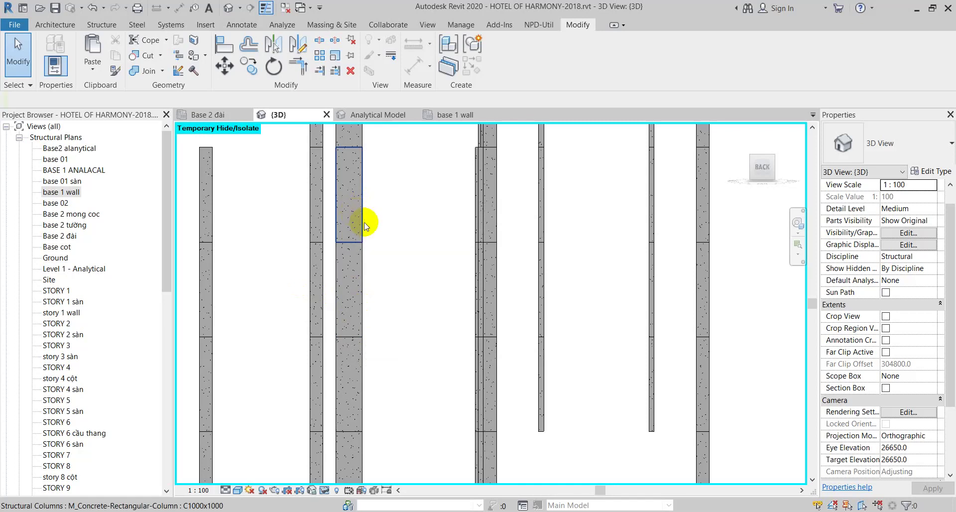
Start a model line from Architecture, then dismiss the work plane prompt and cancel
{"action": "left_click", "coordinate": [248, 26]}
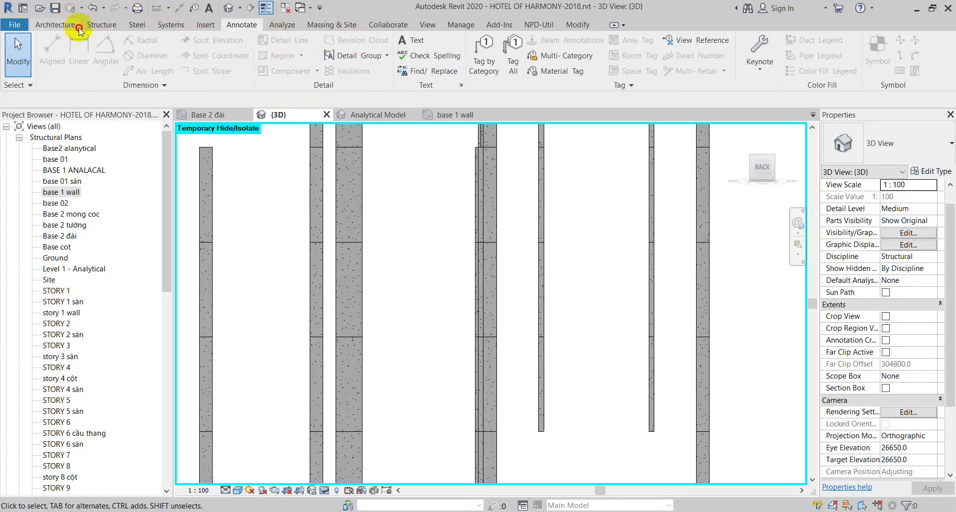
{"action": "left_click", "coordinate": [55, 24]}
{"action": "left_click", "coordinate": [510, 64]}
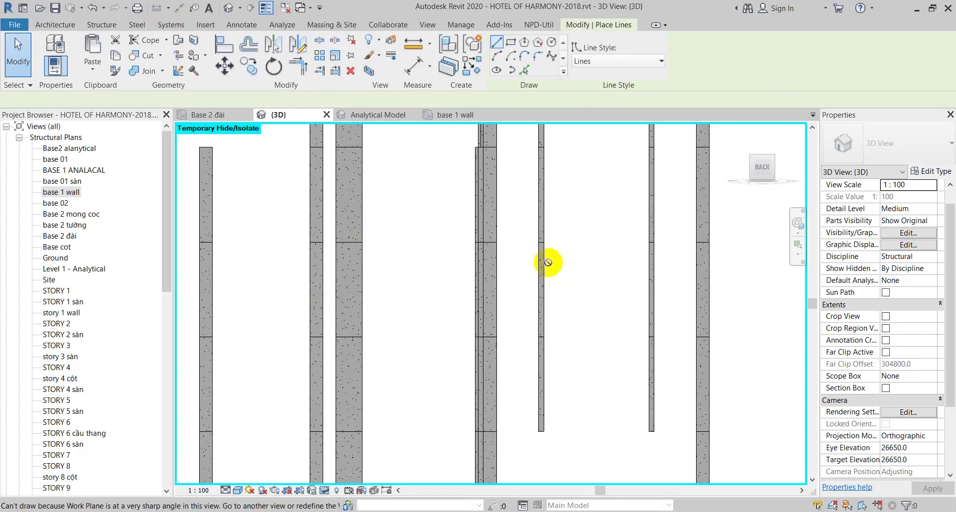
{"action": "left_click", "coordinate": [433, 268]}
{"action": "left_click", "coordinate": [684, 311]}
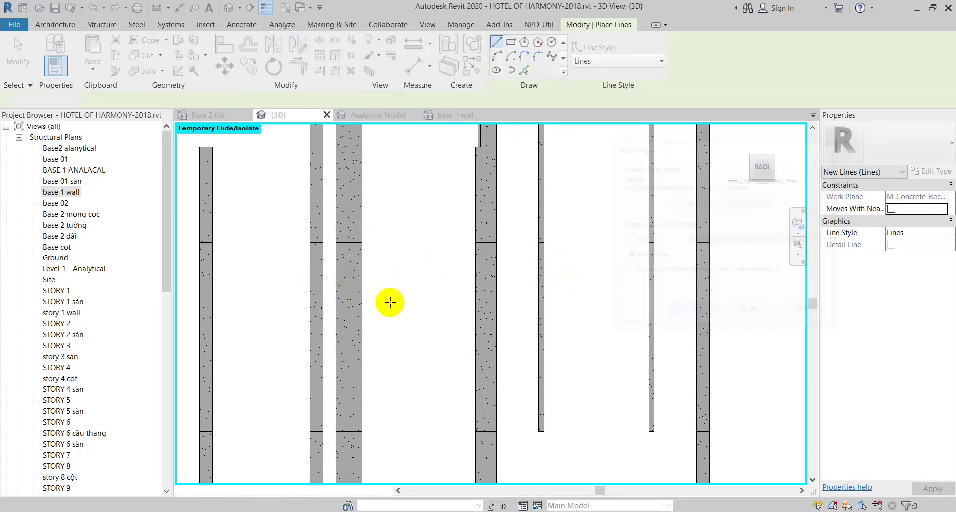
{"action": "key", "text": "Escape"}
From the back view, draw a vertical model line up the column from its joint
{"action": "left_click", "coordinate": [761, 167]}
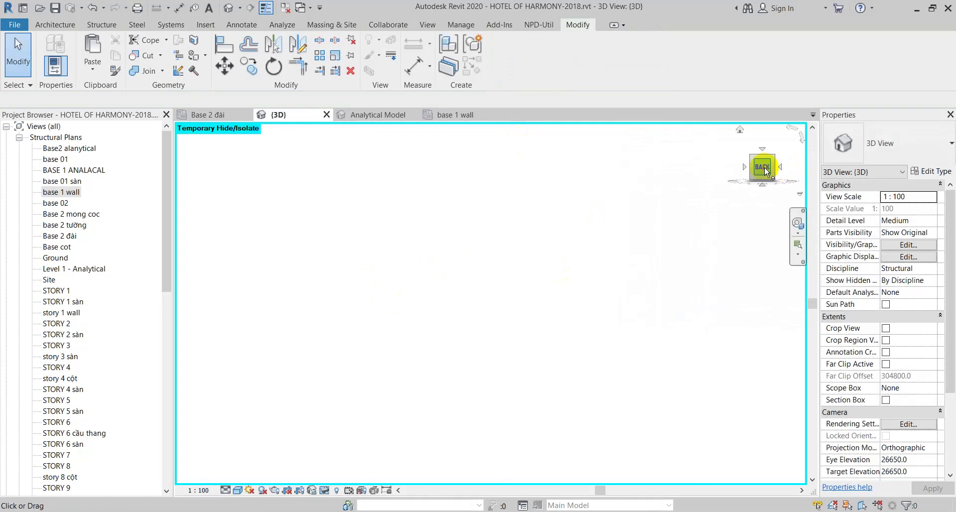
{"action": "scroll", "coordinate": [498, 311], "scroll_direction": "up", "scroll_amount": 5}
{"action": "scroll", "coordinate": [452, 443], "scroll_direction": "up", "scroll_amount": 3}
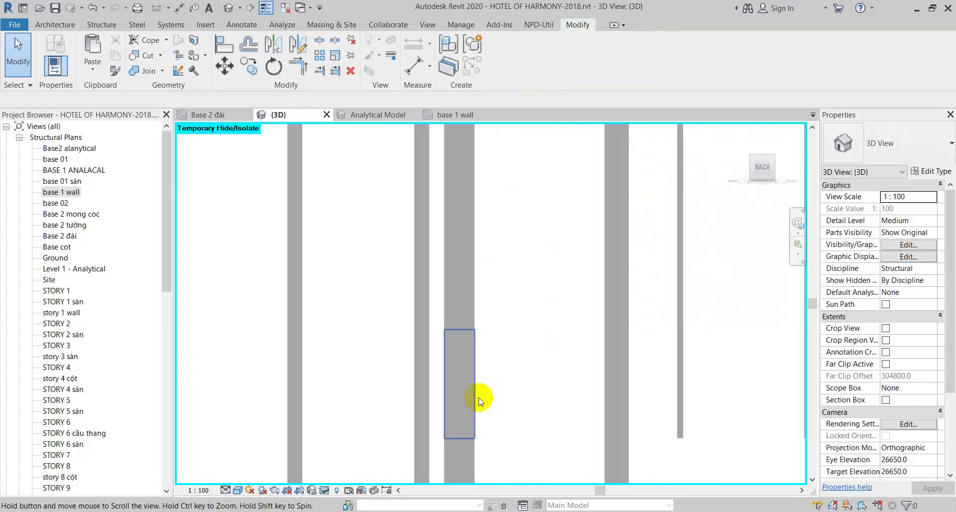
{"action": "left_click", "coordinate": [87, 26]}
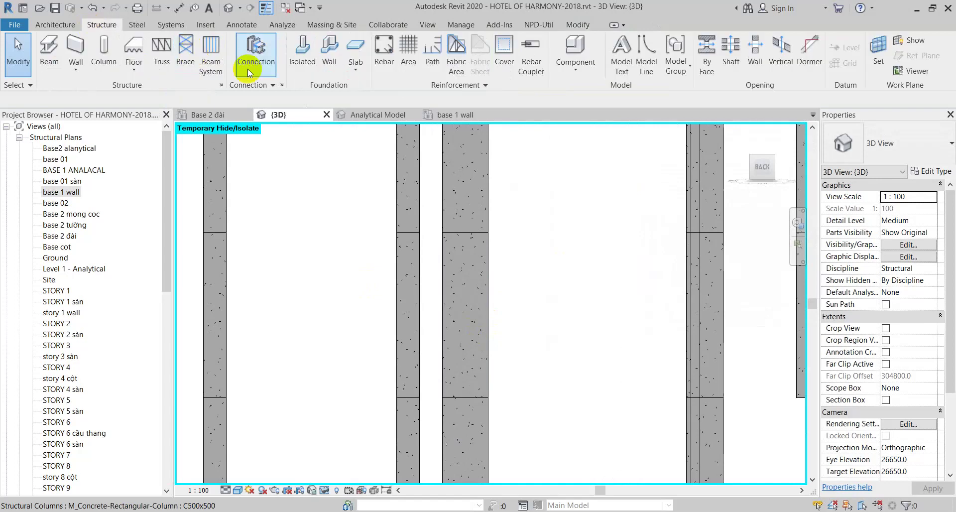
{"action": "scroll", "coordinate": [150, 23], "scroll_direction": "up", "scroll_amount": 1}
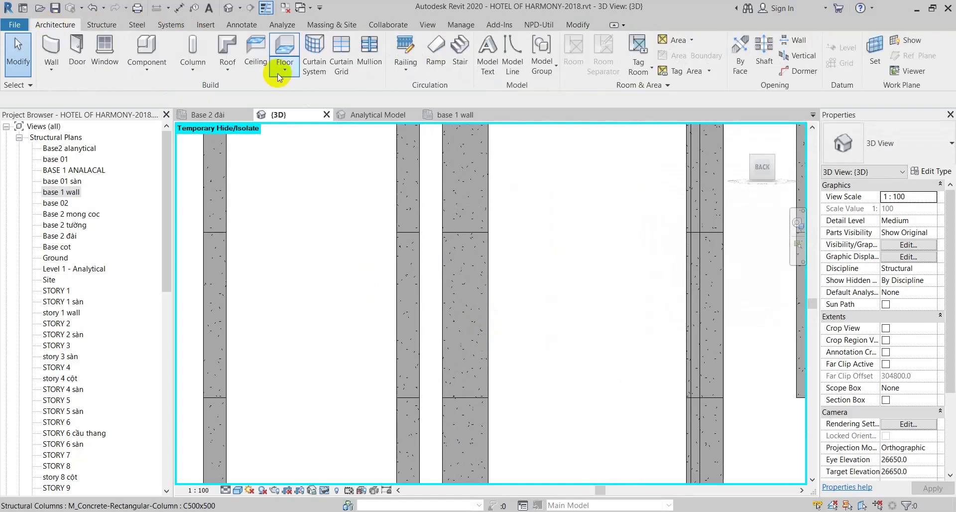
{"action": "left_click", "coordinate": [487, 48]}
{"action": "left_click", "coordinate": [474, 396]}
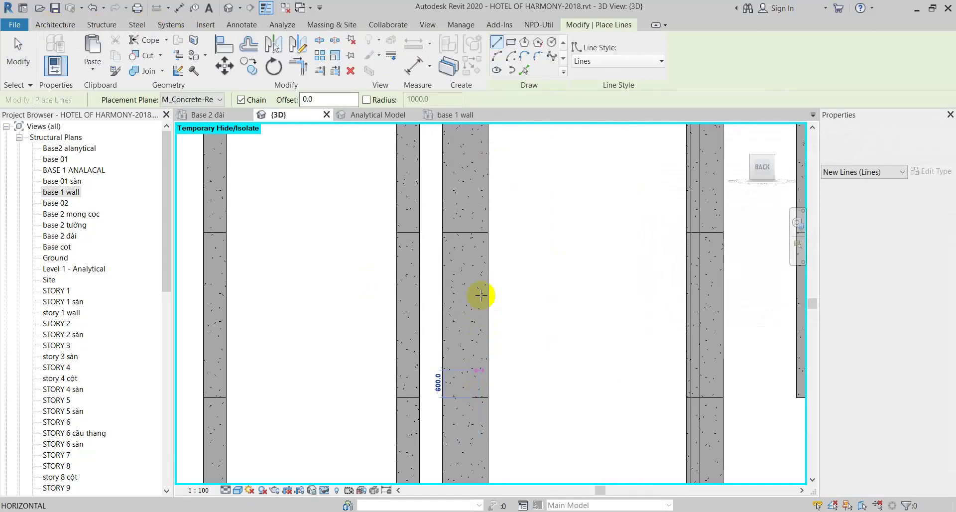
{"action": "left_click", "coordinate": [477, 199]}
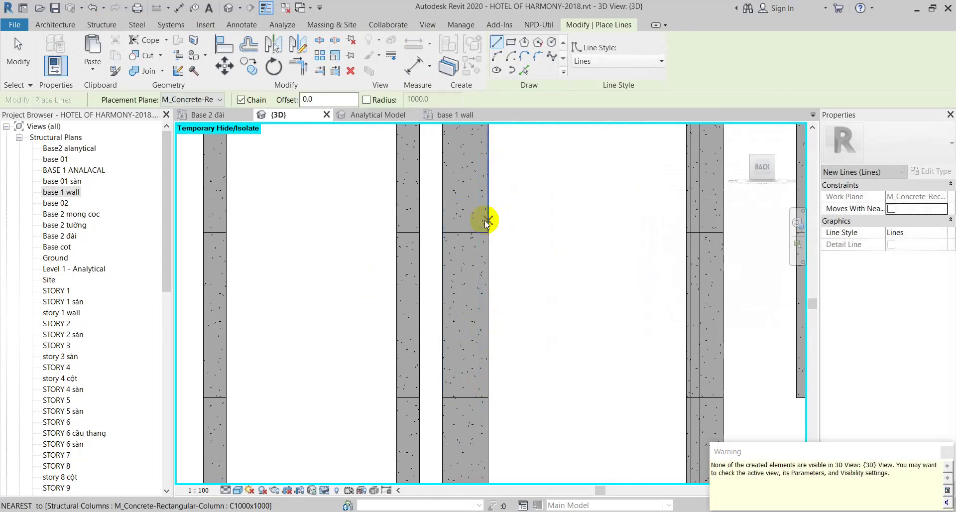
{"action": "key", "text": "Escape"}
{"action": "key", "text": "Escape"}
Pick the large column's face as work plane and draw a vertical model line on it
{"action": "left_click", "coordinate": [485, 223]}
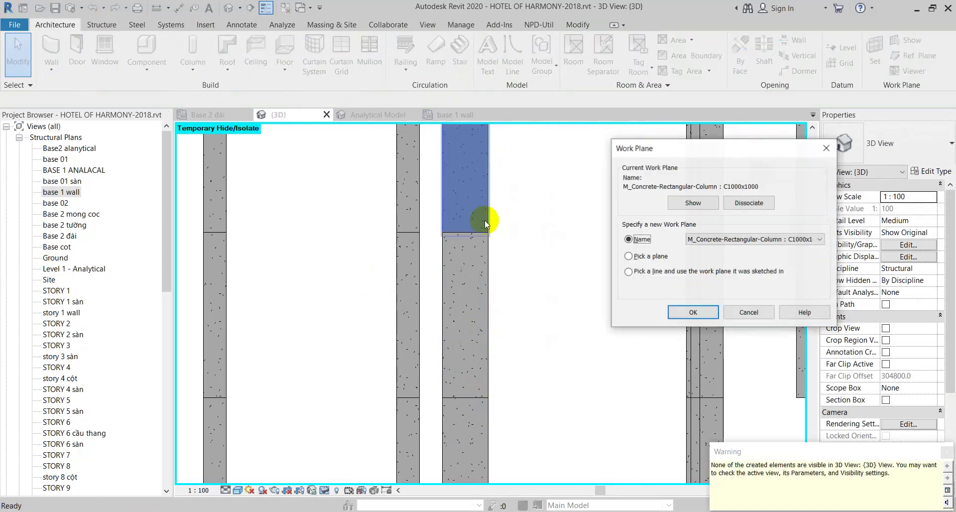
{"action": "left_click", "coordinate": [628, 256]}
{"action": "left_click", "coordinate": [691, 312]}
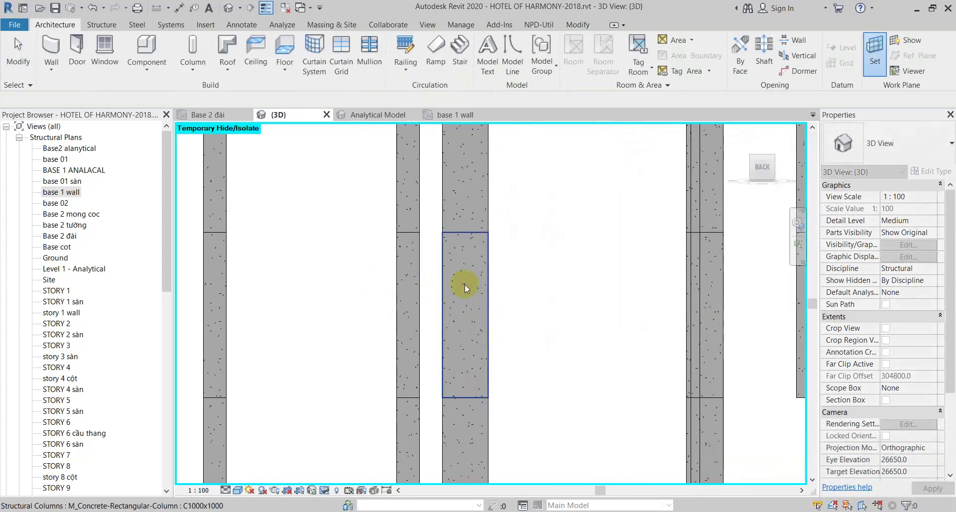
{"action": "left_click", "coordinate": [463, 282]}
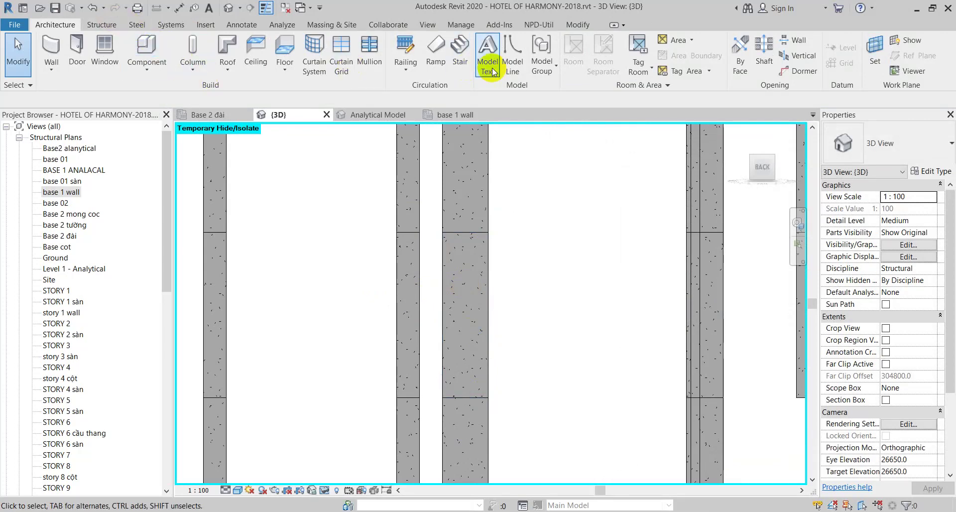
{"action": "left_click", "coordinate": [512, 52]}
{"action": "left_click", "coordinate": [473, 387]}
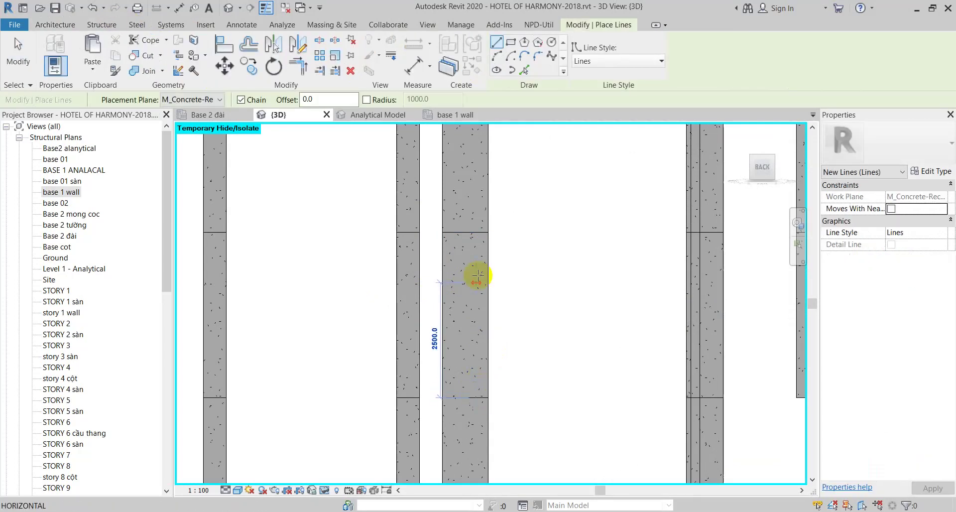
{"action": "left_click", "coordinate": [478, 205]}
{"action": "key", "text": "Escape"}
{"action": "key", "text": "Escape"}
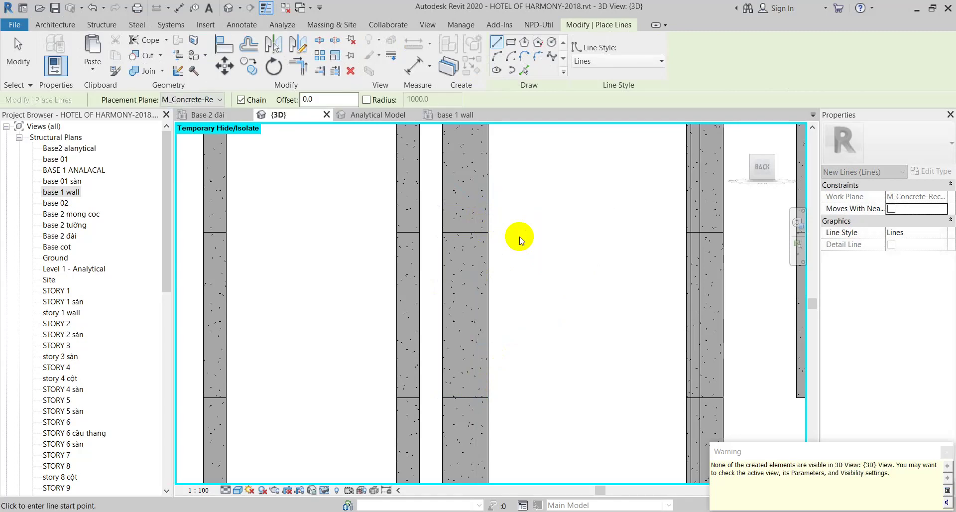
Open Visibility/Graphics (VG) and browse the model categories from Ceilings to Mass
{"action": "key", "text": "v"}
{"action": "key", "text": "g"}
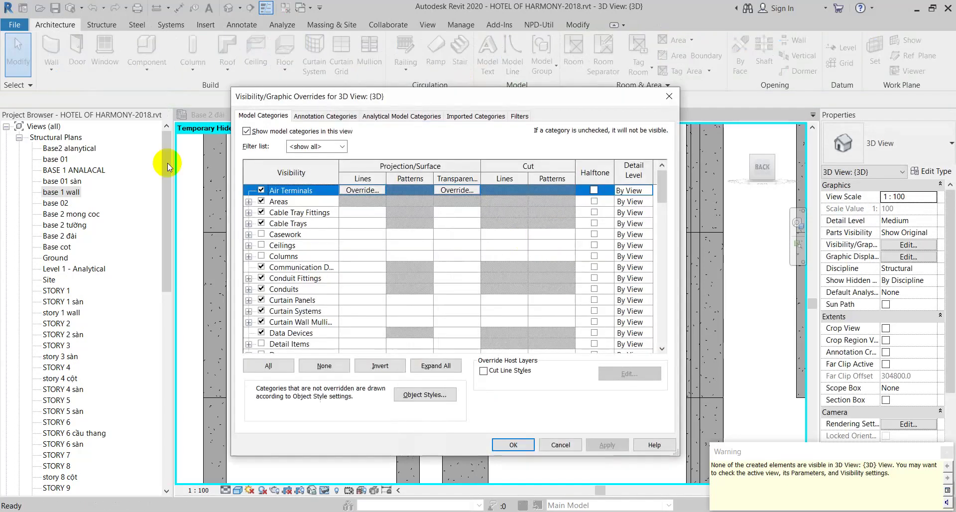
{"action": "left_click", "coordinate": [300, 245]}
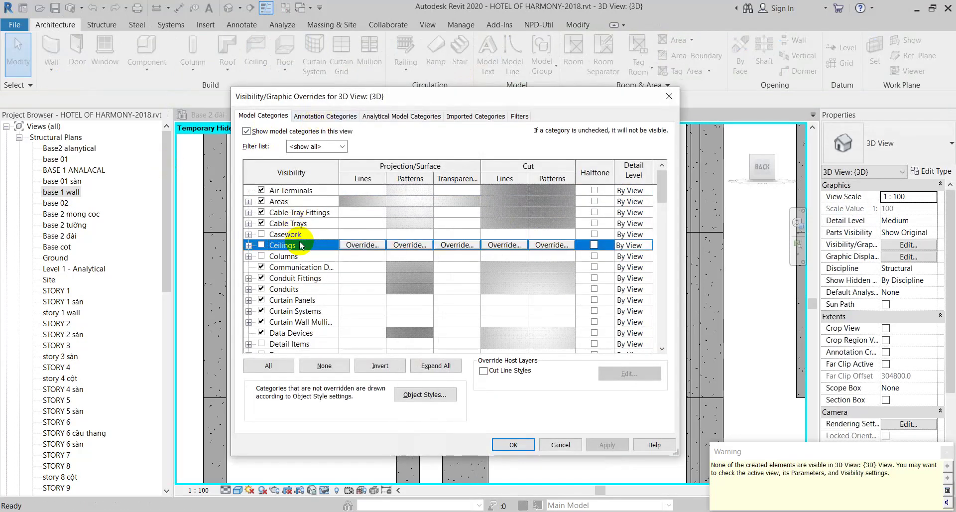
{"action": "key", "text": "m"}
{"action": "scroll", "coordinate": [299, 243], "scroll_direction": "down", "scroll_amount": 1}
{"action": "scroll", "coordinate": [298, 244], "scroll_direction": "down", "scroll_amount": 2}
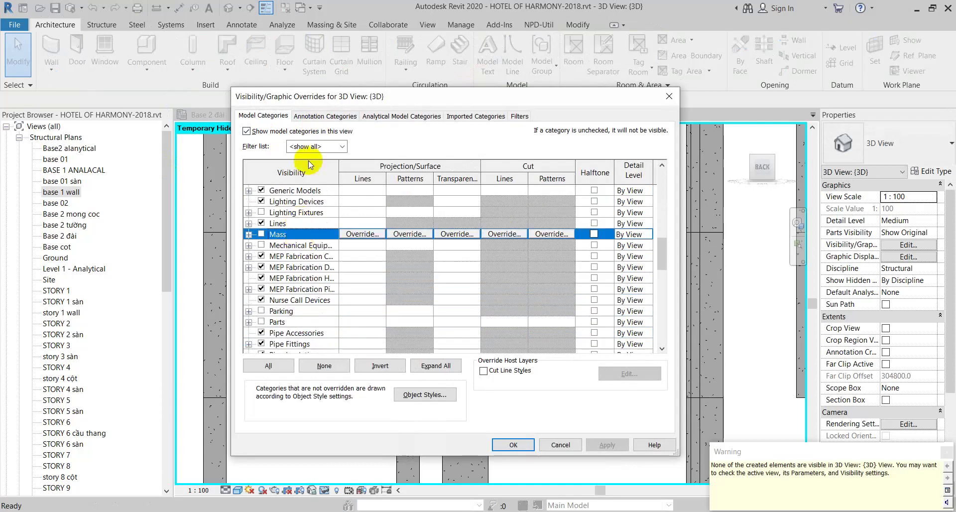
Review the Annotation Categories list from Mass Floor Tags down, then close with OK
{"action": "left_click", "coordinate": [325, 116]}
{"action": "left_click", "coordinate": [300, 223]}
{"action": "key", "text": "m"}
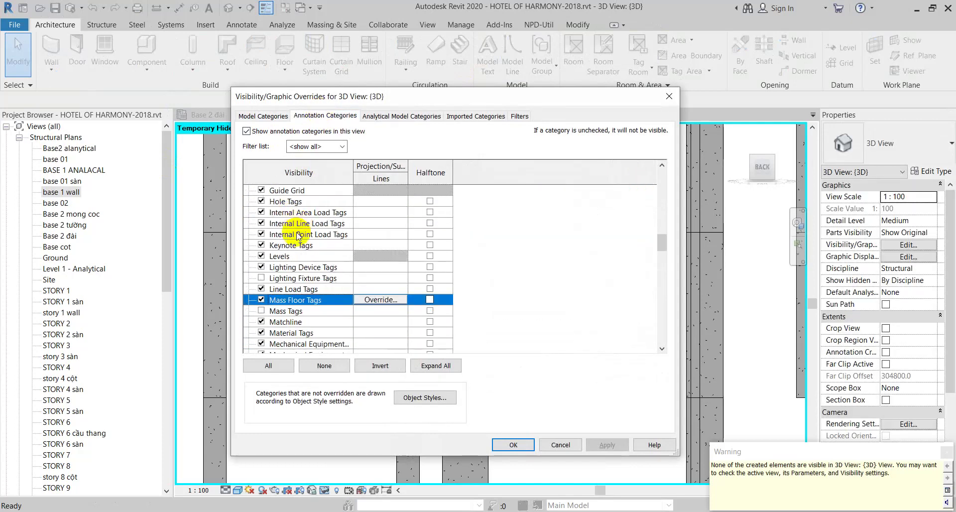
{"action": "scroll", "coordinate": [298, 236], "scroll_direction": "down", "scroll_amount": 2}
{"action": "scroll", "coordinate": [297, 235], "scroll_direction": "down", "scroll_amount": 1}
{"action": "scroll", "coordinate": [297, 236], "scroll_direction": "down", "scroll_amount": 1}
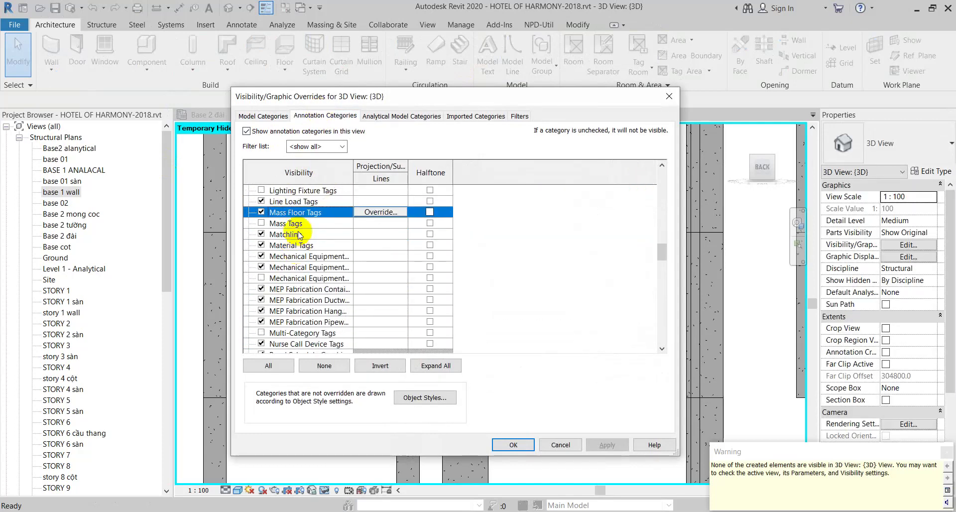
{"action": "scroll", "coordinate": [299, 234], "scroll_direction": "down", "scroll_amount": 2}
{"action": "scroll", "coordinate": [299, 239], "scroll_direction": "down", "scroll_amount": 1}
{"action": "scroll", "coordinate": [300, 244], "scroll_direction": "down", "scroll_amount": 2}
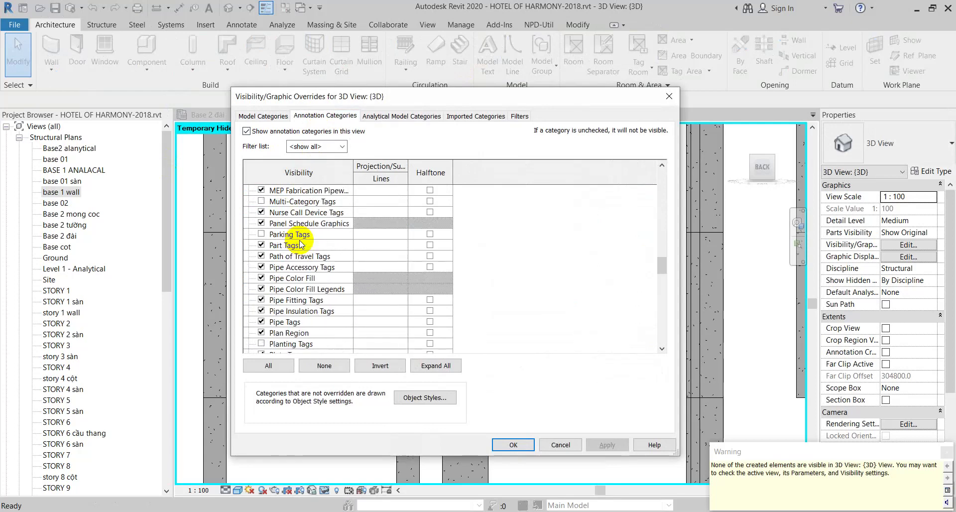
{"action": "left_click", "coordinate": [561, 446]}
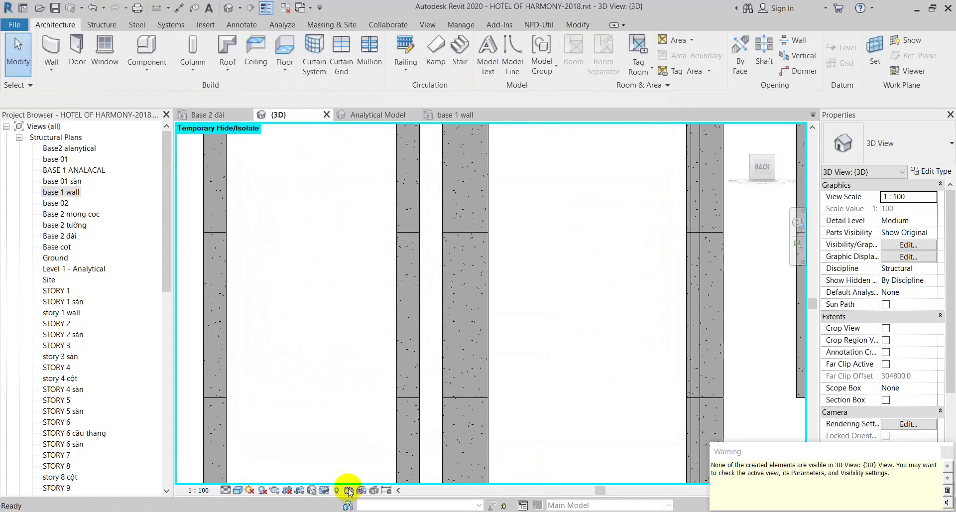
Switch the view discipline to Architectural, then back to Structural
{"action": "left_click", "coordinate": [915, 268]}
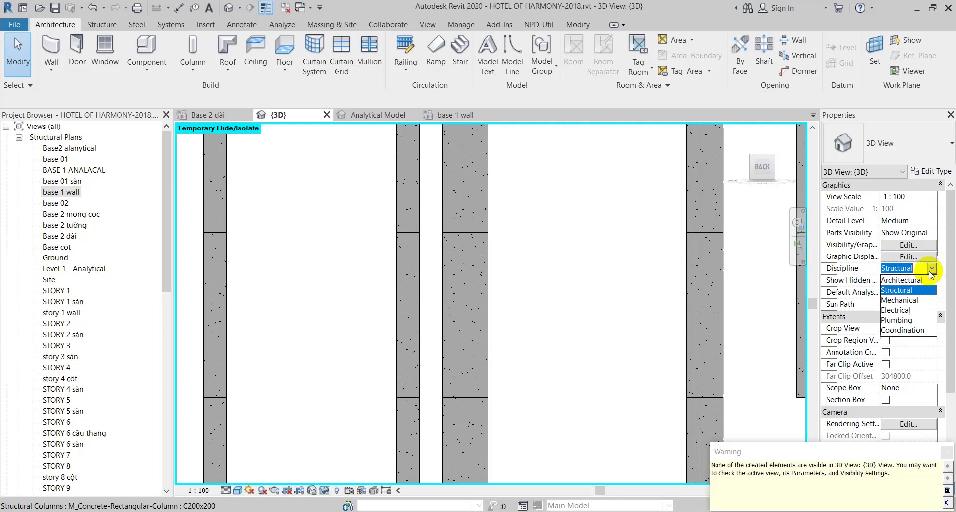
{"action": "left_click", "coordinate": [901, 279]}
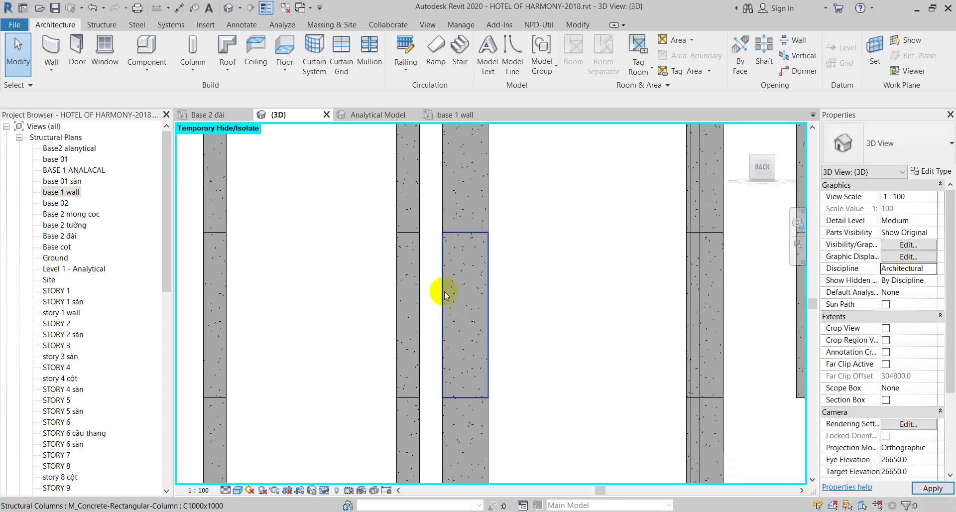
{"action": "left_click", "coordinate": [931, 269]}
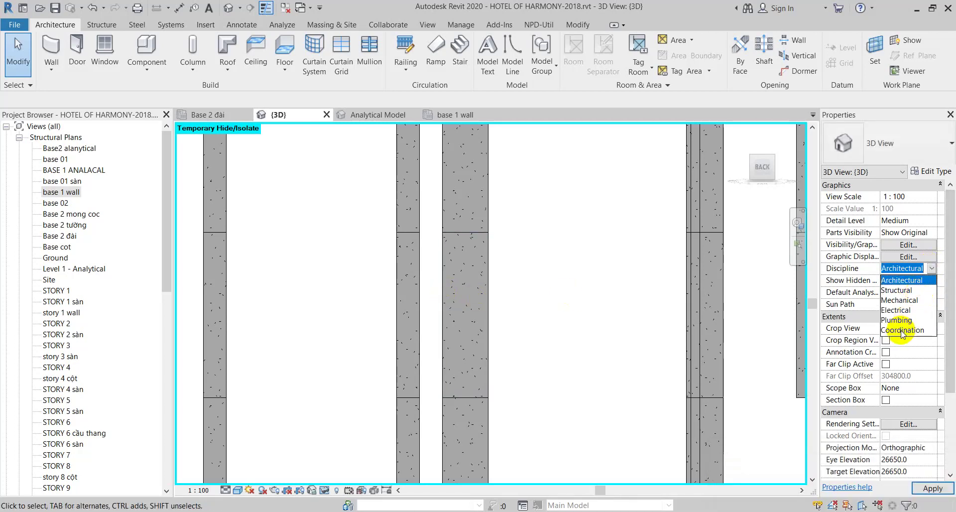
{"action": "left_click", "coordinate": [623, 306]}
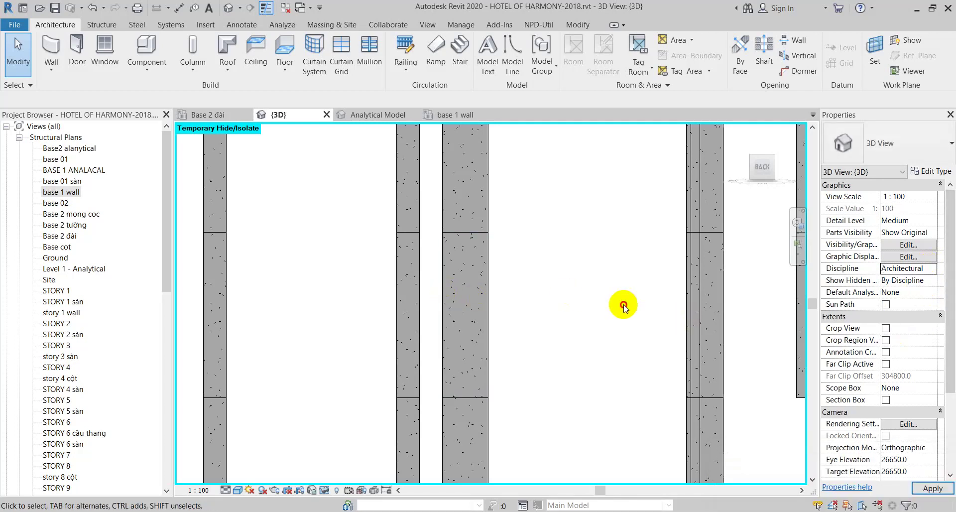
{"action": "left_click", "coordinate": [930, 268]}
{"action": "left_click", "coordinate": [896, 287]}
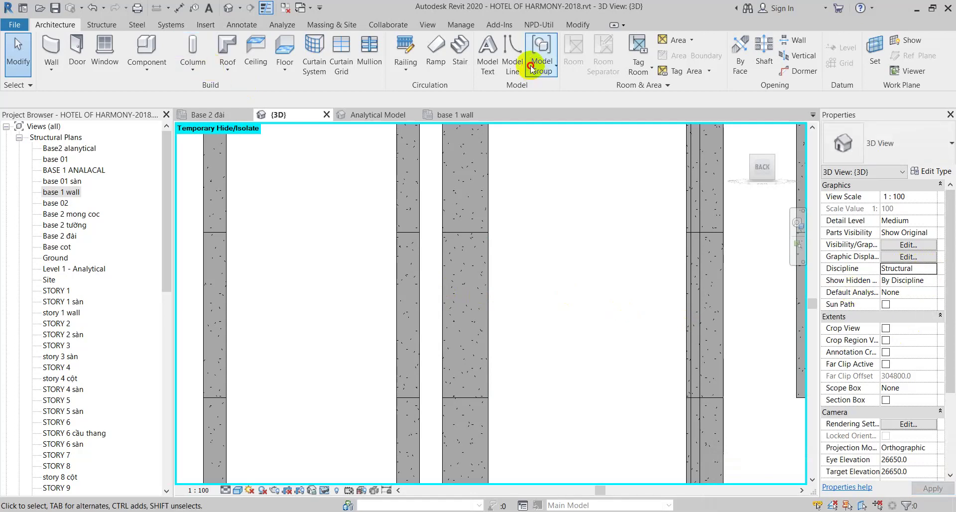
Draw a vertical Wide Lines model line along the concrete column's edge
{"action": "left_click", "coordinate": [508, 62]}
{"action": "left_click", "coordinate": [594, 61]}
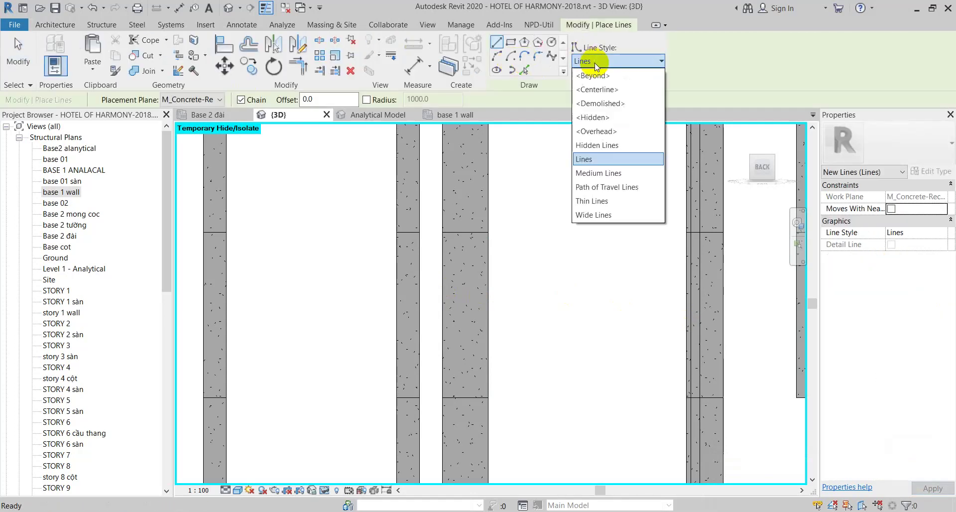
{"action": "left_click", "coordinate": [590, 215]}
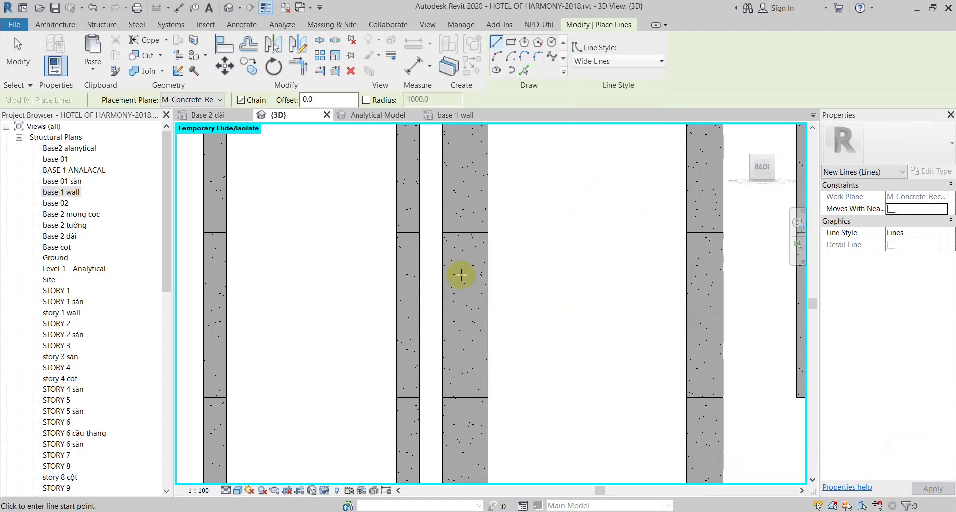
{"action": "left_click", "coordinate": [462, 397]}
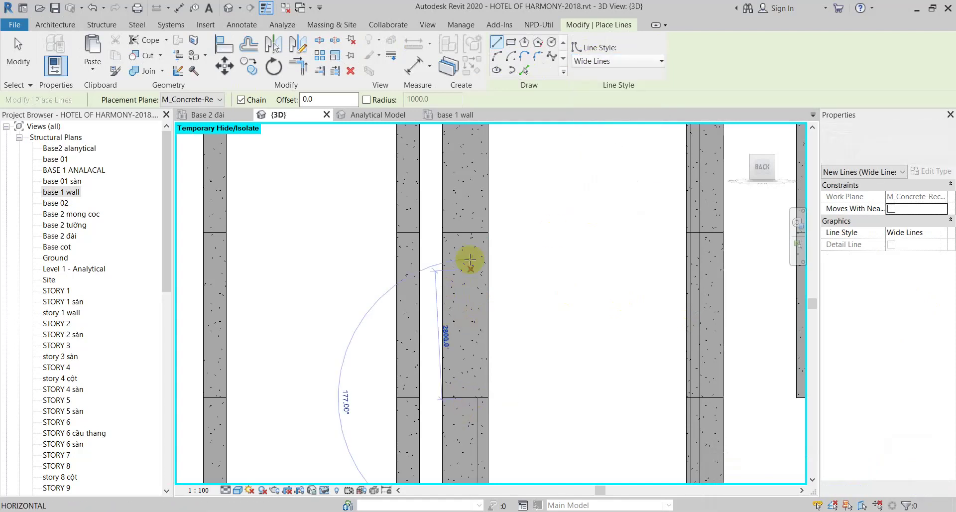
{"action": "left_click", "coordinate": [481, 205]}
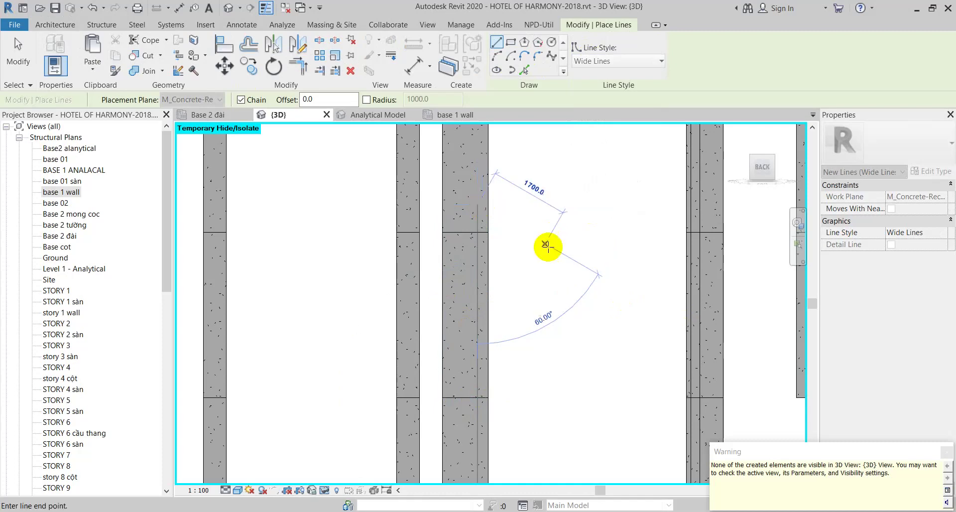
{"action": "key", "text": "Escape"}
{"action": "middle_click_drag", "start_coordinate": [551, 245], "coordinate": [540, 271], "text": "shift"}
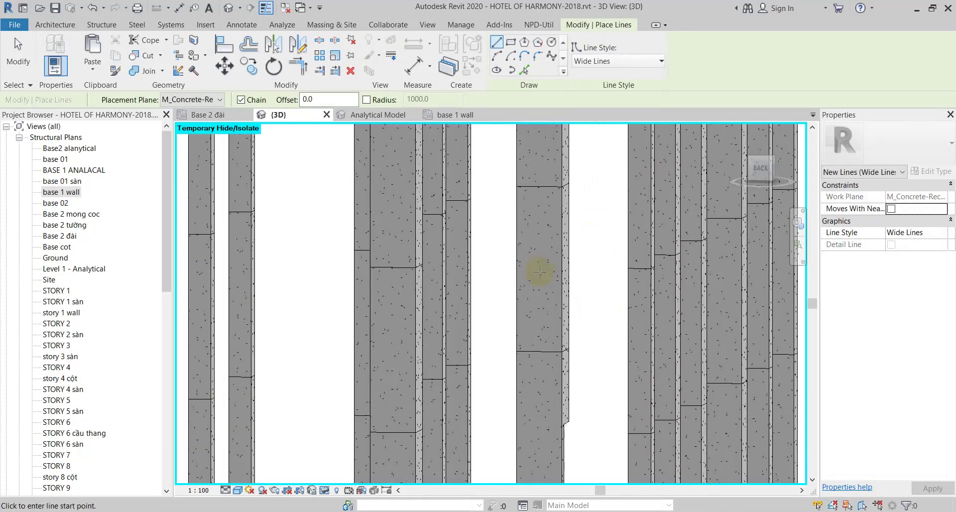
{"action": "key", "text": "Escape"}
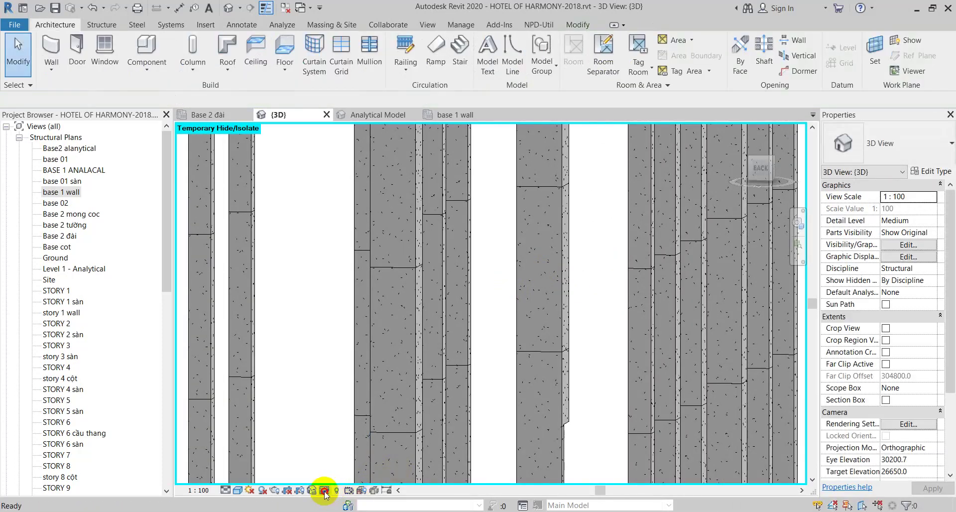
Reset temporary isolation (HR) and stretch the model line from 4200 to 4700
{"action": "key", "text": "h"}
{"action": "key", "text": "r"}
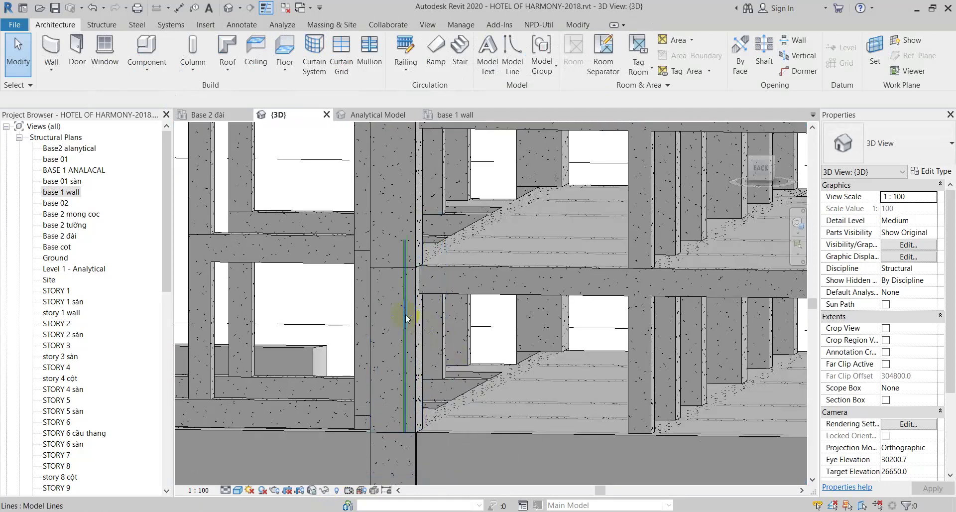
{"action": "left_click", "coordinate": [406, 319]}
{"action": "left_click", "coordinate": [761, 168]}
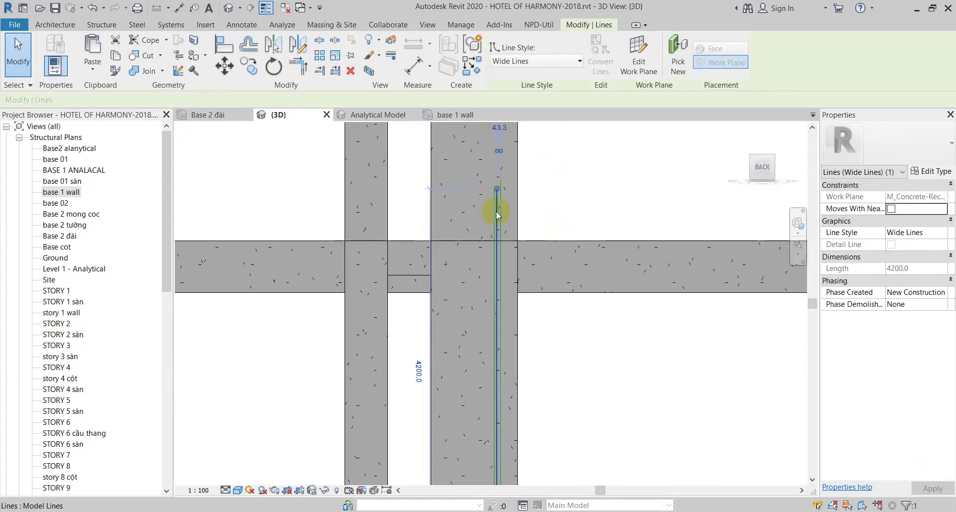
{"action": "left_click_drag", "start_coordinate": [498, 189], "coordinate": [498, 143]}
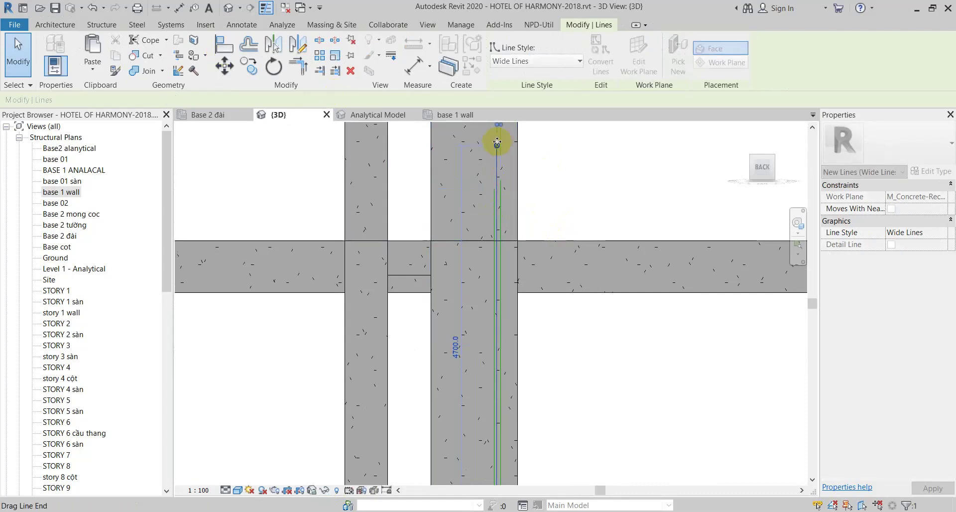
{"action": "key", "text": "Escape"}
{"action": "left_click", "coordinate": [492, 215]}
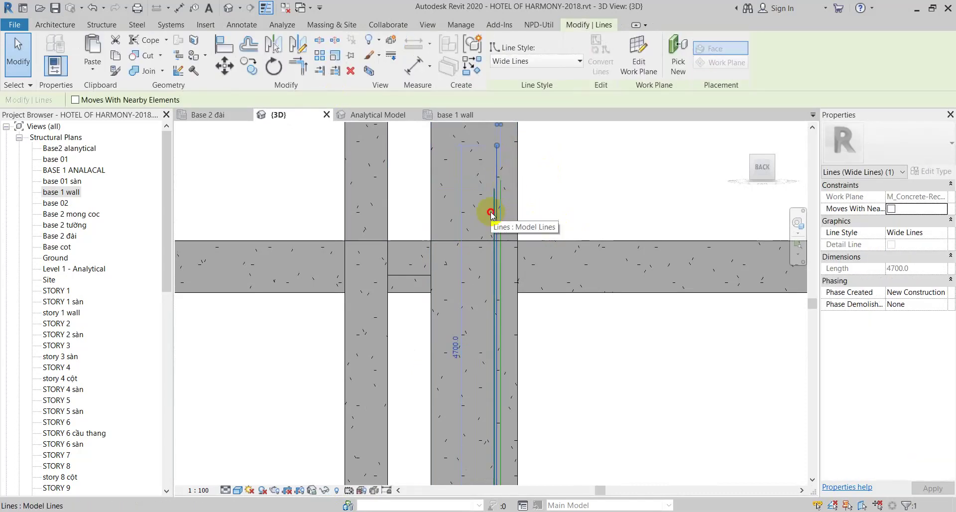
{"action": "key", "text": "Escape"}
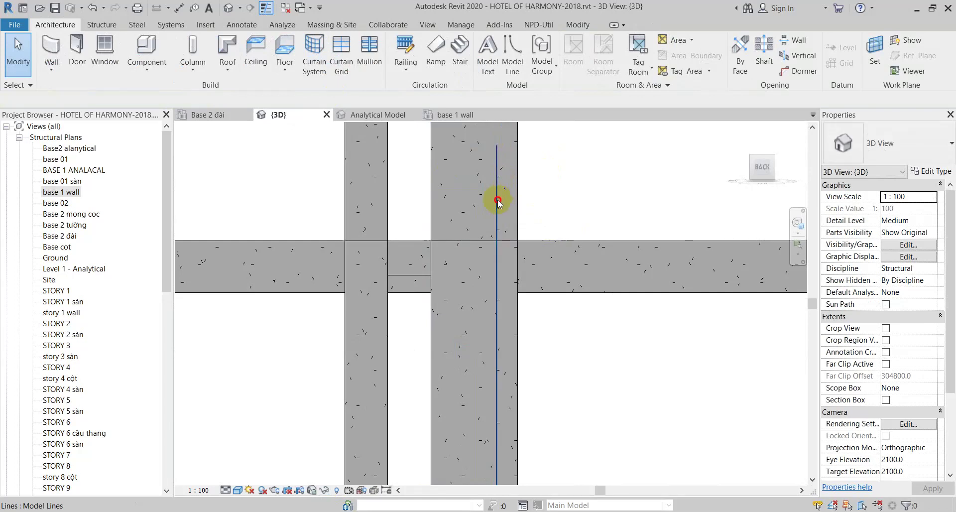
Shift the wide line right and copy it alongside from the beam top
{"action": "left_click", "coordinate": [496, 199]}
{"action": "left_click_drag", "start_coordinate": [496, 242], "coordinate": [512, 245]}
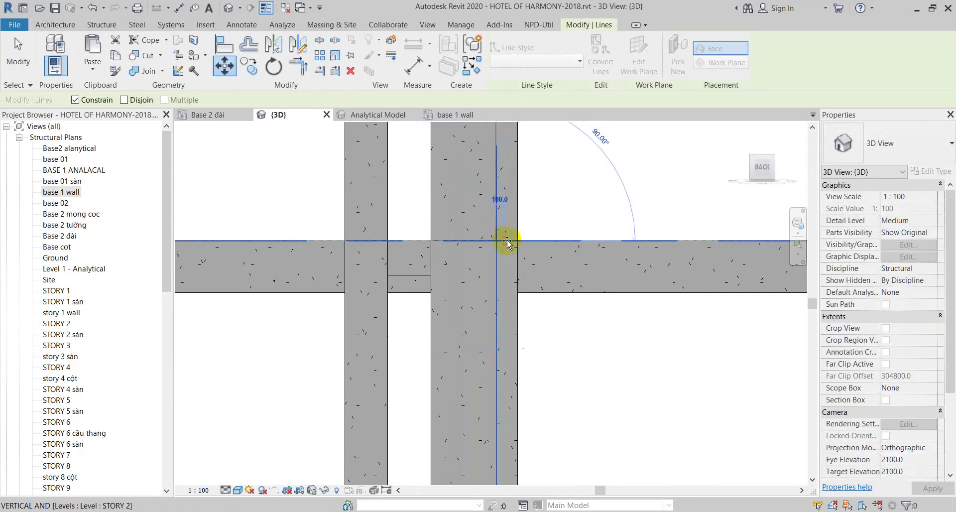
{"action": "key", "text": "c"}
{"action": "key", "text": "o"}
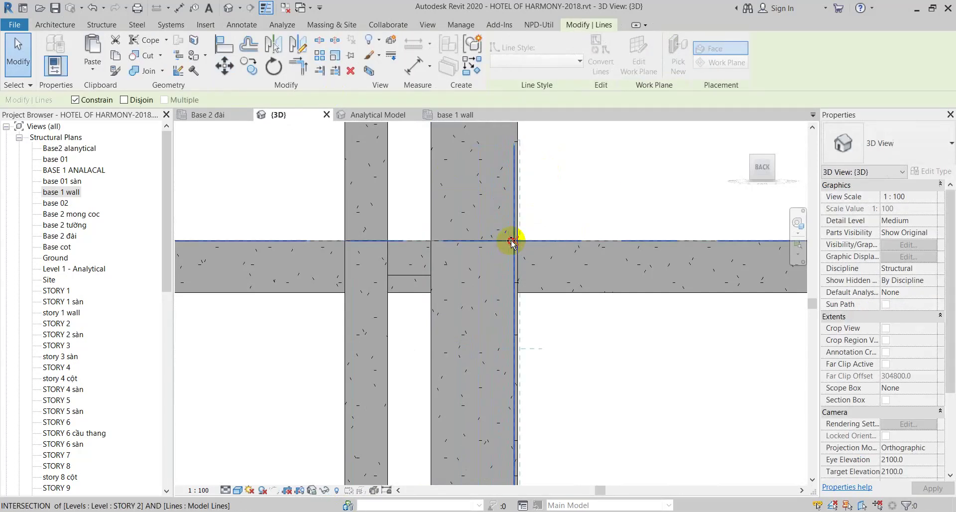
{"action": "left_click", "coordinate": [450, 242]}
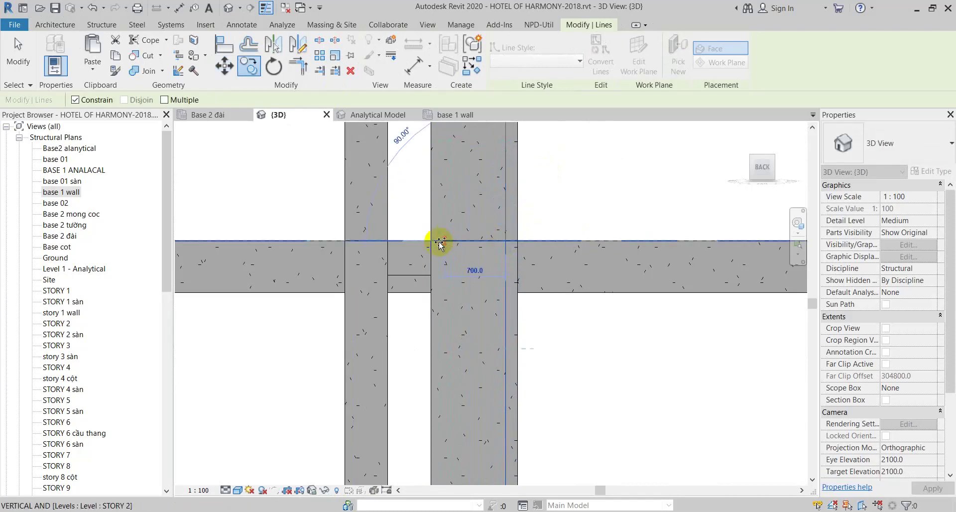
{"action": "left_click", "coordinate": [473, 242]}
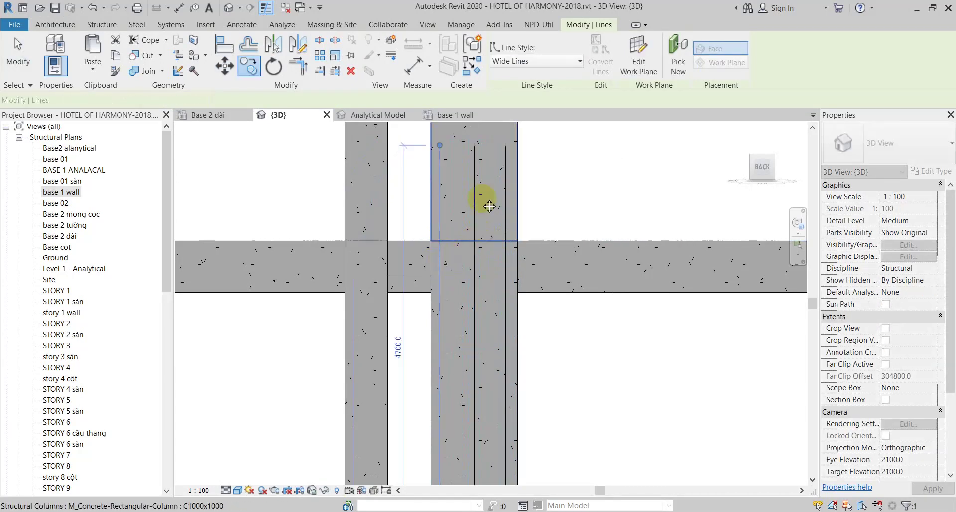
Lengthen the middle line to 5600 and select the two side lines
{"action": "middle_click_drag", "start_coordinate": [476, 146], "coordinate": [485, 228]}
{"action": "left_click_drag", "start_coordinate": [485, 227], "coordinate": [486, 149]}
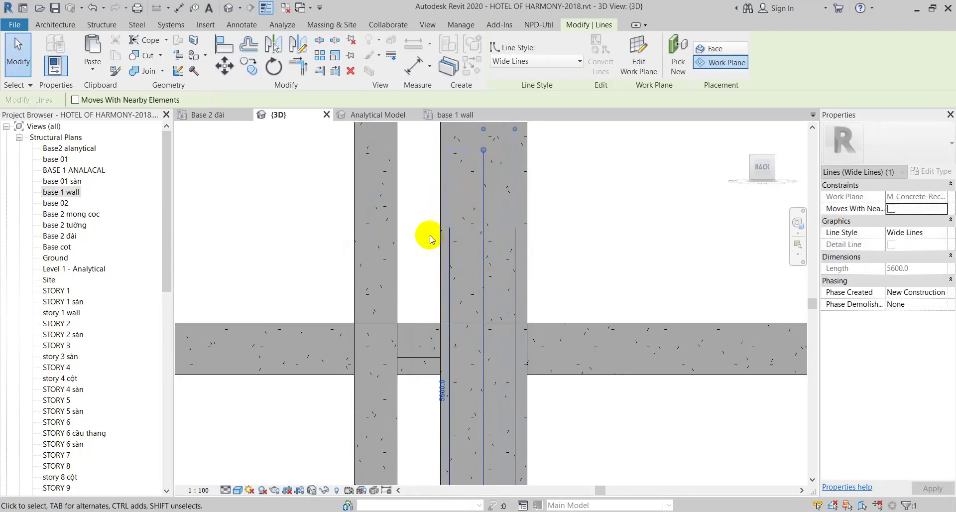
{"action": "middle_click_drag", "start_coordinate": [439, 200], "coordinate": [448, 260]}
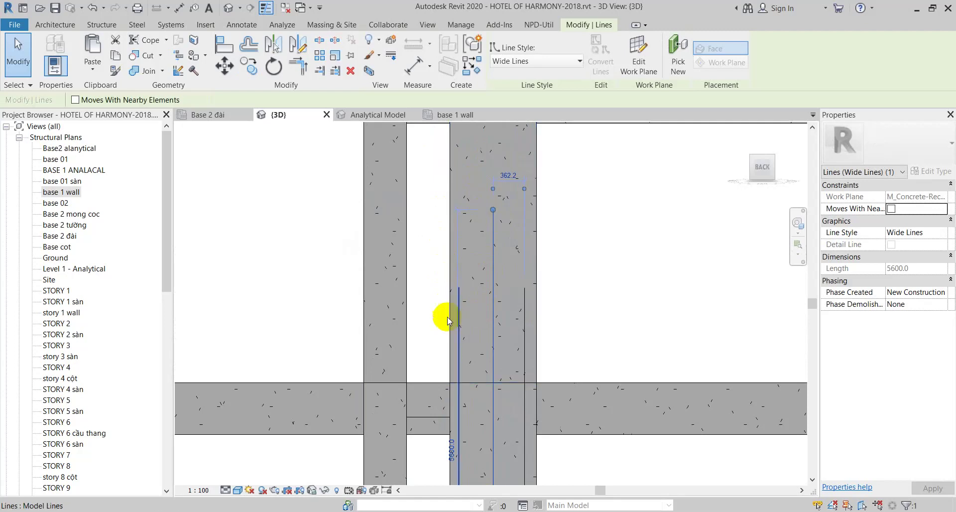
{"action": "left_click", "coordinate": [459, 341]}
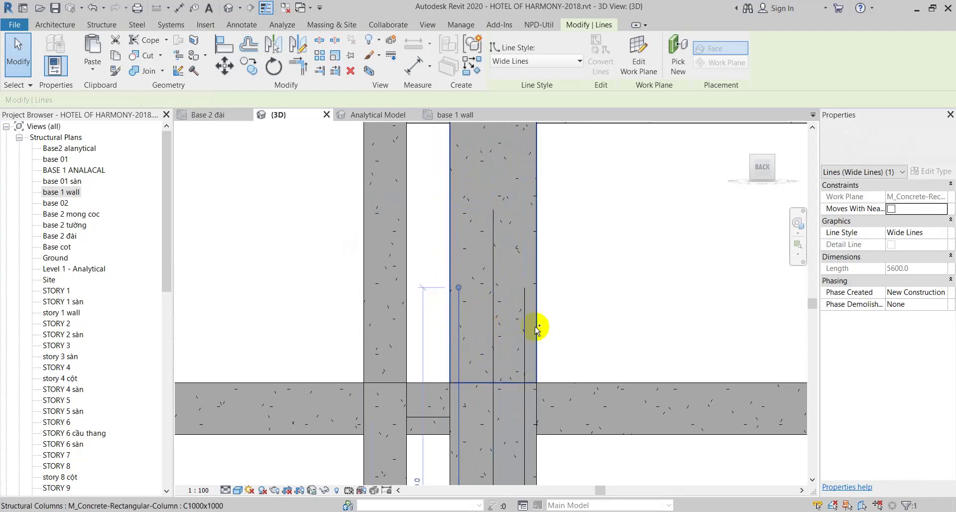
{"action": "left_click", "coordinate": [524, 324], "text": "ctrl"}
{"action": "scroll", "coordinate": [496, 333], "scroll_direction": "down", "scroll_amount": 3}
Move the two side lines (MV) up along the column edge
{"action": "scroll", "coordinate": [526, 273], "scroll_direction": "up", "scroll_amount": 2}
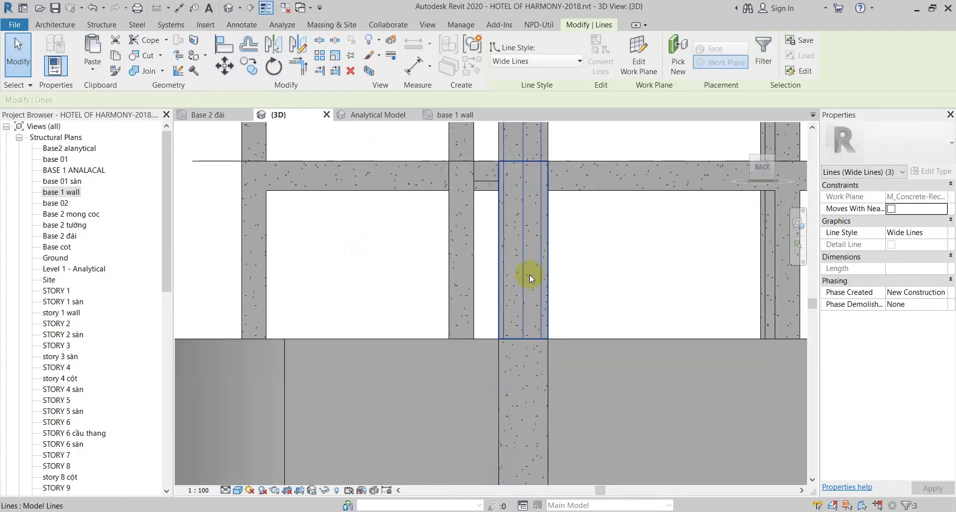
{"action": "key", "text": "m"}
{"action": "key", "text": "v"}
{"action": "left_click", "coordinate": [509, 338]}
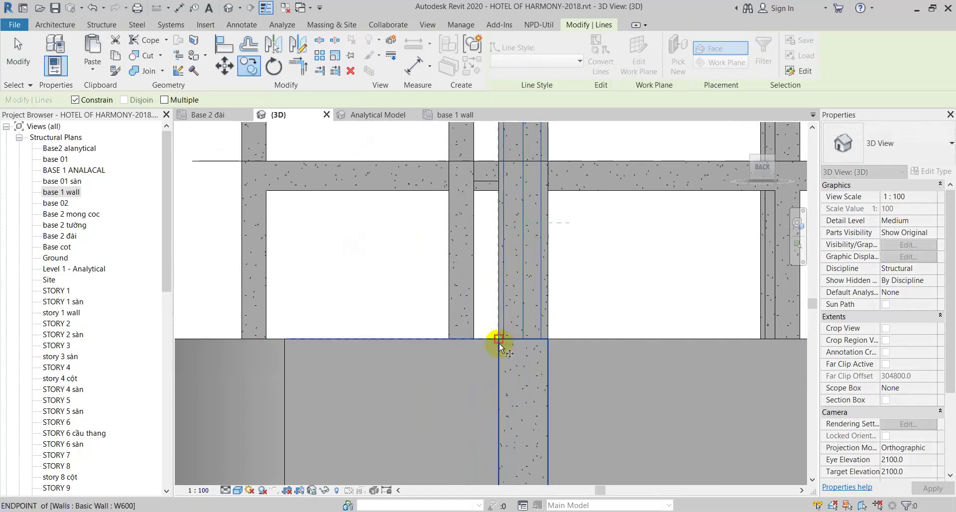
{"action": "left_click", "coordinate": [497, 160]}
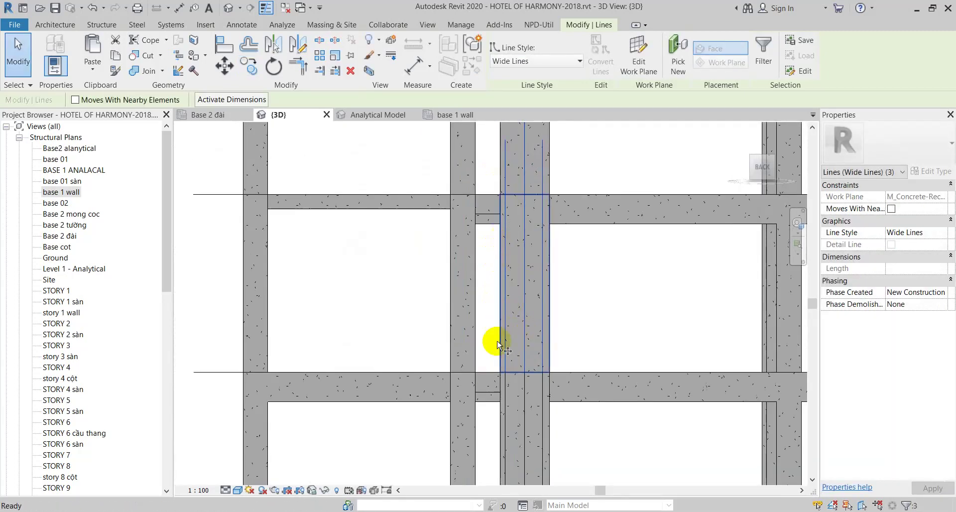
Copy the selected lines 2800 further along the column
{"action": "key", "text": "c"}
{"action": "key", "text": "o"}
{"action": "left_click", "coordinate": [501, 371]}
{"action": "left_click", "coordinate": [497, 197]}
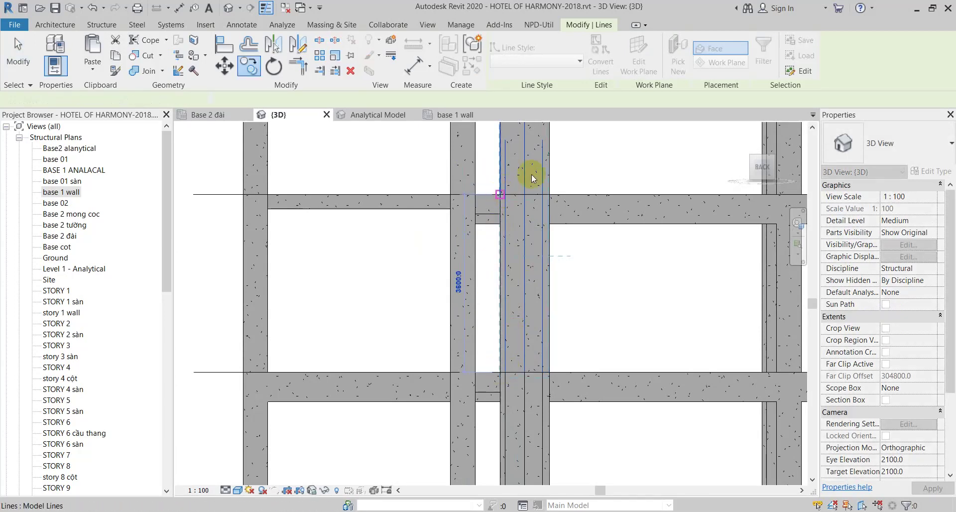
{"action": "mouse_move", "coordinate": [524, 184]}
{"action": "middle_mouse_down"}
{"action": "mouse_move", "coordinate": [551, 374]}
{"action": "mouse_move", "coordinate": [538, 401]}
{"action": "middle_mouse_up"}
{"action": "left_click", "coordinate": [582, 368]}
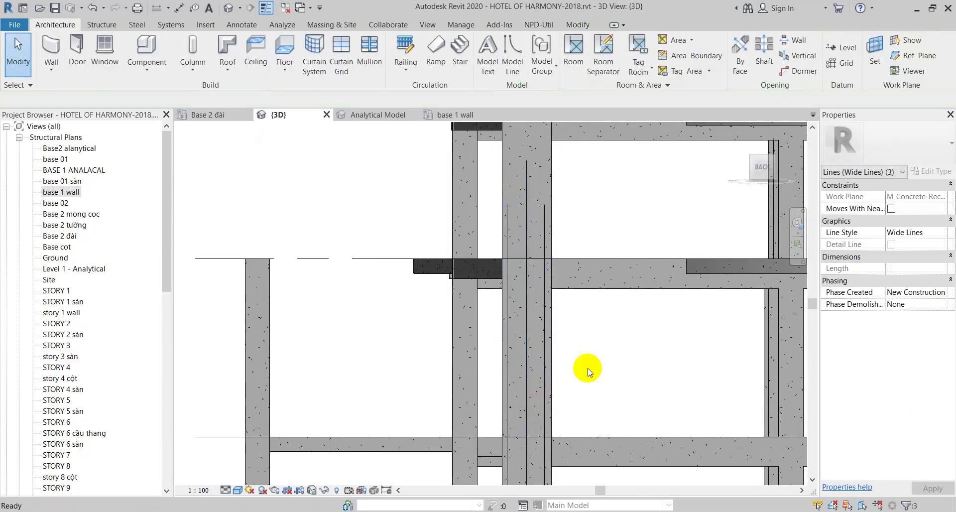
Inspect the column and beam junction elements and the 4700-long vertical line
{"action": "left_click", "coordinate": [462, 220]}
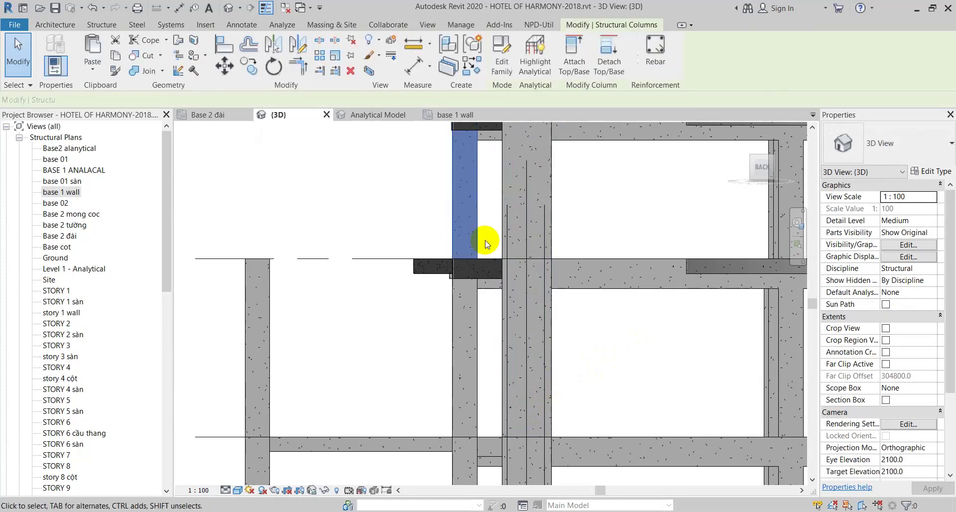
{"action": "left_click_drag", "start_coordinate": [485, 233], "coordinate": [599, 323]}
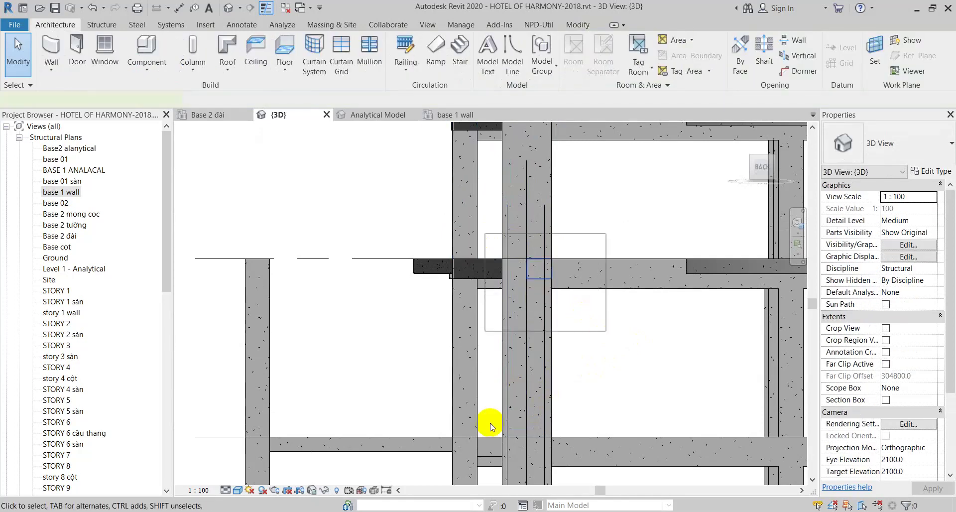
{"action": "left_click_drag", "start_coordinate": [486, 418], "coordinate": [615, 481]}
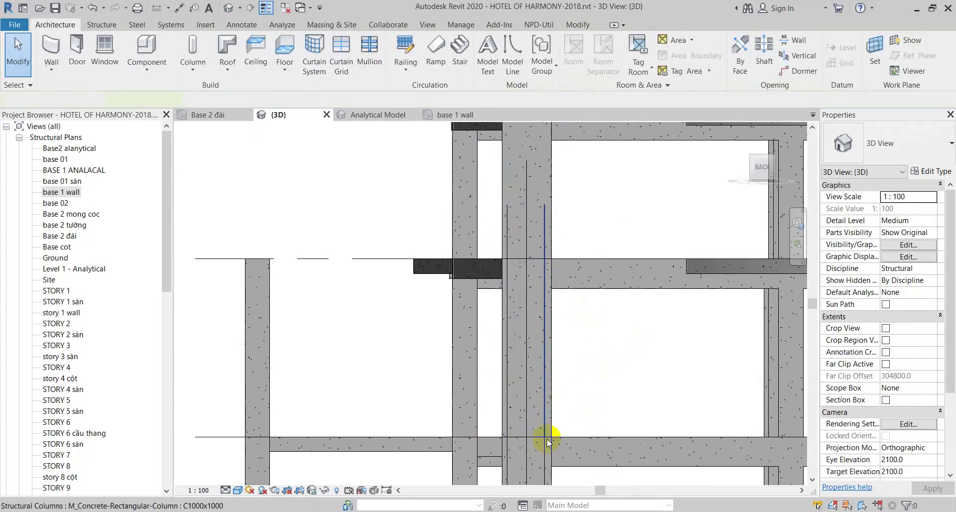
{"action": "scroll", "coordinate": [550, 256], "scroll_direction": "up", "scroll_amount": 2}
{"action": "left_click", "coordinate": [535, 174]}
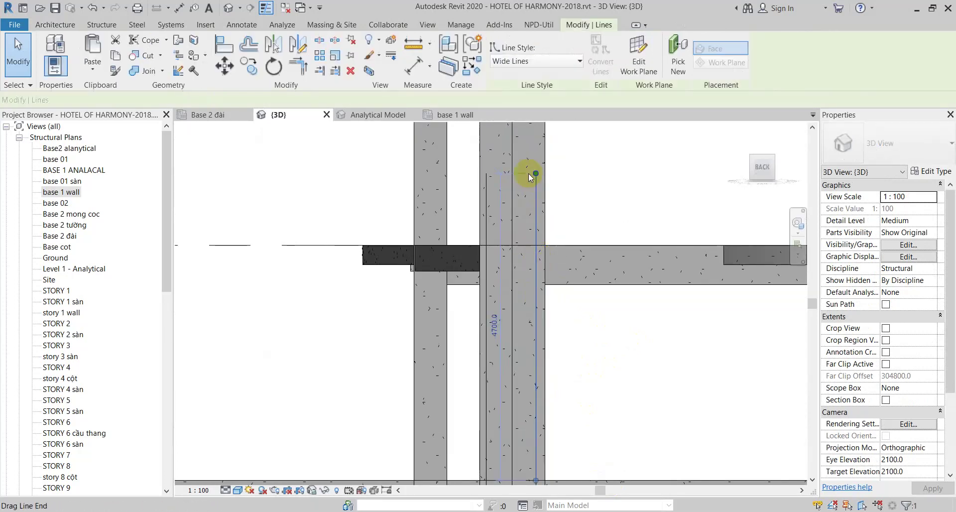
{"action": "key", "text": "Escape"}
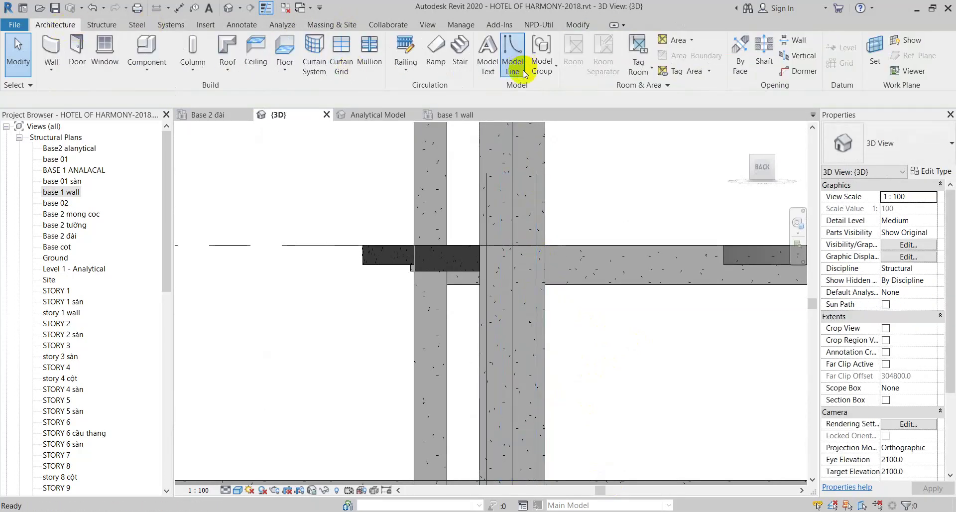
Shorten the vertical model line along the column to 3500, ending at STORY 4
{"action": "left_click", "coordinate": [512, 62]}
{"action": "scroll", "coordinate": [526, 246], "scroll_direction": "up", "scroll_amount": 1}
{"action": "scroll", "coordinate": [522, 242], "scroll_direction": "up", "scroll_amount": 1}
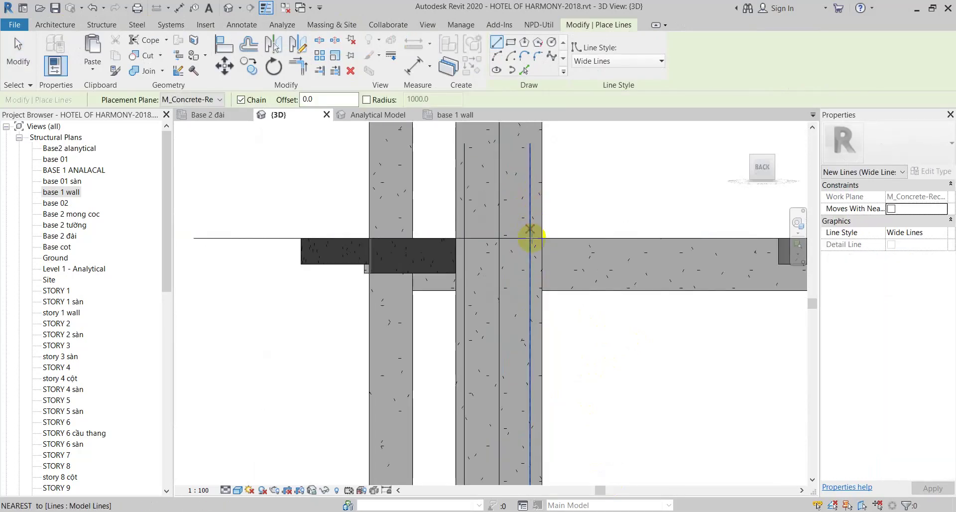
{"action": "key", "text": "Escape"}
{"action": "left_click", "coordinate": [529, 147]}
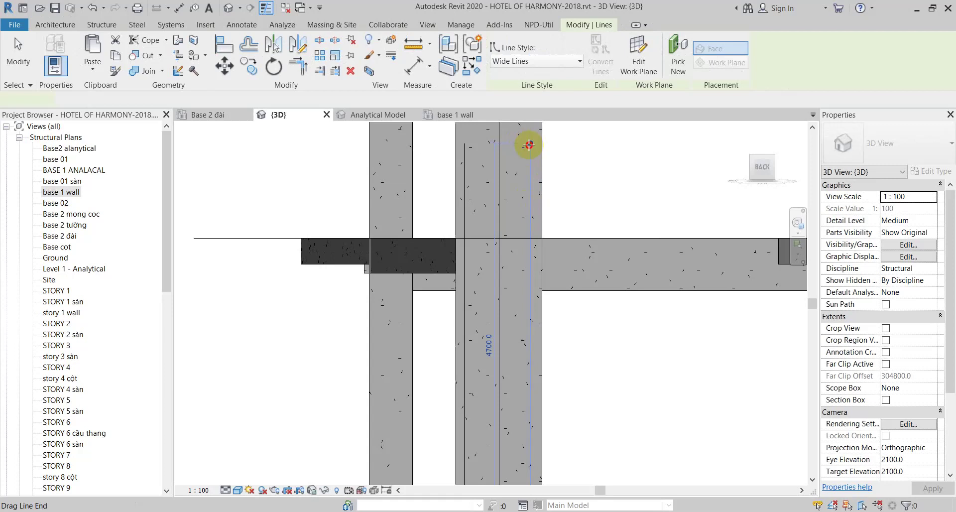
{"action": "left_click", "coordinate": [530, 242]}
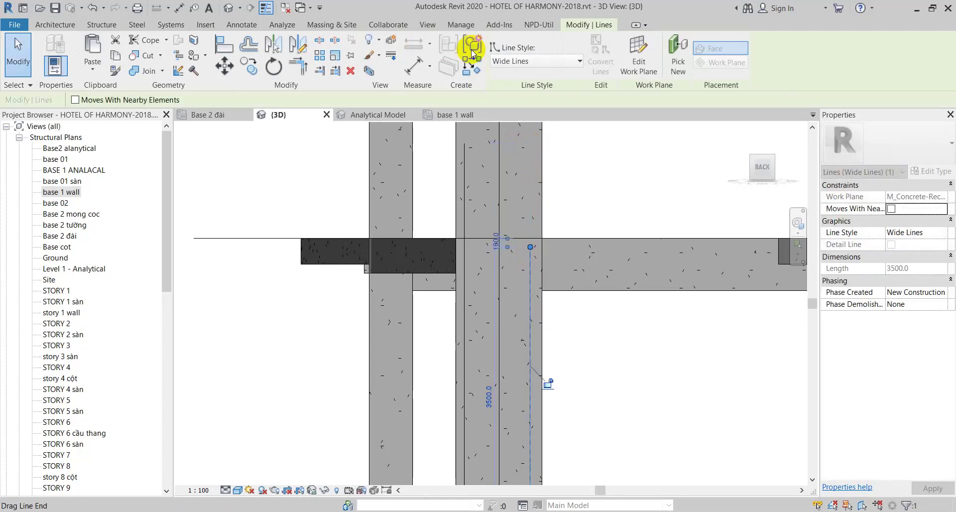
{"action": "left_click", "coordinate": [54, 25]}
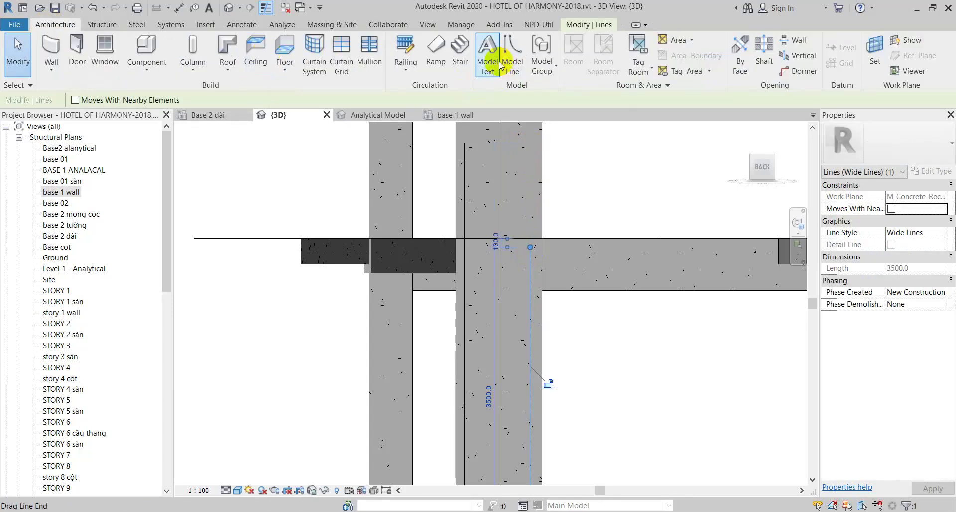
Draw another short model line at the STORY 4 slab edge by the column top
{"action": "left_click", "coordinate": [512, 55]}
{"action": "left_click", "coordinate": [533, 249]}
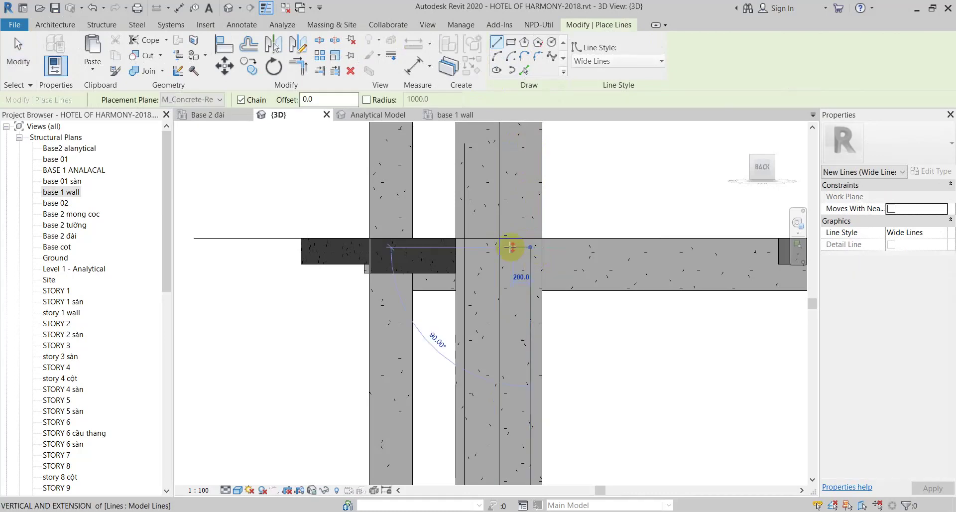
{"action": "left_click", "coordinate": [529, 247]}
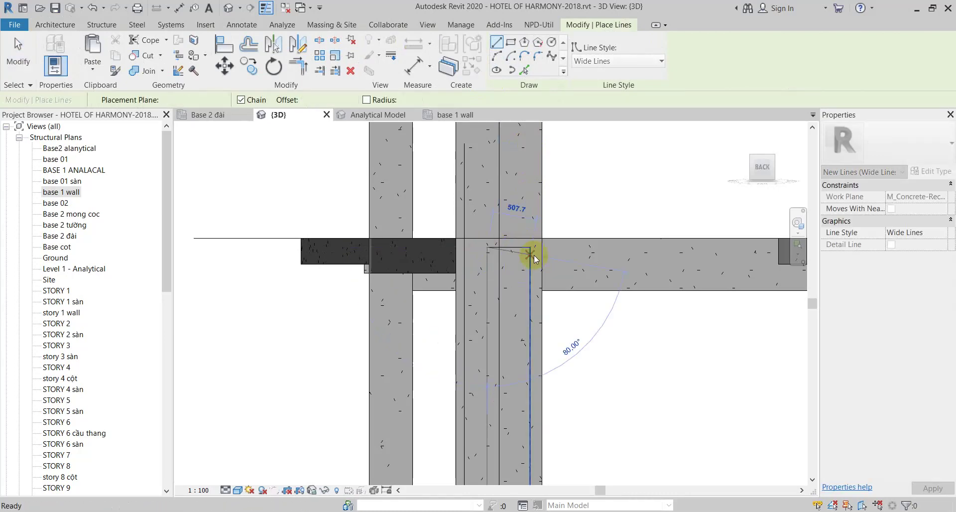
{"action": "key", "text": "Escape"}
{"action": "key", "text": "Escape"}
{"action": "scroll", "coordinate": [528, 259], "scroll_direction": "down", "scroll_amount": 3}
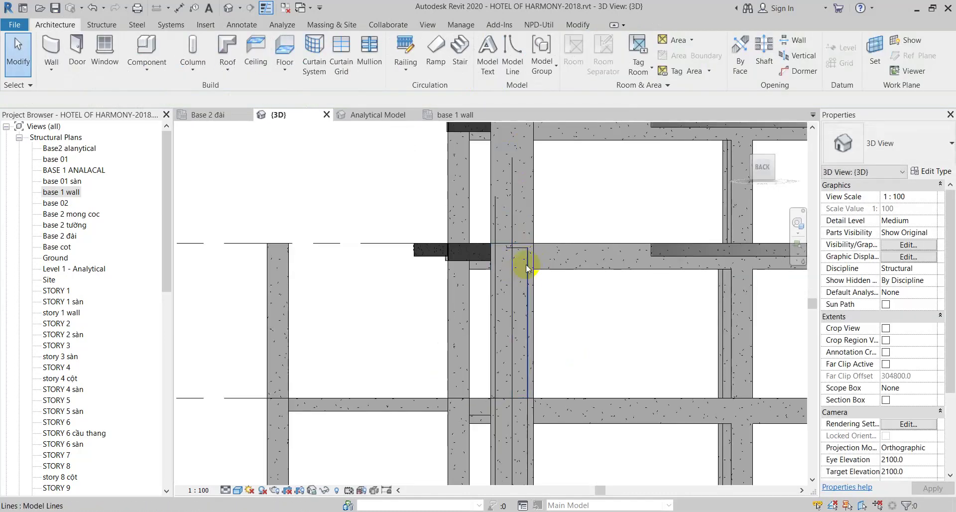
{"action": "left_click", "coordinate": [538, 292]}
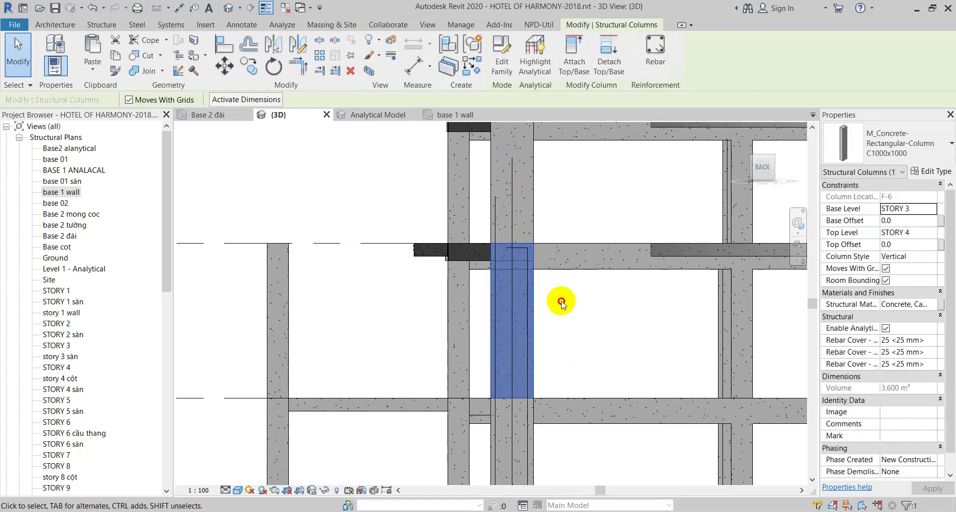
Locate and select the C1000x1000 column between STORY 2 and STORY 3, then open Temporary Hide/Isolate
{"action": "left_click", "coordinate": [577, 326]}
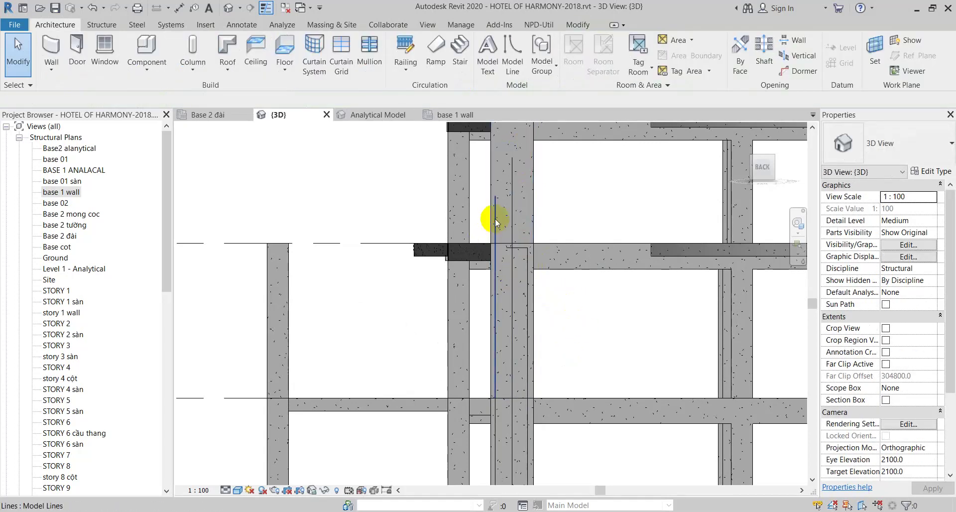
{"action": "left_click", "coordinate": [516, 209]}
{"action": "scroll", "coordinate": [529, 269], "scroll_direction": "down", "scroll_amount": 3}
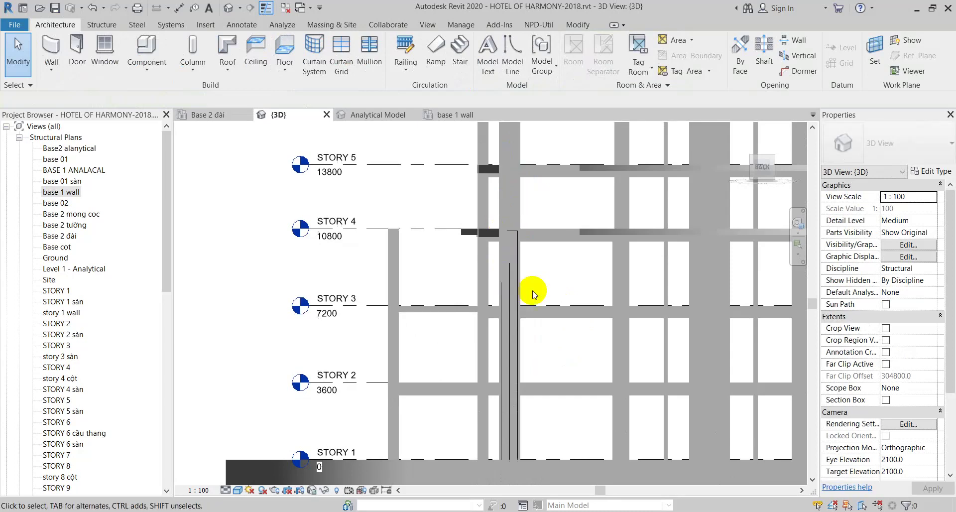
{"action": "middle_click_drag", "start_coordinate": [550, 293], "coordinate": [508, 259]}
{"action": "scroll", "coordinate": [493, 229], "scroll_direction": "up", "scroll_amount": 1}
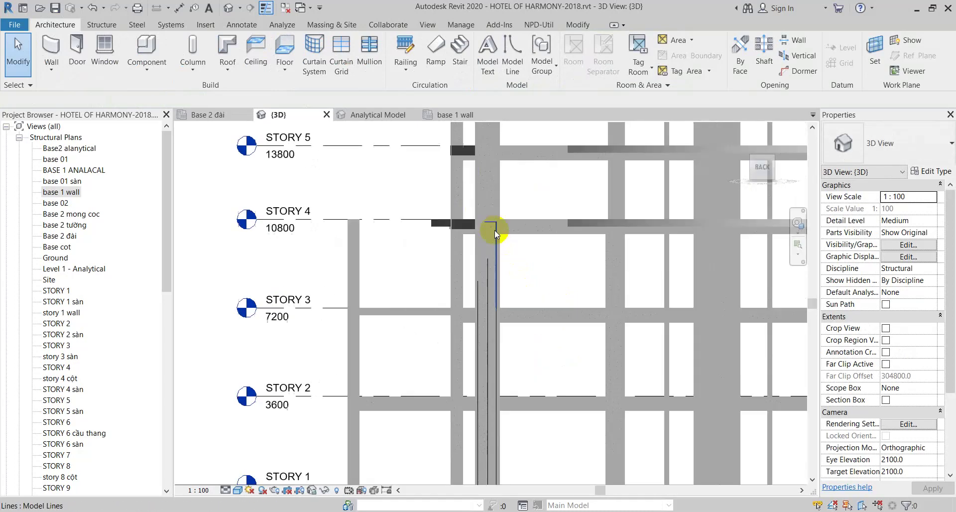
{"action": "middle_click_drag", "start_coordinate": [518, 302], "coordinate": [523, 257]}
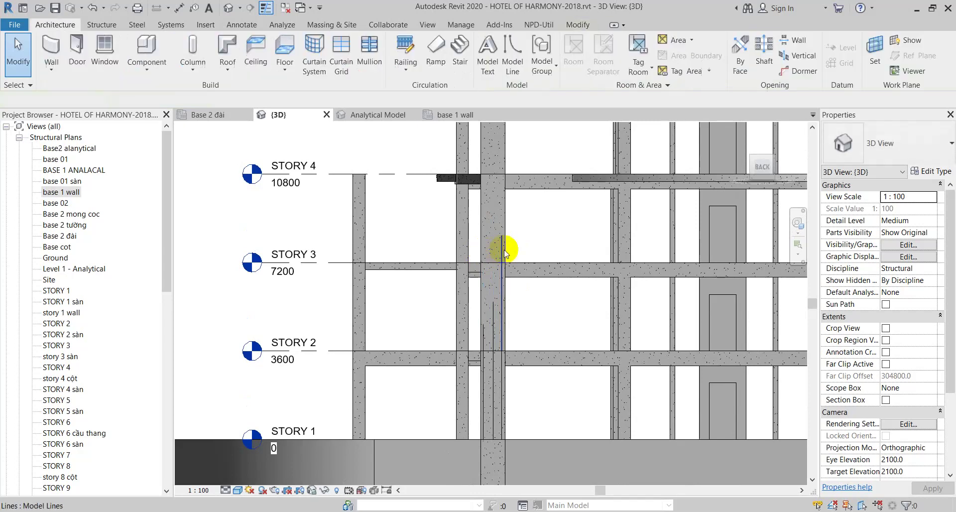
{"action": "left_click", "coordinate": [484, 334]}
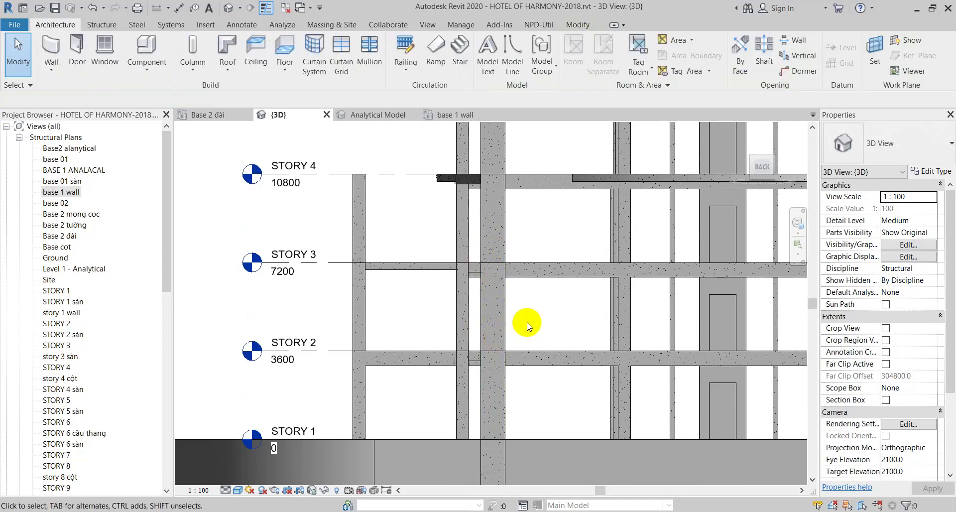
{"action": "scroll", "coordinate": [526, 321], "scroll_direction": "down", "scroll_amount": 2}
{"action": "left_click", "coordinate": [510, 321]}
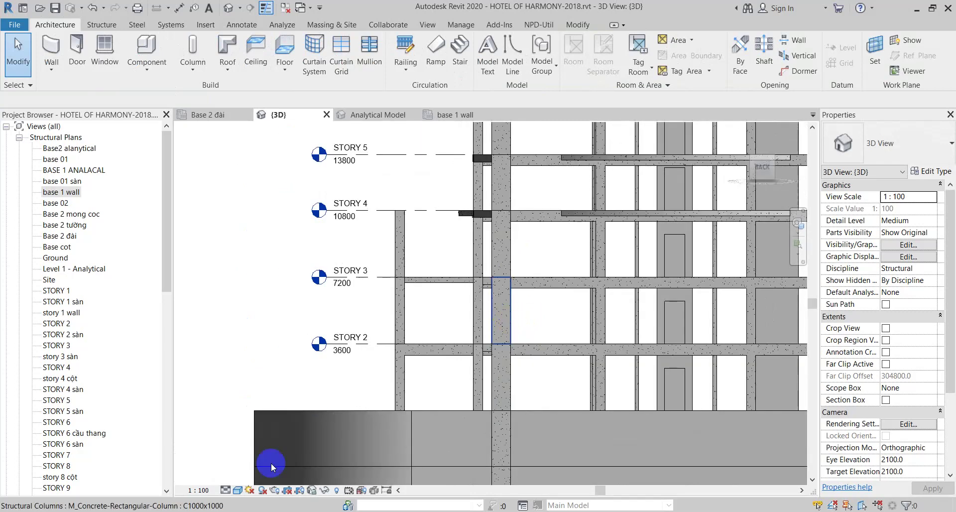
{"action": "left_click", "coordinate": [319, 490]}
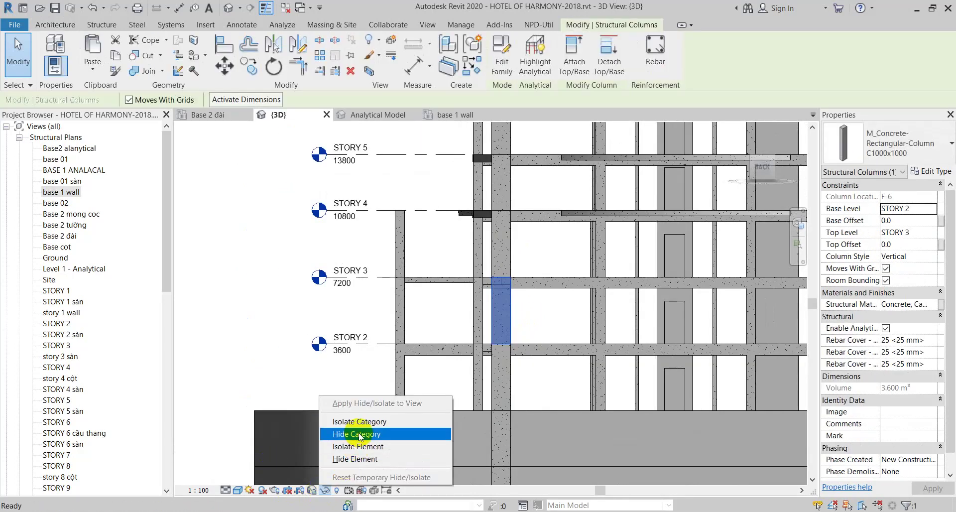
Isolate the Structural Columns category and window-select the isolated columns
{"action": "left_click", "coordinate": [354, 379]}
{"action": "scroll", "coordinate": [419, 321], "scroll_direction": "down", "scroll_amount": 1}
{"action": "scroll", "coordinate": [426, 316], "scroll_direction": "down", "scroll_amount": 1}
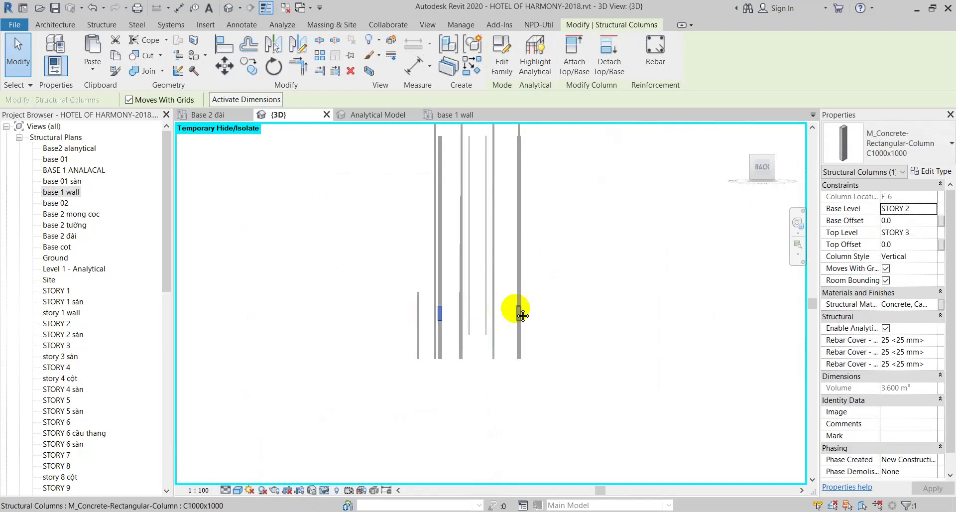
{"action": "scroll", "coordinate": [512, 309], "scroll_direction": "down", "scroll_amount": 2}
{"action": "left_click", "coordinate": [572, 433]}
{"action": "left_click_drag", "start_coordinate": [572, 432], "coordinate": [359, 140]}
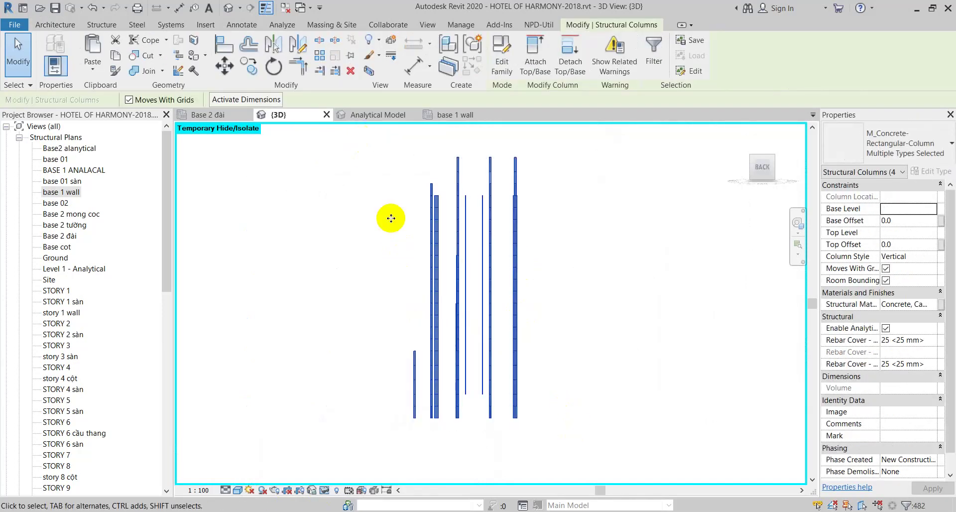
Bring the column tops into view and window-select all isolated columns again
{"action": "scroll", "coordinate": [449, 326], "scroll_direction": "up", "scroll_amount": 2}
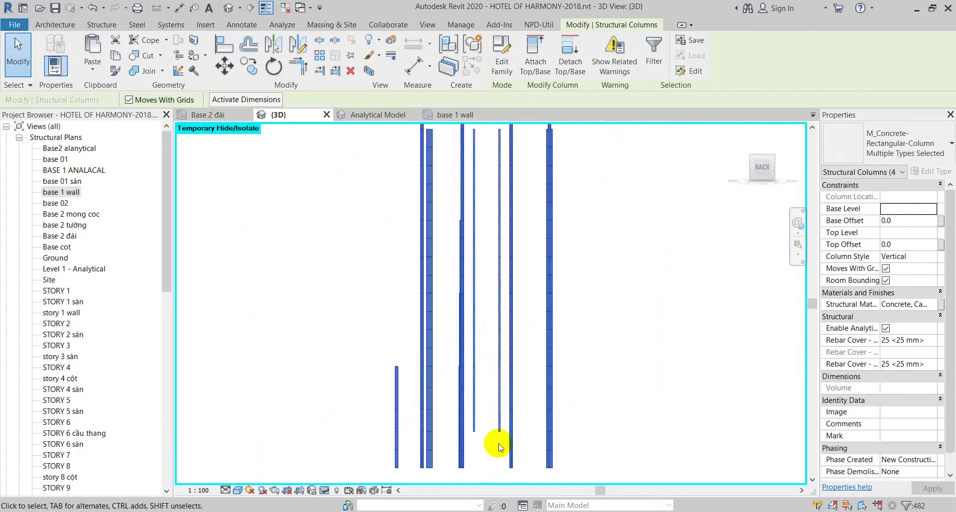
{"action": "mouse_move", "coordinate": [473, 301]}
{"action": "middle_mouse_down"}
{"action": "mouse_move", "coordinate": [495, 305]}
{"action": "mouse_move", "coordinate": [505, 432]}
{"action": "middle_mouse_up"}
{"action": "left_click", "coordinate": [508, 418], "text": "shift"}
{"action": "scroll", "coordinate": [517, 394], "scroll_direction": "up", "scroll_amount": 1}
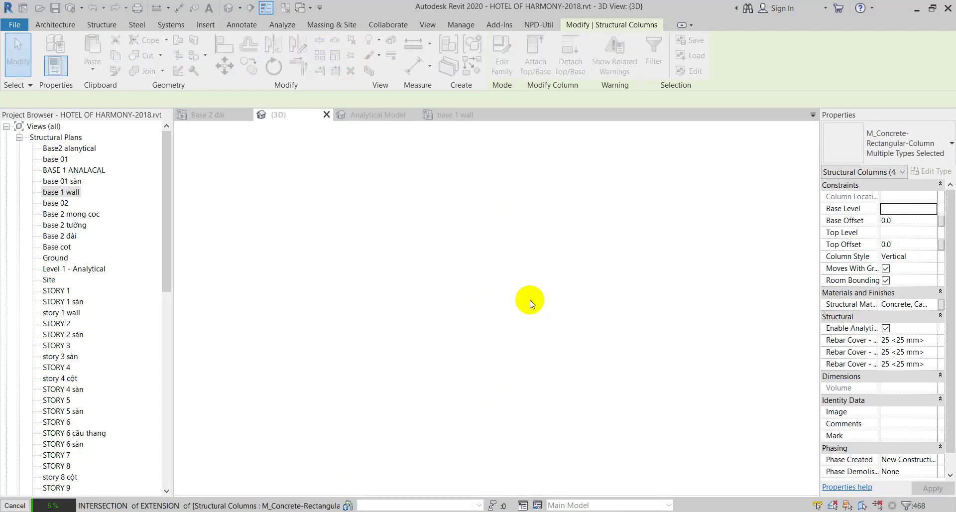
{"action": "left_click", "coordinate": [529, 300]}
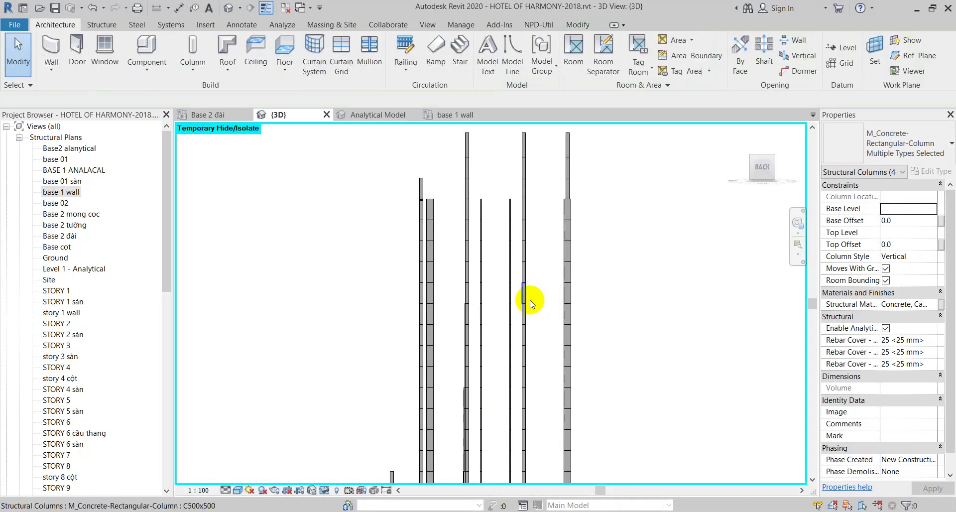
{"action": "left_click_drag", "start_coordinate": [578, 467], "coordinate": [438, 195]}
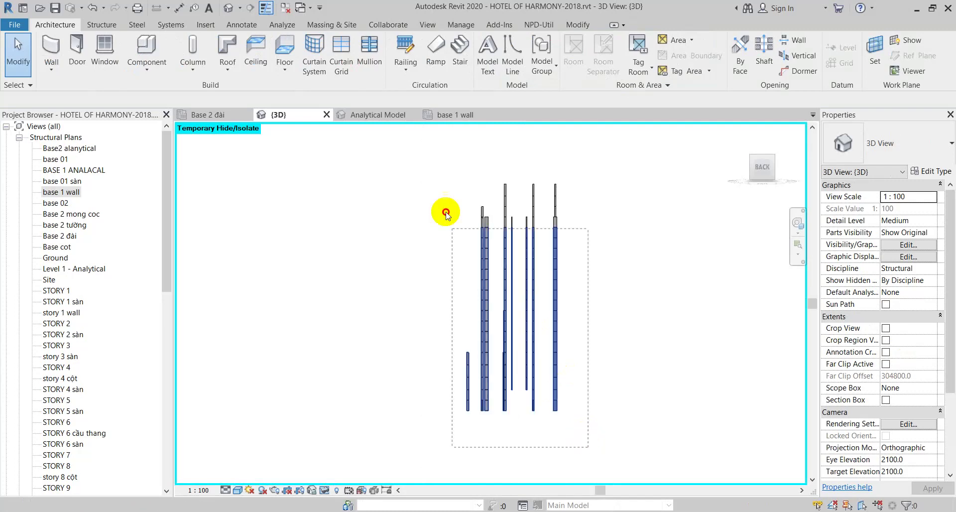
{"action": "scroll", "coordinate": [524, 431], "scroll_direction": "up", "scroll_amount": 1}
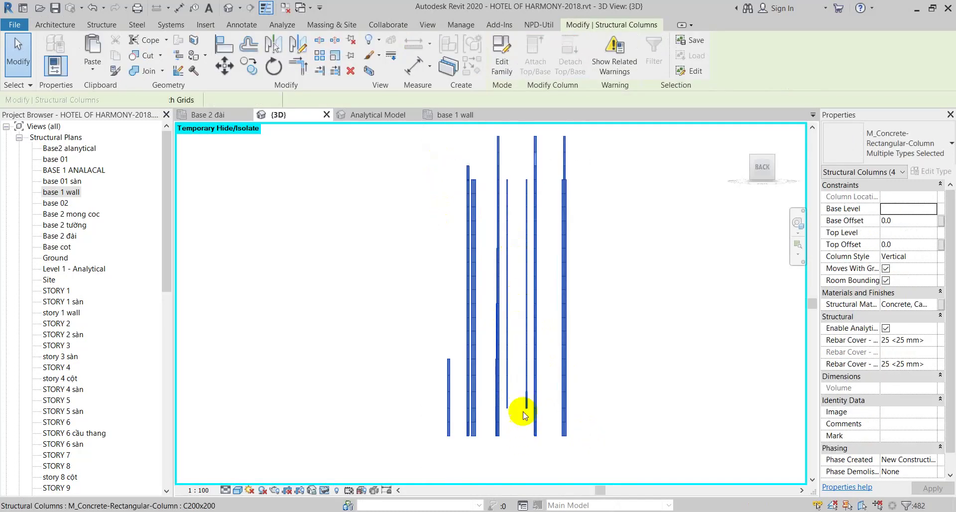
Narrow the selection to the left C200x200 column segment and change its top offset
{"action": "left_click", "coordinate": [519, 406]}
{"action": "left_click", "coordinate": [507, 401]}
{"action": "left_click", "coordinate": [517, 403], "text": "ctrl"}
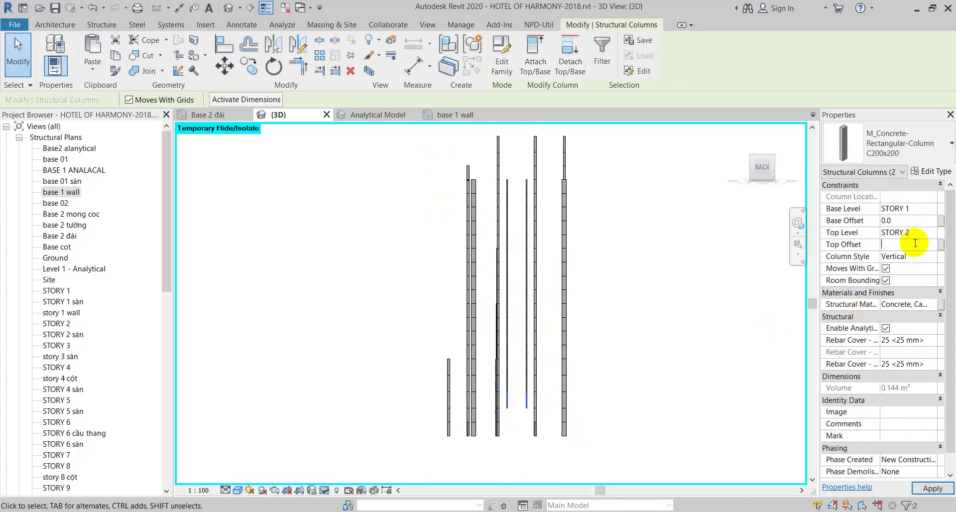
{"action": "left_click", "coordinate": [909, 244]}
{"action": "type", "text": "100.0"}
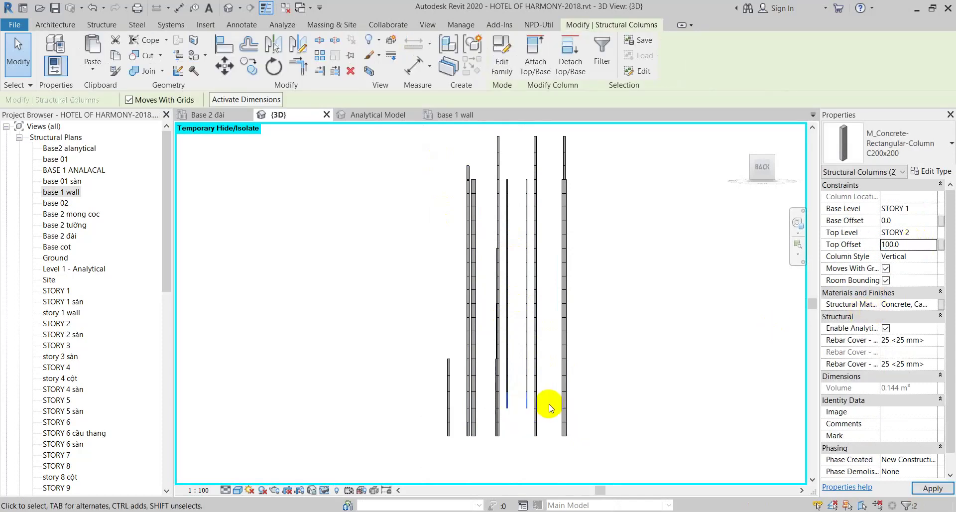
{"action": "scroll", "coordinate": [525, 399], "scroll_direction": "up", "scroll_amount": 4}
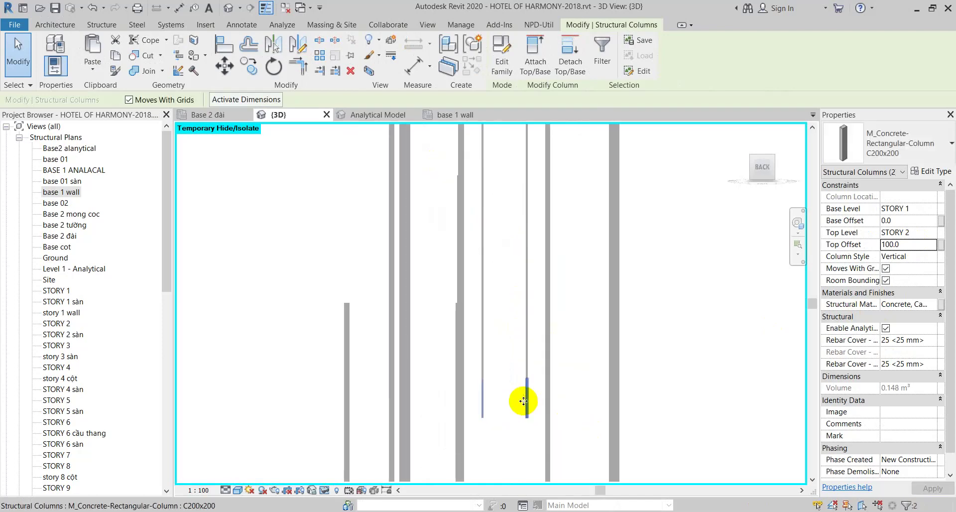
{"action": "scroll", "coordinate": [524, 400], "scroll_direction": "up", "scroll_amount": 2}
{"action": "left_click", "coordinate": [482, 398]}
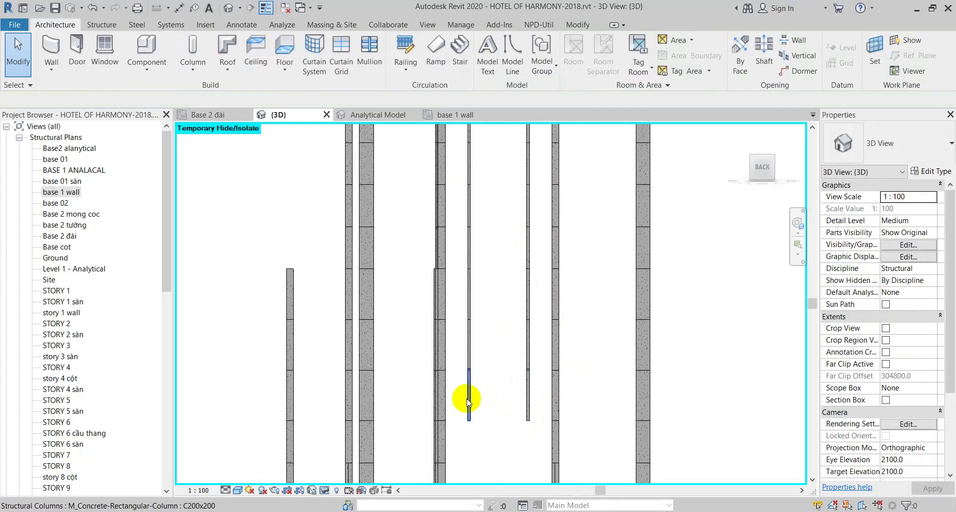
{"action": "left_click", "coordinate": [468, 396]}
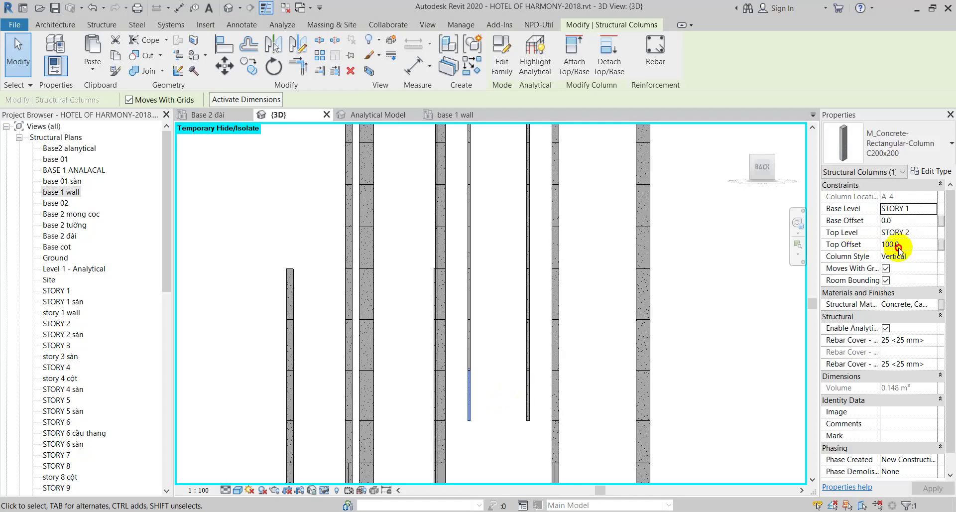
{"action": "type", "text": "200"}
{"action": "key", "text": "Return"}
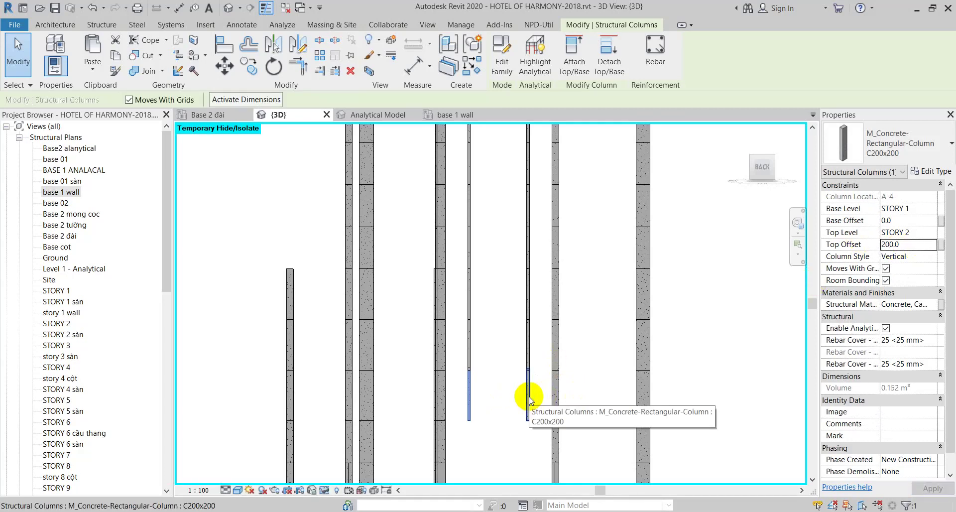
Give the right column segment a 100 base offset, then window-select the four columns
{"action": "scroll", "coordinate": [462, 399], "scroll_direction": "up", "scroll_amount": 2}
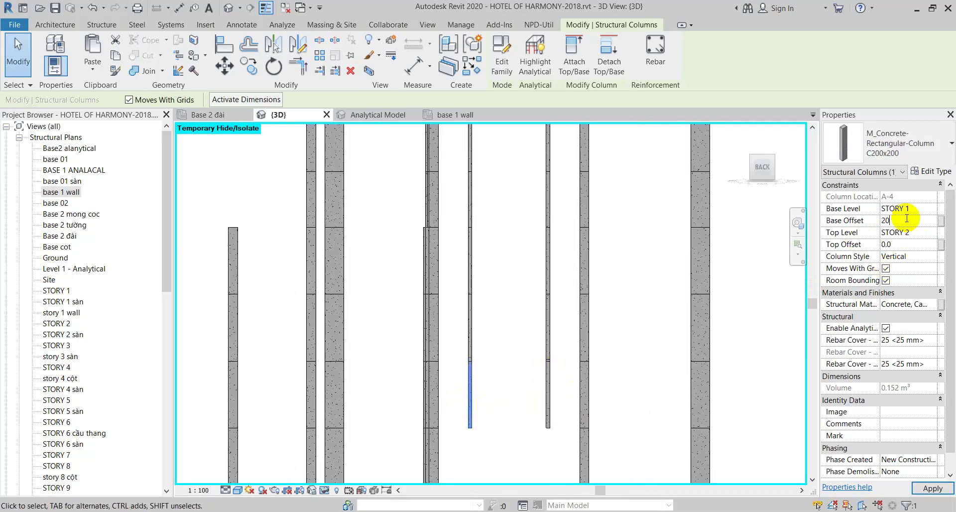
{"action": "key", "text": "BackSpace"}
{"action": "key", "text": "BackSpace"}
{"action": "key", "text": "BackSpace"}
{"action": "type", "text": "100"}
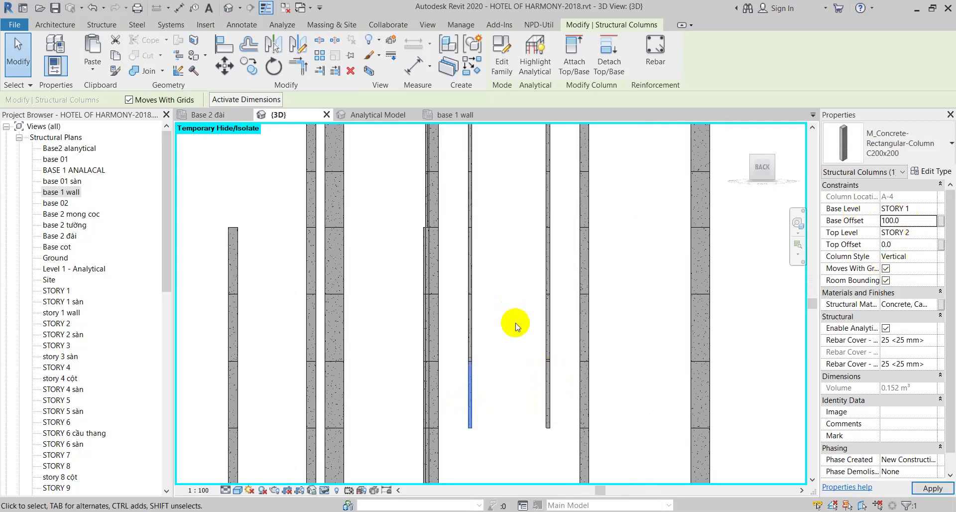
{"action": "left_click", "coordinate": [550, 391]}
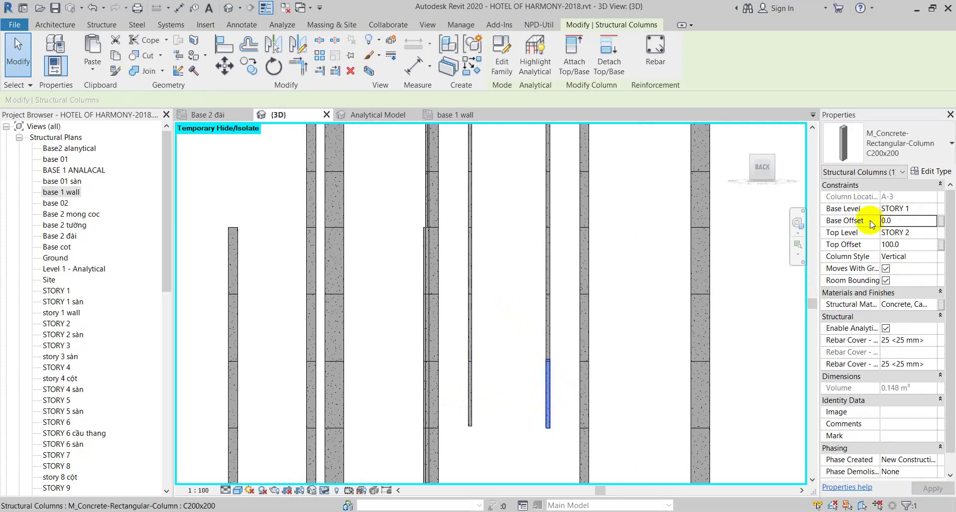
{"action": "left_click", "coordinate": [915, 220]}
{"action": "type", "text": "10"}
{"action": "left_click", "coordinate": [909, 245]}
{"action": "type", "text": "0"}
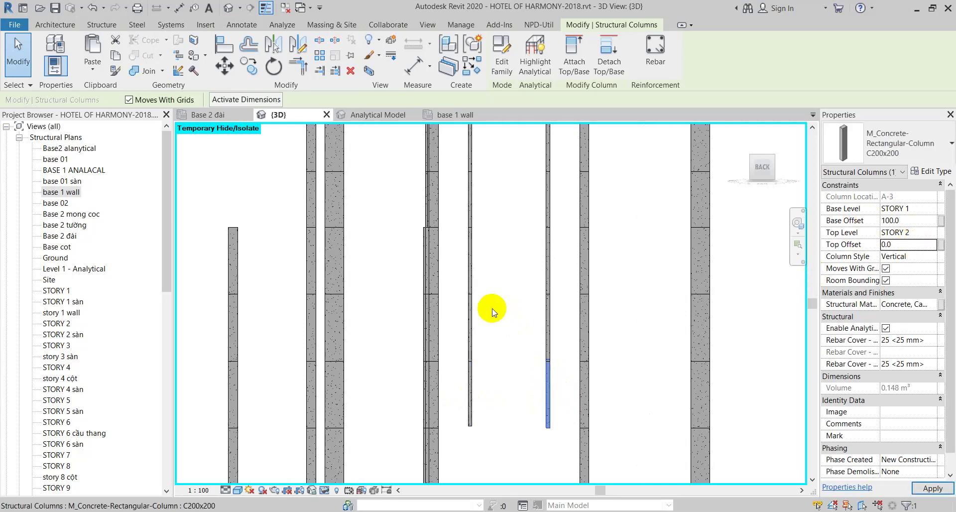
{"action": "left_click", "coordinate": [491, 308]}
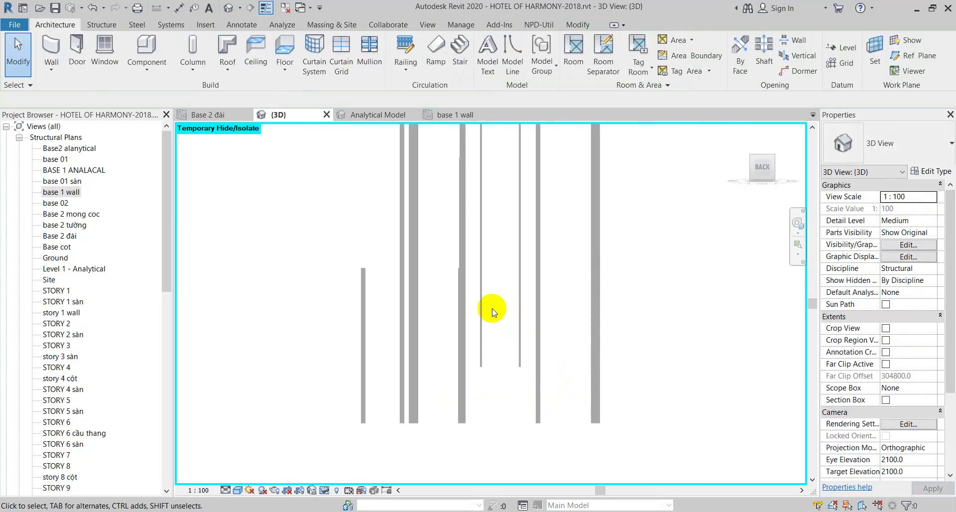
{"action": "mouse_move", "coordinate": [491, 309]}
{"action": "middle_mouse_down", "text": "shift"}
{"action": "mouse_move", "coordinate": [503, 397]}
{"action": "mouse_move", "coordinate": [554, 448]}
{"action": "middle_mouse_up", "text": "shift"}
{"action": "left_click_drag", "start_coordinate": [555, 447], "coordinate": [395, 167]}
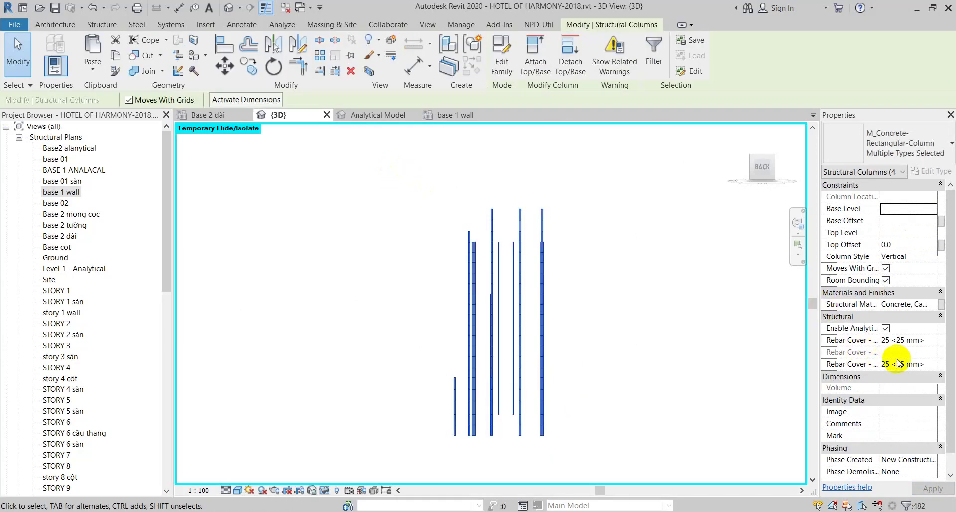
Crossing-select three C200x200 columns, set their Base Offset to 100, and accept the join warning
{"action": "scroll", "coordinate": [512, 390], "scroll_direction": "up", "scroll_amount": 2}
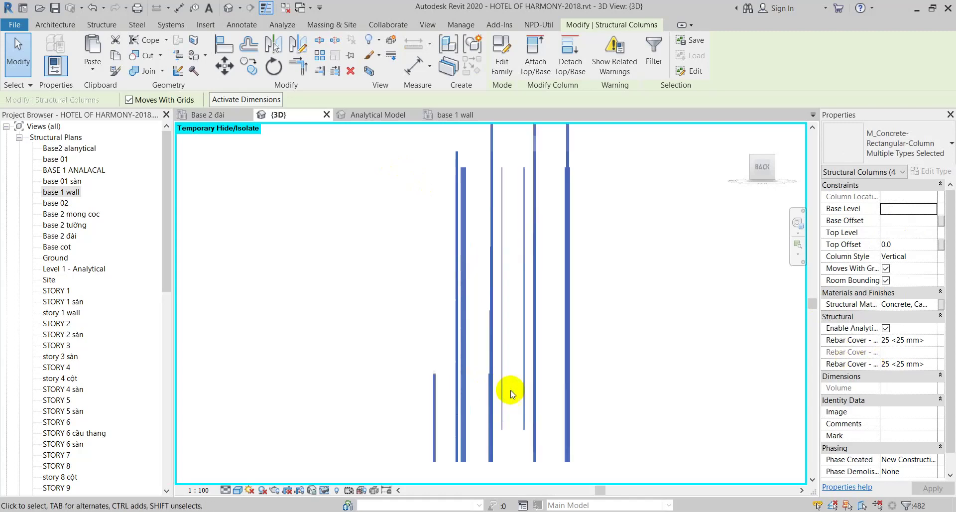
{"action": "scroll", "coordinate": [526, 420], "scroll_direction": "up", "scroll_amount": 2}
{"action": "key", "text": "Escape"}
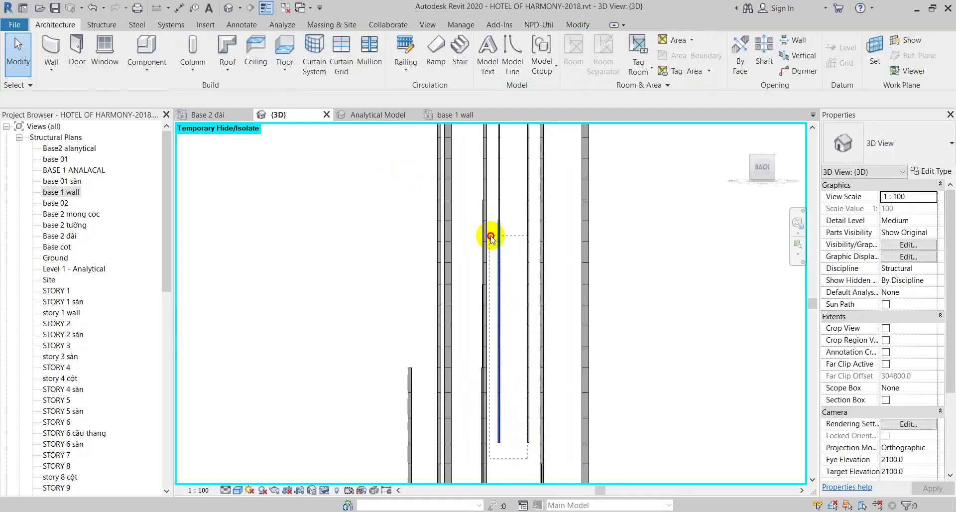
{"action": "scroll", "coordinate": [498, 214], "scroll_direction": "down", "scroll_amount": 2}
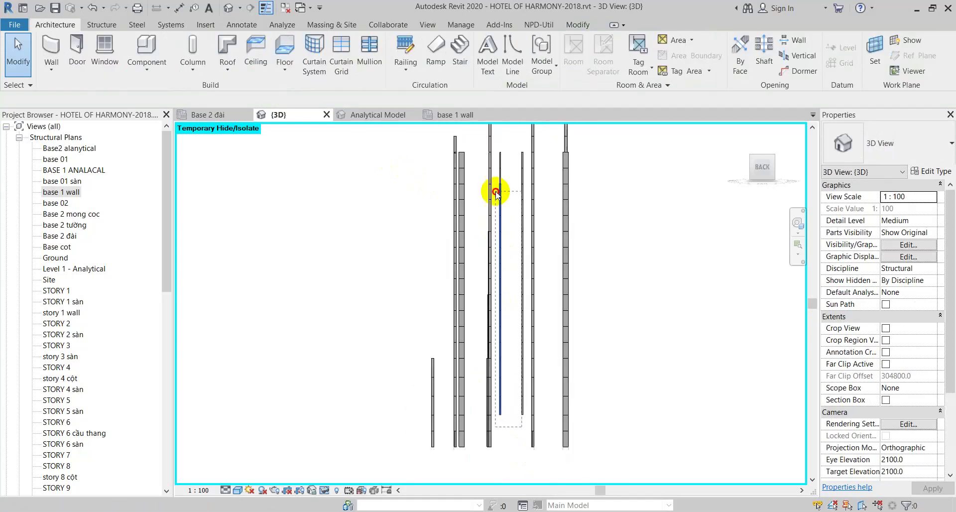
{"action": "left_click", "coordinate": [500, 150]}
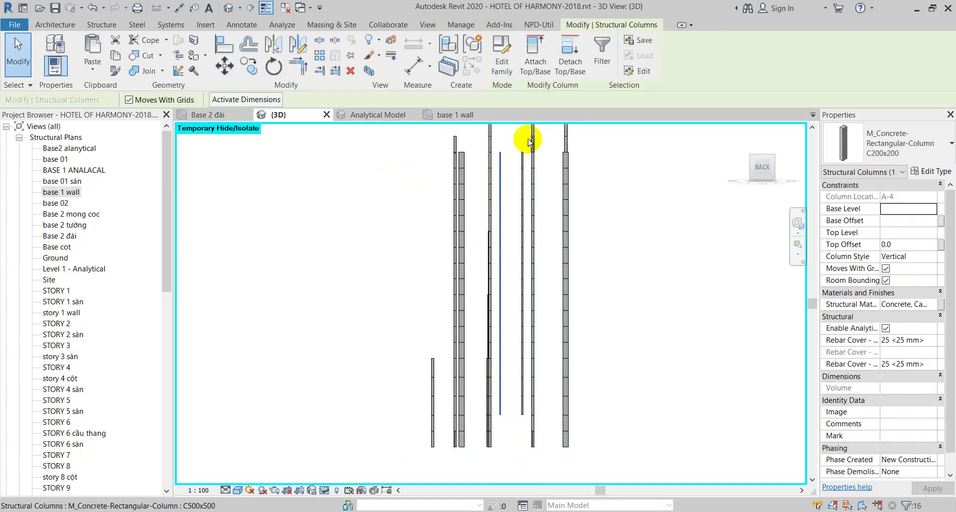
{"action": "left_click_drag", "start_coordinate": [522, 139], "coordinate": [511, 428]}
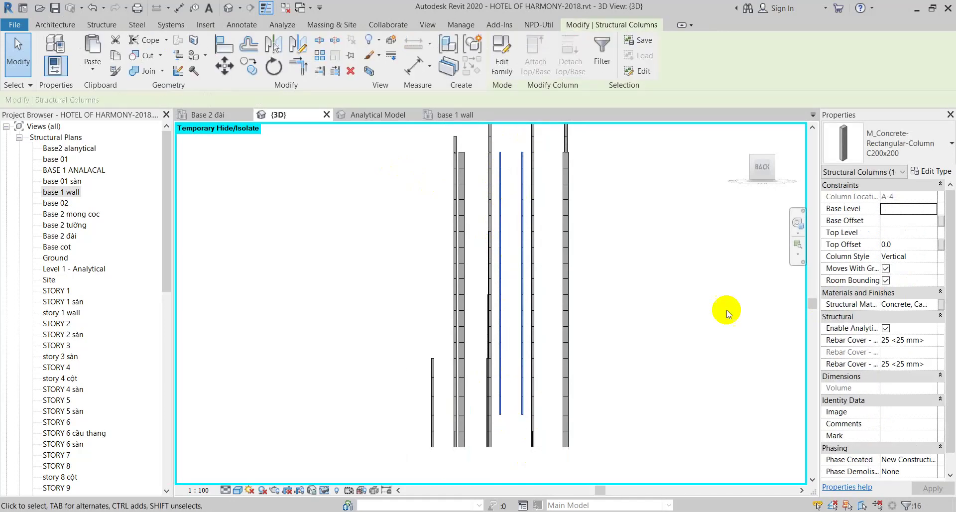
{"action": "left_click", "coordinate": [887, 220]}
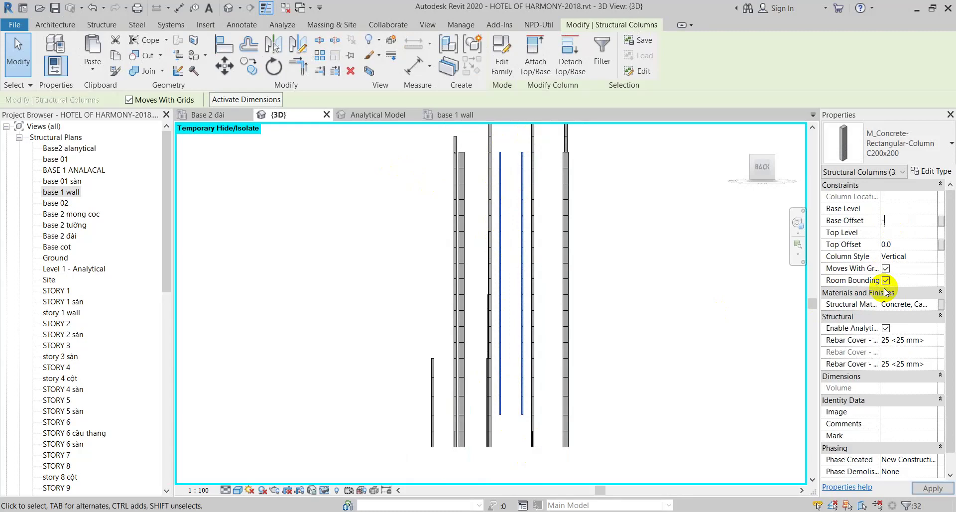
{"action": "type", "text": "100"}
{"action": "key", "text": "Return"}
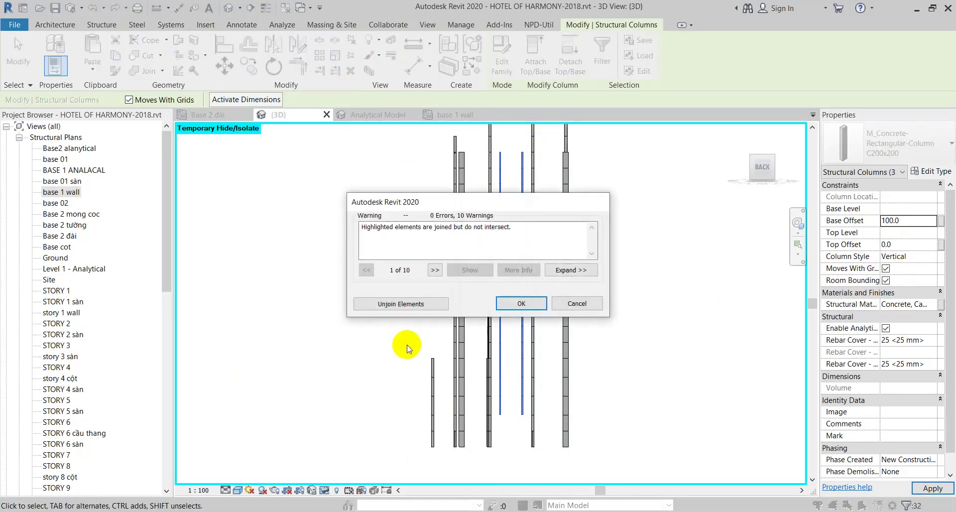
{"action": "left_click", "coordinate": [402, 301]}
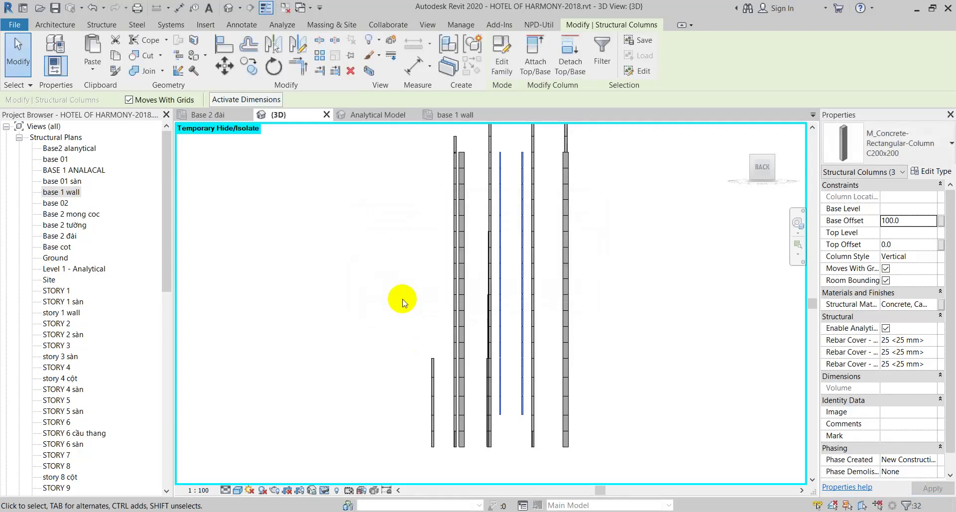
{"action": "scroll", "coordinate": [516, 375], "scroll_direction": "up", "scroll_amount": 5}
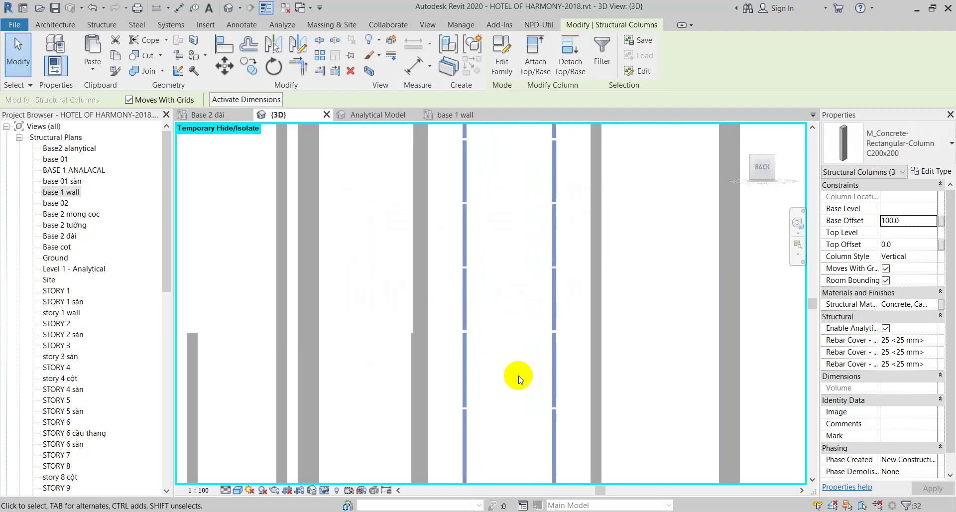
{"action": "scroll", "coordinate": [516, 378], "scroll_direction": "down", "scroll_amount": 2}
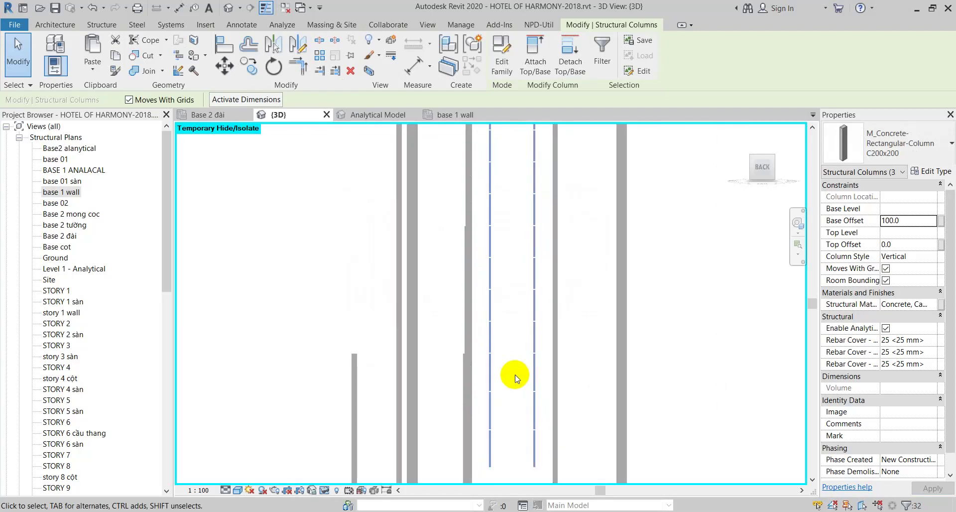
{"action": "scroll", "coordinate": [516, 379], "scroll_direction": "down", "scroll_amount": 2}
{"action": "scroll", "coordinate": [517, 378], "scroll_direction": "down", "scroll_amount": 1}
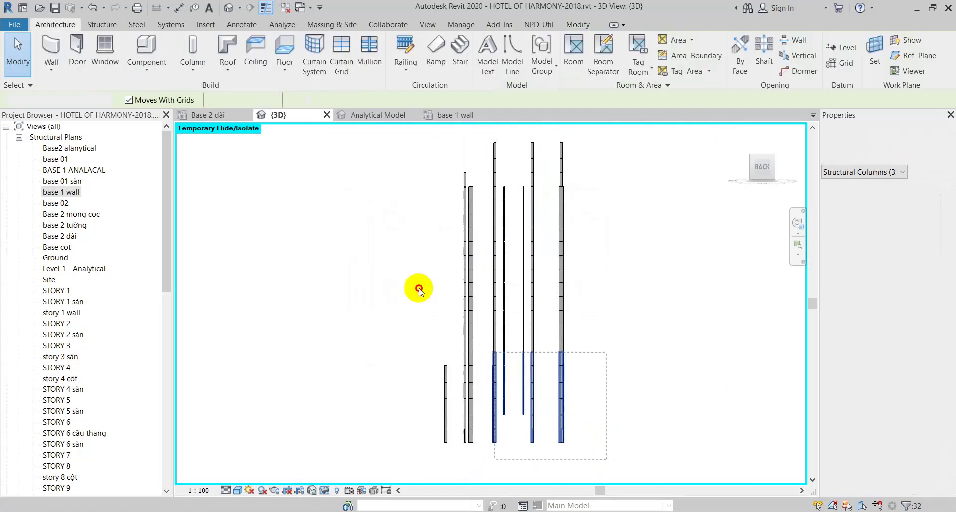
{"action": "left_click_drag", "start_coordinate": [606, 458], "coordinate": [382, 135]}
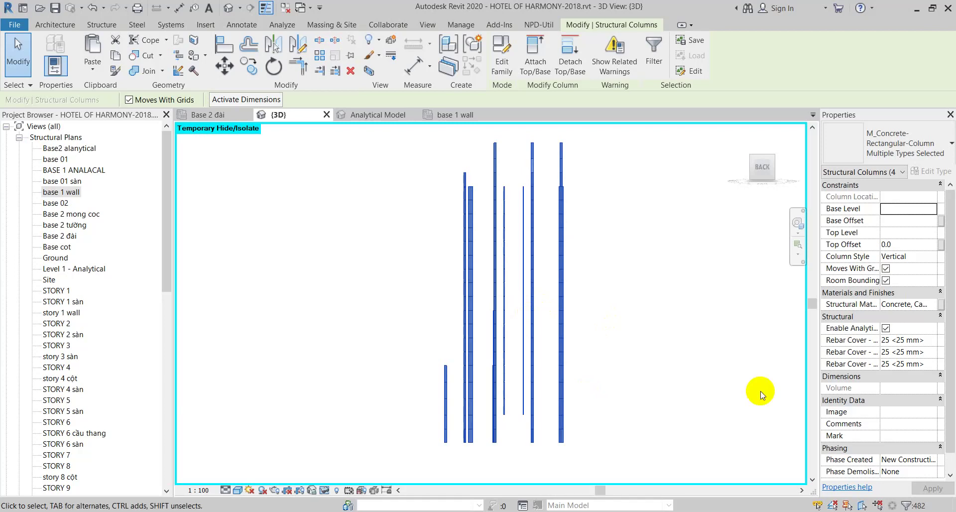
{"action": "left_click", "coordinate": [629, 405]}
{"action": "scroll", "coordinate": [532, 405], "scroll_direction": "up", "scroll_amount": 3}
{"action": "scroll", "coordinate": [528, 407], "scroll_direction": "up", "scroll_amount": 2}
{"action": "scroll", "coordinate": [562, 411], "scroll_direction": "up", "scroll_amount": 1}
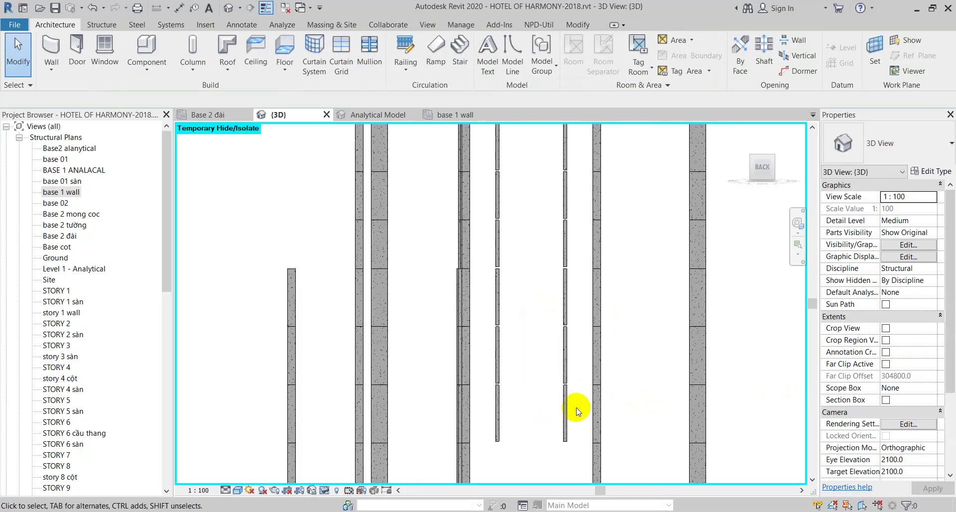
{"action": "left_click_drag", "start_coordinate": [577, 410], "coordinate": [475, 404]}
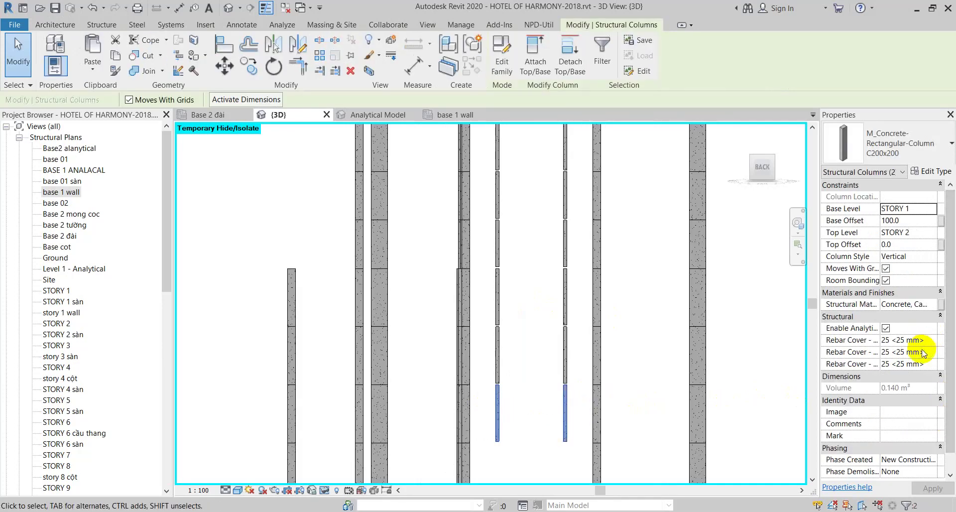
{"action": "left_click", "coordinate": [529, 383]}
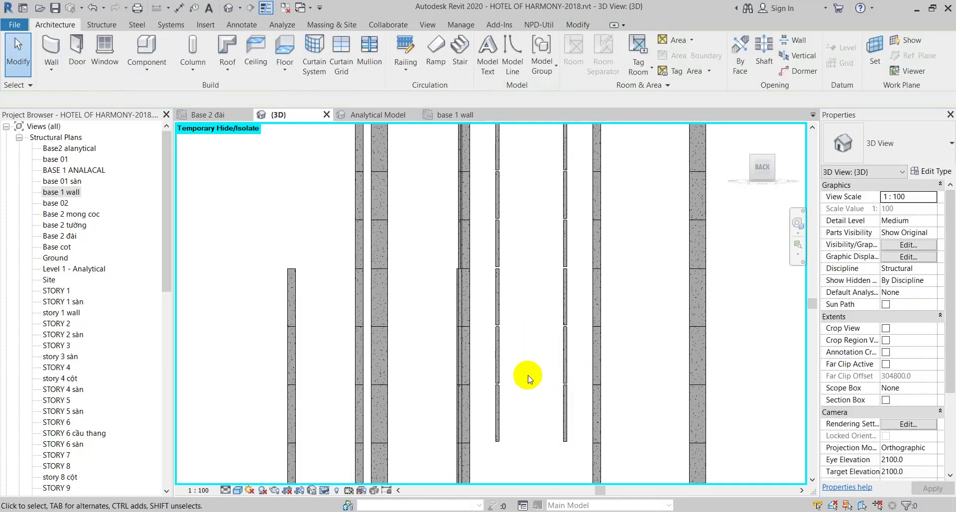
{"action": "scroll", "coordinate": [530, 378], "scroll_direction": "down", "scroll_amount": 3}
{"action": "left_click", "coordinate": [408, 382]}
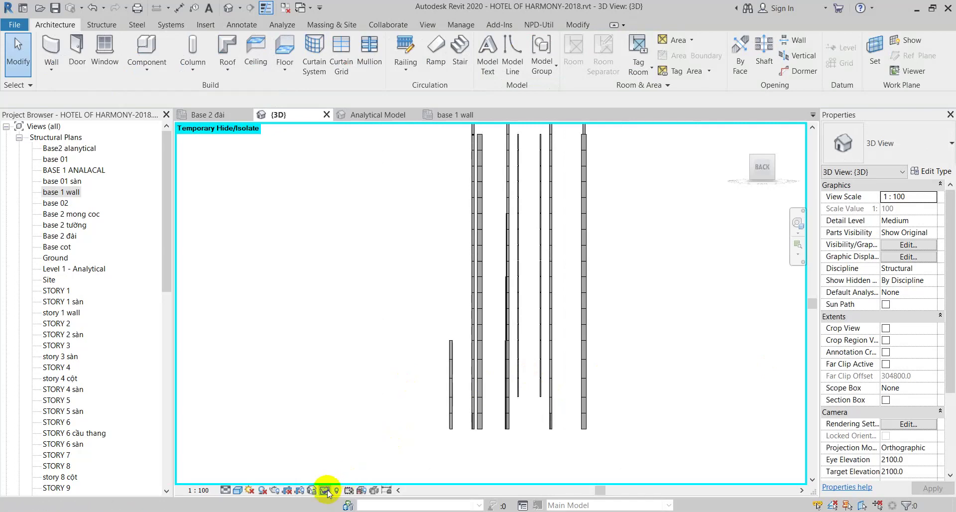
Reset the temporary isolation, then isolate the beam and floor categories in the 3D view
{"action": "key", "text": "h"}
{"action": "key", "text": "r"}
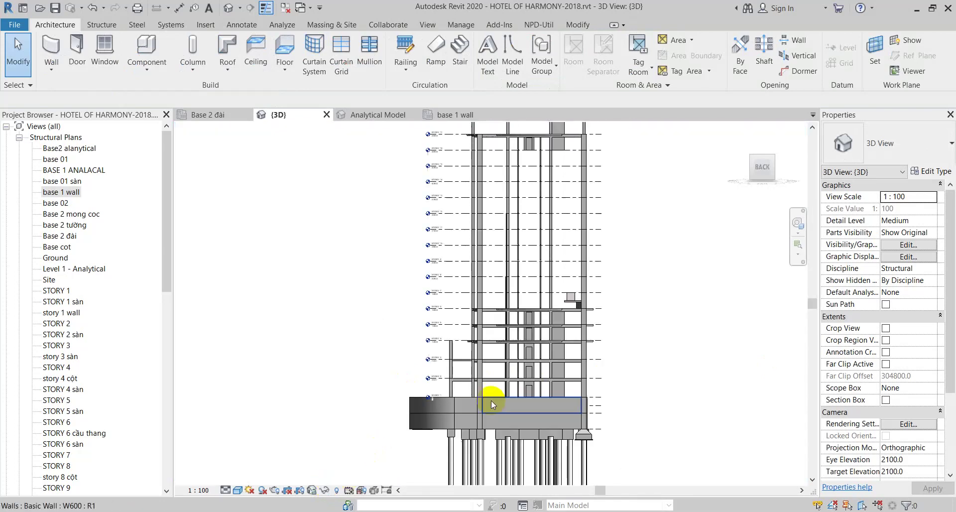
{"action": "scroll", "coordinate": [490, 389], "scroll_direction": "up", "scroll_amount": 2}
{"action": "scroll", "coordinate": [488, 384], "scroll_direction": "up", "scroll_amount": 2}
{"action": "left_click", "coordinate": [547, 343]}
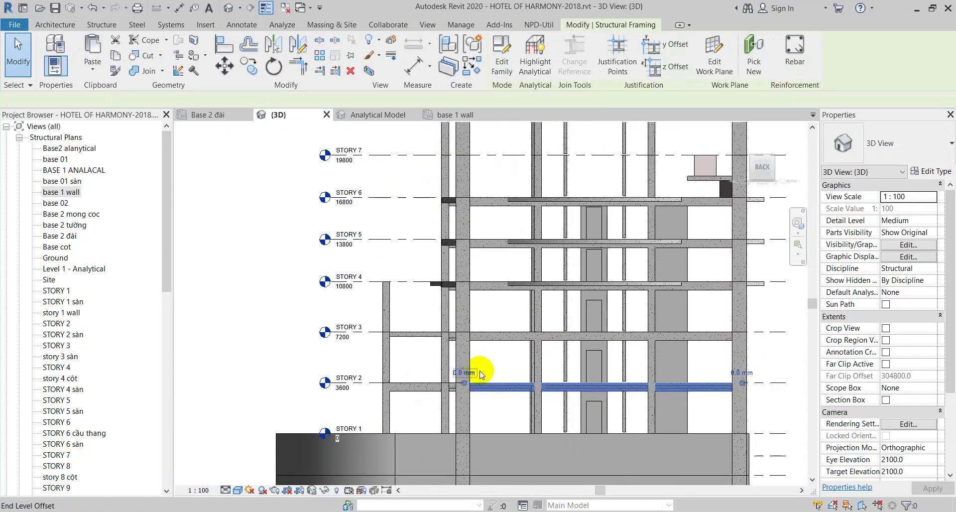
{"action": "scroll", "coordinate": [495, 411], "scroll_direction": "up", "scroll_amount": 2}
{"action": "scroll", "coordinate": [495, 410], "scroll_direction": "up", "scroll_amount": 2}
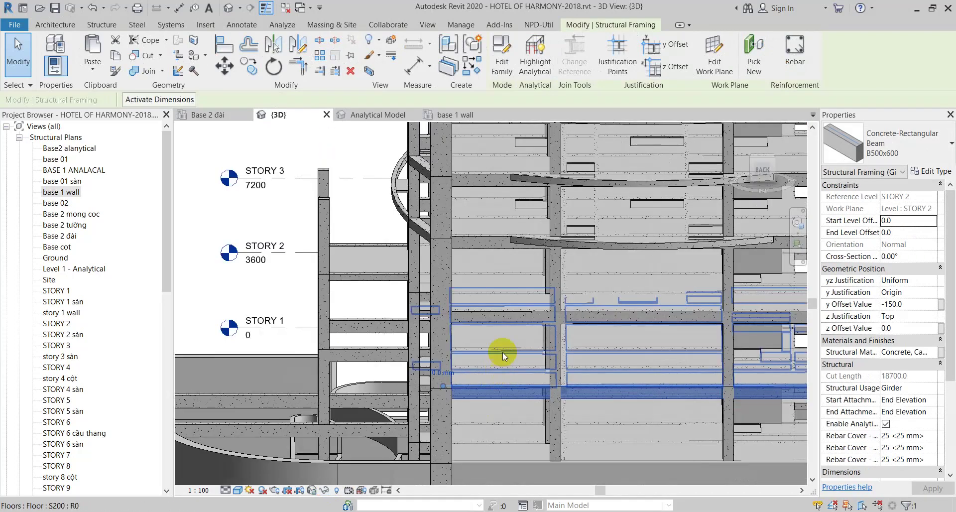
{"action": "left_click", "coordinate": [498, 354], "text": "ctrl"}
{"action": "left_click", "coordinate": [323, 489]}
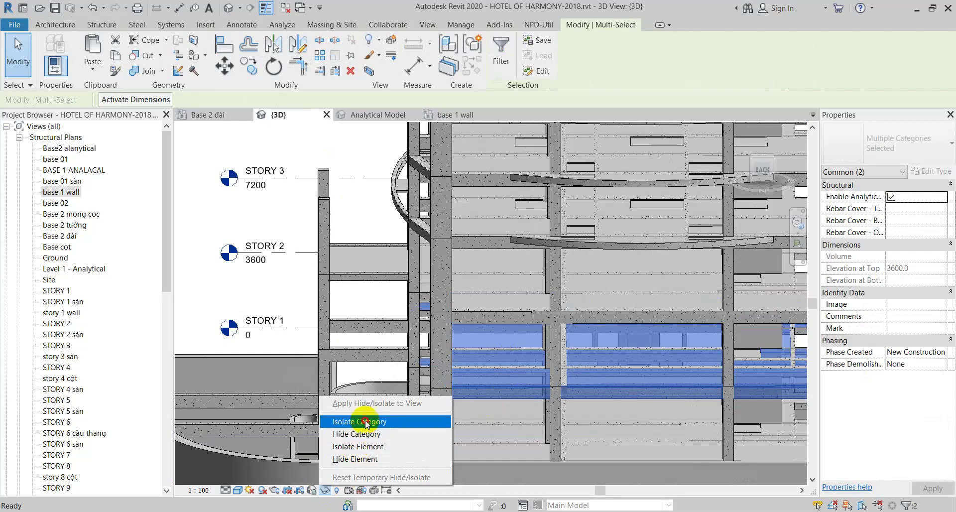
{"action": "left_click", "coordinate": [356, 446]}
{"action": "scroll", "coordinate": [477, 375], "scroll_direction": "down", "scroll_amount": 5}
{"action": "left_click", "coordinate": [756, 172]}
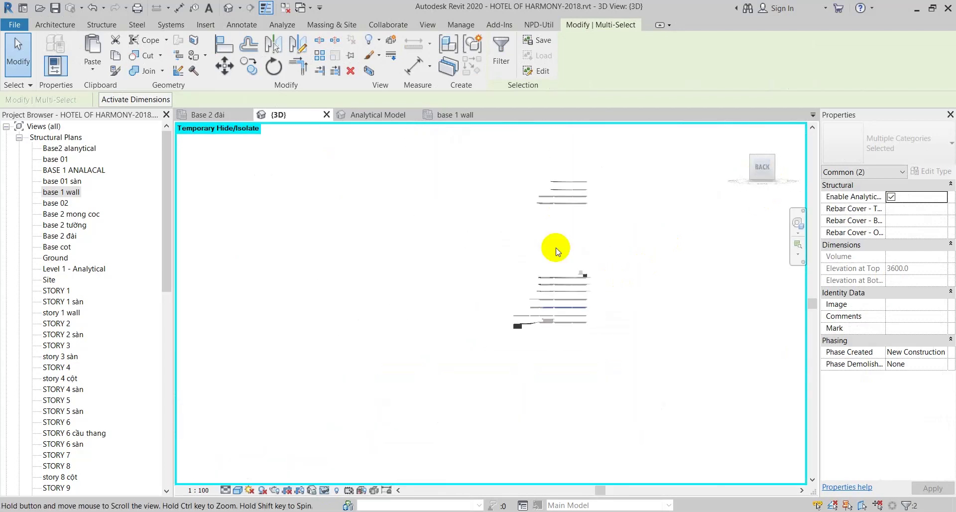
Window-select everything and filter out framing so only the Floors stay selected
{"action": "left_click_drag", "start_coordinate": [448, 159], "coordinate": [644, 409]}
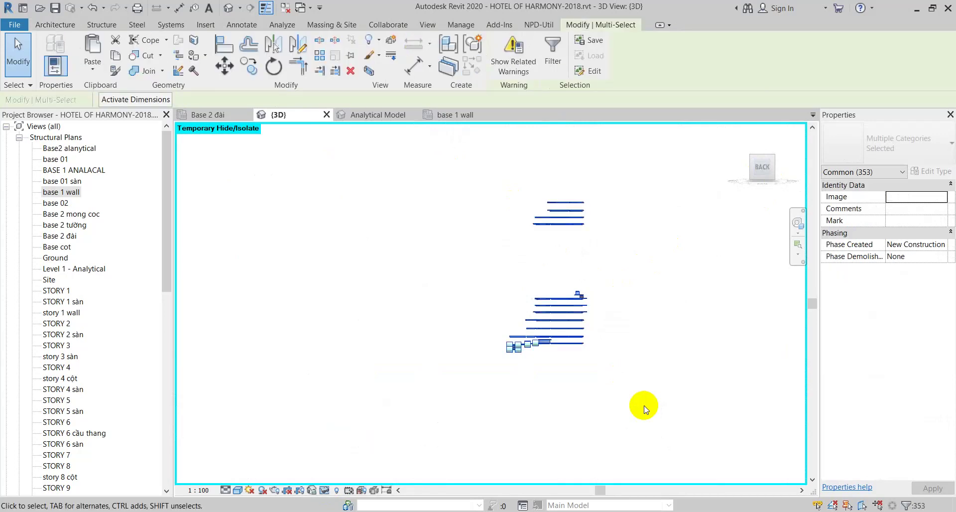
{"action": "scroll", "coordinate": [533, 341], "scroll_direction": "up", "scroll_amount": 2}
{"action": "scroll", "coordinate": [486, 319], "scroll_direction": "up", "scroll_amount": 3}
{"action": "scroll", "coordinate": [559, 294], "scroll_direction": "up", "scroll_amount": 2}
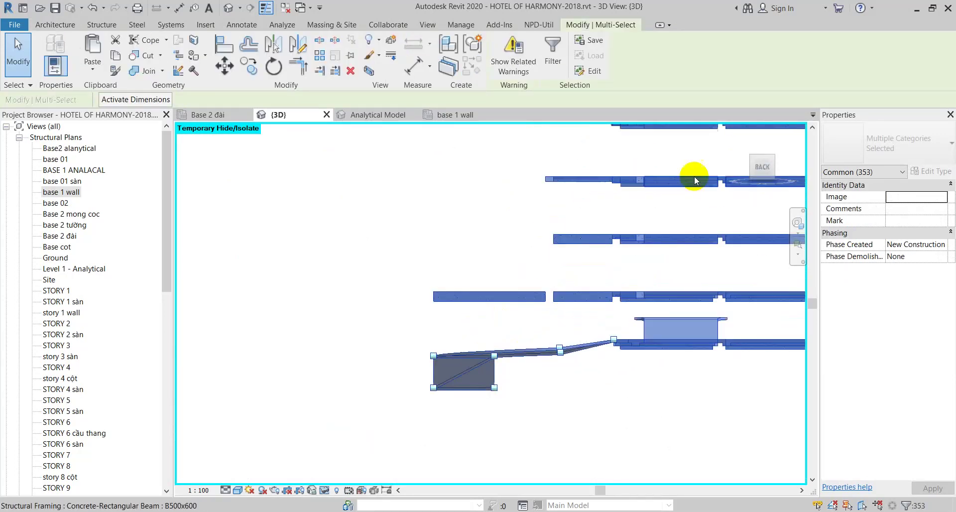
{"action": "left_click", "coordinate": [551, 47]}
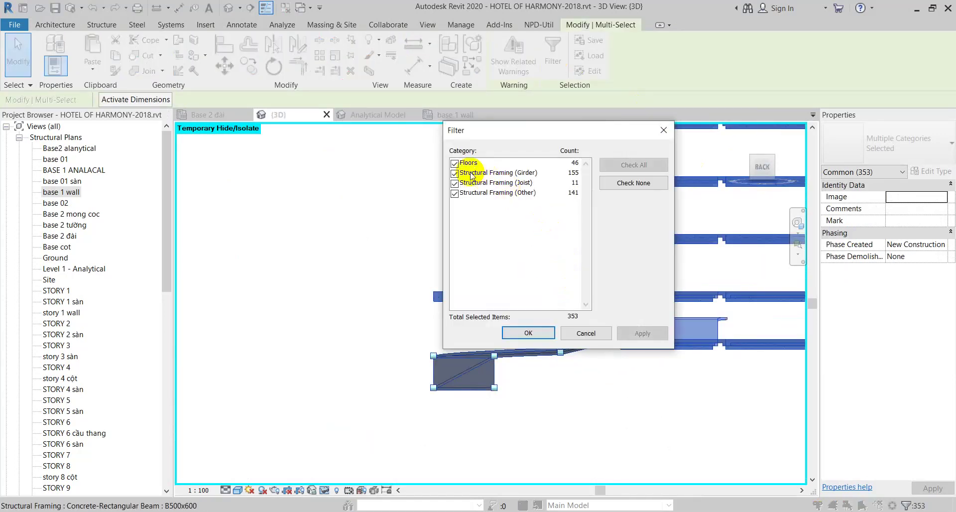
{"action": "left_click", "coordinate": [454, 174]}
{"action": "left_click", "coordinate": [454, 183]}
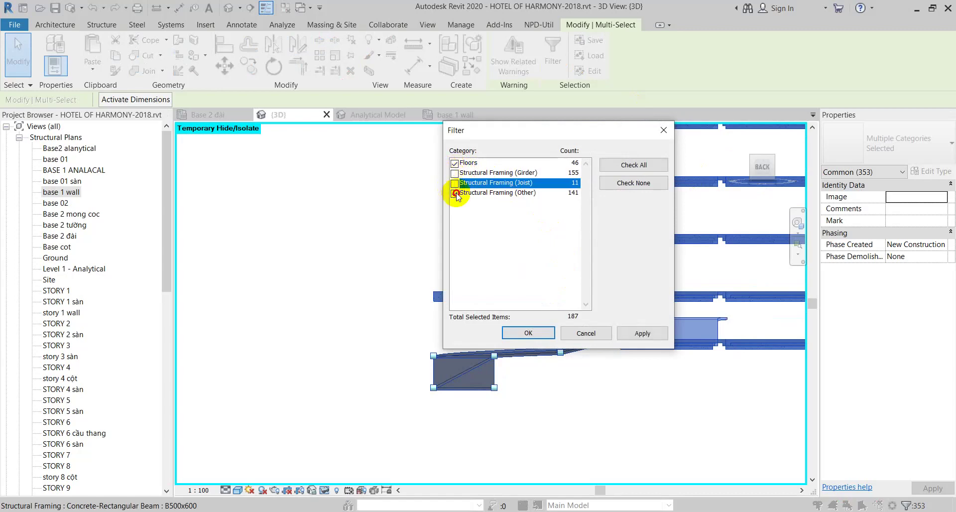
{"action": "left_click", "coordinate": [455, 193]}
{"action": "left_click", "coordinate": [528, 333]}
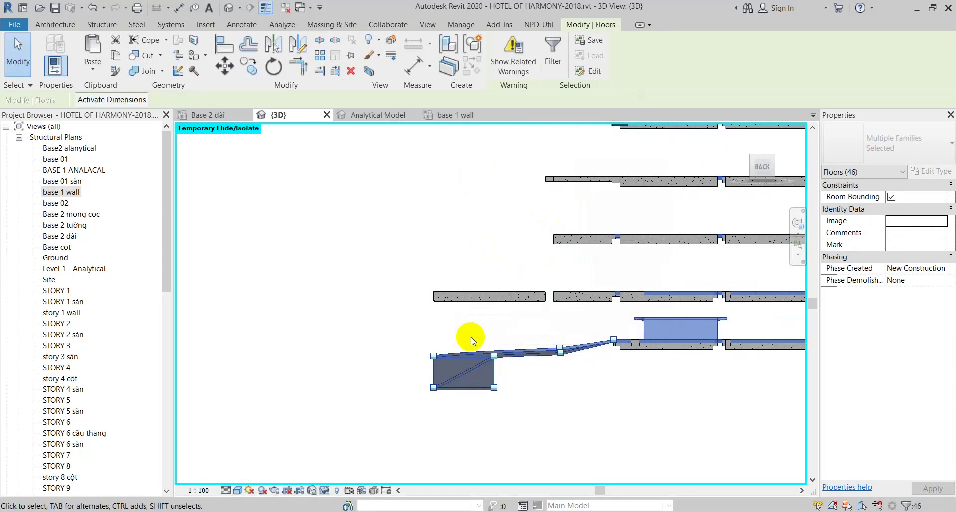
{"action": "left_click", "coordinate": [480, 380], "text": "shift"}
{"action": "mouse_move", "coordinate": [495, 358]}
{"action": "middle_mouse_down", "text": "shift"}
{"action": "mouse_move", "coordinate": [560, 424]}
{"action": "mouse_move", "coordinate": [395, 367]}
{"action": "mouse_move", "coordinate": [670, 333]}
{"action": "middle_mouse_up", "text": "shift"}
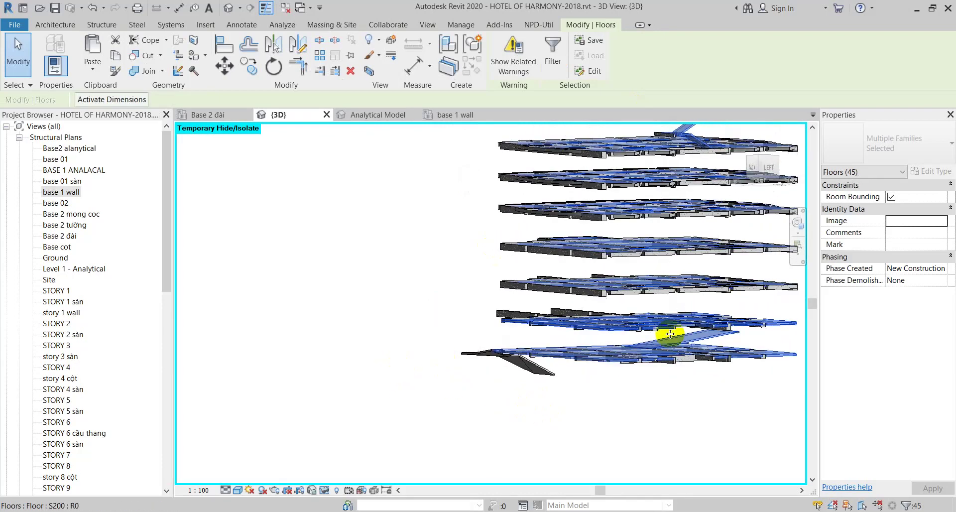
Remove the inclined ramp floors from the selection, leaving 40 slabs
{"action": "left_click", "coordinate": [704, 341], "text": "shift"}
{"action": "scroll", "coordinate": [614, 381], "scroll_direction": "down", "scroll_amount": 2}
{"action": "mouse_move", "coordinate": [614, 383]}
{"action": "middle_mouse_down"}
{"action": "mouse_move", "coordinate": [655, 374]}
{"action": "mouse_move", "coordinate": [646, 216]}
{"action": "mouse_move", "coordinate": [678, 266]}
{"action": "mouse_move", "coordinate": [646, 248]}
{"action": "mouse_move", "coordinate": [765, 166]}
{"action": "mouse_move", "coordinate": [716, 171]}
{"action": "mouse_move", "coordinate": [612, 235]}
{"action": "mouse_move", "coordinate": [472, 342]}
{"action": "middle_mouse_up"}
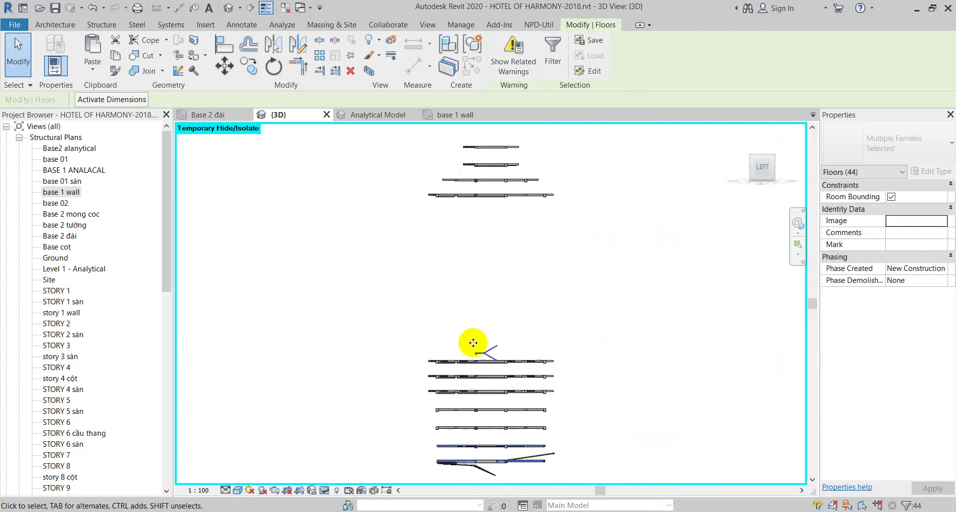
{"action": "scroll", "coordinate": [473, 342], "scroll_direction": "up", "scroll_amount": 3}
{"action": "scroll", "coordinate": [514, 369], "scroll_direction": "up", "scroll_amount": 2}
{"action": "left_click_drag", "start_coordinate": [526, 382], "coordinate": [418, 299]}
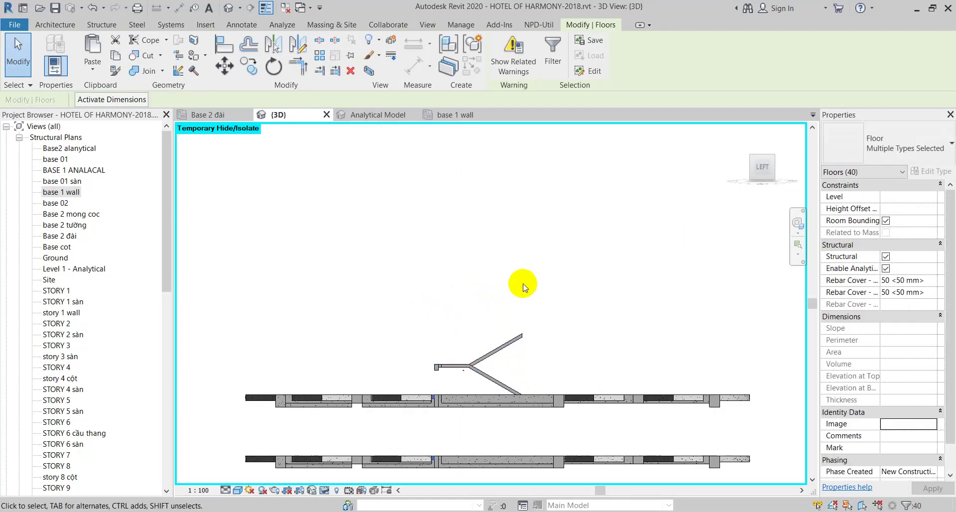
Orbit and zoom the 3D view to inspect the stacked floor slabs
{"action": "scroll", "coordinate": [522, 287], "scroll_direction": "down", "scroll_amount": 2}
{"action": "scroll", "coordinate": [538, 240], "scroll_direction": "down", "scroll_amount": 2}
{"action": "scroll", "coordinate": [496, 273], "scroll_direction": "up", "scroll_amount": 4}
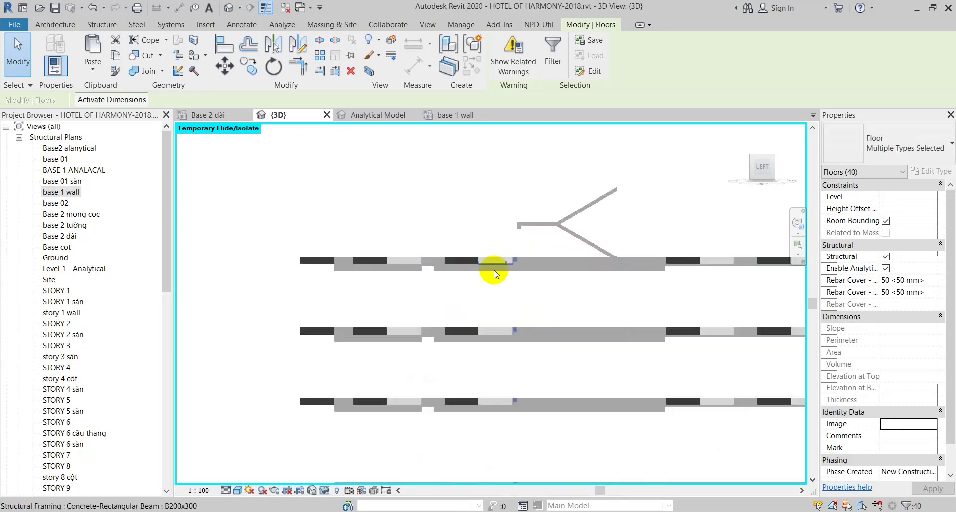
{"action": "scroll", "coordinate": [495, 272], "scroll_direction": "up", "scroll_amount": 3}
{"action": "scroll", "coordinate": [545, 411], "scroll_direction": "up", "scroll_amount": 2}
{"action": "scroll", "coordinate": [545, 411], "scroll_direction": "up", "scroll_amount": 1}
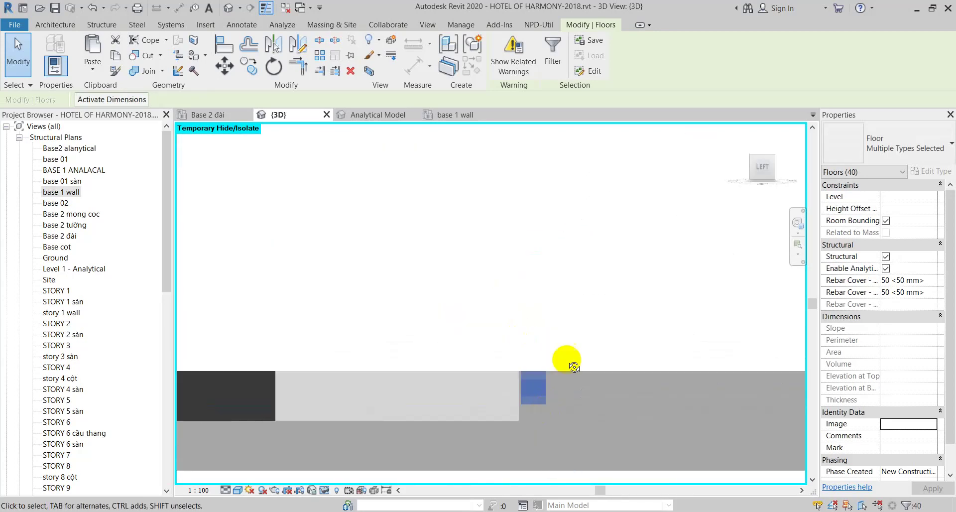
{"action": "scroll", "coordinate": [574, 367], "scroll_direction": "down", "scroll_amount": 3}
{"action": "scroll", "coordinate": [589, 347], "scroll_direction": "down", "scroll_amount": 2}
{"action": "middle_click_drag", "start_coordinate": [589, 346], "coordinate": [580, 338], "text": "shift"}
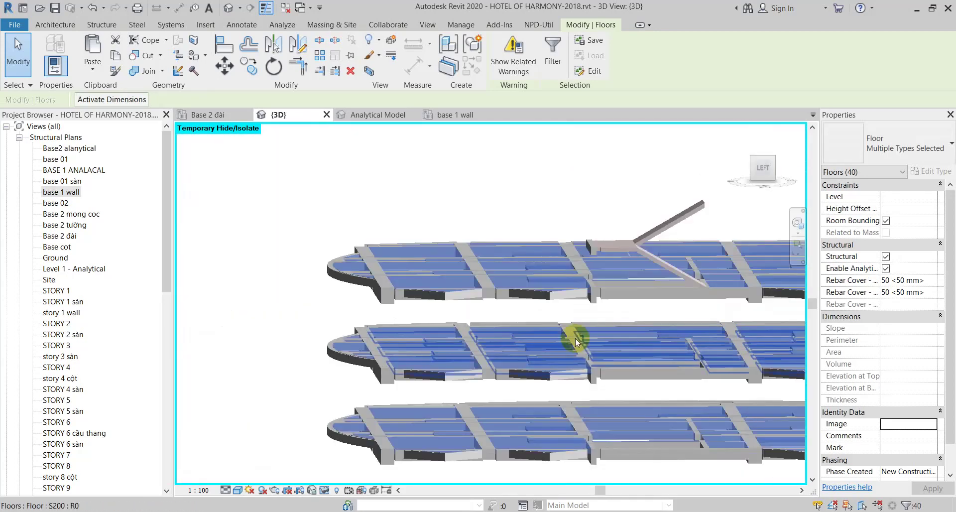
{"action": "scroll", "coordinate": [574, 339], "scroll_direction": "down", "scroll_amount": 2}
{"action": "middle_click_drag", "start_coordinate": [604, 228], "coordinate": [572, 418]}
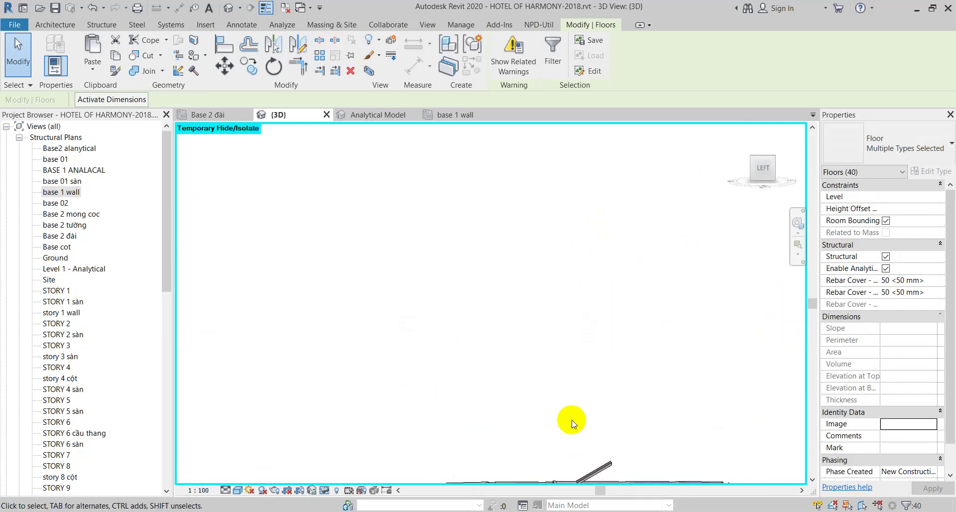
{"action": "scroll", "coordinate": [576, 286], "scroll_direction": "down", "scroll_amount": 2}
{"action": "scroll", "coordinate": [556, 277], "scroll_direction": "down", "scroll_amount": 2}
{"action": "scroll", "coordinate": [556, 277], "scroll_direction": "up", "scroll_amount": 3}
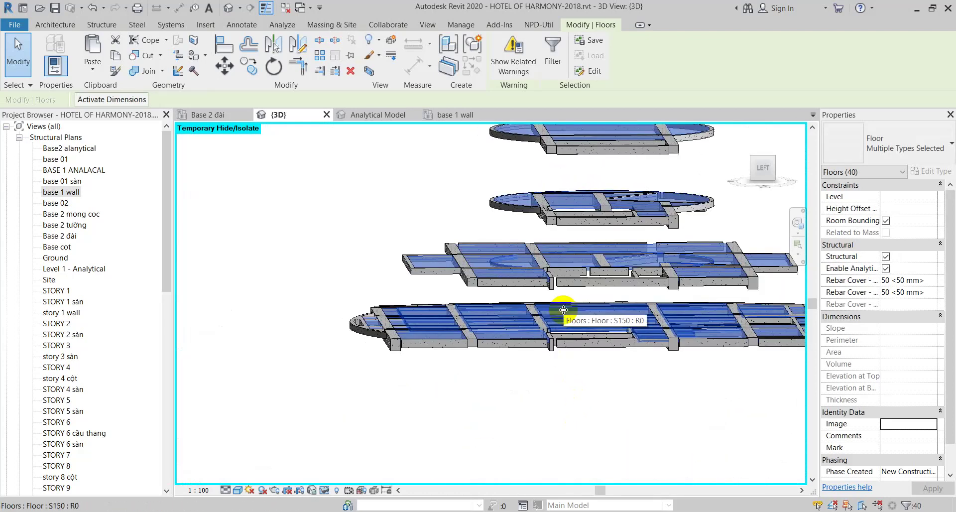
{"action": "scroll", "coordinate": [647, 219], "scroll_direction": "up", "scroll_amount": 1}
{"action": "mouse_move", "coordinate": [737, 244]}
{"action": "middle_mouse_down", "text": "shift"}
{"action": "mouse_move", "coordinate": [674, 273]}
{"action": "mouse_move", "coordinate": [697, 324]}
{"action": "mouse_move", "coordinate": [687, 320]}
{"action": "mouse_move", "coordinate": [687, 332]}
{"action": "middle_mouse_up", "text": "shift"}
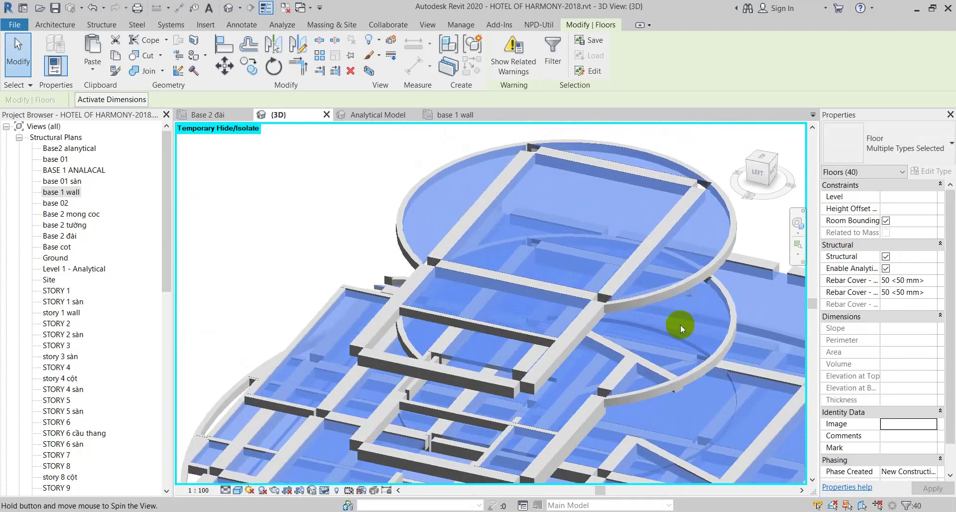
{"action": "scroll", "coordinate": [605, 247], "scroll_direction": "down", "scroll_amount": 5}
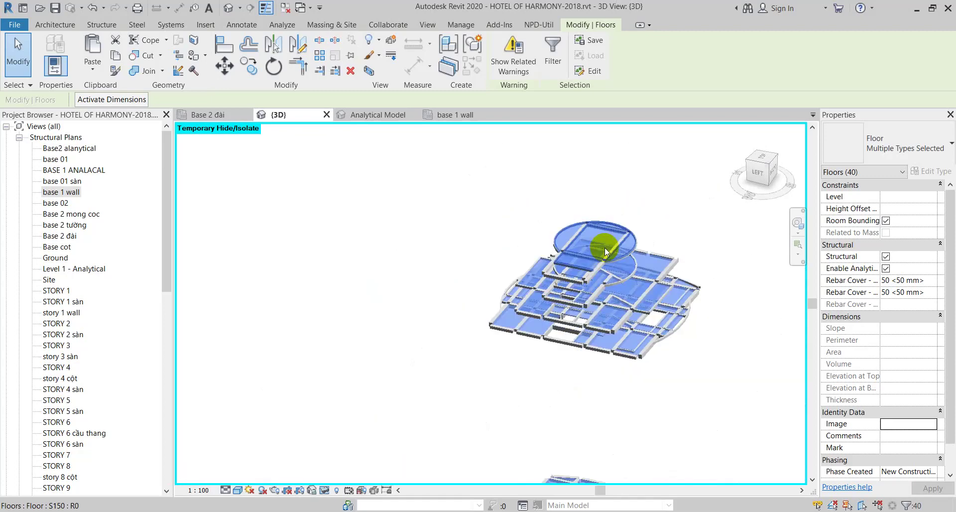
{"action": "mouse_move", "coordinate": [605, 247]}
{"action": "middle_mouse_down", "text": "shift"}
{"action": "mouse_move", "coordinate": [587, 199]}
{"action": "mouse_move", "coordinate": [630, 406]}
{"action": "middle_mouse_up", "text": "shift"}
{"action": "scroll", "coordinate": [613, 353], "scroll_direction": "up", "scroll_amount": 3}
{"action": "scroll", "coordinate": [614, 352], "scroll_direction": "up", "scroll_amount": 2}
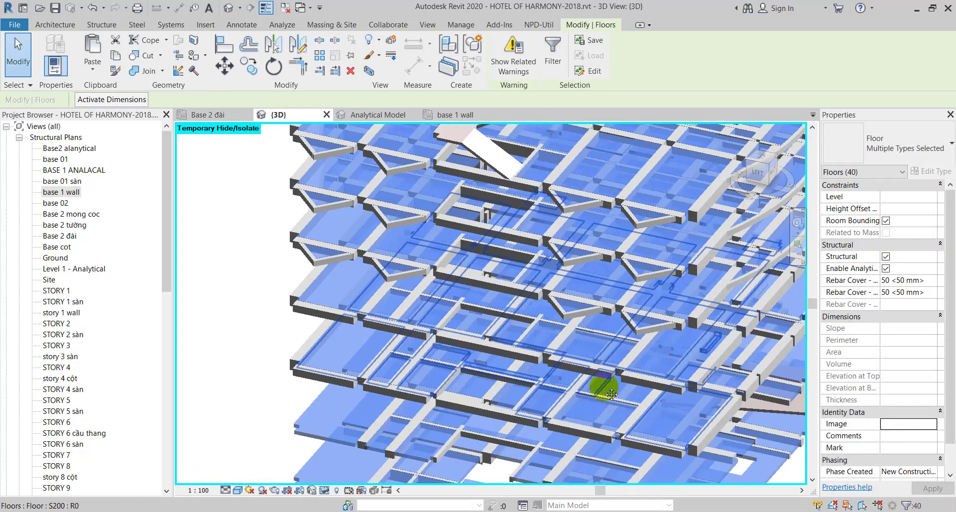
{"action": "scroll", "coordinate": [614, 413], "scroll_direction": "up", "scroll_amount": 3}
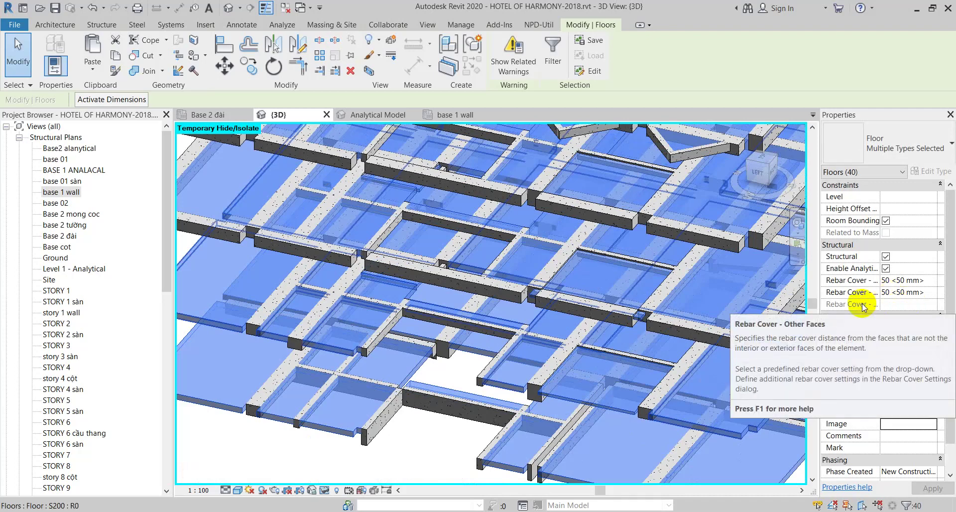
Select the S100 and S200 slabs on STORY 1 and STORY 2 to check their levels
{"action": "left_click", "coordinate": [714, 296]}
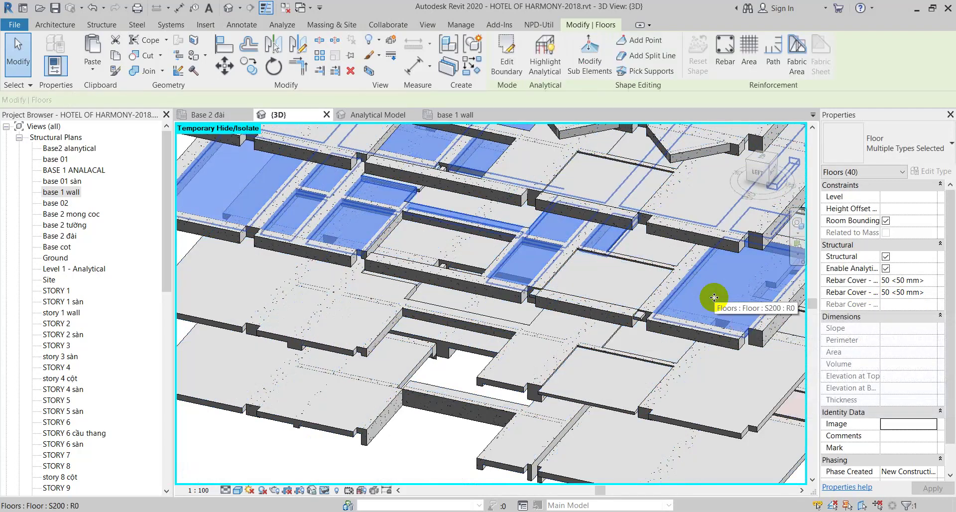
{"action": "left_click", "coordinate": [626, 382]}
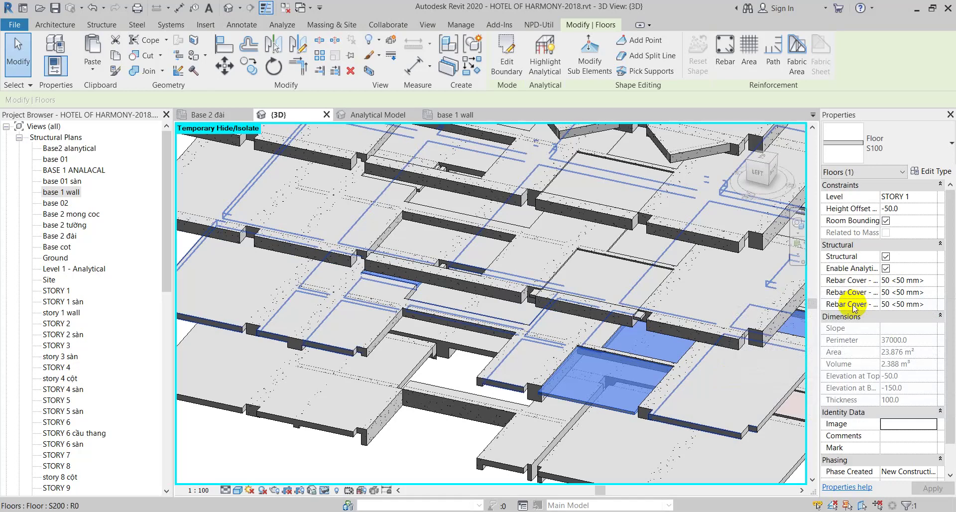
{"action": "left_click", "coordinate": [534, 348]}
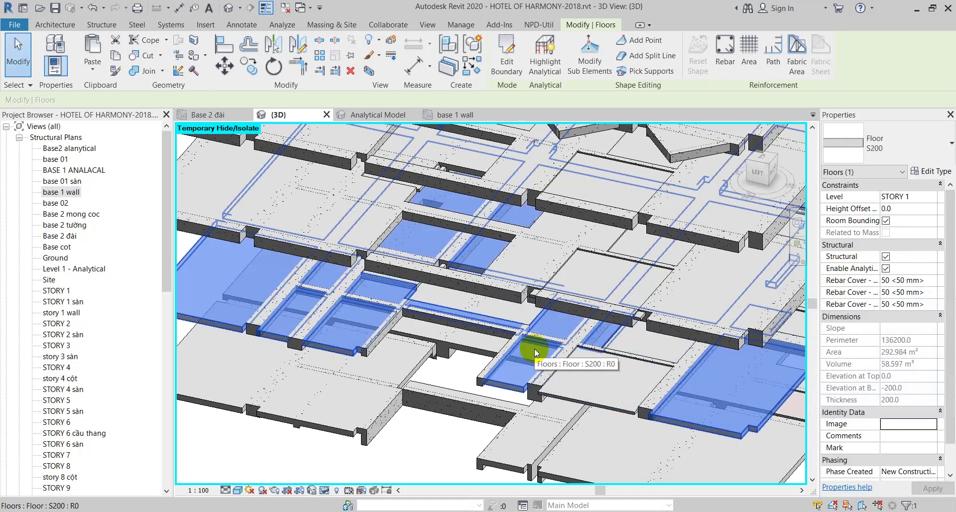
{"action": "left_click", "coordinate": [544, 263]}
{"action": "left_click", "coordinate": [544, 262]}
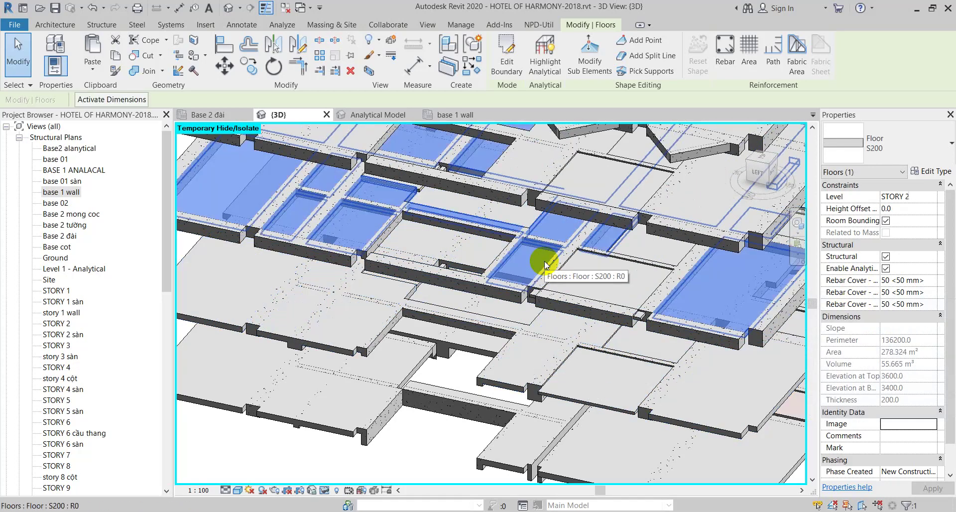
{"action": "scroll", "coordinate": [544, 261], "scroll_direction": "down", "scroll_amount": 5}
Check the S200 slabs on STORY 4 through STORY 6, then hide the analytical model
{"action": "left_click", "coordinate": [585, 176]}
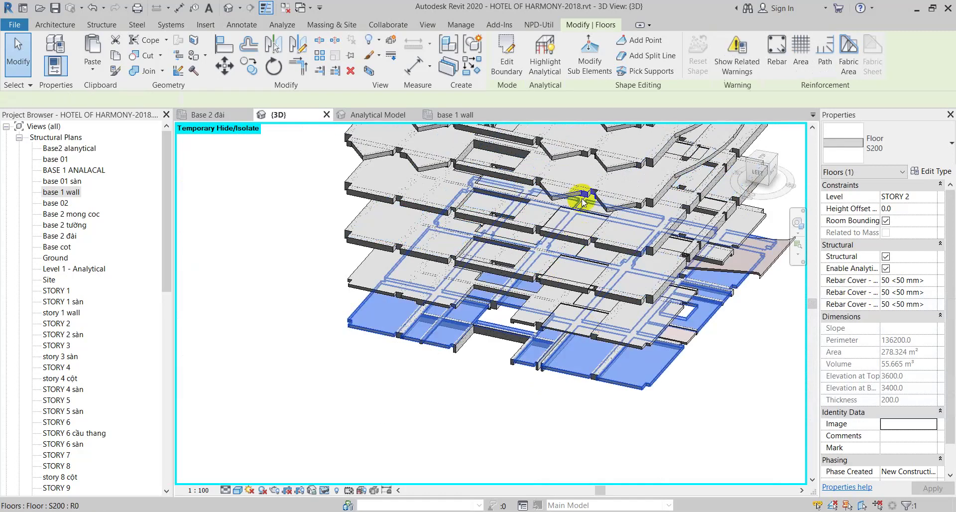
{"action": "scroll", "coordinate": [569, 339], "scroll_direction": "up", "scroll_amount": 3}
{"action": "left_click", "coordinate": [580, 277]}
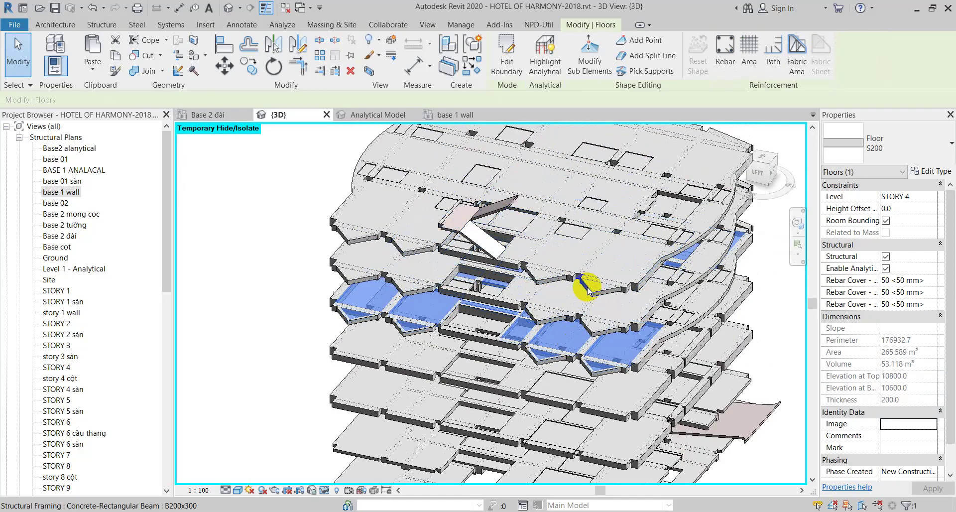
{"action": "left_click", "coordinate": [580, 198]}
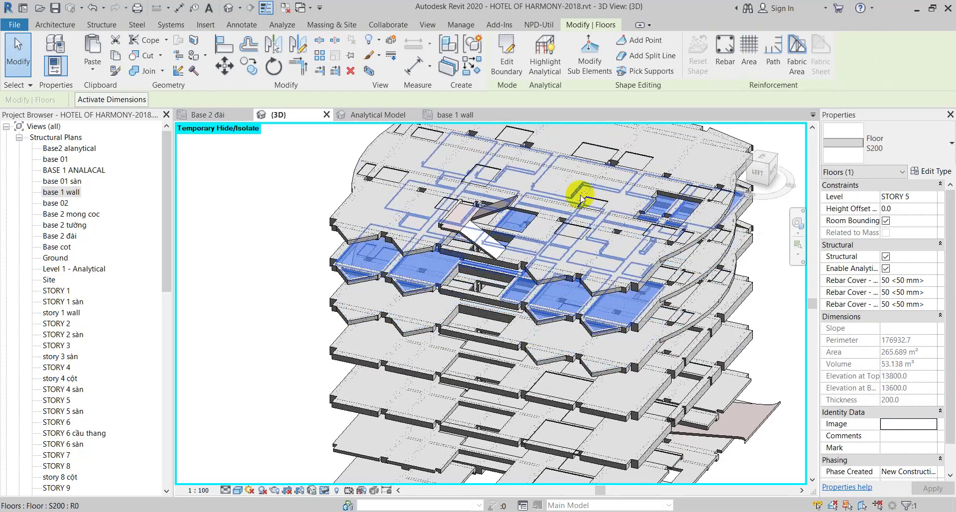
{"action": "left_click", "coordinate": [619, 191]}
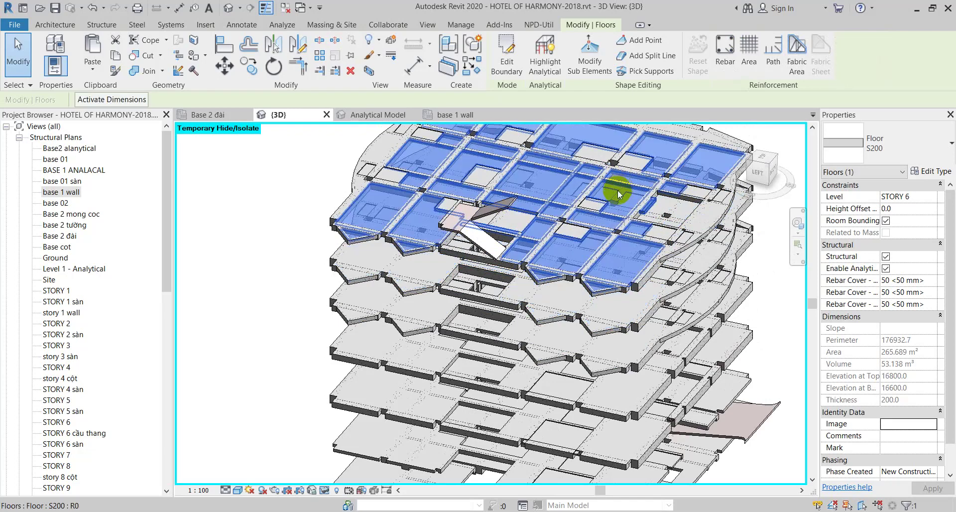
{"action": "left_click", "coordinate": [324, 491]}
Reset the temporary isolation and isolate the Floors category using the STORY 6 slab
{"action": "key", "text": "h"}
{"action": "key", "text": "r"}
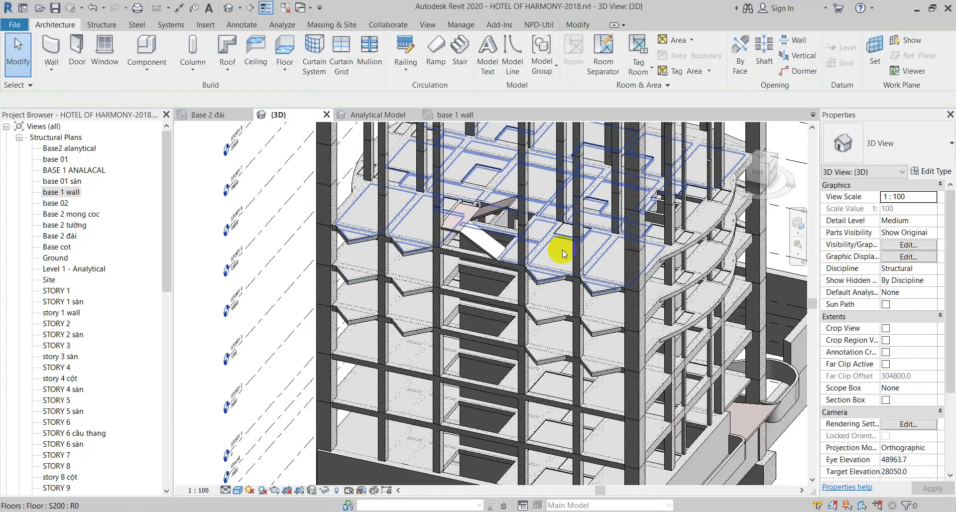
{"action": "left_click", "coordinate": [374, 453]}
{"action": "left_click", "coordinate": [324, 489]}
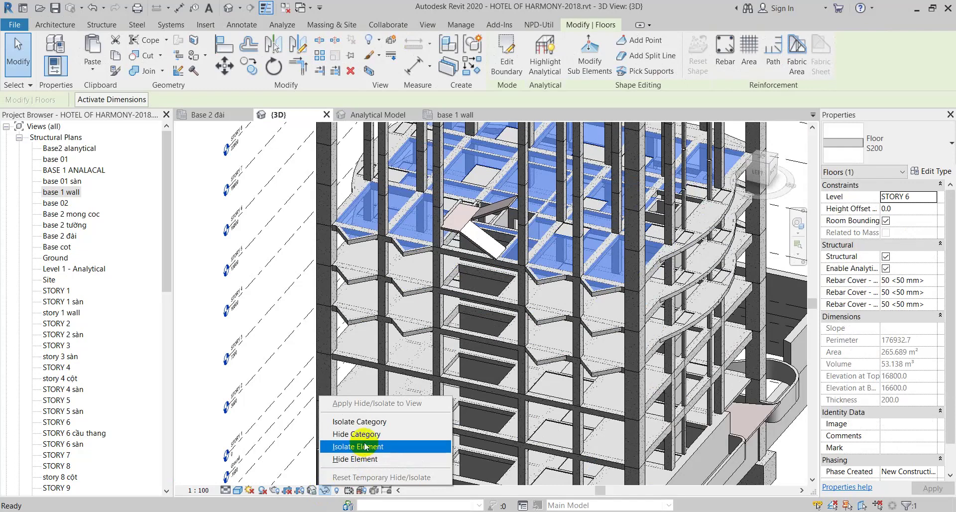
{"action": "left_click", "coordinate": [366, 422]}
{"action": "scroll", "coordinate": [500, 321], "scroll_direction": "down", "scroll_amount": 3}
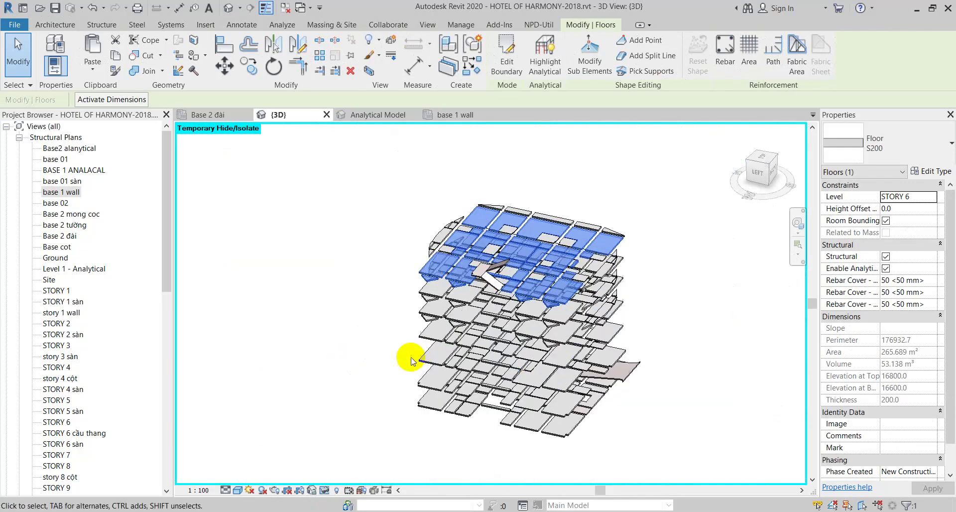
{"action": "middle_click_drag", "start_coordinate": [417, 363], "coordinate": [529, 239], "text": "shift"}
{"action": "scroll", "coordinate": [524, 239], "scroll_direction": "up", "scroll_amount": 2}
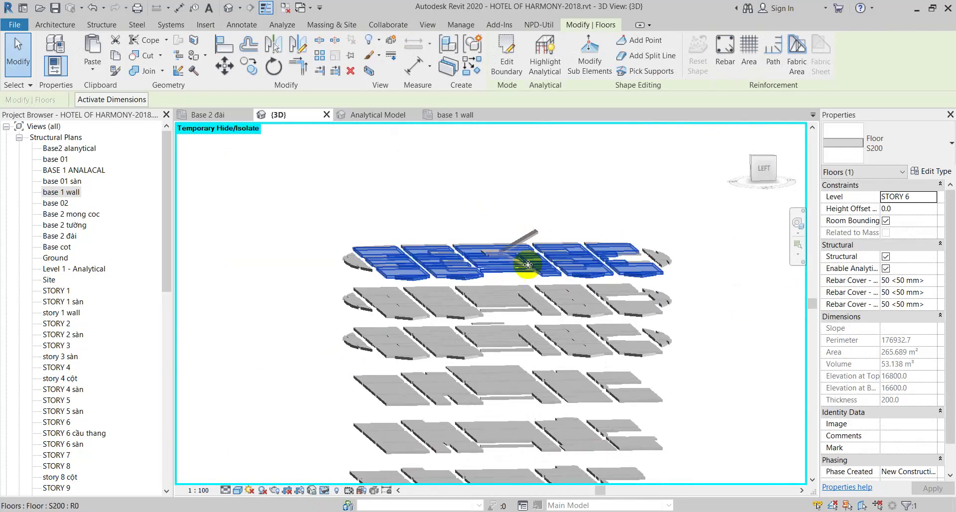
Inspect the sloped S150 floors, window-select all 43 floors, and drop the curved one
{"action": "left_click", "coordinate": [524, 239]}
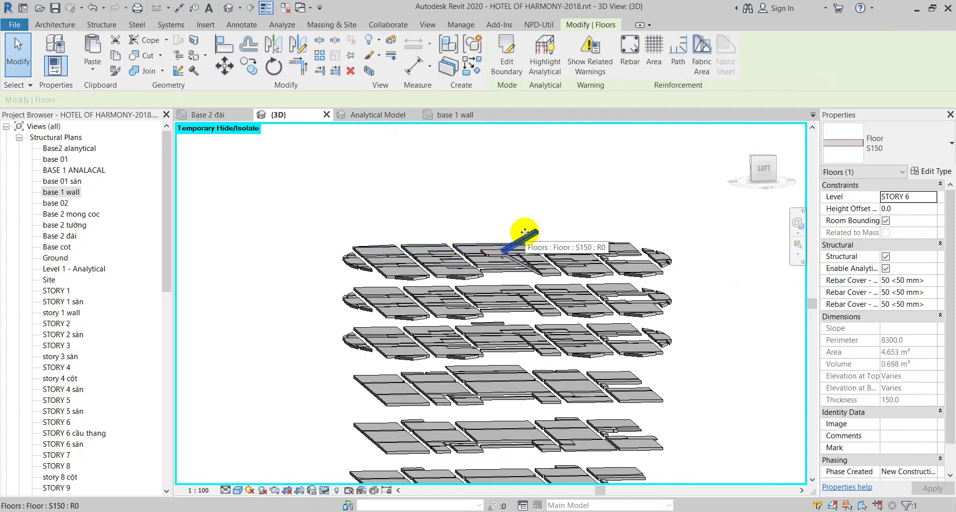
{"action": "scroll", "coordinate": [493, 260], "scroll_direction": "up", "scroll_amount": 2}
{"action": "left_click", "coordinate": [527, 272]}
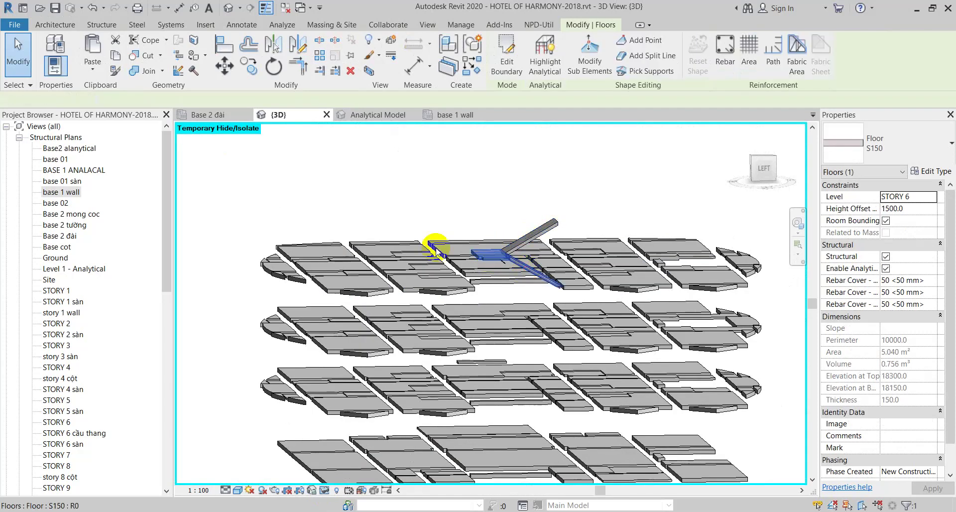
{"action": "scroll", "coordinate": [434, 247], "scroll_direction": "down", "scroll_amount": 4}
{"action": "left_click_drag", "start_coordinate": [320, 199], "coordinate": [565, 420]}
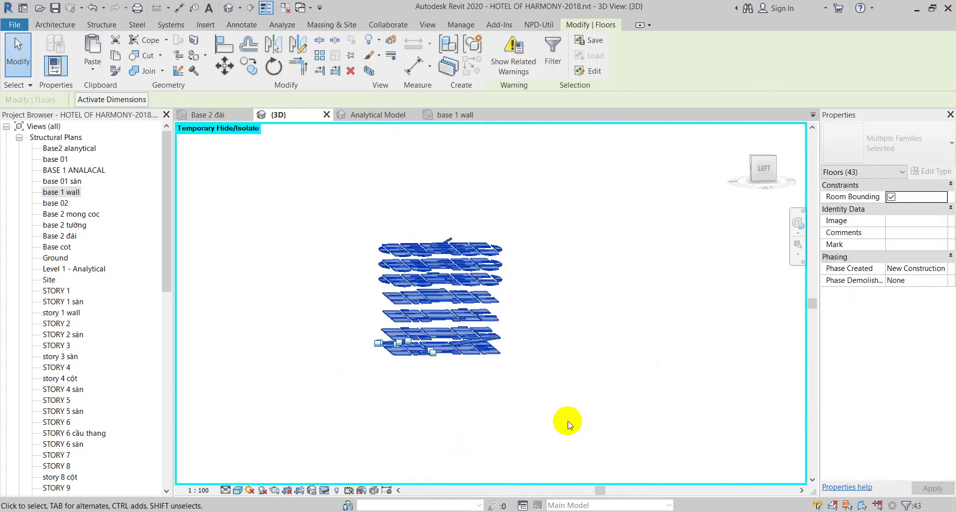
{"action": "scroll", "coordinate": [405, 341], "scroll_direction": "up", "scroll_amount": 2}
{"action": "scroll", "coordinate": [384, 362], "scroll_direction": "up", "scroll_amount": 3}
{"action": "mouse_move", "coordinate": [384, 362]}
{"action": "middle_mouse_down", "text": "shift"}
{"action": "mouse_move", "coordinate": [443, 409]}
{"action": "mouse_move", "coordinate": [427, 409]}
{"action": "mouse_move", "coordinate": [629, 458]}
{"action": "mouse_move", "coordinate": [340, 434]}
{"action": "middle_mouse_up", "text": "shift"}
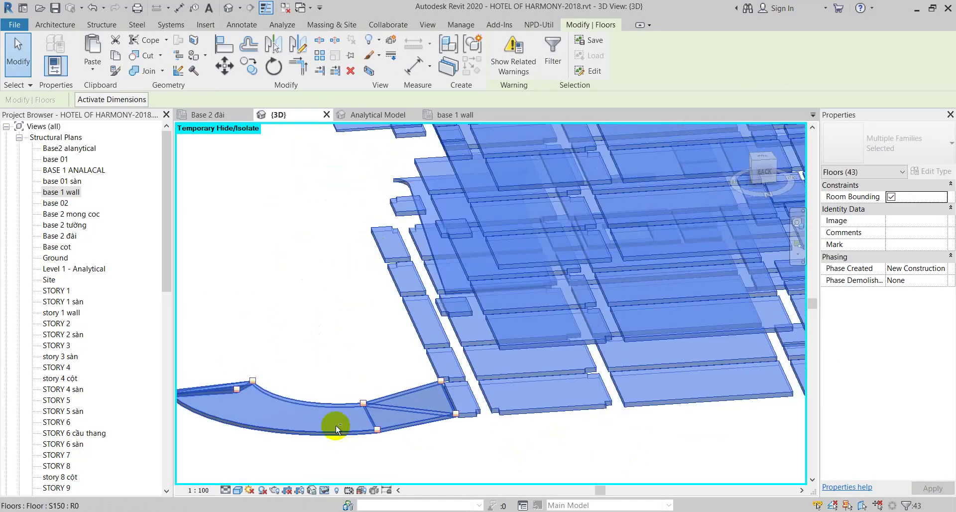
{"action": "left_click", "coordinate": [335, 425], "text": "shift"}
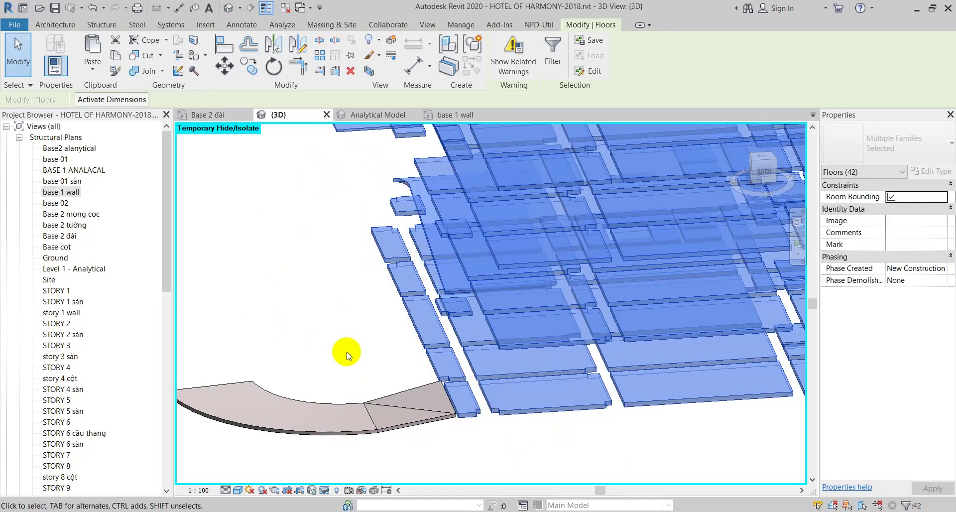
{"action": "scroll", "coordinate": [347, 354], "scroll_direction": "down", "scroll_amount": 3}
{"action": "scroll", "coordinate": [380, 375], "scroll_direction": "down", "scroll_amount": 2}
Filter the selection to floors, remove one more, orbit to inspect, then clear the selection
{"action": "left_click", "coordinate": [549, 44]}
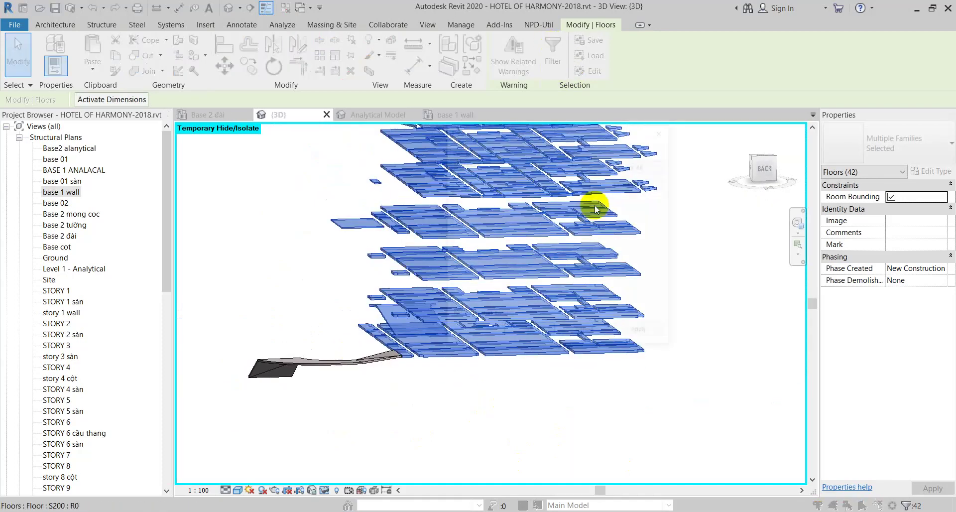
{"action": "left_click", "coordinate": [528, 331]}
{"action": "mouse_move", "coordinate": [380, 315]}
{"action": "middle_mouse_down", "text": "shift"}
{"action": "mouse_move", "coordinate": [297, 275]}
{"action": "mouse_move", "coordinate": [192, 384]}
{"action": "mouse_move", "coordinate": [375, 399]}
{"action": "mouse_move", "coordinate": [235, 352]}
{"action": "mouse_move", "coordinate": [239, 294]}
{"action": "mouse_move", "coordinate": [560, 342]}
{"action": "middle_mouse_up", "text": "shift"}
{"action": "left_click", "coordinate": [560, 342], "text": "shift"}
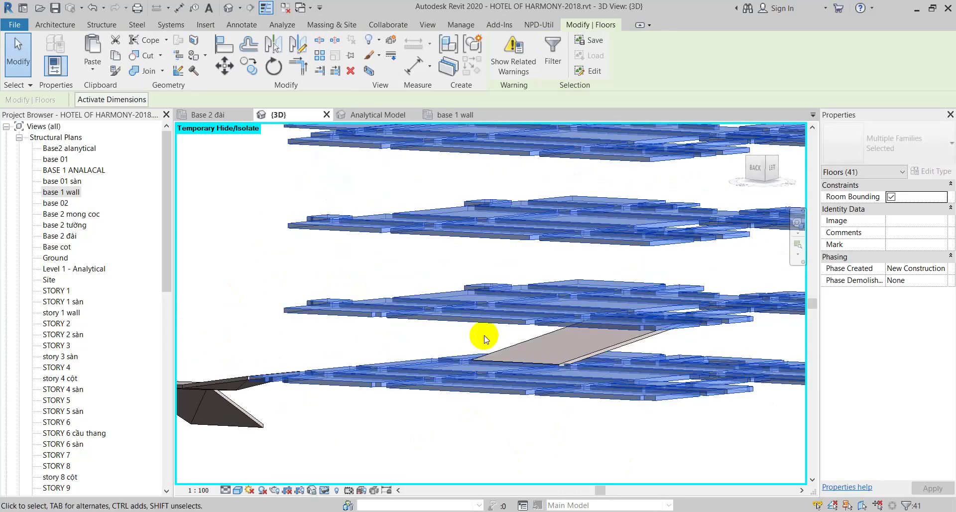
{"action": "mouse_move", "coordinate": [486, 334]}
{"action": "middle_mouse_down", "text": "shift"}
{"action": "mouse_move", "coordinate": [313, 322]}
{"action": "mouse_move", "coordinate": [285, 373]}
{"action": "middle_mouse_up", "text": "shift"}
{"action": "scroll", "coordinate": [474, 392], "scroll_direction": "up", "scroll_amount": 3}
{"action": "scroll", "coordinate": [462, 384], "scroll_direction": "up", "scroll_amount": 2}
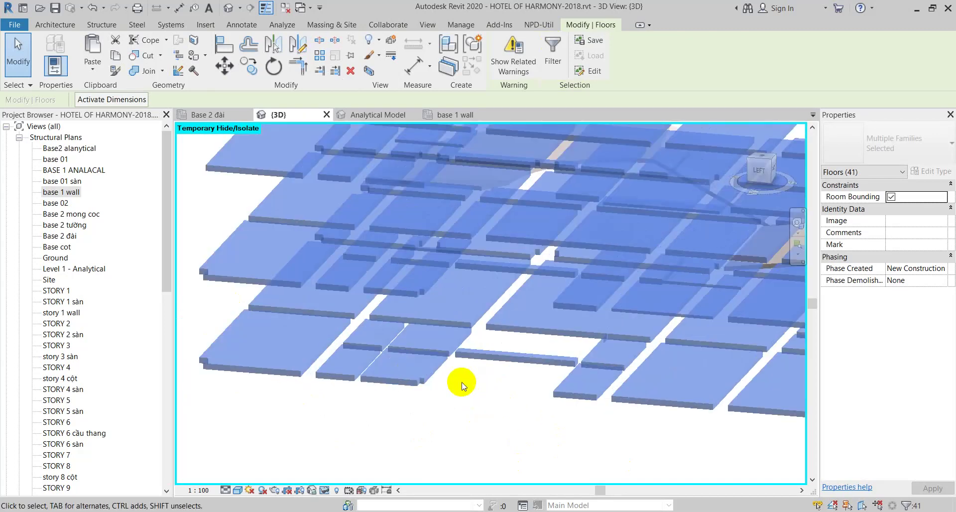
{"action": "scroll", "coordinate": [465, 381], "scroll_direction": "down", "scroll_amount": 4}
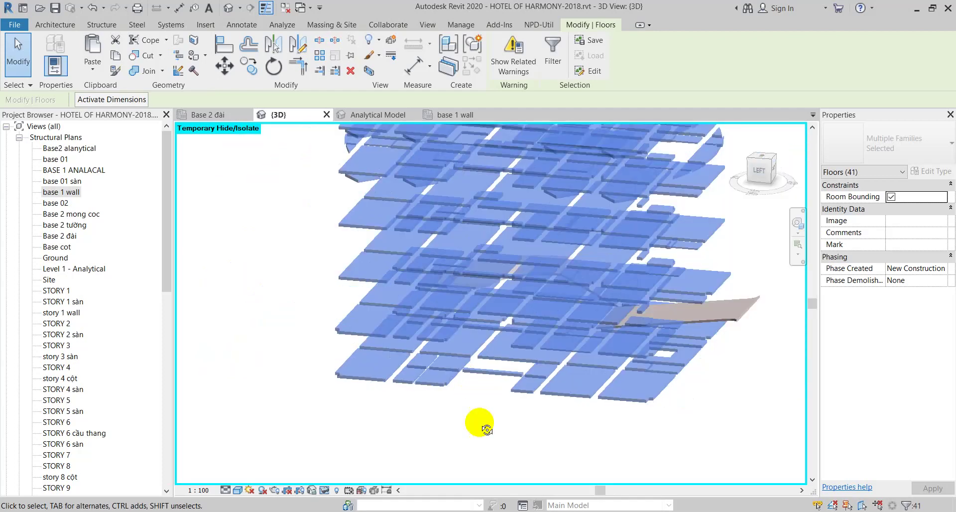
{"action": "mouse_move", "coordinate": [482, 426]}
{"action": "middle_mouse_down", "text": "shift"}
{"action": "mouse_move", "coordinate": [495, 395]}
{"action": "mouse_move", "coordinate": [502, 436]}
{"action": "middle_mouse_up", "text": "shift"}
{"action": "left_click", "coordinate": [502, 436]}
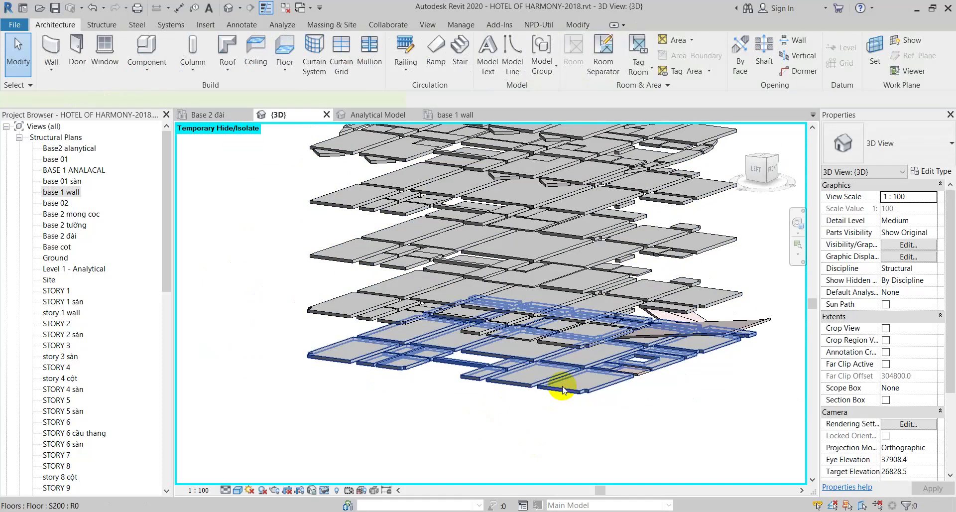
Inspect floors from STORY 2 up to STORY 6, including the 5.504 m² top-level piece
{"action": "left_click", "coordinate": [563, 389]}
{"action": "mouse_move", "coordinate": [562, 390]}
{"action": "middle_mouse_down", "text": "shift"}
{"action": "mouse_move", "coordinate": [561, 427]}
{"action": "mouse_move", "coordinate": [578, 304]}
{"action": "mouse_move", "coordinate": [572, 386]}
{"action": "mouse_move", "coordinate": [576, 335]}
{"action": "mouse_move", "coordinate": [554, 279]}
{"action": "middle_mouse_up", "text": "shift"}
{"action": "left_click", "coordinate": [558, 290]}
{"action": "left_click", "coordinate": [558, 261]}
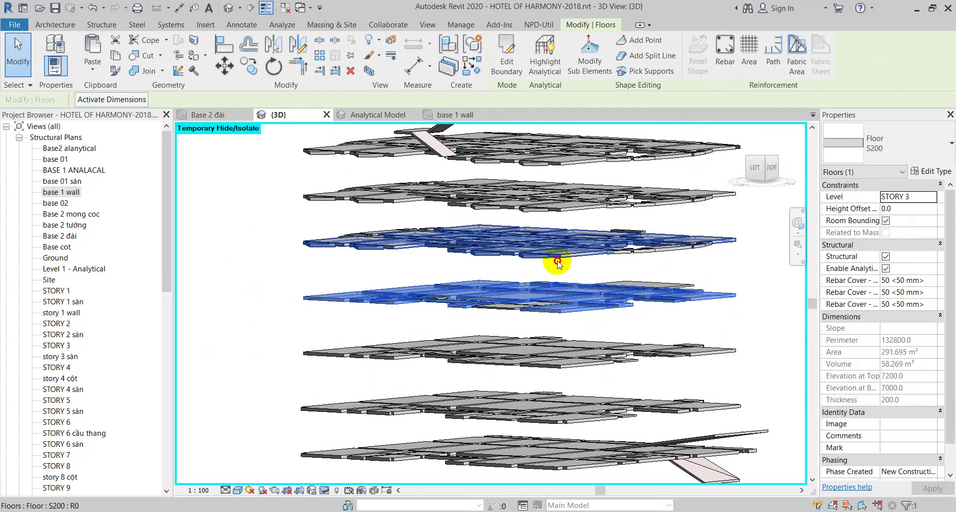
{"action": "left_click", "coordinate": [561, 206]}
{"action": "left_click", "coordinate": [564, 156]}
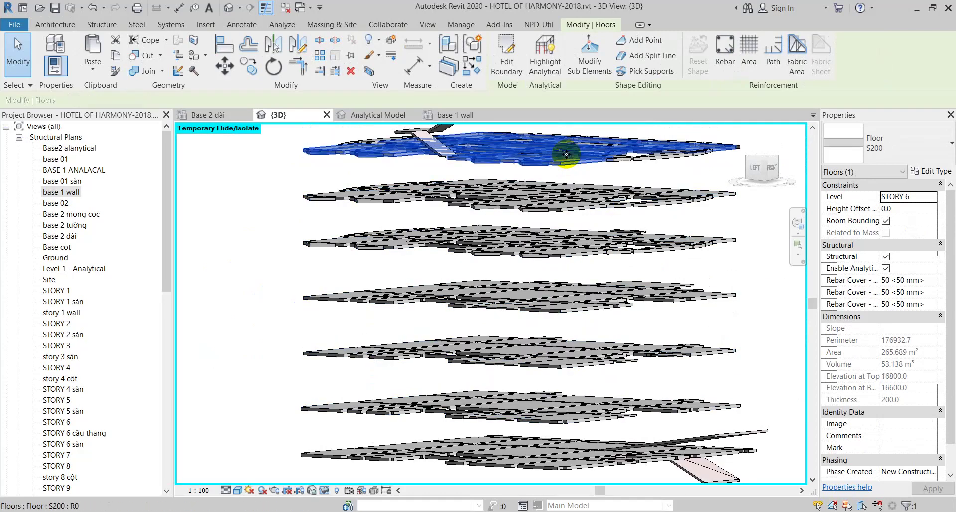
{"action": "left_click", "coordinate": [641, 164]}
{"action": "scroll", "coordinate": [647, 167], "scroll_direction": "up", "scroll_amount": 3}
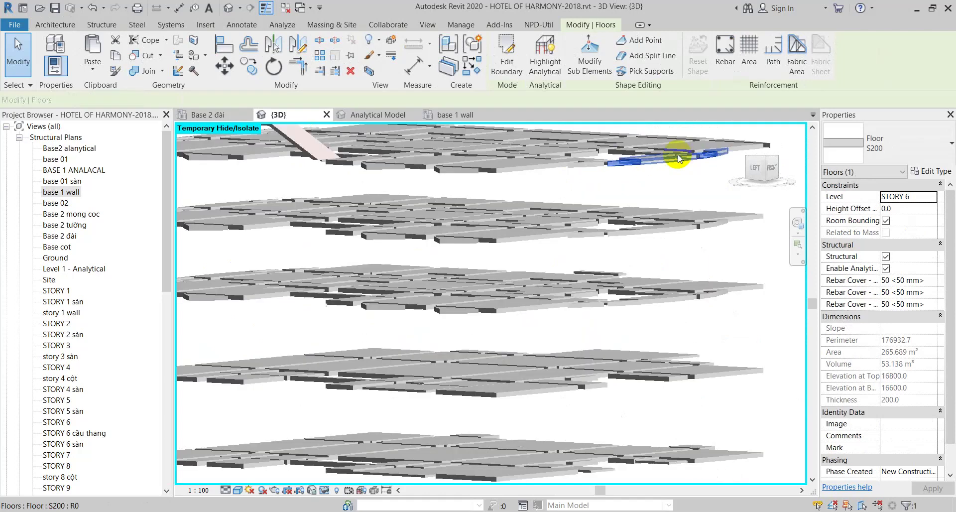
{"action": "left_click", "coordinate": [662, 169]}
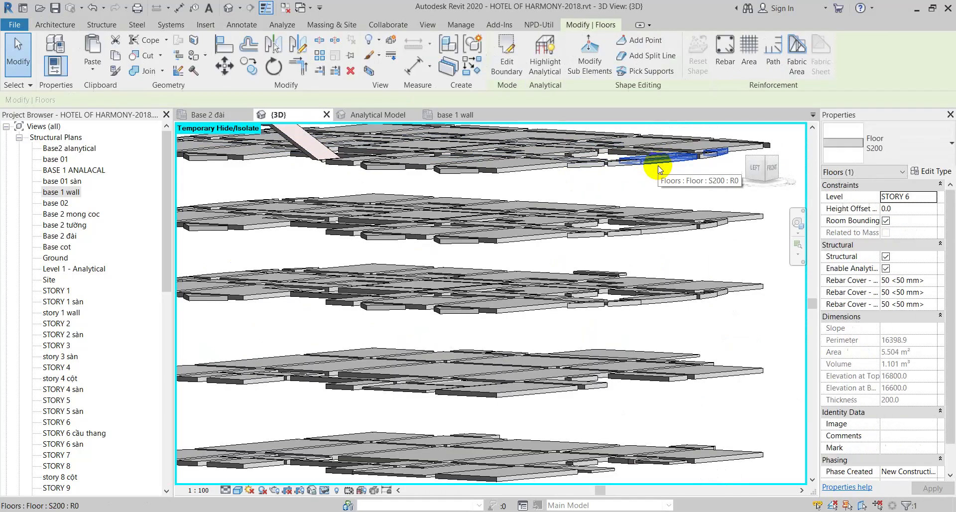
Orbit out to view the whole stacked building and clear the floor selection
{"action": "mouse_move", "coordinate": [629, 187]}
{"action": "middle_mouse_down", "text": "shift"}
{"action": "mouse_move", "coordinate": [439, 170]}
{"action": "mouse_move", "coordinate": [454, 181]}
{"action": "mouse_move", "coordinate": [512, 145]}
{"action": "mouse_move", "coordinate": [492, 138]}
{"action": "mouse_move", "coordinate": [621, 171]}
{"action": "middle_mouse_up", "text": "shift"}
{"action": "scroll", "coordinate": [498, 151], "scroll_direction": "down", "scroll_amount": 3}
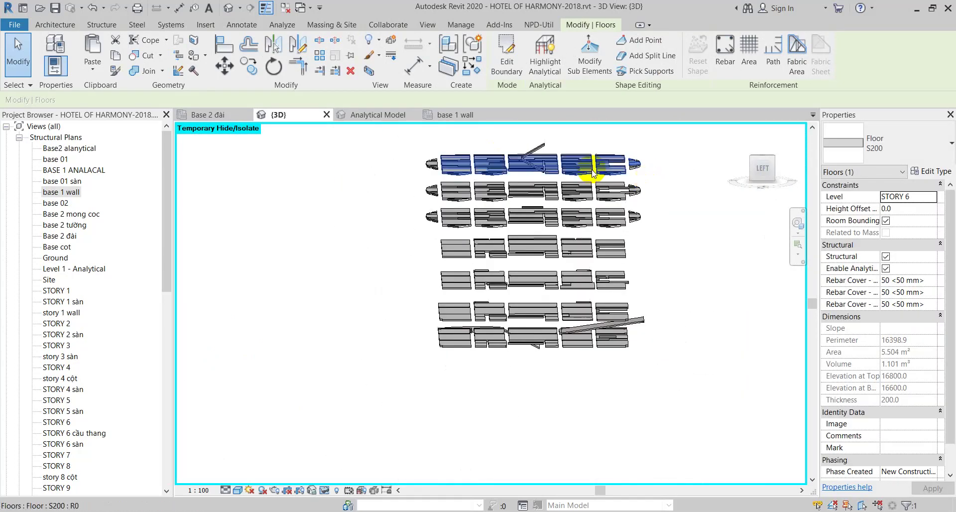
{"action": "mouse_move", "coordinate": [539, 209]}
{"action": "middle_mouse_down", "text": "shift"}
{"action": "mouse_move", "coordinate": [604, 213]}
{"action": "mouse_move", "coordinate": [640, 170]}
{"action": "middle_mouse_up", "text": "shift"}
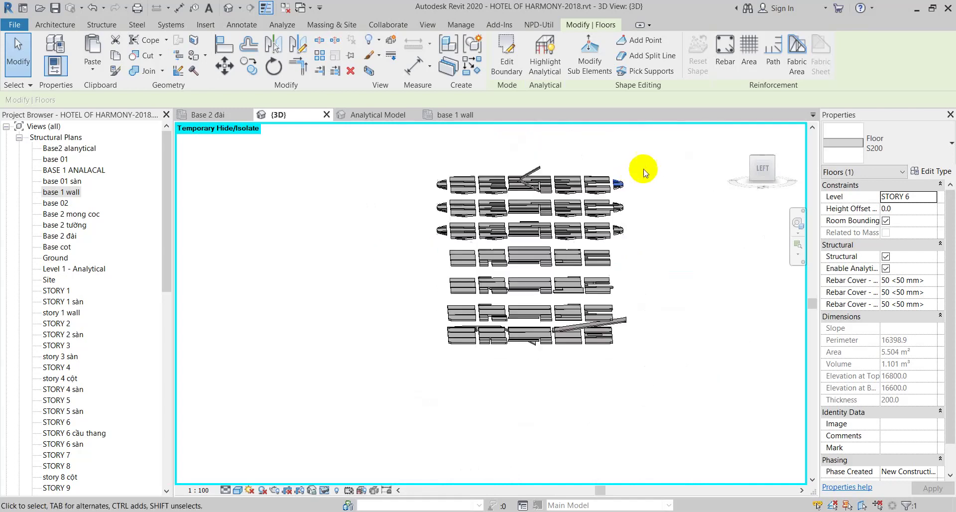
{"action": "left_click_drag", "start_coordinate": [662, 156], "coordinate": [626, 184]}
{"action": "scroll", "coordinate": [508, 367], "scroll_direction": "up", "scroll_amount": 3}
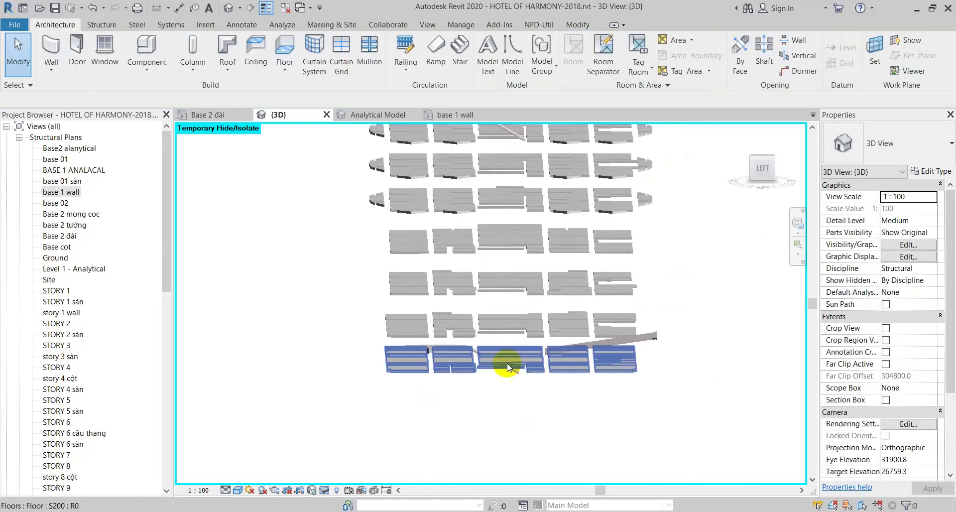
{"action": "scroll", "coordinate": [512, 385], "scroll_direction": "up", "scroll_amount": 3}
Check the curved S150 floor on base 02 and the base 01 floor, then window-select all 43 floors
{"action": "left_click", "coordinate": [518, 380]}
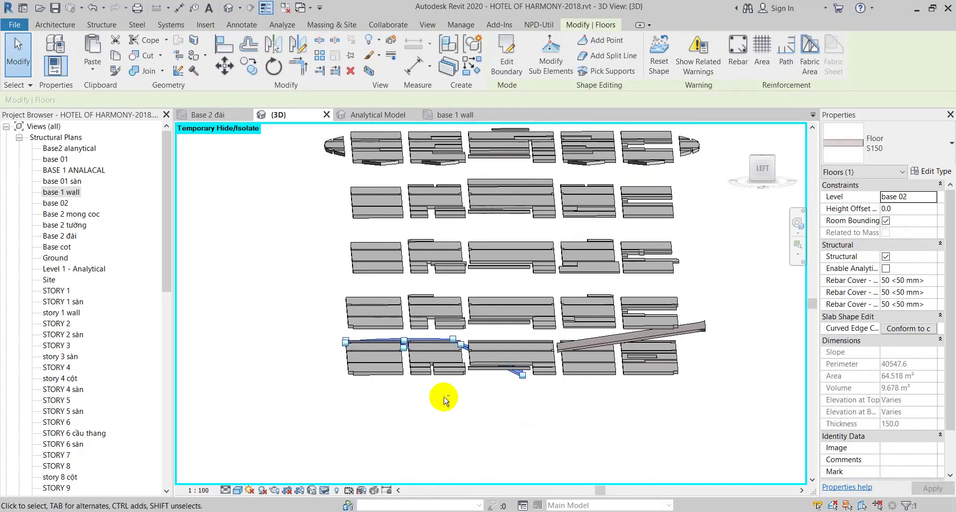
{"action": "mouse_move", "coordinate": [442, 395]}
{"action": "middle_mouse_down", "text": "shift"}
{"action": "mouse_move", "coordinate": [667, 426]}
{"action": "mouse_move", "coordinate": [474, 268]}
{"action": "middle_mouse_up", "text": "shift"}
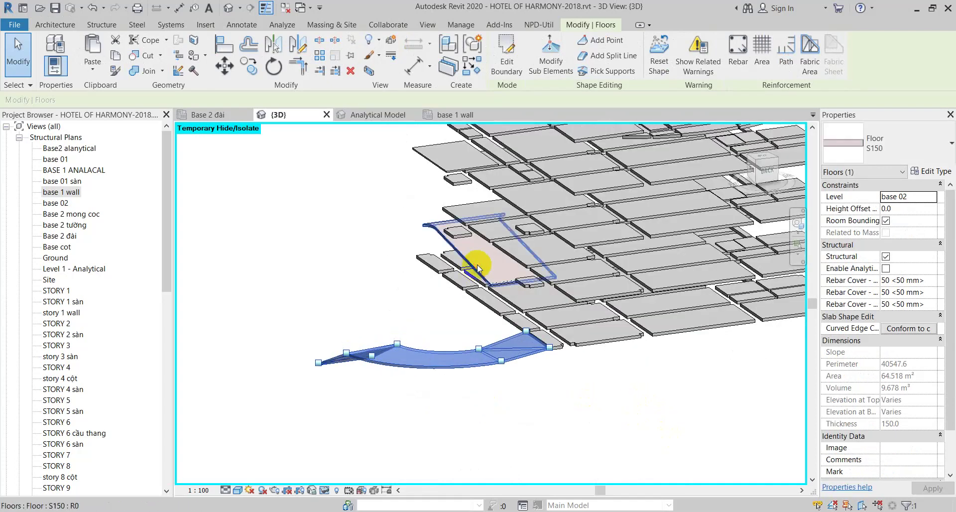
{"action": "left_click", "coordinate": [458, 281]}
{"action": "scroll", "coordinate": [456, 277], "scroll_direction": "down", "scroll_amount": 5}
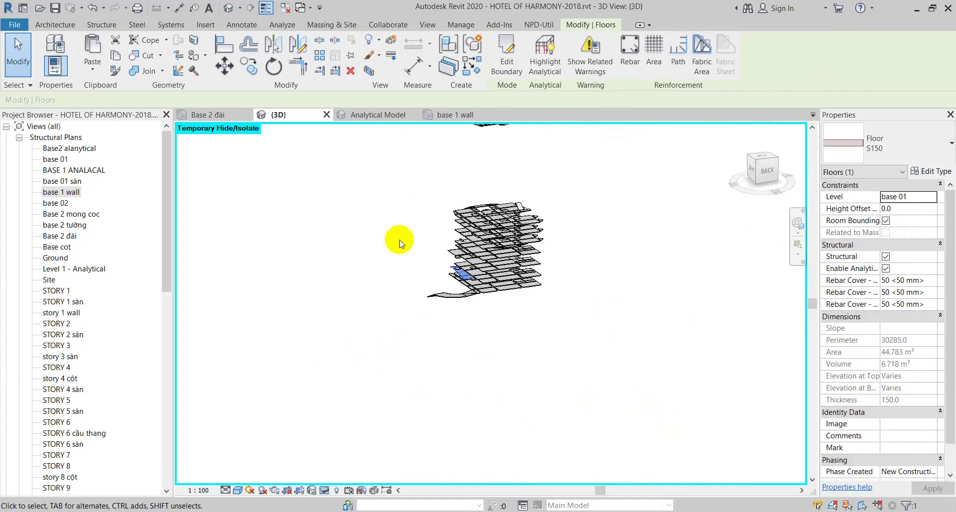
{"action": "scroll", "coordinate": [398, 239], "scroll_direction": "up", "scroll_amount": 1}
{"action": "scroll", "coordinate": [460, 302], "scroll_direction": "up", "scroll_amount": 2}
{"action": "left_click", "coordinate": [466, 335], "text": "ctrl"}
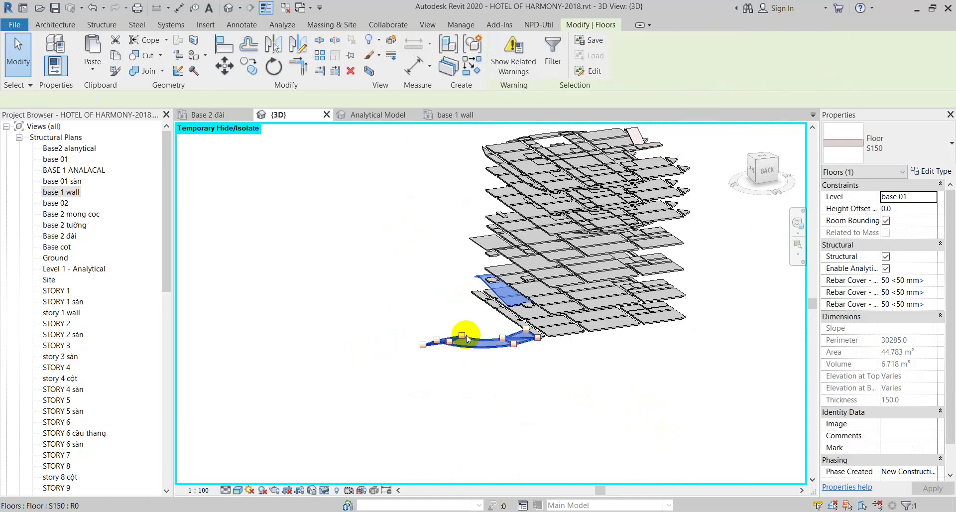
{"action": "left_click", "coordinate": [440, 249]}
{"action": "scroll", "coordinate": [412, 224], "scroll_direction": "down", "scroll_amount": 1}
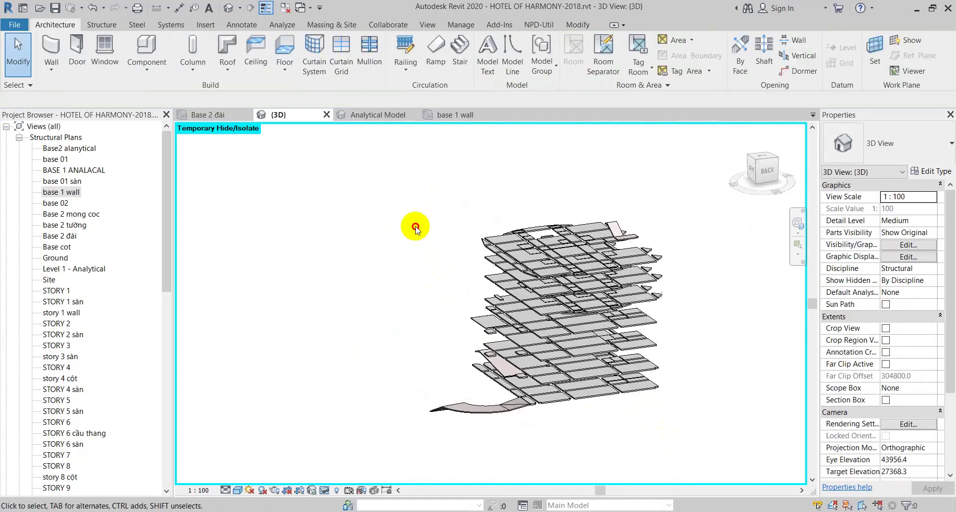
{"action": "left_click_drag", "start_coordinate": [374, 174], "coordinate": [728, 478]}
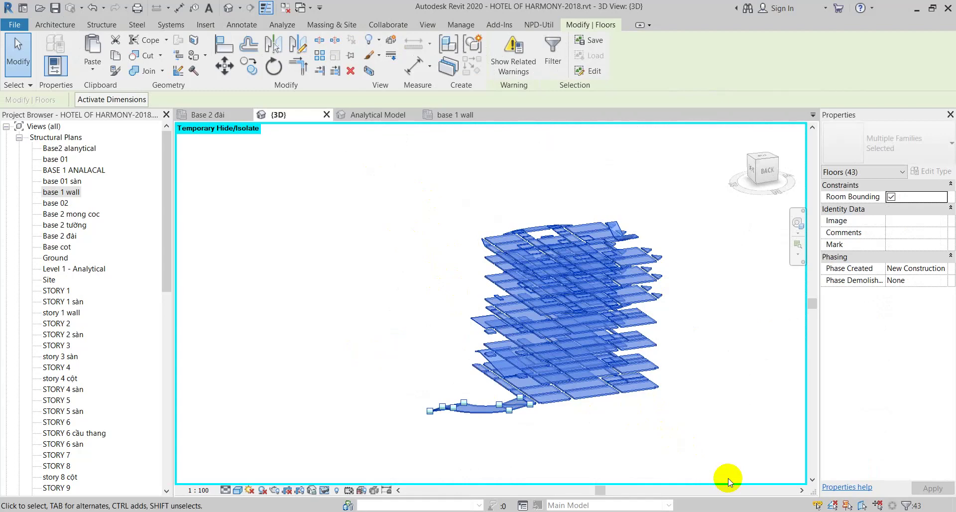
Orbit to a side view of the floor stack and clear the floor selection
{"action": "scroll", "coordinate": [567, 245], "scroll_direction": "up", "scroll_amount": 2}
{"action": "scroll", "coordinate": [518, 246], "scroll_direction": "up", "scroll_amount": 2}
{"action": "scroll", "coordinate": [630, 352], "scroll_direction": "up", "scroll_amount": 2}
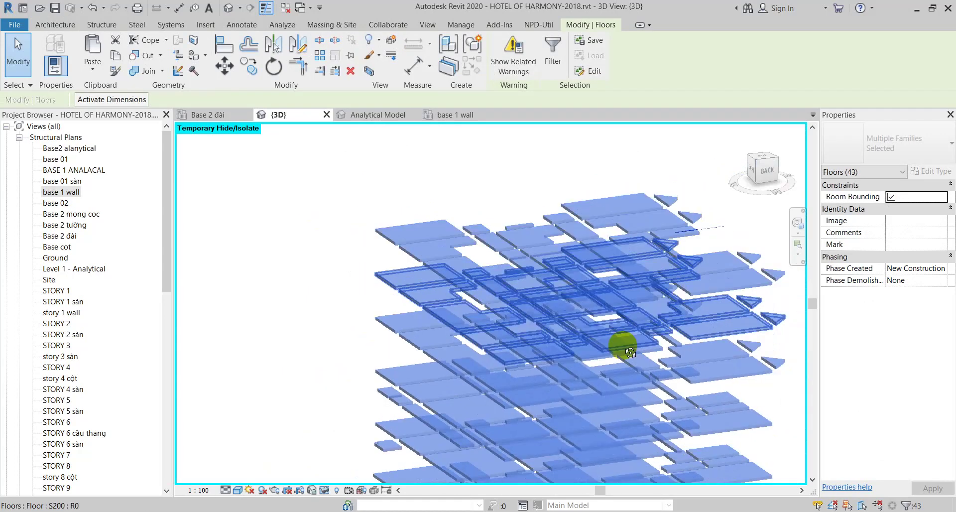
{"action": "mouse_move", "coordinate": [629, 352]}
{"action": "middle_mouse_down", "text": "shift"}
{"action": "mouse_move", "coordinate": [606, 299]}
{"action": "mouse_move", "coordinate": [604, 324]}
{"action": "mouse_move", "coordinate": [588, 333]}
{"action": "mouse_move", "coordinate": [666, 367]}
{"action": "mouse_move", "coordinate": [723, 369]}
{"action": "middle_mouse_up", "text": "shift"}
{"action": "left_click", "coordinate": [721, 367], "text": "shift"}
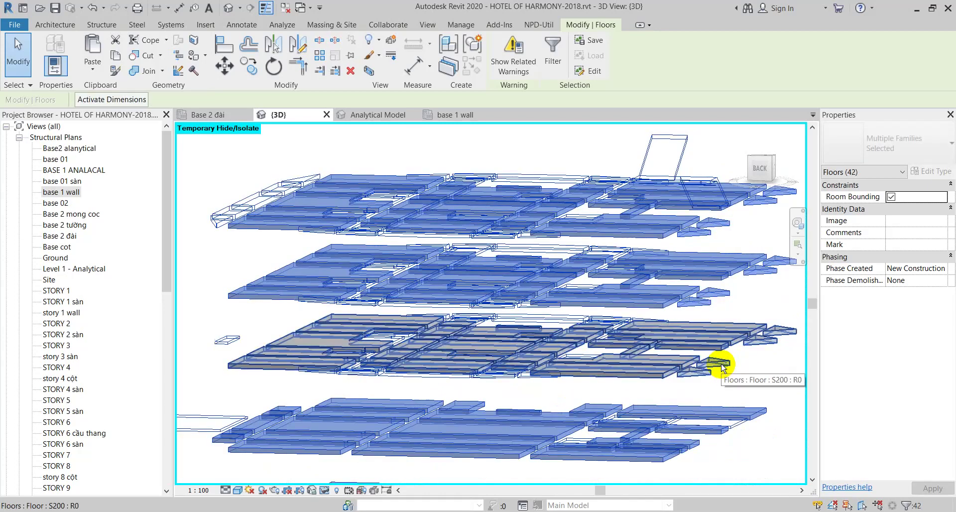
{"action": "scroll", "coordinate": [650, 298], "scroll_direction": "up", "scroll_amount": 3}
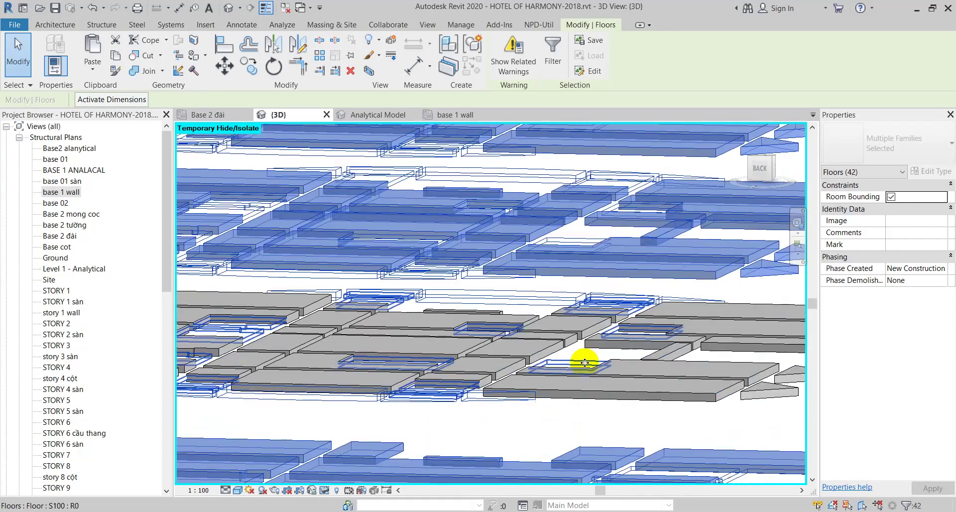
{"action": "scroll", "coordinate": [740, 351], "scroll_direction": "down", "scroll_amount": 2}
{"action": "left_click", "coordinate": [492, 408]}
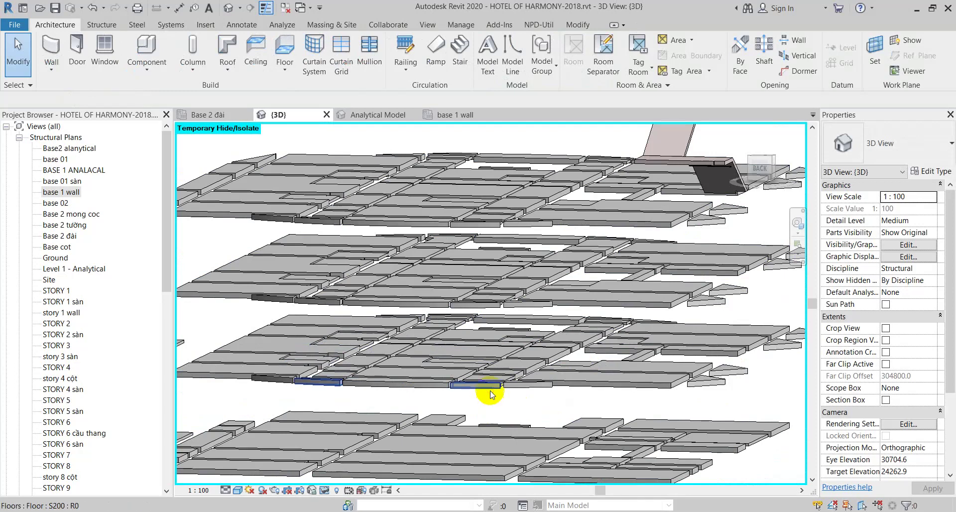
Inspect a STORY 4 S200 floor and the 40 m² S100 slab, then view the stack from BACK
{"action": "left_click", "coordinate": [490, 394]}
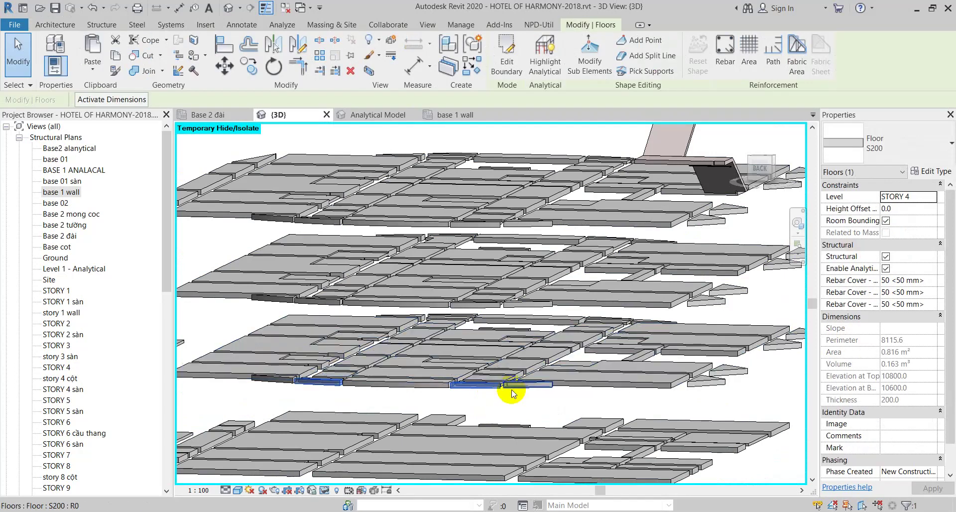
{"action": "scroll", "coordinate": [513, 393], "scroll_direction": "up", "scroll_amount": 3}
{"action": "scroll", "coordinate": [483, 381], "scroll_direction": "up", "scroll_amount": 2}
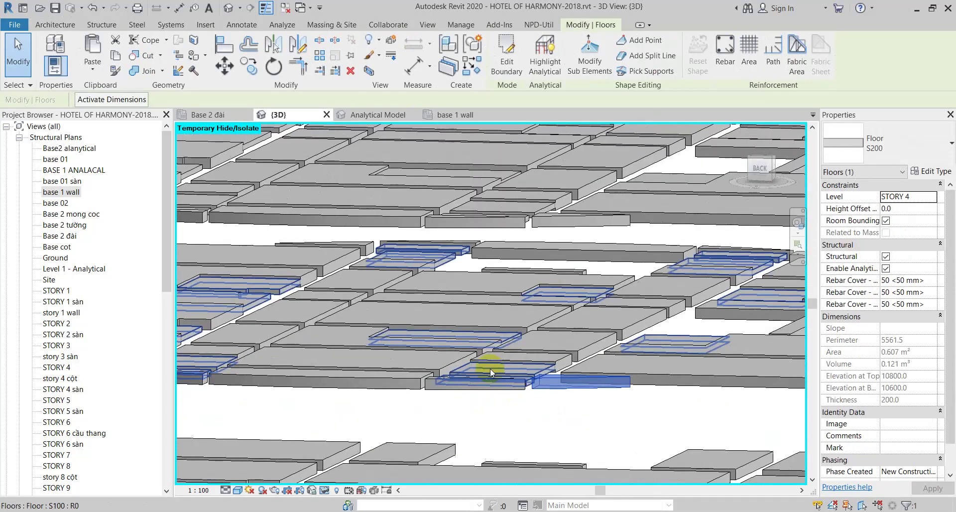
{"action": "left_click", "coordinate": [481, 372]}
{"action": "scroll", "coordinate": [499, 398], "scroll_direction": "down", "scroll_amount": 2}
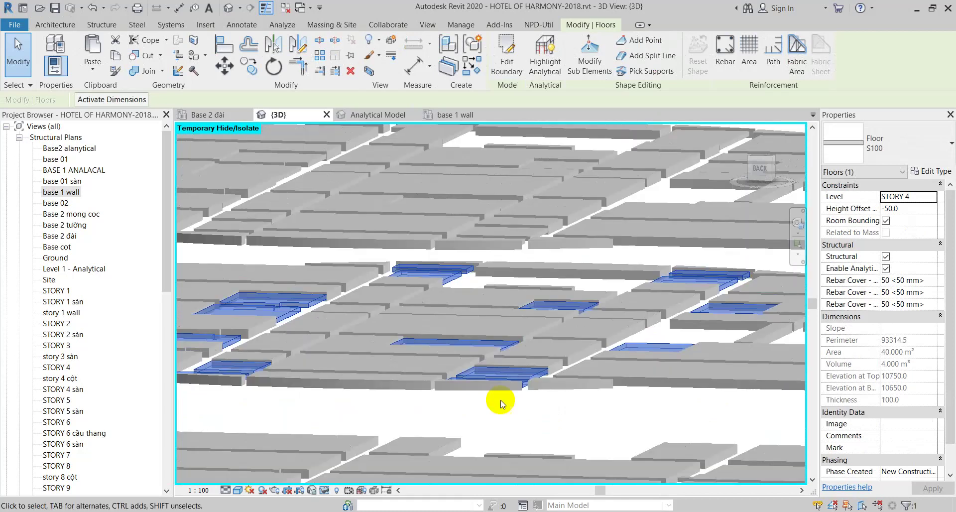
{"action": "scroll", "coordinate": [547, 384], "scroll_direction": "down", "scroll_amount": 2}
{"action": "left_click", "coordinate": [754, 167]}
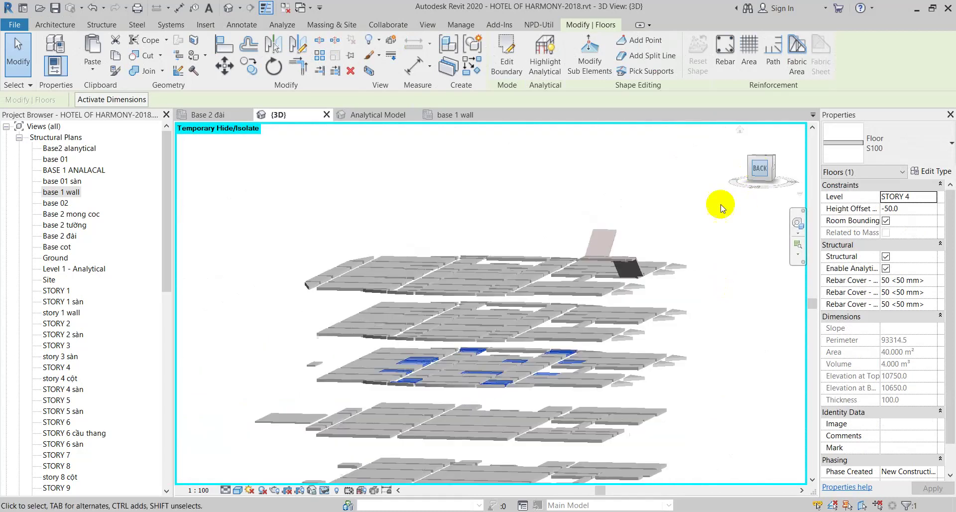
Window-select the 13 top-level floors, then build a selection of STORY 6 floors
{"action": "left_click_drag", "start_coordinate": [310, 158], "coordinate": [727, 244]}
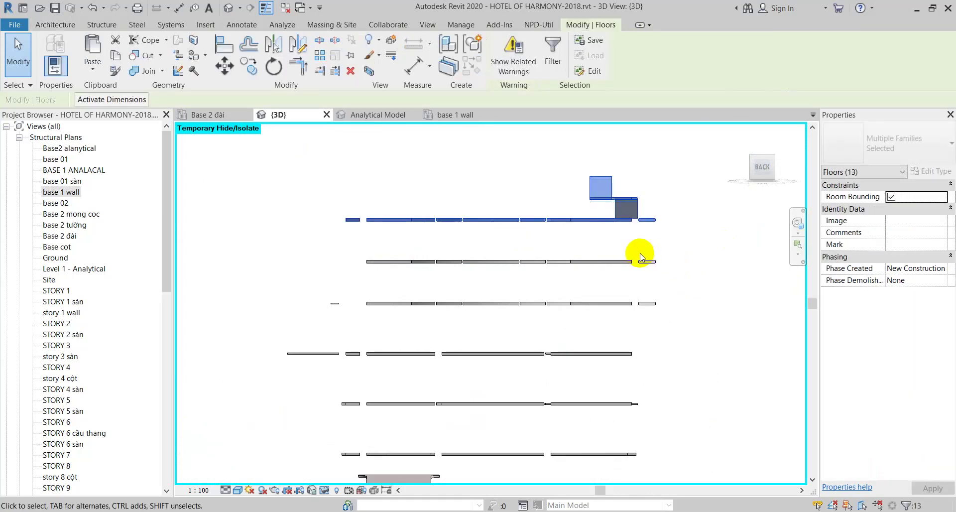
{"action": "left_click", "coordinate": [509, 213]}
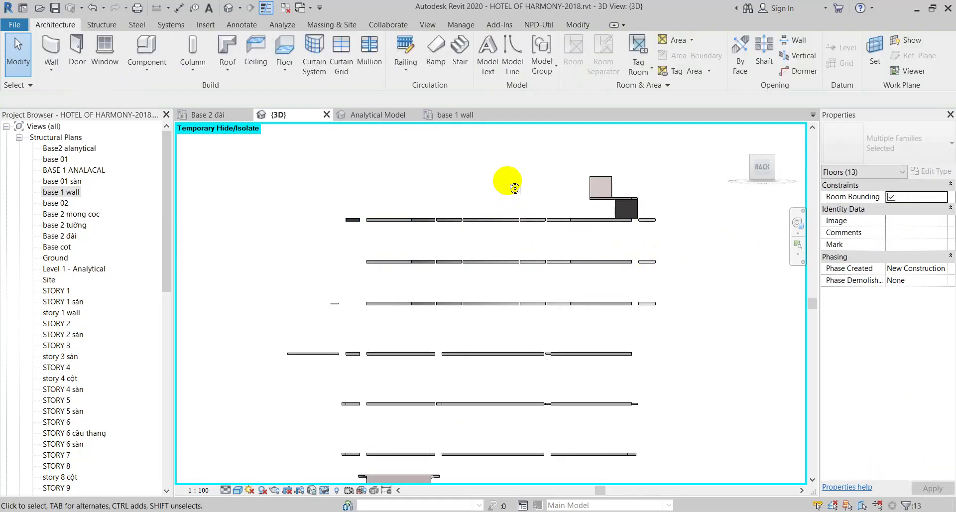
{"action": "middle_click_drag", "start_coordinate": [505, 185], "coordinate": [398, 220], "text": "shift"}
{"action": "left_click", "coordinate": [353, 215]}
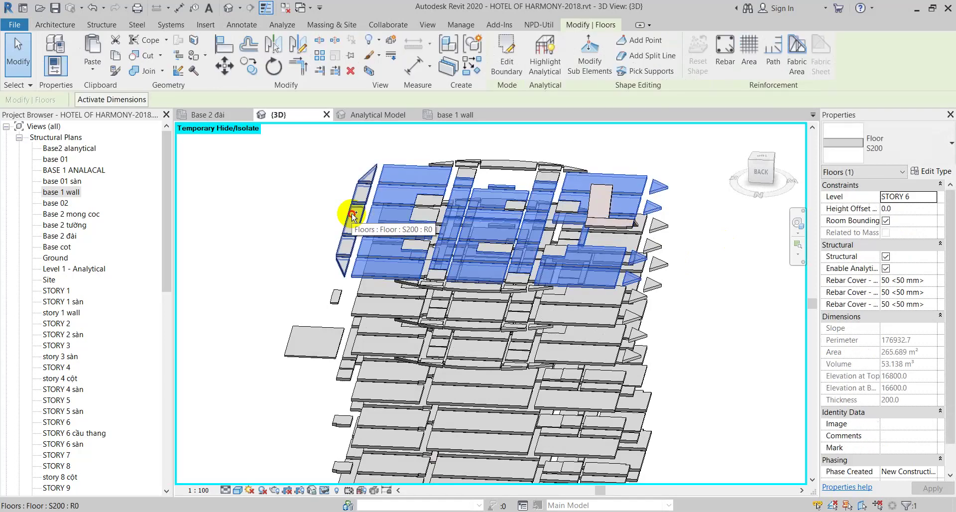
{"action": "middle_click_drag", "start_coordinate": [437, 203], "coordinate": [464, 216], "text": "shift"}
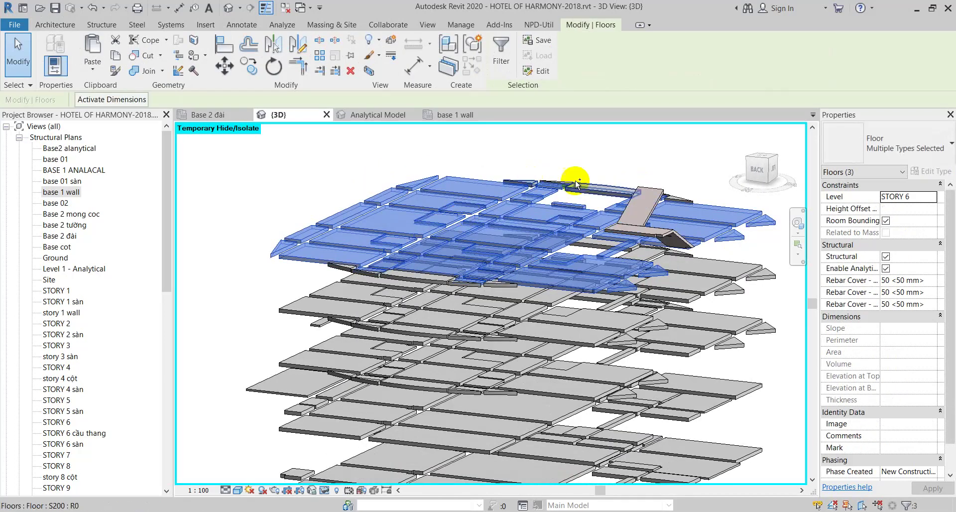
{"action": "left_click", "coordinate": [576, 184], "text": "ctrl"}
{"action": "mouse_move", "coordinate": [619, 187]}
{"action": "middle_mouse_down", "text": "shift"}
{"action": "mouse_move", "coordinate": [519, 273]}
{"action": "mouse_move", "coordinate": [730, 276]}
{"action": "middle_mouse_up", "text": "shift"}
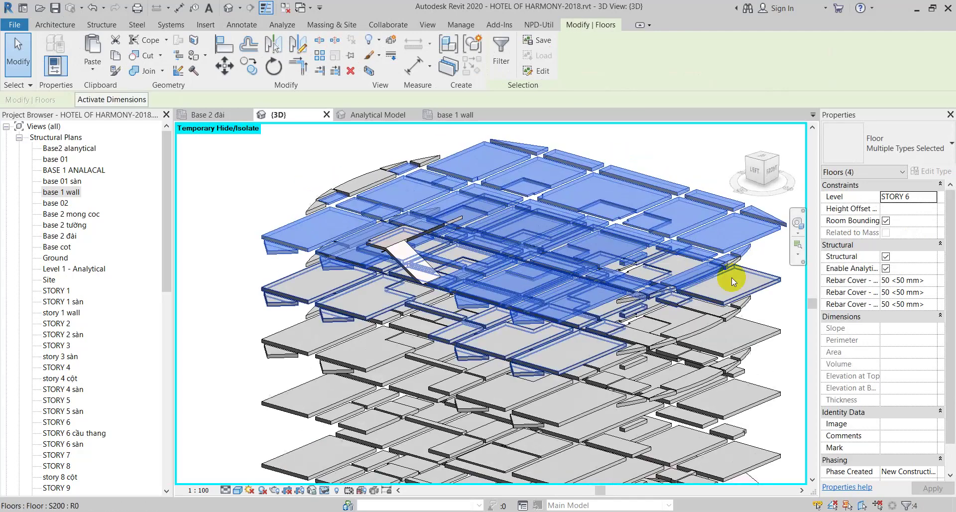
{"action": "scroll", "coordinate": [732, 280], "scroll_direction": "up", "scroll_amount": 2}
{"action": "left_click", "coordinate": [736, 261], "text": "ctrl"}
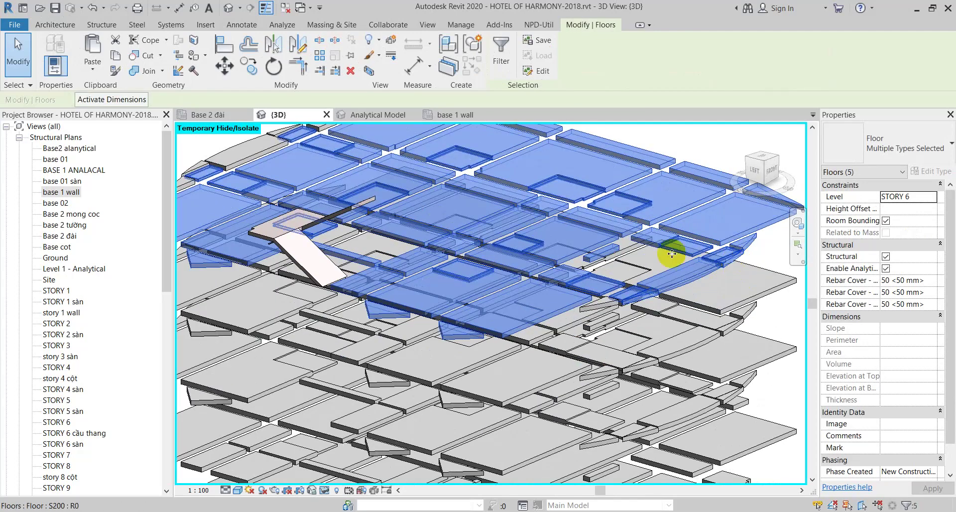
{"action": "mouse_move", "coordinate": [670, 252]}
{"action": "middle_mouse_down", "text": "shift"}
{"action": "mouse_move", "coordinate": [714, 312]}
{"action": "mouse_move", "coordinate": [710, 256]}
{"action": "mouse_move", "coordinate": [679, 252]}
{"action": "mouse_move", "coordinate": [763, 267]}
{"action": "mouse_move", "coordinate": [786, 294]}
{"action": "mouse_move", "coordinate": [650, 287]}
{"action": "mouse_move", "coordinate": [420, 196]}
{"action": "mouse_move", "coordinate": [345, 218]}
{"action": "middle_mouse_up", "text": "shift"}
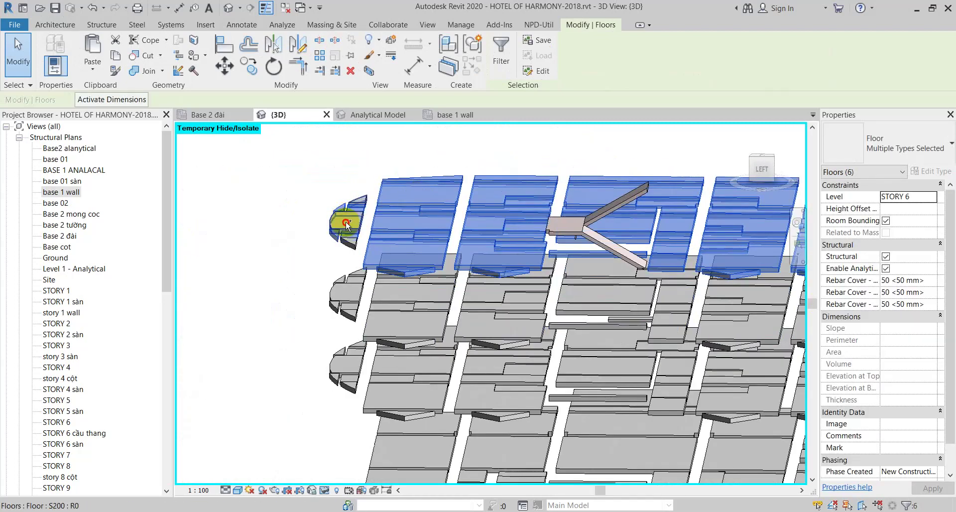
Add one more STORY 6 floor, orbit over the eight selected floors, and clear them
{"action": "left_click", "coordinate": [353, 254], "text": "ctrl"}
{"action": "mouse_move", "coordinate": [353, 253]}
{"action": "middle_mouse_down", "text": "shift"}
{"action": "mouse_move", "coordinate": [315, 305]}
{"action": "mouse_move", "coordinate": [297, 311]}
{"action": "mouse_move", "coordinate": [515, 266]}
{"action": "mouse_move", "coordinate": [551, 227]}
{"action": "middle_mouse_up", "text": "shift"}
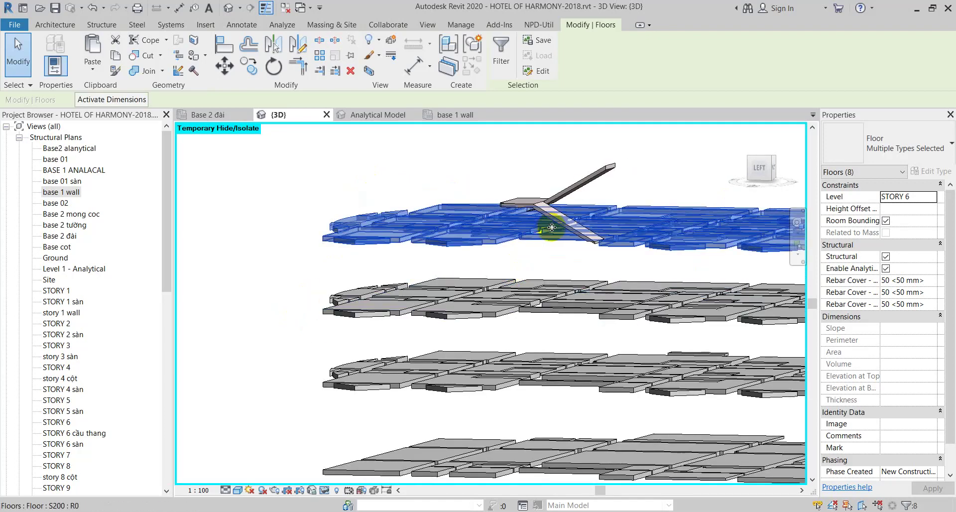
{"action": "scroll", "coordinate": [593, 243], "scroll_direction": "up", "scroll_amount": 3}
{"action": "scroll", "coordinate": [589, 251], "scroll_direction": "up", "scroll_amount": 2}
{"action": "mouse_move", "coordinate": [589, 251]}
{"action": "middle_mouse_down", "text": "shift"}
{"action": "mouse_move", "coordinate": [614, 355]}
{"action": "mouse_move", "coordinate": [365, 233]}
{"action": "middle_mouse_up", "text": "shift"}
{"action": "key", "text": "Escape"}
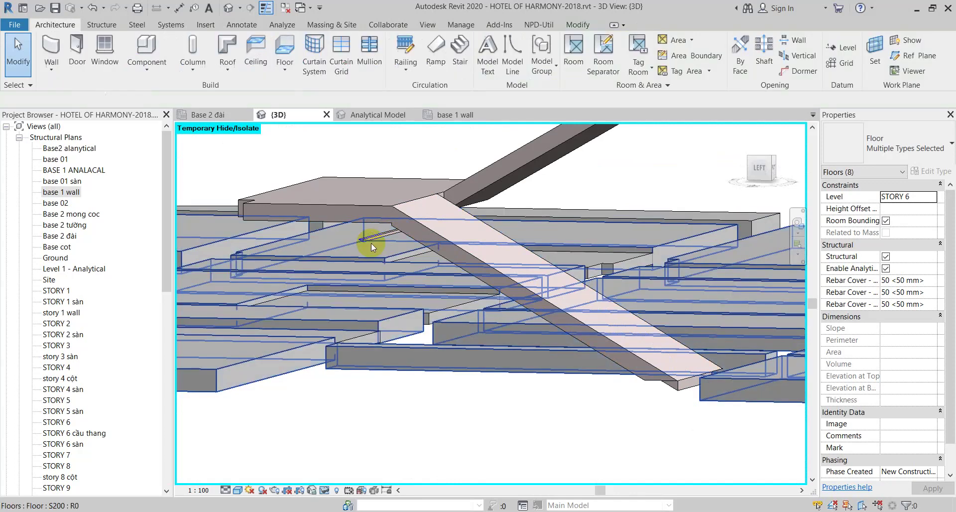
Inspect the sloped 150-thick S150 stair slab (4.653 m²) on STORY 6 up close
{"action": "left_click", "coordinate": [375, 240]}
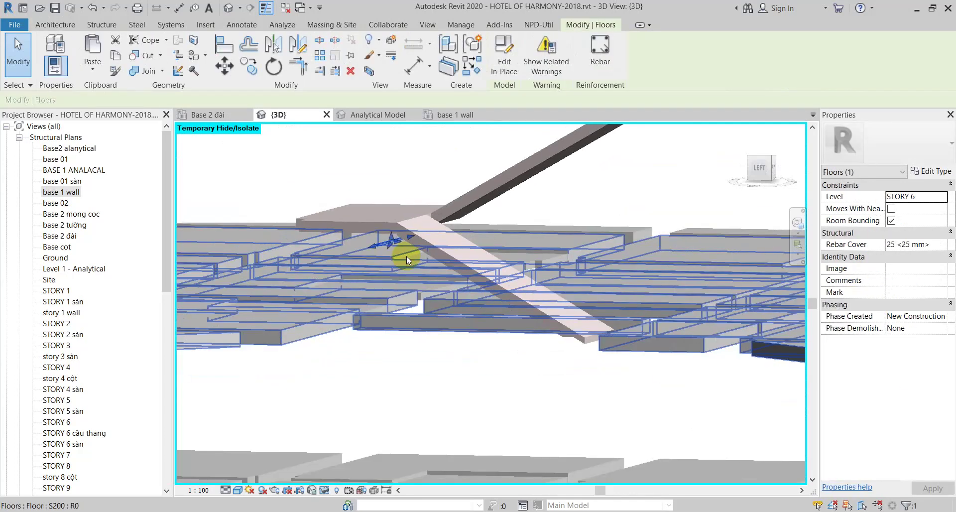
{"action": "key", "text": "Escape"}
{"action": "mouse_move", "coordinate": [406, 259]}
{"action": "middle_mouse_down", "text": "shift"}
{"action": "mouse_move", "coordinate": [397, 249]}
{"action": "mouse_move", "coordinate": [450, 234]}
{"action": "middle_mouse_up", "text": "shift"}
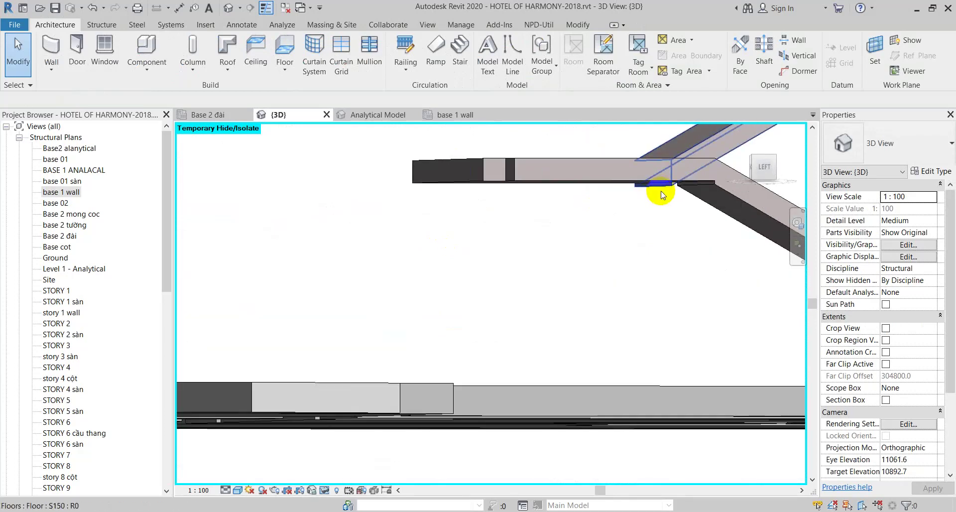
{"action": "left_click", "coordinate": [666, 192]}
{"action": "middle_click_drag", "start_coordinate": [666, 192], "coordinate": [488, 207], "text": "shift"}
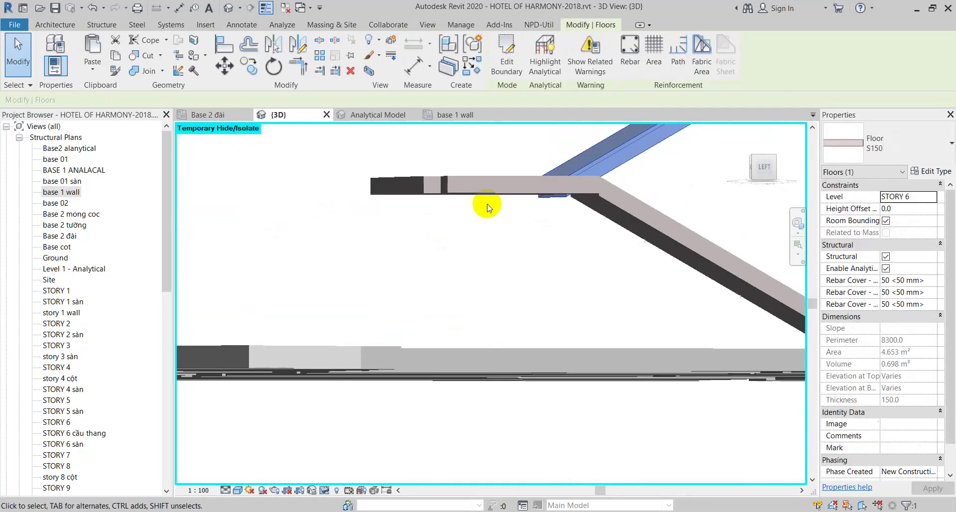
{"action": "scroll", "coordinate": [487, 206], "scroll_direction": "down", "scroll_amount": 5}
{"action": "scroll", "coordinate": [456, 213], "scroll_direction": "down", "scroll_amount": 2}
{"action": "left_click", "coordinate": [760, 167]}
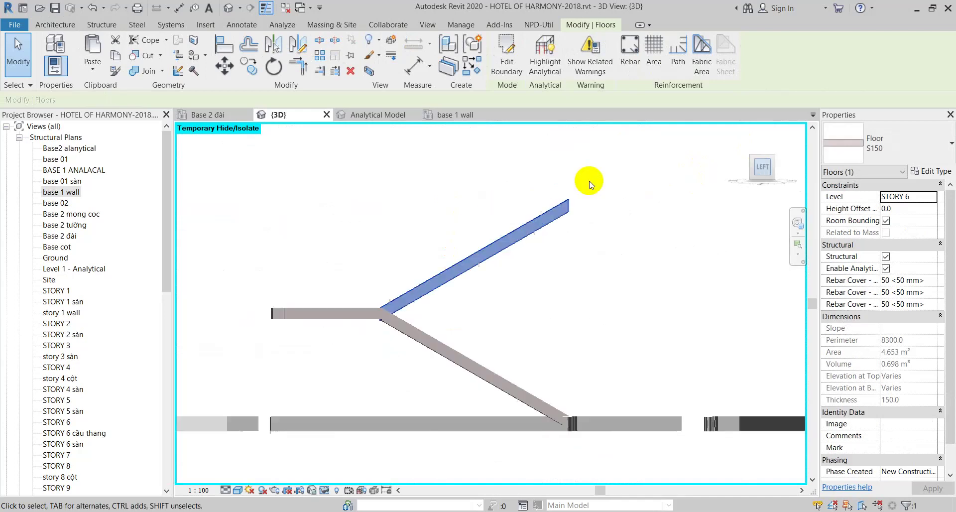
{"action": "left_click", "coordinate": [503, 192]}
{"action": "scroll", "coordinate": [503, 192], "scroll_direction": "down", "scroll_amount": 2}
{"action": "scroll", "coordinate": [503, 192], "scroll_direction": "down", "scroll_amount": 2}
{"action": "scroll", "coordinate": [503, 192], "scroll_direction": "down", "scroll_amount": 1}
Window-select all 42 floors, then the top row and second level, and clear
{"action": "mouse_move", "coordinate": [334, 176]}
{"action": "left_mouse_down"}
{"action": "mouse_move", "coordinate": [610, 348]}
{"action": "mouse_move", "coordinate": [681, 473]}
{"action": "left_mouse_up"}
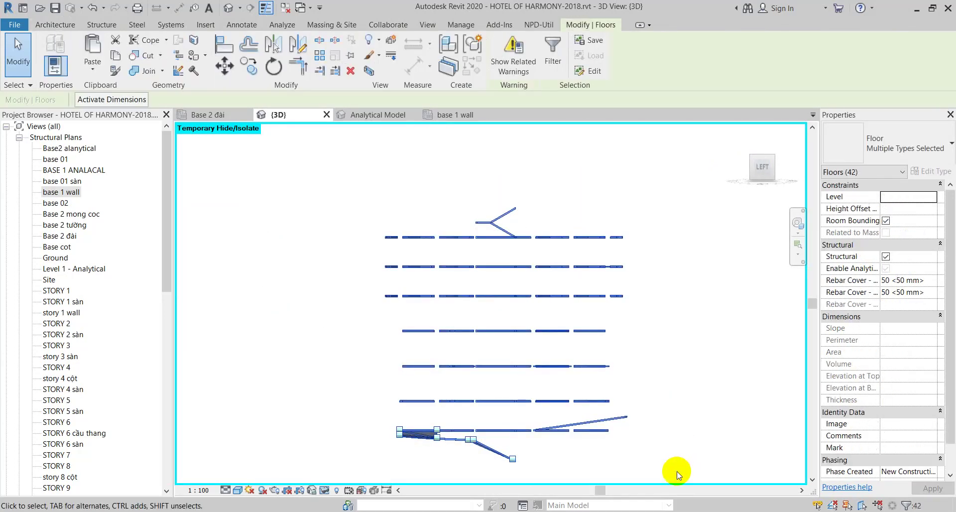
{"action": "left_click_drag", "start_coordinate": [330, 188], "coordinate": [647, 254]}
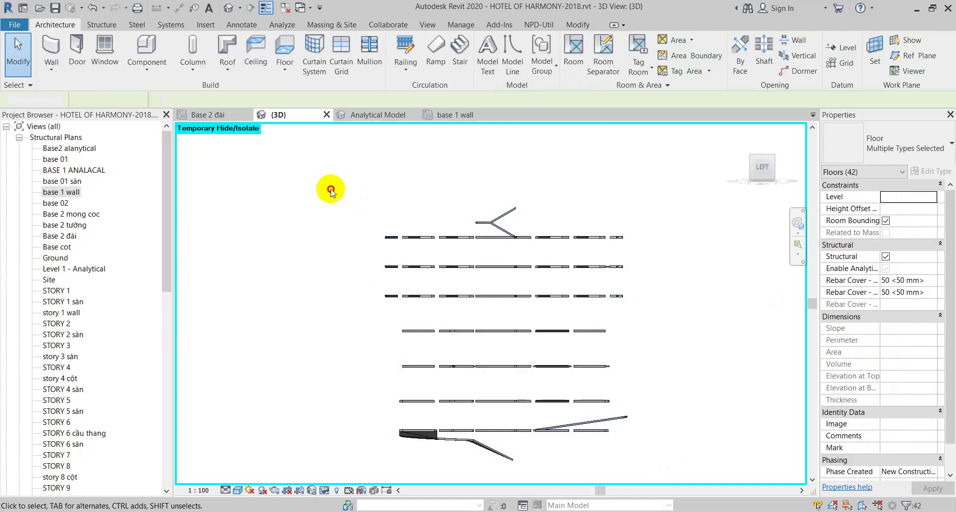
{"action": "left_click_drag", "start_coordinate": [341, 259], "coordinate": [605, 275]}
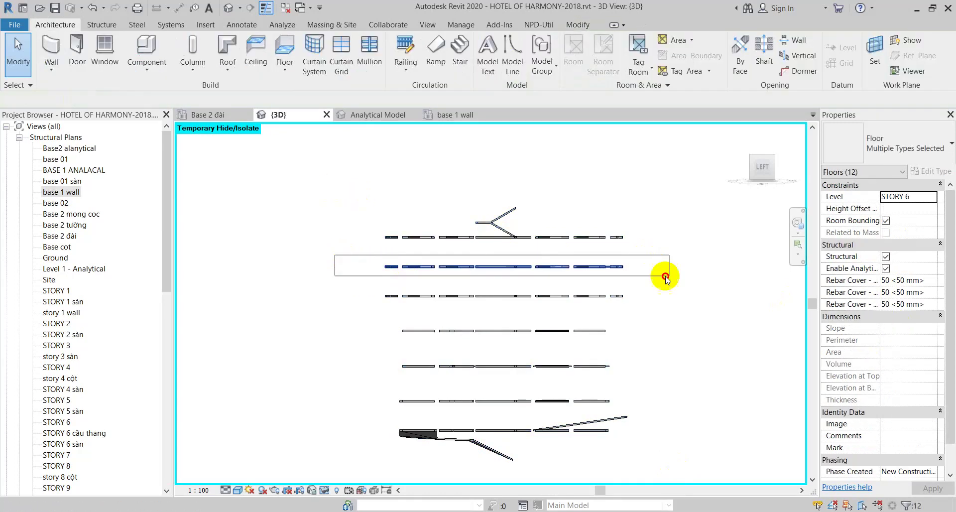
{"action": "left_click", "coordinate": [336, 293]}
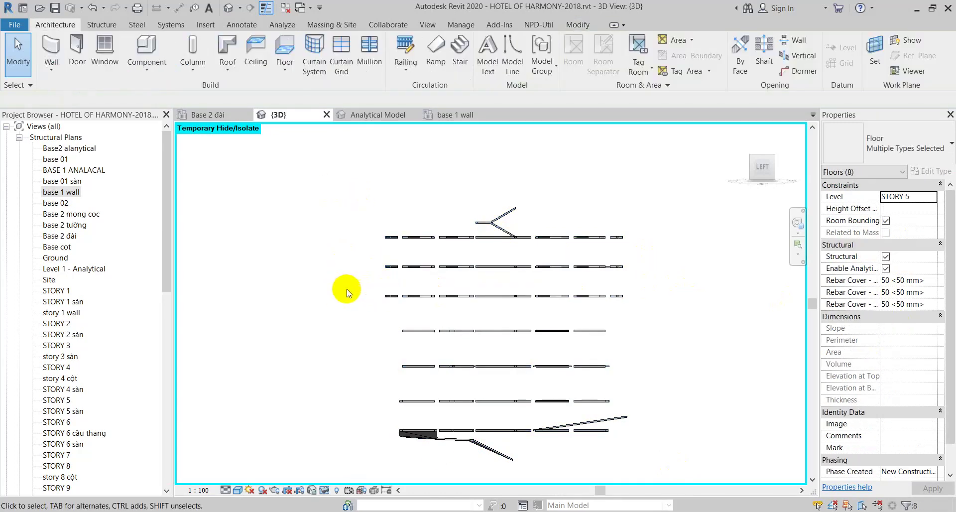
Check the S150 floors on base 02 and base 01 and the four bottom-row floors
{"action": "left_click", "coordinate": [481, 451]}
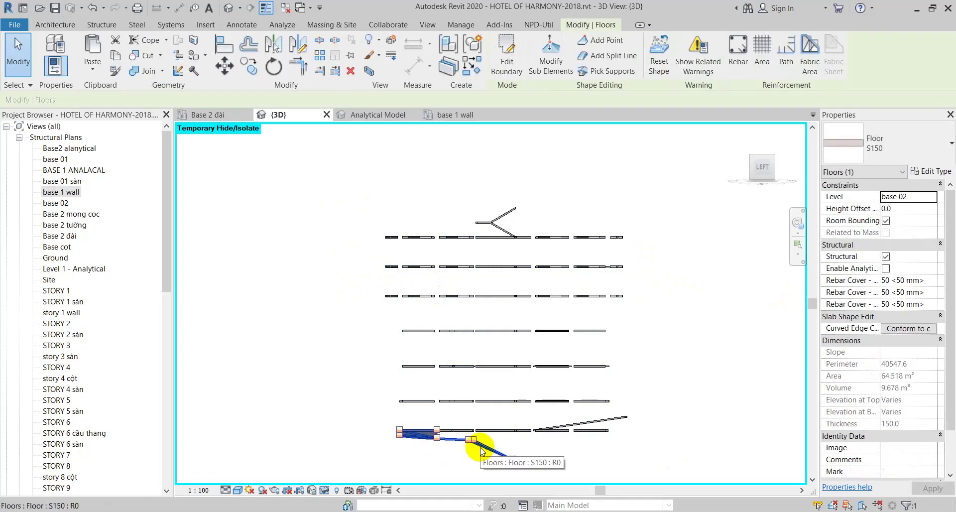
{"action": "left_click", "coordinate": [588, 425]}
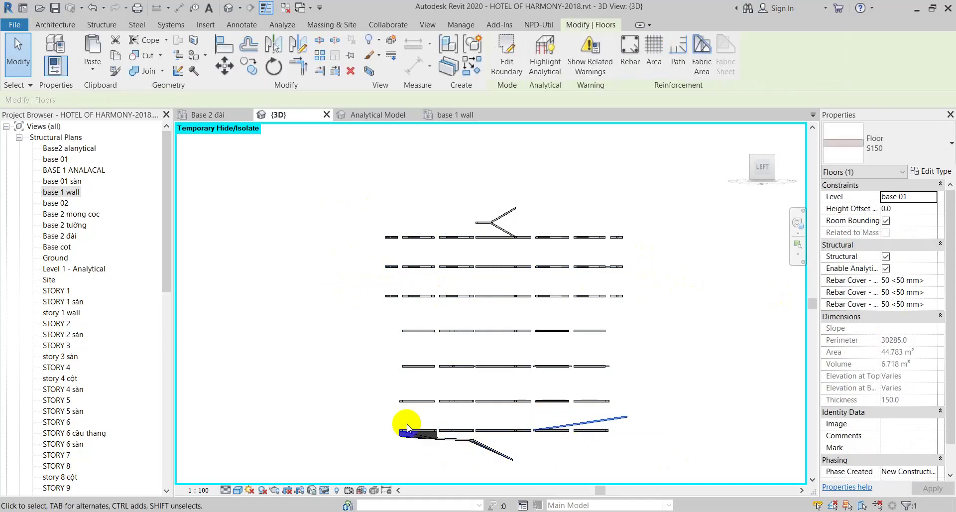
{"action": "left_click_drag", "start_coordinate": [367, 414], "coordinate": [672, 483]}
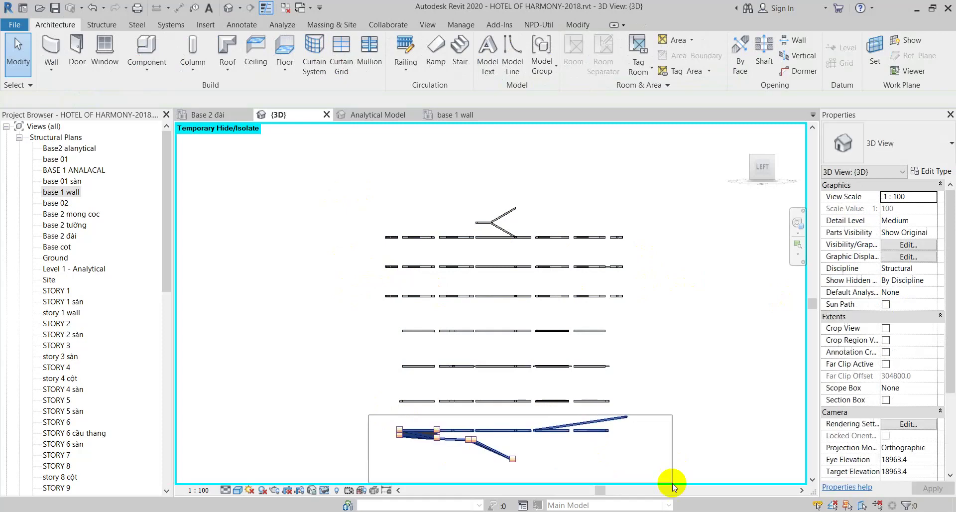
{"action": "scroll", "coordinate": [456, 429], "scroll_direction": "up", "scroll_amount": 3}
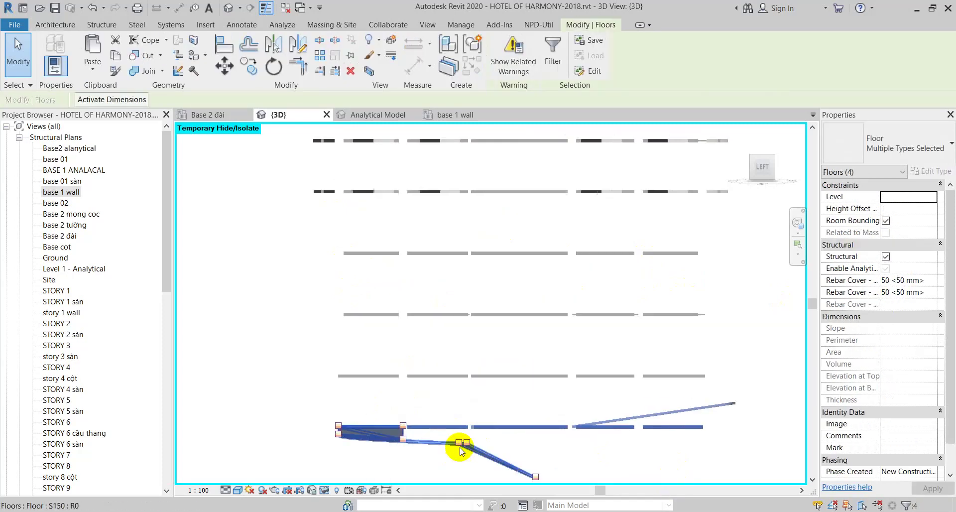
{"action": "scroll", "coordinate": [458, 443], "scroll_direction": "up", "scroll_amount": 2}
{"action": "left_click", "coordinate": [429, 441], "text": "shift"}
{"action": "left_click", "coordinate": [687, 405], "text": "shift"}
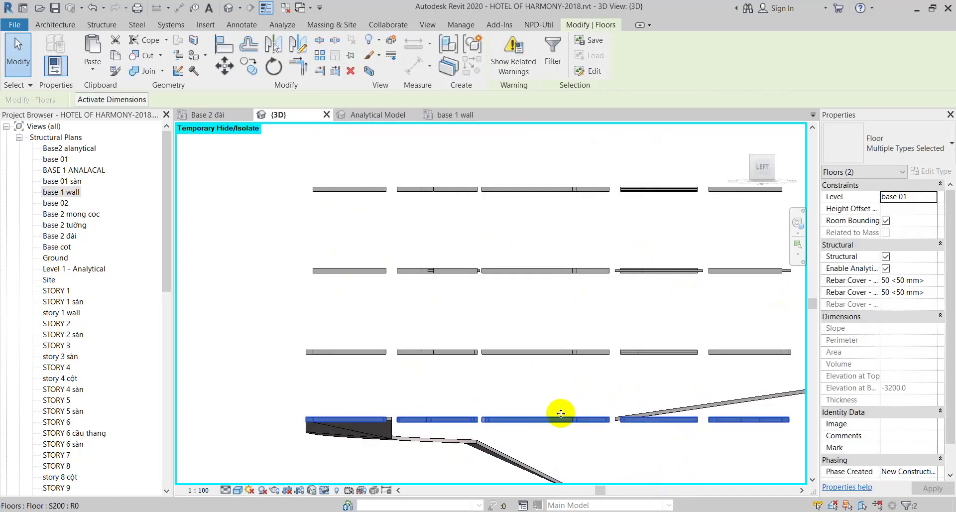
{"action": "mouse_move", "coordinate": [538, 403]}
{"action": "middle_mouse_down", "text": "shift"}
{"action": "mouse_move", "coordinate": [544, 422]}
{"action": "mouse_move", "coordinate": [431, 396]}
{"action": "mouse_move", "coordinate": [631, 450]}
{"action": "mouse_move", "coordinate": [632, 437]}
{"action": "mouse_move", "coordinate": [722, 398]}
{"action": "mouse_move", "coordinate": [241, 341]}
{"action": "middle_mouse_up", "text": "shift"}
{"action": "key", "text": "Escape"}
Select the bottom S200 floor with the curved S150 ramp and two more slabs
{"action": "left_click", "coordinate": [547, 422]}
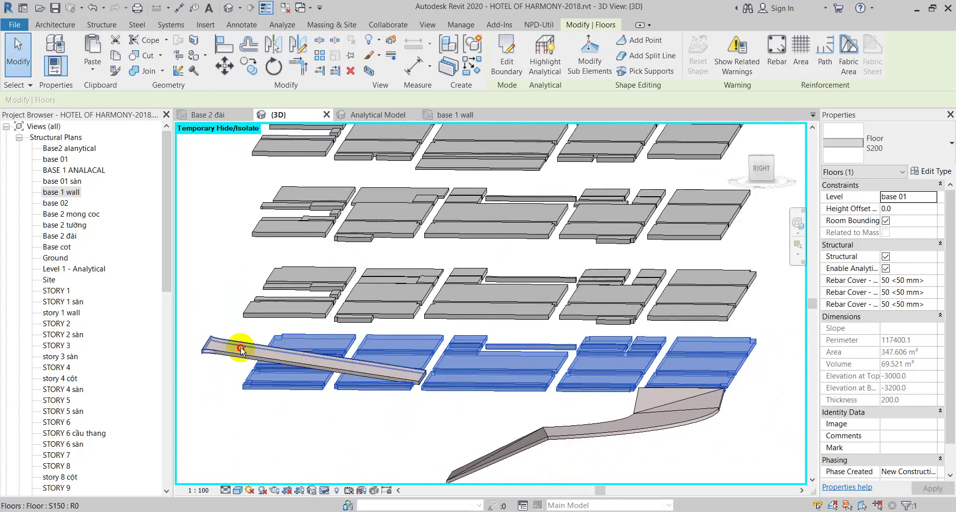
{"action": "left_click", "coordinate": [575, 437], "text": "ctrl"}
{"action": "left_click", "coordinate": [575, 437], "text": "ctrl"}
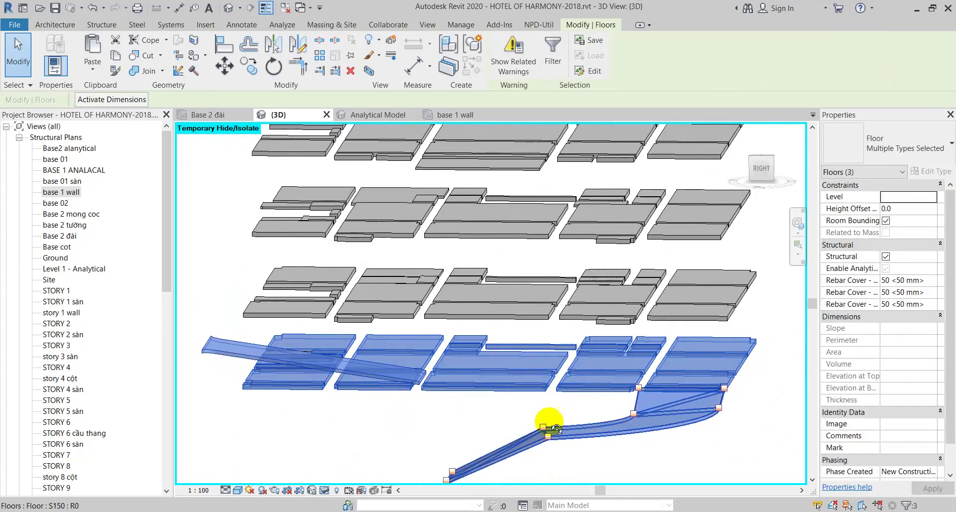
{"action": "mouse_move", "coordinate": [556, 429]}
{"action": "middle_mouse_down", "text": "shift"}
{"action": "mouse_move", "coordinate": [544, 399]}
{"action": "mouse_move", "coordinate": [551, 421]}
{"action": "mouse_move", "coordinate": [466, 305]}
{"action": "middle_mouse_up", "text": "shift"}
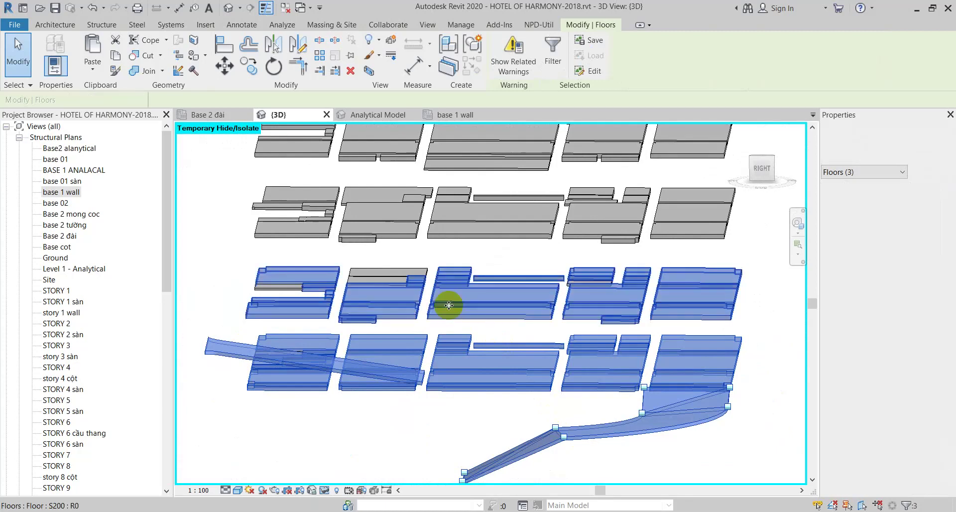
{"action": "left_click", "coordinate": [388, 280], "text": "ctrl"}
{"action": "left_click", "coordinate": [414, 364], "text": "ctrl"}
{"action": "mouse_move", "coordinate": [413, 364]}
{"action": "middle_mouse_down", "text": "shift"}
{"action": "mouse_move", "coordinate": [486, 405]}
{"action": "mouse_move", "coordinate": [455, 401]}
{"action": "mouse_move", "coordinate": [461, 416]}
{"action": "mouse_move", "coordinate": [486, 380]}
{"action": "middle_mouse_up", "text": "shift"}
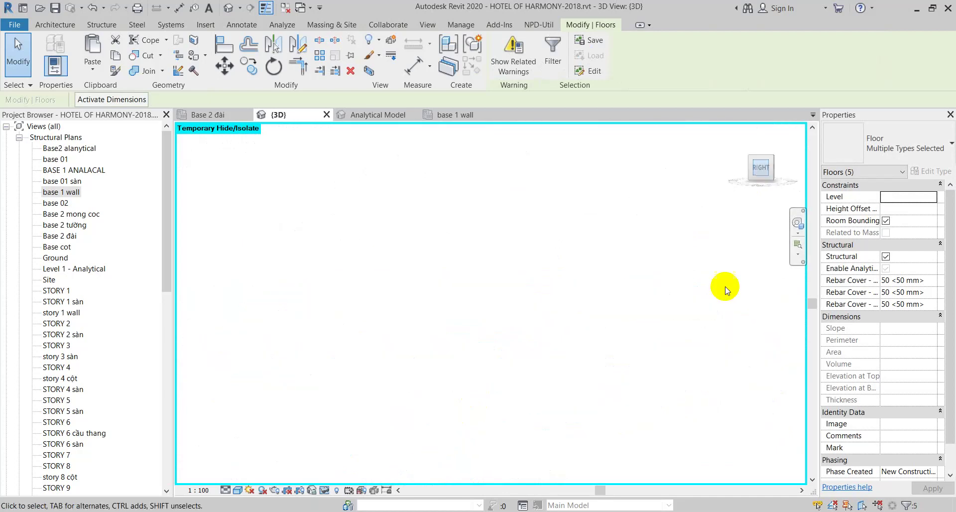
Orbit and zoom in on the selected floor slabs from an oblique angle
{"action": "mouse_move", "coordinate": [715, 321]}
{"action": "middle_mouse_down", "text": "shift"}
{"action": "mouse_move", "coordinate": [380, 341]}
{"action": "mouse_move", "coordinate": [454, 399]}
{"action": "middle_mouse_up", "text": "shift"}
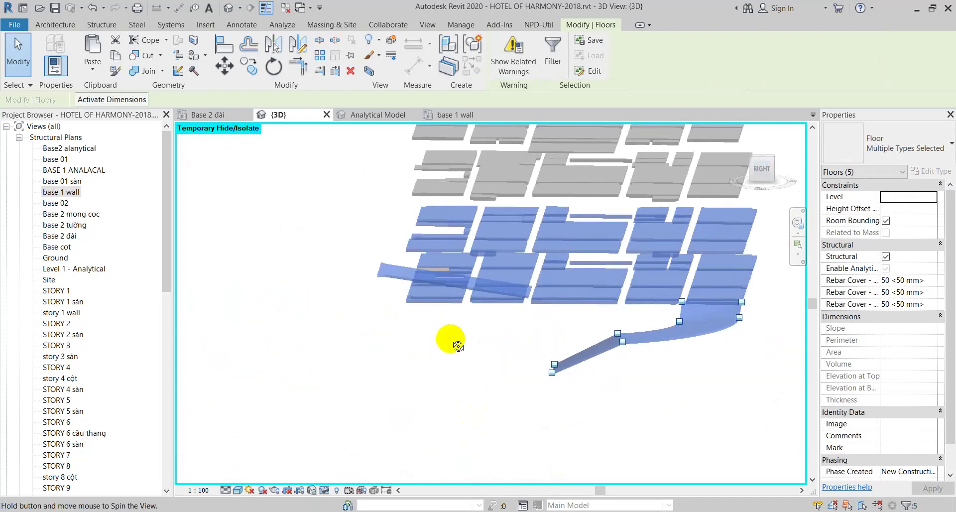
{"action": "scroll", "coordinate": [551, 283], "scroll_direction": "up", "scroll_amount": 2}
{"action": "scroll", "coordinate": [604, 283], "scroll_direction": "up", "scroll_amount": 2}
{"action": "scroll", "coordinate": [644, 342], "scroll_direction": "up", "scroll_amount": 2}
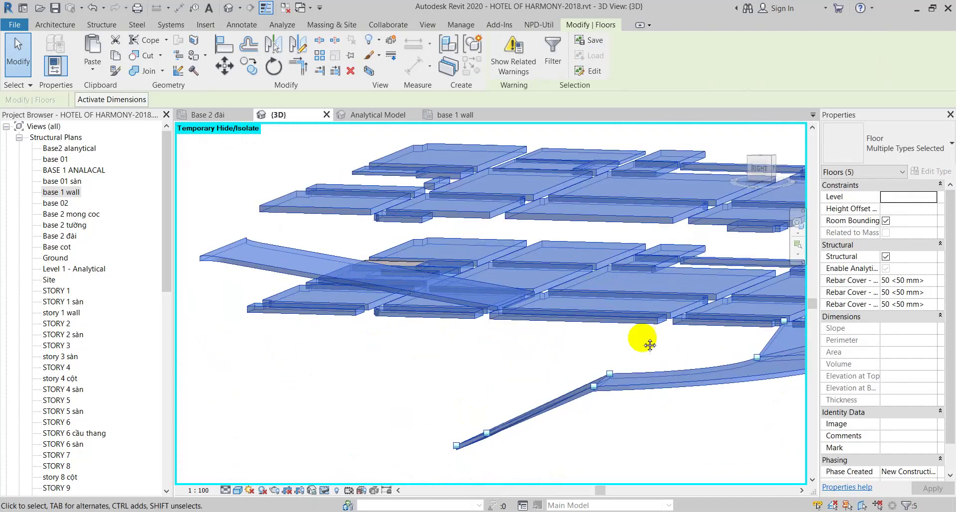
{"action": "scroll", "coordinate": [553, 353], "scroll_direction": "up", "scroll_amount": 2}
{"action": "mouse_move", "coordinate": [553, 353]}
{"action": "middle_mouse_down", "text": "shift"}
{"action": "mouse_move", "coordinate": [479, 365]}
{"action": "mouse_move", "coordinate": [486, 435]}
{"action": "mouse_move", "coordinate": [530, 417]}
{"action": "middle_mouse_up", "text": "shift"}
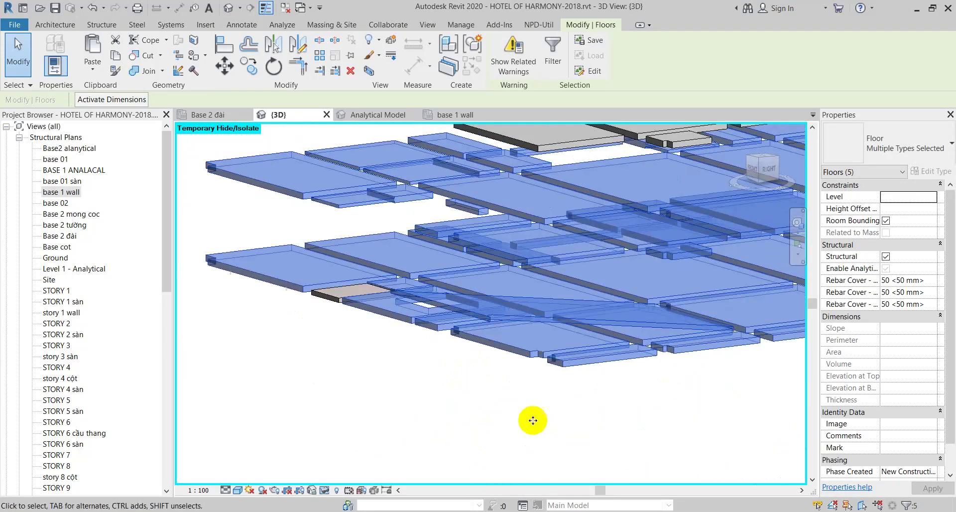
{"action": "scroll", "coordinate": [317, 292], "scroll_direction": "up", "scroll_amount": 3}
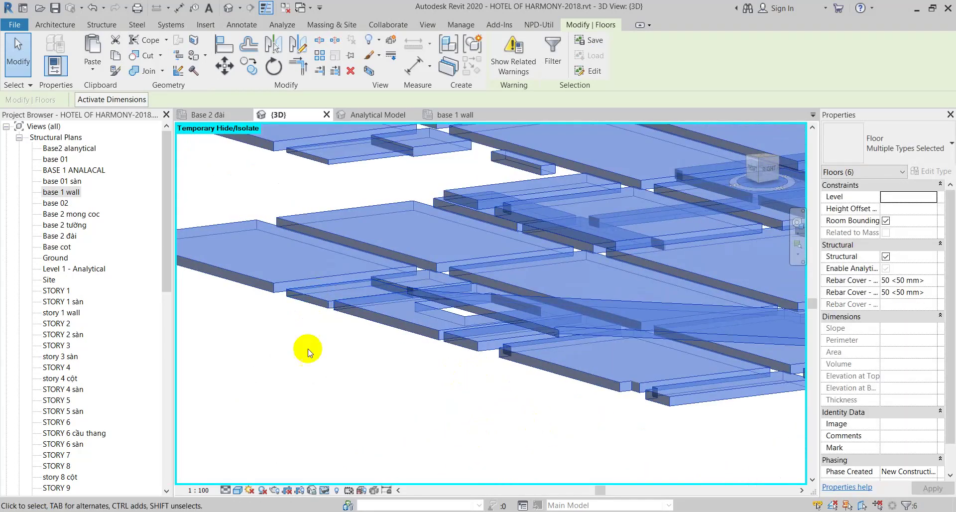
Compare the small S150 floor at base 01 with the STORY 1 S100 and S200 floors
{"action": "left_click", "coordinate": [307, 352]}
{"action": "left_click", "coordinate": [319, 297]}
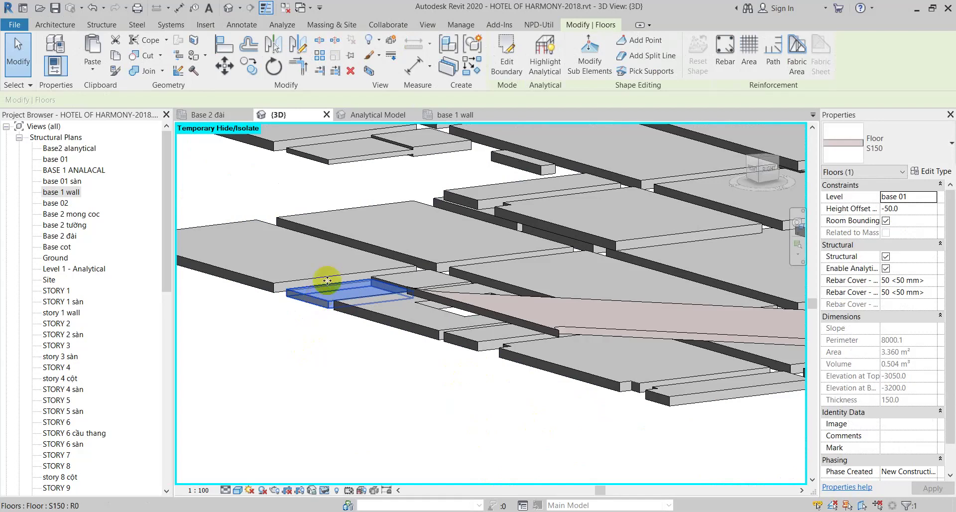
{"action": "scroll", "coordinate": [327, 280], "scroll_direction": "down", "scroll_amount": 3}
{"action": "left_click", "coordinate": [356, 240]}
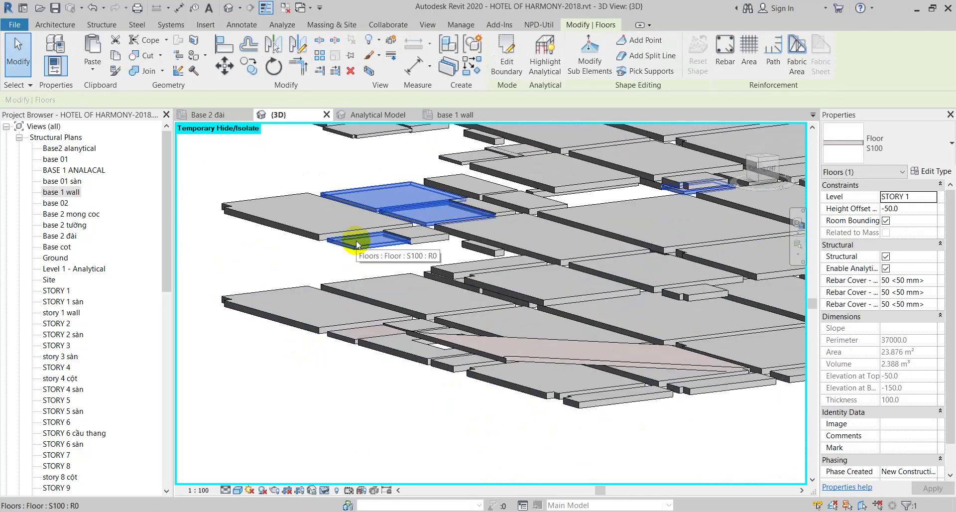
{"action": "left_click", "coordinate": [348, 330]}
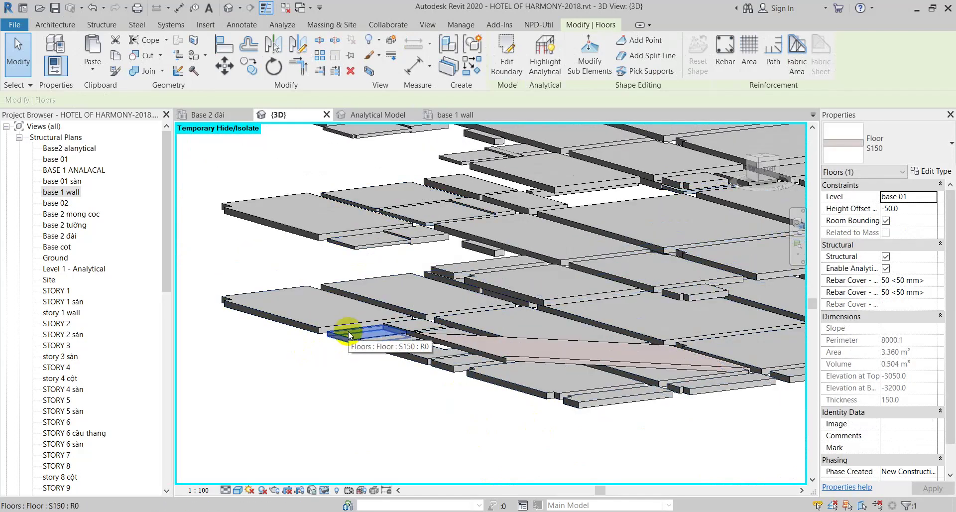
{"action": "left_click", "coordinate": [360, 245]}
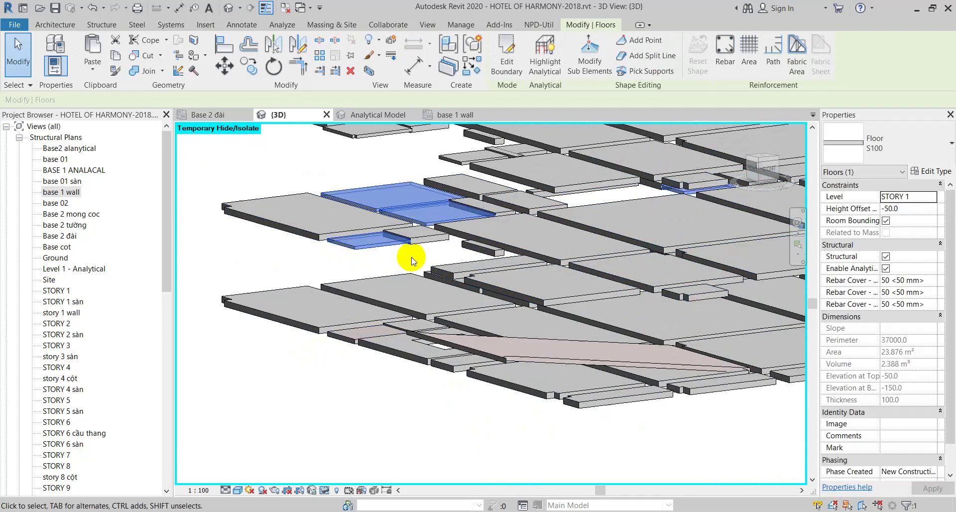
{"action": "left_click", "coordinate": [364, 342]}
{"action": "left_click", "coordinate": [347, 339]}
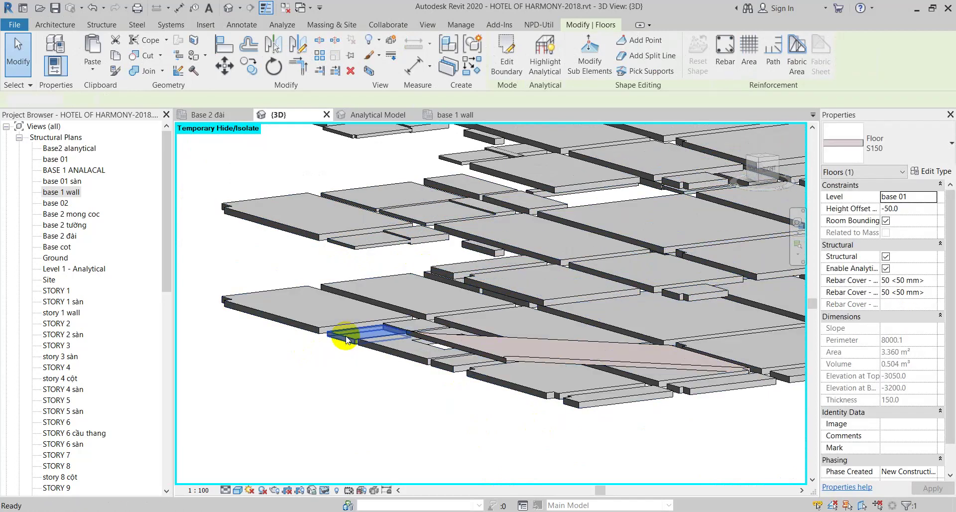
Remove the small S150 floor and paste it back Aligned to Same Place
{"action": "key", "text": "Delete"}
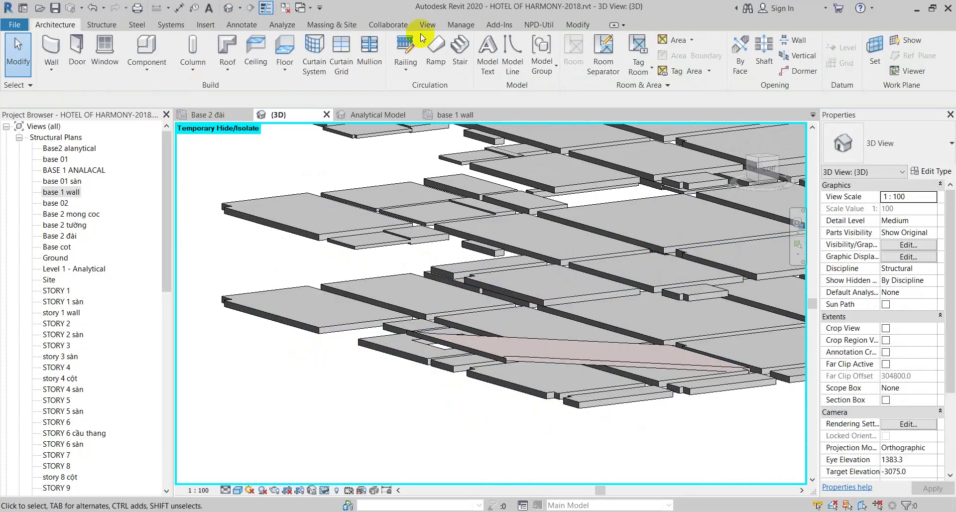
{"action": "left_click", "coordinate": [571, 25]}
{"action": "left_click", "coordinate": [93, 68]}
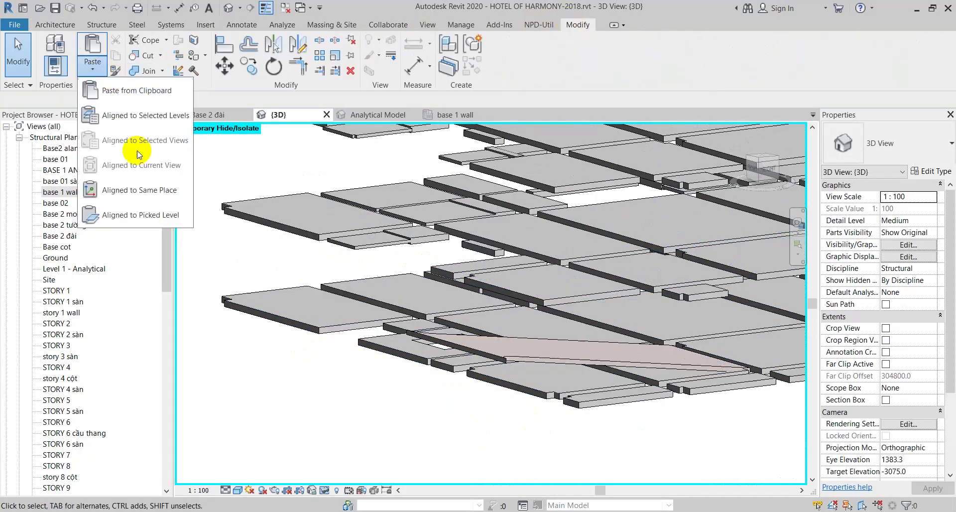
{"action": "left_click", "coordinate": [129, 191]}
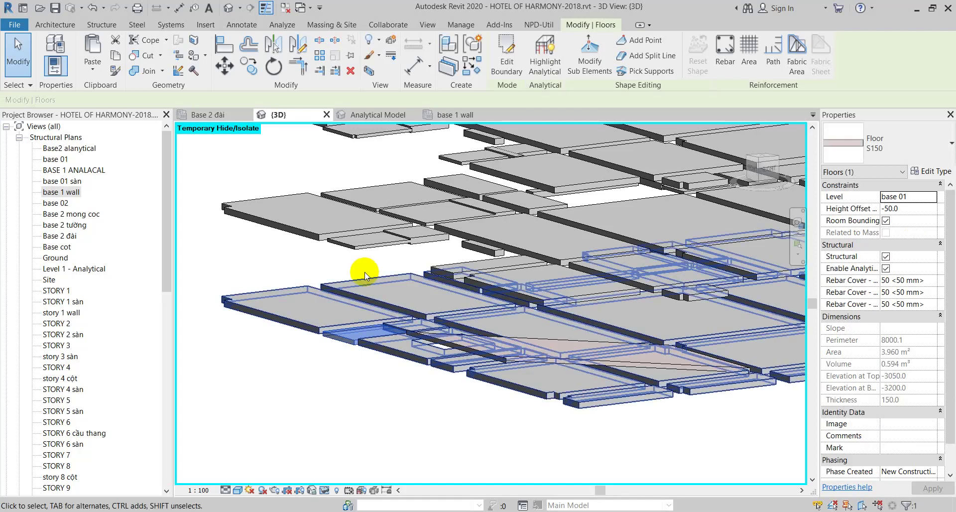
Reselect the pasted S150 floor and orbit around it to confirm its position
{"action": "left_click", "coordinate": [379, 393]}
{"action": "left_click", "coordinate": [343, 333]}
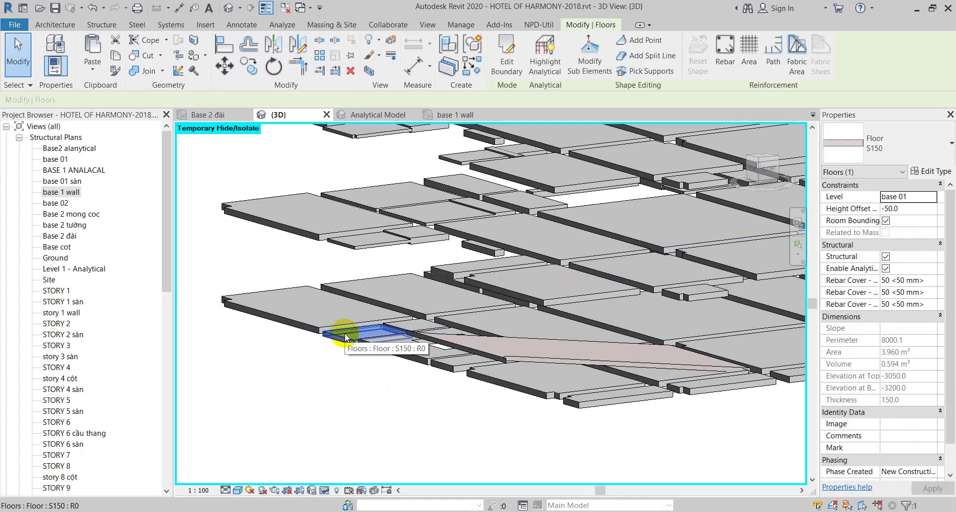
{"action": "mouse_move", "coordinate": [345, 333]}
{"action": "middle_mouse_down", "text": "shift"}
{"action": "mouse_move", "coordinate": [527, 441]}
{"action": "mouse_move", "coordinate": [456, 400]}
{"action": "mouse_move", "coordinate": [421, 404]}
{"action": "mouse_move", "coordinate": [505, 505]}
{"action": "mouse_move", "coordinate": [496, 482]}
{"action": "middle_mouse_up", "text": "shift"}
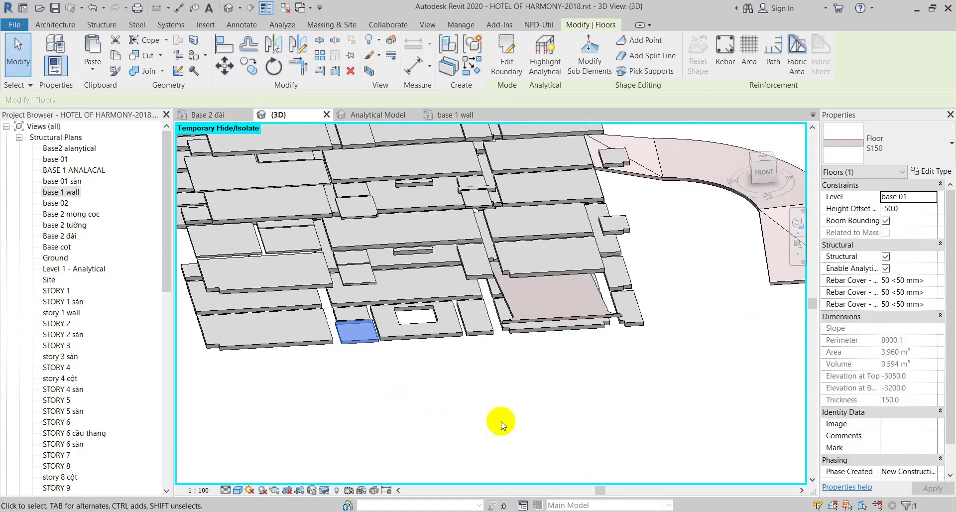
{"action": "scroll", "coordinate": [283, 310], "scroll_direction": "up", "scroll_amount": 5}
{"action": "mouse_move", "coordinate": [431, 389]}
{"action": "middle_mouse_down", "text": "shift"}
{"action": "mouse_move", "coordinate": [478, 425]}
{"action": "mouse_move", "coordinate": [416, 402]}
{"action": "mouse_move", "coordinate": [446, 407]}
{"action": "mouse_move", "coordinate": [348, 316]}
{"action": "middle_mouse_up", "text": "shift"}
{"action": "scroll", "coordinate": [434, 412], "scroll_direction": "down", "scroll_amount": 5}
{"action": "left_click", "coordinate": [301, 280]}
Window-select all 42 floors, then clear and orbit around the floor levels
{"action": "scroll", "coordinate": [310, 224], "scroll_direction": "down", "scroll_amount": 2}
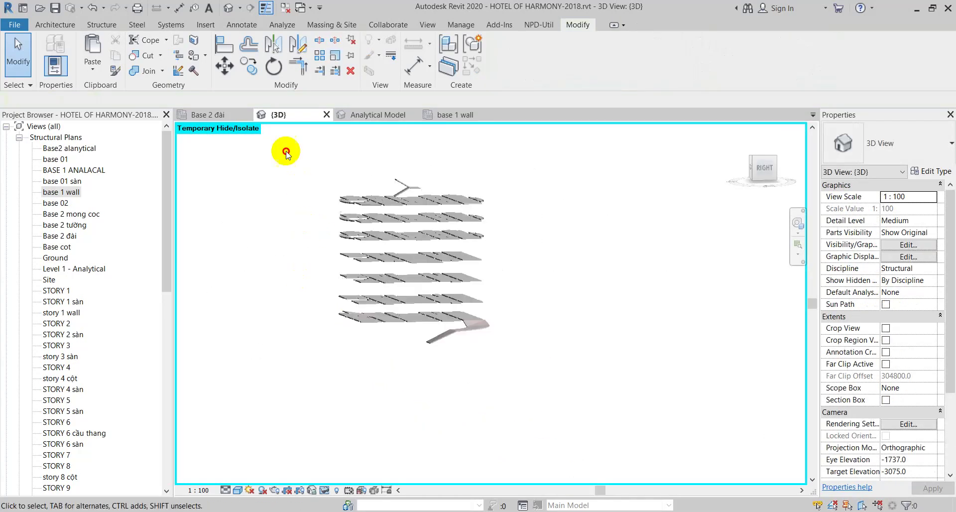
{"action": "left_click_drag", "start_coordinate": [279, 149], "coordinate": [562, 405]}
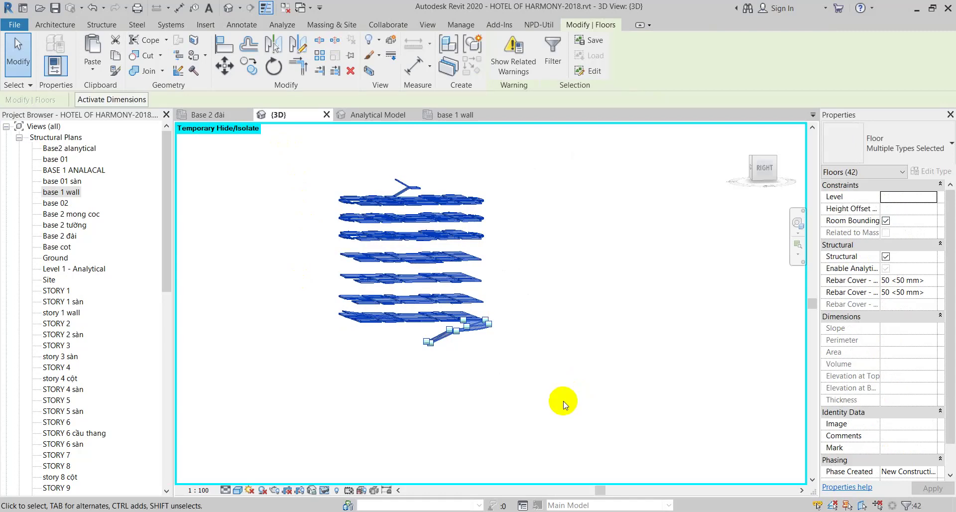
{"action": "scroll", "coordinate": [571, 294], "scroll_direction": "up", "scroll_amount": 2}
{"action": "left_click", "coordinate": [605, 316]}
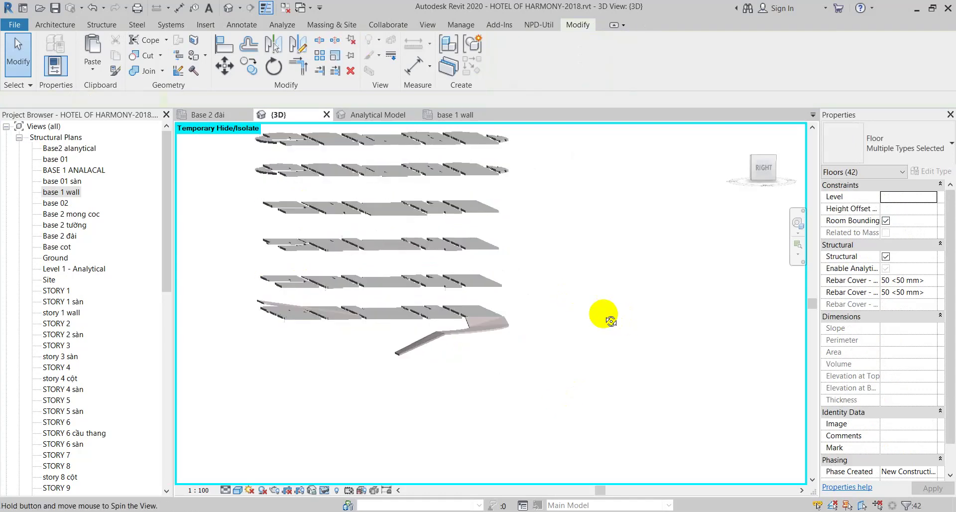
{"action": "mouse_move", "coordinate": [606, 316]}
{"action": "middle_mouse_down", "text": "shift"}
{"action": "mouse_move", "coordinate": [230, 231]}
{"action": "mouse_move", "coordinate": [337, 293]}
{"action": "mouse_move", "coordinate": [273, 268]}
{"action": "middle_mouse_up", "text": "shift"}
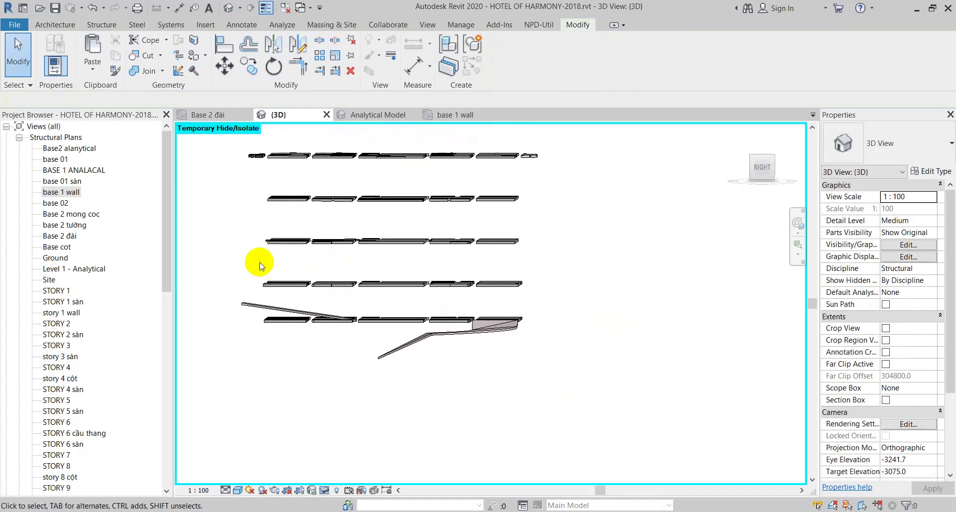
Window-select the STORY 2 floor row, orbit around it, and zoom in
{"action": "left_click_drag", "start_coordinate": [552, 307], "coordinate": [554, 284]}
{"action": "middle_click_drag", "start_coordinate": [555, 284], "coordinate": [259, 284], "text": "shift"}
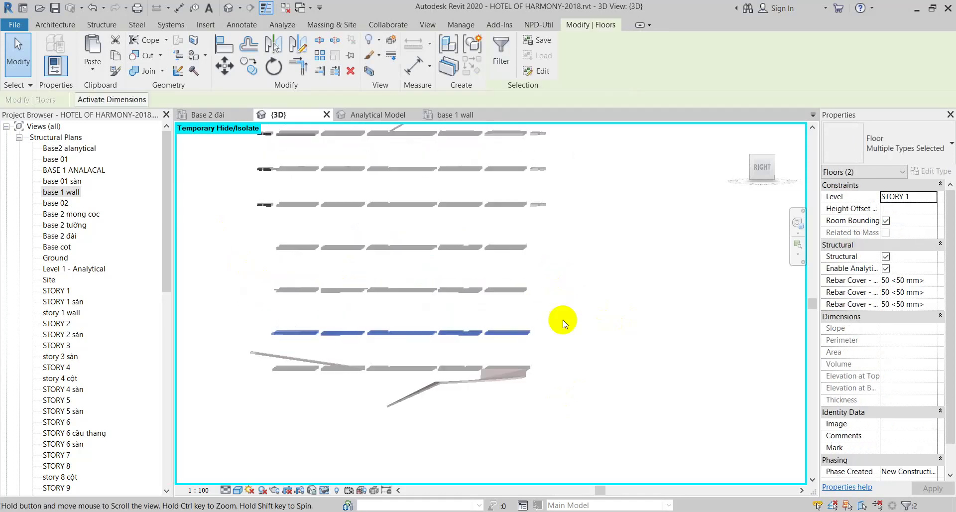
{"action": "left_click_drag", "start_coordinate": [492, 320], "coordinate": [565, 306]}
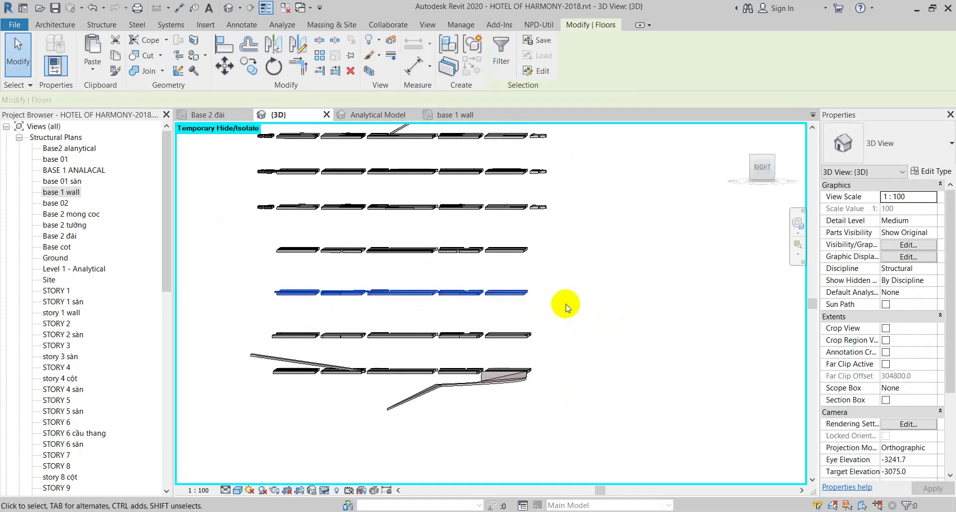
{"action": "middle_click_drag", "start_coordinate": [568, 291], "coordinate": [556, 365], "text": "shift"}
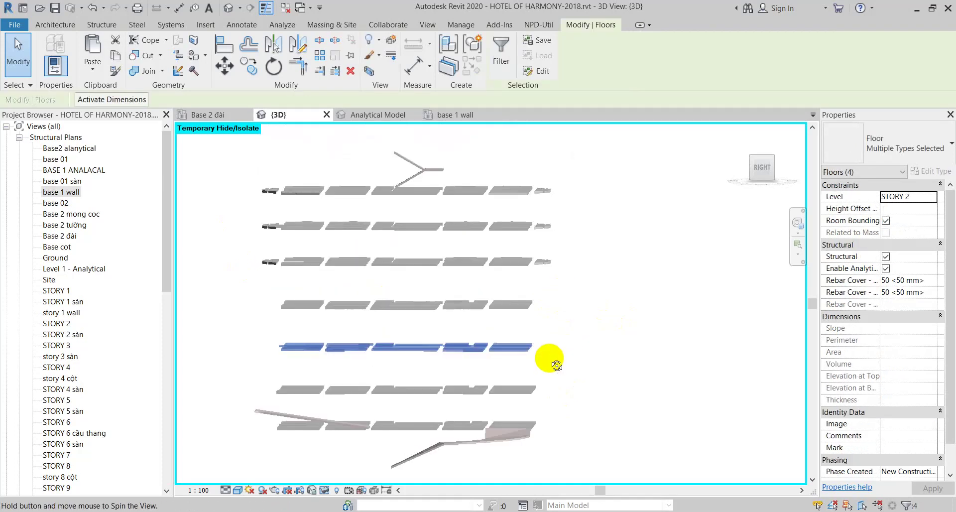
{"action": "scroll", "coordinate": [374, 374], "scroll_direction": "up", "scroll_amount": 3}
{"action": "key", "text": "Escape"}
{"action": "scroll", "coordinate": [288, 352], "scroll_direction": "up", "scroll_amount": 3}
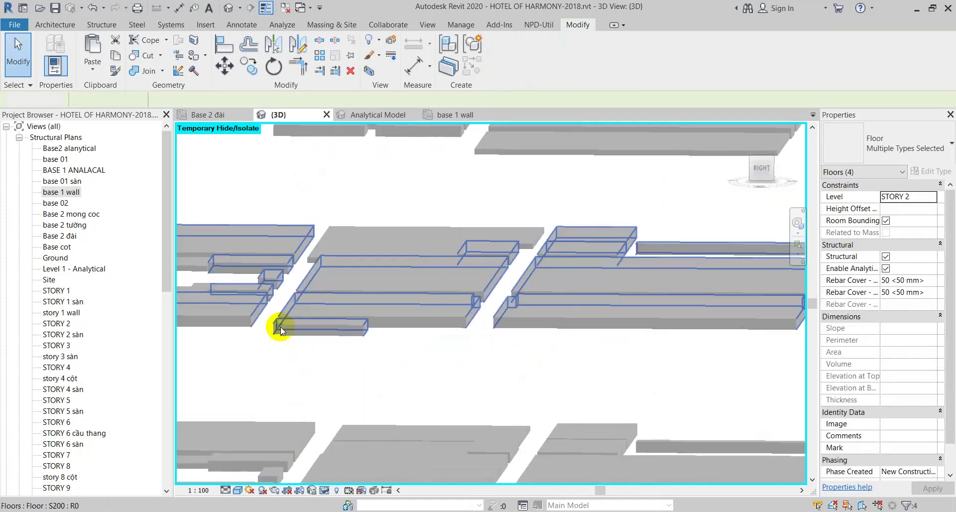
Select the 2.340 m² S100 slab on STORY 2 and zoom in from above
{"action": "left_click", "coordinate": [277, 277]}
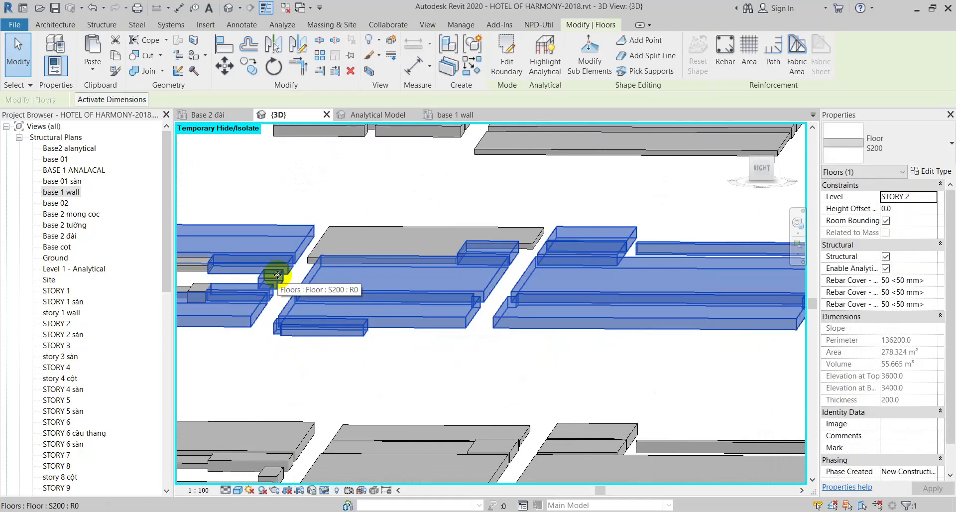
{"action": "middle_click_drag", "start_coordinate": [313, 268], "coordinate": [363, 277]}
{"action": "left_click", "coordinate": [265, 279]}
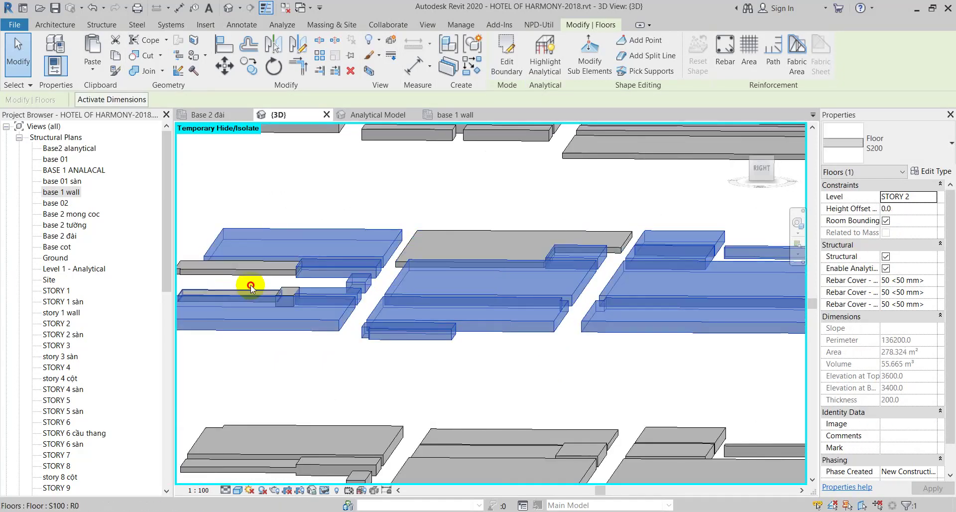
{"action": "left_click", "coordinate": [250, 285]}
{"action": "mouse_move", "coordinate": [282, 330]}
{"action": "middle_mouse_down", "text": "shift"}
{"action": "mouse_move", "coordinate": [384, 359]}
{"action": "mouse_move", "coordinate": [433, 401]}
{"action": "mouse_move", "coordinate": [518, 394]}
{"action": "mouse_move", "coordinate": [615, 417]}
{"action": "mouse_move", "coordinate": [580, 437]}
{"action": "mouse_move", "coordinate": [544, 437]}
{"action": "mouse_move", "coordinate": [561, 399]}
{"action": "mouse_move", "coordinate": [679, 399]}
{"action": "mouse_move", "coordinate": [706, 457]}
{"action": "mouse_move", "coordinate": [647, 379]}
{"action": "mouse_move", "coordinate": [662, 406]}
{"action": "mouse_move", "coordinate": [559, 334]}
{"action": "mouse_move", "coordinate": [416, 433]}
{"action": "mouse_move", "coordinate": [436, 393]}
{"action": "mouse_move", "coordinate": [512, 443]}
{"action": "mouse_move", "coordinate": [405, 384]}
{"action": "mouse_move", "coordinate": [507, 299]}
{"action": "mouse_move", "coordinate": [559, 330]}
{"action": "mouse_move", "coordinate": [531, 210]}
{"action": "middle_mouse_up", "text": "shift"}
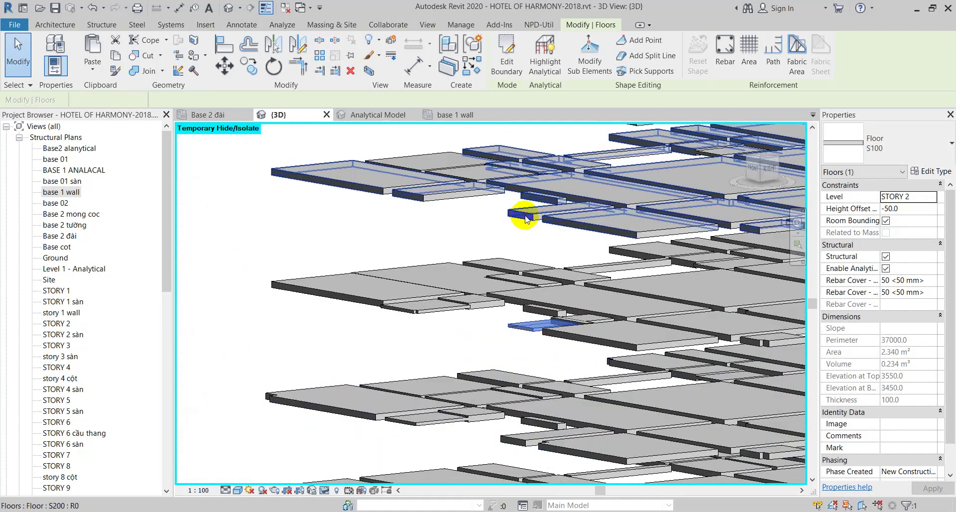
{"action": "left_click", "coordinate": [516, 327]}
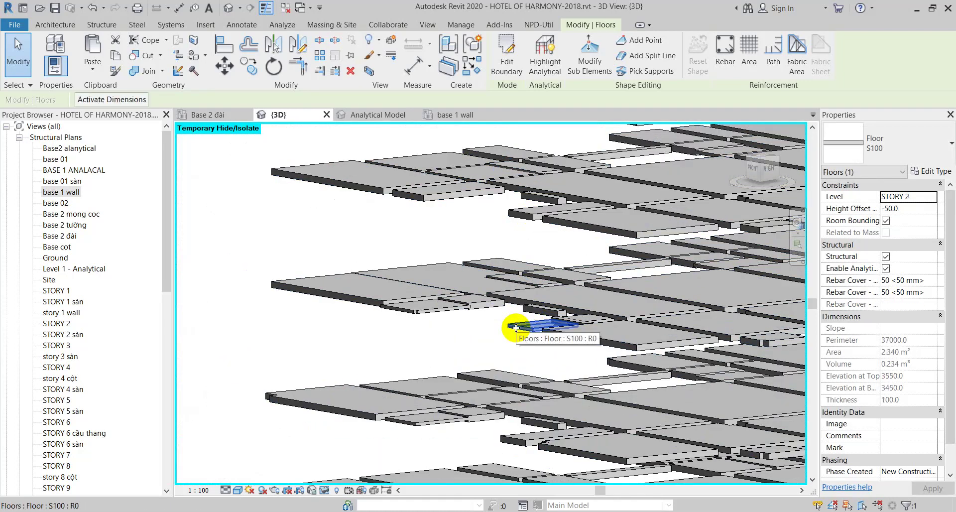
{"action": "scroll", "coordinate": [551, 347], "scroll_direction": "up", "scroll_amount": 2}
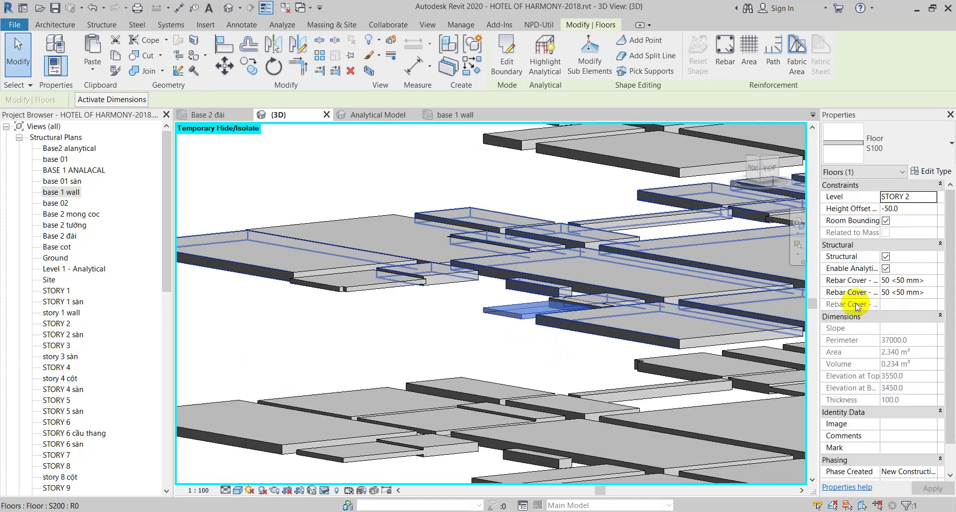
{"action": "mouse_move", "coordinate": [554, 335]}
{"action": "middle_mouse_down", "text": "shift"}
{"action": "mouse_move", "coordinate": [580, 386]}
{"action": "mouse_move", "coordinate": [635, 411]}
{"action": "mouse_move", "coordinate": [590, 279]}
{"action": "middle_mouse_up", "text": "shift"}
{"action": "scroll", "coordinate": [590, 279], "scroll_direction": "up", "scroll_amount": 2}
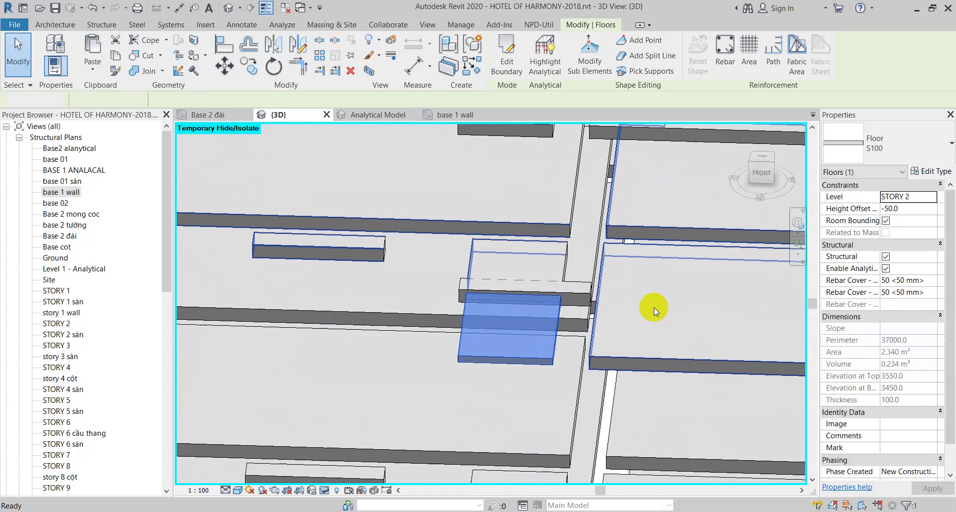
Paste the copied floor slab into the model
{"action": "key", "text": "Escape"}
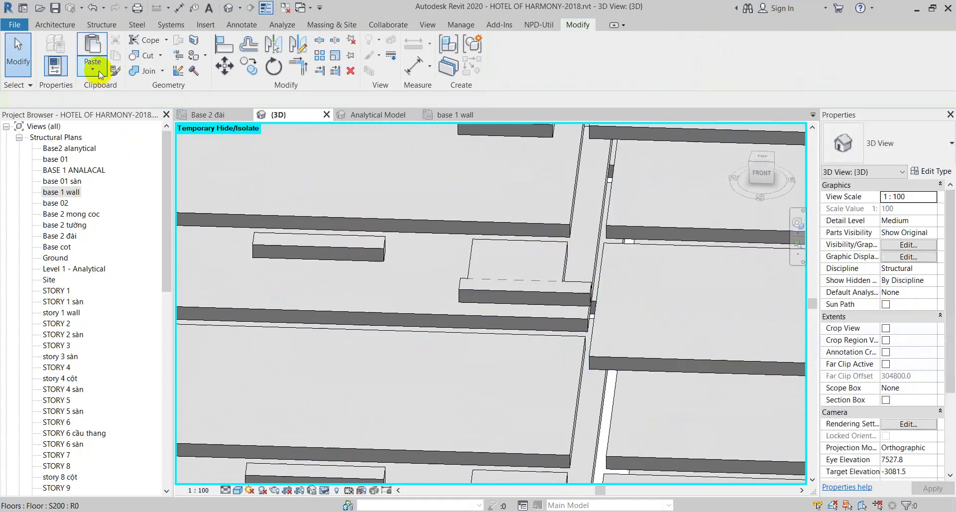
{"action": "left_click", "coordinate": [92, 69]}
{"action": "left_click", "coordinate": [132, 189]}
{"action": "left_click", "coordinate": [311, 318]}
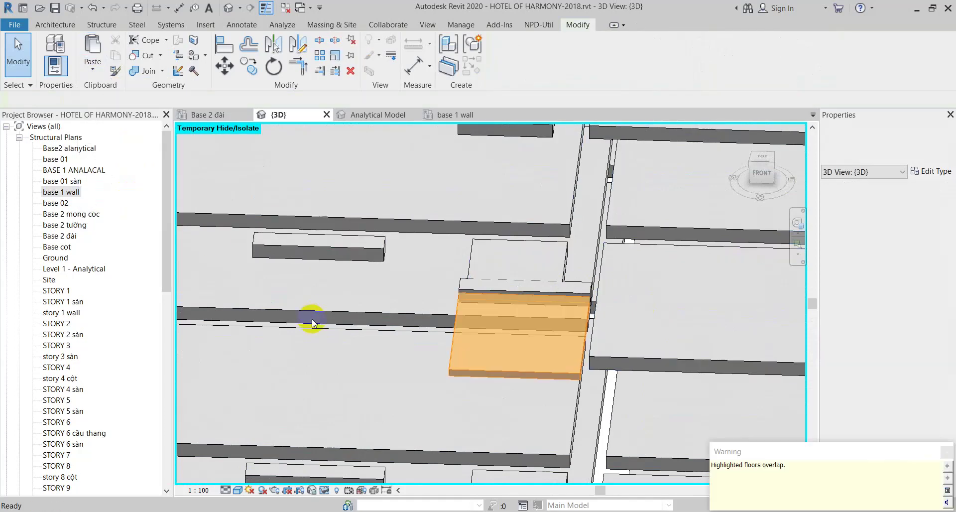
Orbit around the pasted floor and review the overlapping-floor warnings
{"action": "scroll", "coordinate": [311, 318], "scroll_direction": "down", "scroll_amount": 2}
{"action": "scroll", "coordinate": [311, 319], "scroll_direction": "down", "scroll_amount": 2}
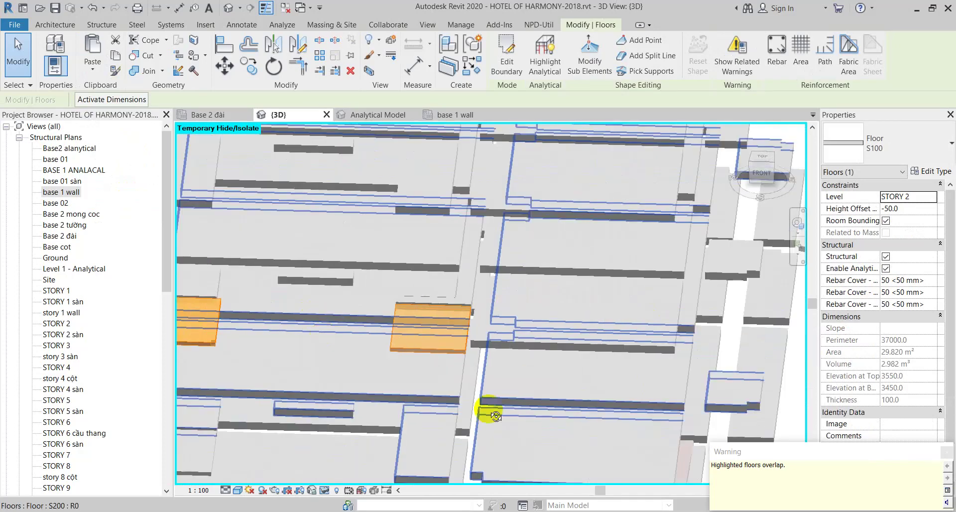
{"action": "middle_click_drag", "start_coordinate": [483, 405], "coordinate": [540, 413], "text": "shift"}
{"action": "scroll", "coordinate": [494, 358], "scroll_direction": "up", "scroll_amount": 2}
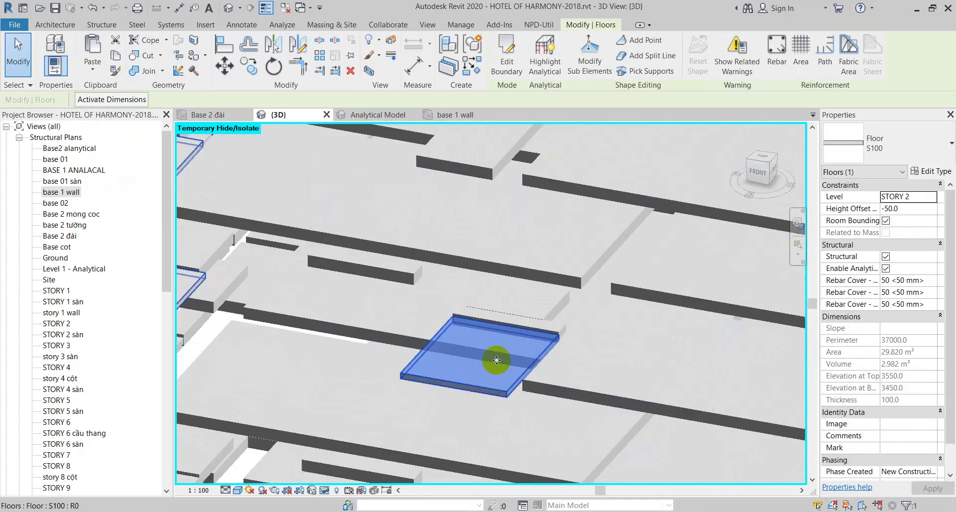
{"action": "scroll", "coordinate": [494, 358], "scroll_direction": "up", "scroll_amount": 2}
{"action": "scroll", "coordinate": [501, 366], "scroll_direction": "down", "scroll_amount": 3}
{"action": "middle_click_drag", "start_coordinate": [501, 367], "coordinate": [501, 341], "text": "shift"}
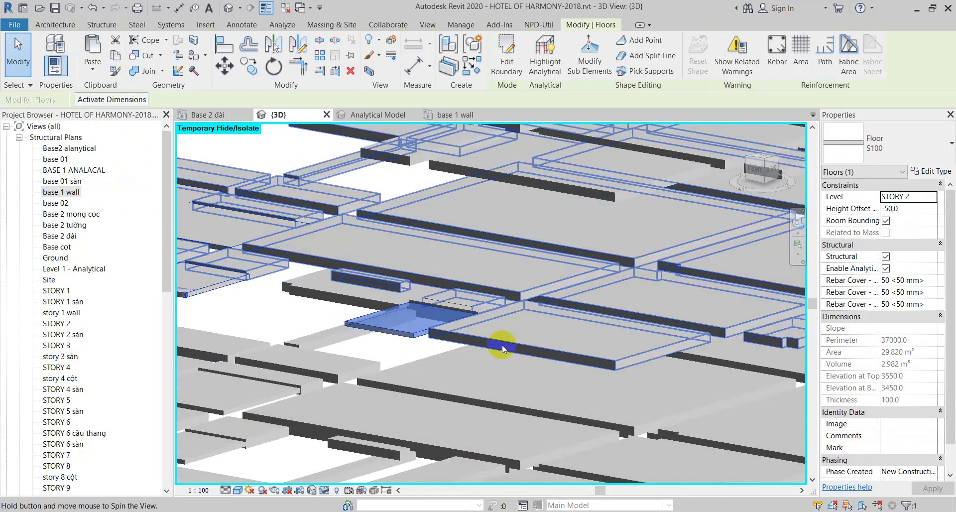
{"action": "scroll", "coordinate": [500, 339], "scroll_direction": "down", "scroll_amount": 3}
{"action": "left_click", "coordinate": [737, 50]}
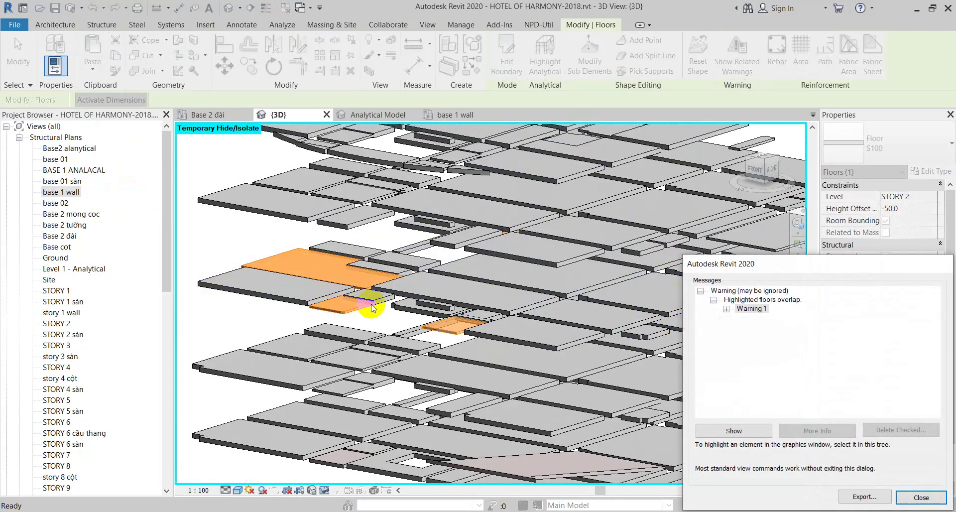
{"action": "key", "text": "Escape"}
Check the overlapping S100 floor and nearby slabs by selecting each in turn
{"action": "left_click", "coordinate": [450, 331]}
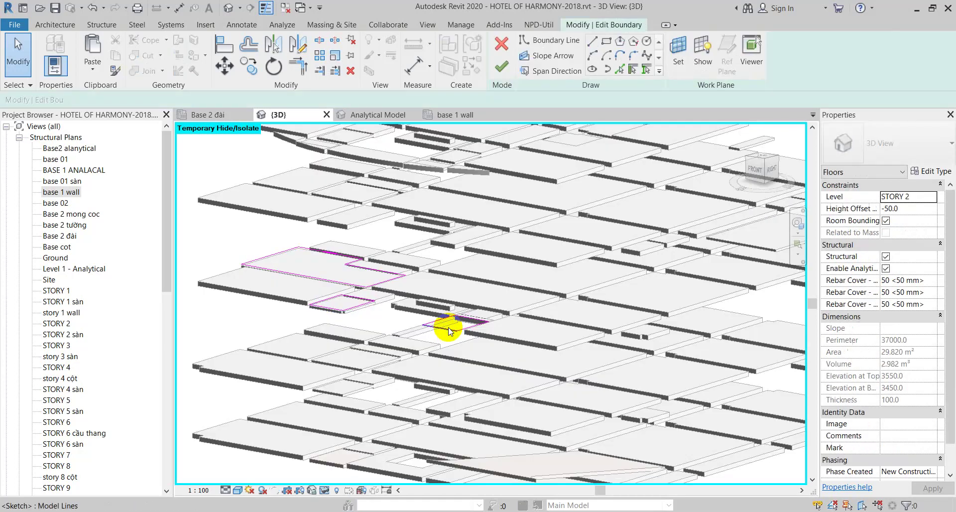
{"action": "key", "text": "Escape"}
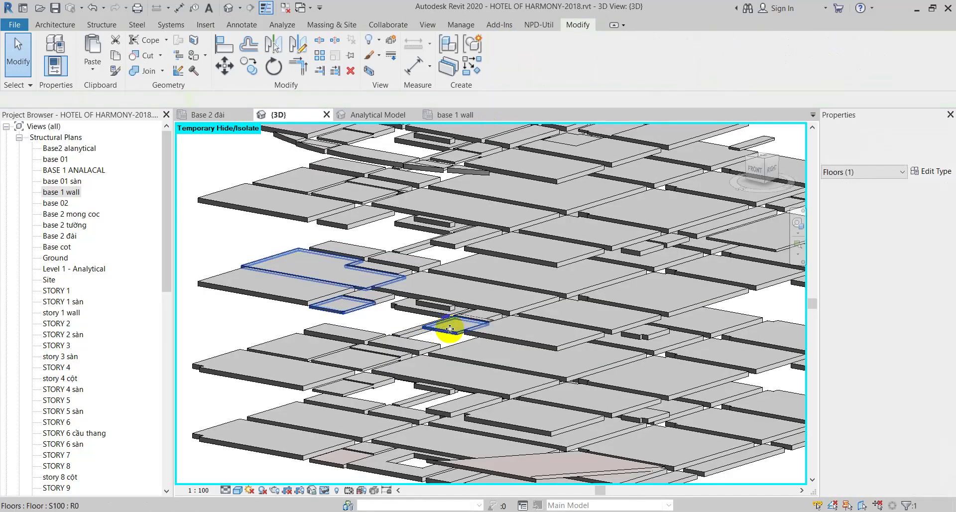
{"action": "scroll", "coordinate": [457, 328], "scroll_direction": "up", "scroll_amount": 2}
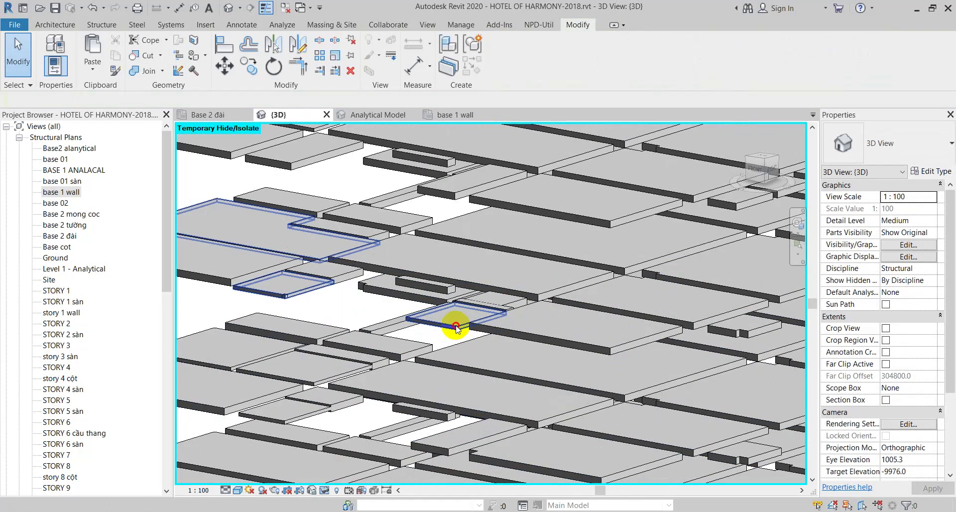
{"action": "left_click", "coordinate": [457, 329]}
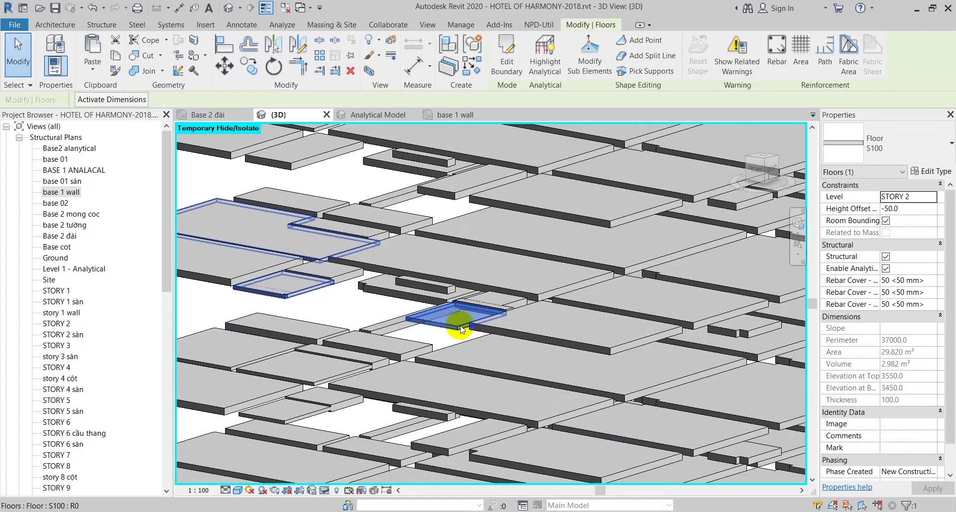
{"action": "left_click", "coordinate": [329, 315]}
{"action": "left_click", "coordinate": [306, 296]}
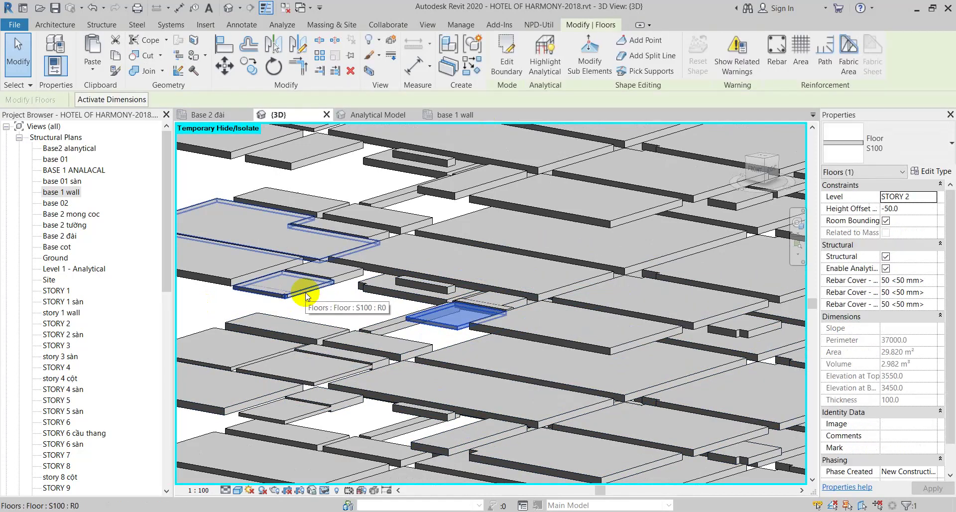
{"action": "left_click", "coordinate": [334, 300]}
{"action": "scroll", "coordinate": [337, 304], "scroll_direction": "up", "scroll_amount": 5}
{"action": "mouse_move", "coordinate": [339, 305]}
{"action": "middle_mouse_down", "text": "shift"}
{"action": "mouse_move", "coordinate": [341, 367]}
{"action": "mouse_move", "coordinate": [490, 420]}
{"action": "mouse_move", "coordinate": [499, 411]}
{"action": "mouse_move", "coordinate": [504, 420]}
{"action": "mouse_move", "coordinate": [274, 326]}
{"action": "middle_mouse_up", "text": "shift"}
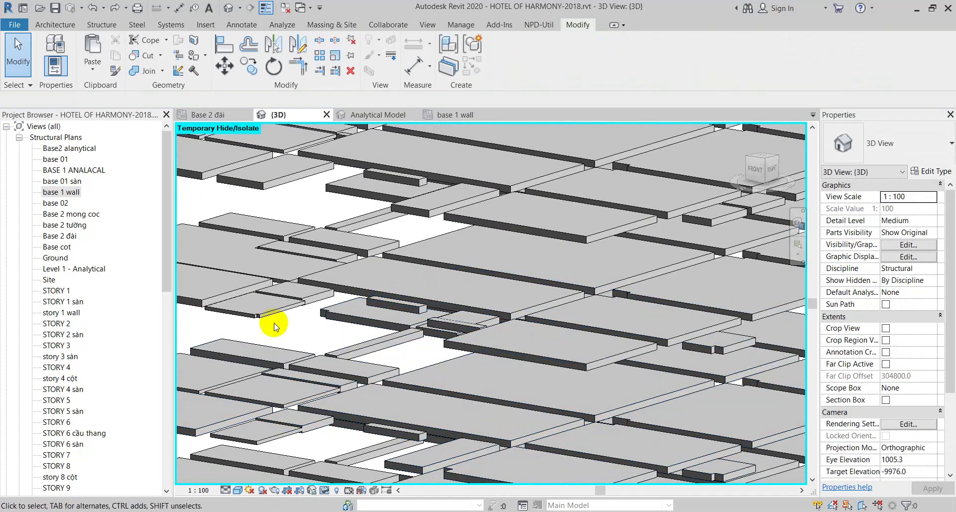
{"action": "left_click", "coordinate": [268, 318]}
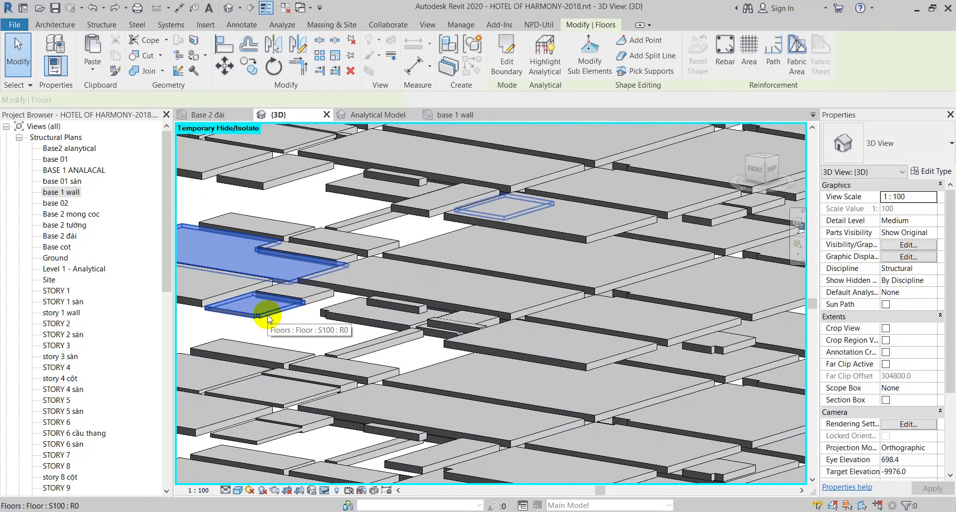
Paste the floors Aligned to Same Place and try editing the small slab's boundary
{"action": "left_click", "coordinate": [93, 70]}
{"action": "left_click", "coordinate": [135, 193]}
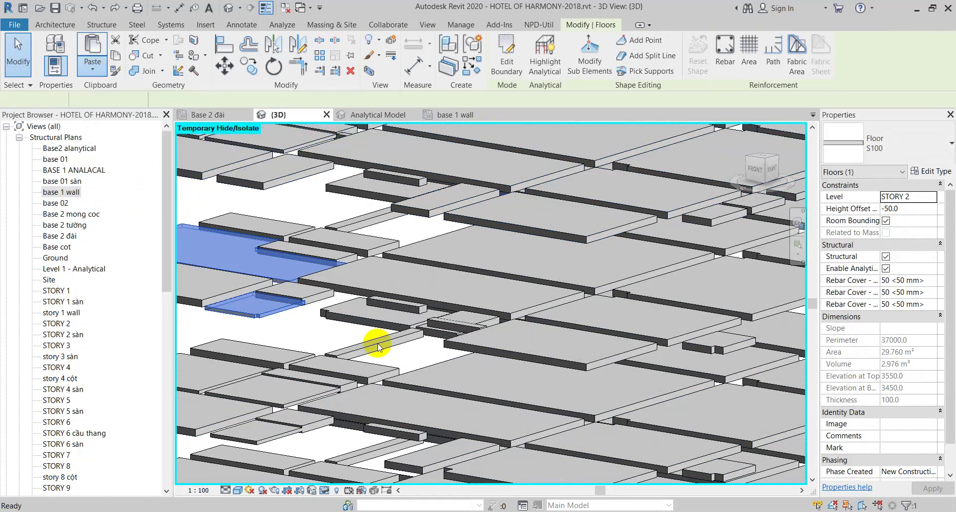
{"action": "key", "text": "Escape"}
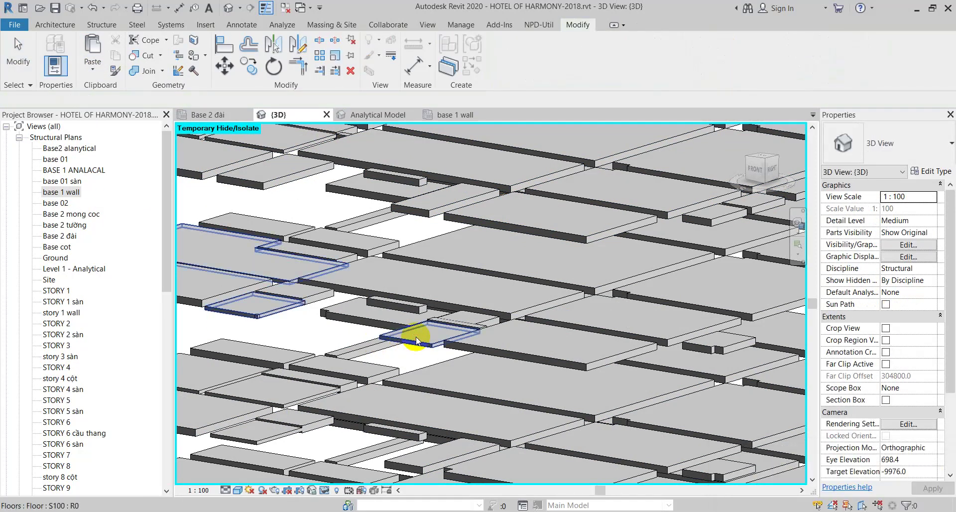
{"action": "left_click", "coordinate": [416, 336]}
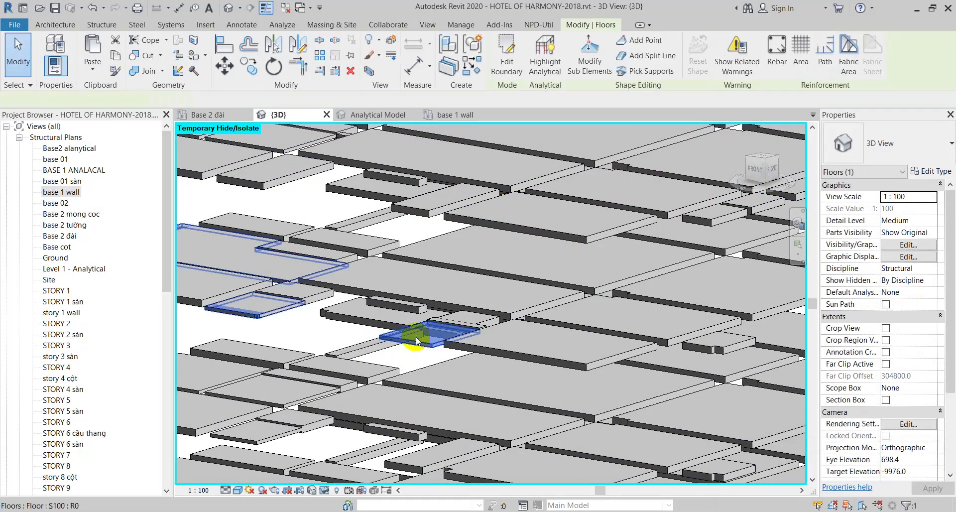
{"action": "left_click", "coordinate": [514, 69]}
{"action": "left_click", "coordinate": [498, 53]}
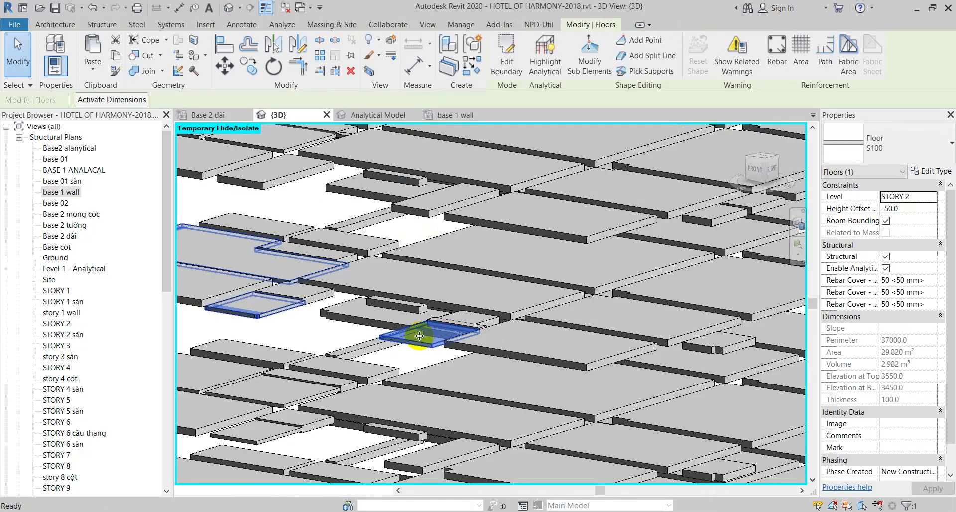
{"action": "key", "text": "Escape"}
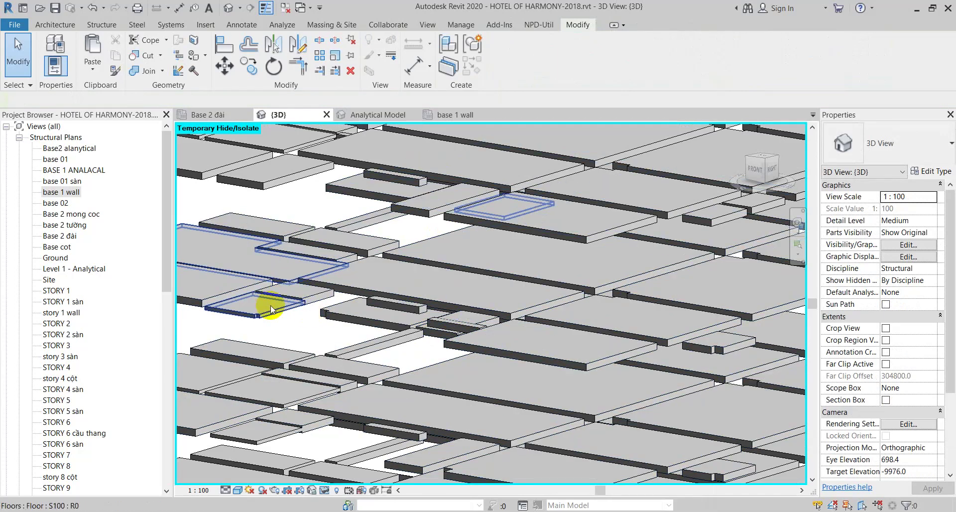
Delete the extra boundary loops from the STORY 2 S100 floor's sketch
{"action": "left_click", "coordinate": [270, 309]}
{"action": "left_click", "coordinate": [298, 341]}
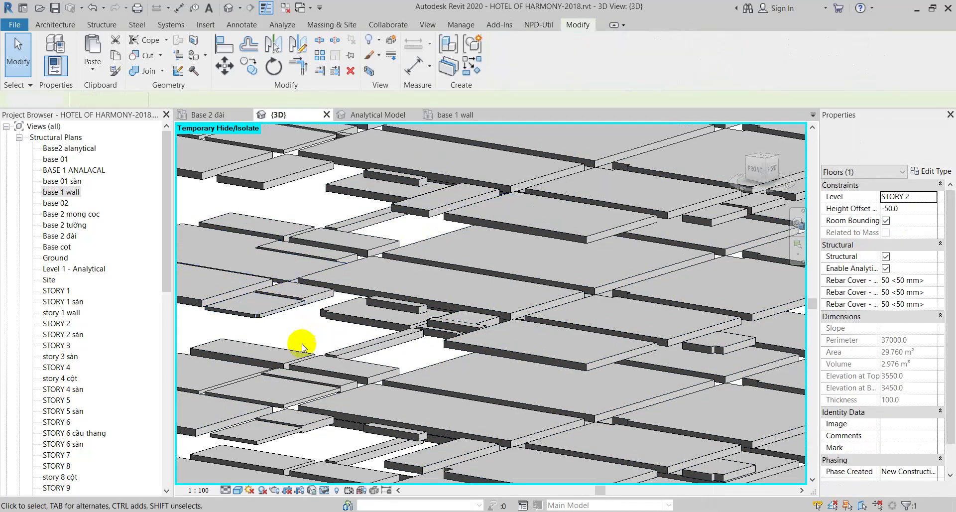
{"action": "left_click", "coordinate": [467, 155]}
{"action": "left_click", "coordinate": [503, 56]}
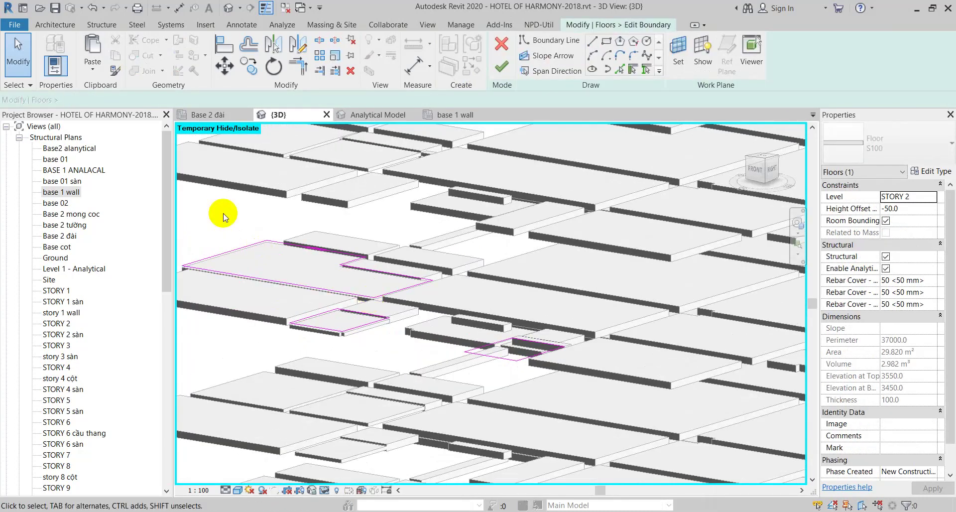
{"action": "middle_click_drag", "start_coordinate": [223, 217], "coordinate": [348, 220]}
{"action": "left_click_drag", "start_coordinate": [273, 196], "coordinate": [572, 352]}
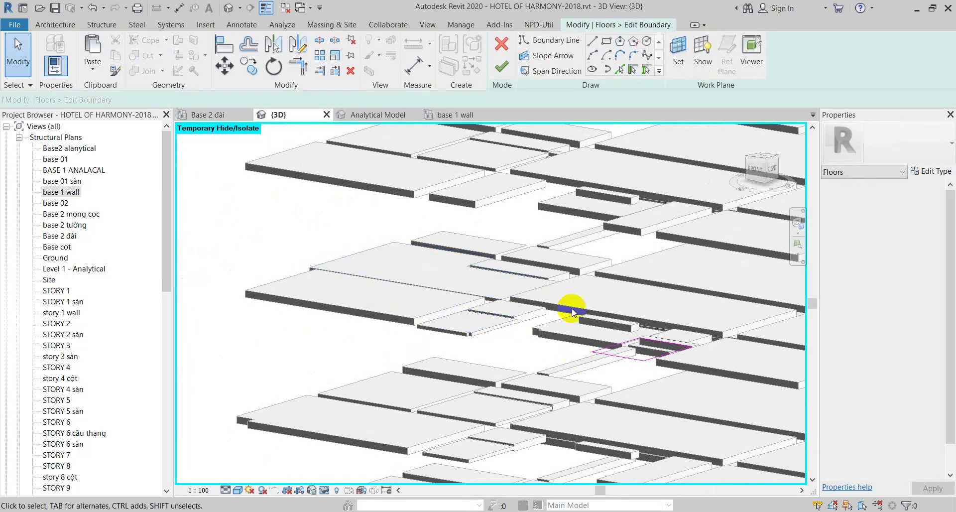
{"action": "left_click", "coordinate": [501, 66]}
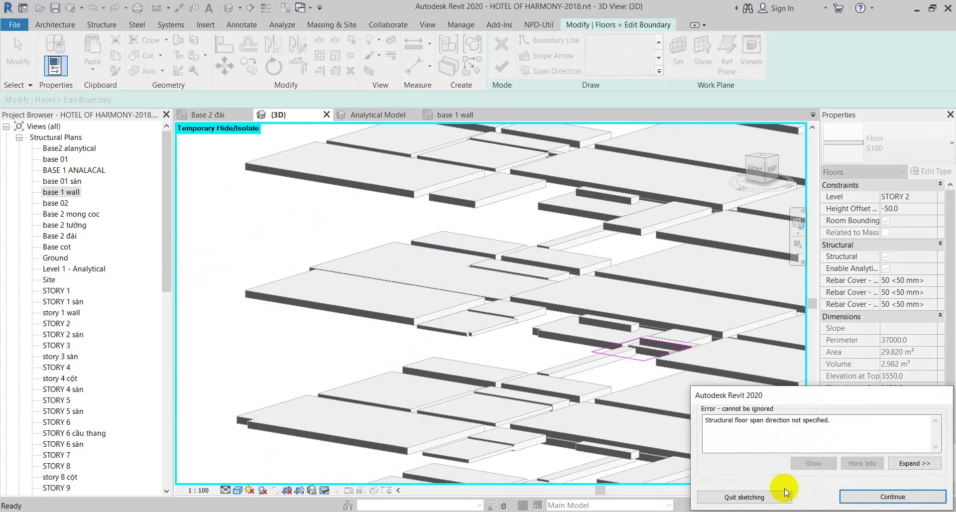
Set the floor's span direction along a sketch edge and finish the boundary edit
{"action": "middle_click_drag", "start_coordinate": [647, 448], "coordinate": [448, 362], "text": "shift"}
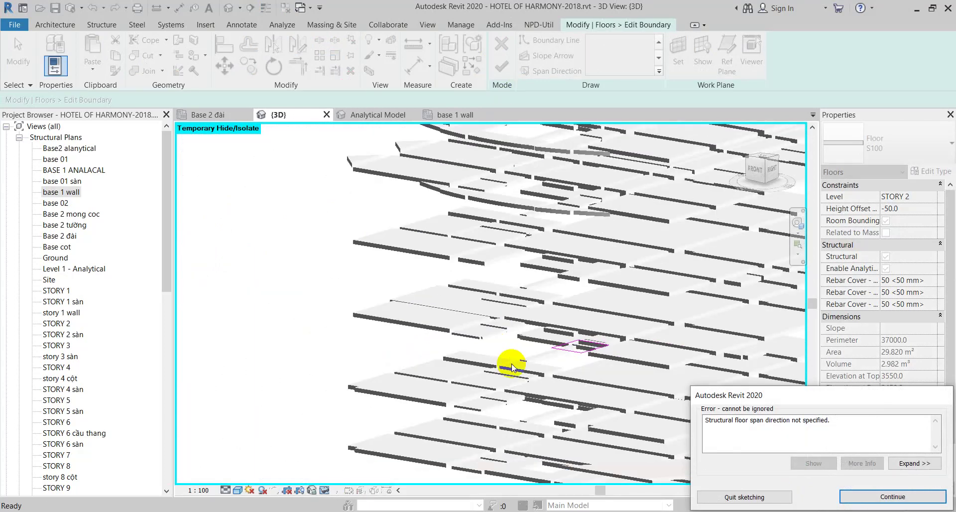
{"action": "left_click", "coordinate": [873, 497]}
{"action": "left_click", "coordinate": [550, 71]}
{"action": "scroll", "coordinate": [562, 362], "scroll_direction": "up", "scroll_amount": 3}
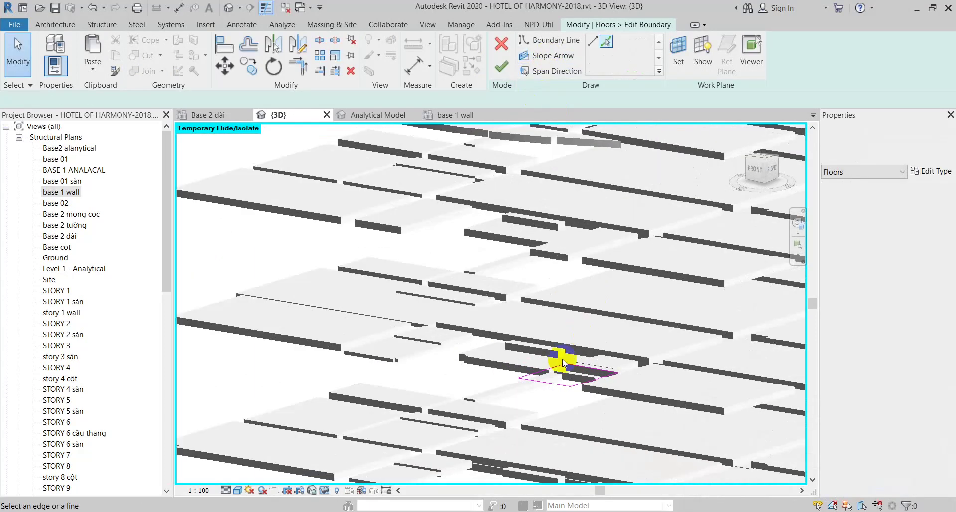
{"action": "left_click", "coordinate": [563, 362]}
{"action": "left_click", "coordinate": [501, 70]}
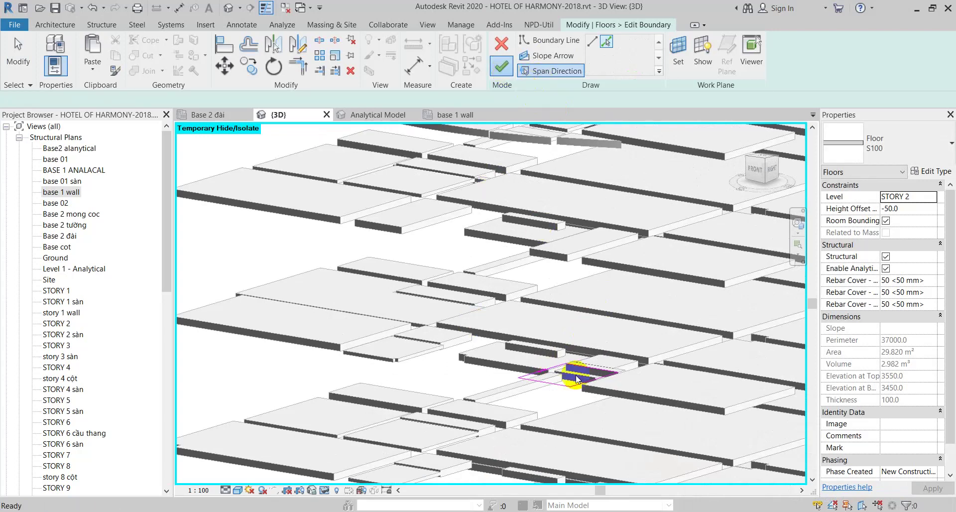
{"action": "key", "text": "Escape"}
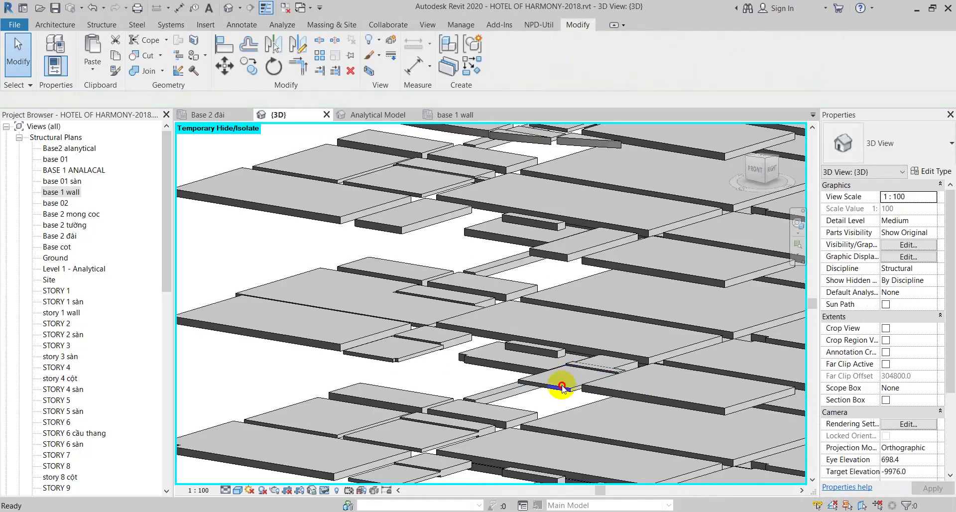
Hide the row of S200 floor slabs in the view
{"action": "left_click", "coordinate": [560, 377]}
{"action": "mouse_move", "coordinate": [560, 375]}
{"action": "middle_mouse_down"}
{"action": "mouse_move", "coordinate": [532, 366]}
{"action": "mouse_move", "coordinate": [471, 269]}
{"action": "mouse_move", "coordinate": [651, 367]}
{"action": "mouse_move", "coordinate": [565, 341]}
{"action": "middle_mouse_up"}
{"action": "key", "text": "Escape"}
{"action": "left_click", "coordinate": [471, 269]}
{"action": "mouse_move", "coordinate": [319, 228]}
{"action": "left_mouse_down"}
{"action": "mouse_move", "coordinate": [739, 283]}
{"action": "mouse_move", "coordinate": [773, 272]}
{"action": "left_mouse_up"}
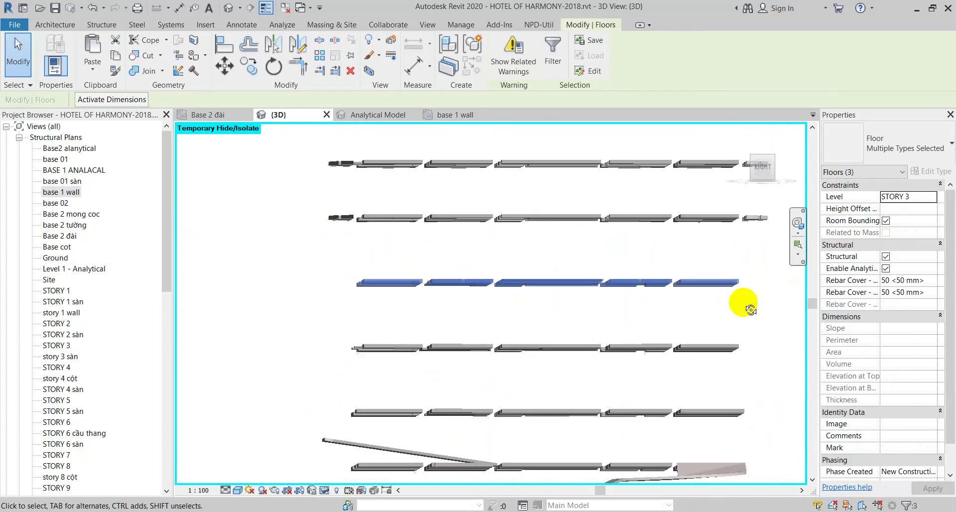
{"action": "middle_click_drag", "start_coordinate": [683, 305], "coordinate": [378, 298], "text": "shift"}
{"action": "left_click", "coordinate": [379, 299]}
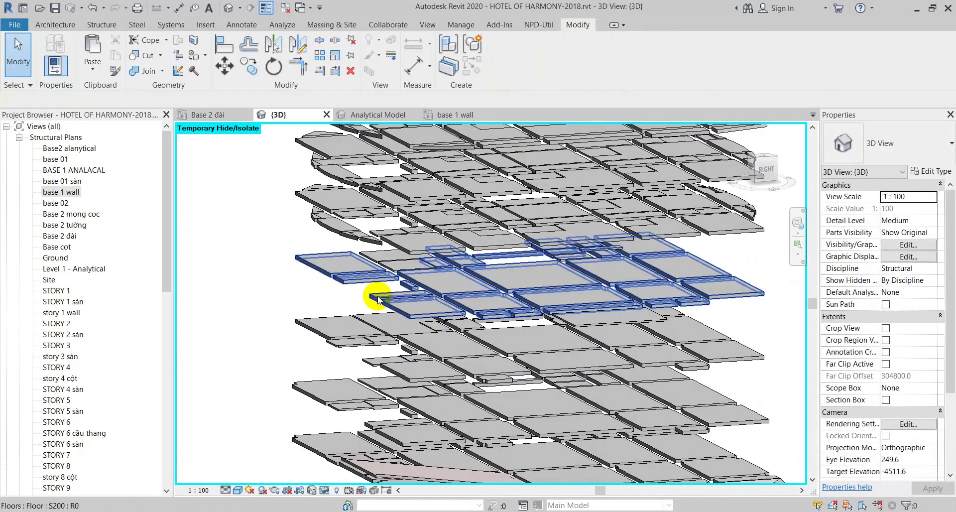
{"action": "scroll", "coordinate": [378, 296], "scroll_direction": "up", "scroll_amount": 2}
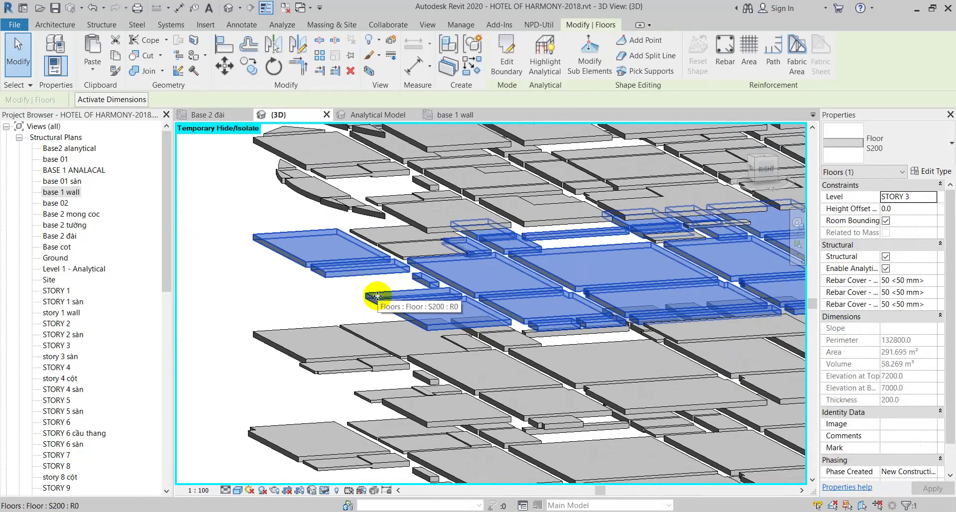
{"action": "key", "text": "h"}
{"action": "key", "text": "h"}
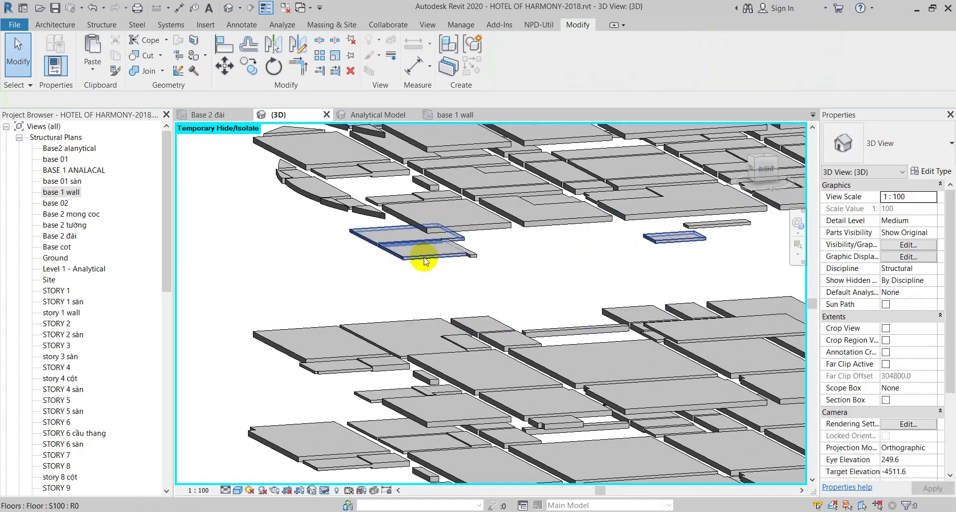
Hide the two small S100 slabs and orbit to view the slabs beneath
{"action": "left_click", "coordinate": [425, 261]}
{"action": "middle_click_drag", "start_coordinate": [551, 283], "coordinate": [511, 304]}
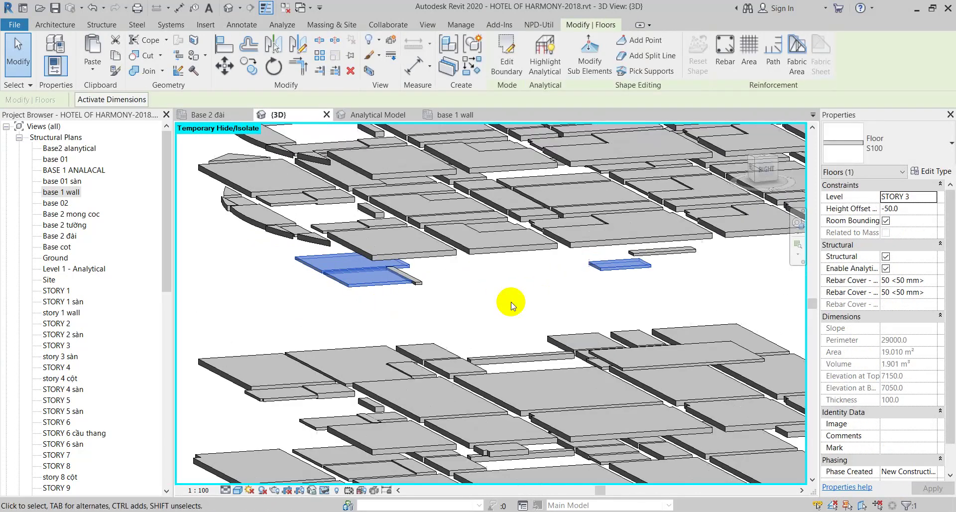
{"action": "key", "text": "h"}
{"action": "key", "text": "h"}
{"action": "middle_click_drag", "start_coordinate": [426, 306], "coordinate": [393, 232], "text": "shift"}
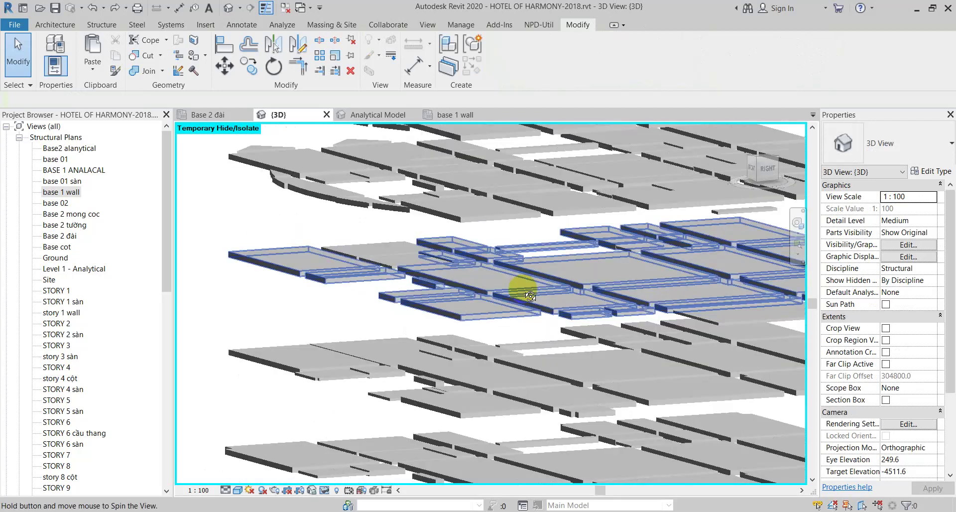
{"action": "left_click", "coordinate": [369, 268]}
{"action": "mouse_move", "coordinate": [369, 268]}
{"action": "middle_mouse_down", "text": "shift"}
{"action": "mouse_move", "coordinate": [702, 393]}
{"action": "mouse_move", "coordinate": [689, 384]}
{"action": "middle_mouse_up", "text": "shift"}
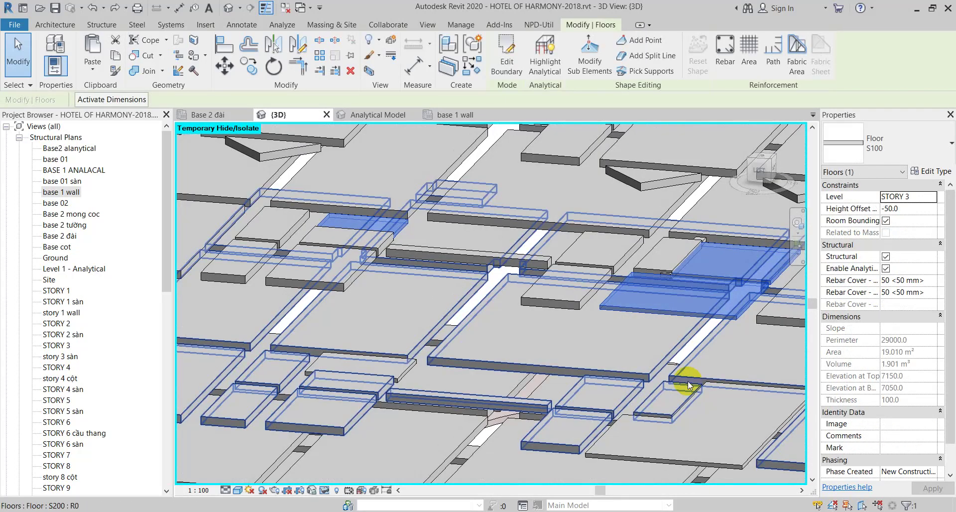
{"action": "double_click", "coordinate": [698, 304]}
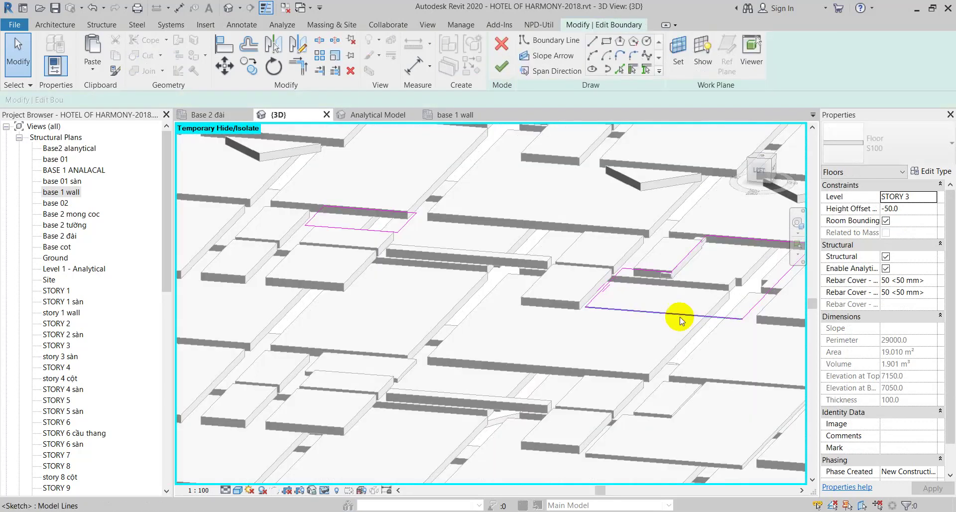
{"action": "left_click", "coordinate": [513, 47]}
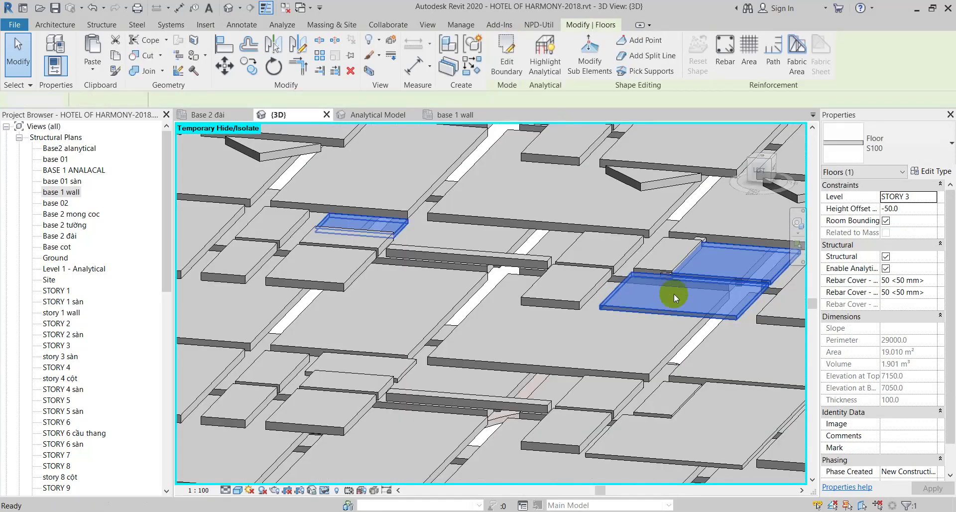
{"action": "left_click", "coordinate": [674, 294]}
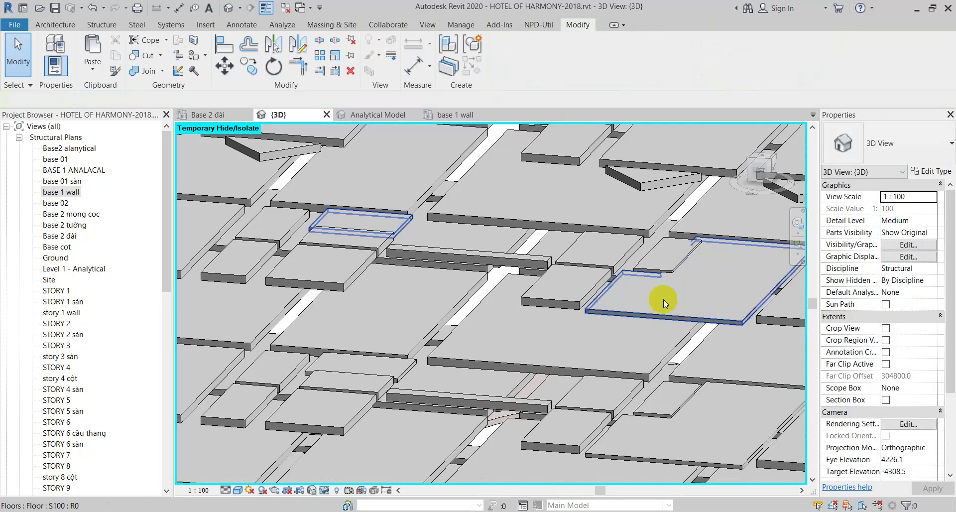
{"action": "left_click", "coordinate": [691, 312]}
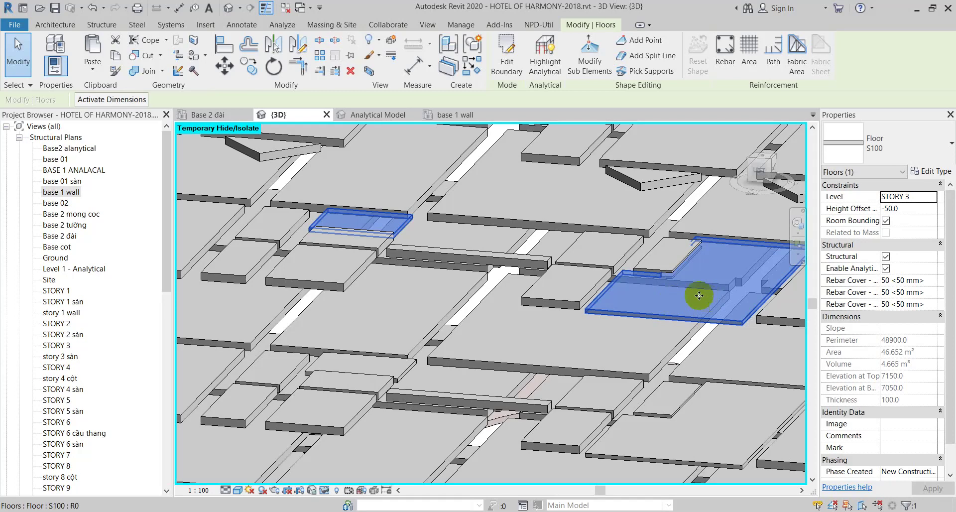
{"action": "left_click", "coordinate": [702, 296]}
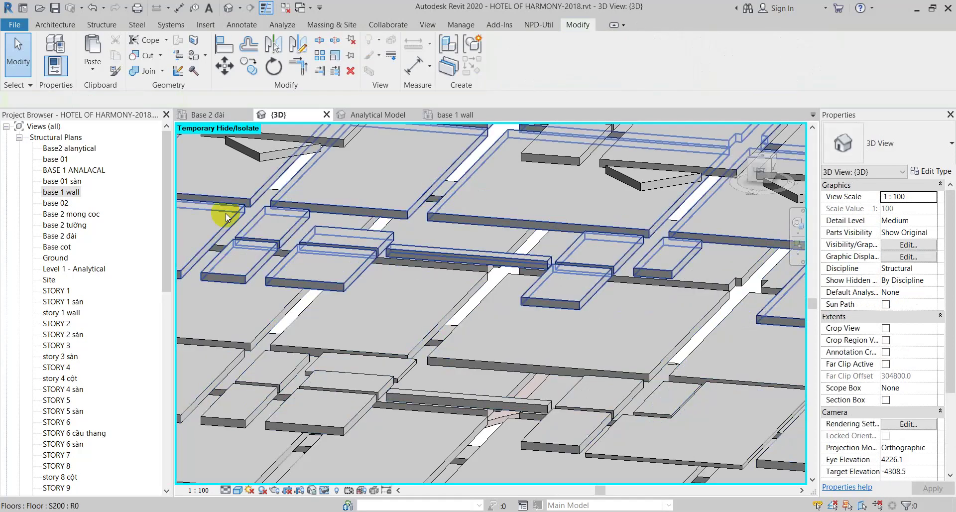
{"action": "left_click", "coordinate": [92, 65]}
{"action": "left_click", "coordinate": [202, 205]}
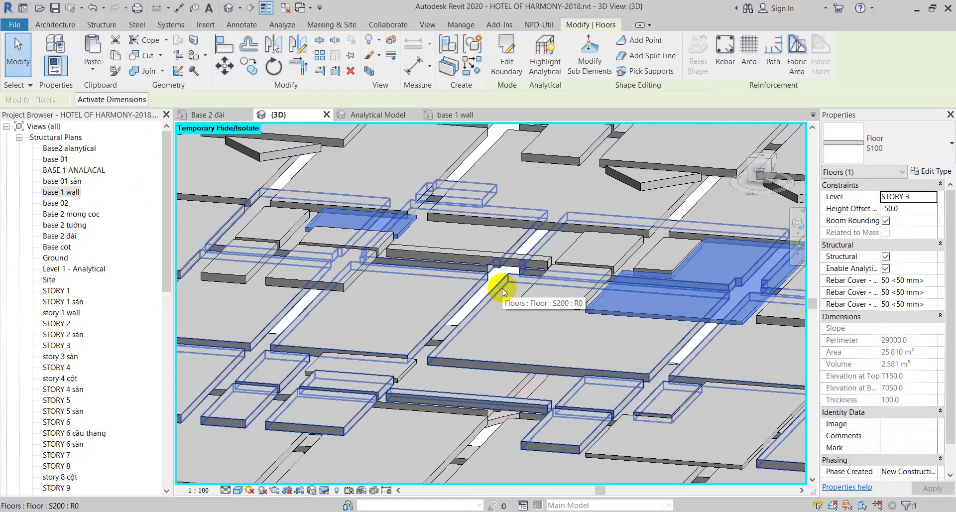
Orbit the 3D view to an edge-on front view of the floor slabs
{"action": "scroll", "coordinate": [501, 288], "scroll_direction": "down", "scroll_amount": 4}
{"action": "middle_click_drag", "start_coordinate": [502, 287], "coordinate": [728, 404], "text": "shift"}
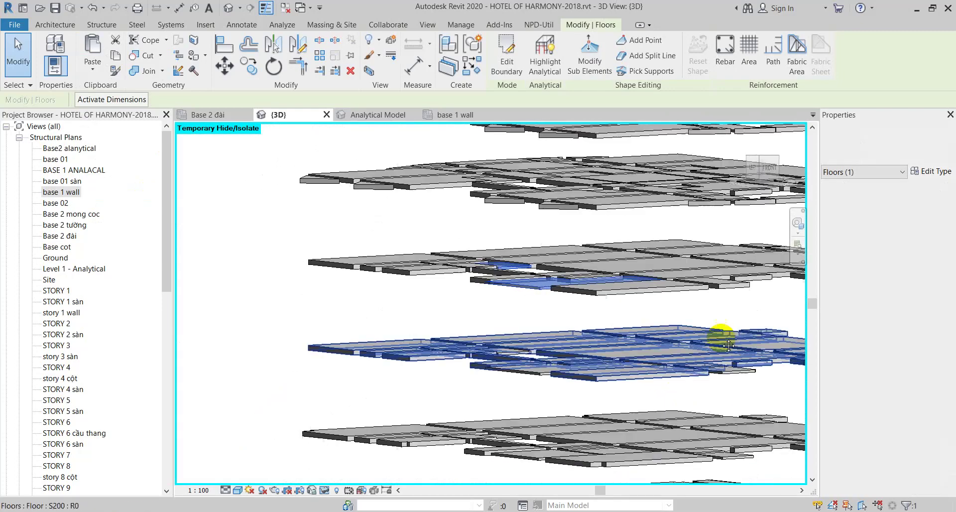
{"action": "mouse_move", "coordinate": [728, 404]}
{"action": "middle_mouse_down", "text": "shift"}
{"action": "mouse_move", "coordinate": [726, 338]}
{"action": "mouse_move", "coordinate": [676, 308]}
{"action": "mouse_move", "coordinate": [352, 262]}
{"action": "mouse_move", "coordinate": [406, 267]}
{"action": "middle_mouse_up", "text": "shift"}
{"action": "scroll", "coordinate": [405, 266], "scroll_direction": "up", "scroll_amount": 3}
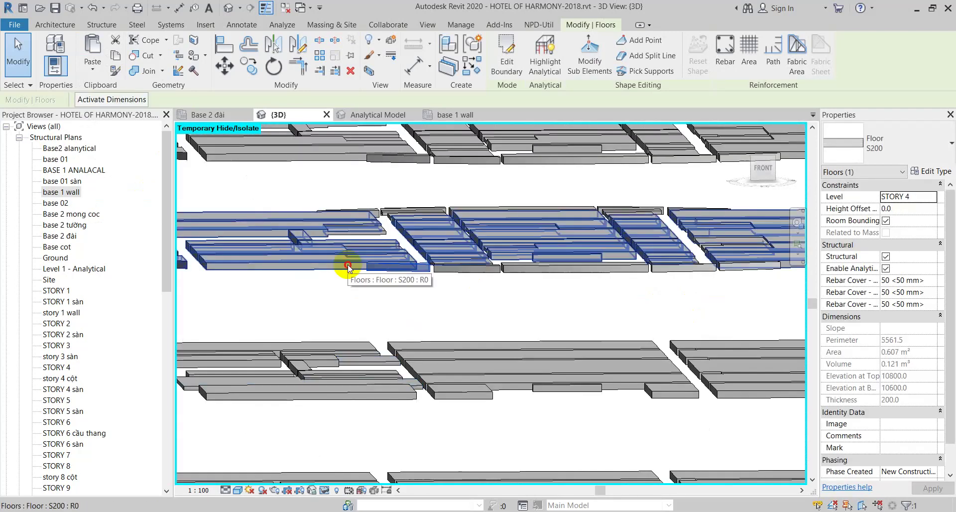
{"action": "scroll", "coordinate": [347, 265], "scroll_direction": "down", "scroll_amount": 2}
{"action": "middle_click_drag", "start_coordinate": [348, 265], "coordinate": [373, 277], "text": "shift"}
{"action": "key", "text": "Escape"}
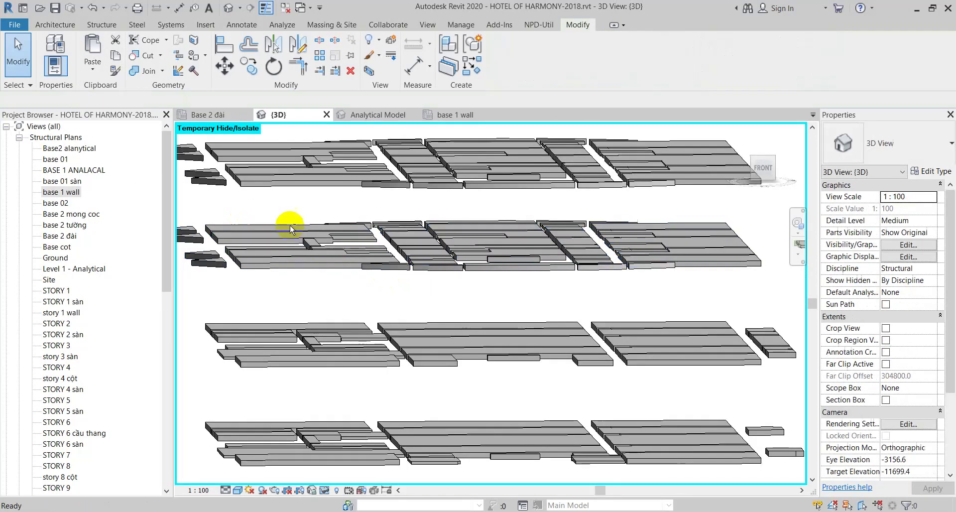
{"action": "middle_click_drag", "start_coordinate": [290, 225], "coordinate": [241, 207], "text": "shift"}
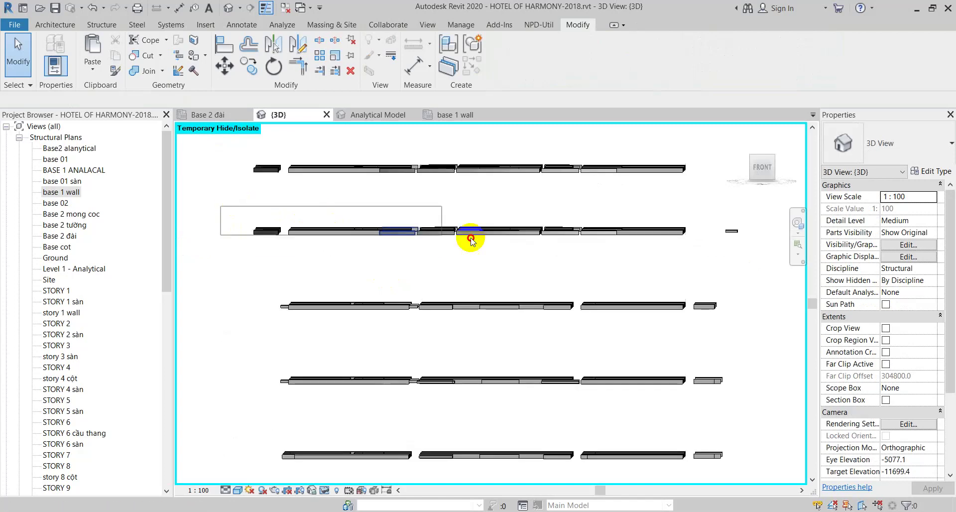
Window-select the STORY 4, STORY 5 and top floor rows to check levels, then deselect
{"action": "left_click_drag", "start_coordinate": [470, 240], "coordinate": [752, 262]}
{"action": "middle_click_drag", "start_coordinate": [705, 259], "coordinate": [589, 271]}
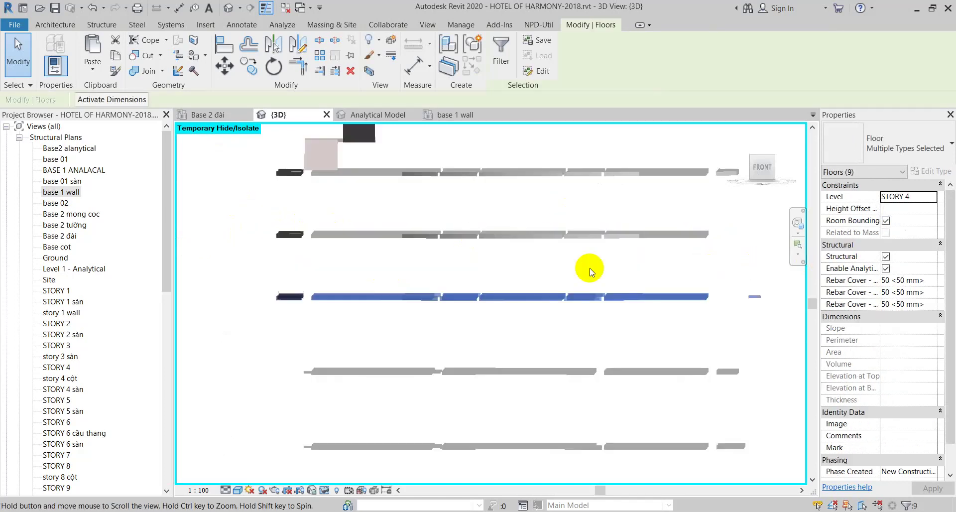
{"action": "left_click_drag", "start_coordinate": [230, 197], "coordinate": [759, 259]}
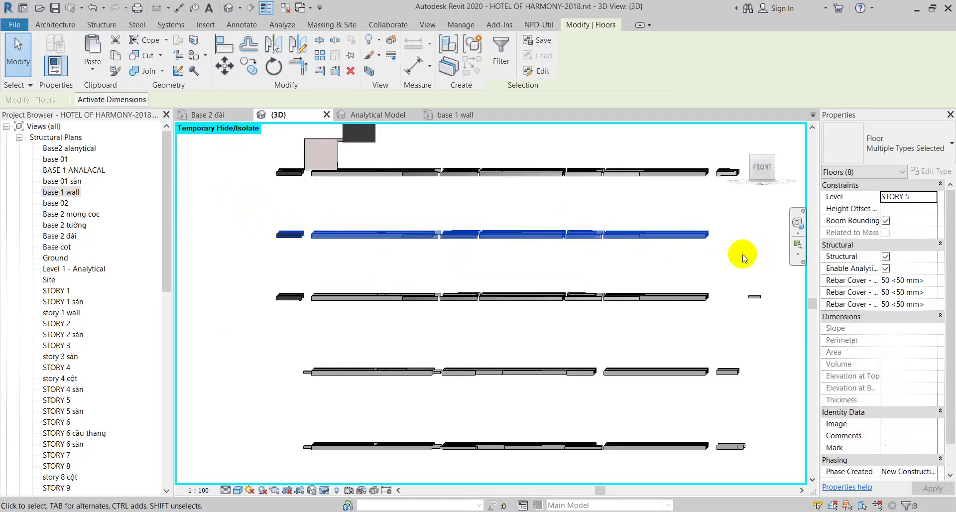
{"action": "scroll", "coordinate": [742, 258], "scroll_direction": "down", "scroll_amount": 2}
{"action": "left_click_drag", "start_coordinate": [333, 156], "coordinate": [764, 278]}
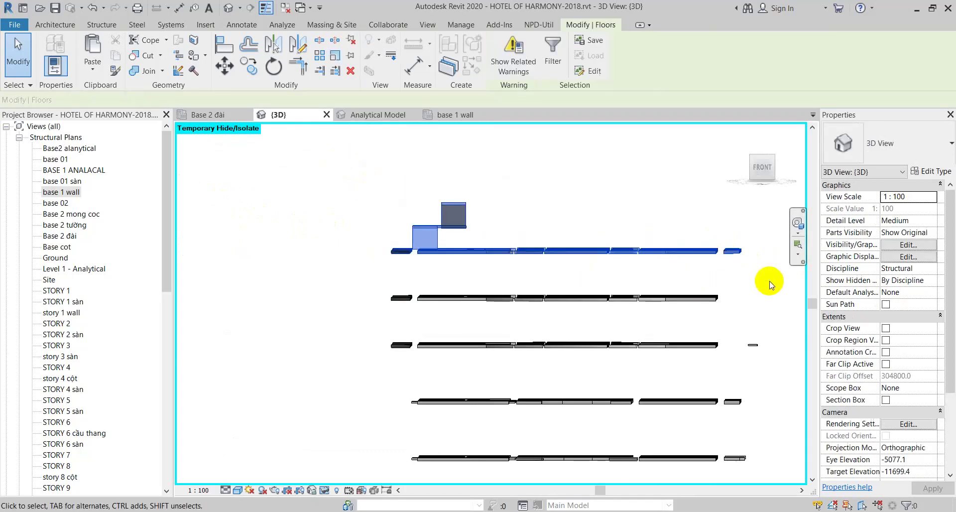
{"action": "scroll", "coordinate": [522, 207], "scroll_direction": "down", "scroll_amount": 3}
{"action": "left_click", "coordinate": [498, 209]}
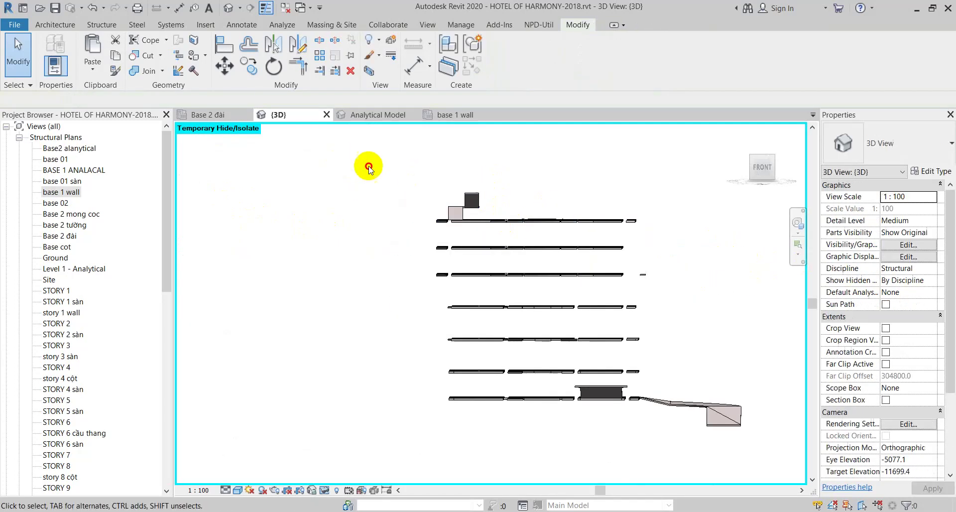
Select all 41 floor slabs and set their three rebar cover values to 15 mm
{"action": "left_click_drag", "start_coordinate": [369, 166], "coordinate": [791, 460]}
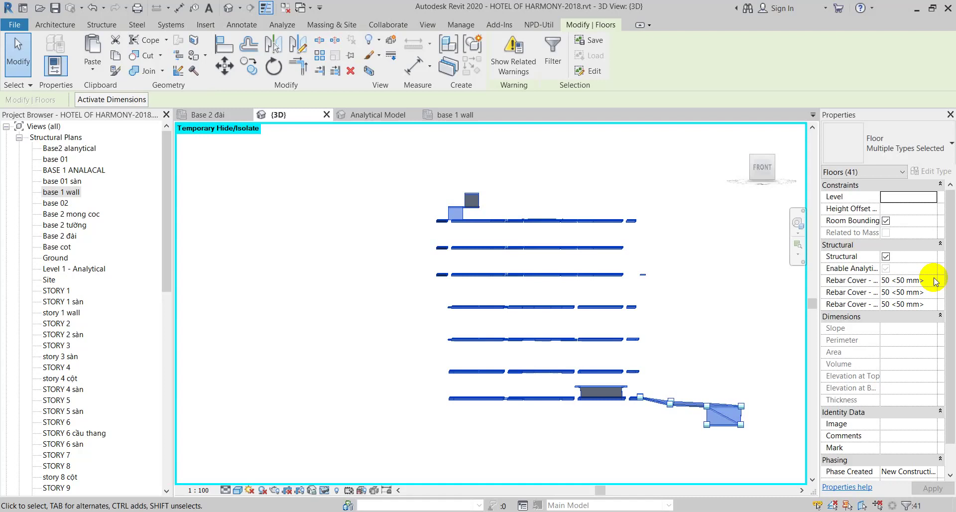
{"action": "left_click", "coordinate": [935, 281]}
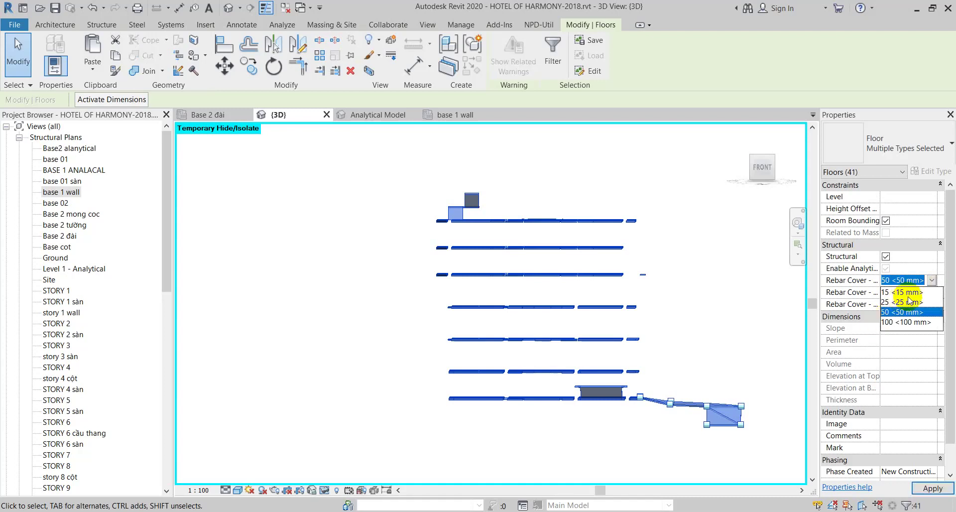
{"action": "left_click", "coordinate": [918, 292]}
{"action": "left_click", "coordinate": [929, 294]}
{"action": "left_click", "coordinate": [900, 303]}
{"action": "left_click", "coordinate": [929, 304]}
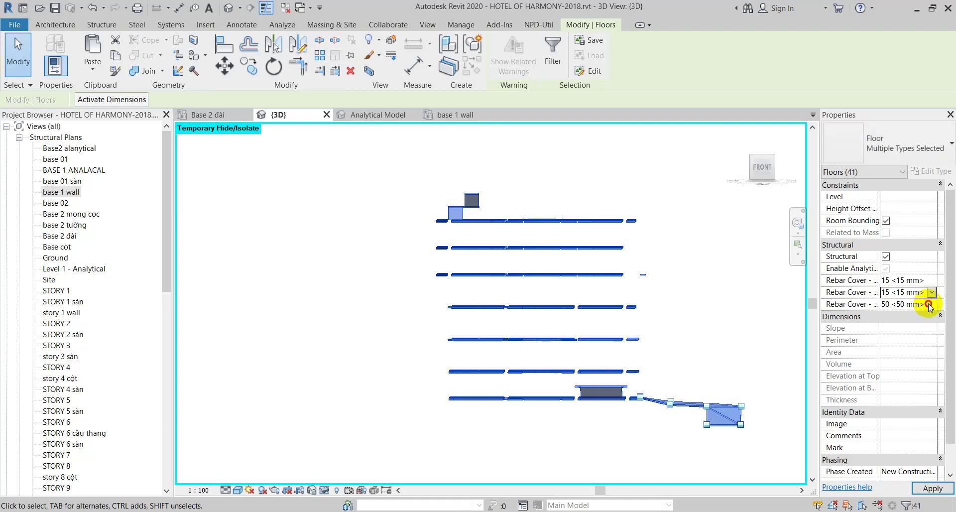
{"action": "left_click", "coordinate": [930, 304]}
{"action": "left_click", "coordinate": [900, 315]}
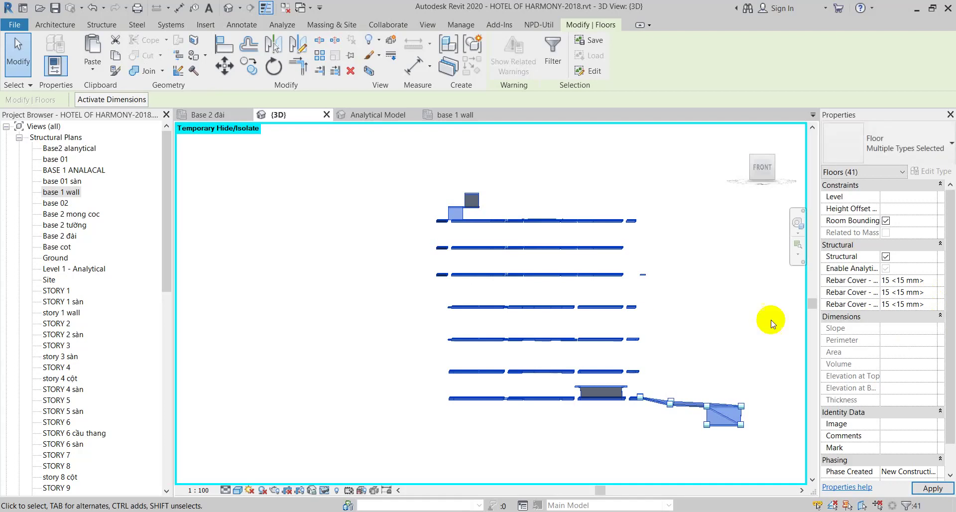
{"action": "left_click", "coordinate": [677, 344]}
{"action": "scroll", "coordinate": [631, 371], "scroll_direction": "up", "scroll_amount": 2}
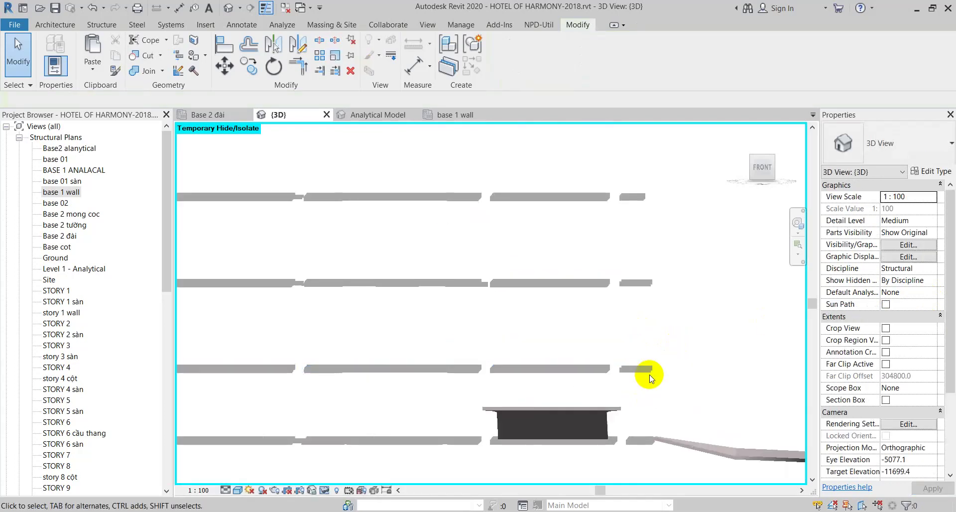
{"action": "mouse_move", "coordinate": [702, 395]}
{"action": "middle_mouse_down"}
{"action": "mouse_move", "coordinate": [724, 411]}
{"action": "mouse_move", "coordinate": [645, 340]}
{"action": "middle_mouse_up"}
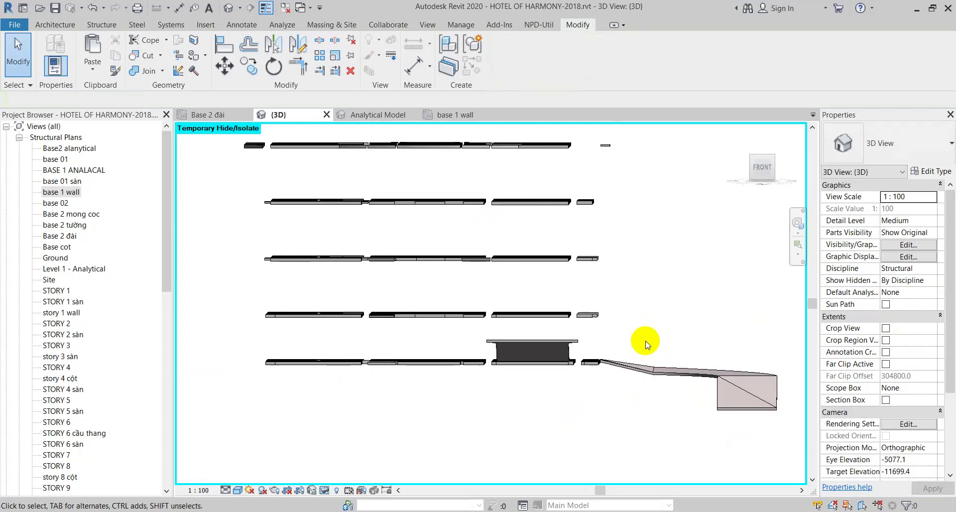
{"action": "scroll", "coordinate": [645, 341], "scroll_direction": "down", "scroll_amount": 2}
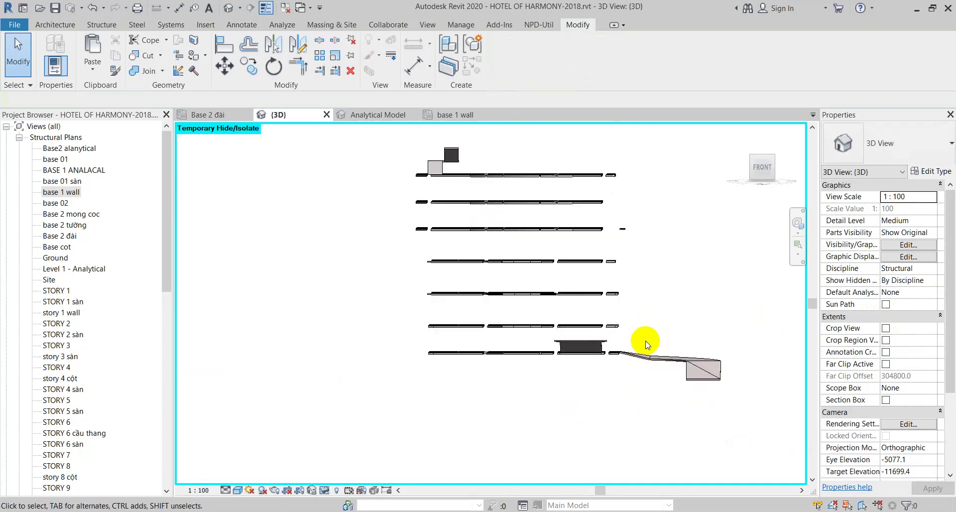
{"action": "scroll", "coordinate": [645, 343], "scroll_direction": "up", "scroll_amount": 2}
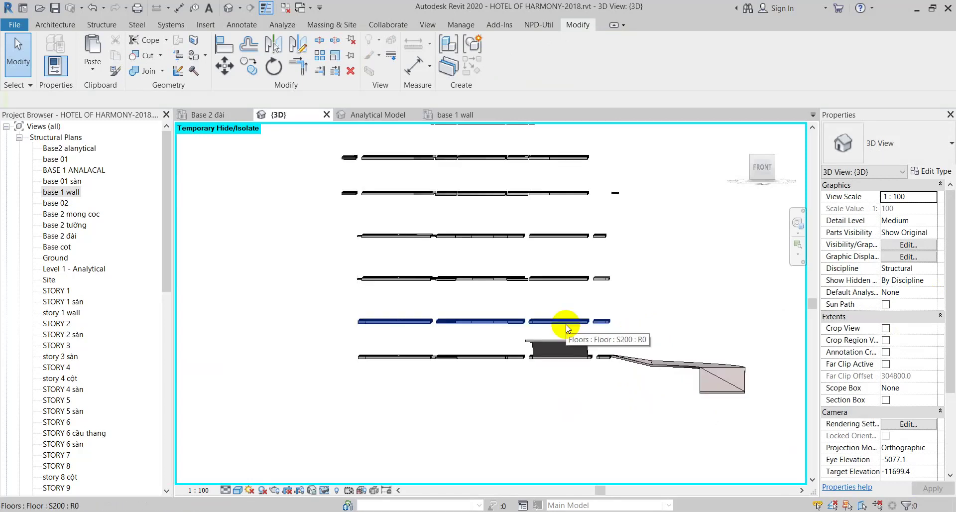
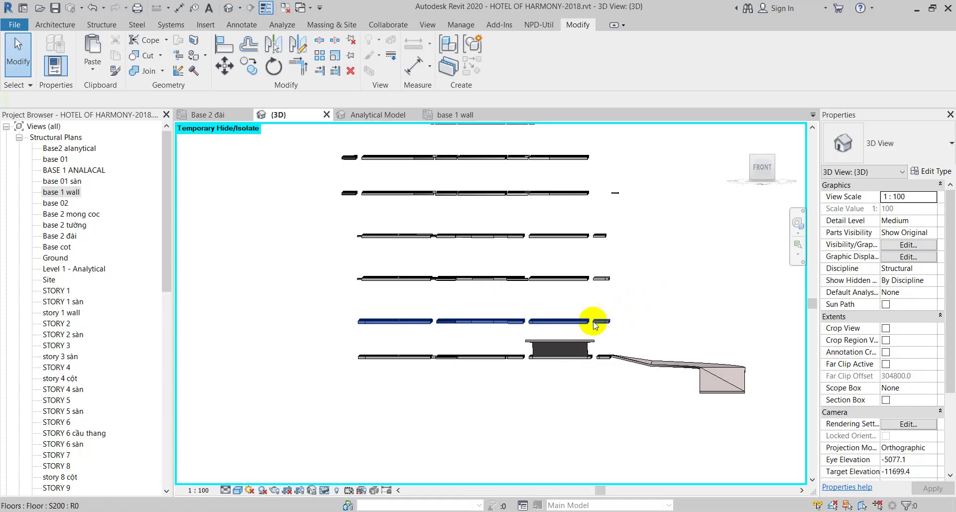
Reset the temporary hide/isolate in Revit 2020, then switch to the Google Meet call
{"action": "left_click", "coordinate": [324, 490]}
{"action": "left_click", "coordinate": [338, 477]}
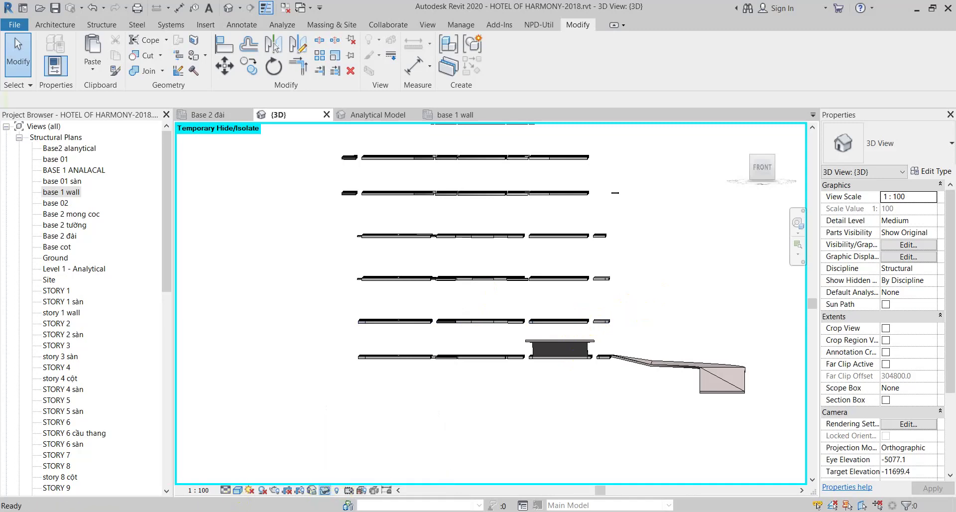
{"action": "left_click", "coordinate": [139, 490]}
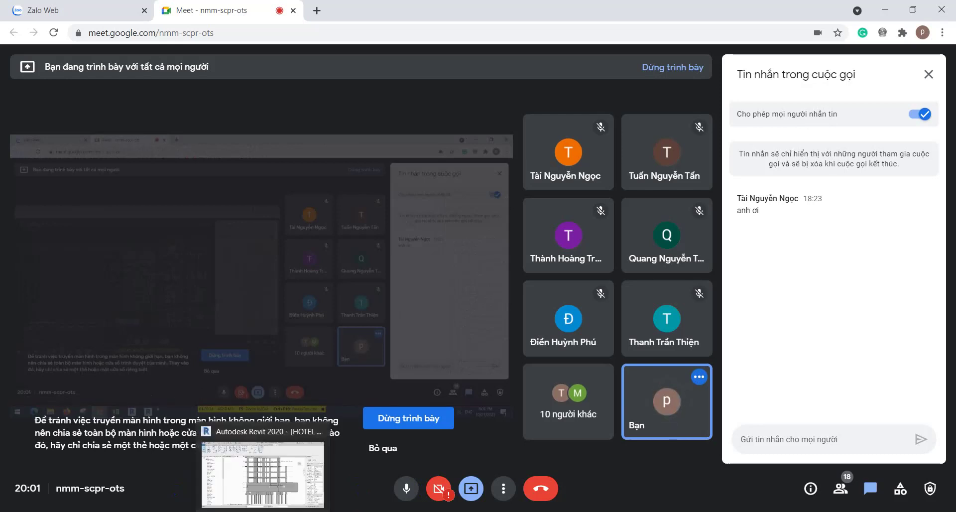
Bring the HOTEL OF HARMONY.rvt project in Revit 2019 back to the front
{"action": "left_click", "coordinate": [304, 504]}
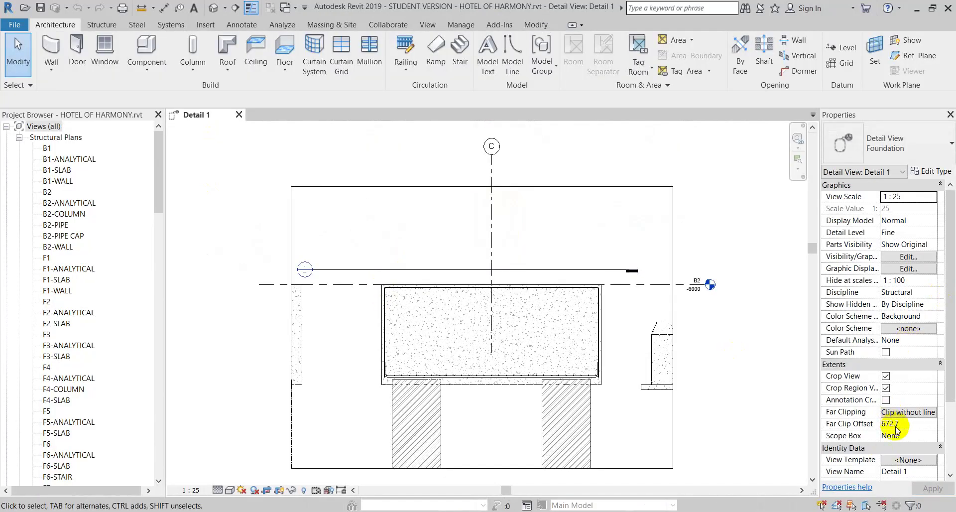
Open the default 3D view with Section Box off, zoomed and orbited to the right side
{"action": "left_click", "coordinate": [213, 8]}
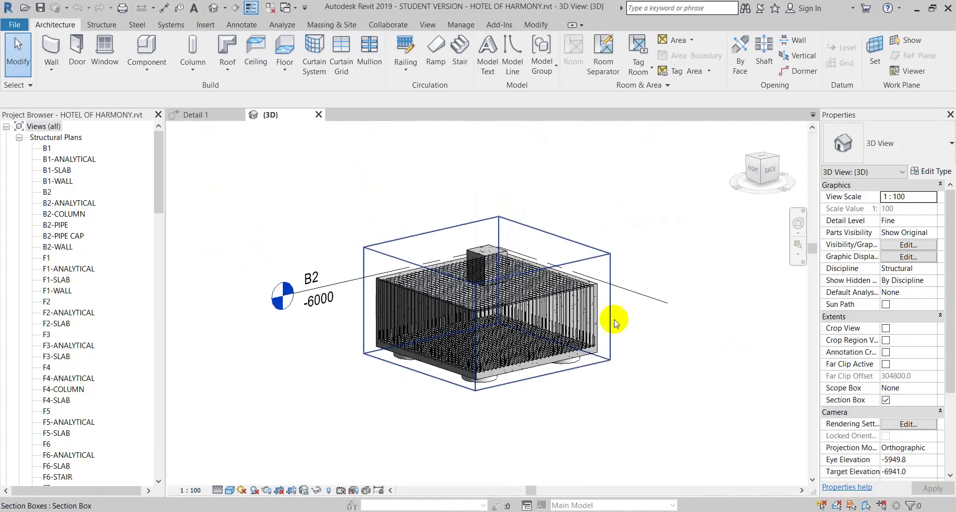
{"action": "left_click", "coordinate": [886, 400]}
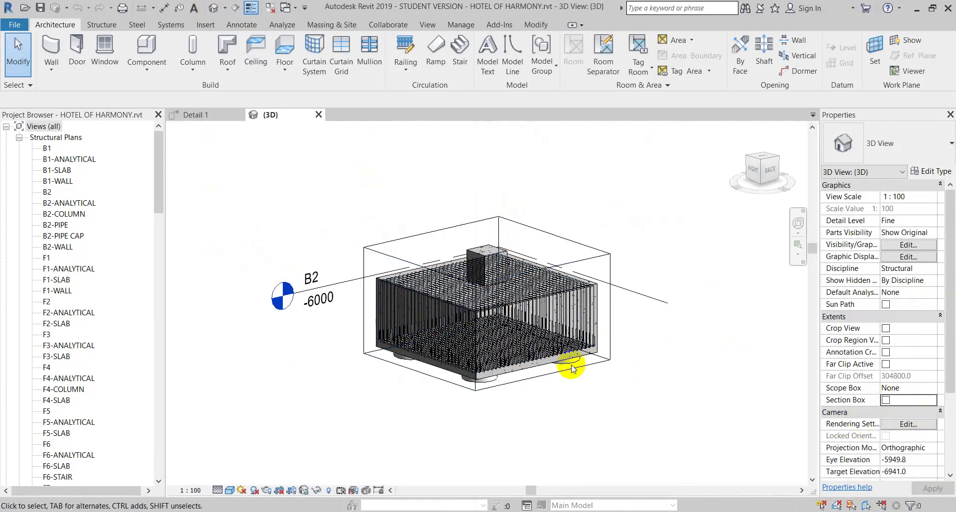
{"action": "scroll", "coordinate": [572, 364], "scroll_direction": "up", "scroll_amount": 2}
{"action": "scroll", "coordinate": [547, 373], "scroll_direction": "up", "scroll_amount": 3}
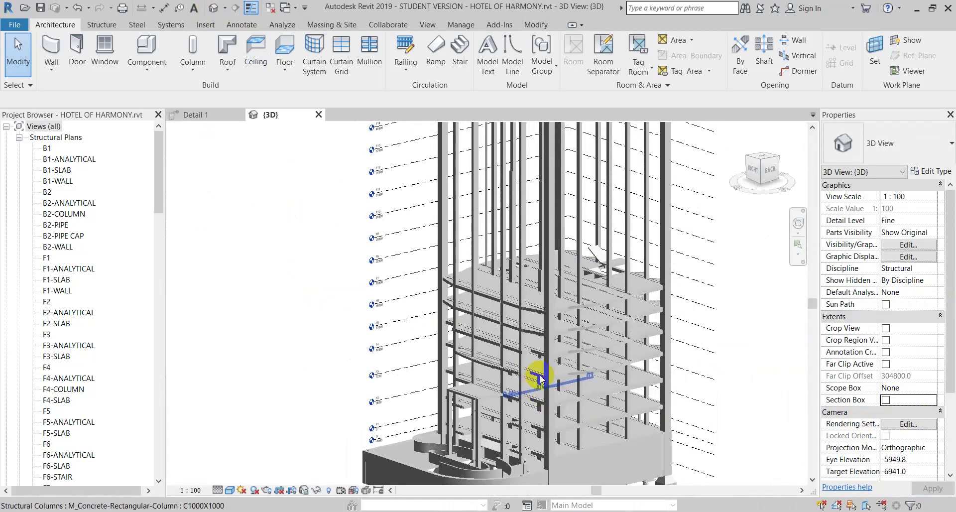
{"action": "middle_click_drag", "start_coordinate": [540, 378], "coordinate": [551, 245], "text": "shift"}
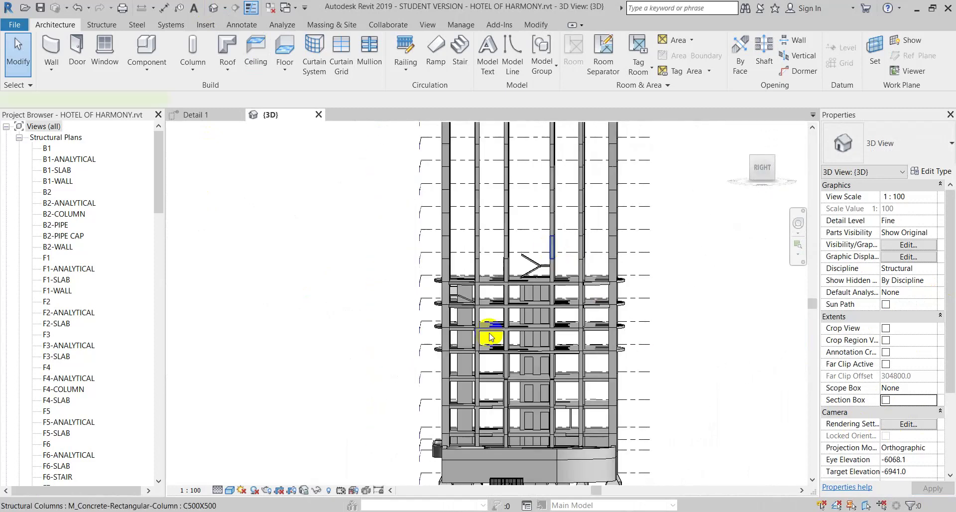
Isolate a single structural column, then reset isolation (HR) to show the full tower
{"action": "left_click", "coordinate": [490, 337]}
{"action": "left_click", "coordinate": [319, 491]}
{"action": "left_click", "coordinate": [354, 449]}
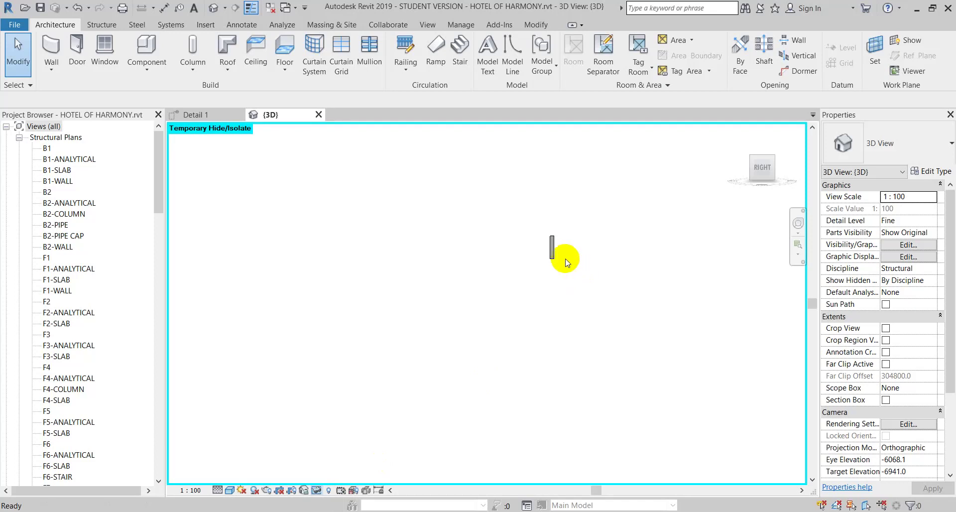
{"action": "key", "text": "h"}
{"action": "key", "text": "r"}
{"action": "left_click", "coordinate": [555, 255]}
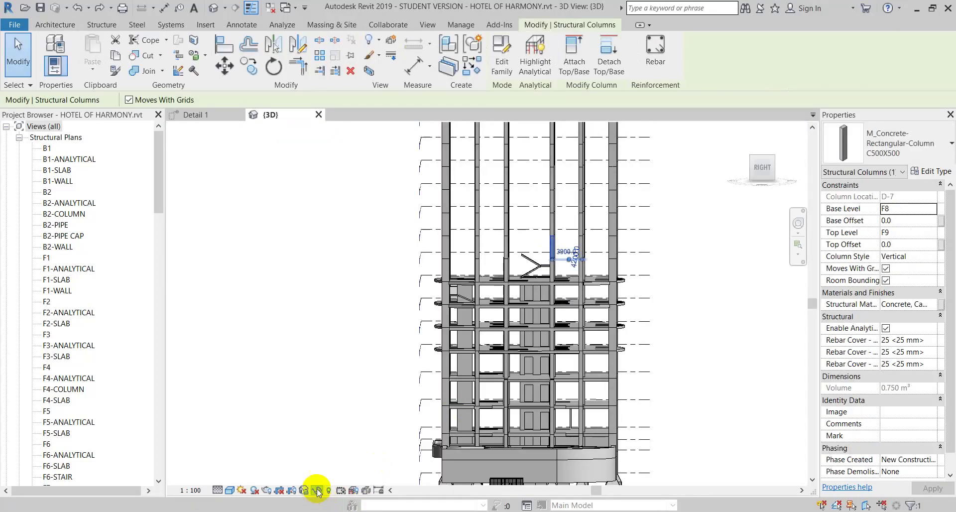
Isolate the Structural Columns category and orient the view to the ViewCube FRONT face
{"action": "left_click", "coordinate": [317, 490]}
{"action": "left_click", "coordinate": [355, 421]}
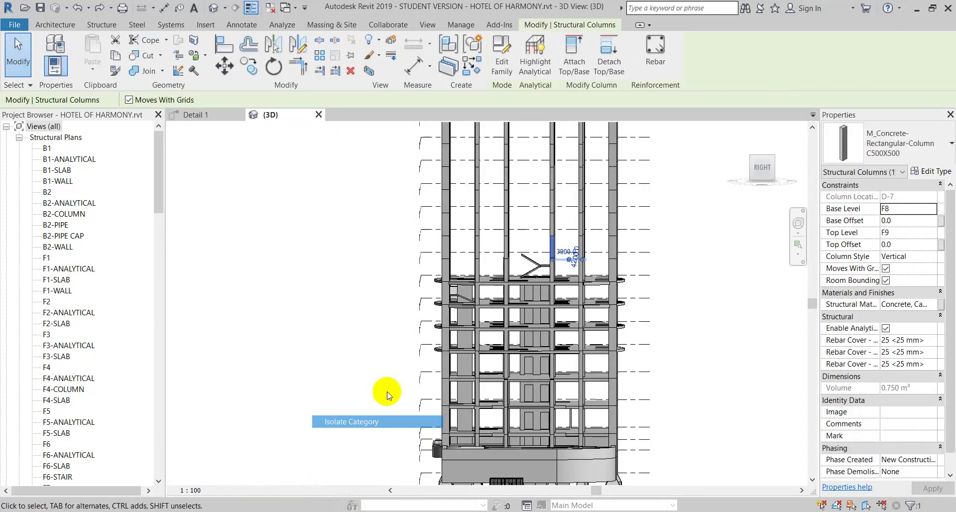
{"action": "left_click_drag", "start_coordinate": [580, 458], "coordinate": [391, 143]}
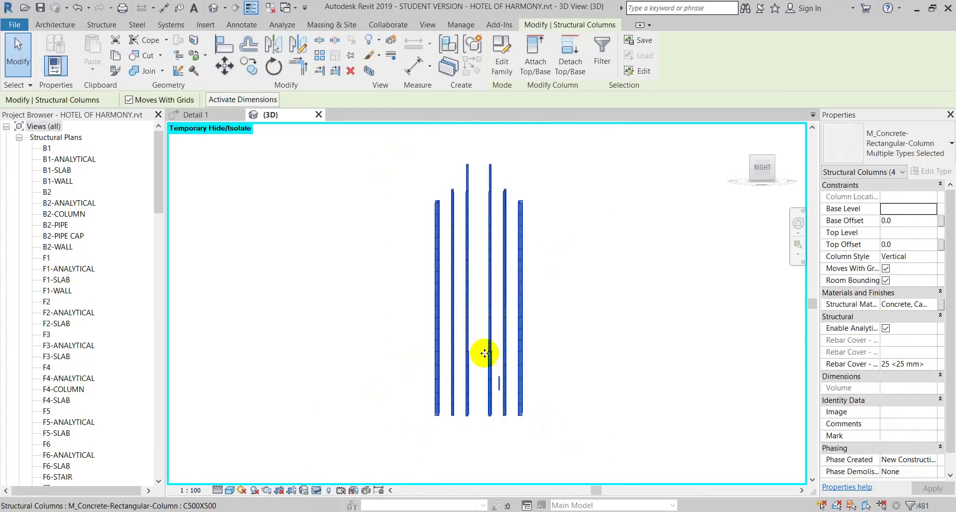
{"action": "scroll", "coordinate": [487, 352], "scroll_direction": "up", "scroll_amount": 2}
{"action": "scroll", "coordinate": [497, 416], "scroll_direction": "up", "scroll_amount": 3}
{"action": "mouse_move", "coordinate": [498, 415]}
{"action": "middle_mouse_down", "text": "shift"}
{"action": "mouse_move", "coordinate": [730, 462]}
{"action": "mouse_move", "coordinate": [789, 192]}
{"action": "middle_mouse_up", "text": "shift"}
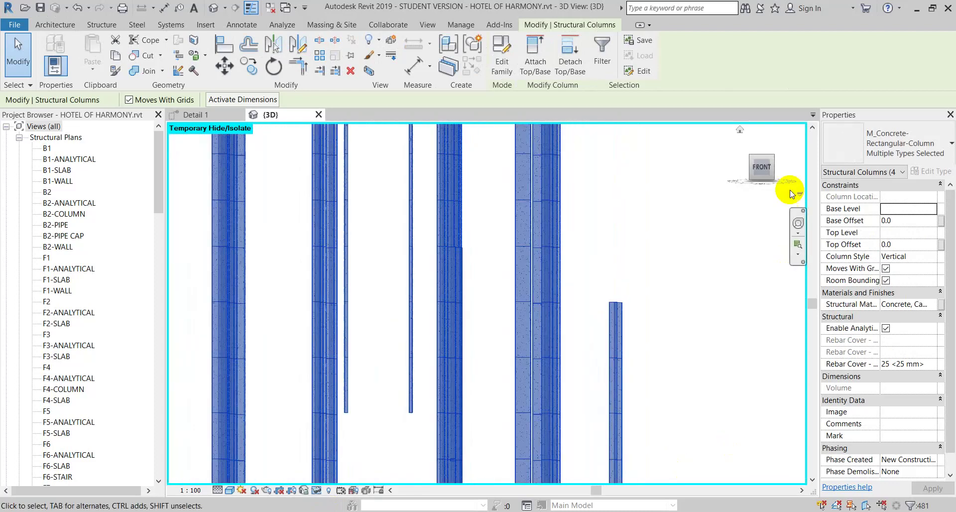
{"action": "left_click", "coordinate": [757, 166]}
Inspect individual column segments' Base and Top Levels, such as F3 to F4
{"action": "scroll", "coordinate": [562, 339], "scroll_direction": "up", "scroll_amount": 2}
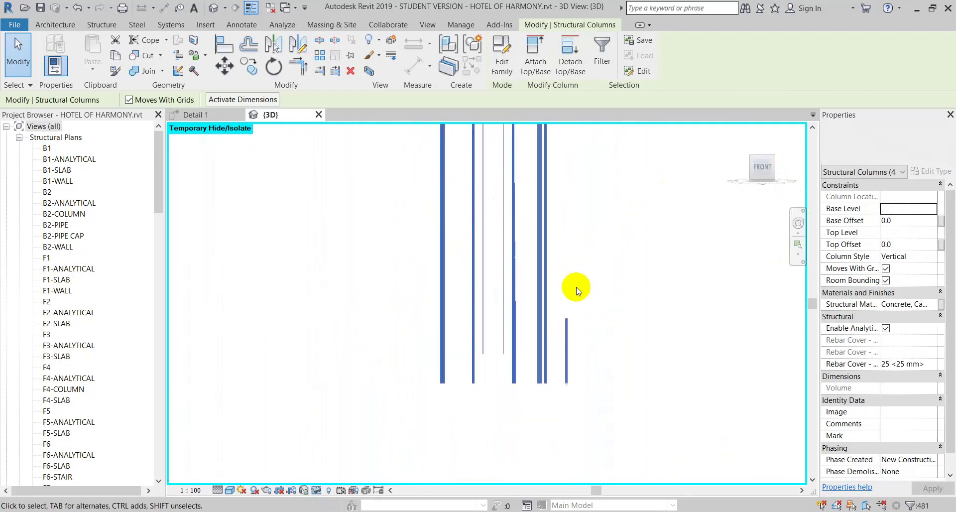
{"action": "left_click", "coordinate": [586, 320]}
{"action": "left_click", "coordinate": [505, 367]}
{"action": "scroll", "coordinate": [496, 366], "scroll_direction": "down", "scroll_amount": 1}
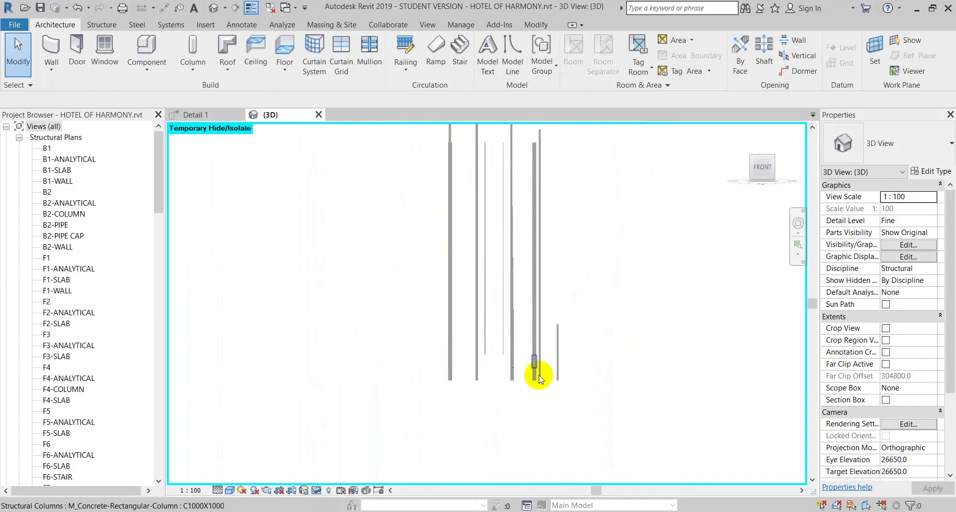
{"action": "left_click", "coordinate": [490, 355]}
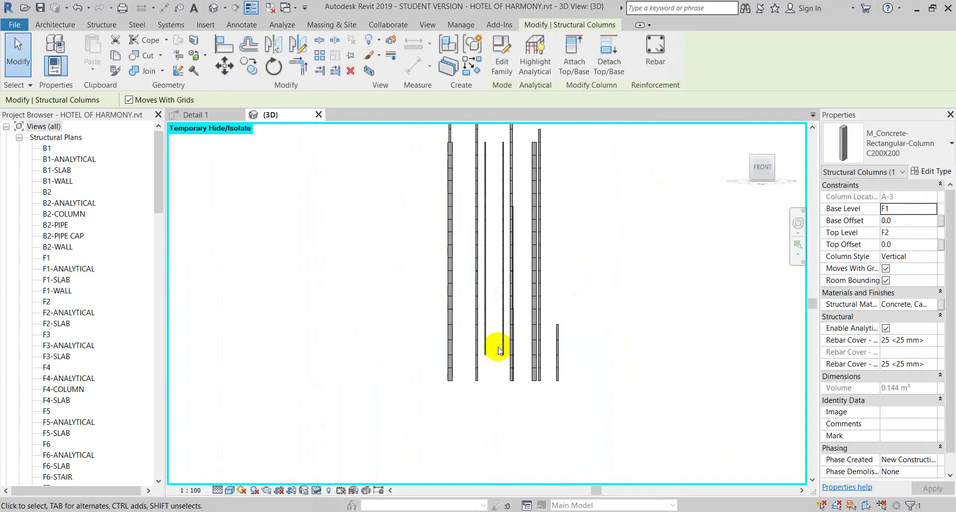
{"action": "scroll", "coordinate": [490, 341], "scroll_direction": "up", "scroll_amount": 2}
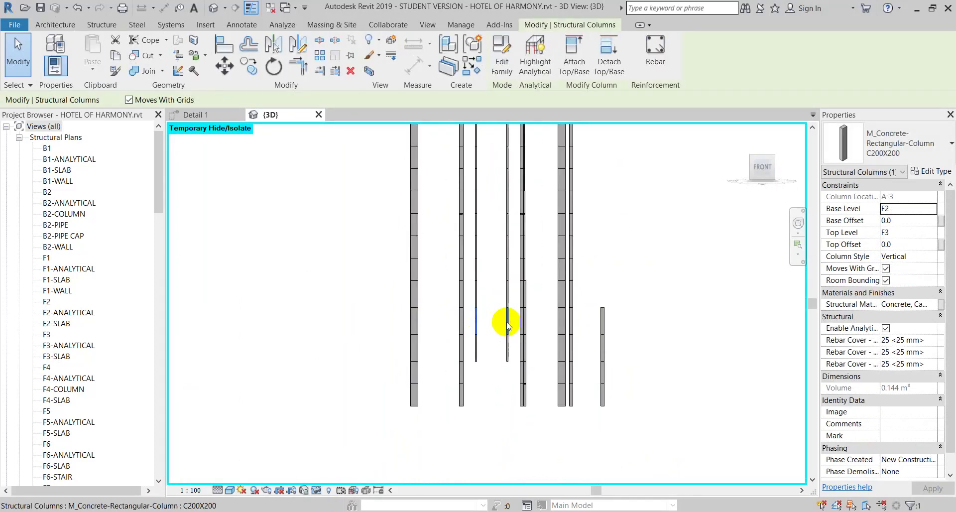
{"action": "left_click", "coordinate": [508, 297]}
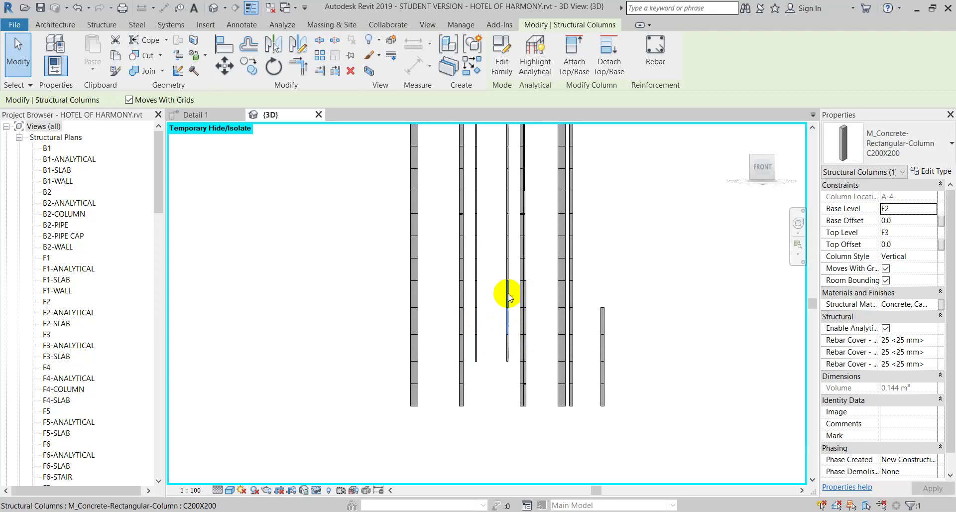
{"action": "left_click", "coordinate": [478, 297]}
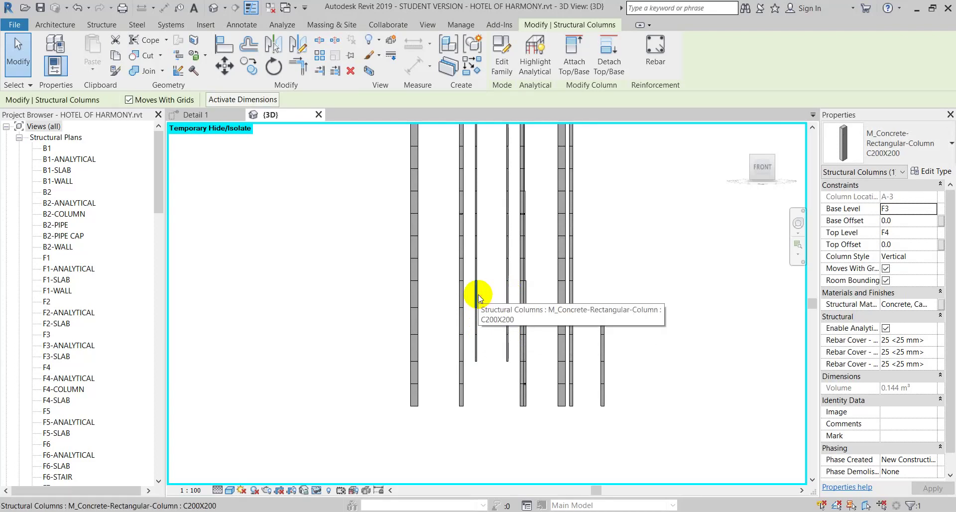
{"action": "mouse_move", "coordinate": [491, 234]}
{"action": "middle_mouse_down"}
{"action": "mouse_move", "coordinate": [488, 374]}
{"action": "mouse_move", "coordinate": [492, 331]}
{"action": "mouse_move", "coordinate": [585, 381]}
{"action": "middle_mouse_up"}
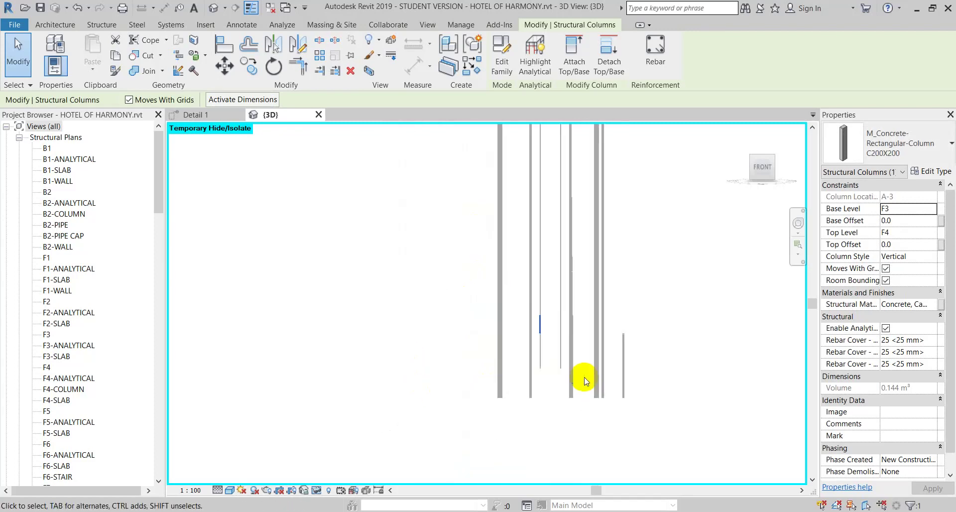
{"action": "scroll", "coordinate": [640, 415], "scroll_direction": "down", "scroll_amount": 2}
{"action": "left_click_drag", "start_coordinate": [640, 415], "coordinate": [507, 179]}
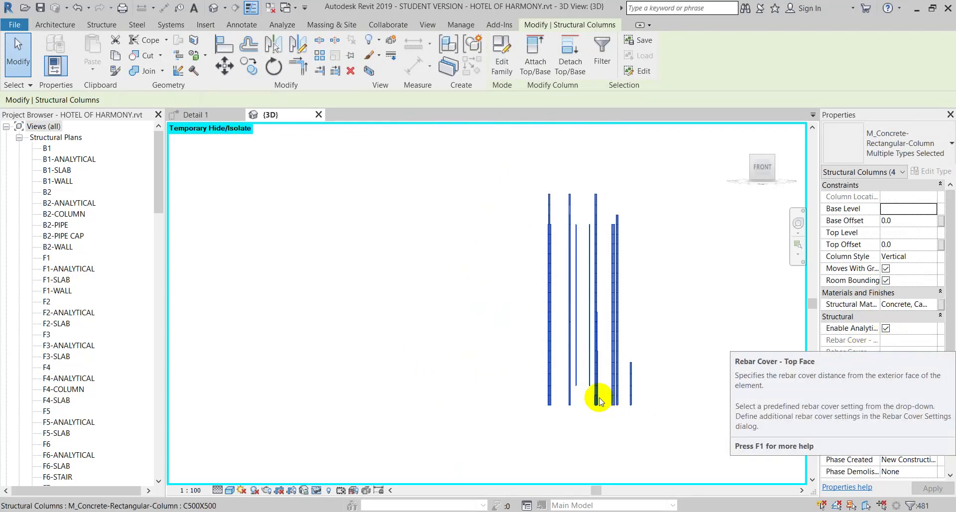
Crossing-select the bottom B2-to-B1 column segments to check their levels, then clear the selection
{"action": "scroll", "coordinate": [596, 394], "scroll_direction": "up", "scroll_amount": 3}
{"action": "left_click_drag", "start_coordinate": [683, 398], "coordinate": [480, 413]}
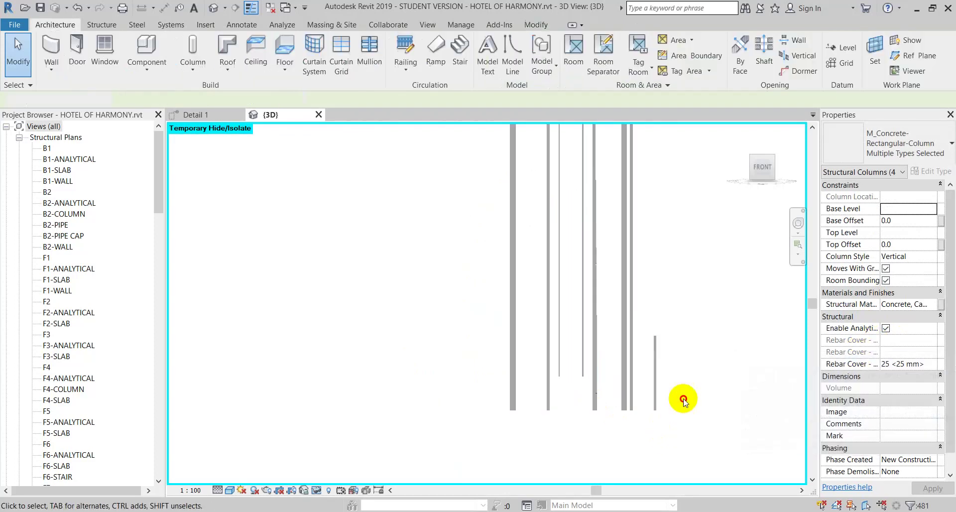
{"action": "left_click_drag", "start_coordinate": [686, 382], "coordinate": [495, 384]}
{"action": "left_click", "coordinate": [678, 366]}
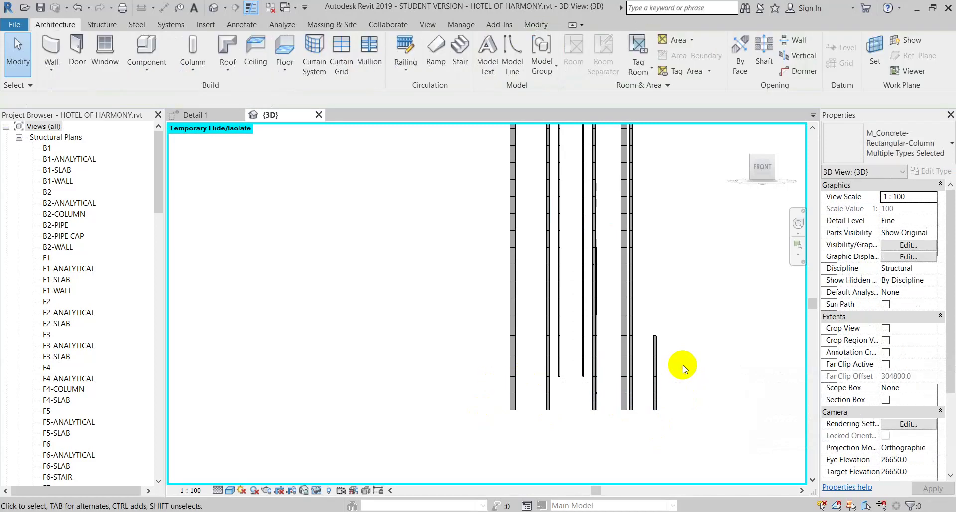
{"action": "left_click_drag", "start_coordinate": [695, 376], "coordinate": [502, 388]}
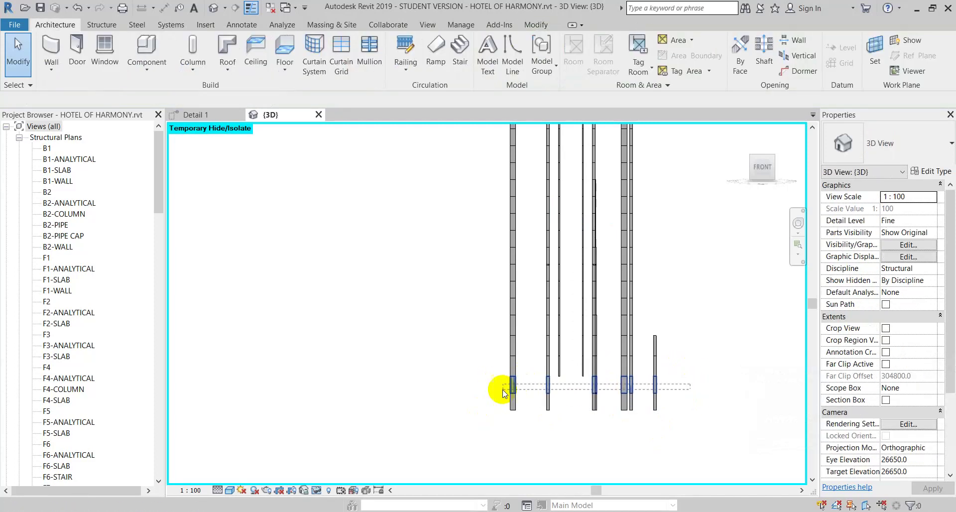
{"action": "left_click_drag", "start_coordinate": [694, 366], "coordinate": [479, 367]}
{"action": "left_click", "coordinate": [734, 367]}
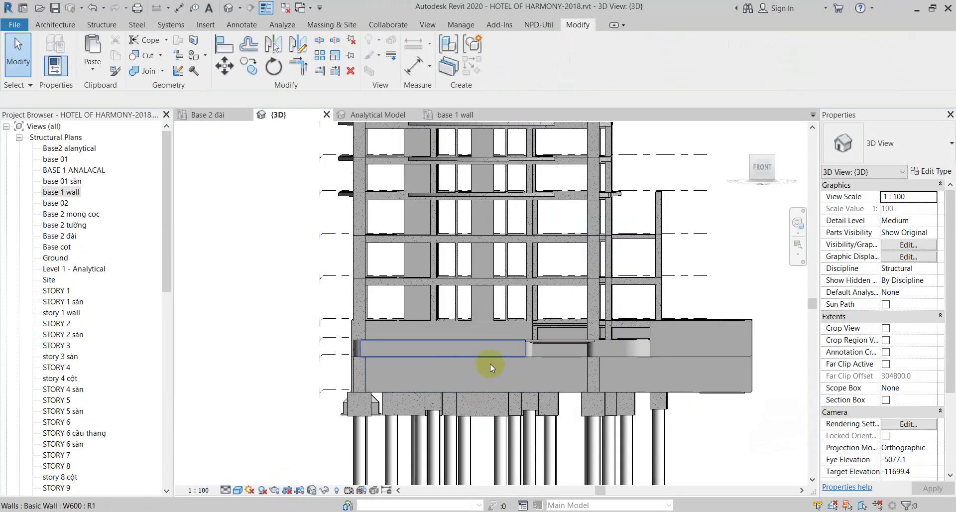
Orbit the Revit 2020 tower to an oblique angle, then dismiss Google Meet's sharing warning with Bỏ qua
{"action": "mouse_move", "coordinate": [580, 363]}
{"action": "middle_mouse_down", "text": "shift"}
{"action": "mouse_move", "coordinate": [573, 390]}
{"action": "mouse_move", "coordinate": [553, 399]}
{"action": "middle_mouse_up", "text": "shift"}
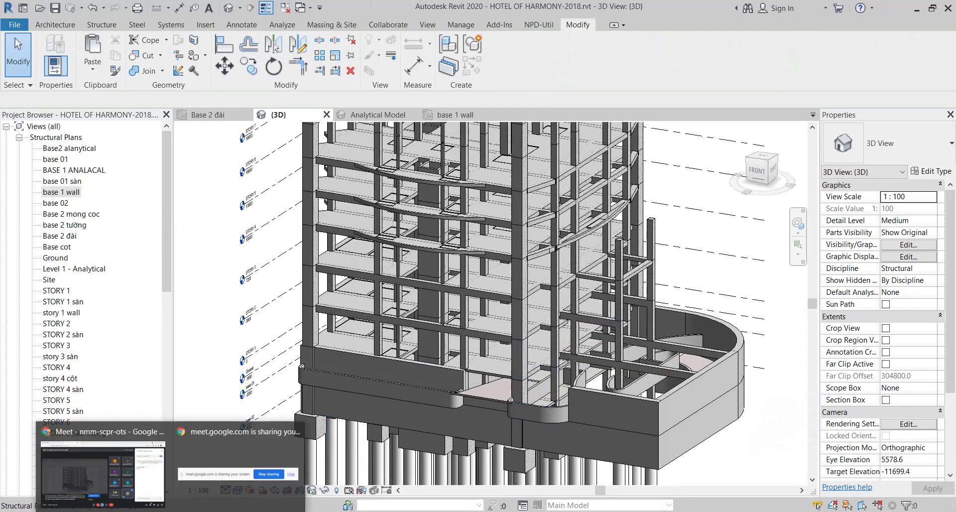
{"action": "left_click", "coordinate": [102, 485]}
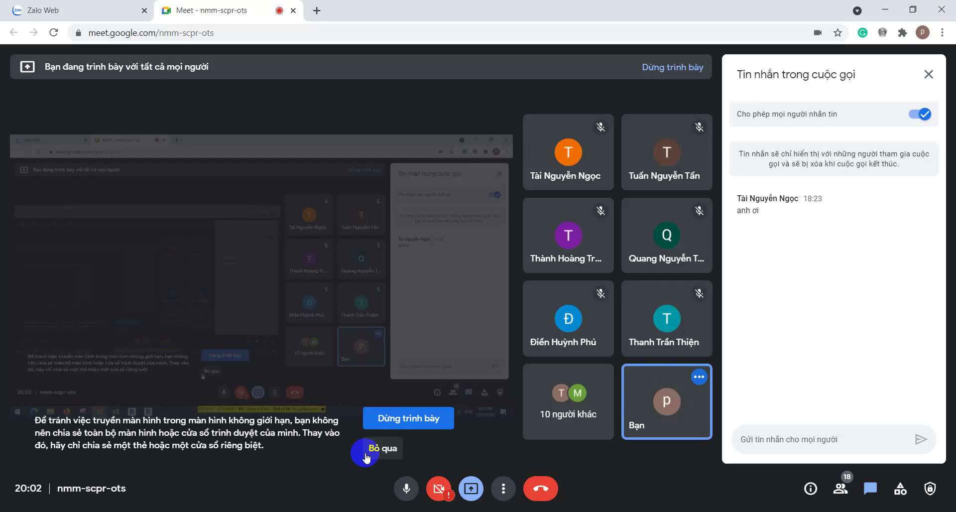
{"action": "left_click", "coordinate": [380, 448]}
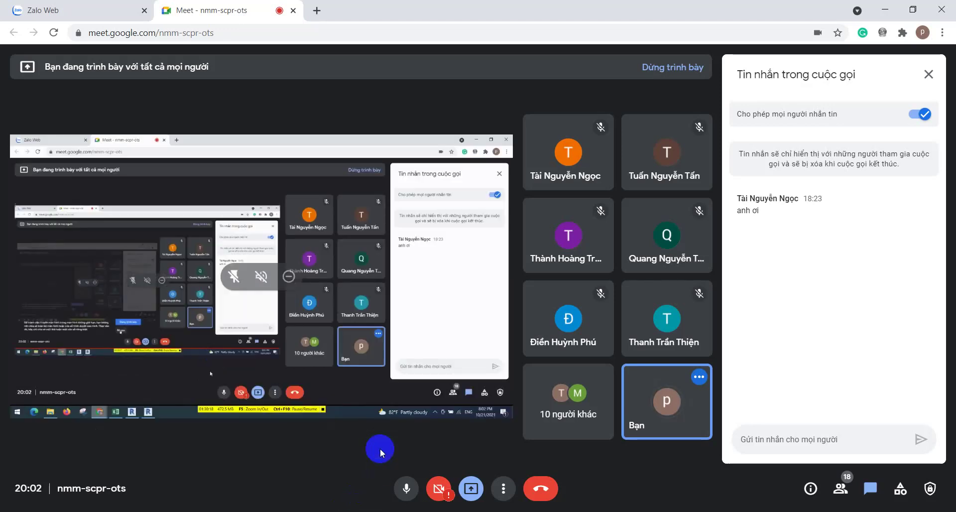